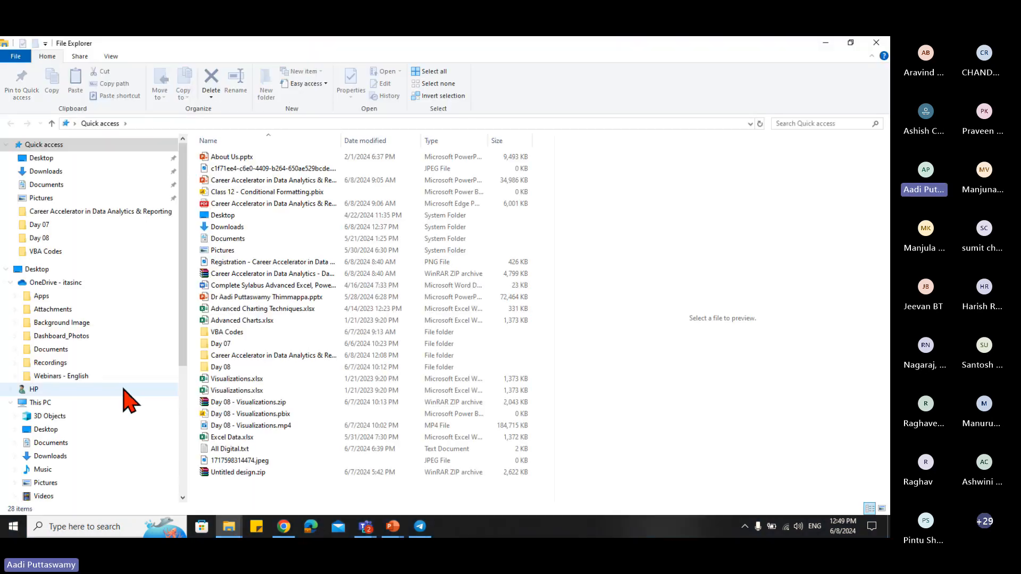
- Open the 01. Data Sources folder inside Data for Workshop of the Career Accelerator in Data Analytics & Reporting folder
double_click(247, 357)
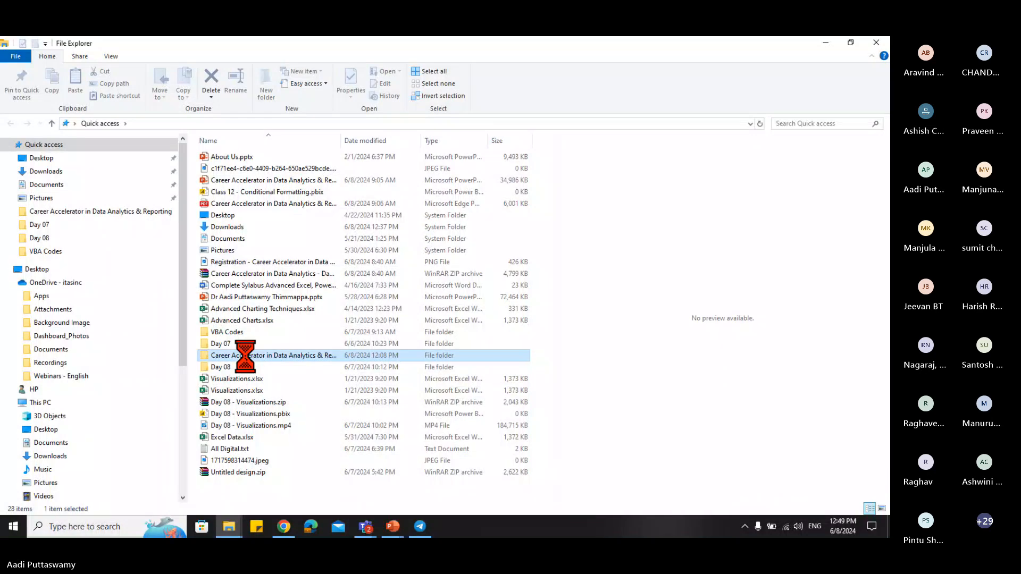
double_click(248, 158)
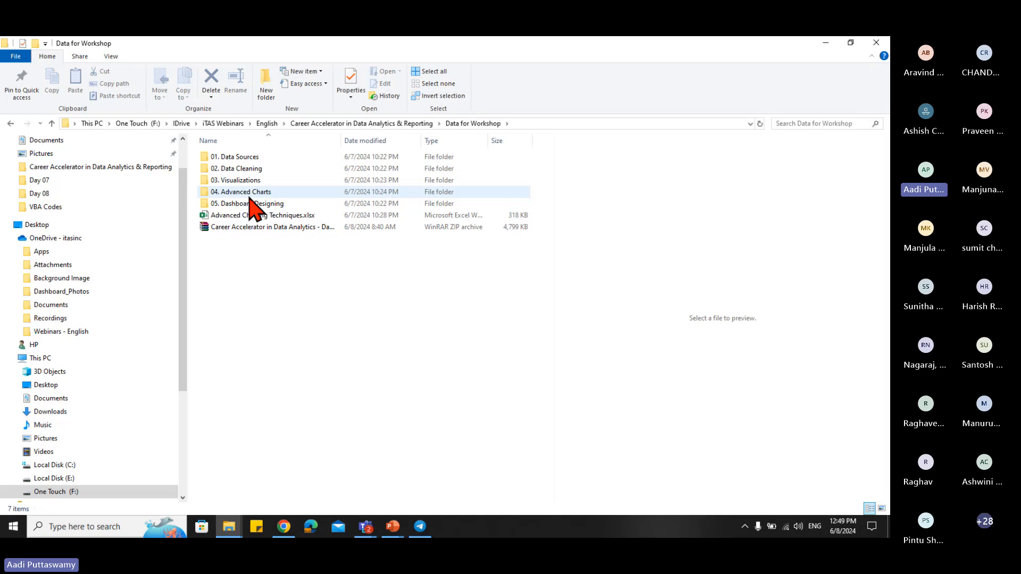
click(238, 157)
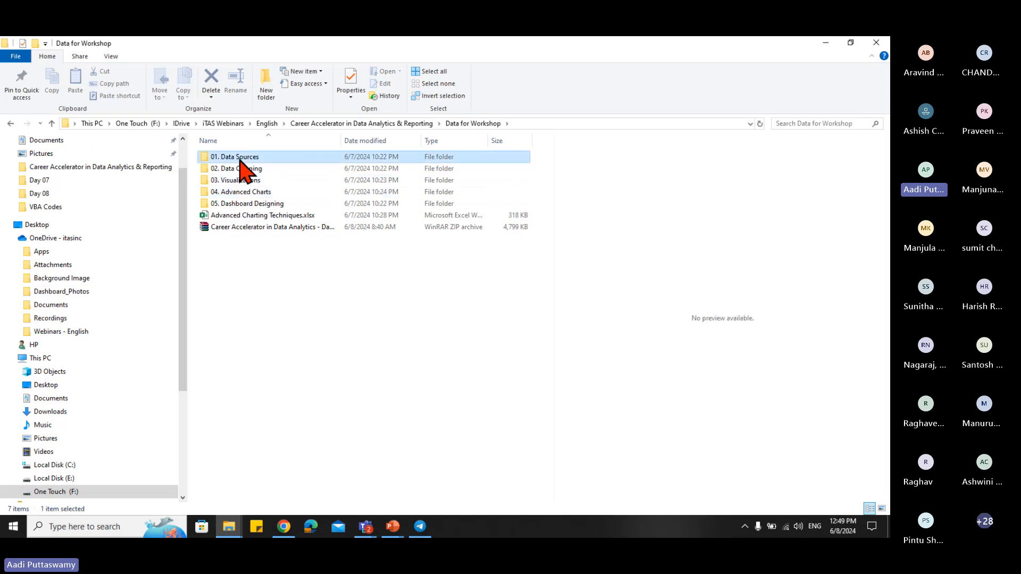
double_click(271, 158)
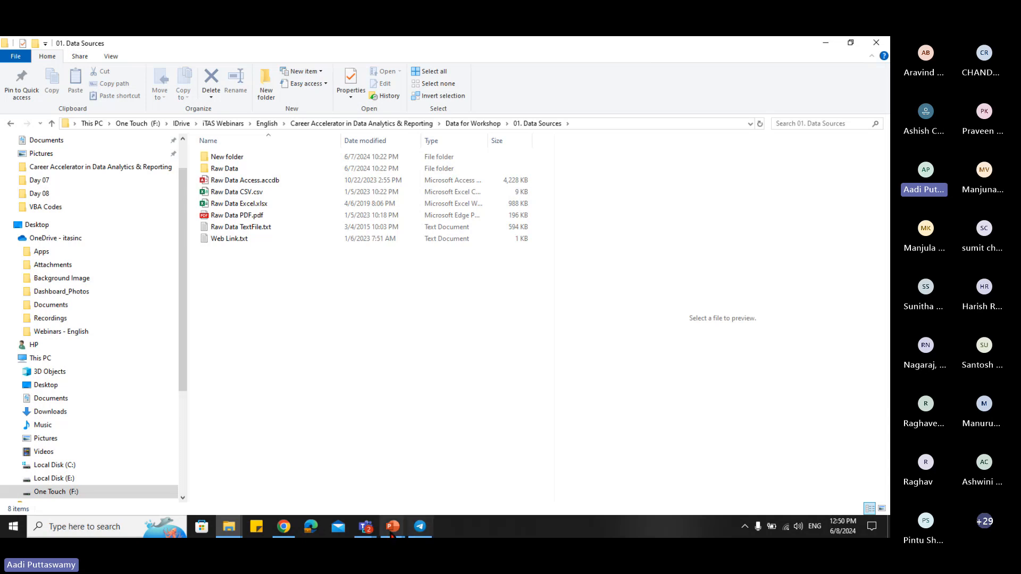
- Switch to the iTAS Community Classes meeting in Teams and read the participants' messages in the meeting chat
mouse_move(369, 534)
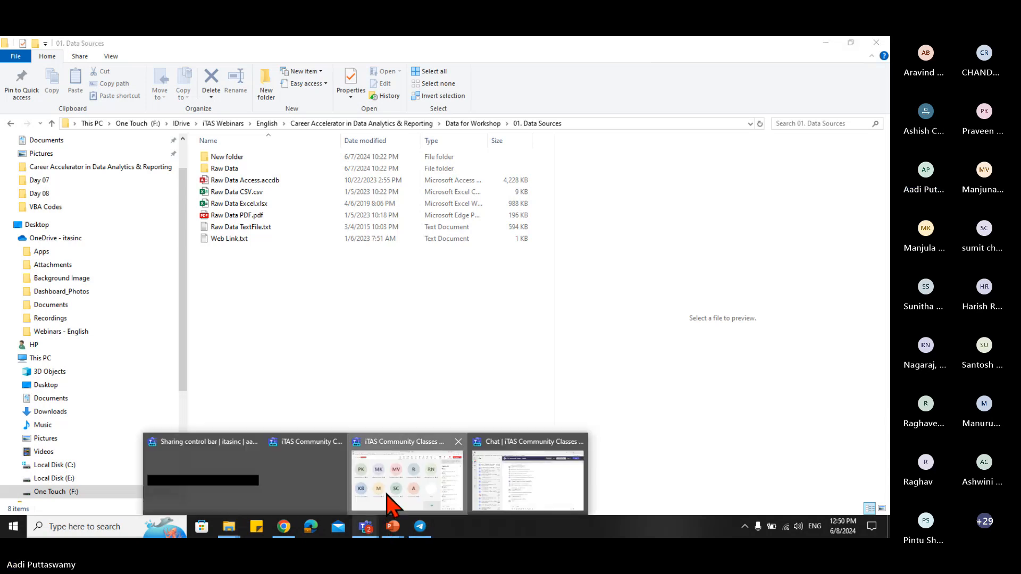
click(388, 495)
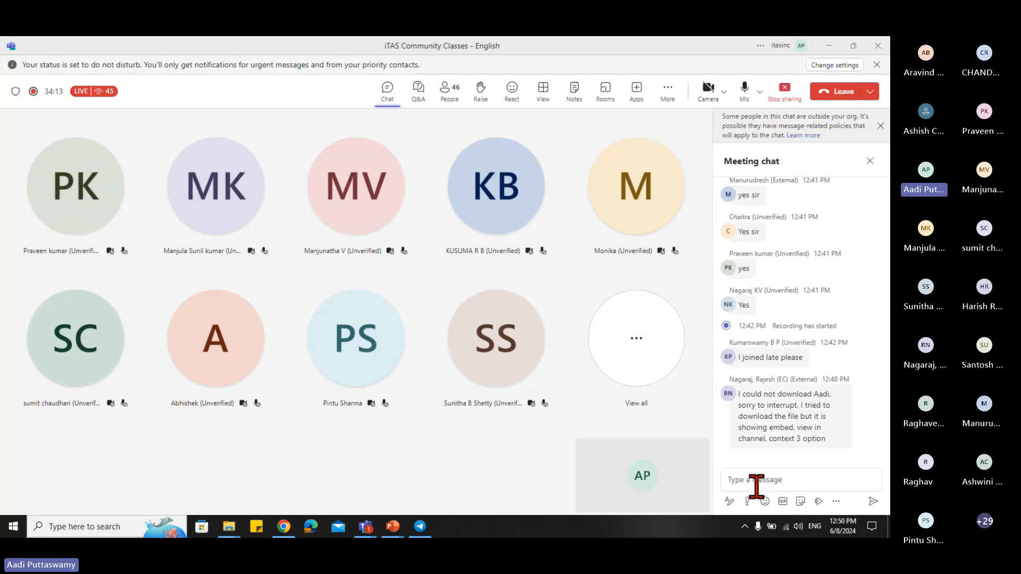
click(760, 480)
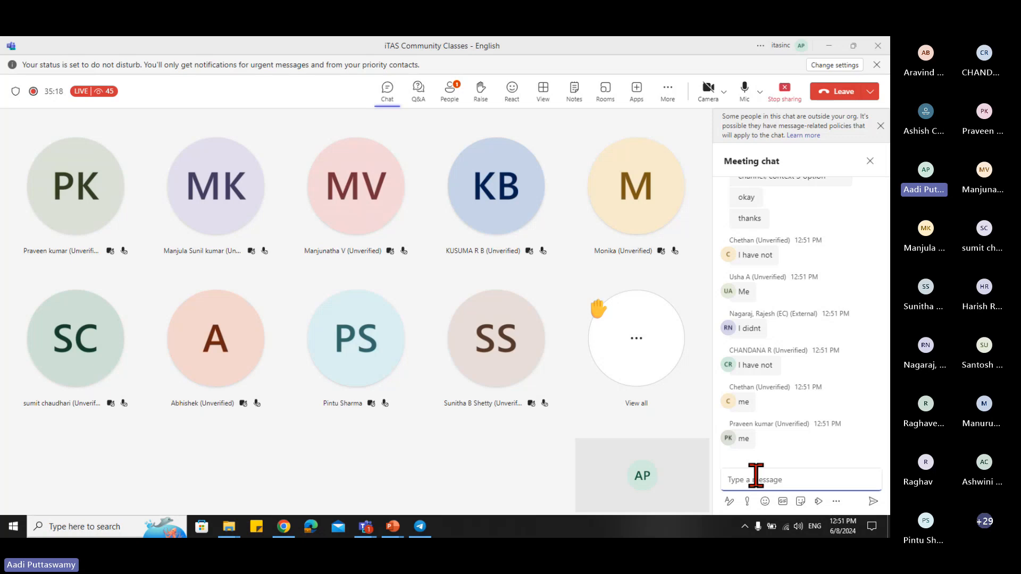
- Launch Excel and create a blank workbook
key(super+r)
text(excel)
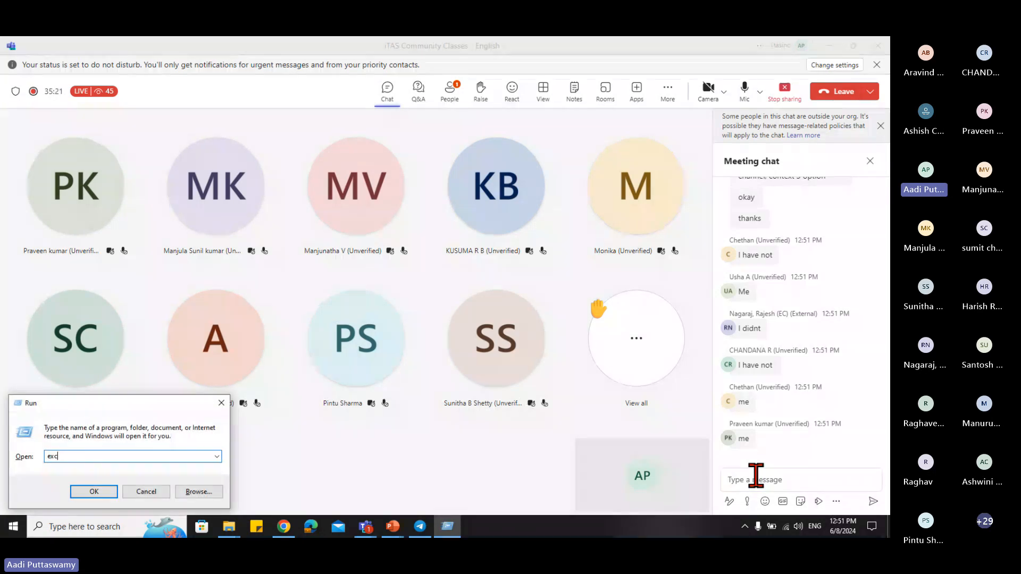
key(Return)
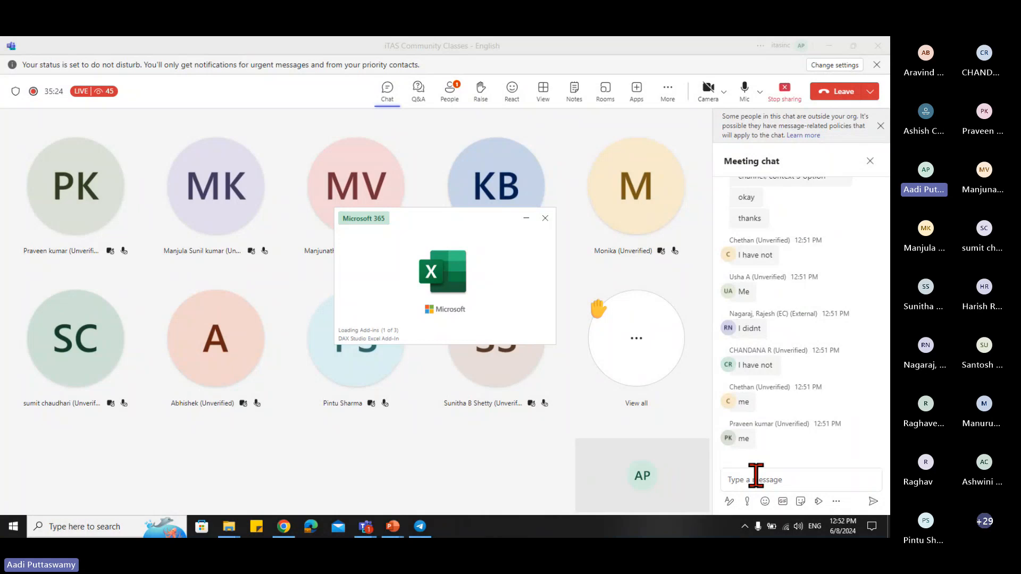
click(486, 373)
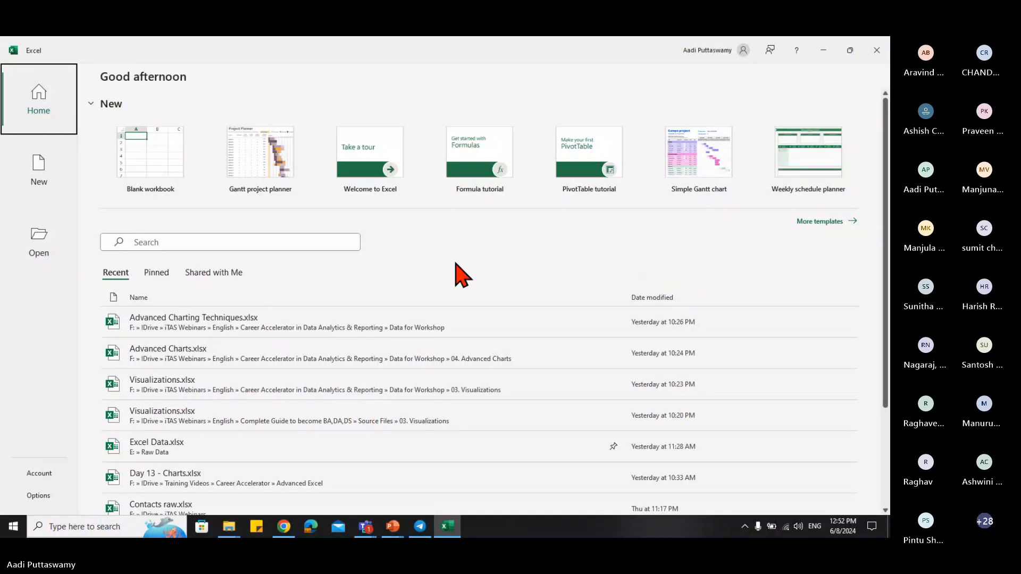
click(159, 153)
click(281, 220)
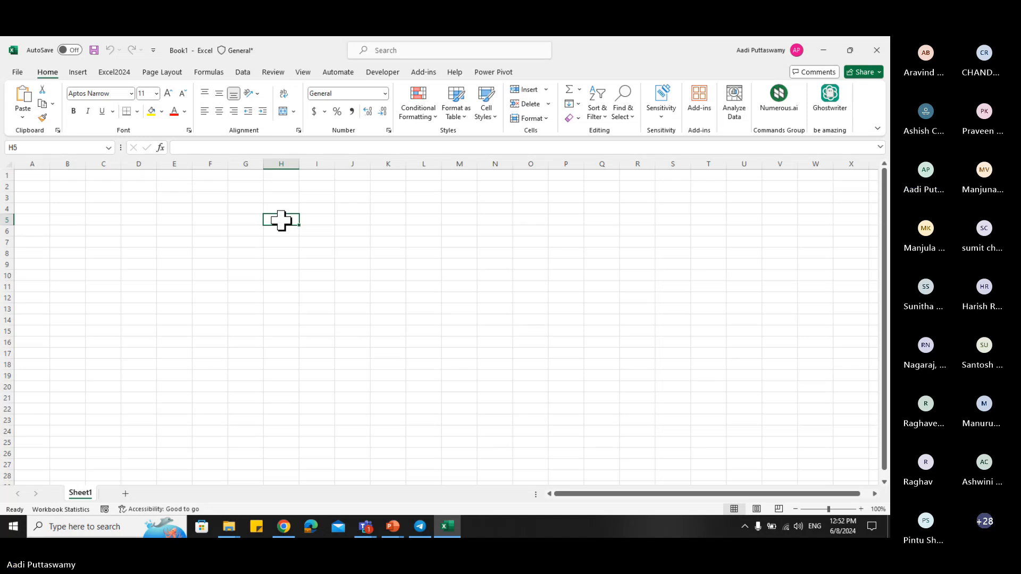
click(183, 208)
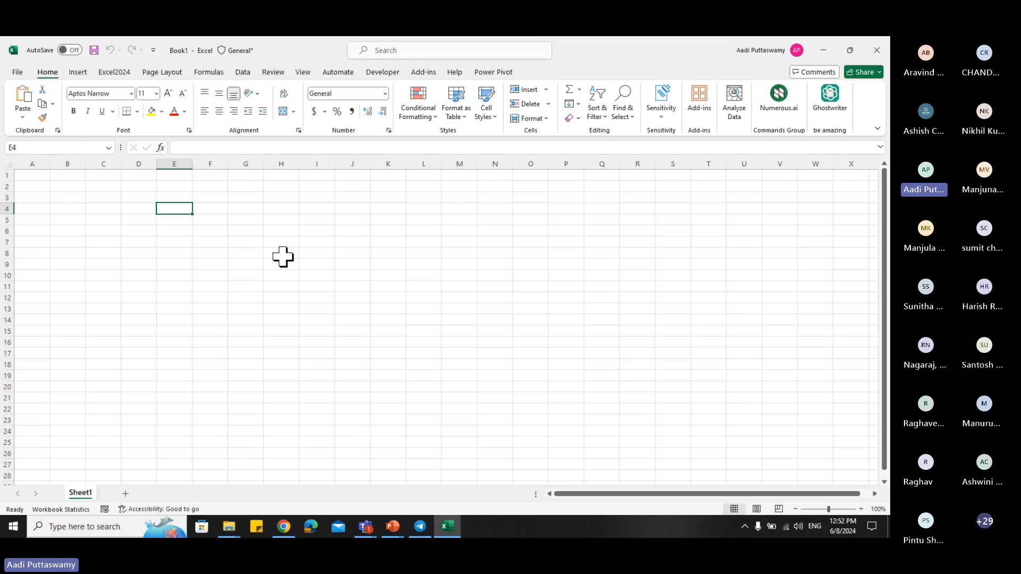
click(254, 231)
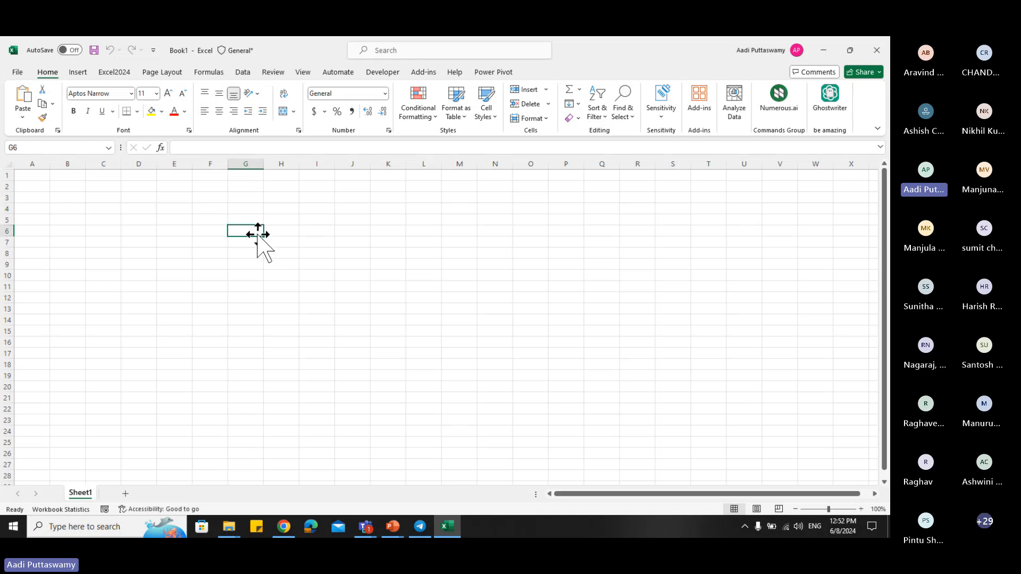
click(204, 224)
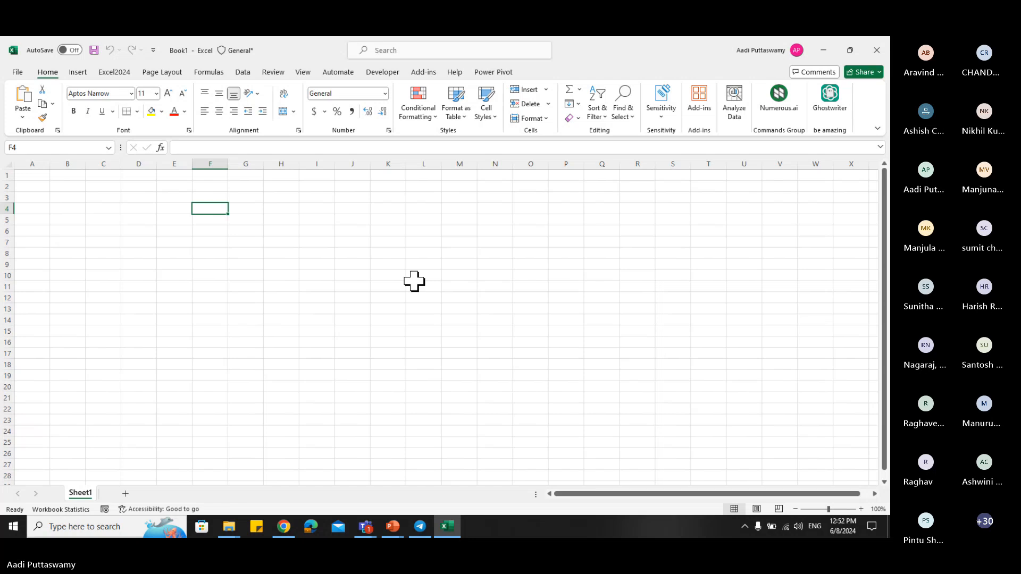
click(388, 255)
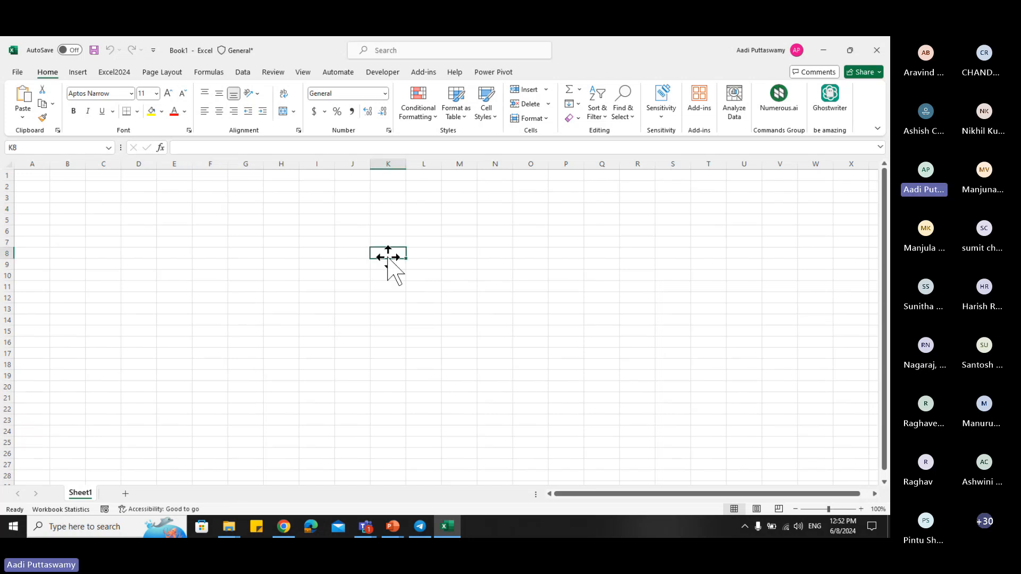
- Check the Excel product and version information on the account page, and return to the worksheet
click(18, 73)
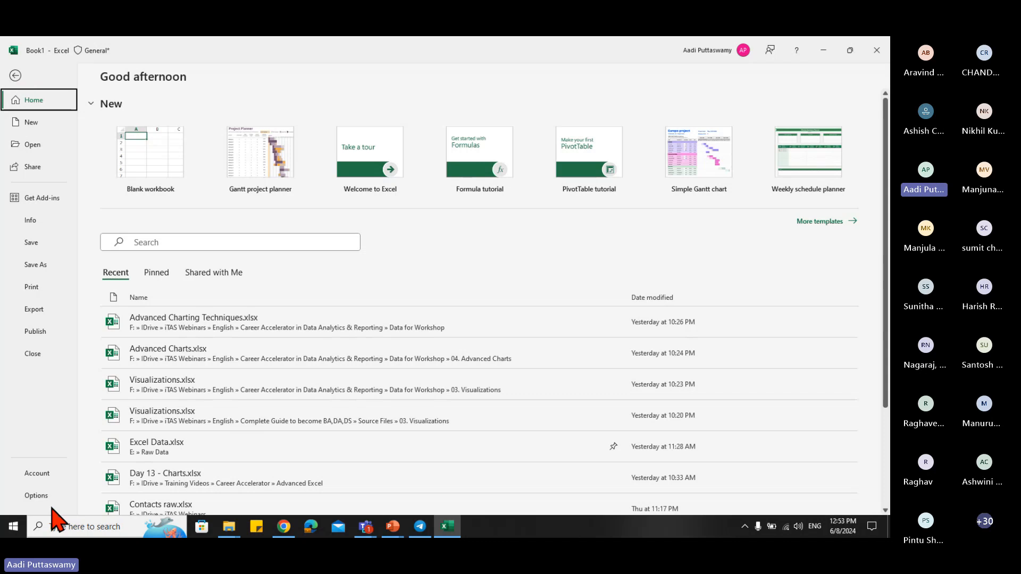
click(36, 495)
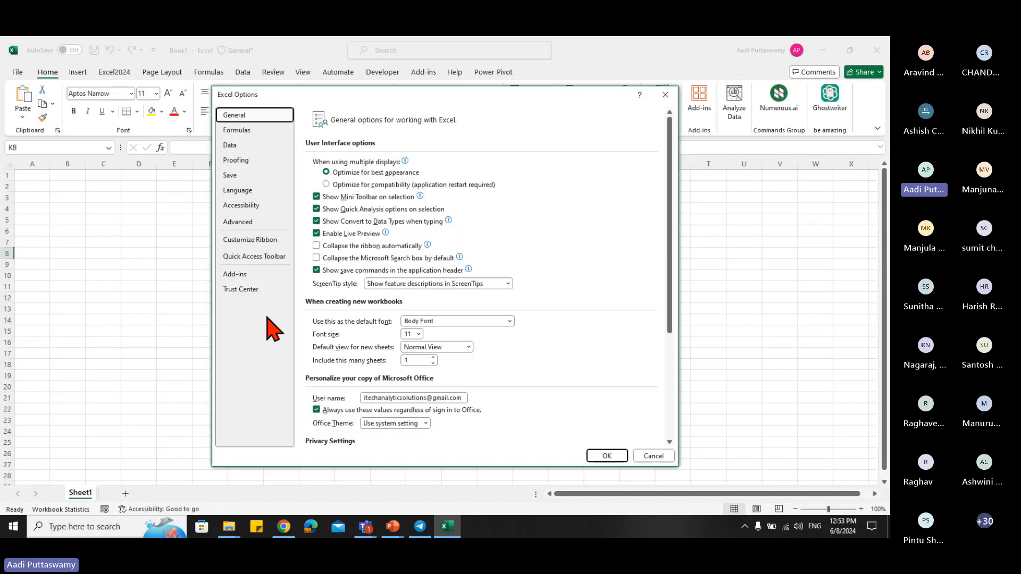
click(665, 96)
click(19, 73)
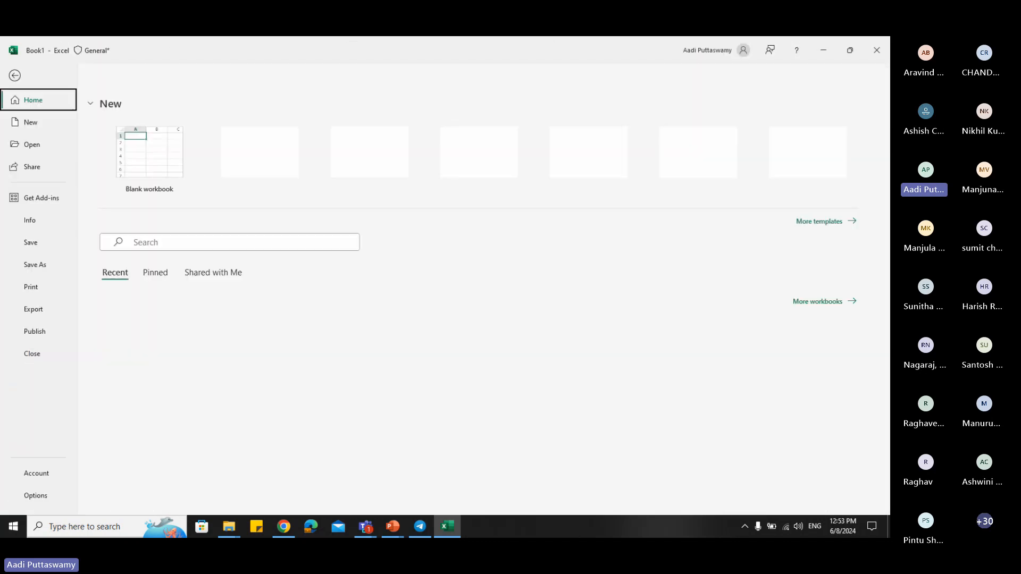
click(37, 473)
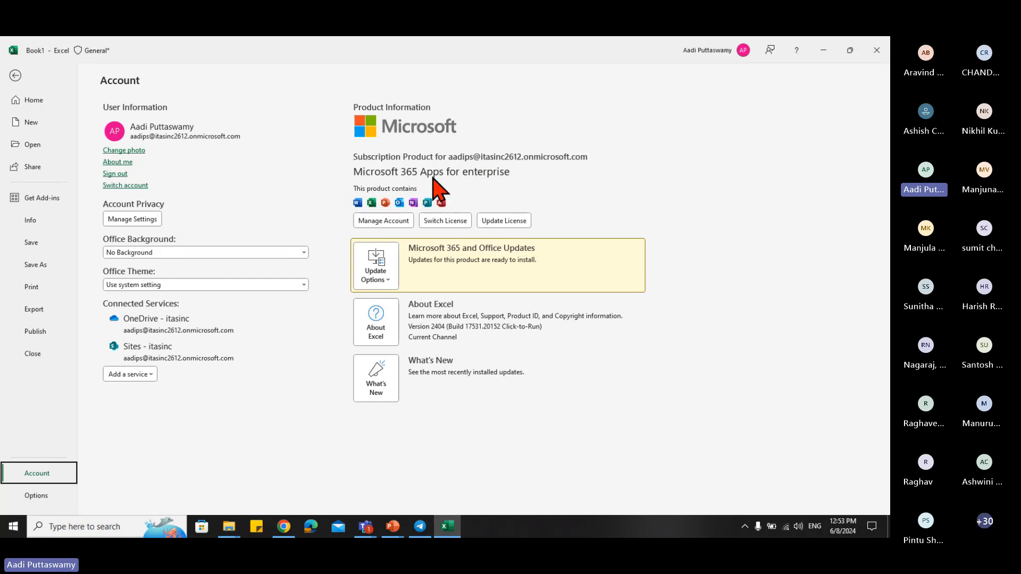
key(Escape)
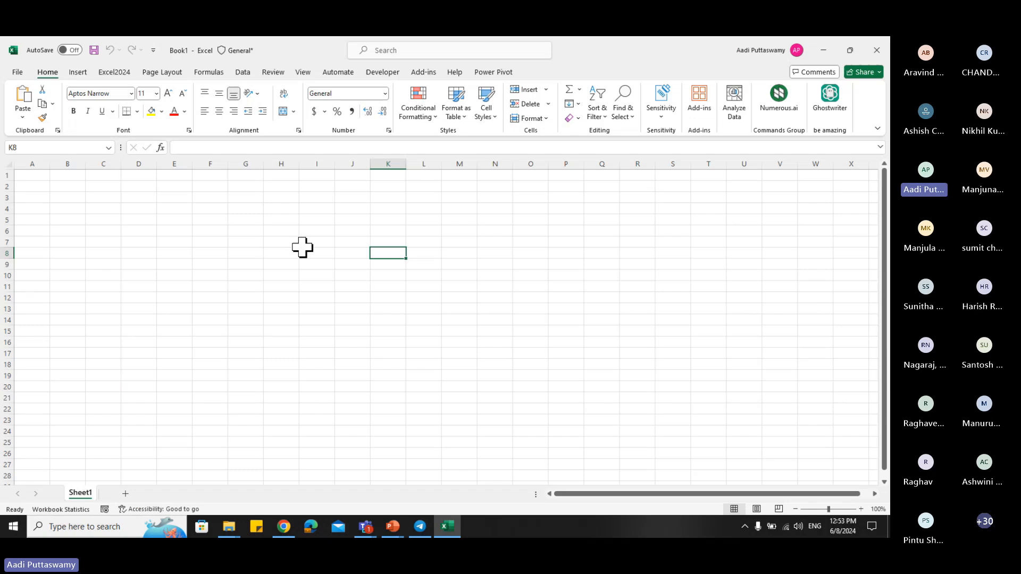
- Display the Get & Transform Data commands for the blank workbook
click(302, 247)
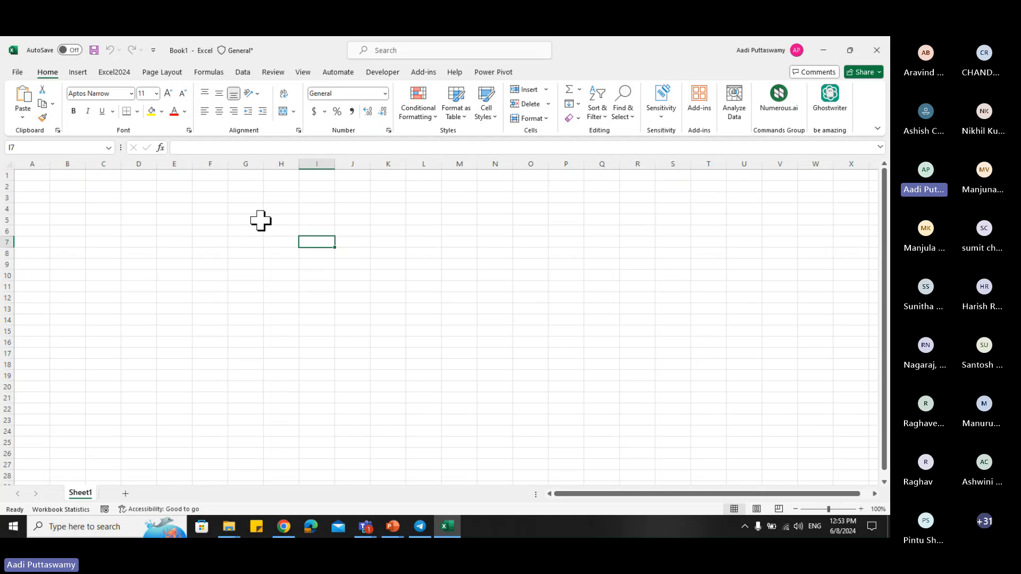
click(245, 73)
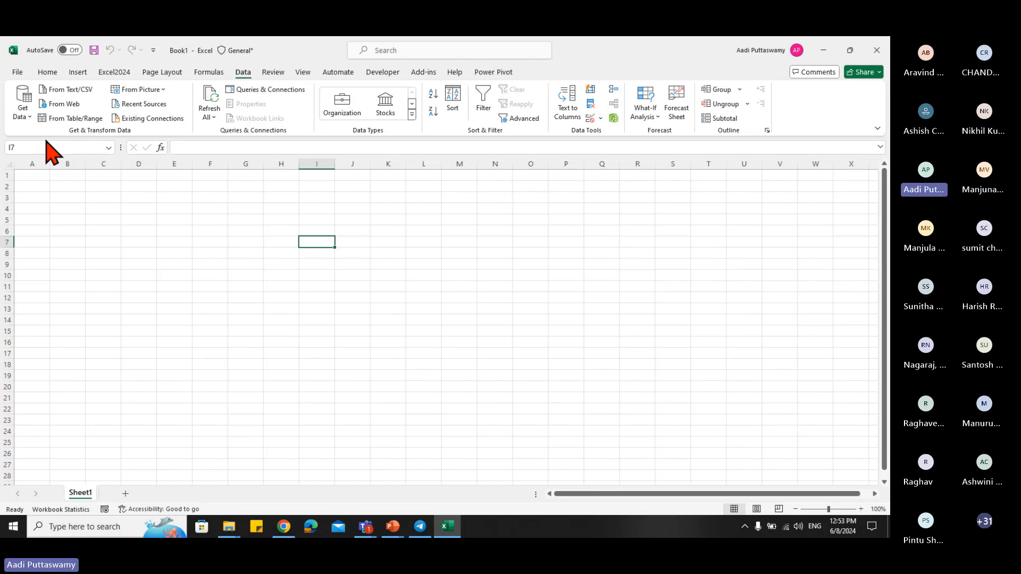
click(281, 298)
click(257, 233)
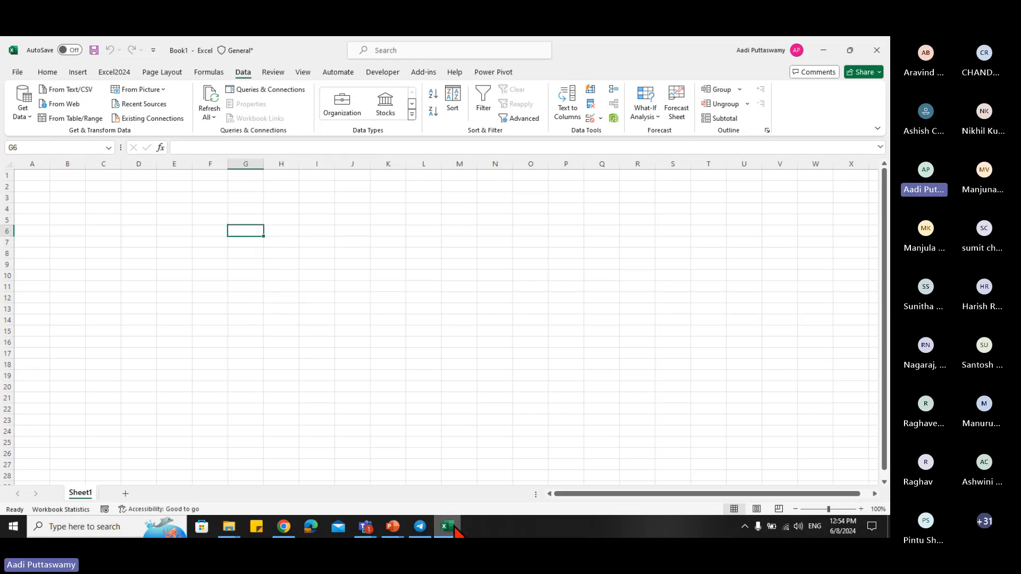
- Switch to the 01. Data Sources folder in File Explorer, preview Raw Data Excel.xlsx and widen the preview area
mouse_move(228, 526)
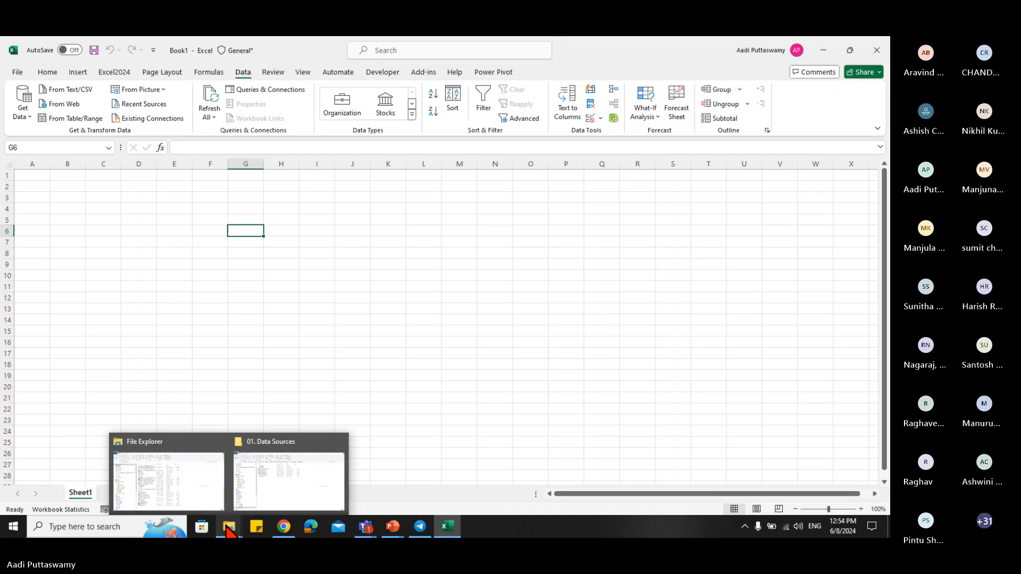
click(271, 497)
double_click(257, 205)
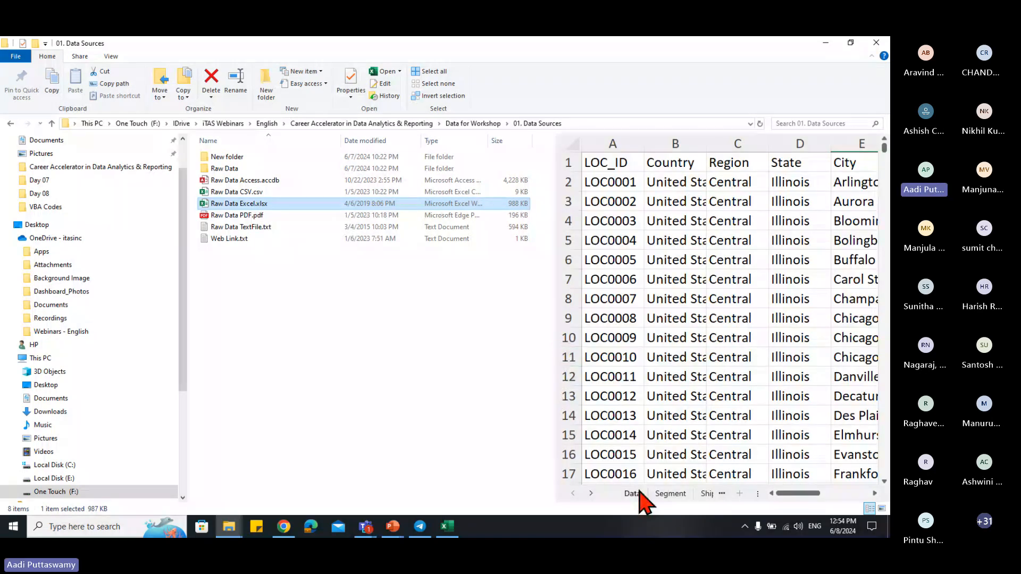
drag(553, 488, 466, 487)
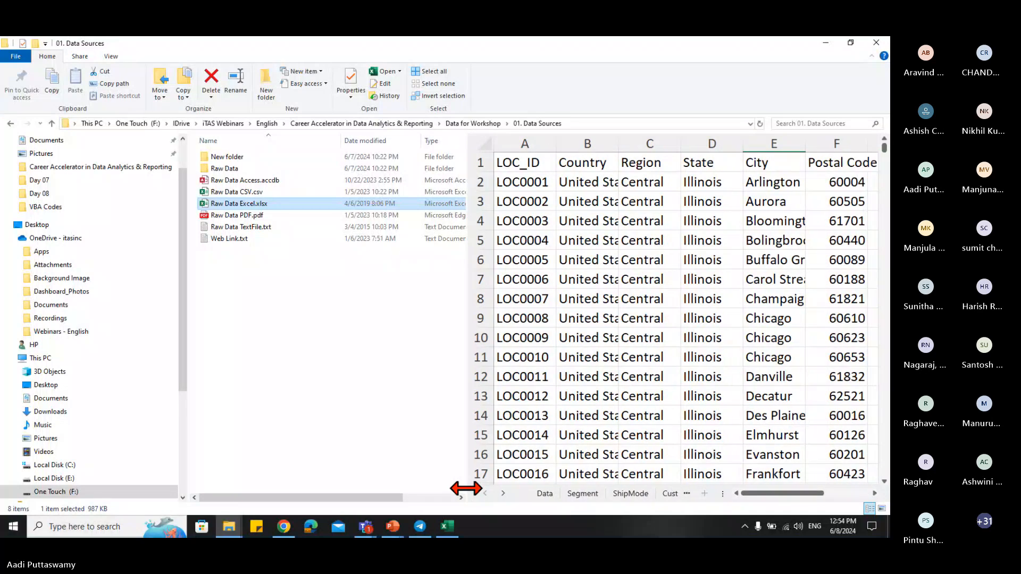
- Look through the Segment, ShipMode, Customer and Location sheets in the workbook preview, and deselect the file
click(544, 493)
click(582, 493)
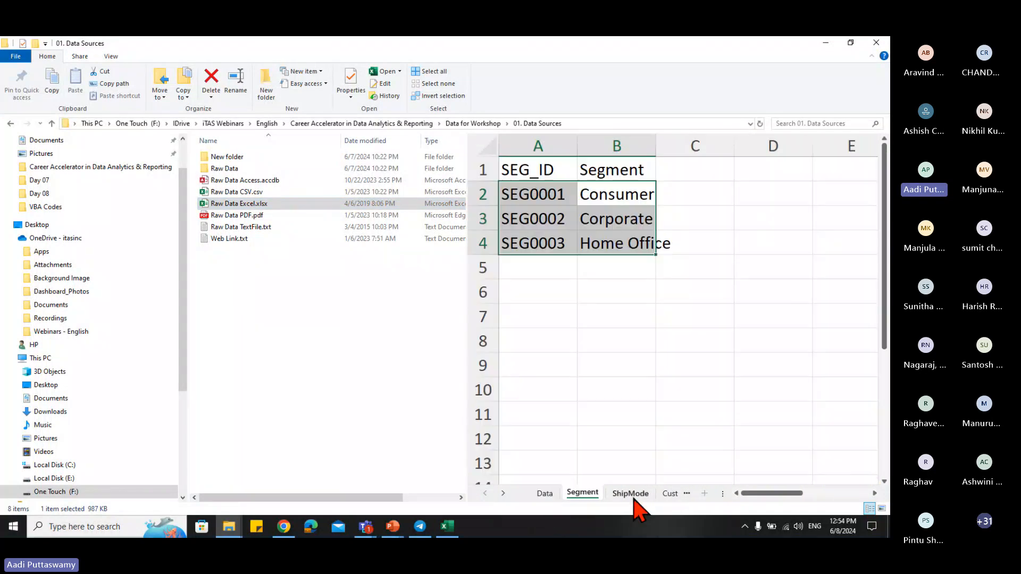
click(631, 494)
click(670, 494)
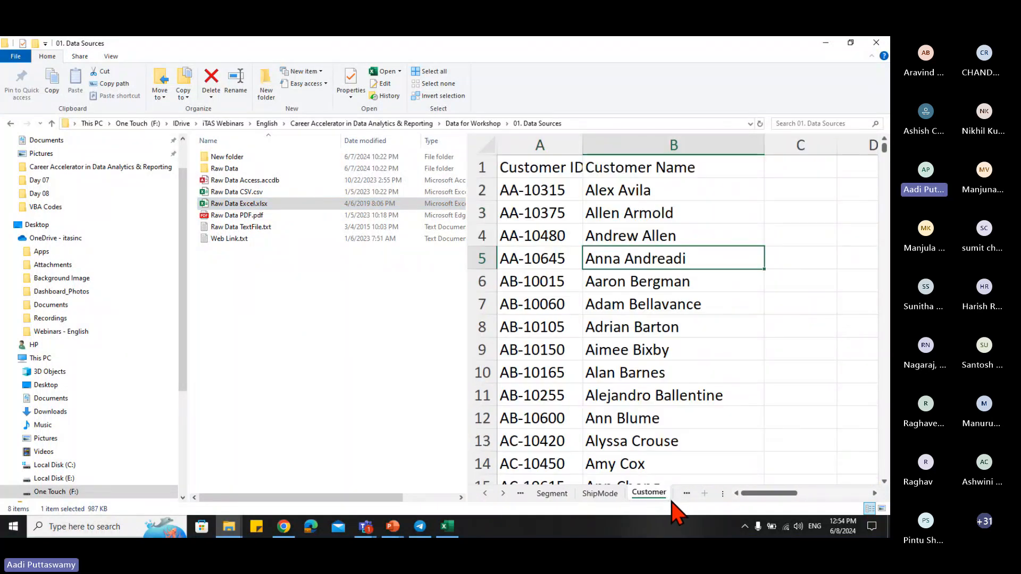
click(687, 493)
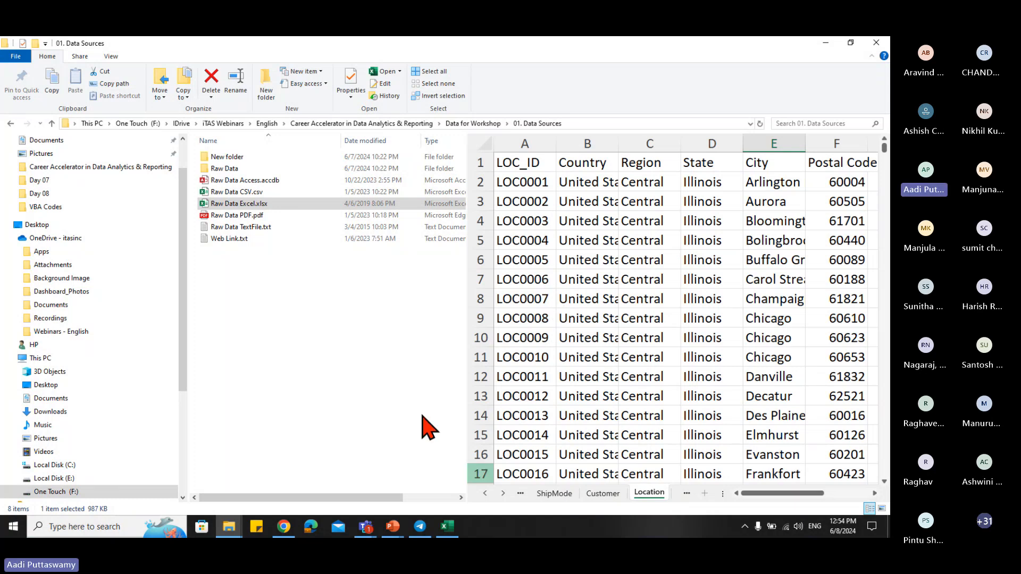
click(346, 308)
- Select the full path of the 01. Data Sources folder in File Explorer and switch back to the blank Excel workbook
click(446, 526)
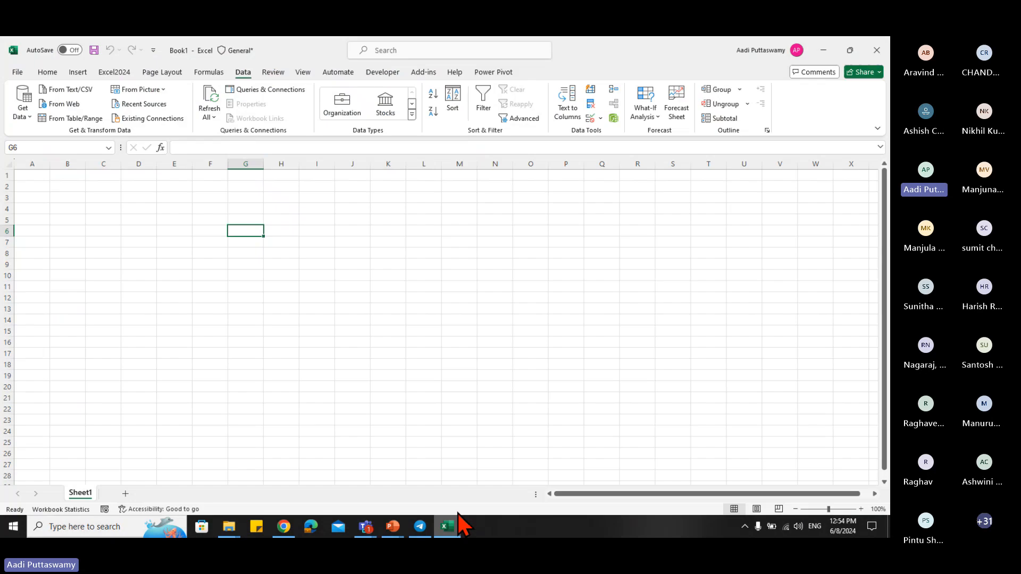
click(145, 208)
click(448, 528)
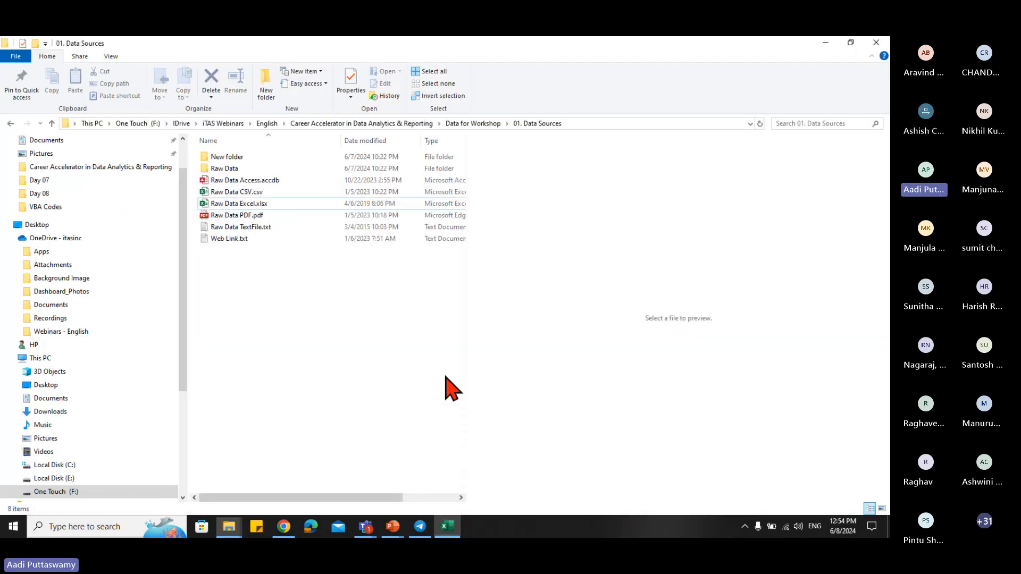
click(596, 124)
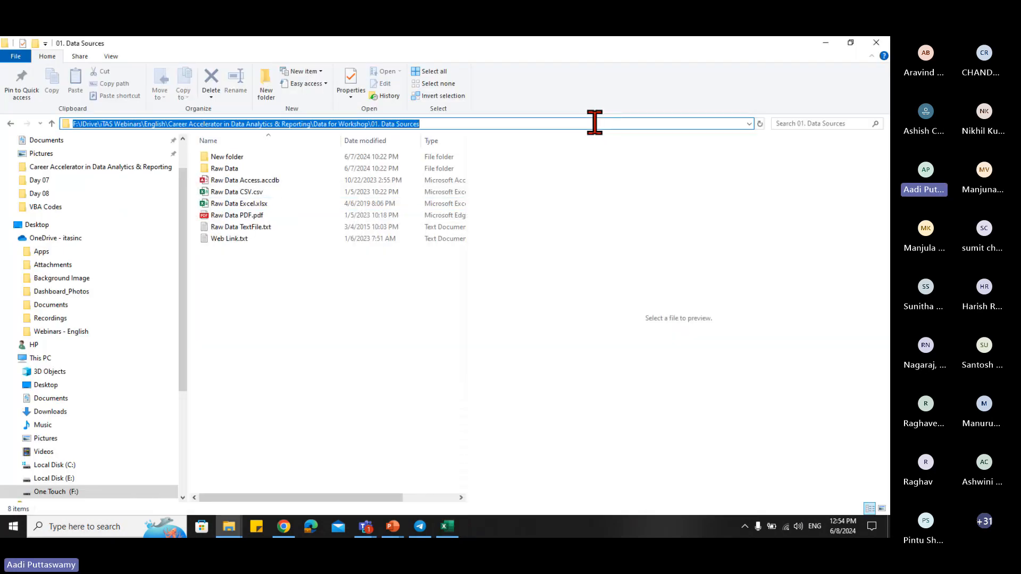
click(447, 526)
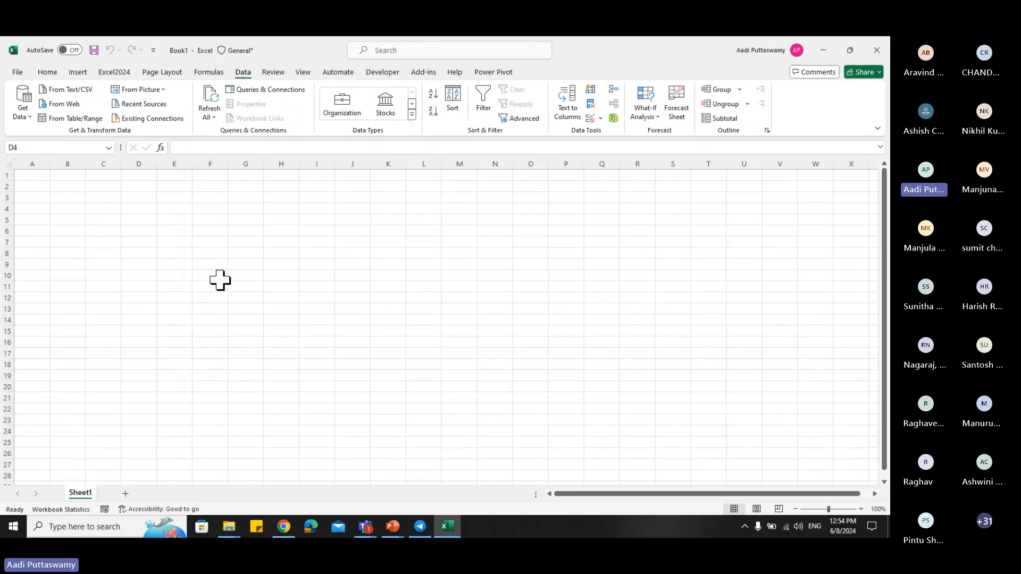
click(210, 232)
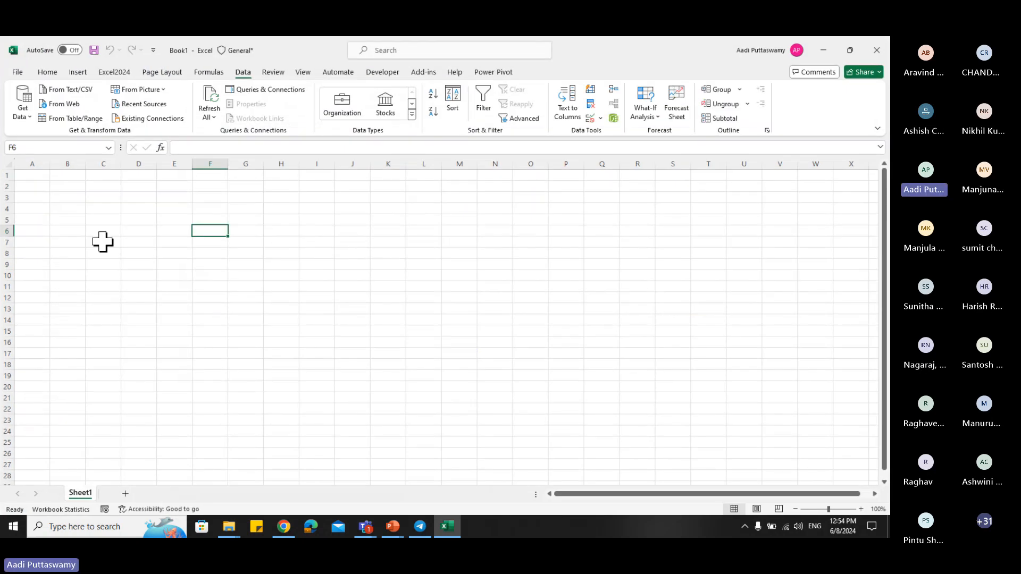
click(73, 220)
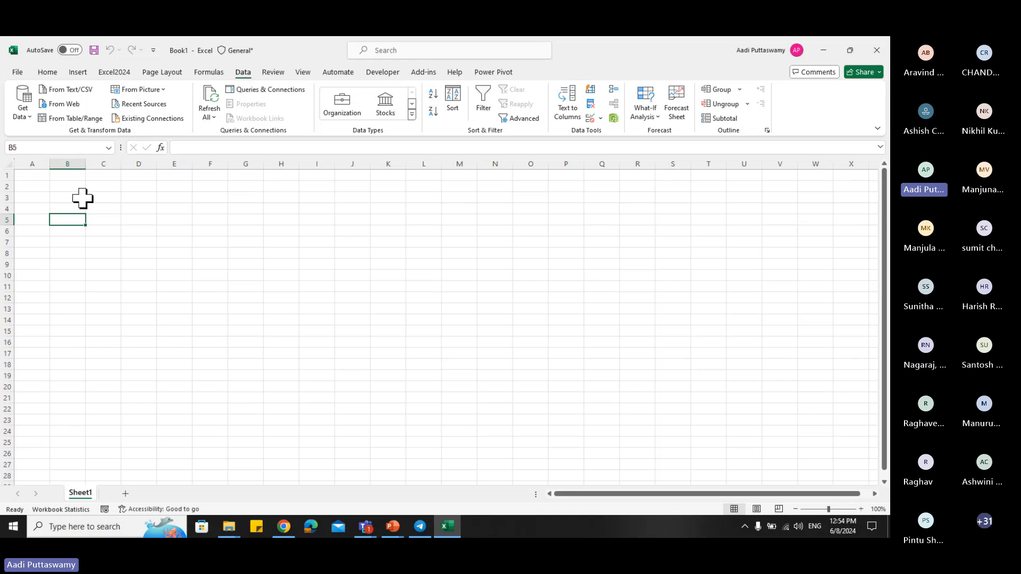
- Start an import from an Excel workbook, go to the copied 01. Data Sources folder path and select Raw Data Excel.xlsx
click(22, 113)
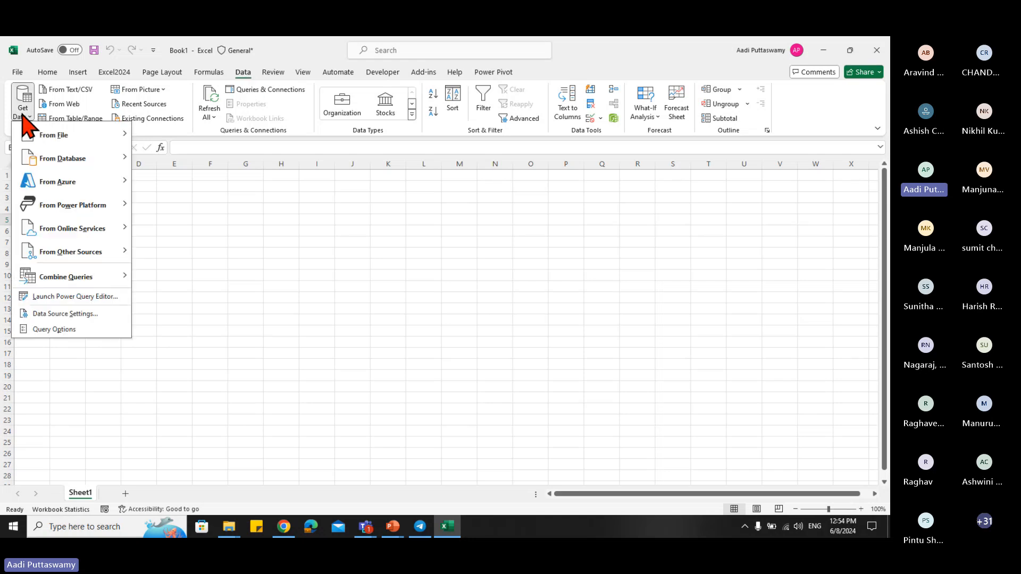
mouse_move(43, 137)
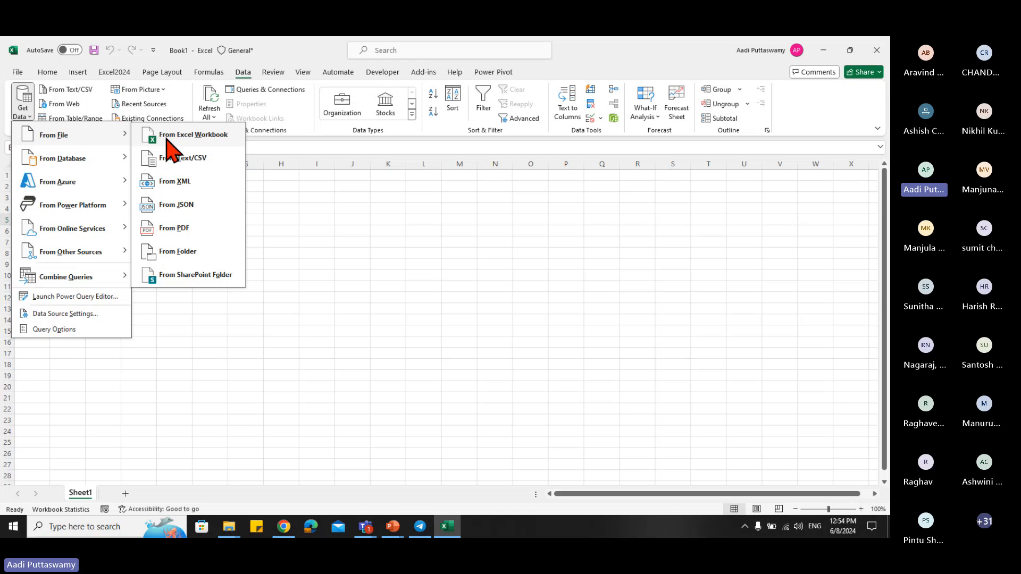
click(180, 134)
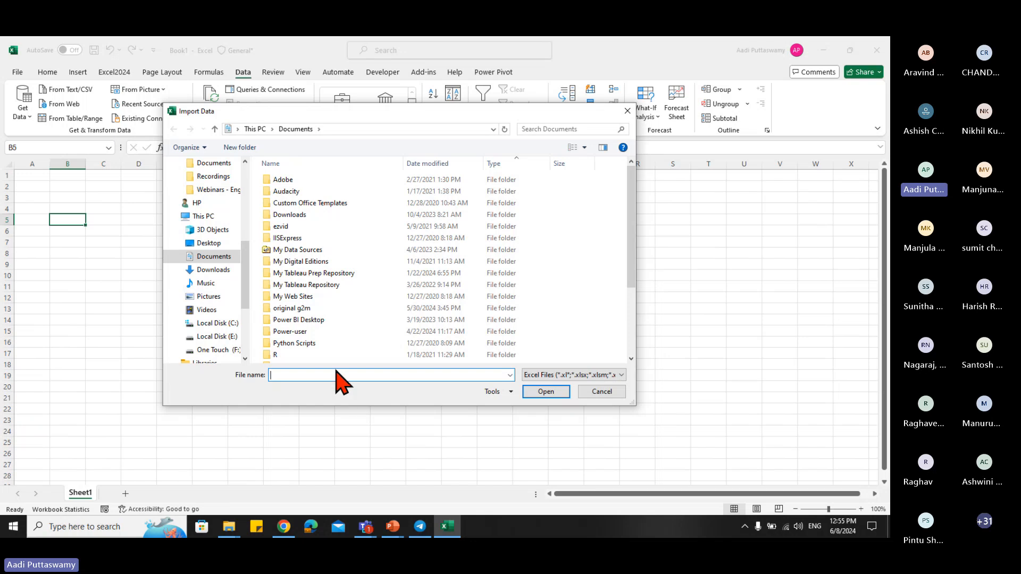
key(ctrl+v)
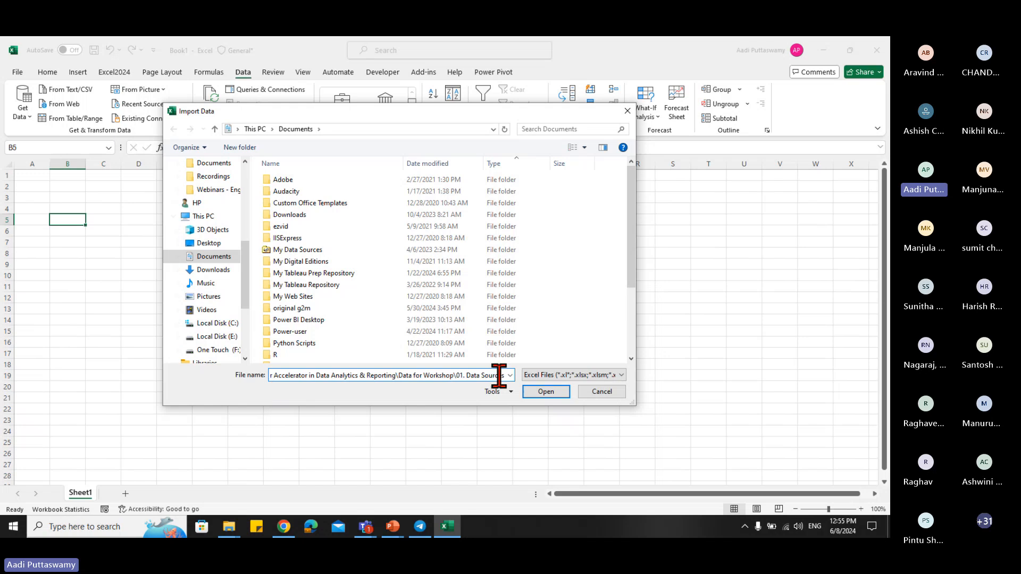
click(545, 392)
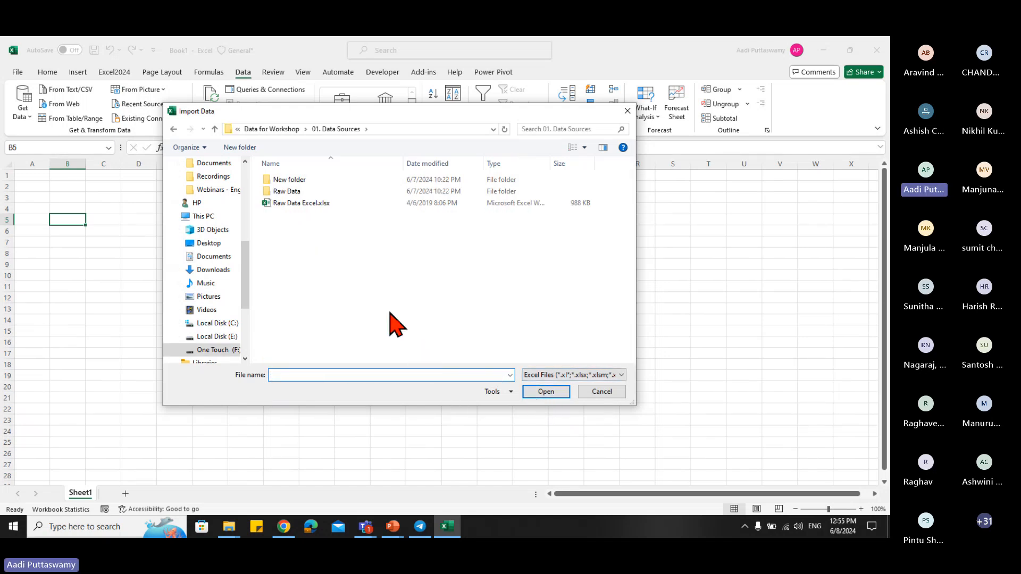
click(290, 205)
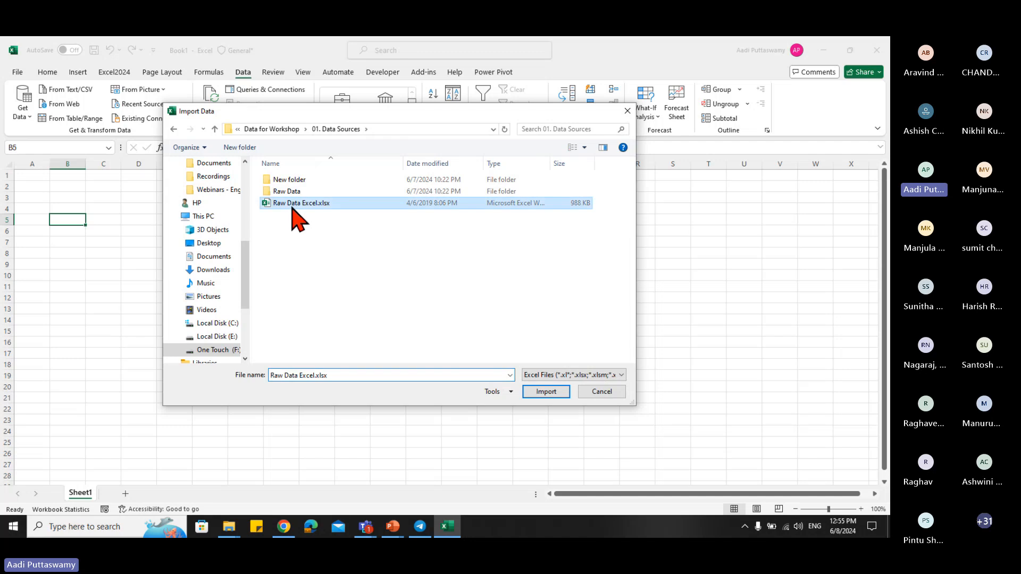
- Check the files of the 01. Data Sources folder in File Explorer, return to Excel and import Raw Data Excel.xlsx
click(229, 527)
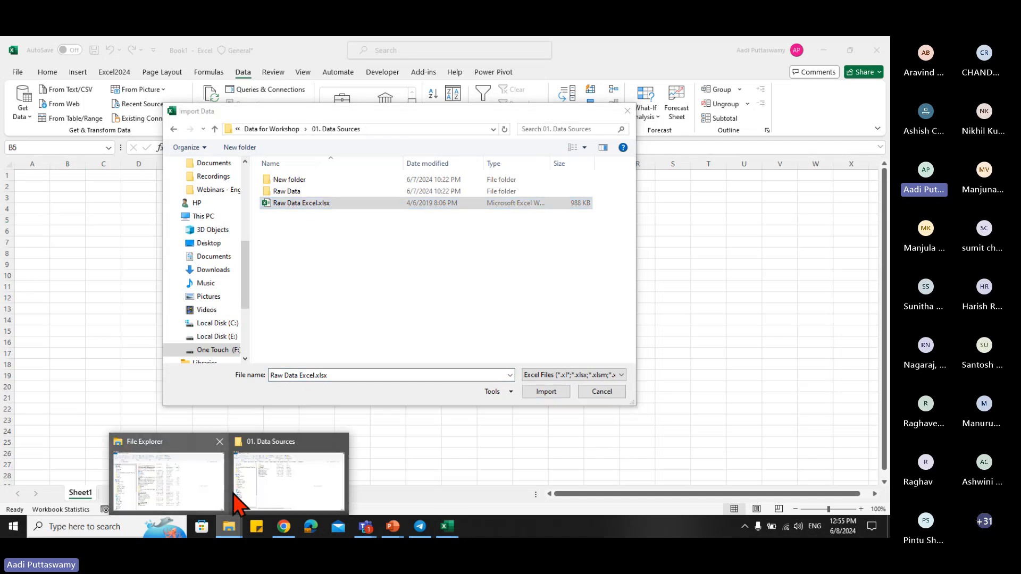
click(235, 494)
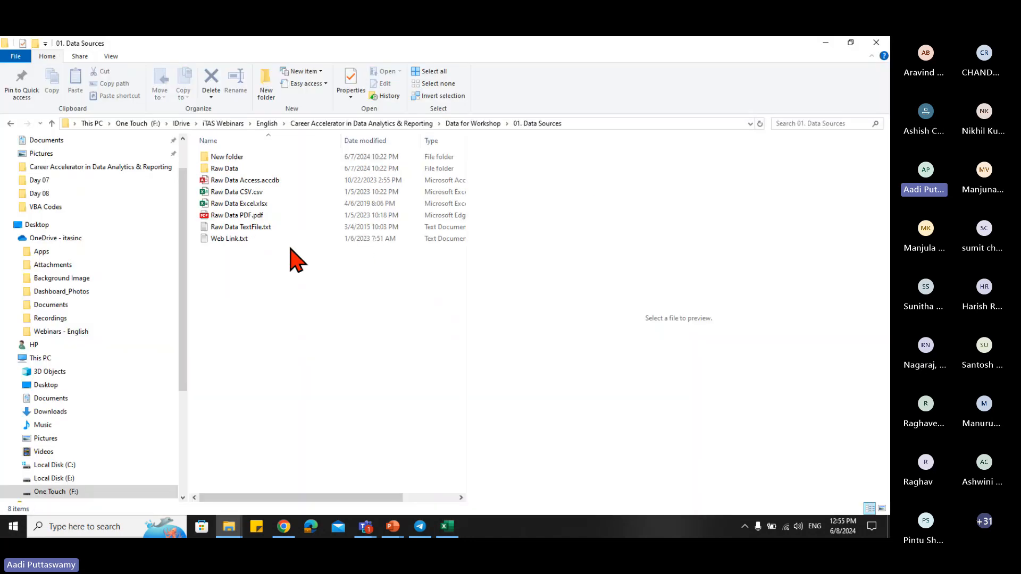
click(825, 43)
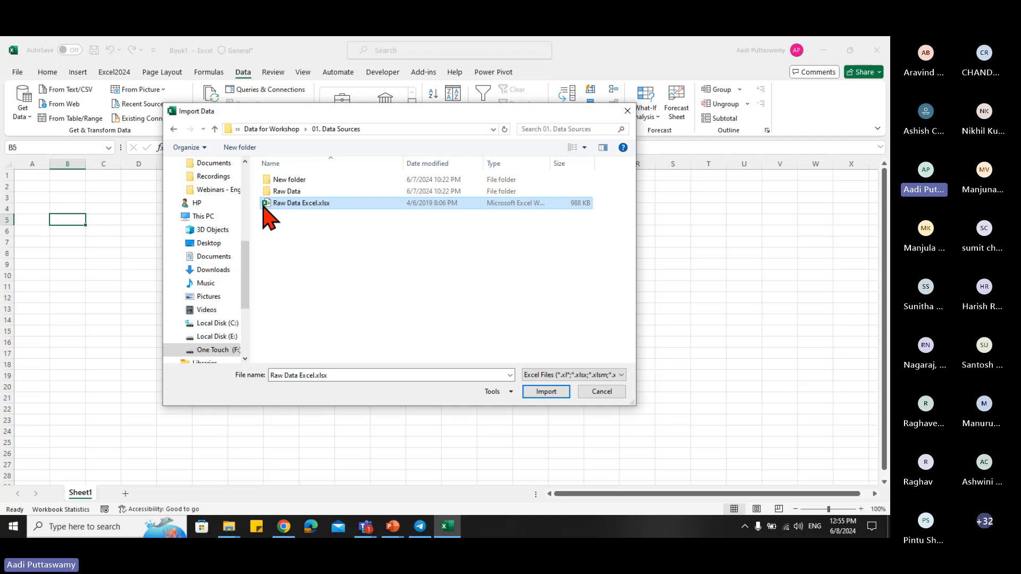
click(546, 391)
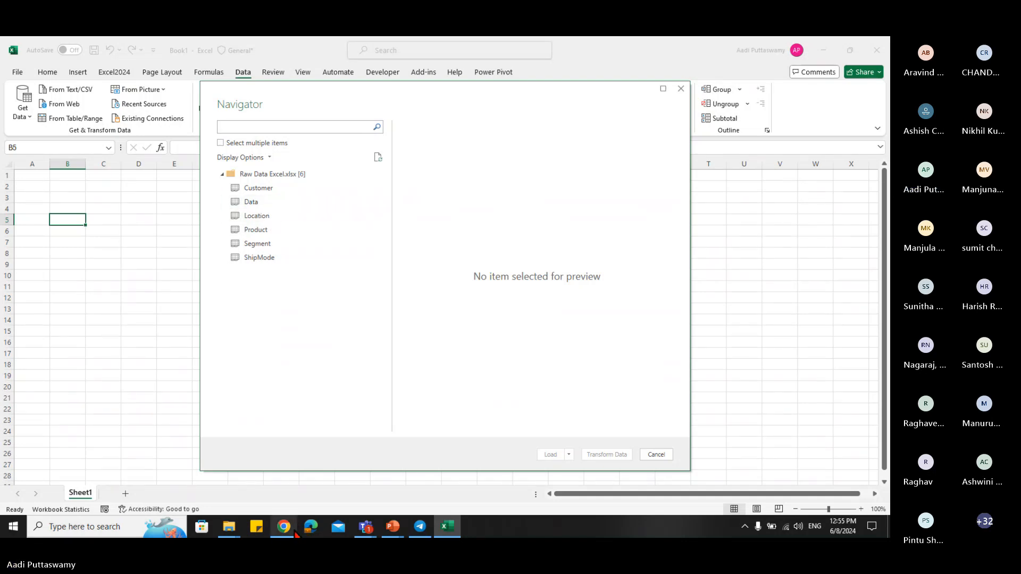
- Switch to File Explorer, look through the sheets of Raw Data Excel.xlsx in the preview, and return to Excel's Navigator
mouse_move(228, 526)
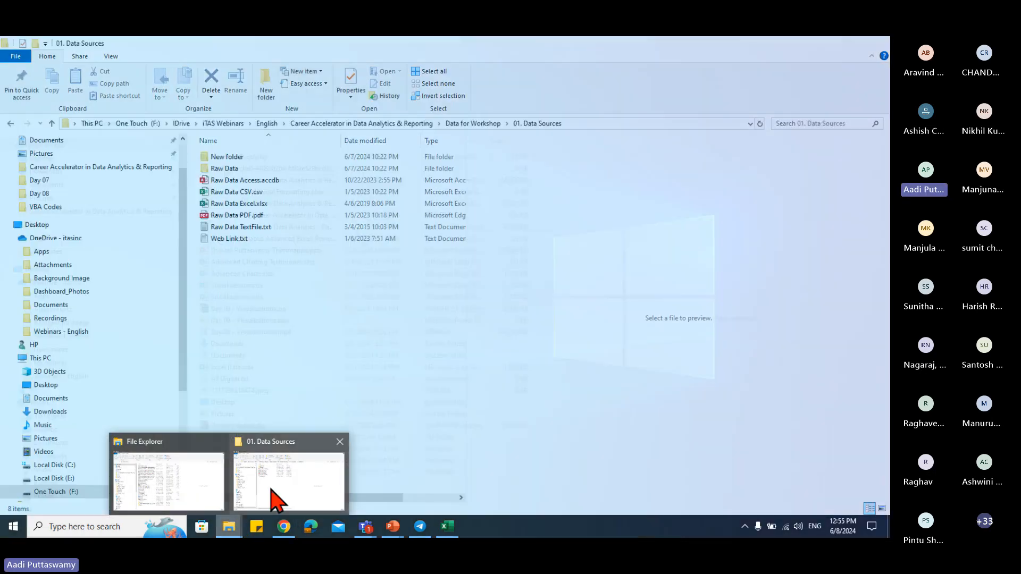
click(274, 500)
click(235, 204)
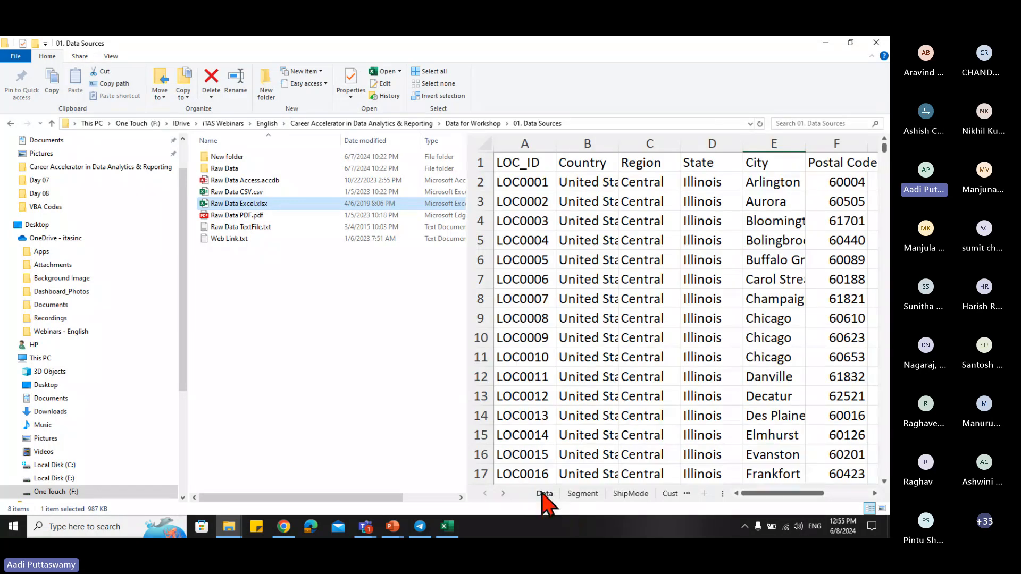
click(543, 493)
click(630, 493)
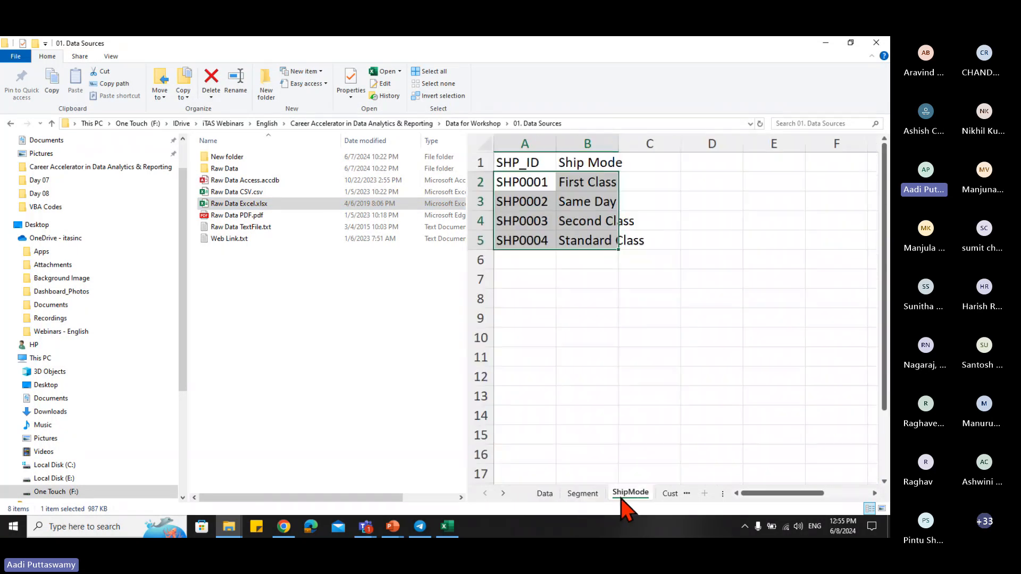
click(671, 493)
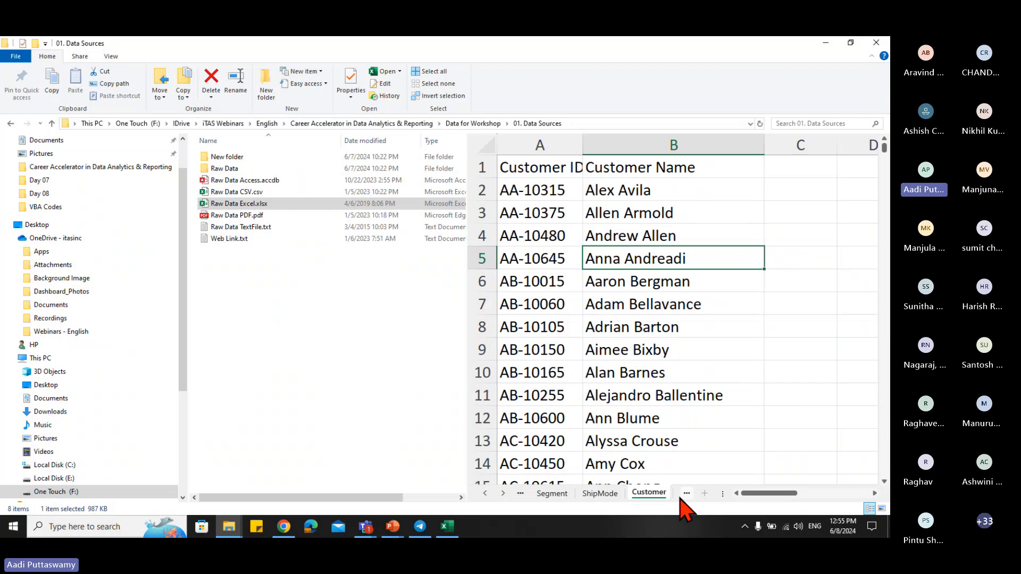
click(687, 493)
click(687, 493)
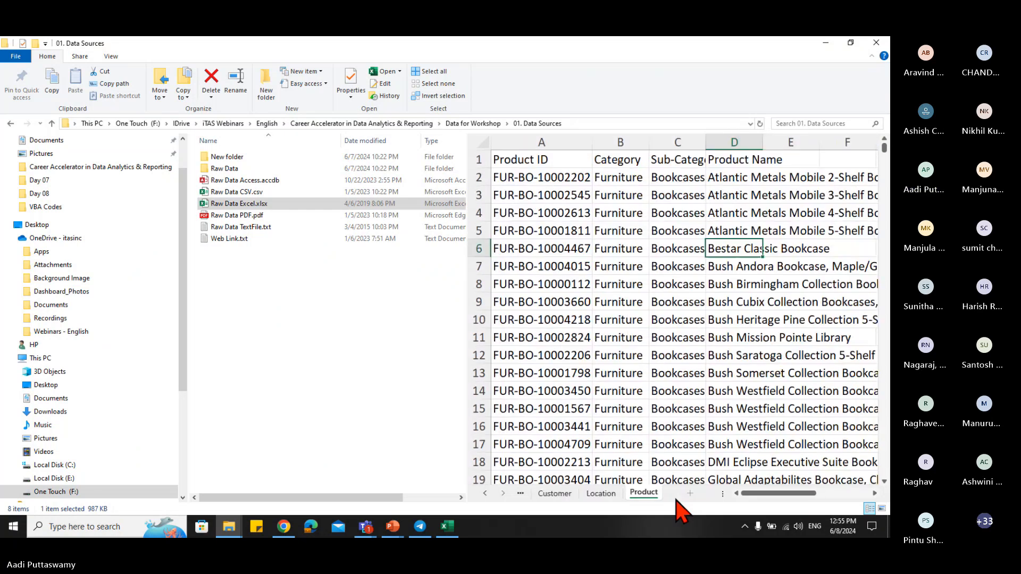
click(867, 44)
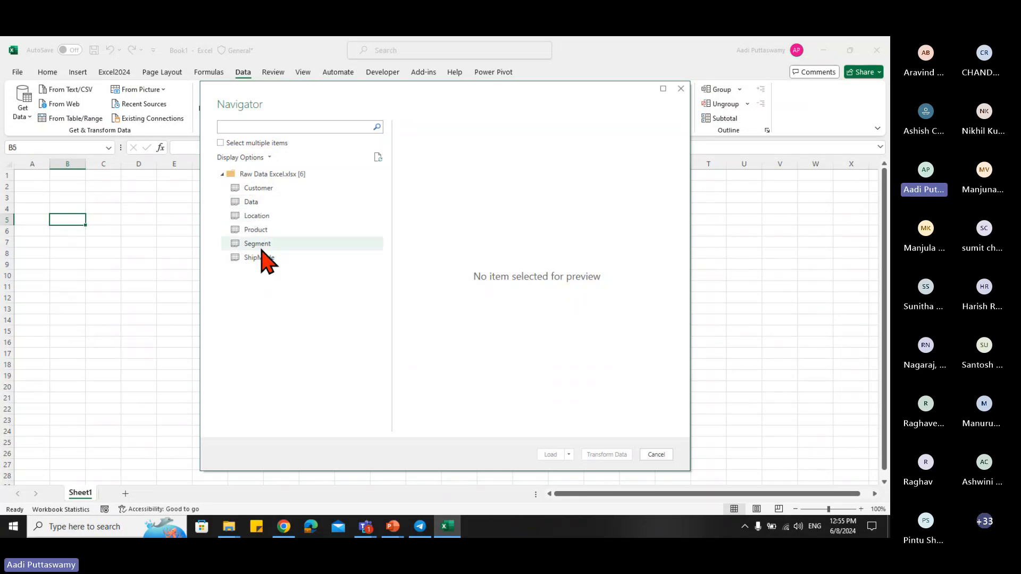
- Look through the Data, Location, Product, Segment and ShipMode tables in the Navigator, ending on the Data preview
click(252, 203)
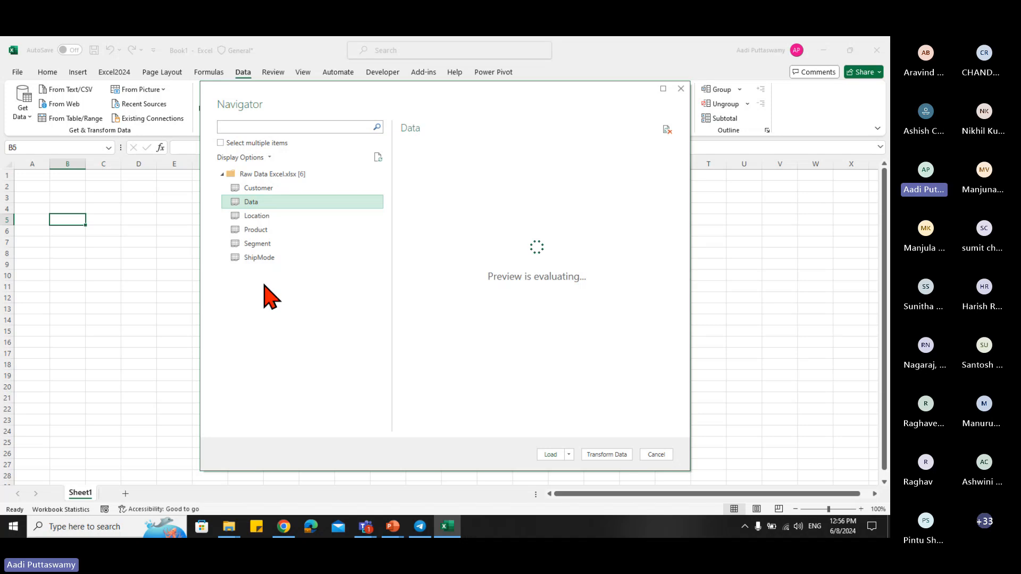
drag(458, 427, 433, 430)
click(264, 217)
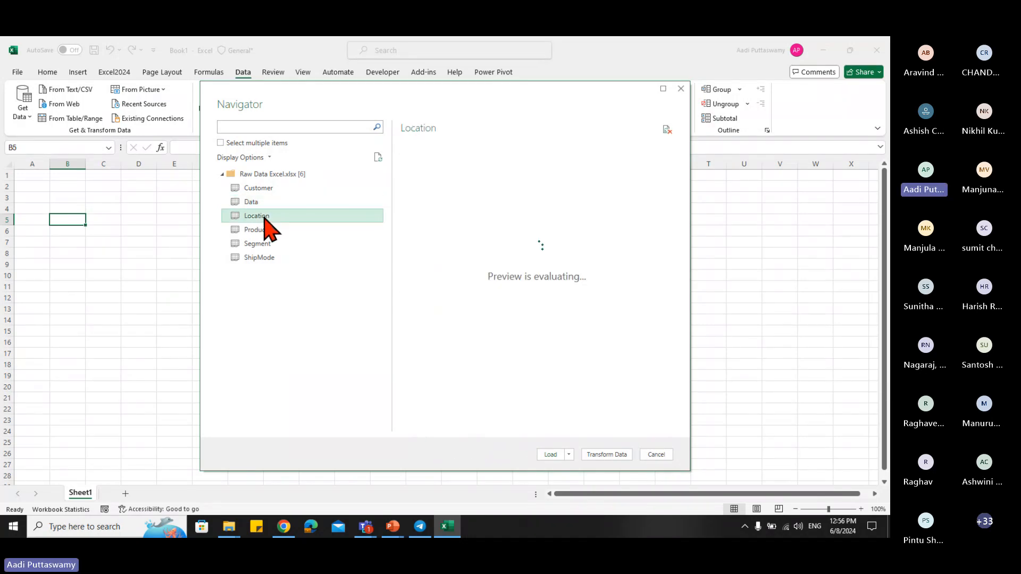
click(268, 230)
click(267, 244)
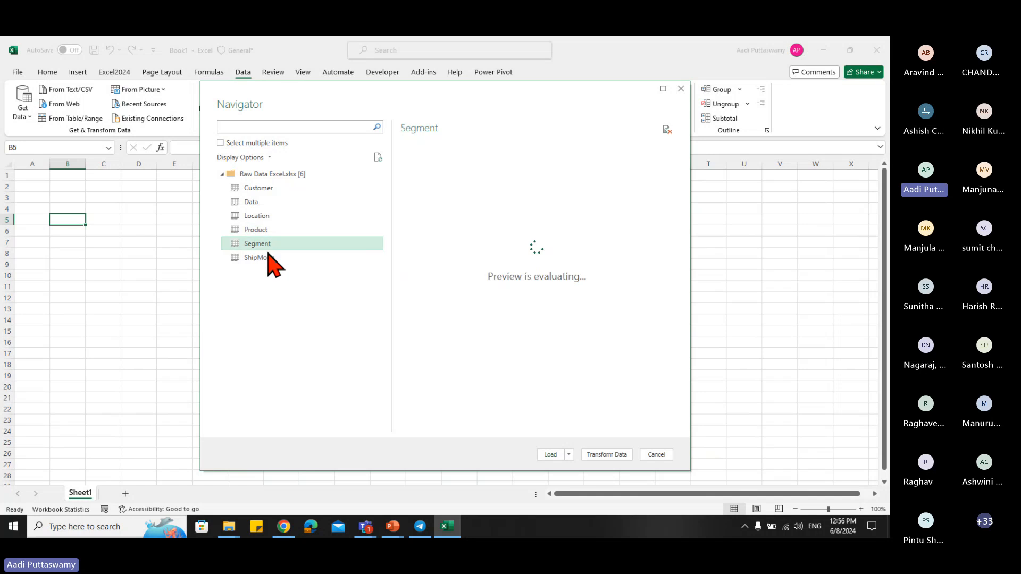
click(267, 257)
click(257, 203)
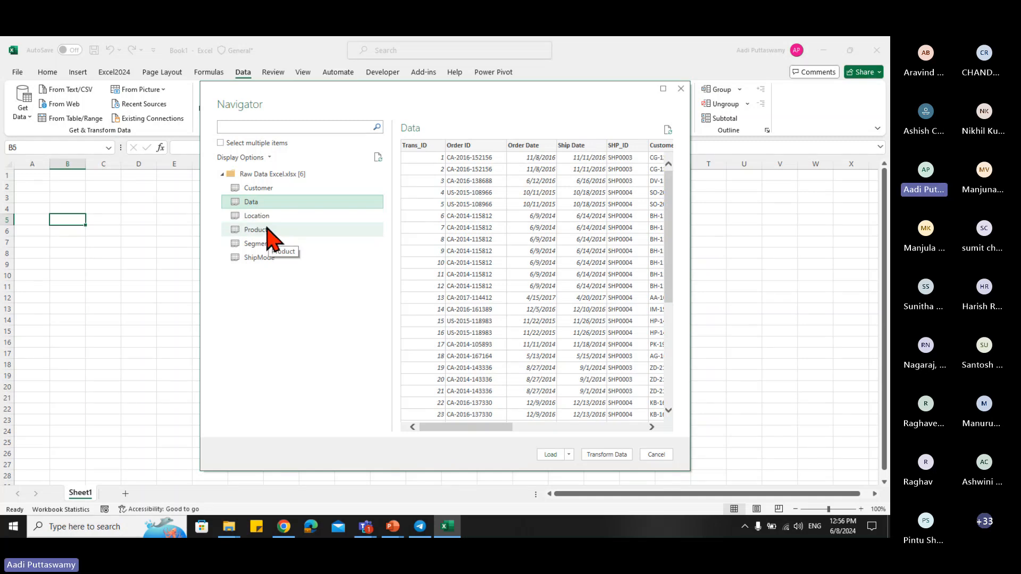
- Enable selecting multiple items, include the Data and Location tables, and preview Data
click(221, 143)
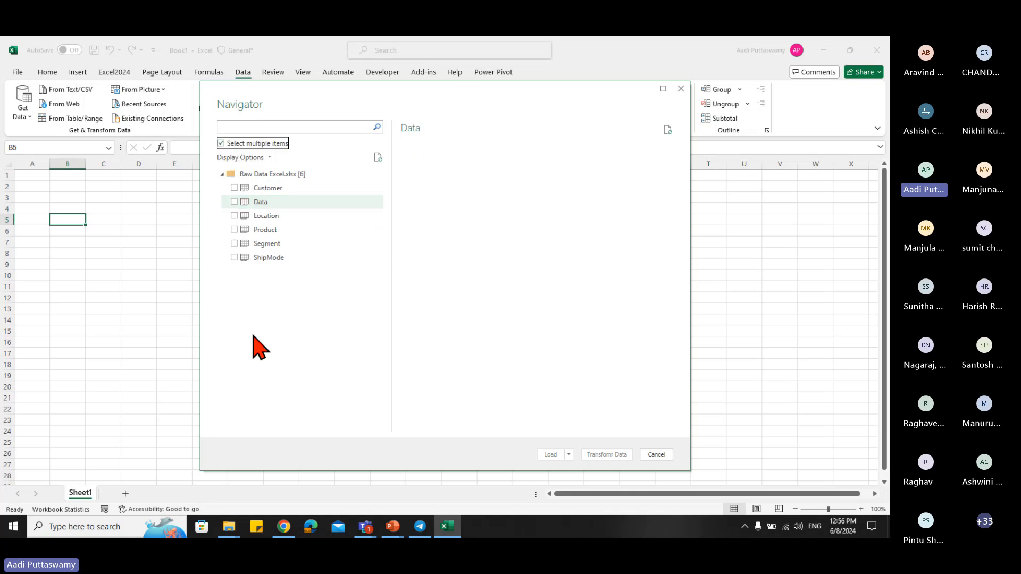
click(234, 202)
click(235, 215)
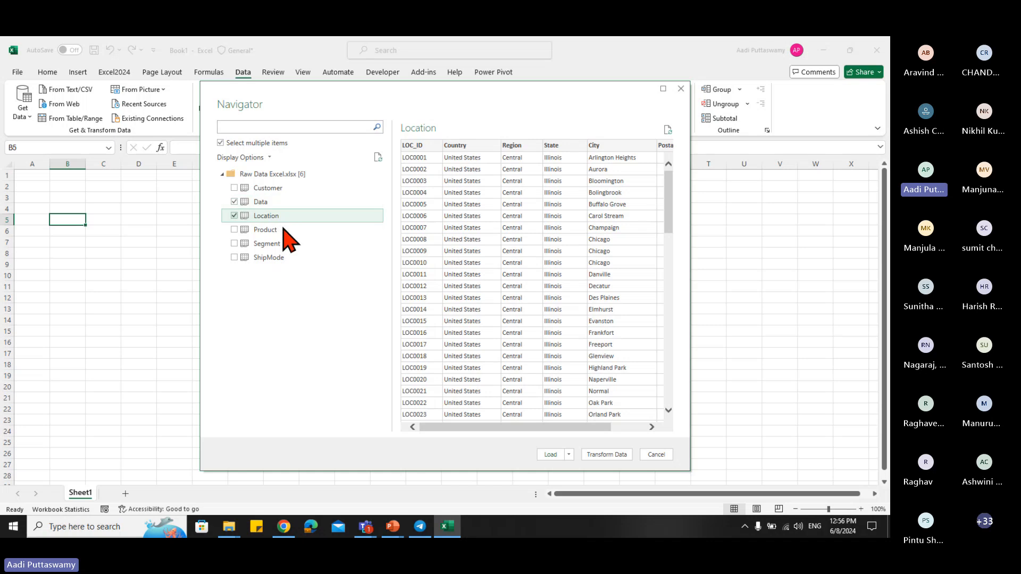
click(262, 204)
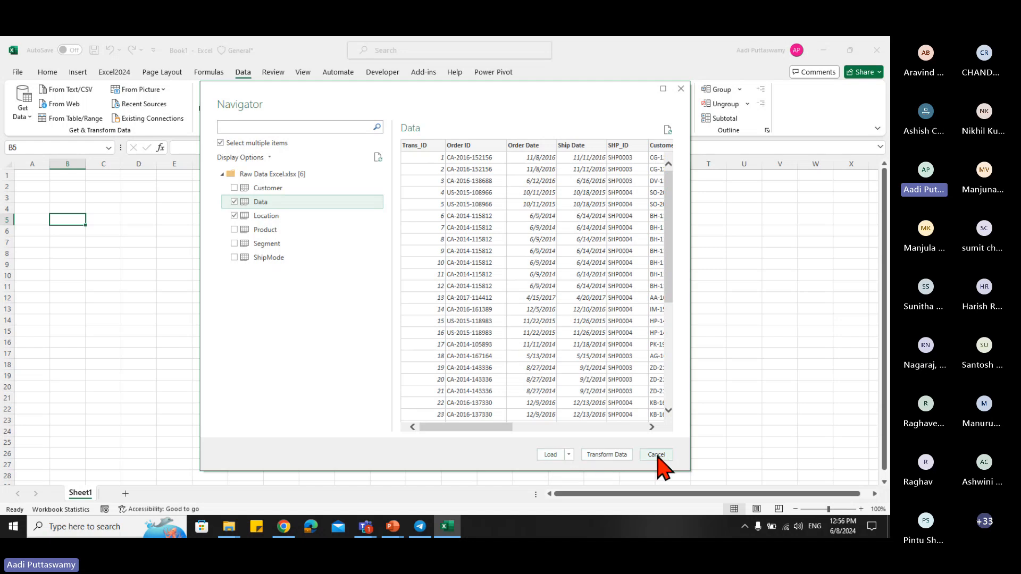
- Open the Load To options for the selected tables and choose to view the data as a Table
drag(433, 90, 375, 61)
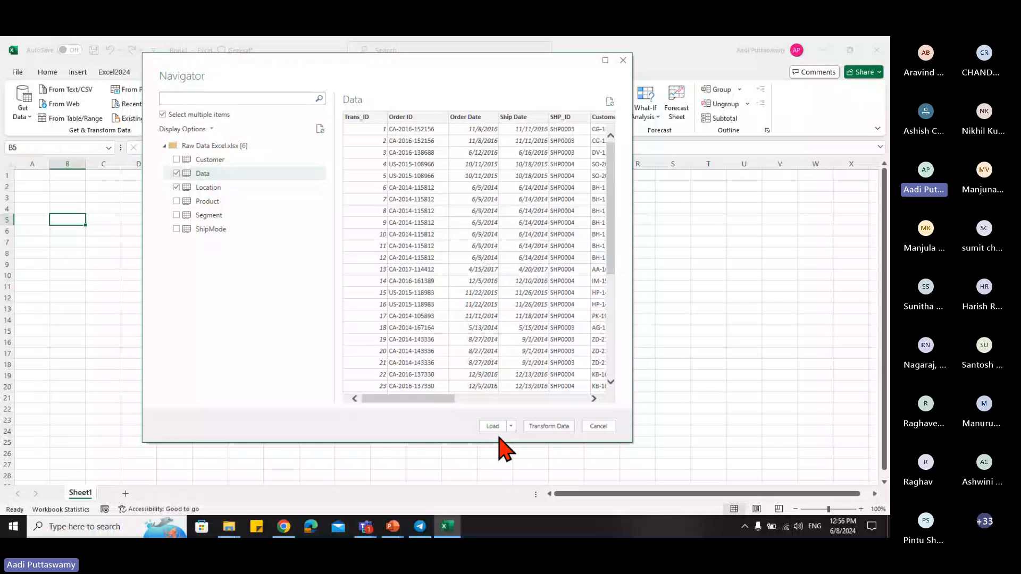
click(510, 426)
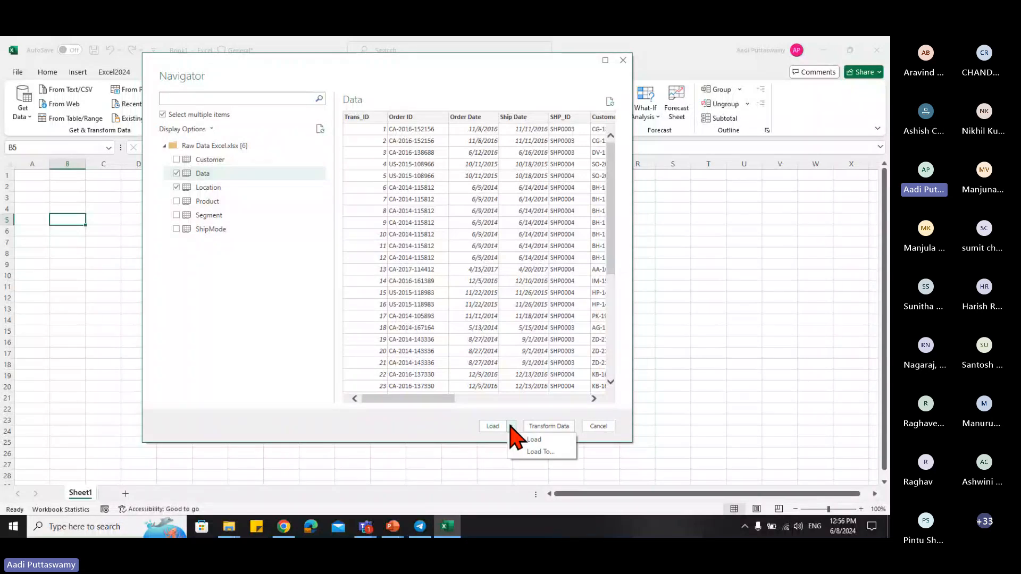
click(535, 452)
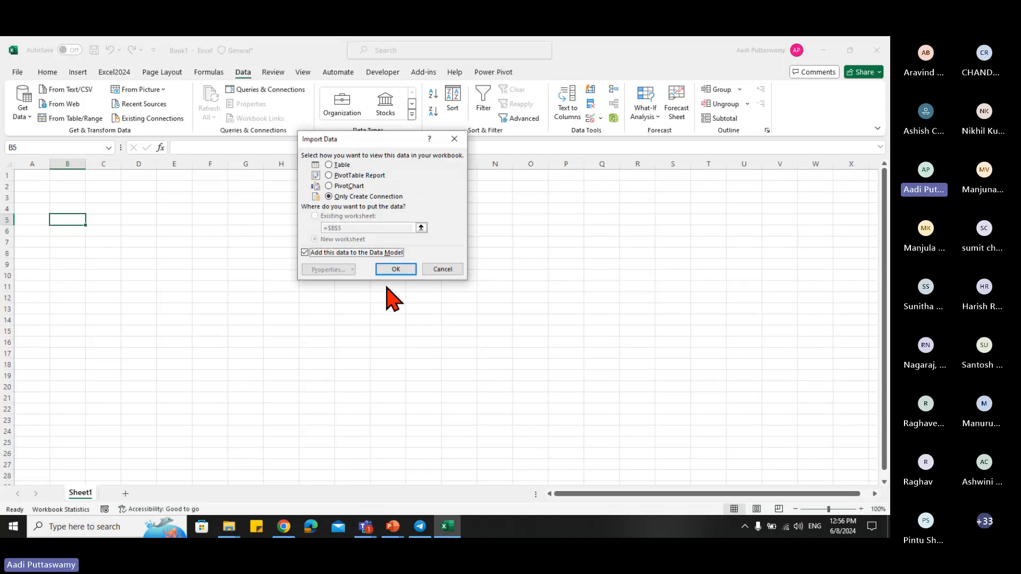
drag(362, 141, 405, 193)
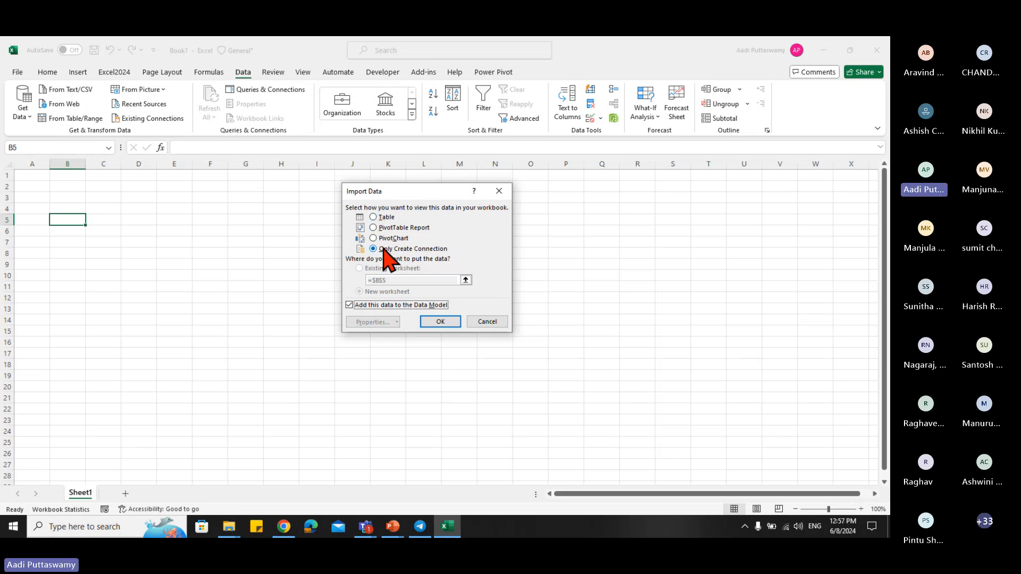
click(375, 218)
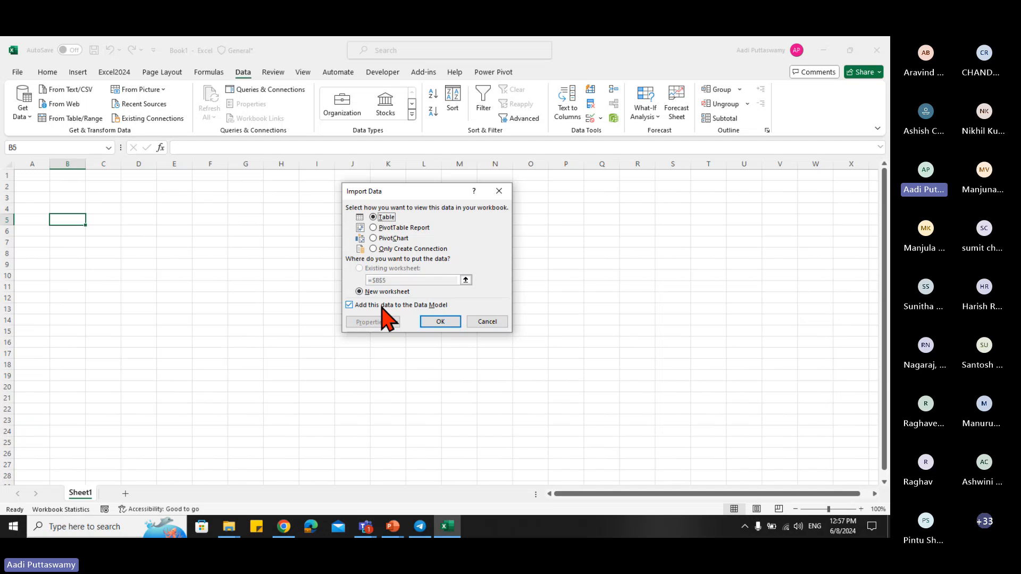
- Turn off adding the data to the Data Model and load the tables into new worksheets
click(349, 306)
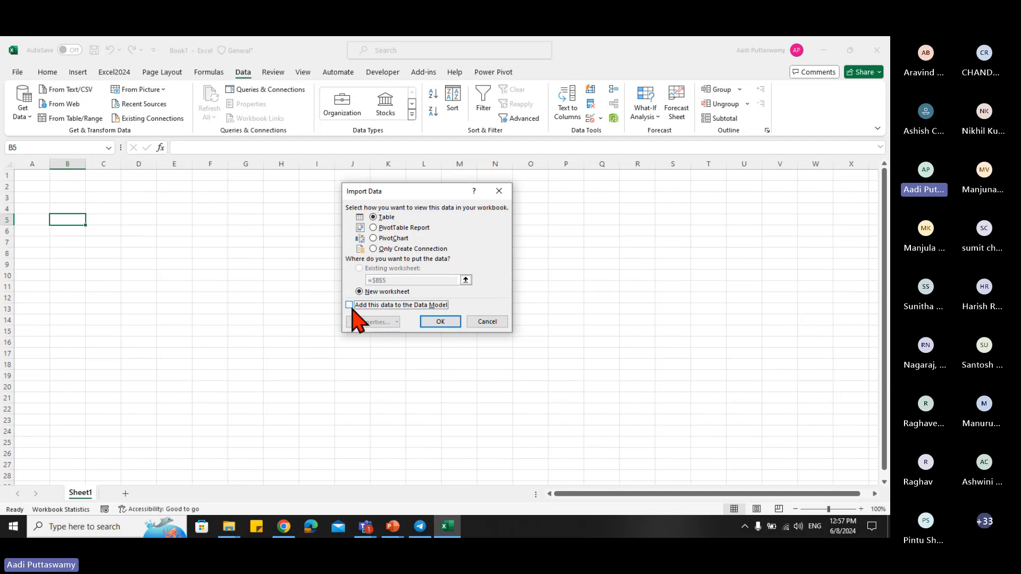
click(349, 306)
key(space)
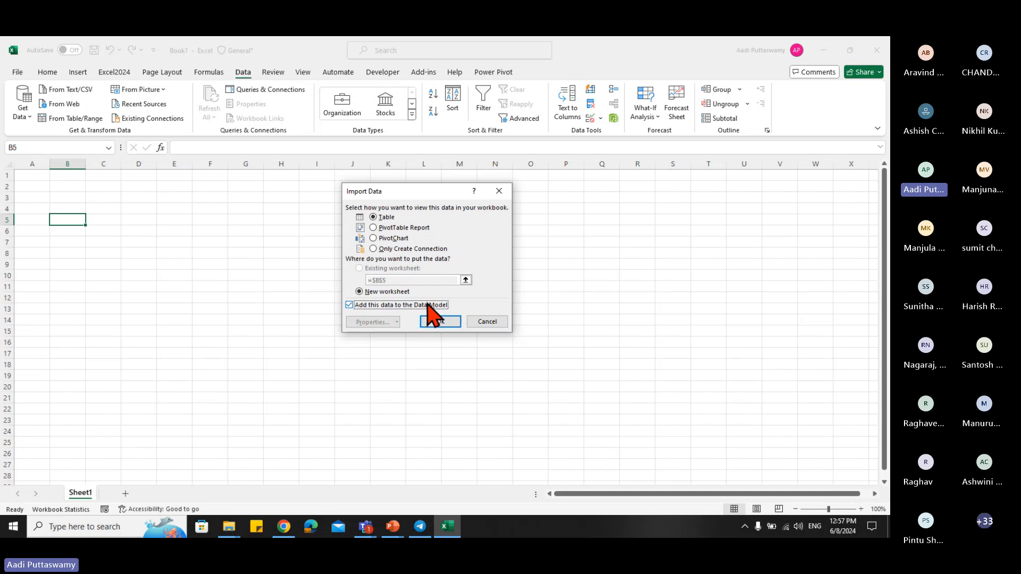
click(350, 305)
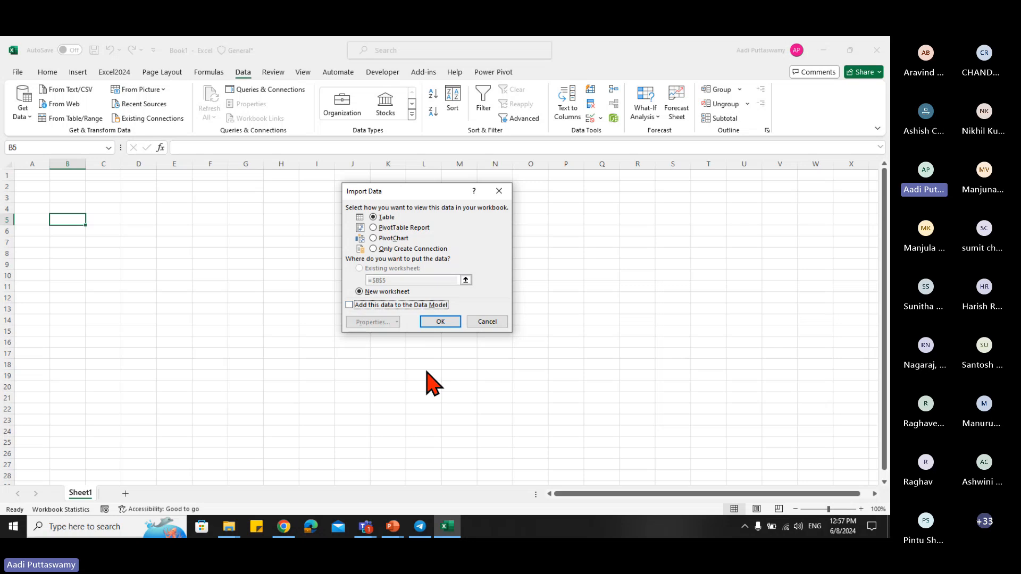
click(440, 322)
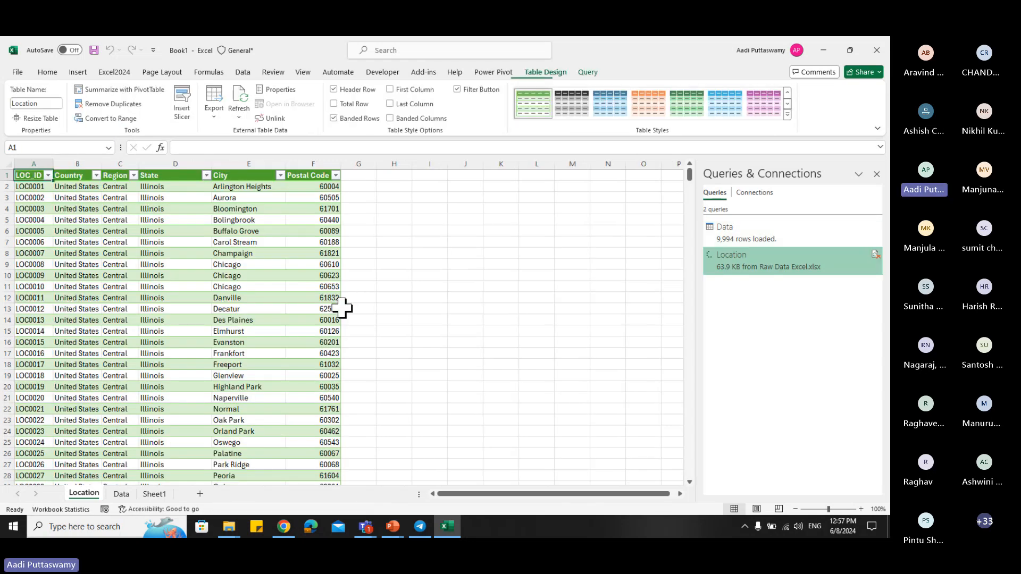
- Compare the loaded Data and Location worksheets, finishing on the Data sheet
click(123, 494)
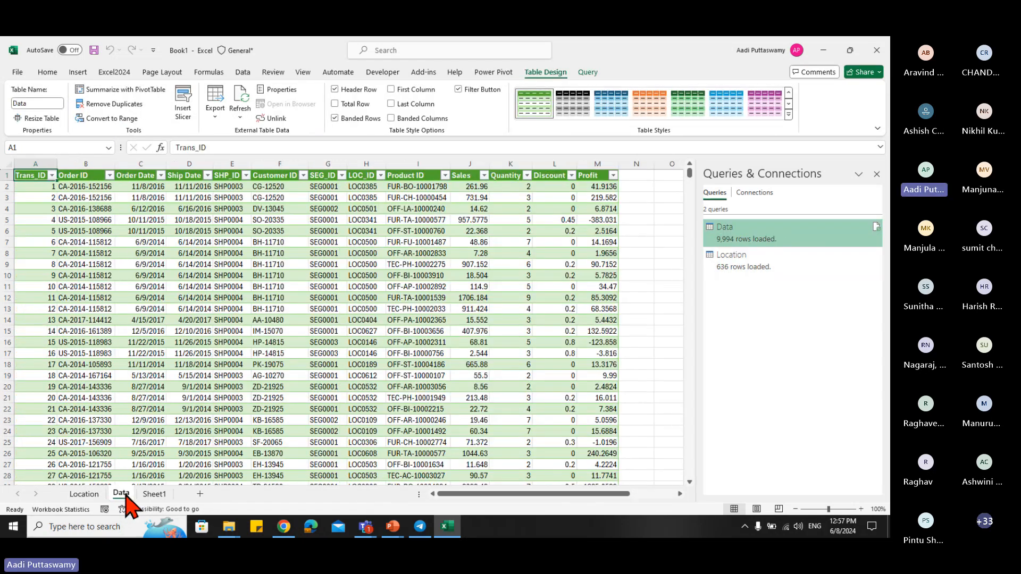
key(ctrl+Page_Up)
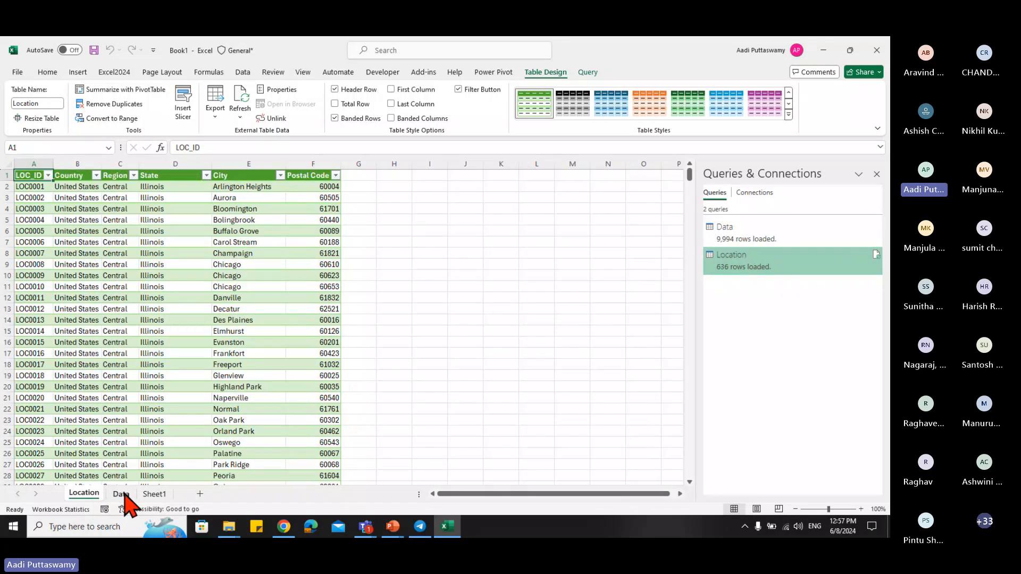
key(ctrl+Page_Down)
key(ctrl+Page_Up)
click(120, 495)
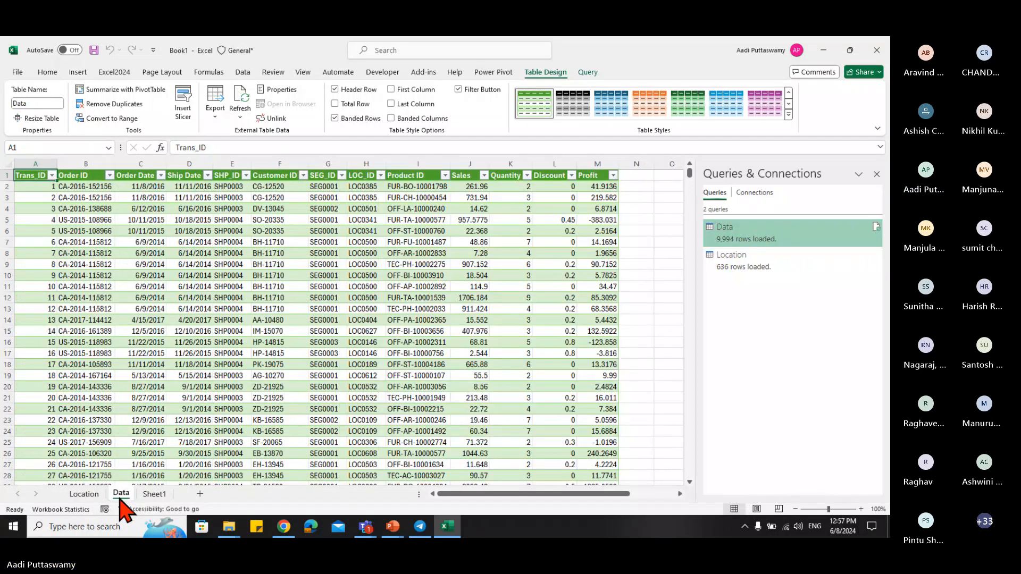
- Switch to the PowerPoint slide show to review the Get Data source list, and return to the Excel workbook
click(352, 296)
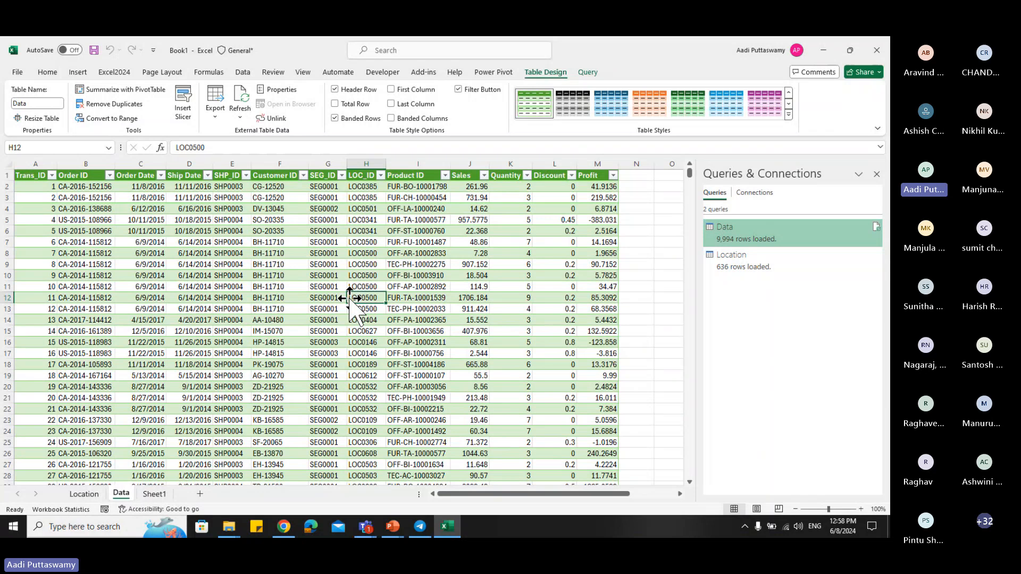
mouse_move(402, 535)
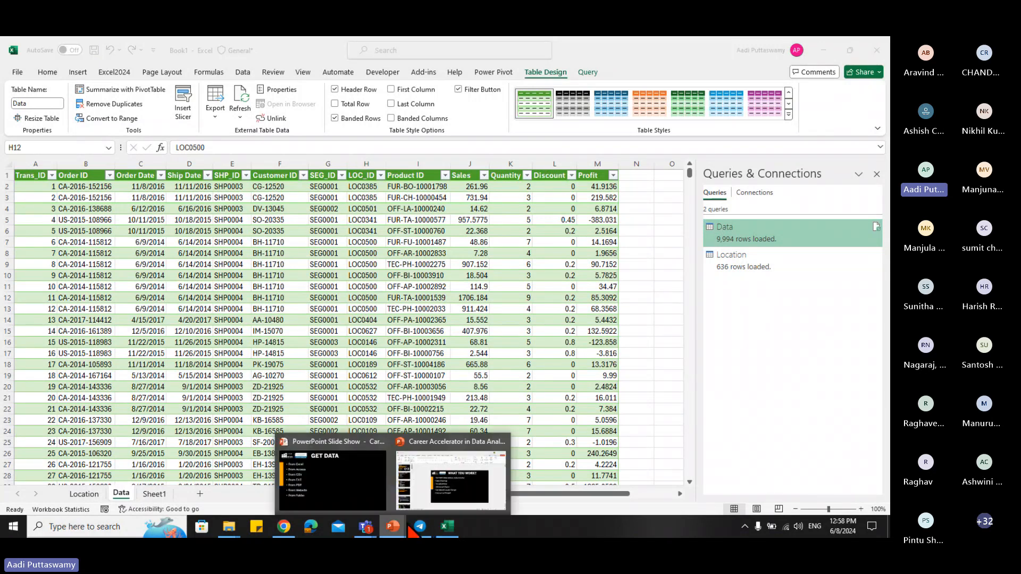
click(448, 473)
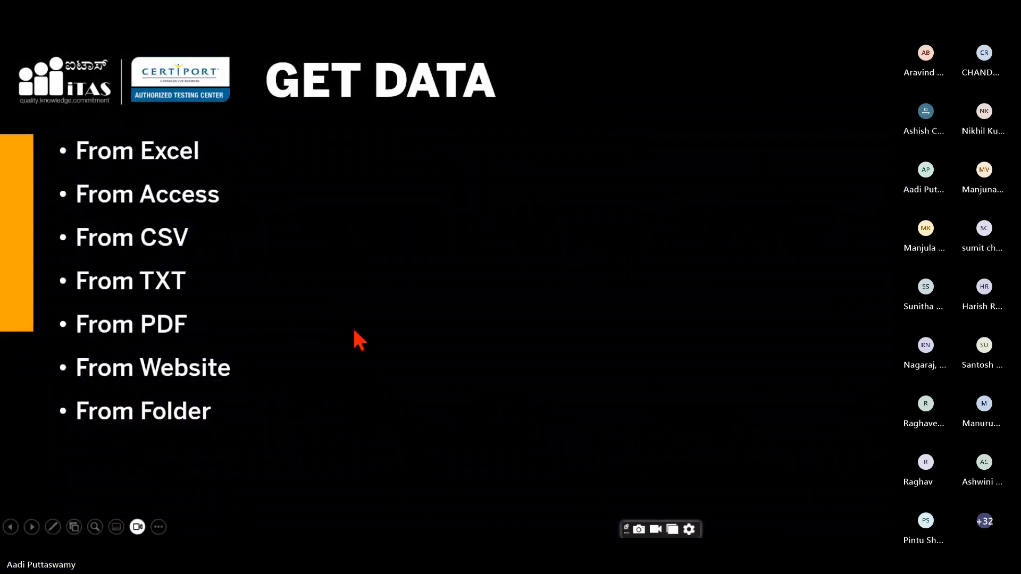
key(alt+Tab)
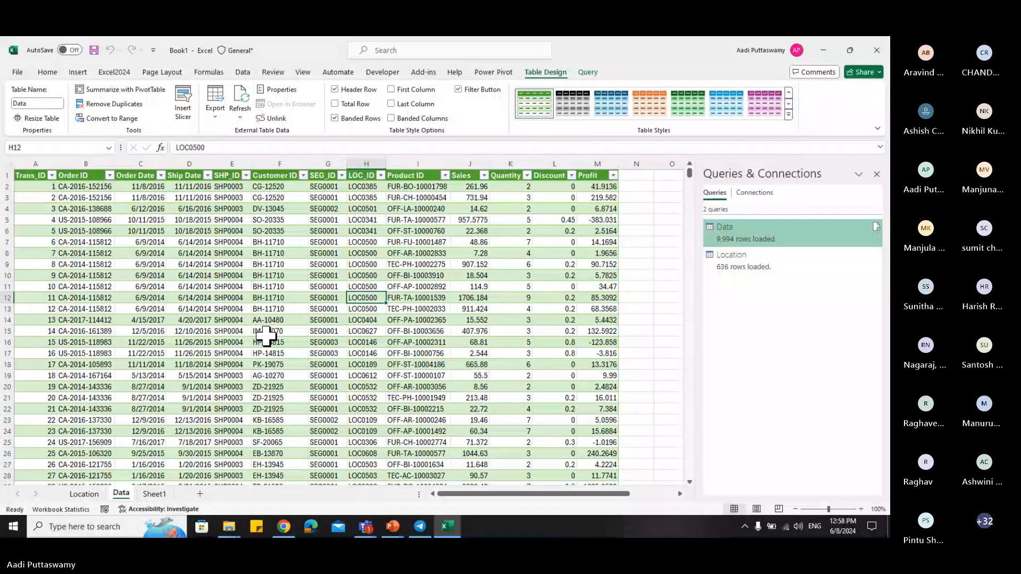
- From Sheet1, start a Microsoft Access database import and connect to Raw Data Access.accdb in the 01. Data Sources folder
click(154, 494)
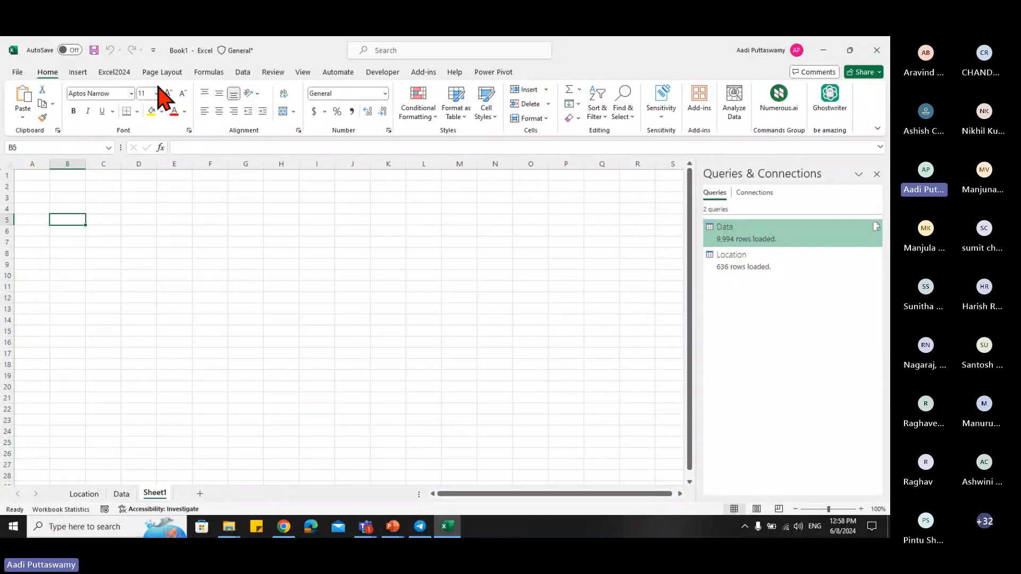
click(244, 73)
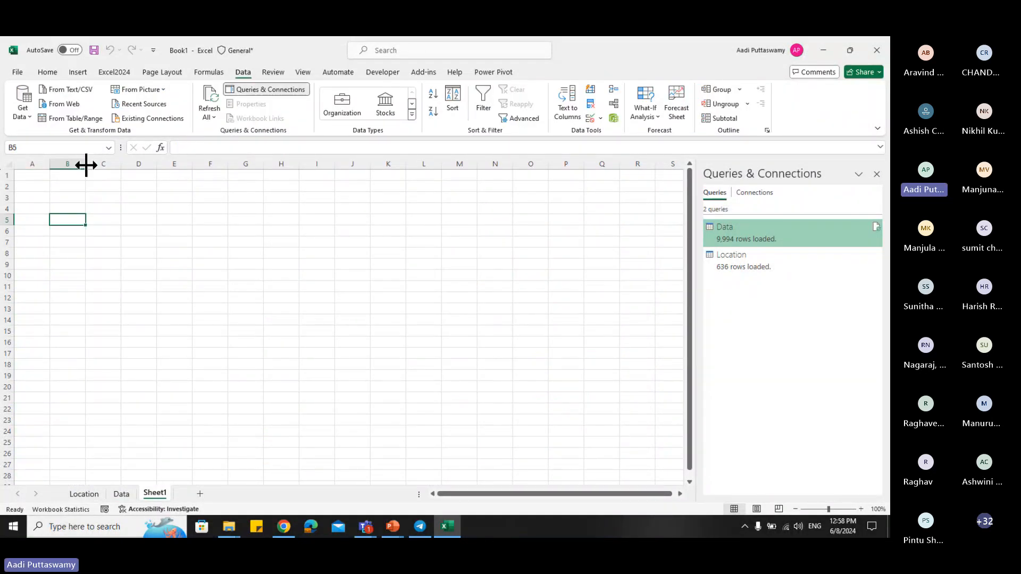
click(25, 116)
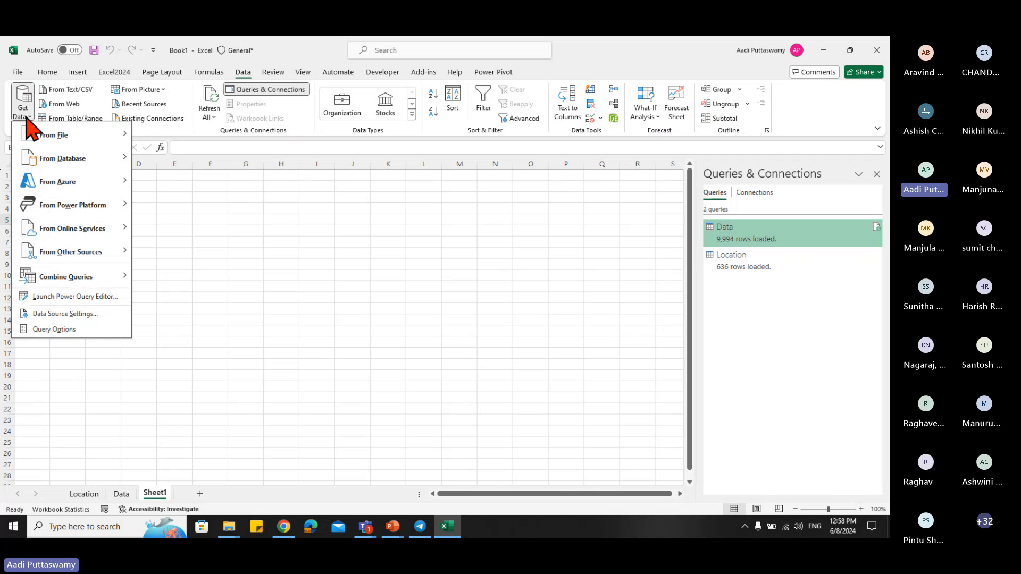
mouse_move(37, 160)
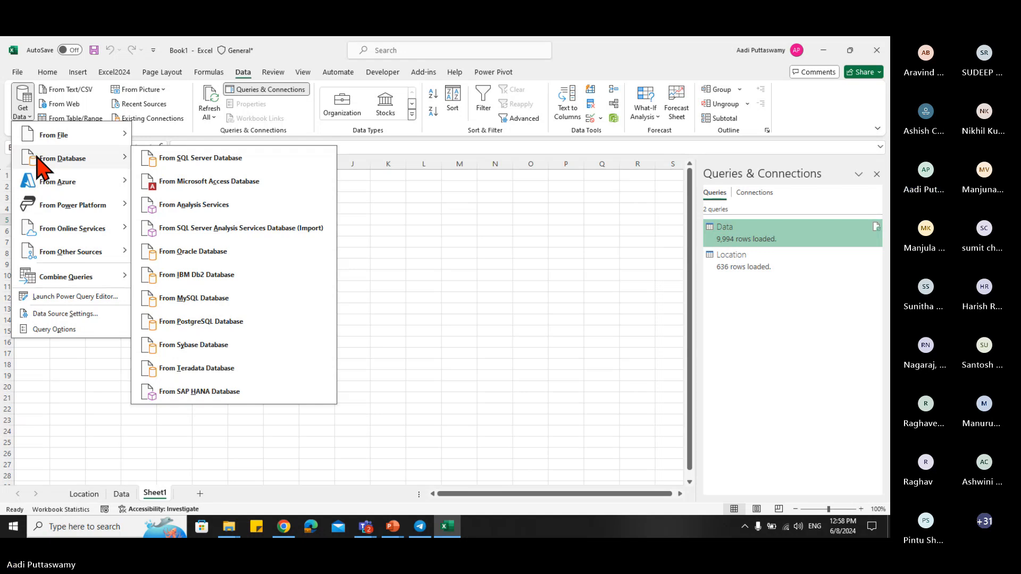
click(213, 183)
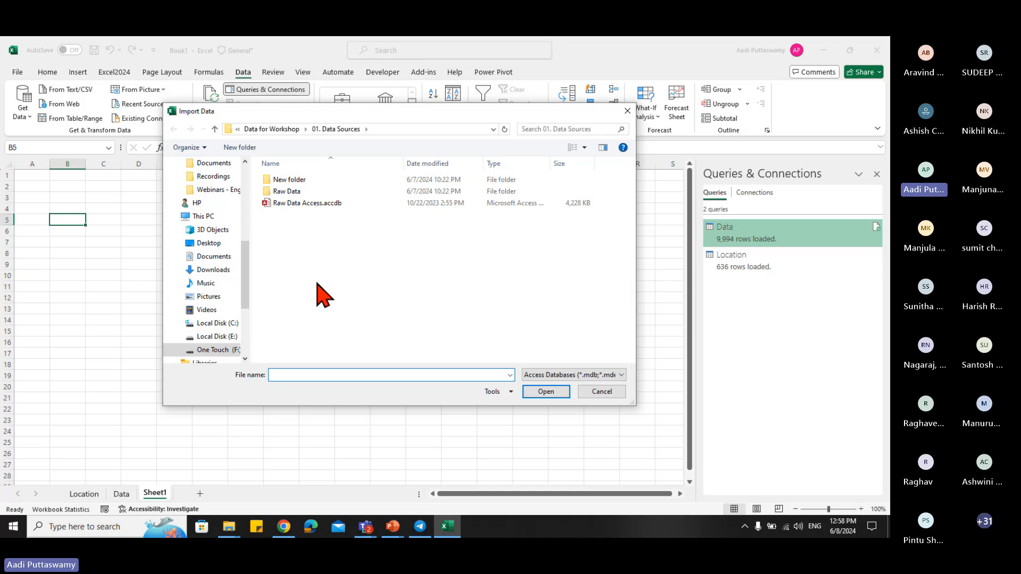
click(318, 203)
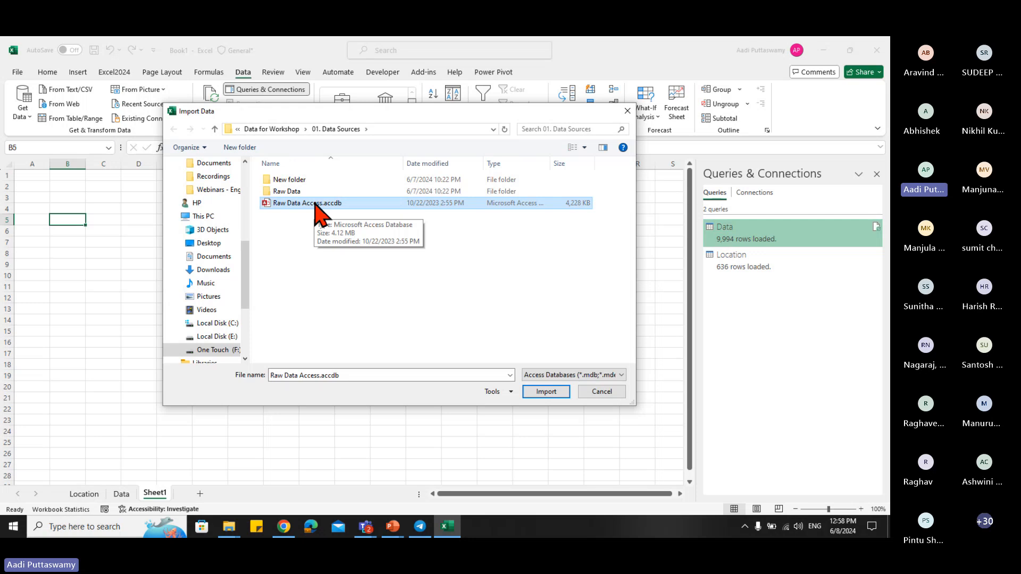
click(556, 393)
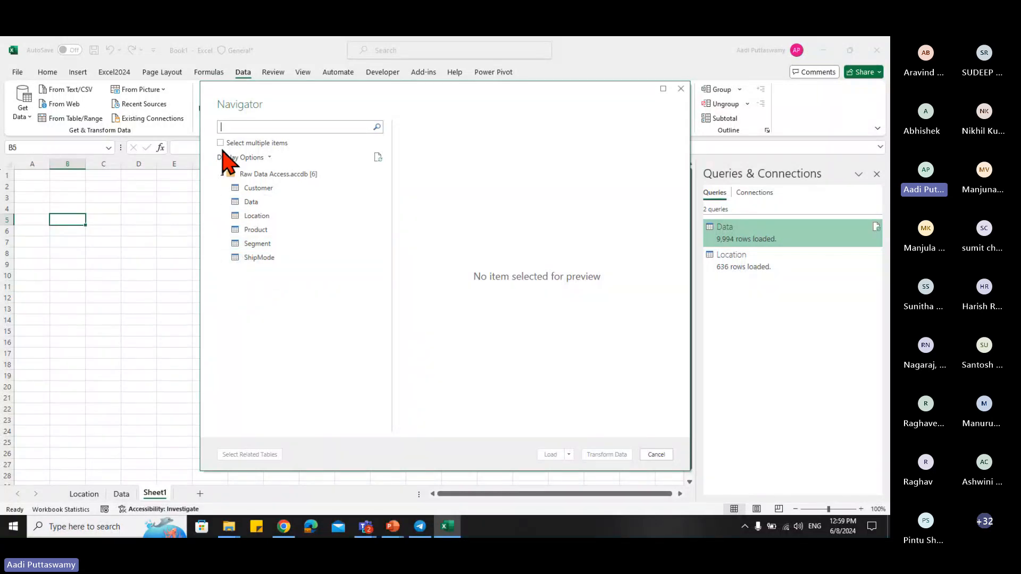
- Enable selecting multiple items, include only the Customer and Segment tables, and preview Segment
click(220, 143)
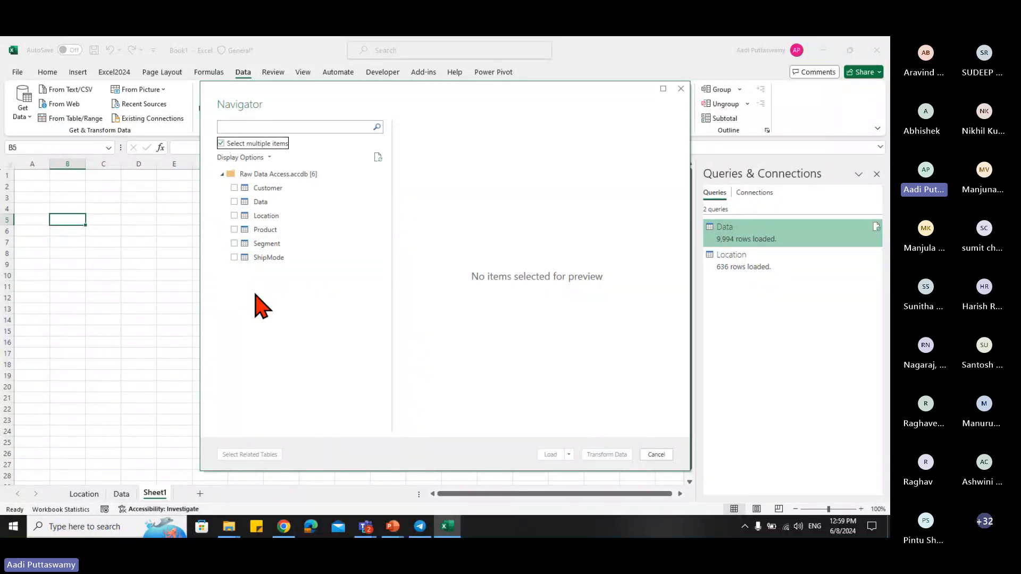
click(234, 244)
click(233, 257)
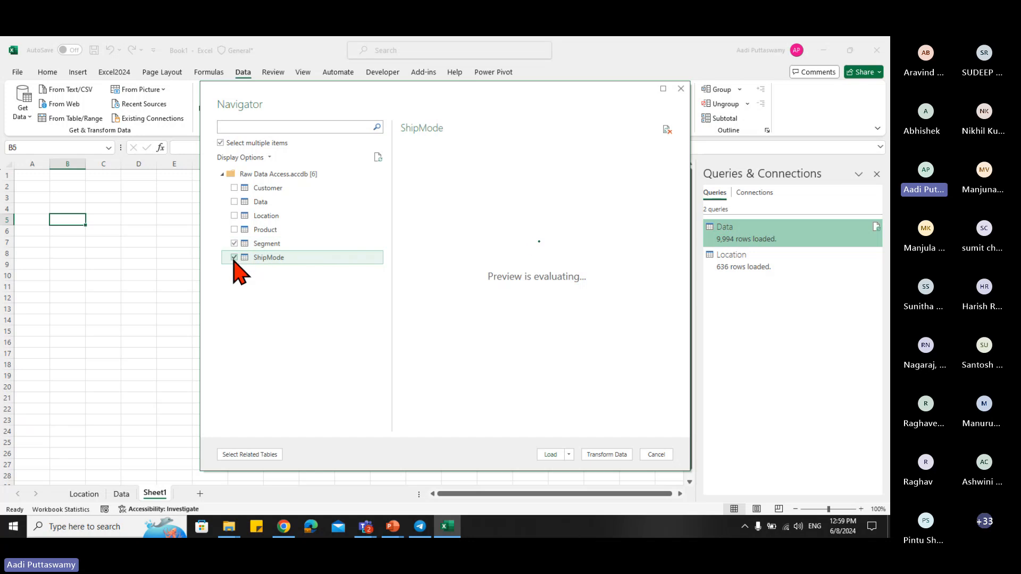
click(234, 257)
click(234, 188)
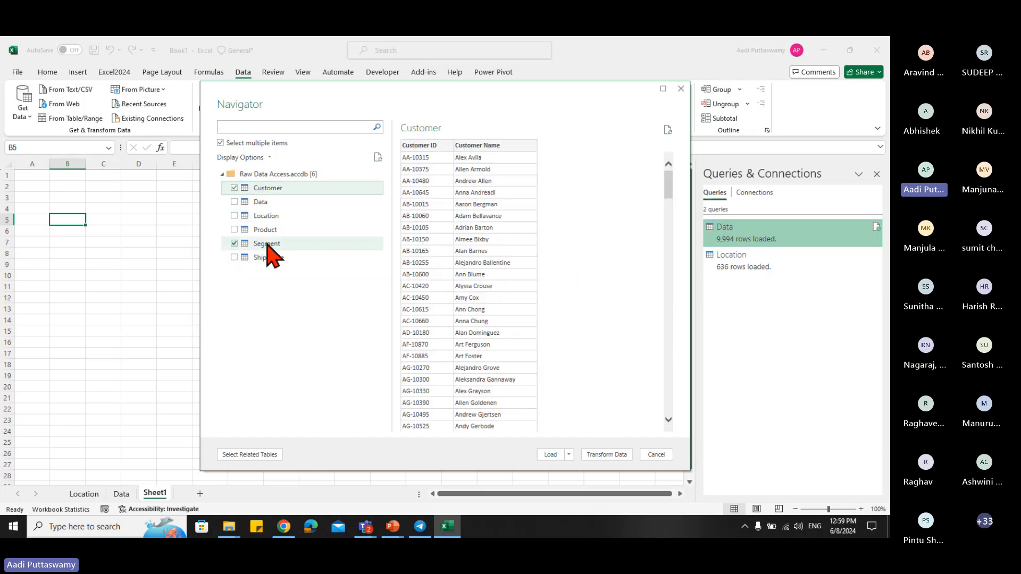
click(267, 244)
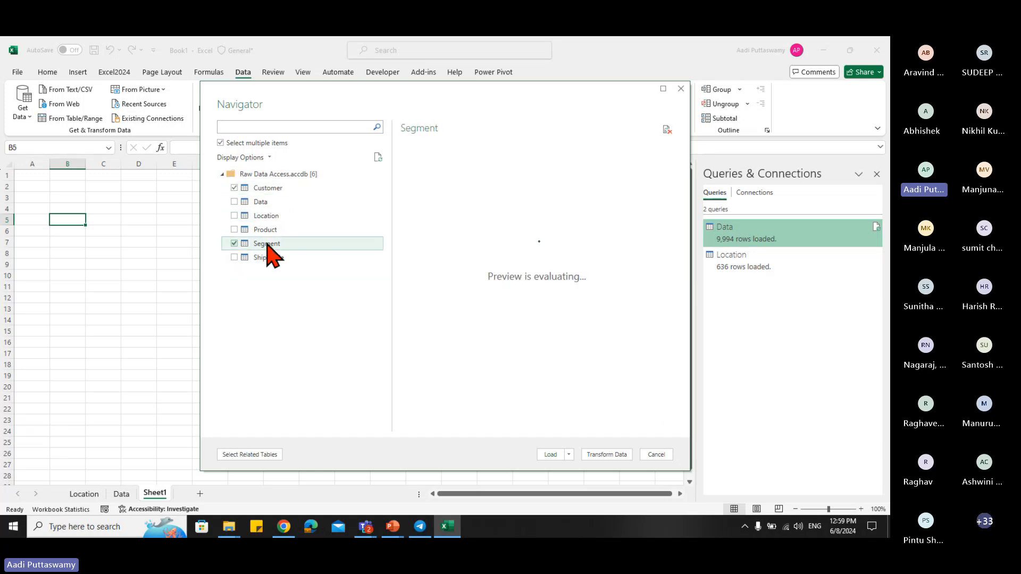
- Load the selected Access tables through the Load To options, viewing the data as a Table
click(569, 454)
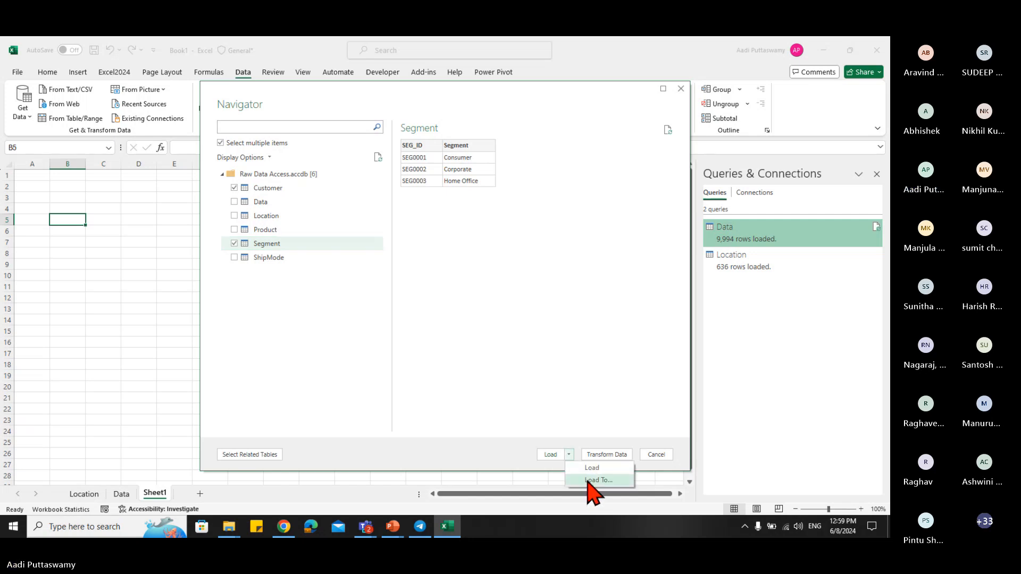
click(590, 480)
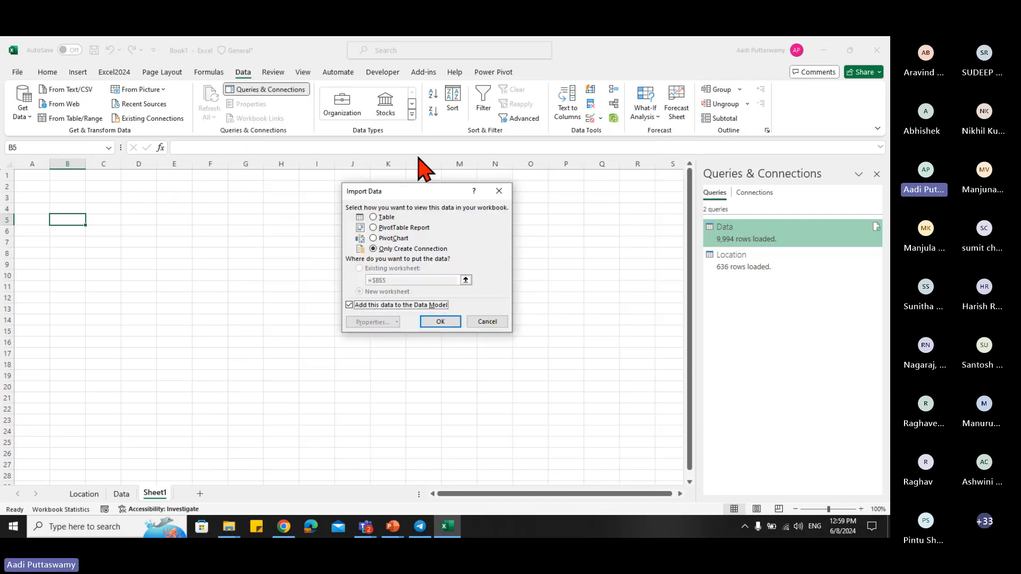
click(382, 218)
click(440, 321)
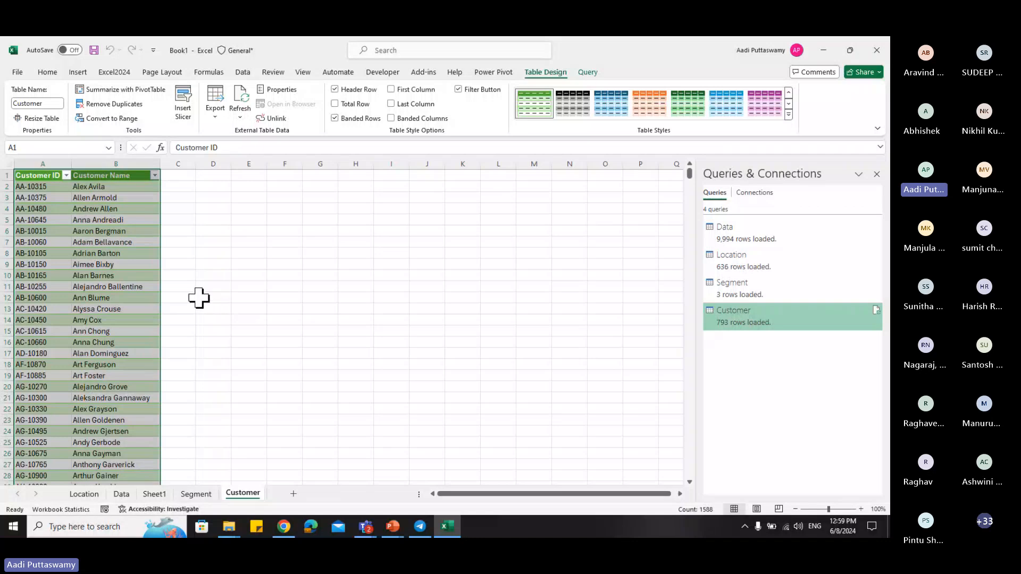
- Review the loaded Location, Data and Customer worksheets, finishing on the Customer sheet
click(84, 495)
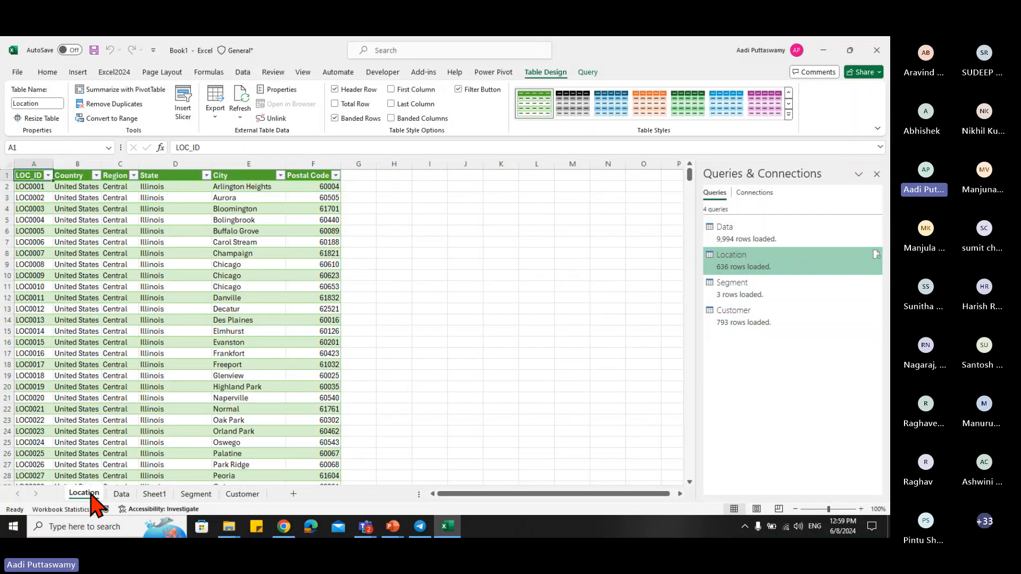
click(122, 495)
click(238, 494)
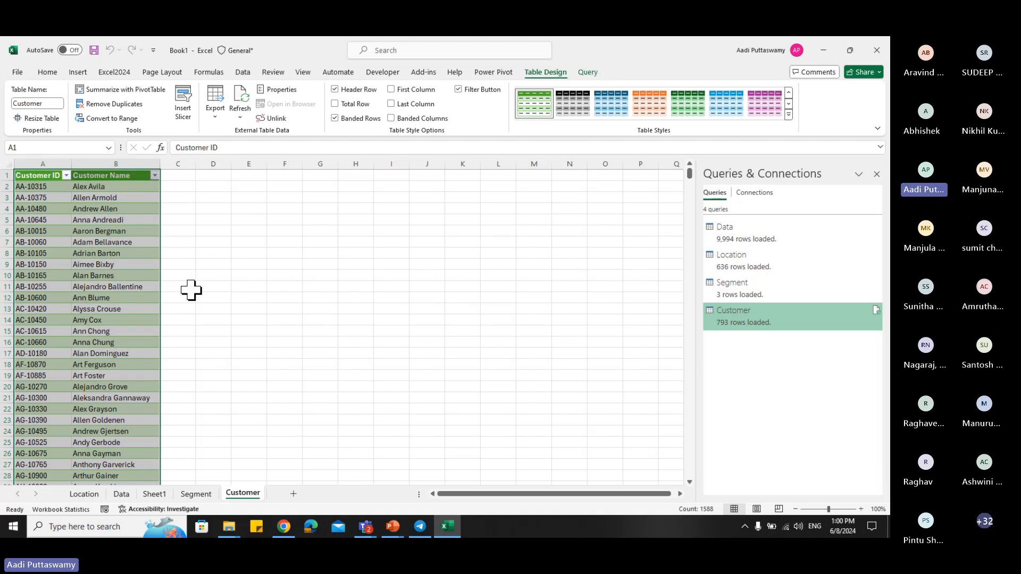
click(184, 219)
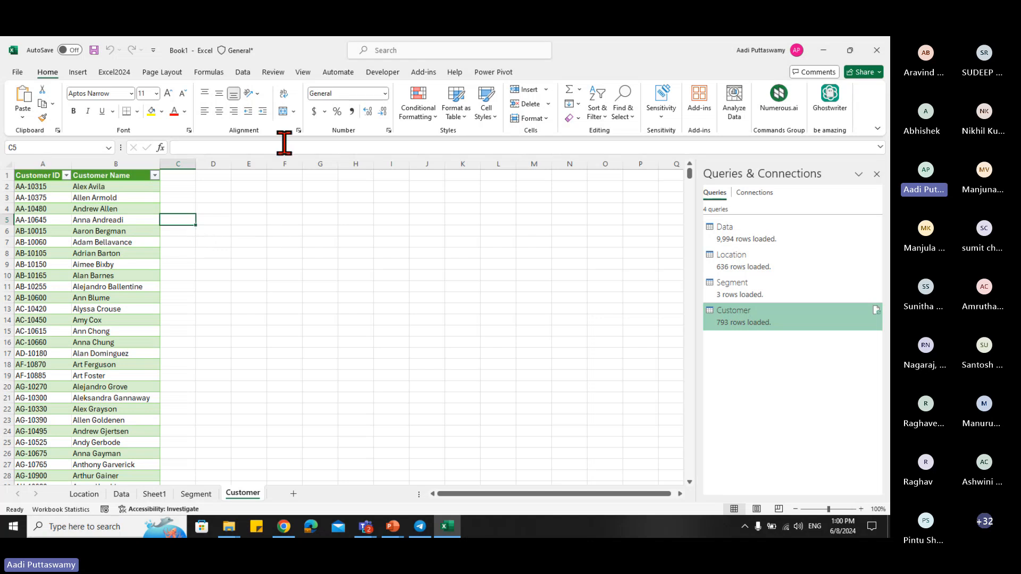
- Start a Text/CSV file import and connect to Raw Data TextFile.txt in the 01. Data Sources folder
click(246, 74)
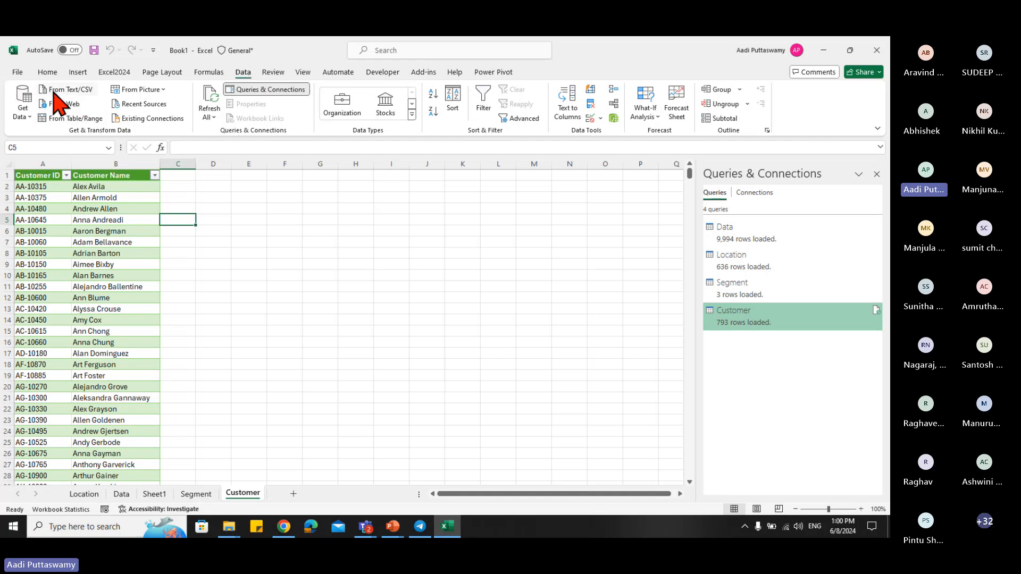
click(23, 112)
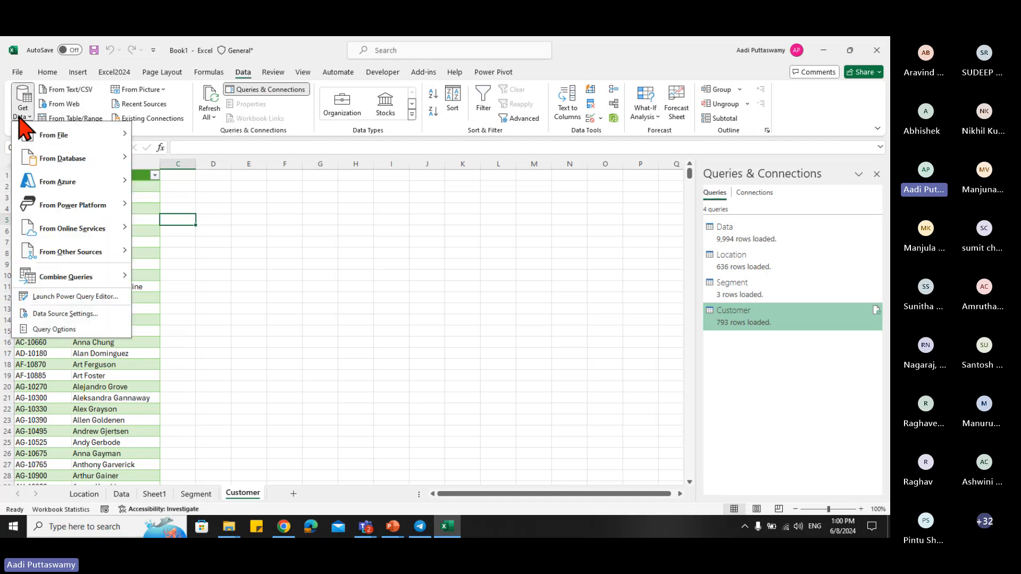
mouse_move(81, 135)
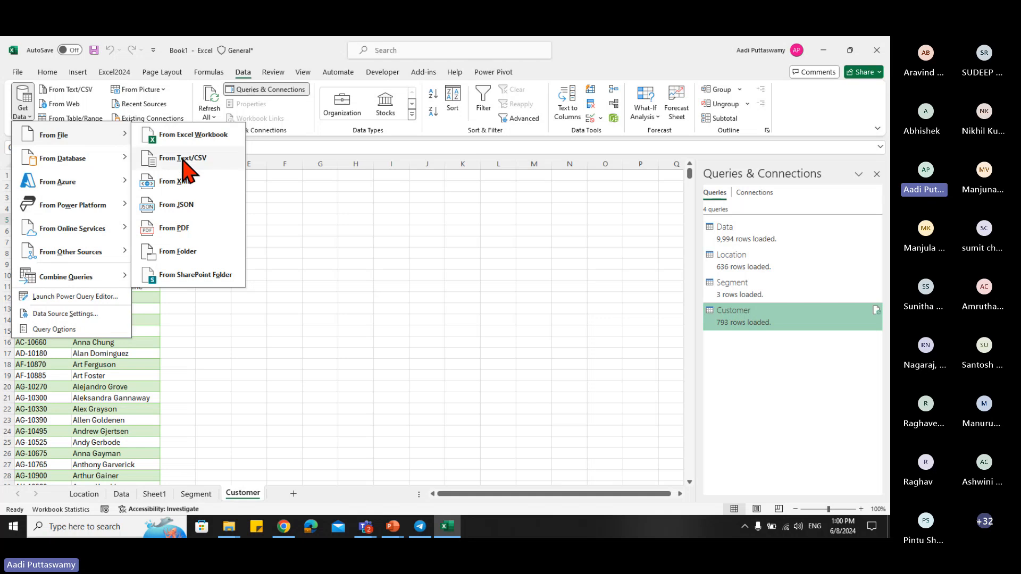
click(182, 158)
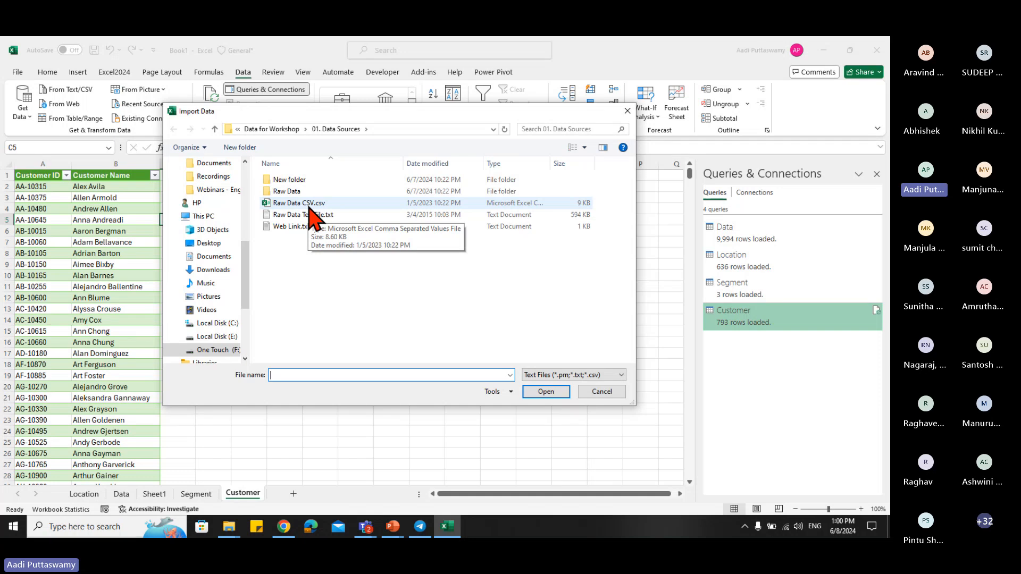
click(309, 206)
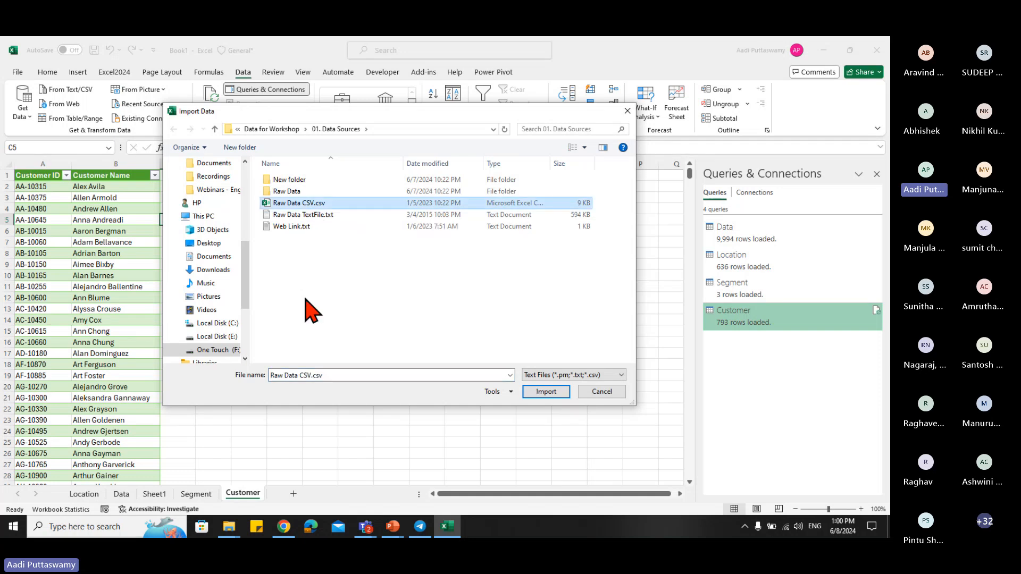
click(320, 216)
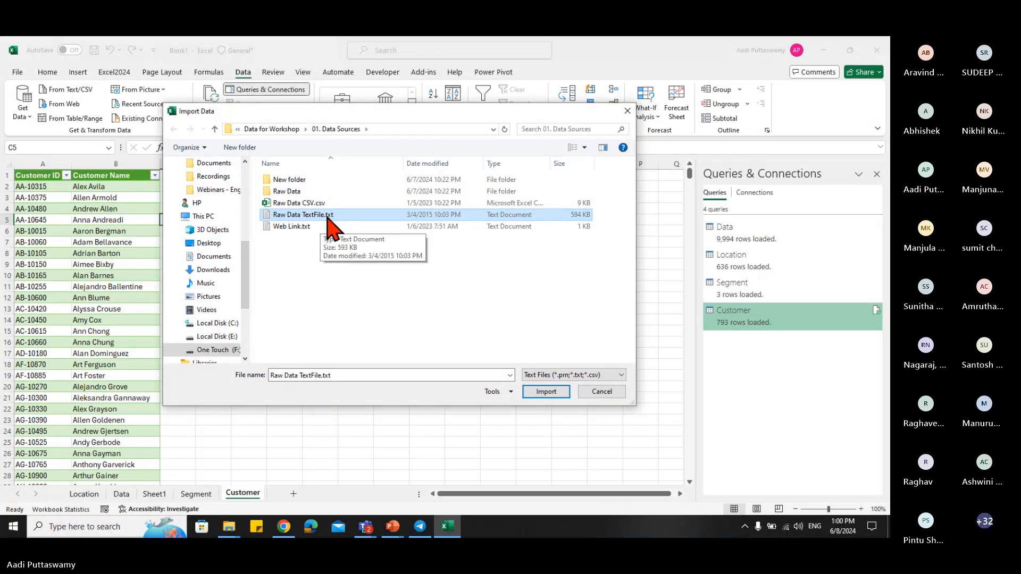
click(545, 392)
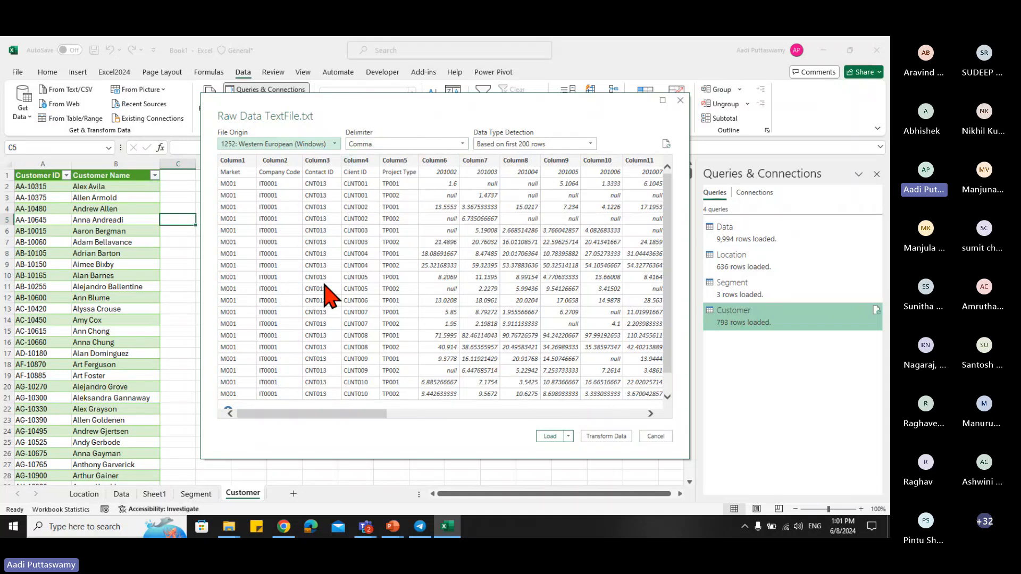
- Switch to File Explorer to examine how Raw Data TextFile.txt separates its values, and return to the import preview in Excel
click(231, 531)
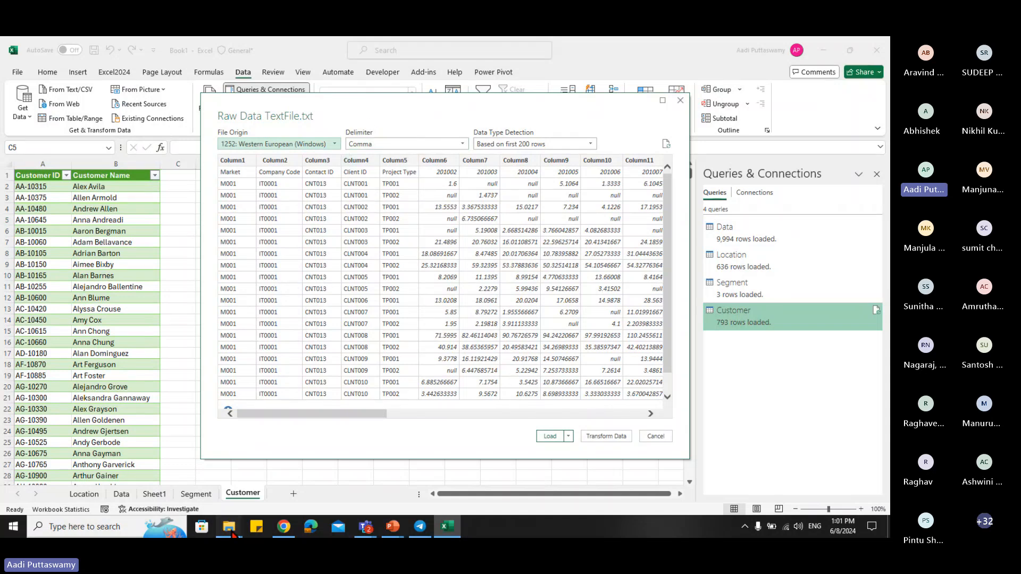
click(288, 481)
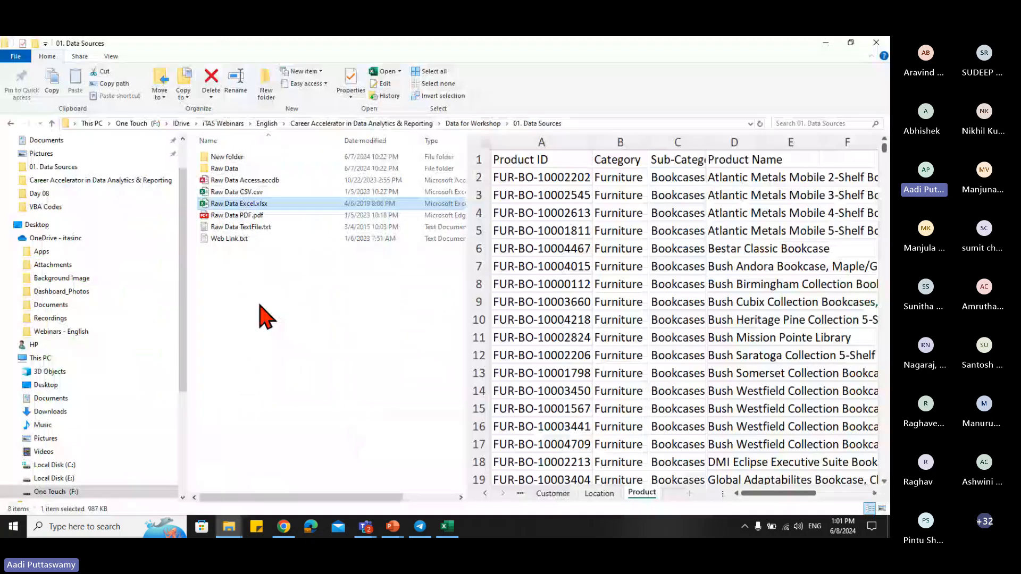
click(238, 227)
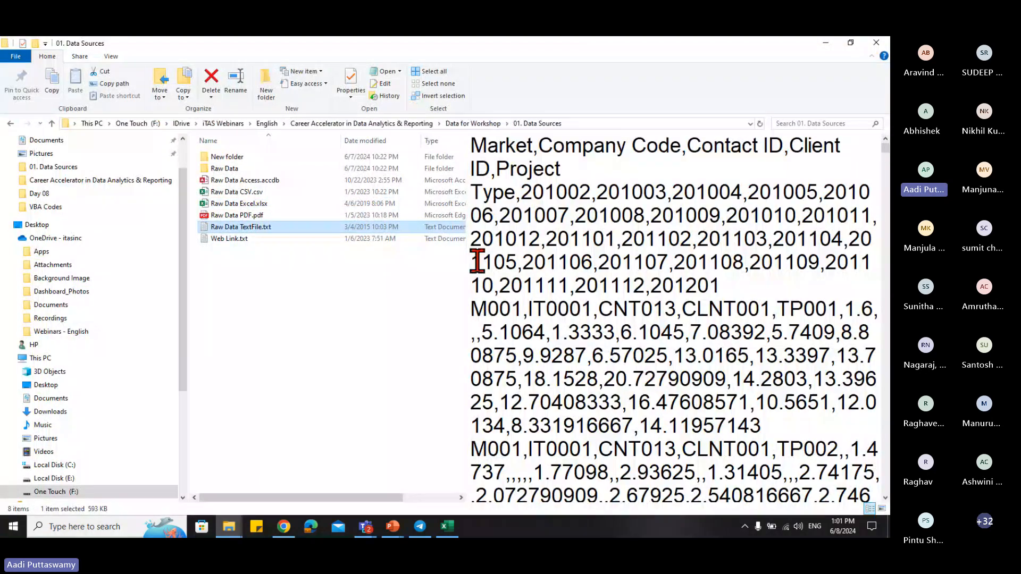
click(572, 228)
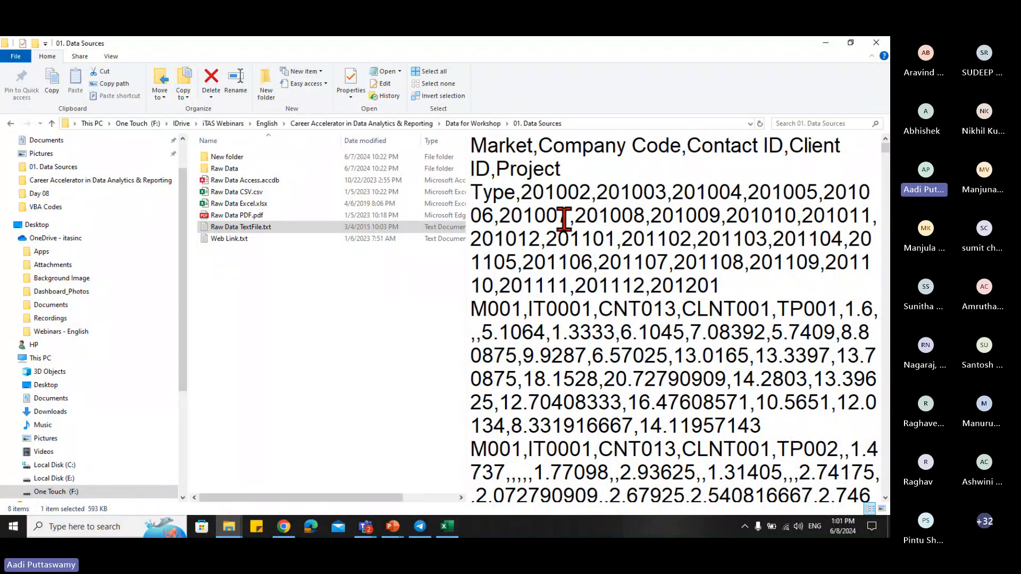
click(458, 531)
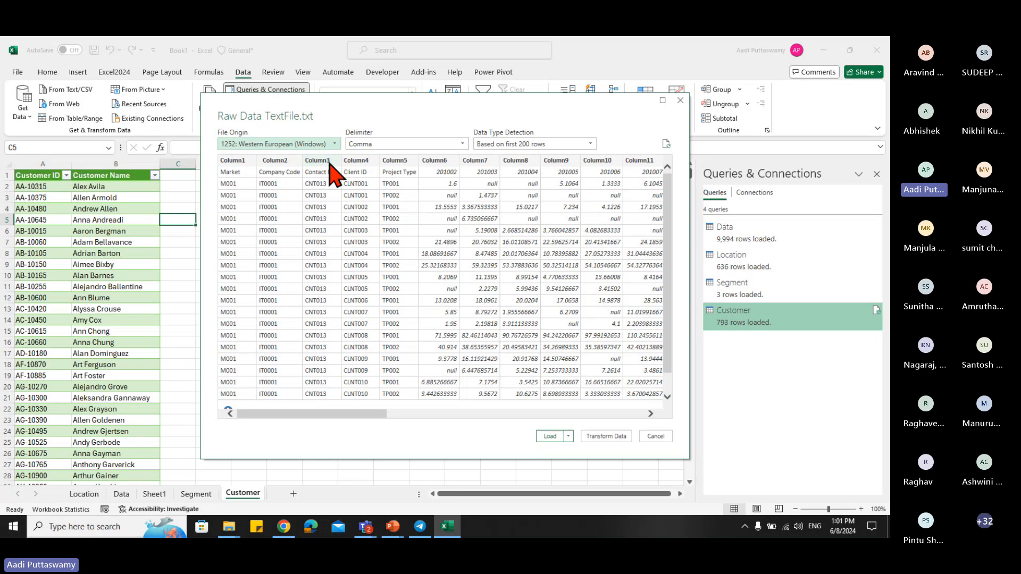
- Load the comma-delimited text file data as a Table into a new worksheet, without adding it to the Data Model
click(569, 436)
click(582, 460)
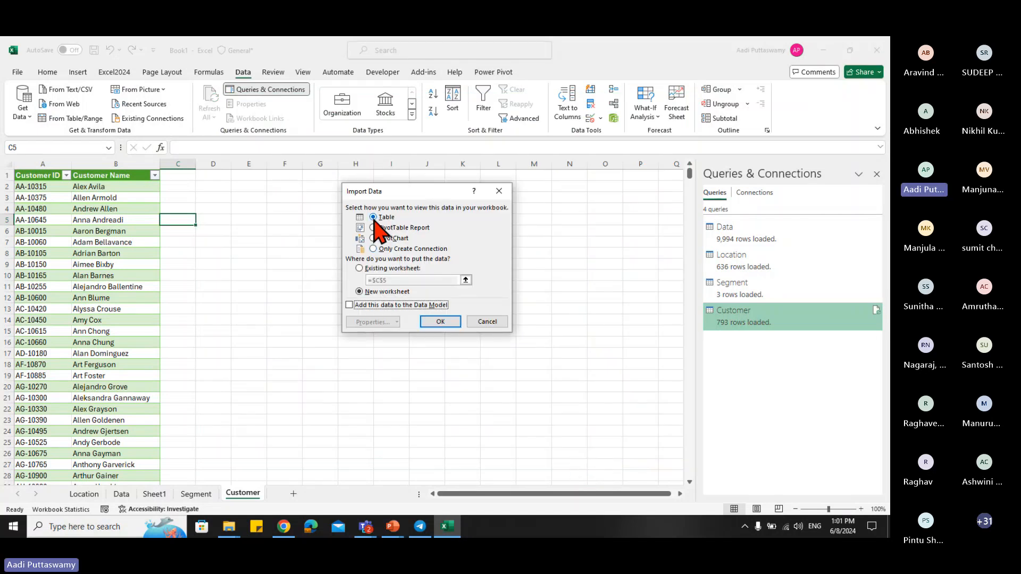
click(440, 322)
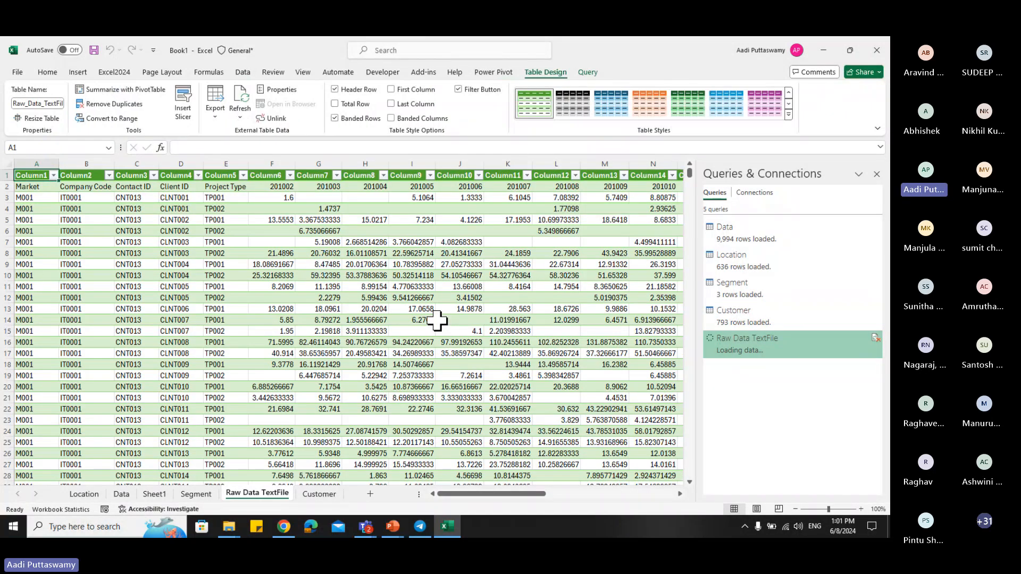
- Select the header row of the loaded Raw Data TextFile table to examine its column headings
click(386, 277)
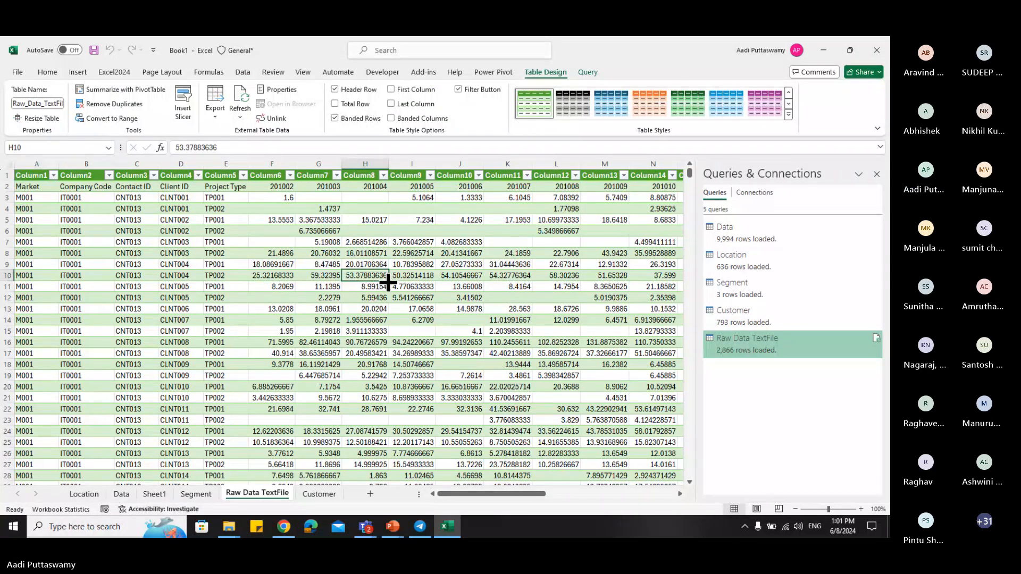
click(7, 175)
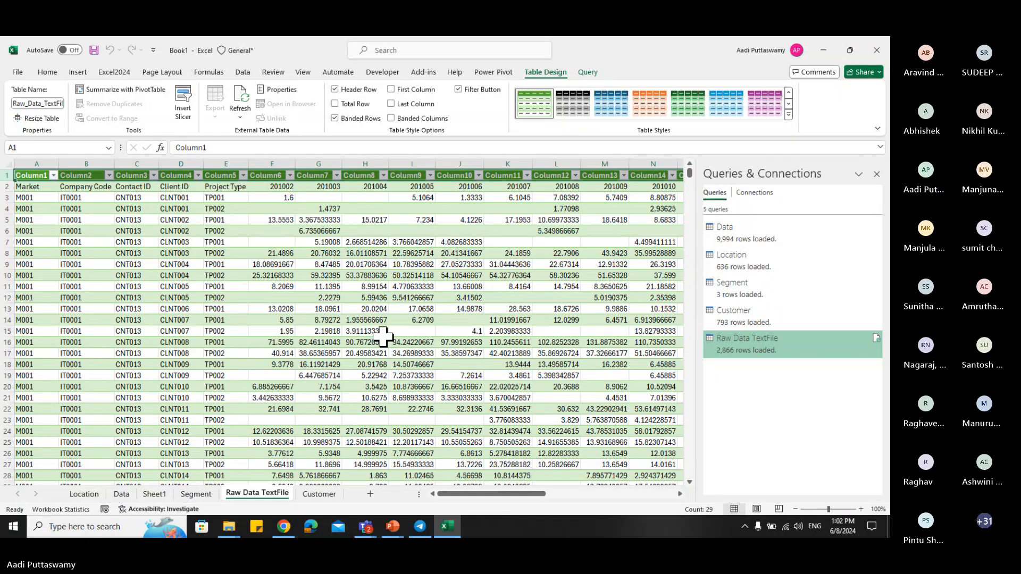
- Start a PDF file import and connect to Raw Data PDF.pdf in the 01. Data Sources folder
click(242, 73)
click(22, 107)
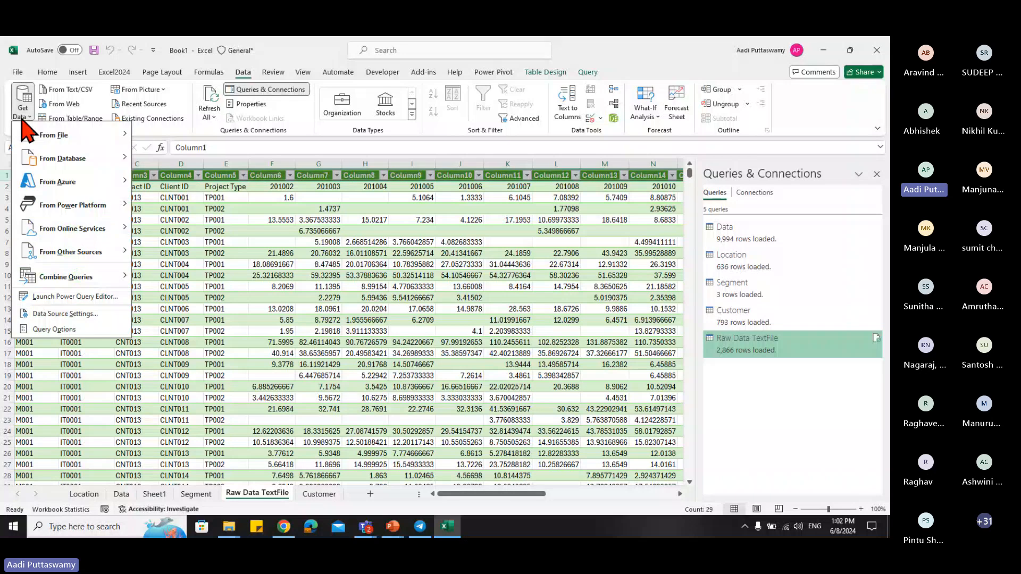
mouse_move(36, 140)
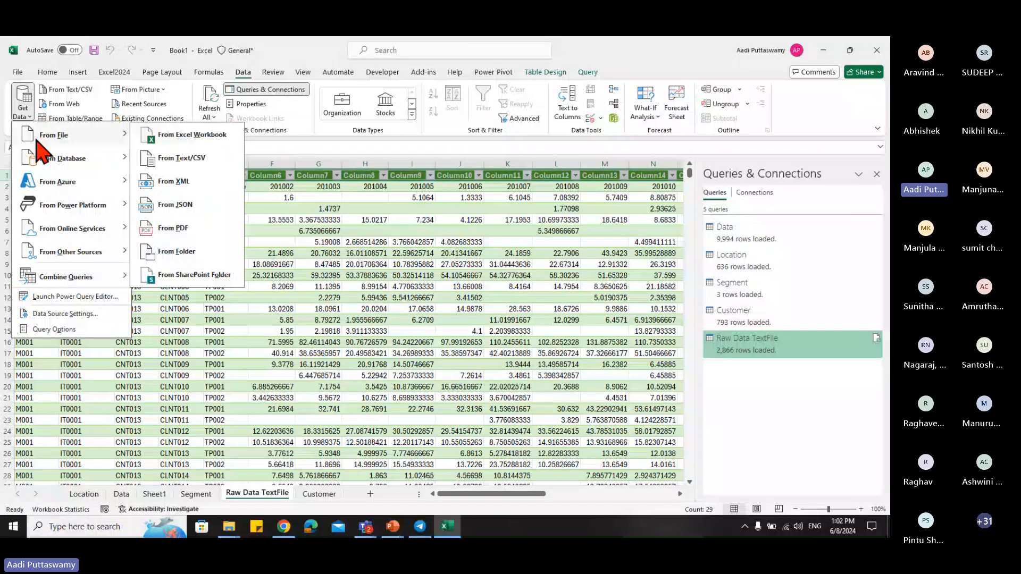
click(178, 229)
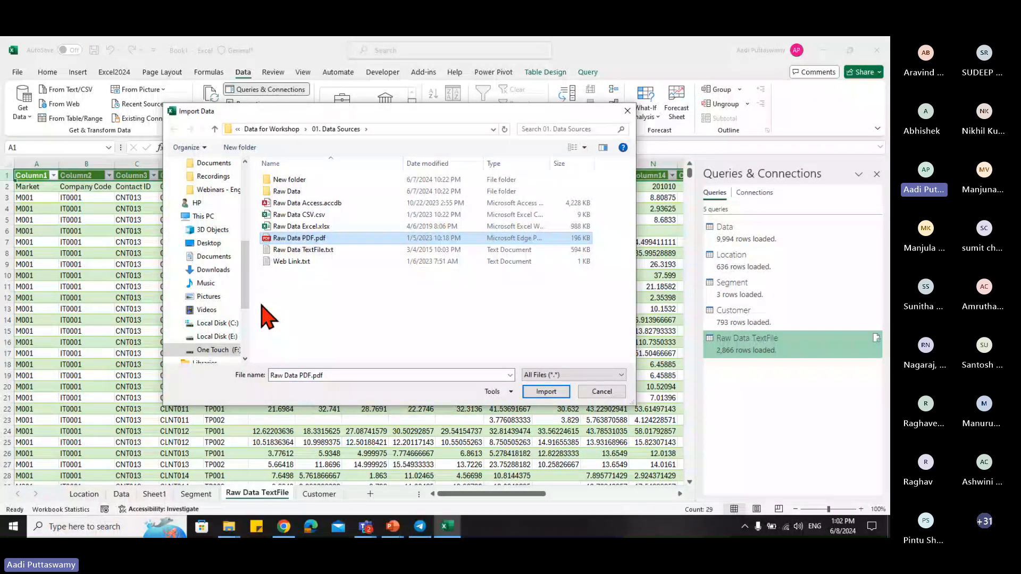
click(535, 395)
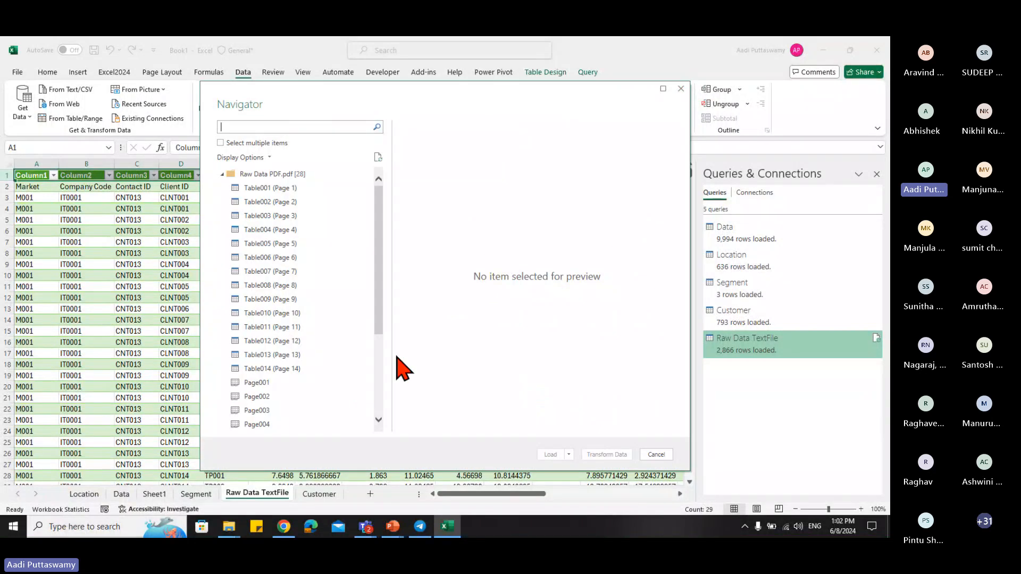
- Look through the tables and pages found in the PDF, previewing Page001, Page002 and Page003
scroll(381, 304, down, 3)
drag(380, 304, 388, 417)
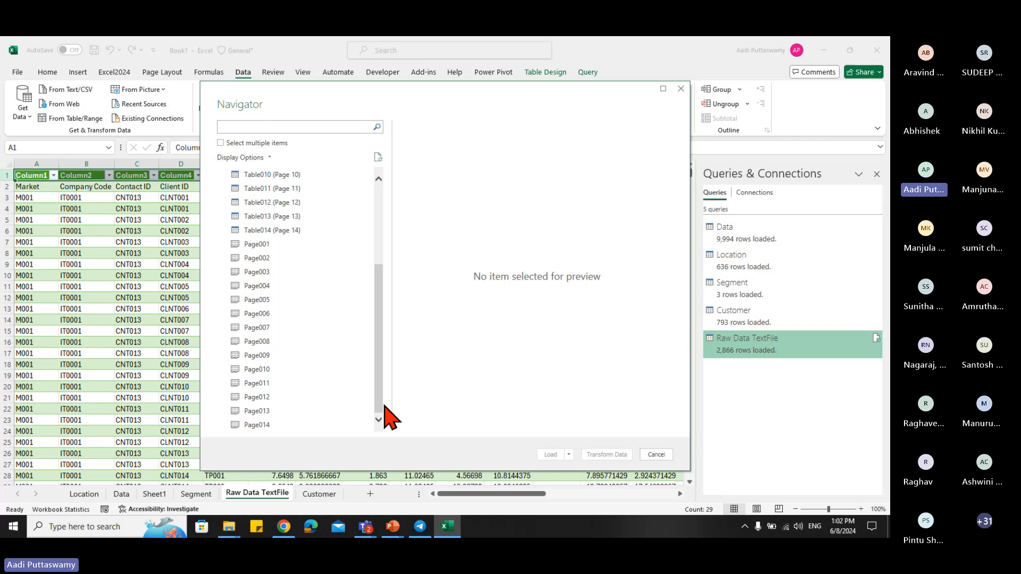
click(259, 244)
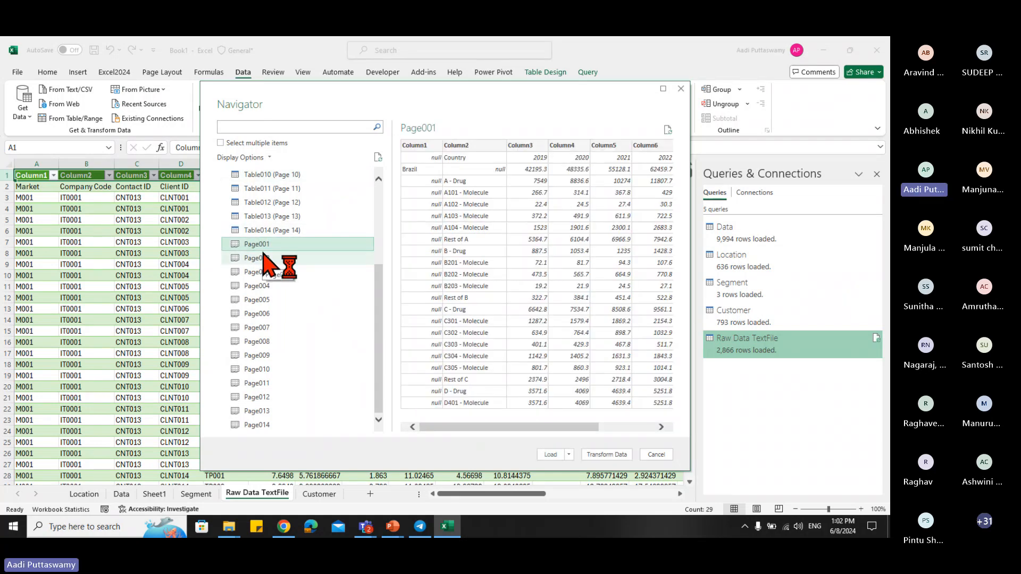
click(267, 258)
click(268, 272)
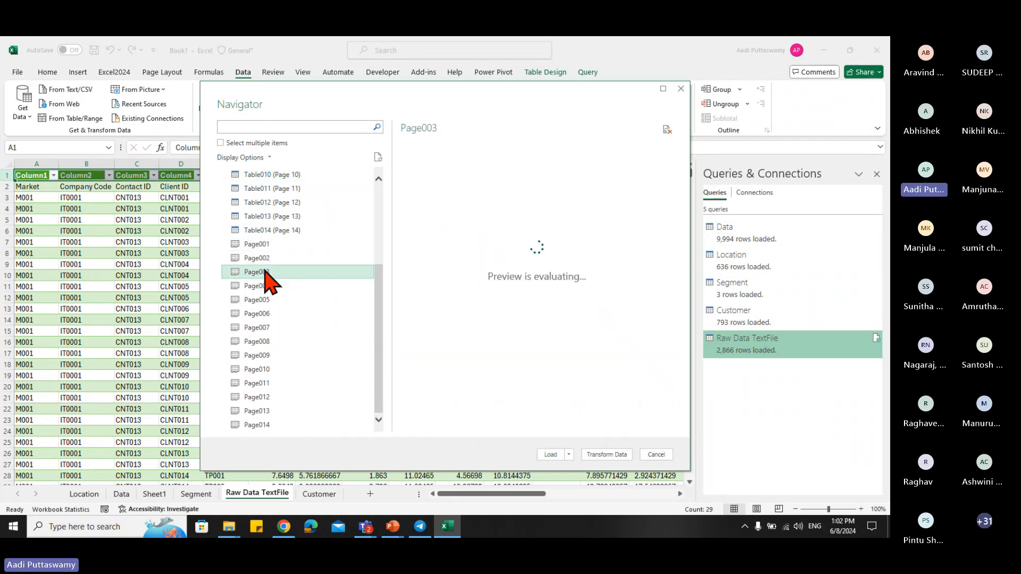
- Select Page001, Page002 and Page003 together and load them as Tables into new worksheets, without adding them to the Data Model
click(220, 143)
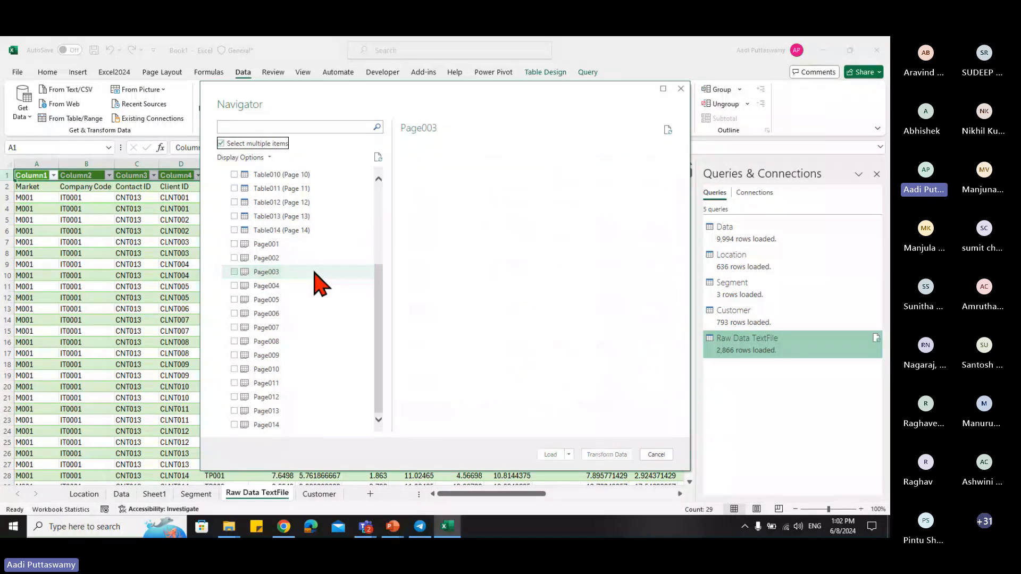
click(234, 244)
click(235, 257)
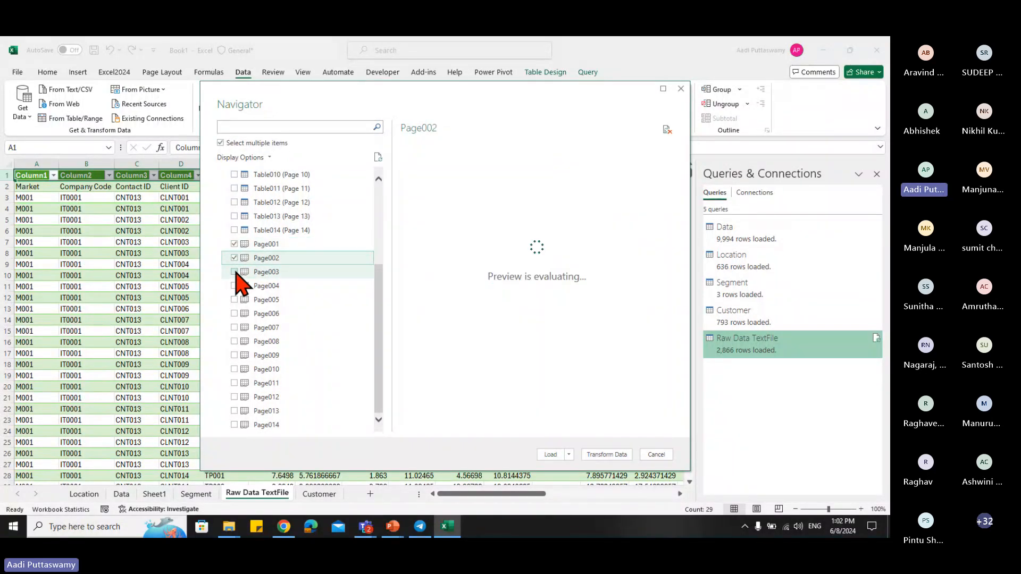
click(235, 271)
click(569, 455)
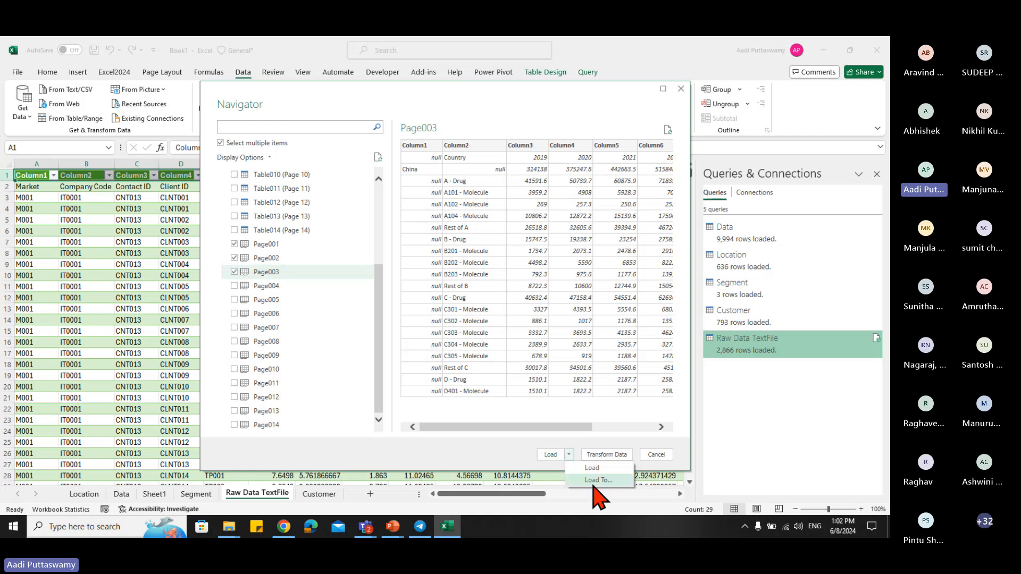
click(598, 480)
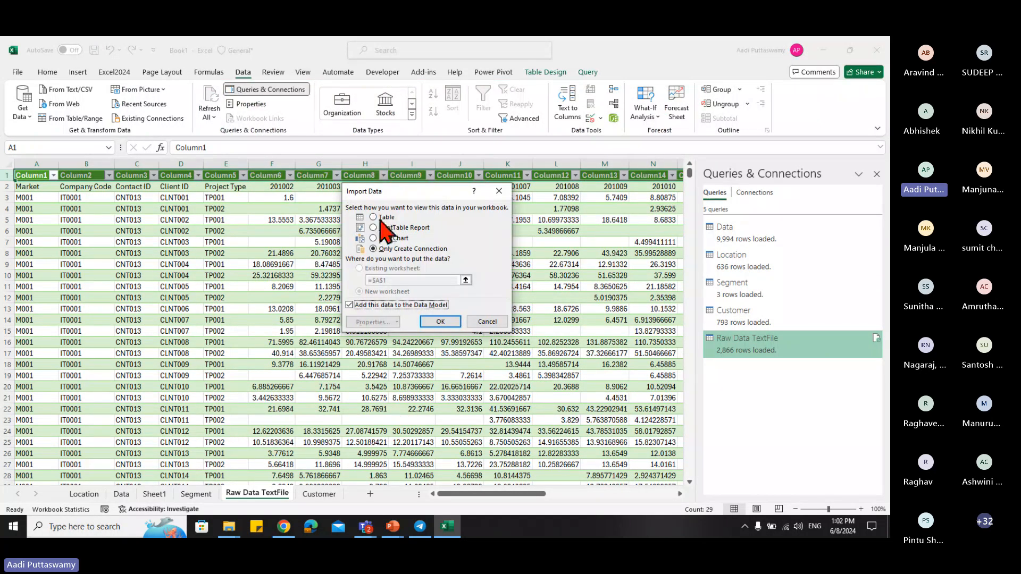
click(380, 218)
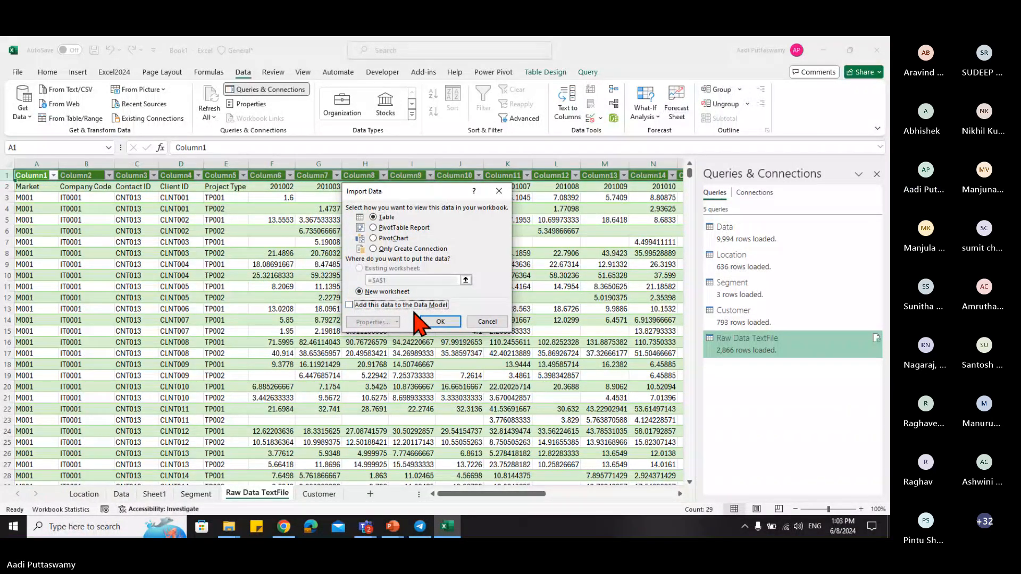
click(443, 323)
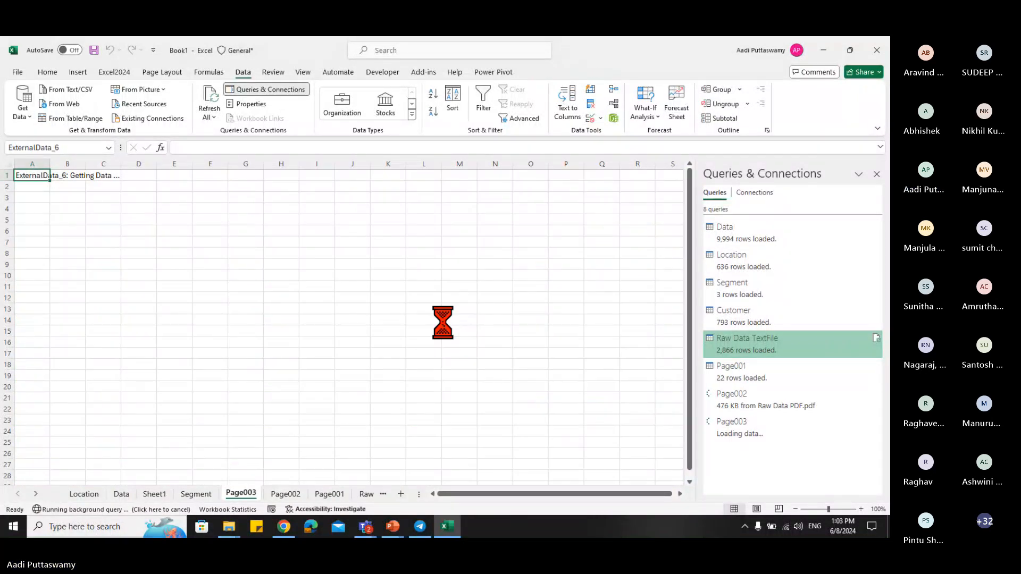
- Review the loaded Page001, Page002 and Page003 worksheets, finishing on the Page003 sheet
click(330, 494)
click(298, 494)
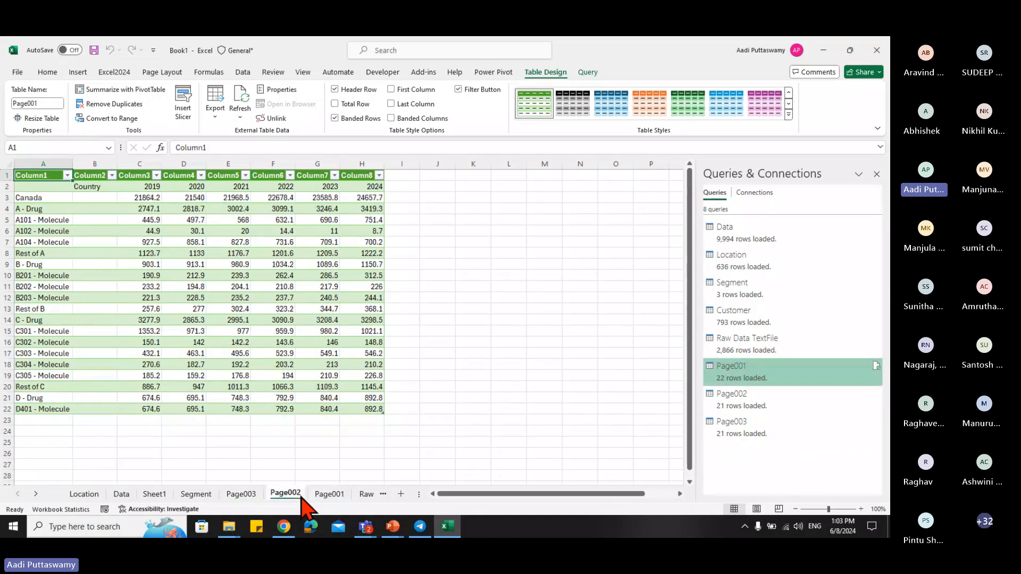
click(243, 494)
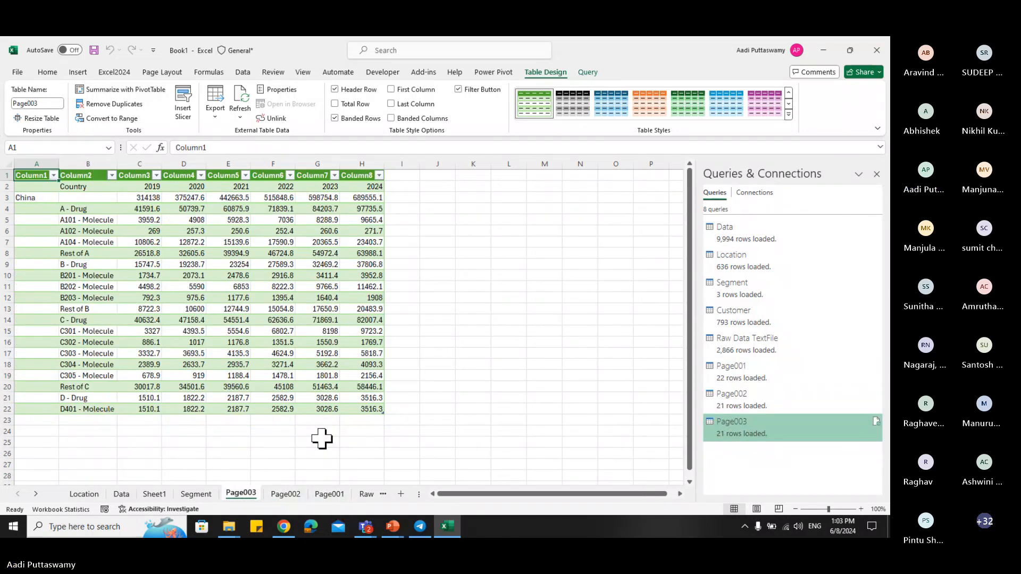
click(444, 342)
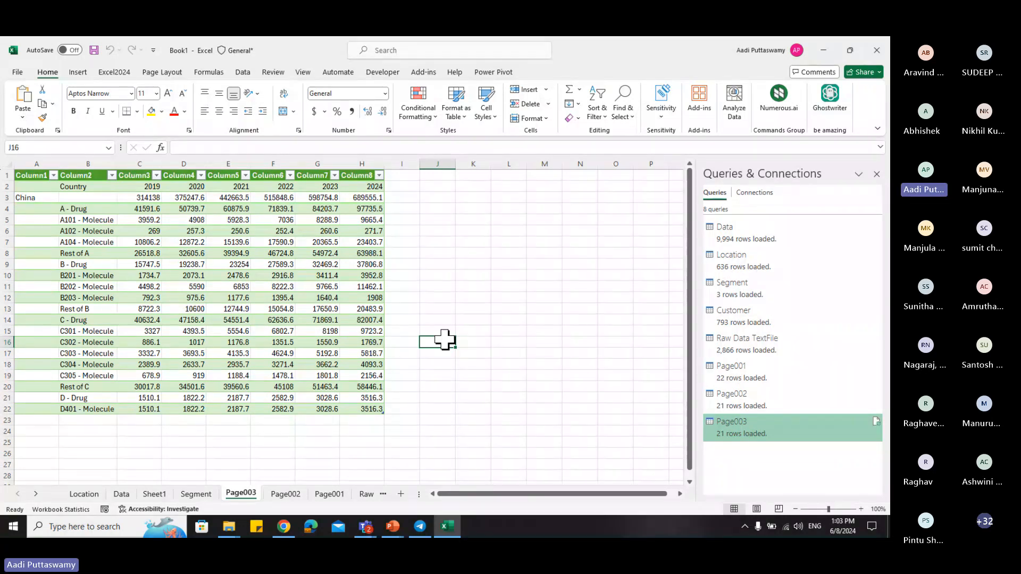
- Switch to File Explorer and move the Motorola, Nokia, Samsung and Sony Ericsson workbooks from the Raw Data folder into New folder
click(229, 526)
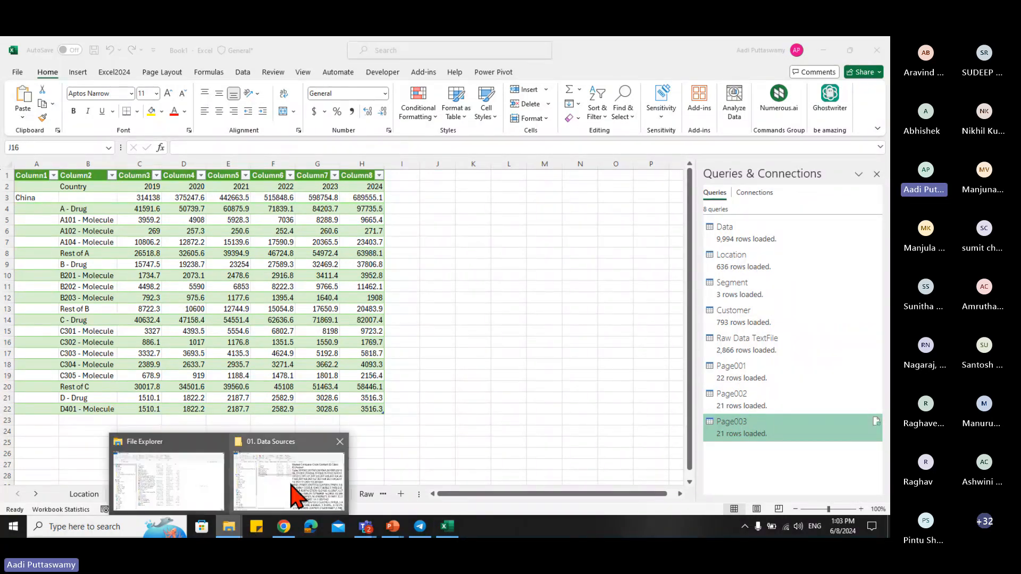
click(297, 495)
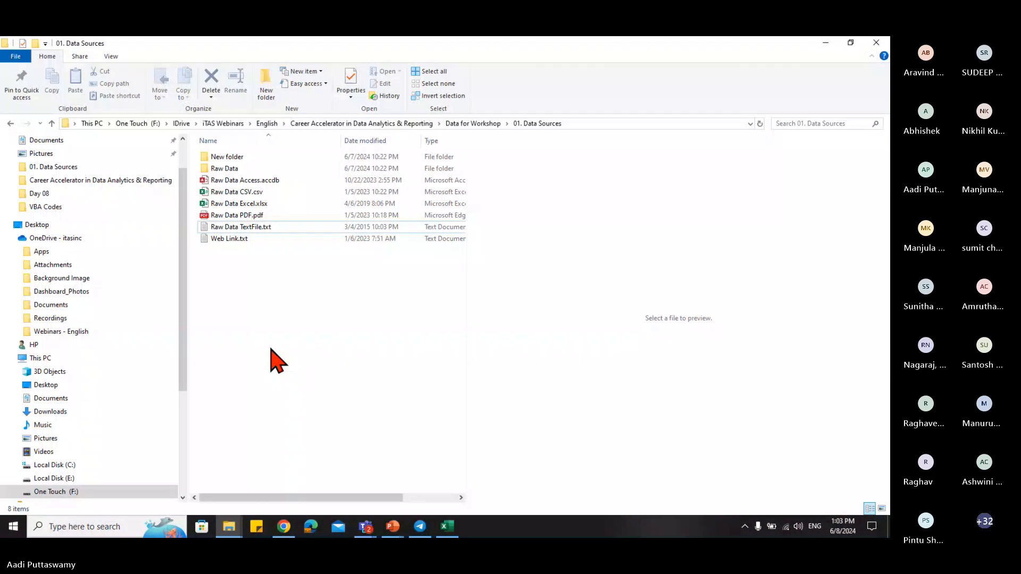
click(234, 170)
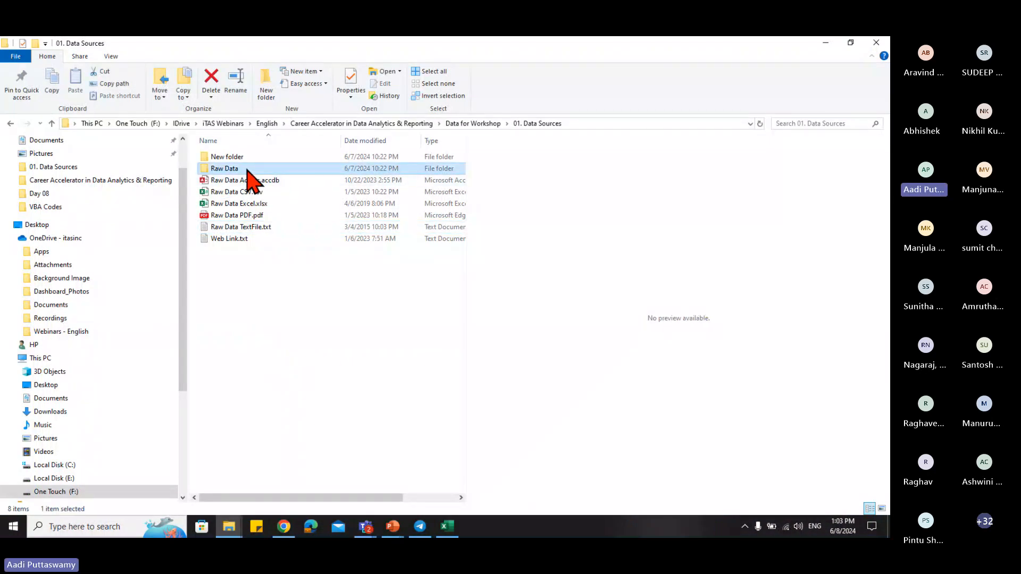
double_click(247, 171)
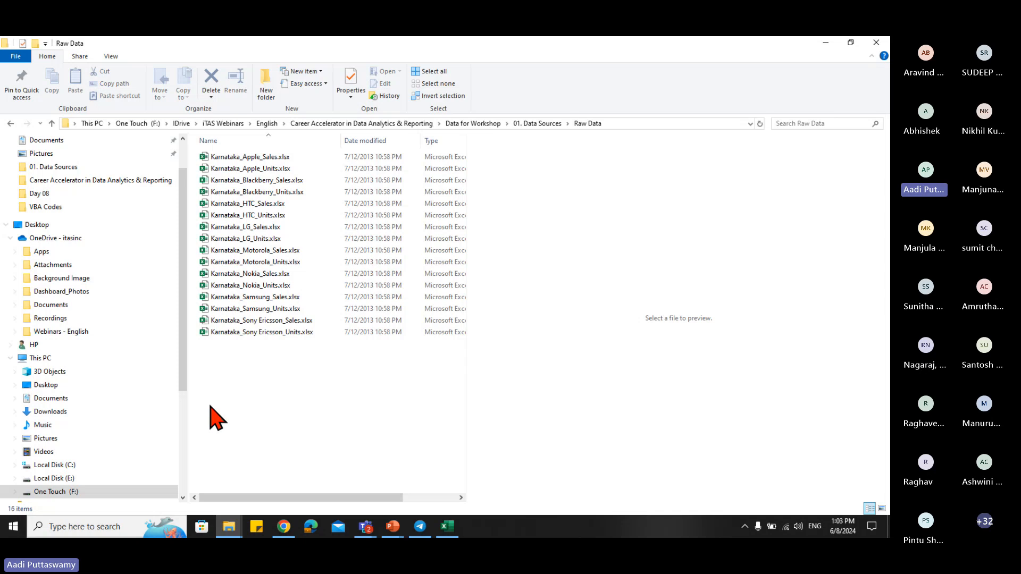
drag(316, 365, 209, 253)
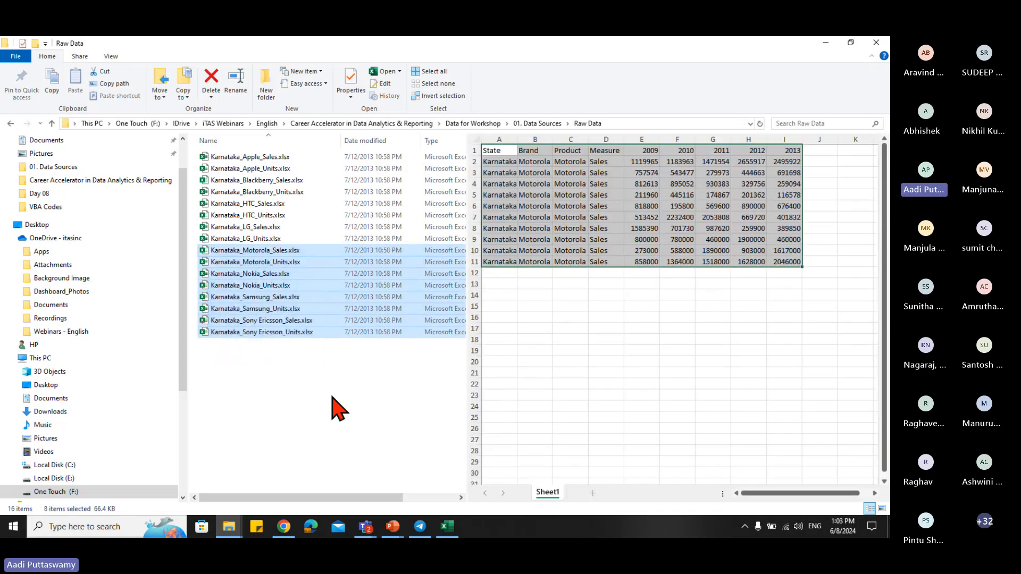
key(BackSpace)
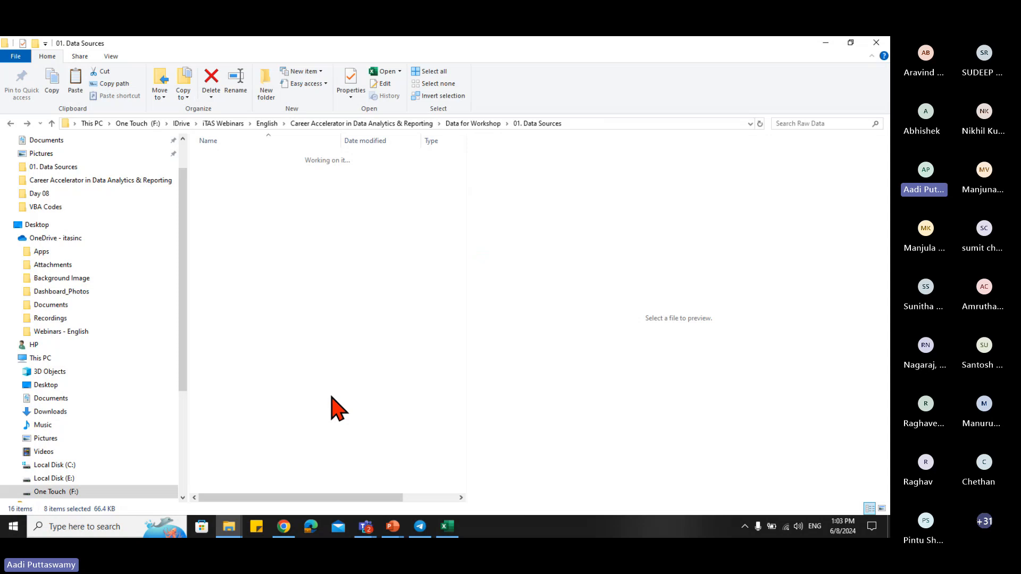
double_click(248, 156)
key(ctrl+v)
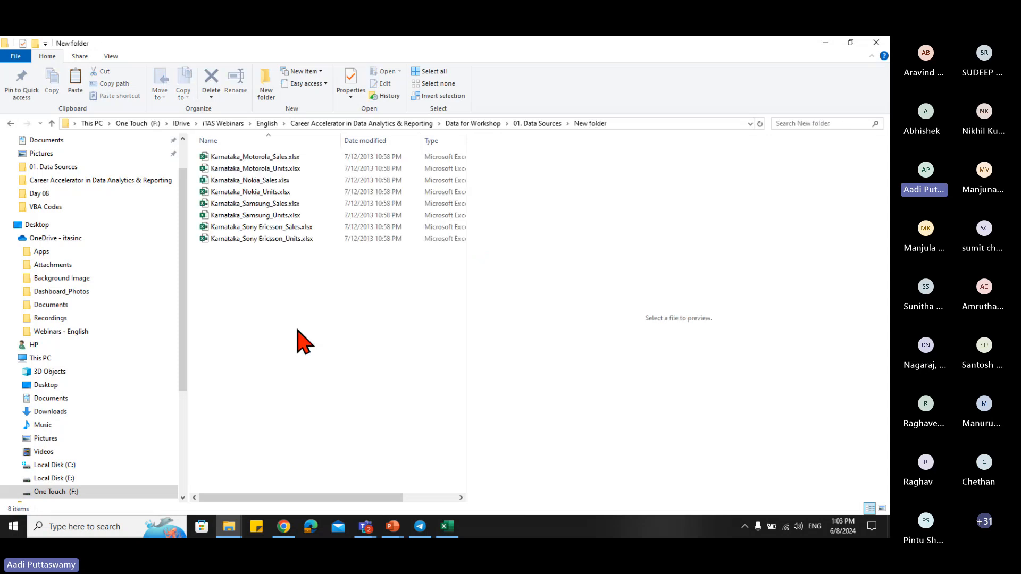
- Go back to the 01. Data Sources folder and open the Raw Data folder to check its remaining workbooks
click(207, 193)
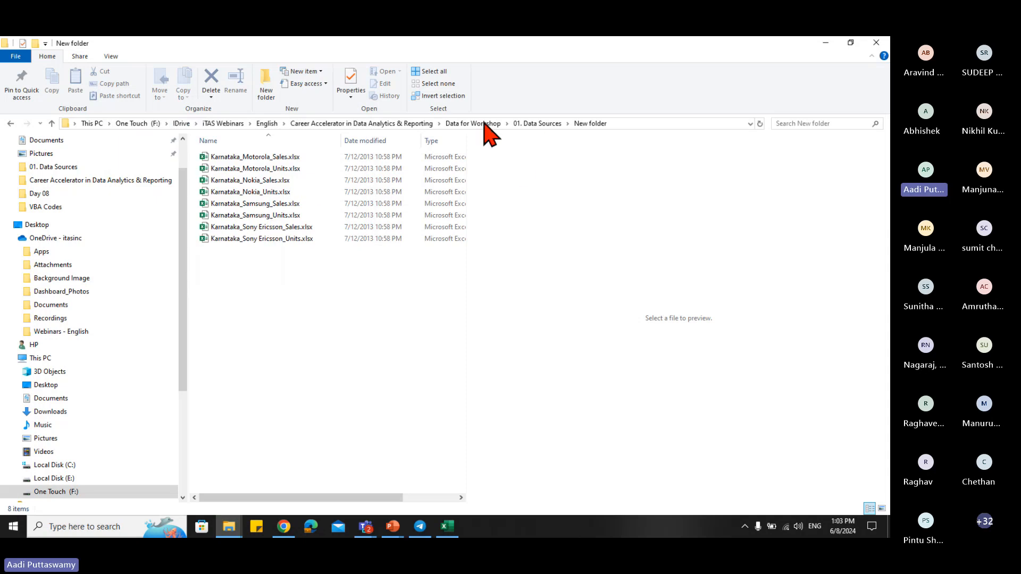
key(ctrl+a)
key(alt+Up)
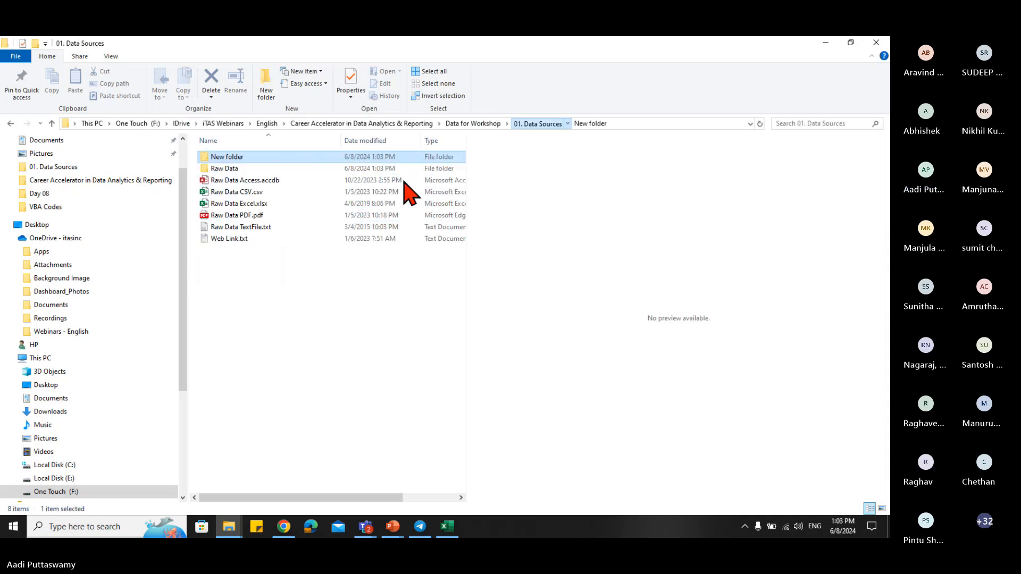
key(alt+Up)
double_click(257, 159)
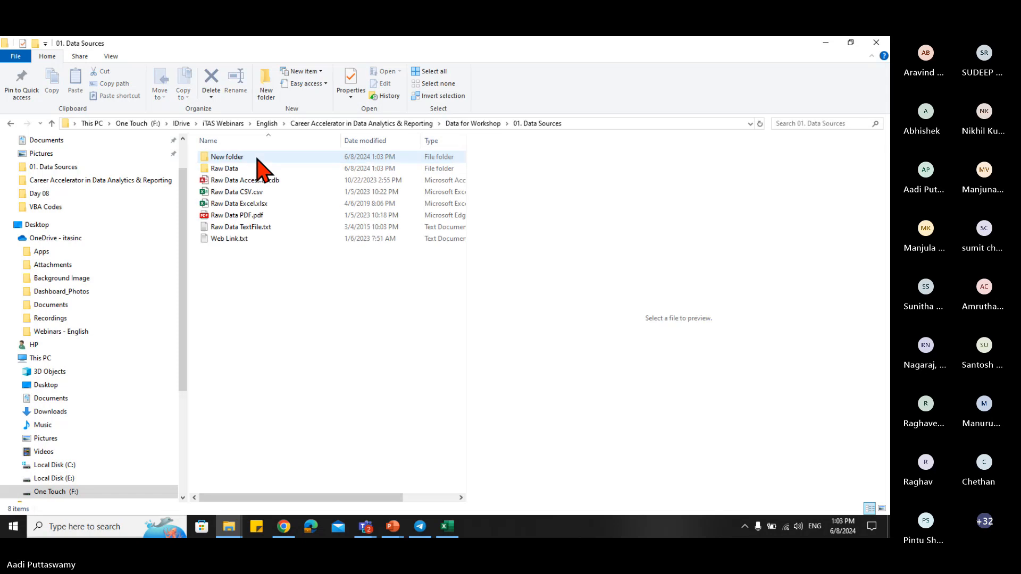
double_click(248, 168)
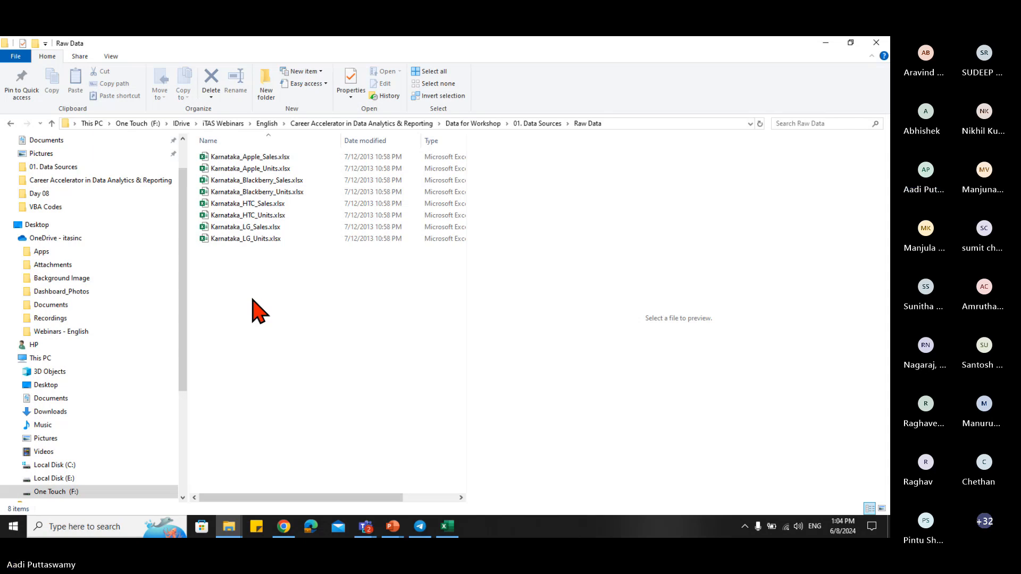
- Preview Karnataka_Apple_Sales.xlsx to examine its column layout, and clear the file selection
click(258, 158)
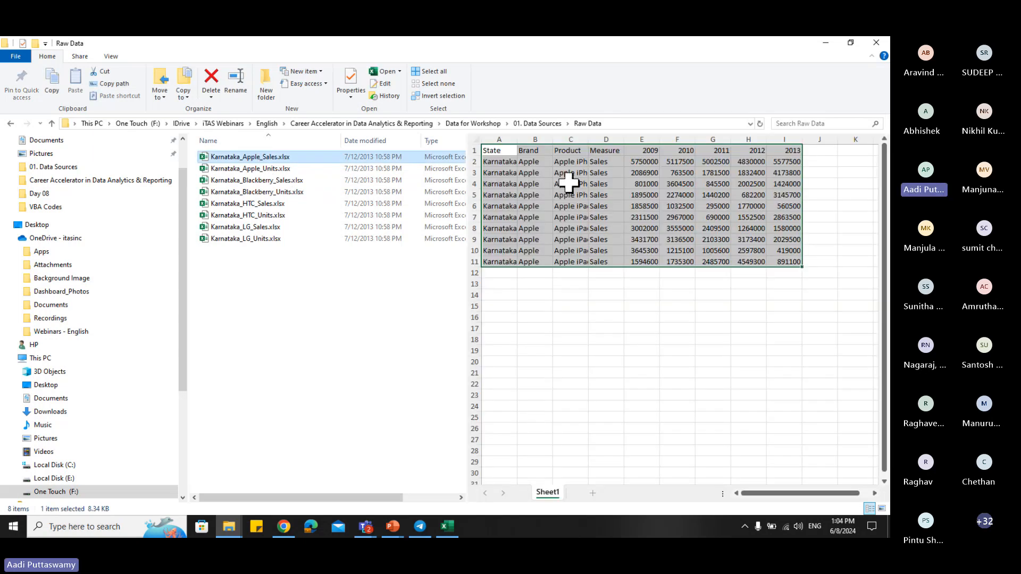
click(510, 283)
click(507, 305)
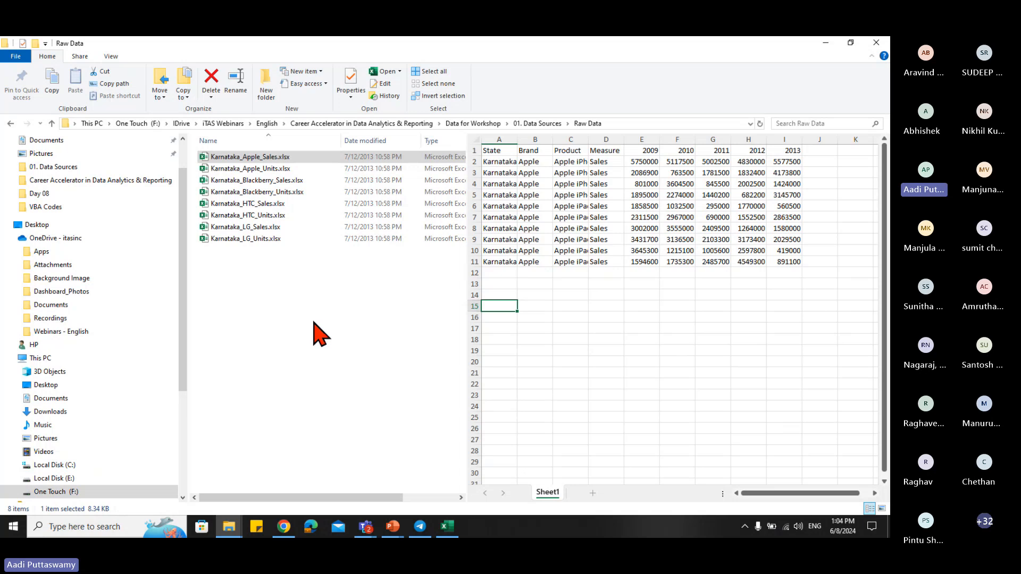
click(312, 322)
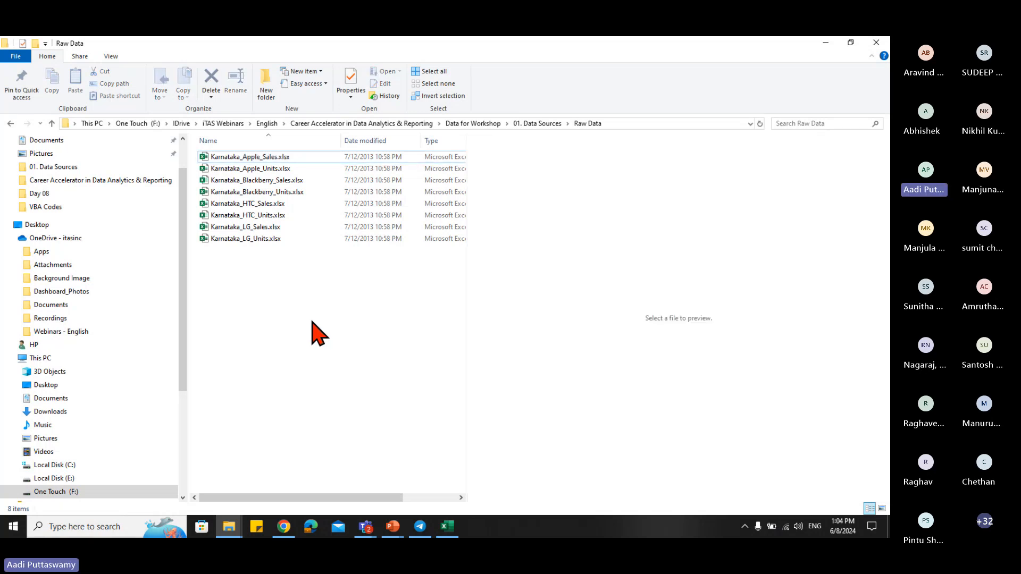
- Show the full path of the Raw Data folder and switch back to the Excel workbook
click(633, 122)
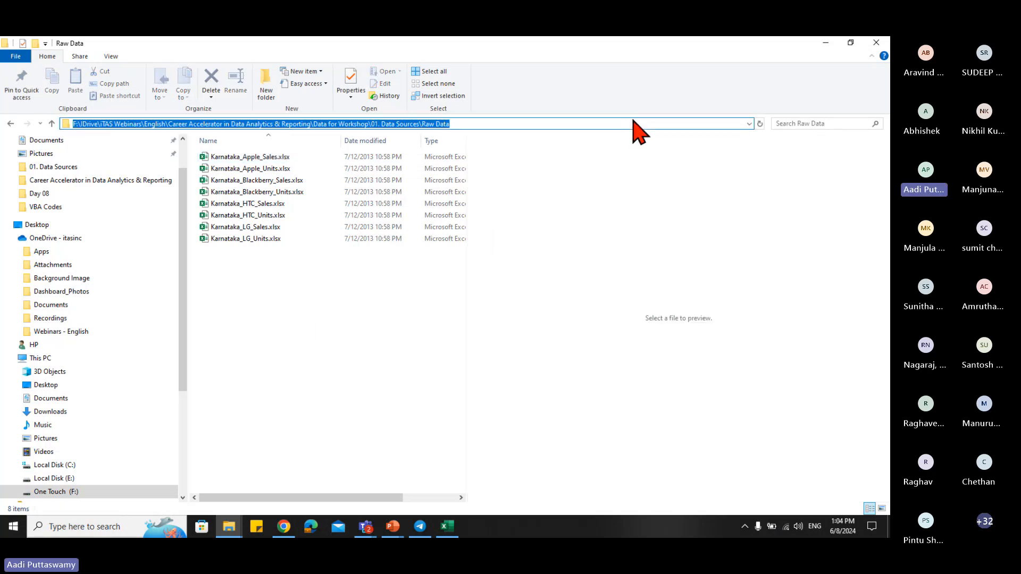
drag(534, 121, 72, 123)
click(303, 319)
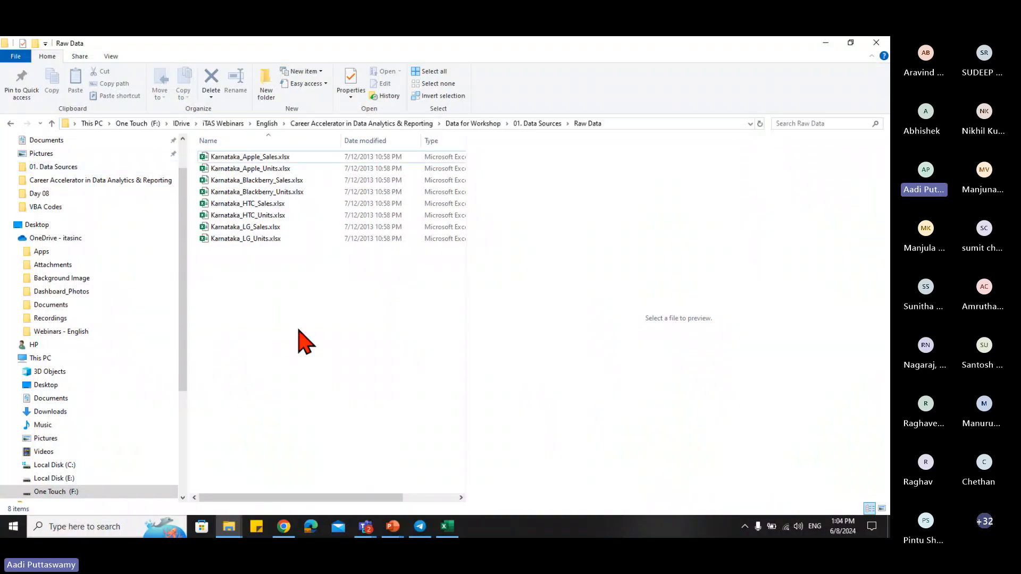
click(449, 526)
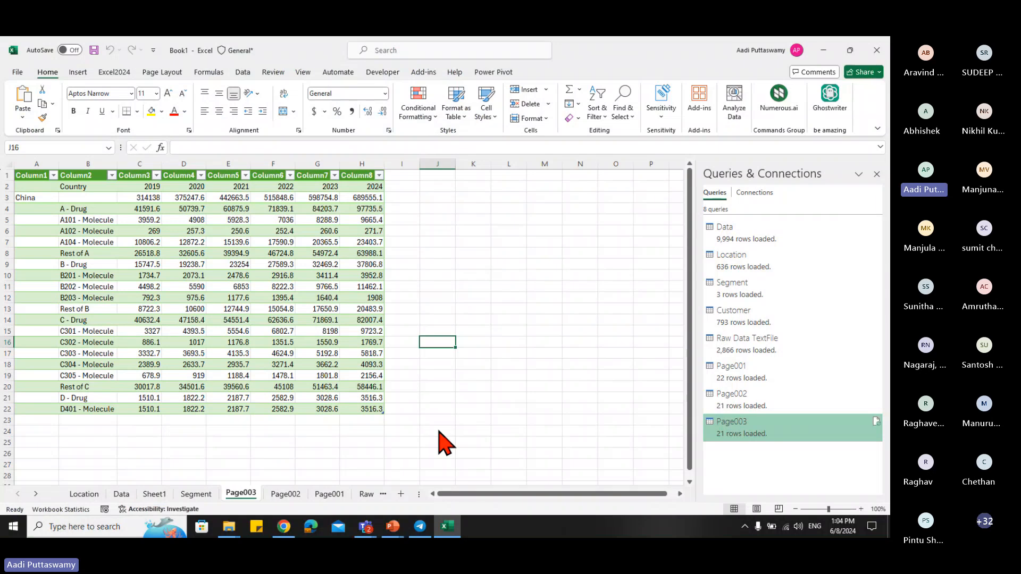
- Start a Get Data import from a folder and open the 01. Data Sources\Raw Data folder using its pasted path
click(435, 252)
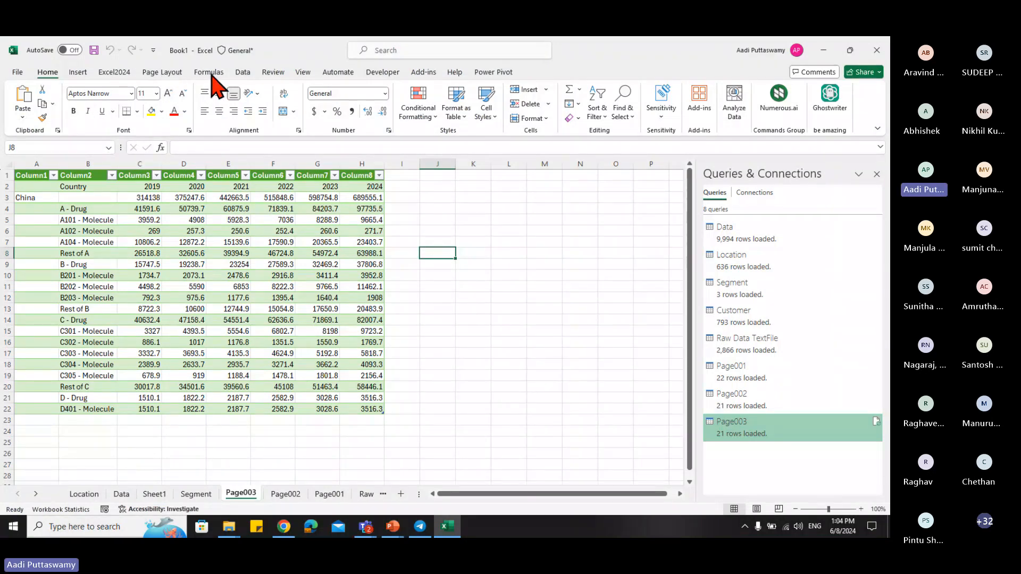
click(242, 72)
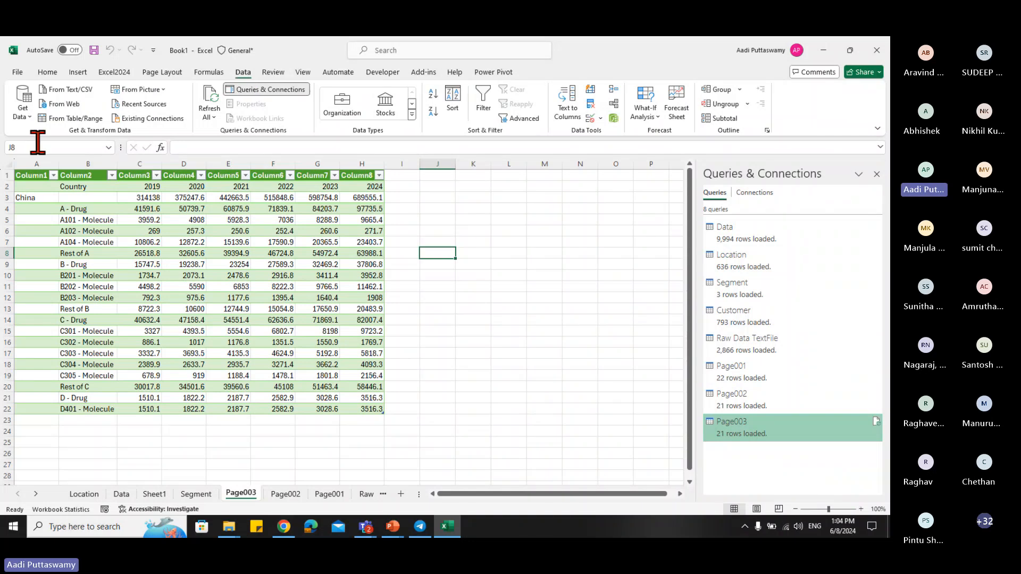
click(25, 113)
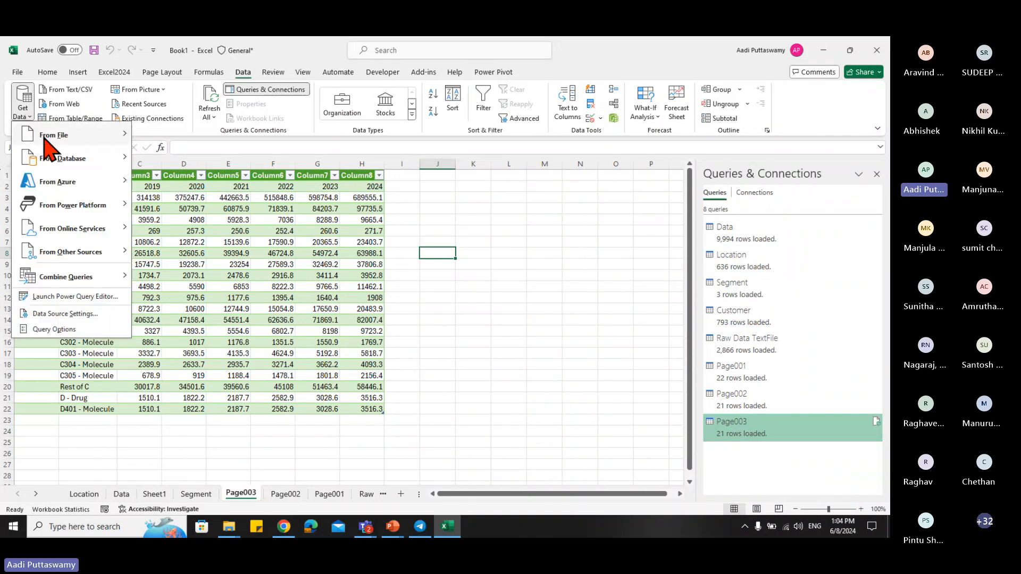
mouse_move(45, 138)
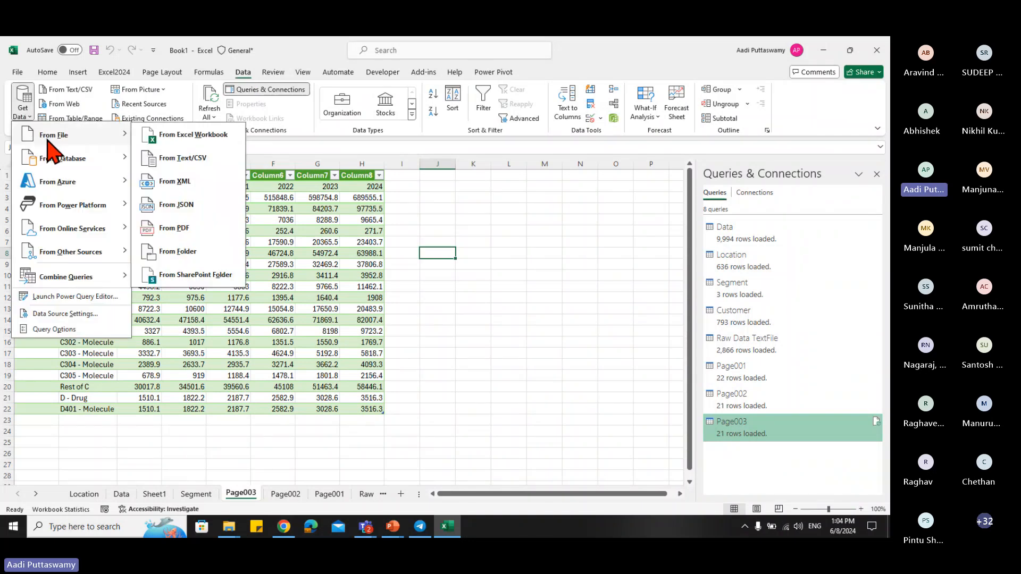
click(182, 252)
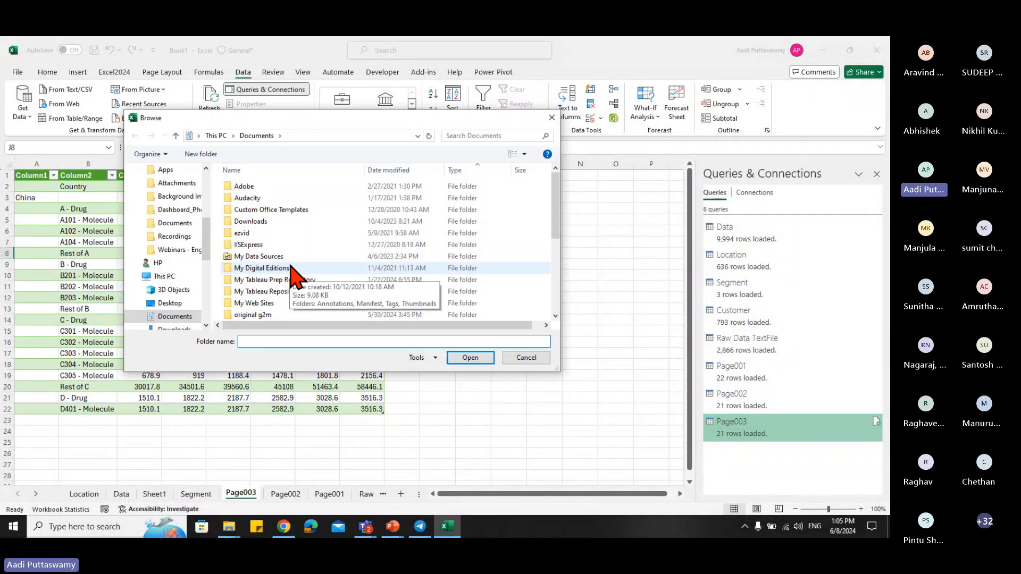
key(ctrl+v)
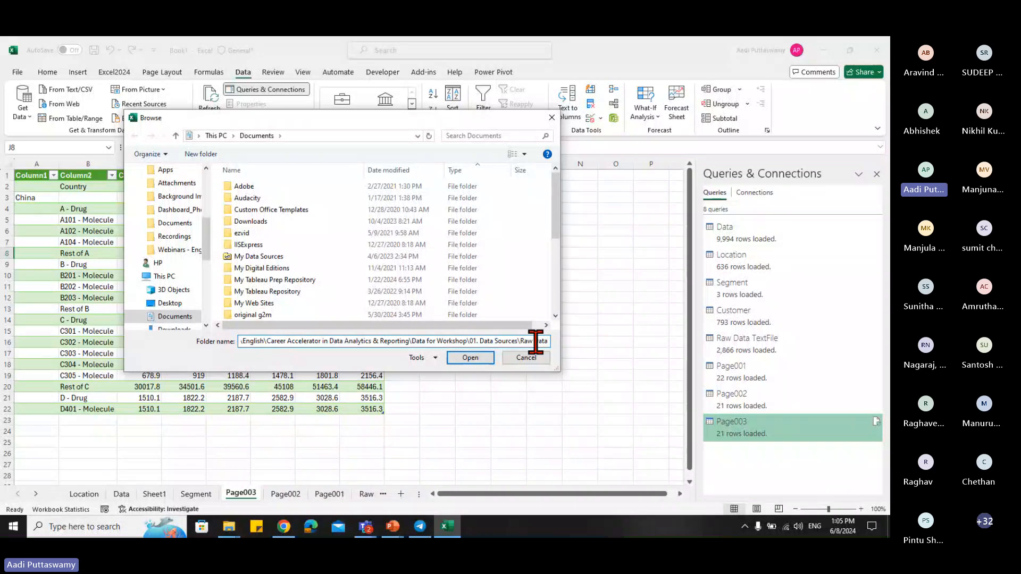
click(462, 359)
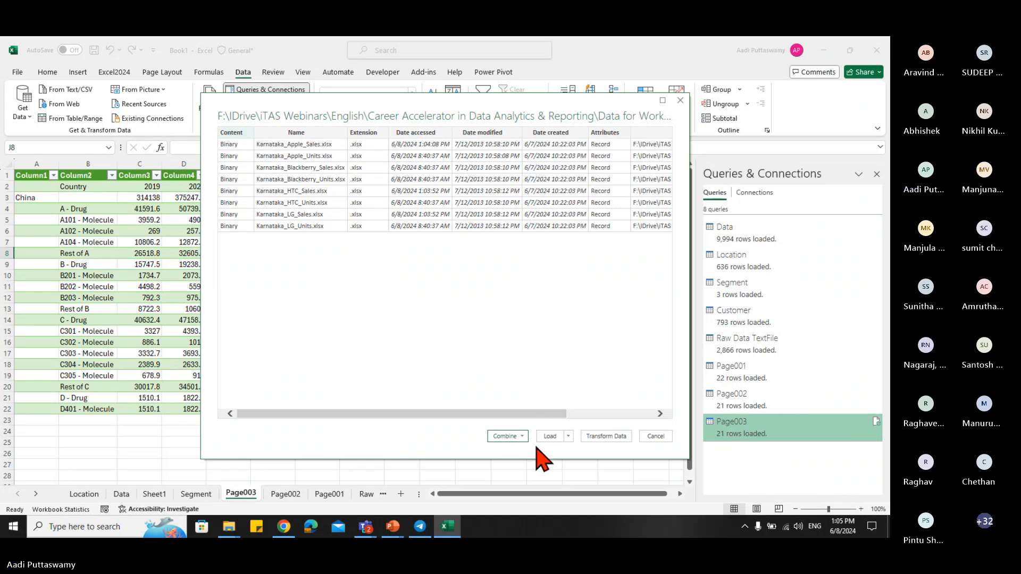
click(524, 437)
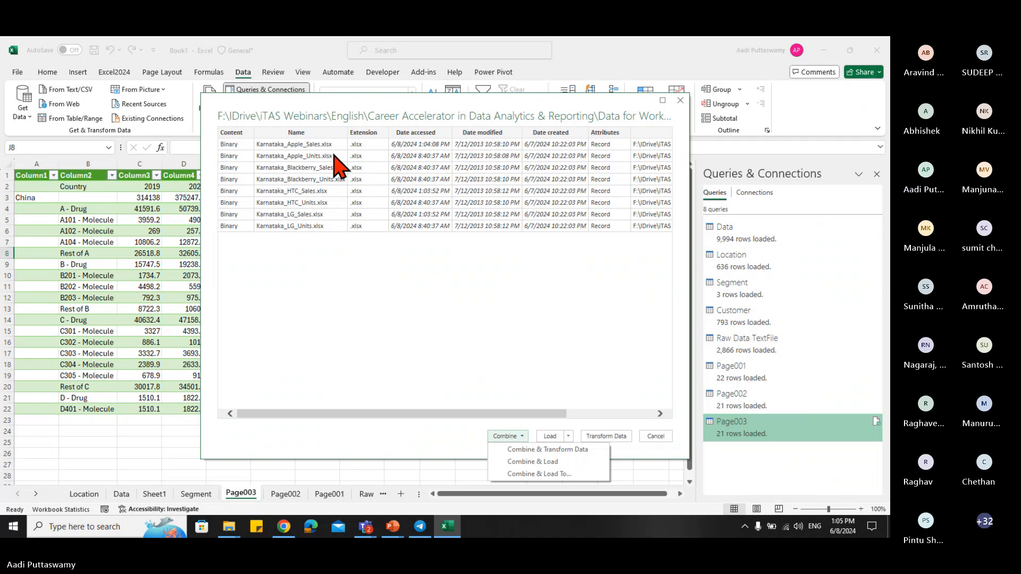
click(434, 332)
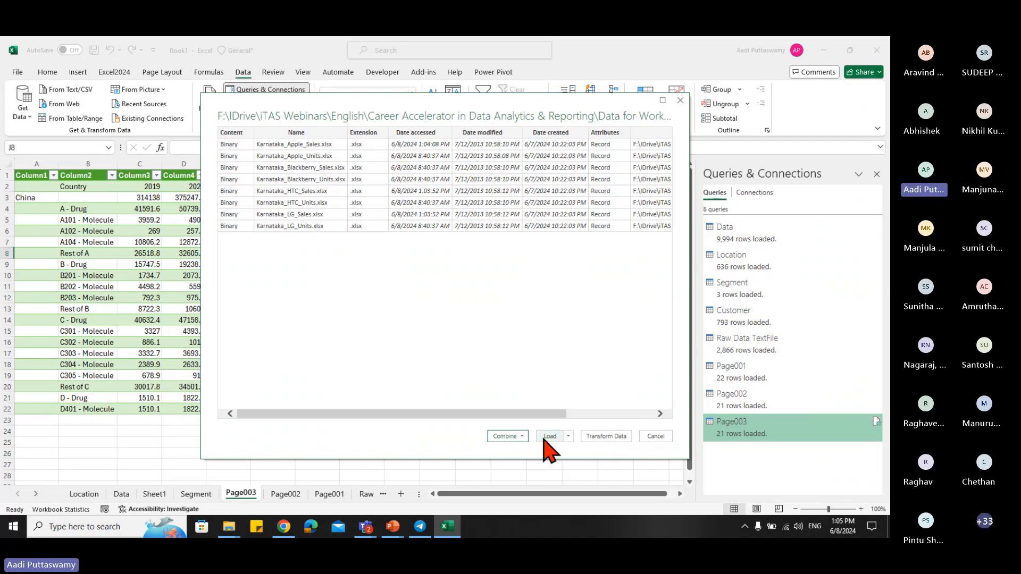
click(520, 437)
click(443, 305)
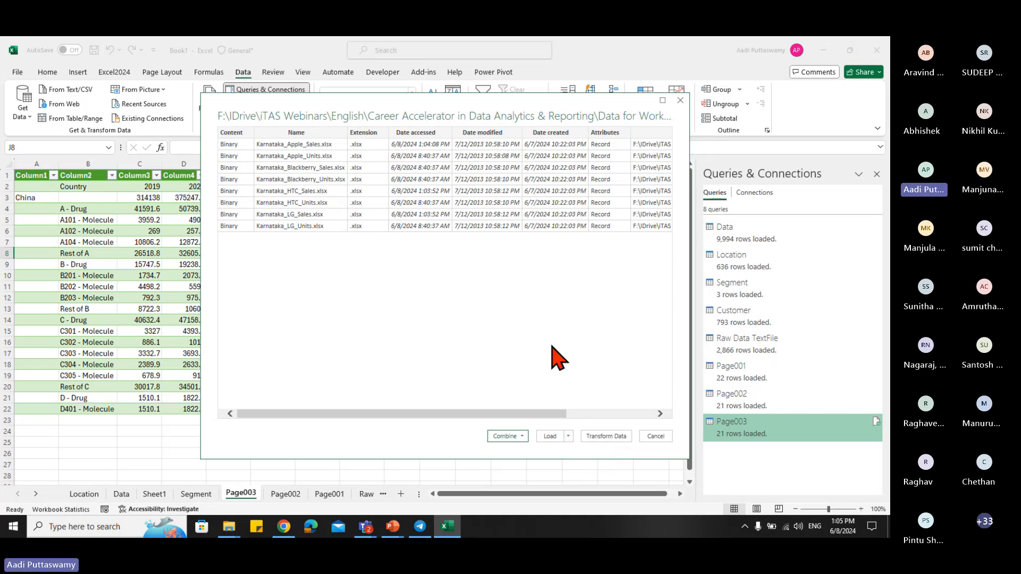
click(568, 437)
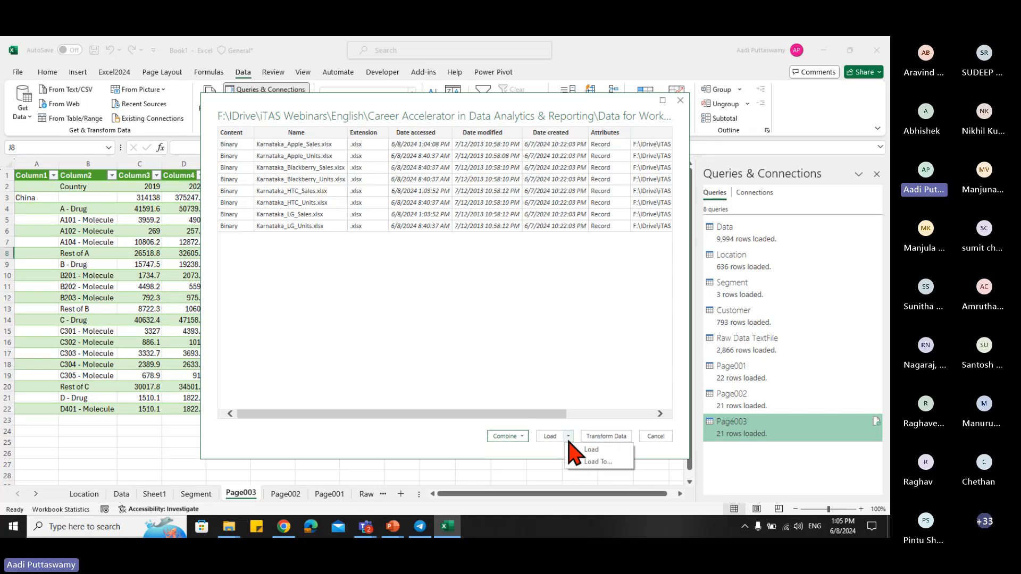
click(508, 302)
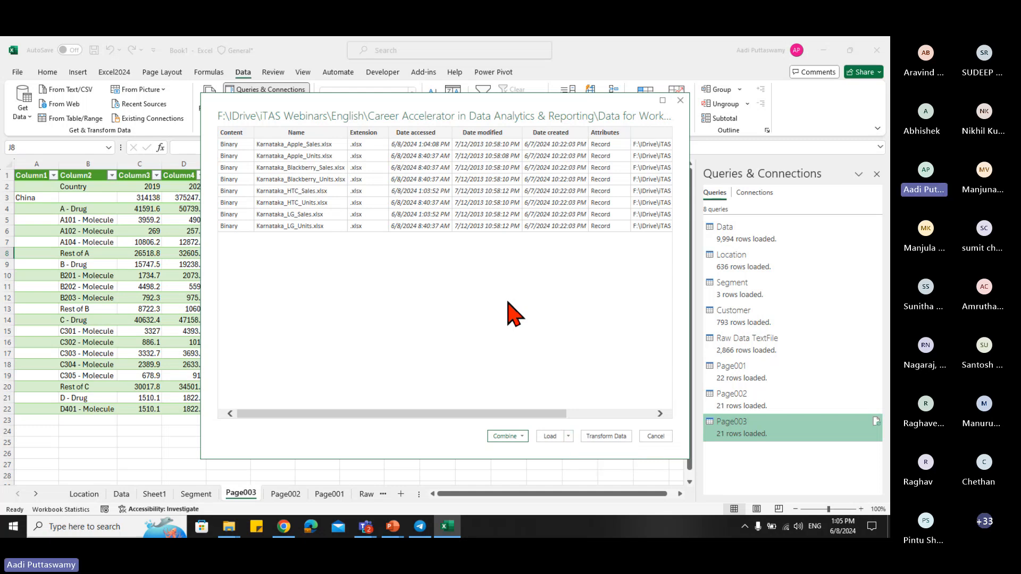
- Combine and load Sheet1 of the folder's workbooks, with the first file as sample, as a table on a new worksheet
click(523, 437)
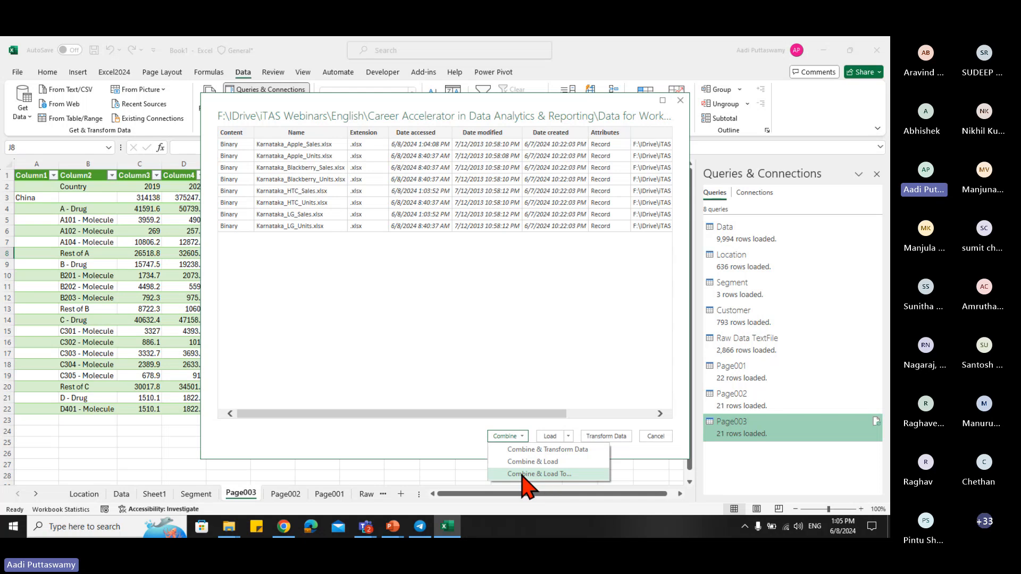
click(540, 473)
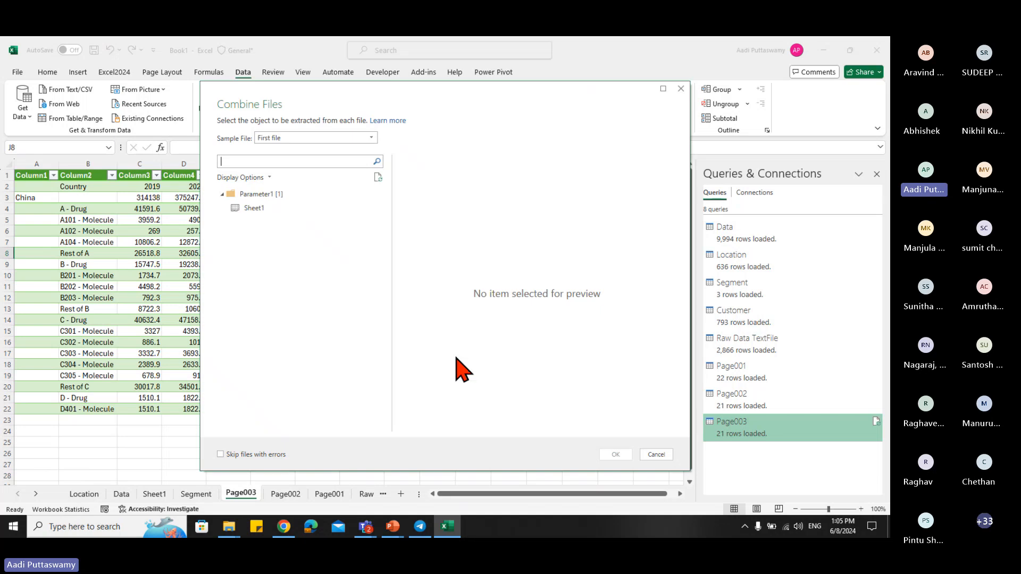
click(254, 210)
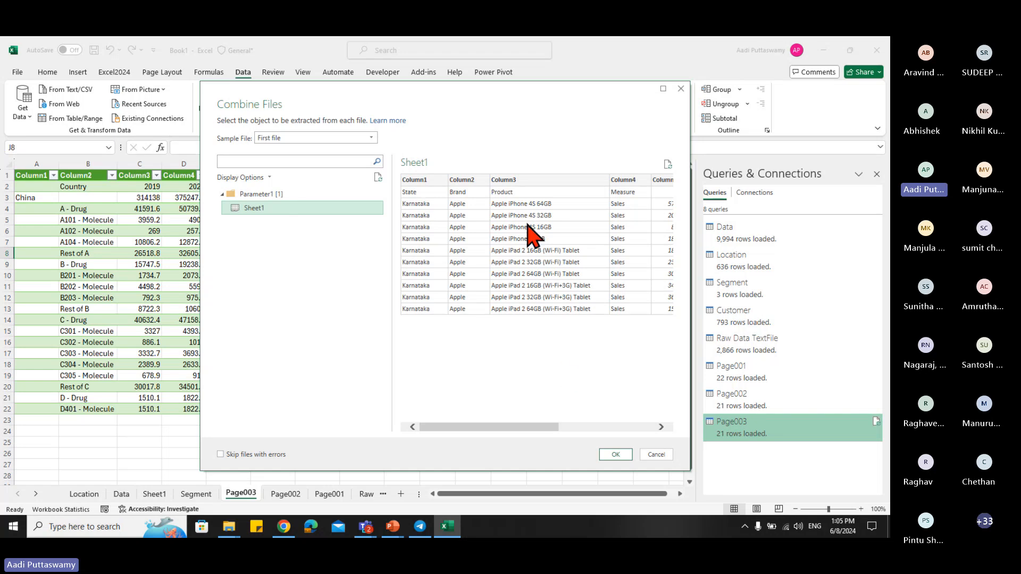
click(616, 456)
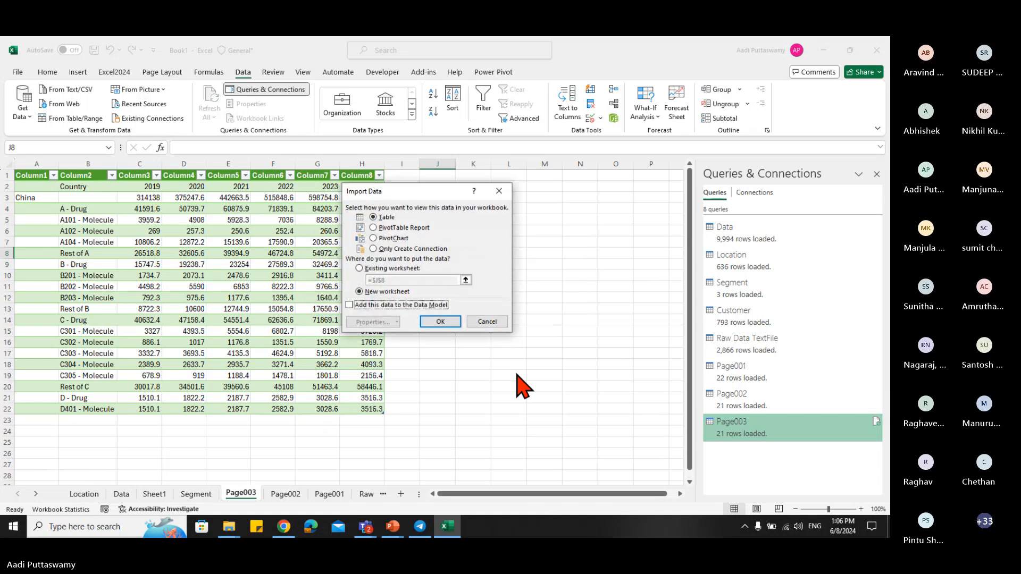
click(441, 322)
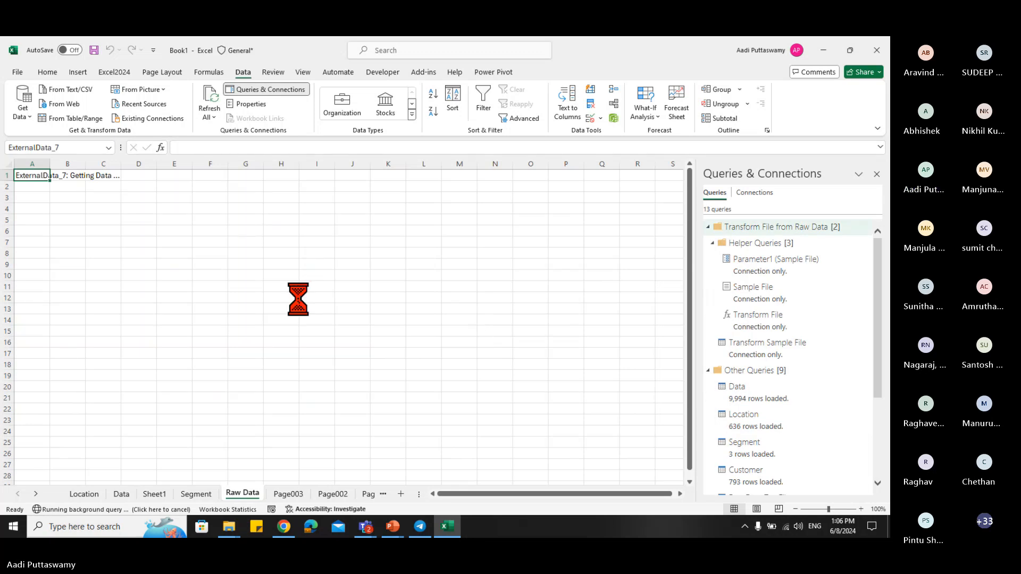
- Examine the combined Raw Data table down to its end and check the row count of Column3
scroll(298, 298, down, 20)
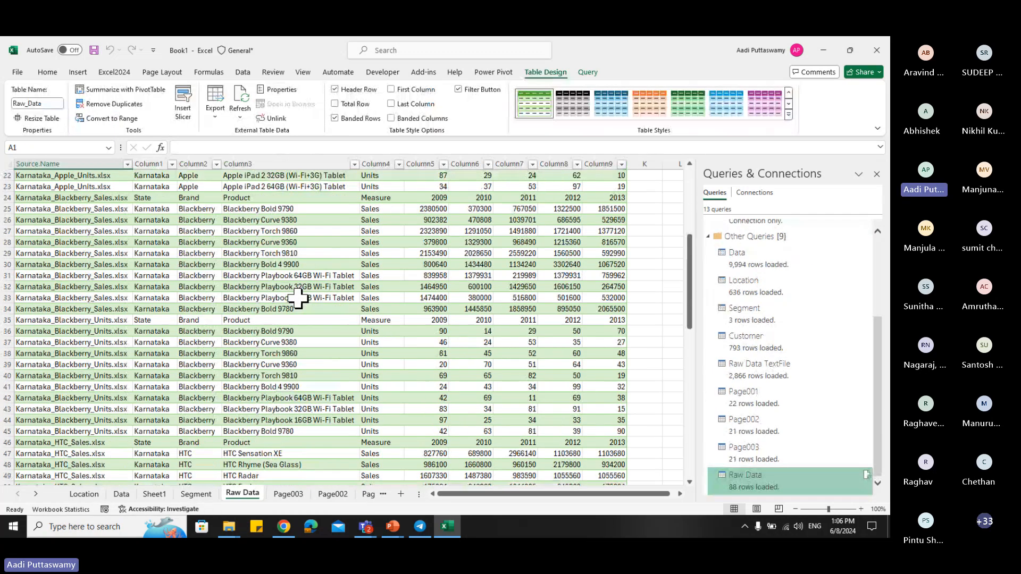
scroll(298, 298, up, 10)
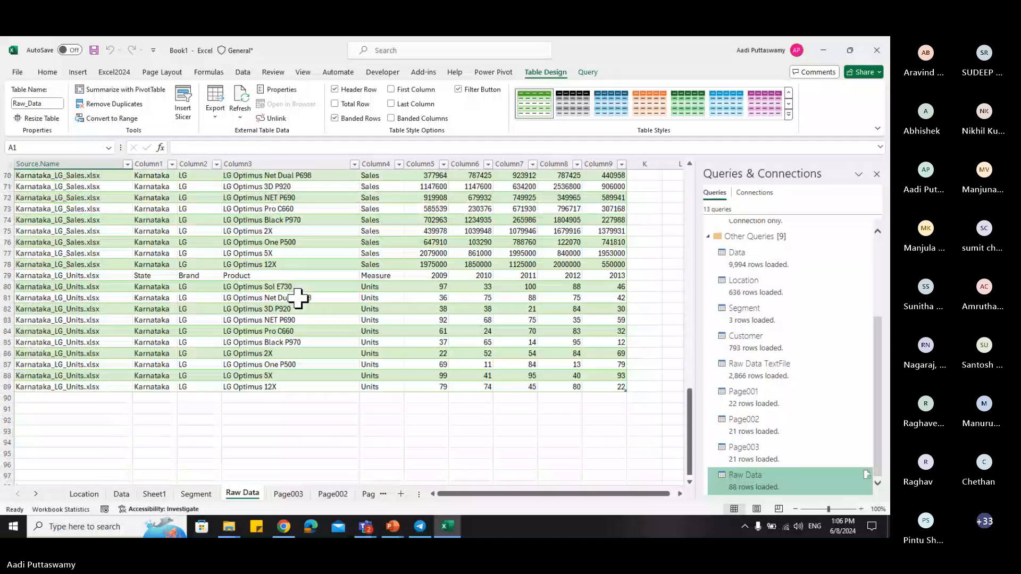
click(281, 290)
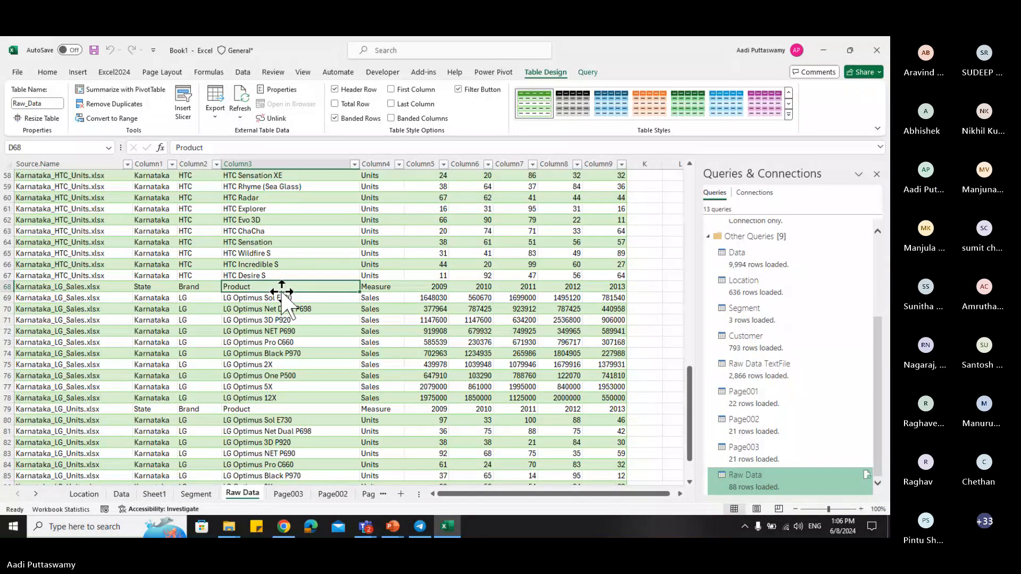
click(292, 221)
key(ctrl+Up)
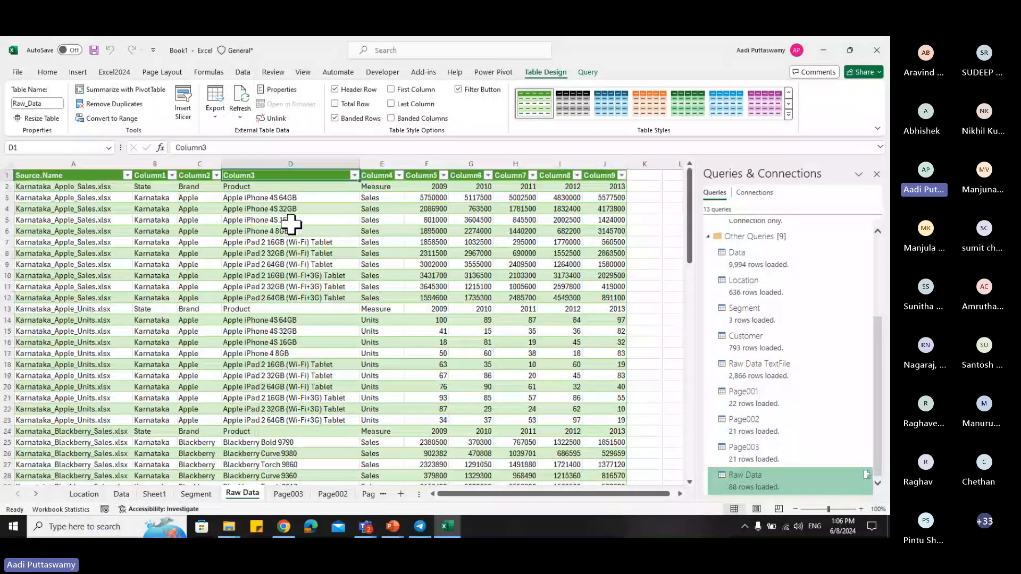
key(ctrl+shift+Down)
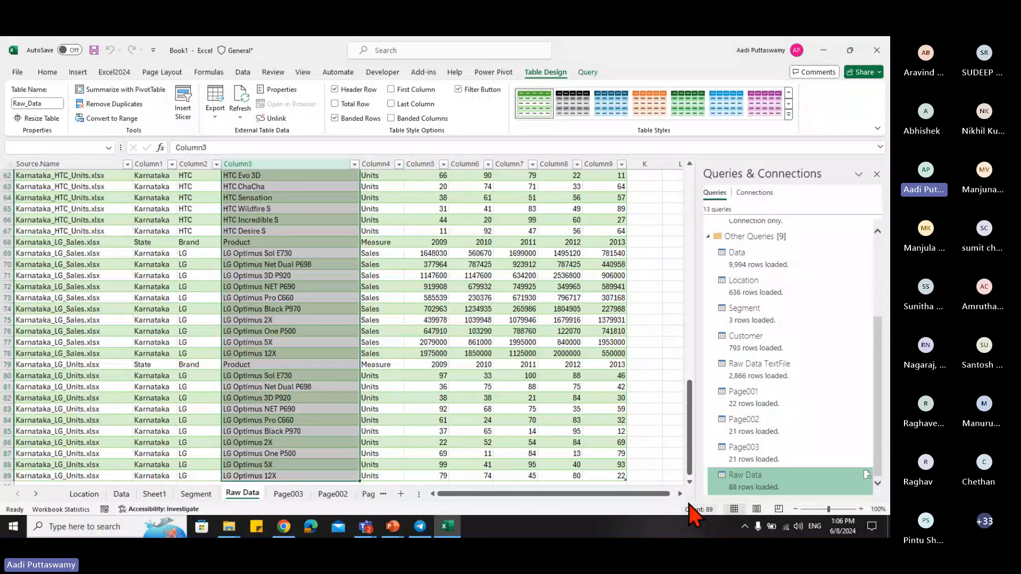
click(439, 343)
click(297, 319)
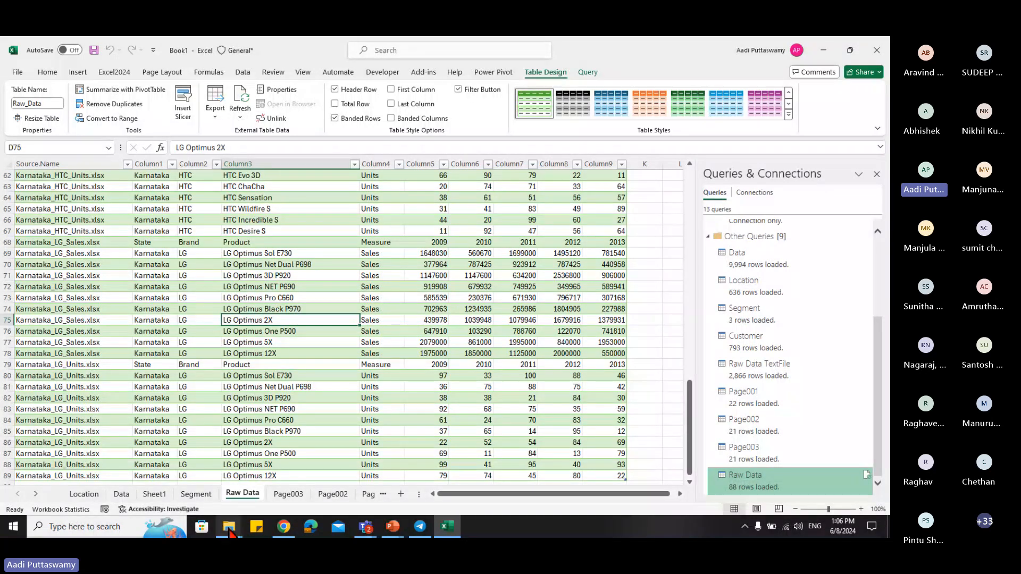
- Switch to File Explorer and move all Motorola, Nokia, Samsung and Sony Ericsson workbooks from New folder back into the Raw Data folder
mouse_move(230, 527)
click(296, 478)
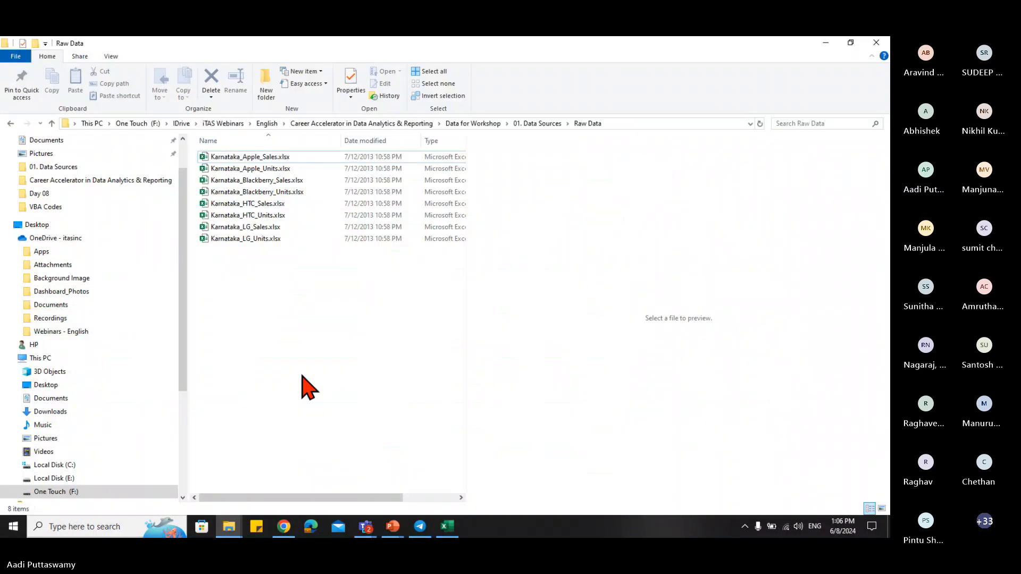
key(alt+Up)
click(244, 157)
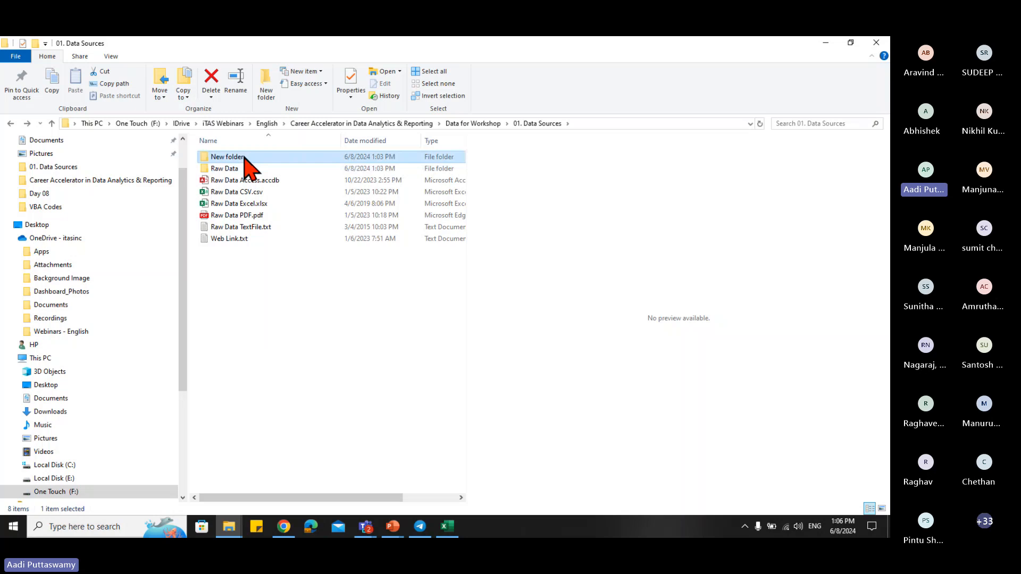
double_click(244, 158)
key(ctrl+a)
click(318, 317)
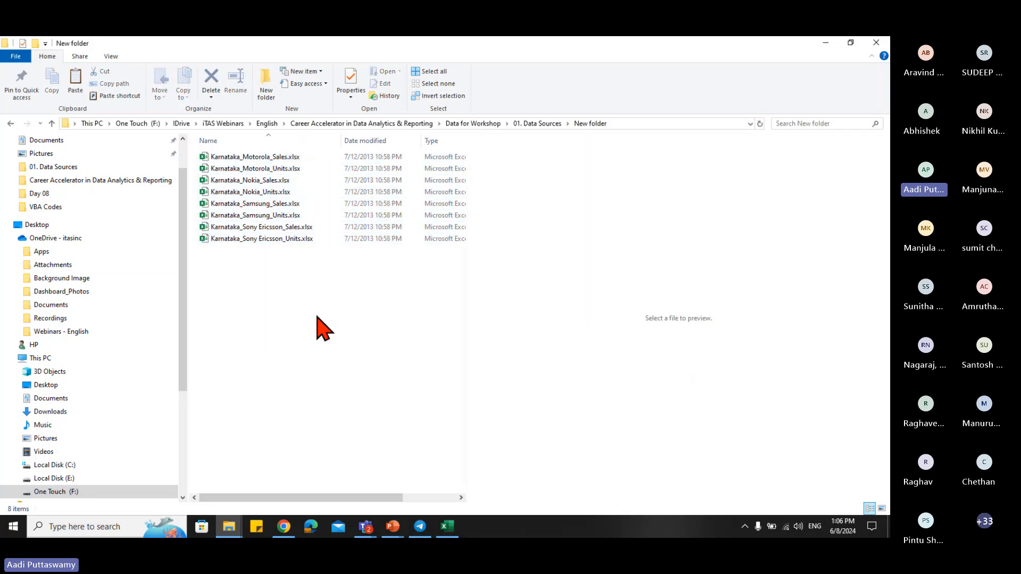
key(alt+Up)
double_click(236, 169)
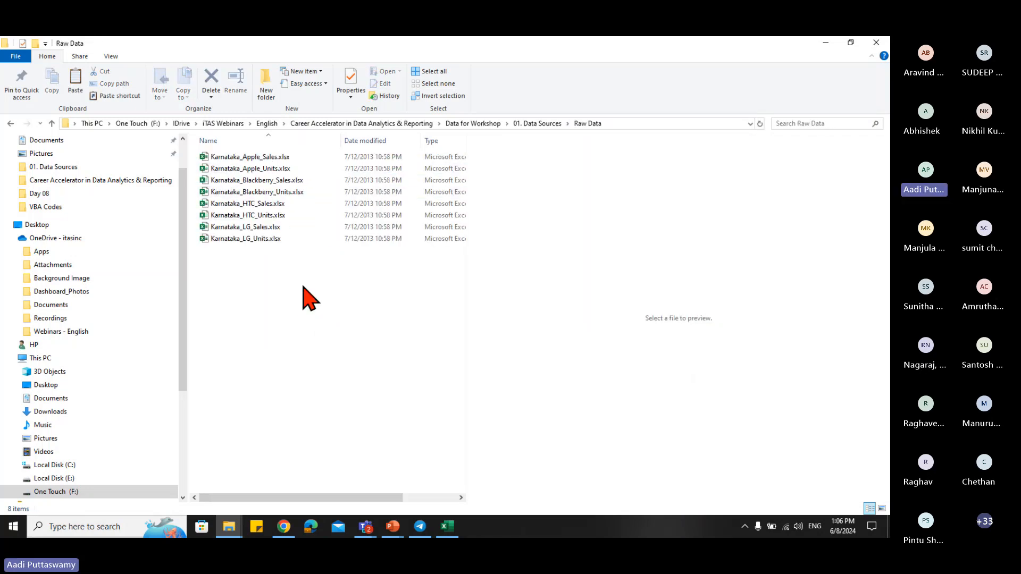
key(ctrl+v)
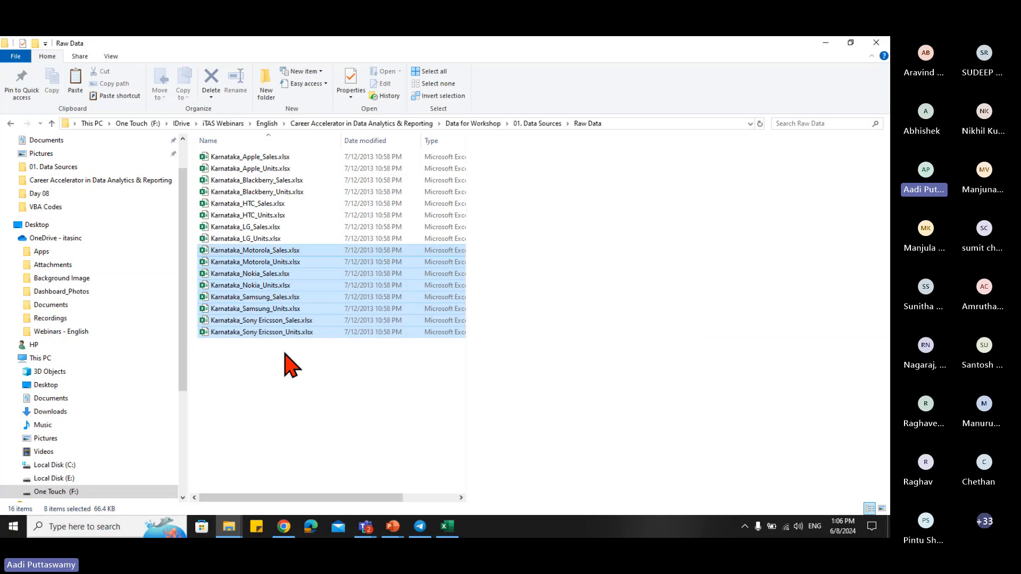
- Select the Apple to LG workbooks as one group, and the Motorola to Sony Ericsson workbooks as another, to compare them
click(254, 158)
shift+click(275, 238)
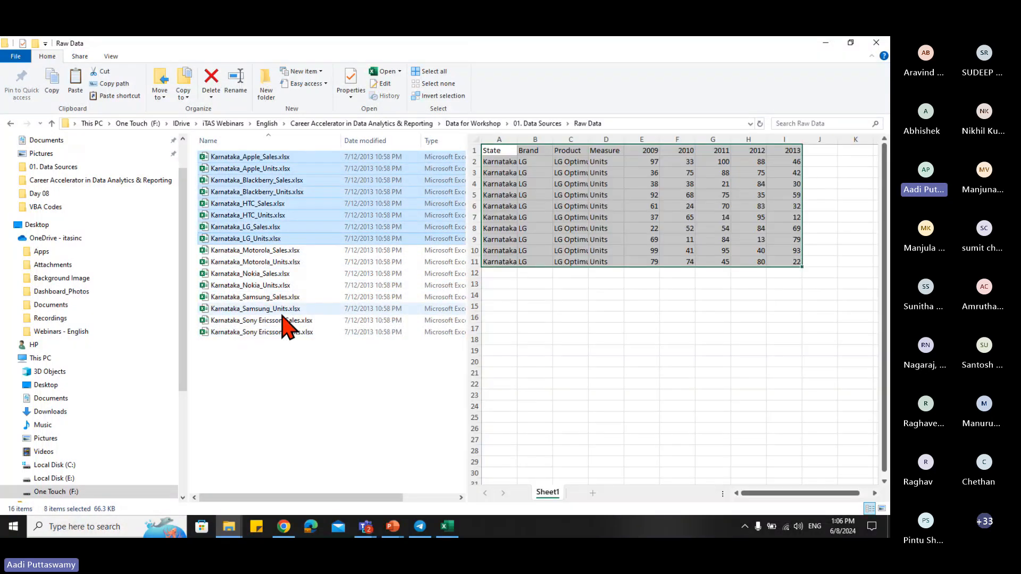
click(278, 251)
shift+click(275, 333)
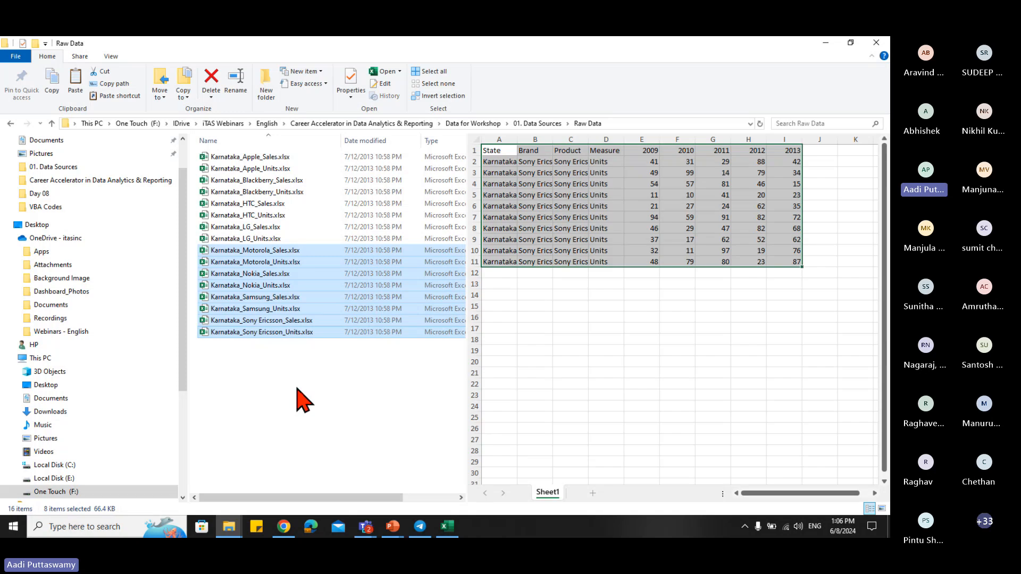
- Switch back to the Excel workbook, refresh the combined Raw Data table and go to its last row
key(alt+Tab)
click(332, 263)
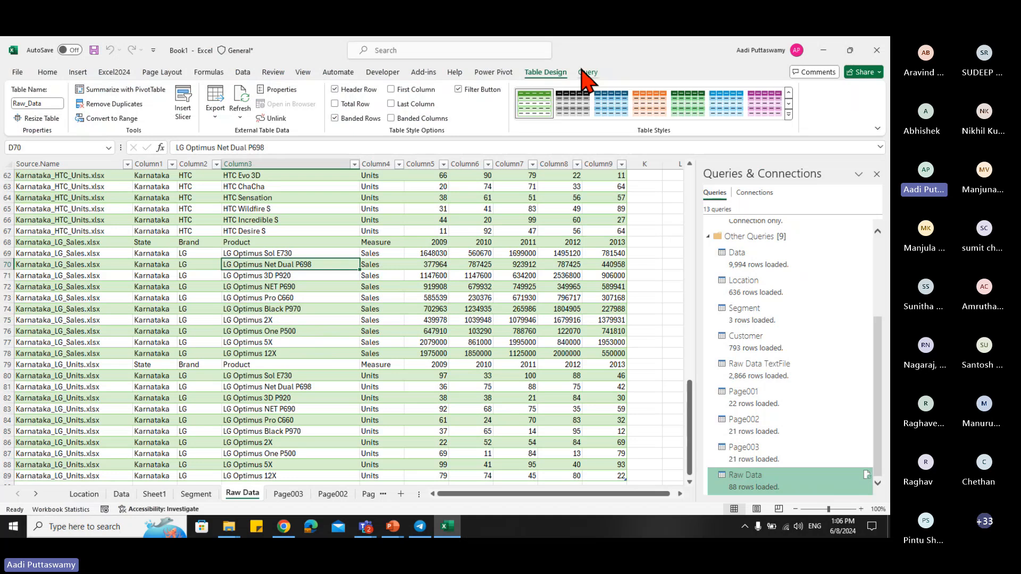
click(240, 118)
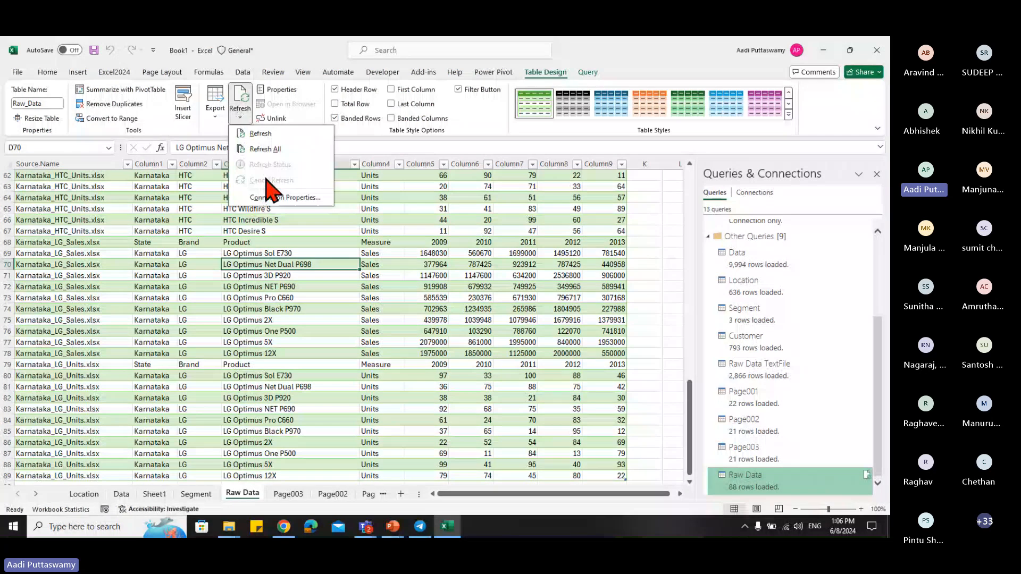
click(254, 137)
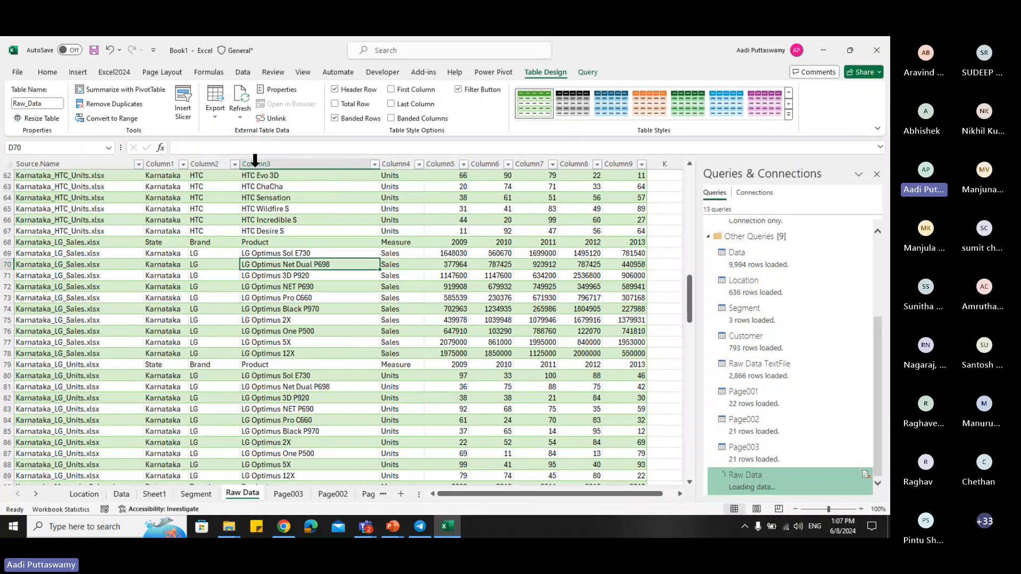
scroll(406, 386, down, 11)
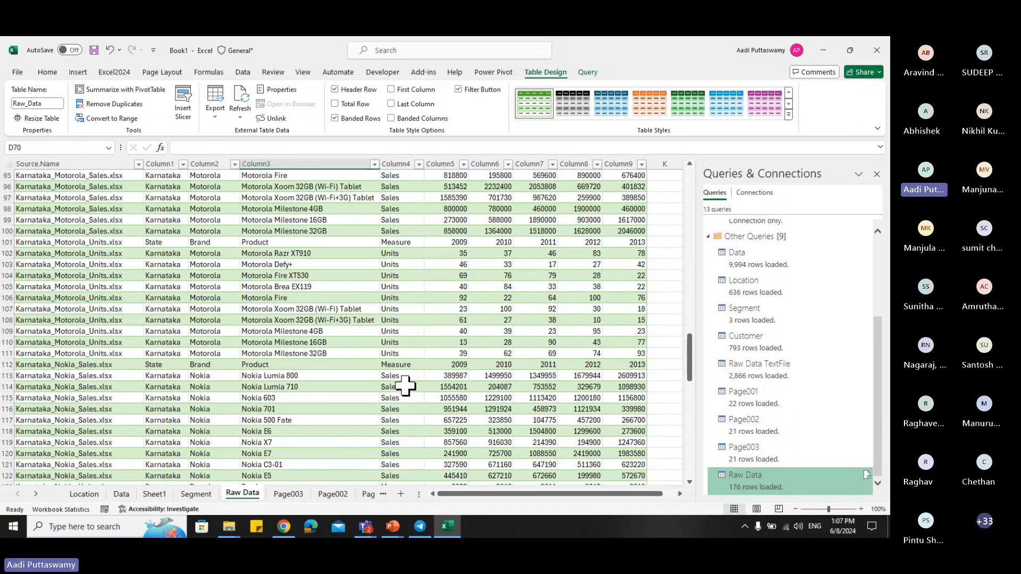
click(405, 386)
key(ctrl+Down)
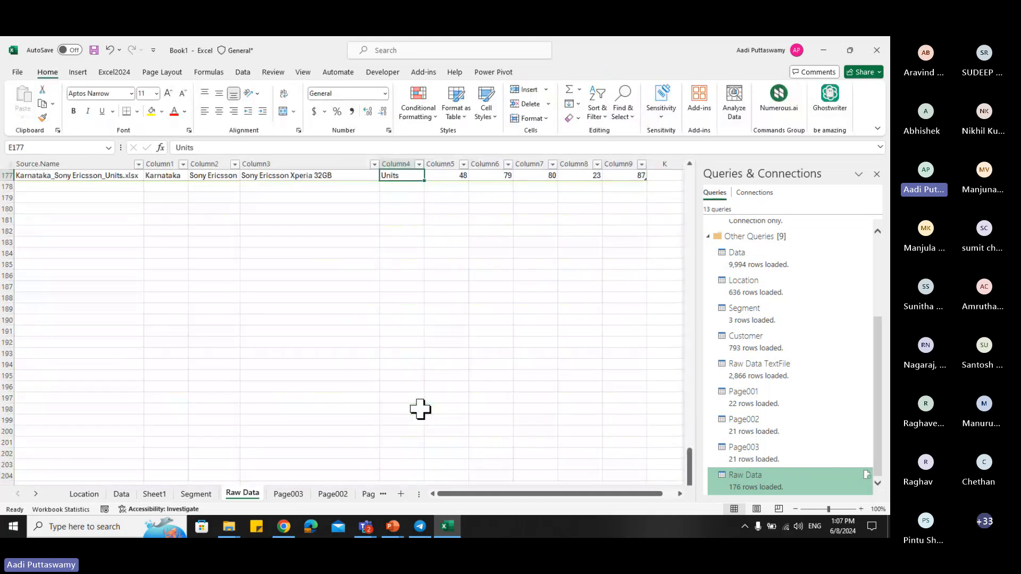
- Check the row count of Column4 in the combined Raw Data table and review the Apple product rows at its start
key(ctrl+shift+Up)
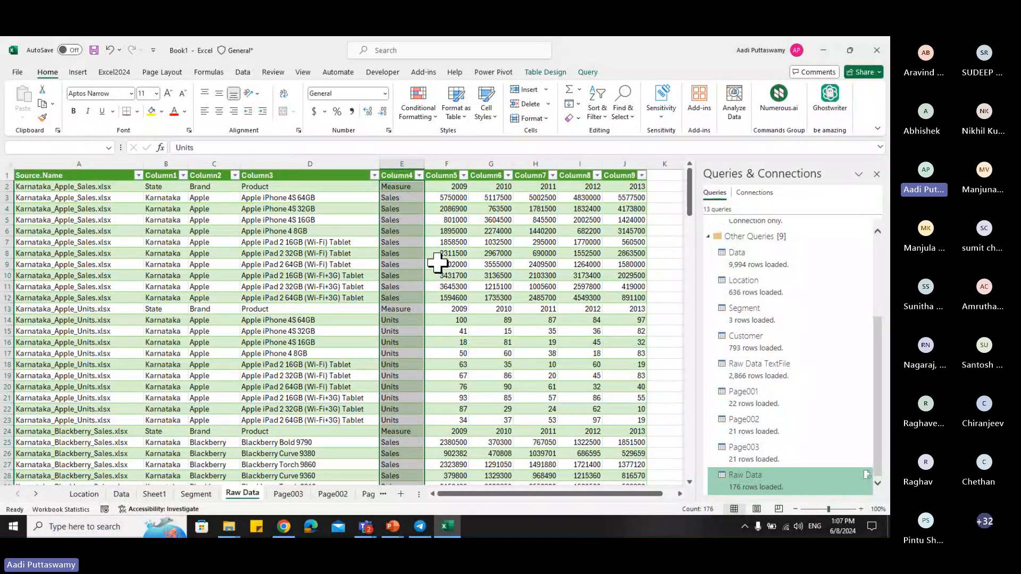
click(369, 231)
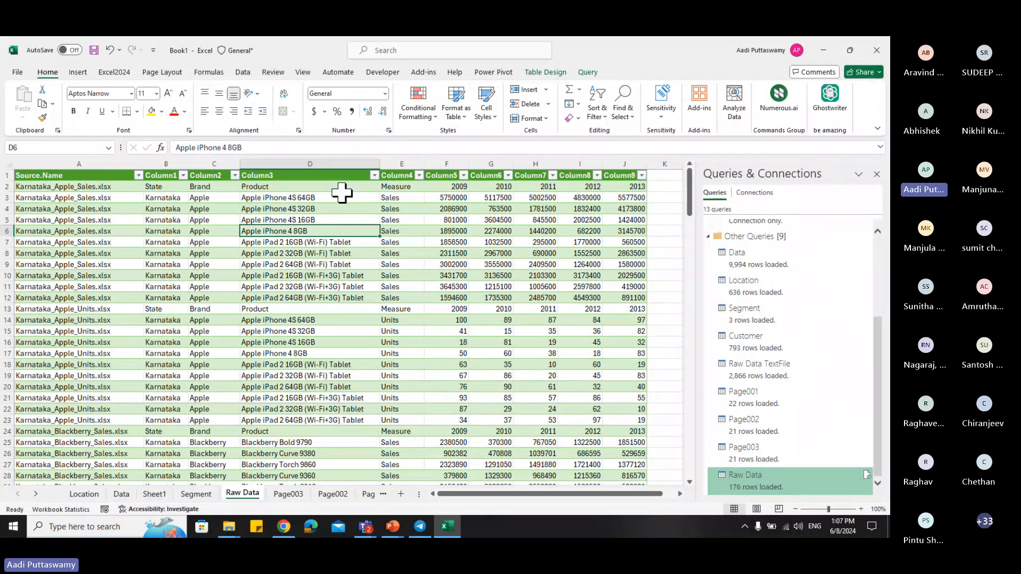
drag(341, 188, 333, 365)
click(336, 276)
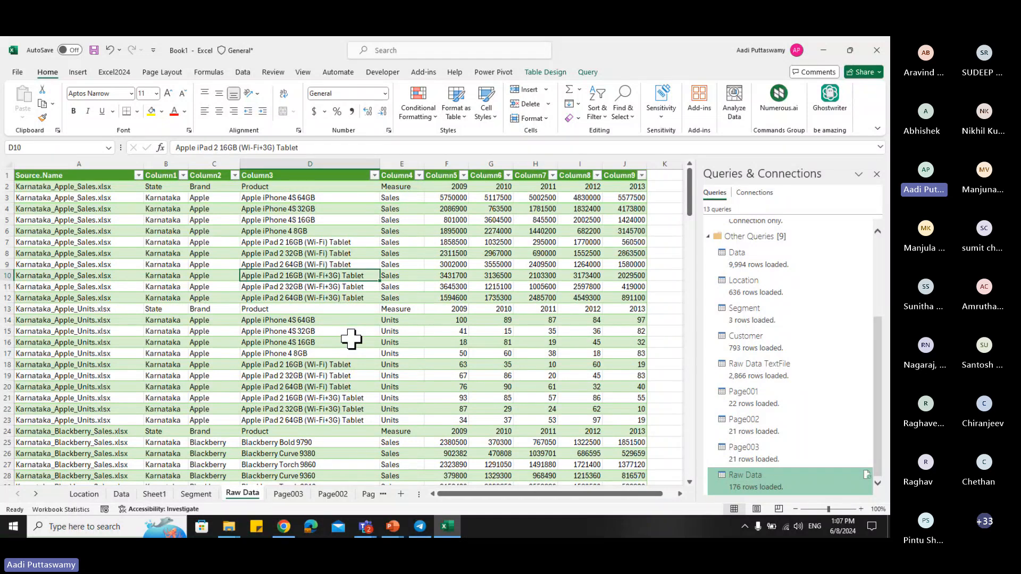
click(372, 297)
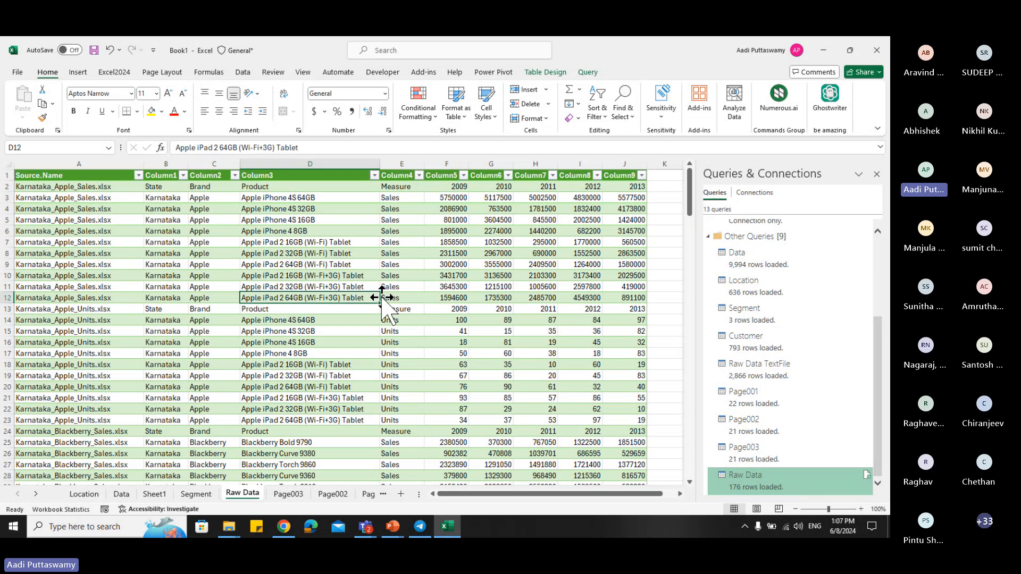
- Launch Power BI Desktop
click(12, 526)
scroll(118, 385, down, 5)
click(12, 525)
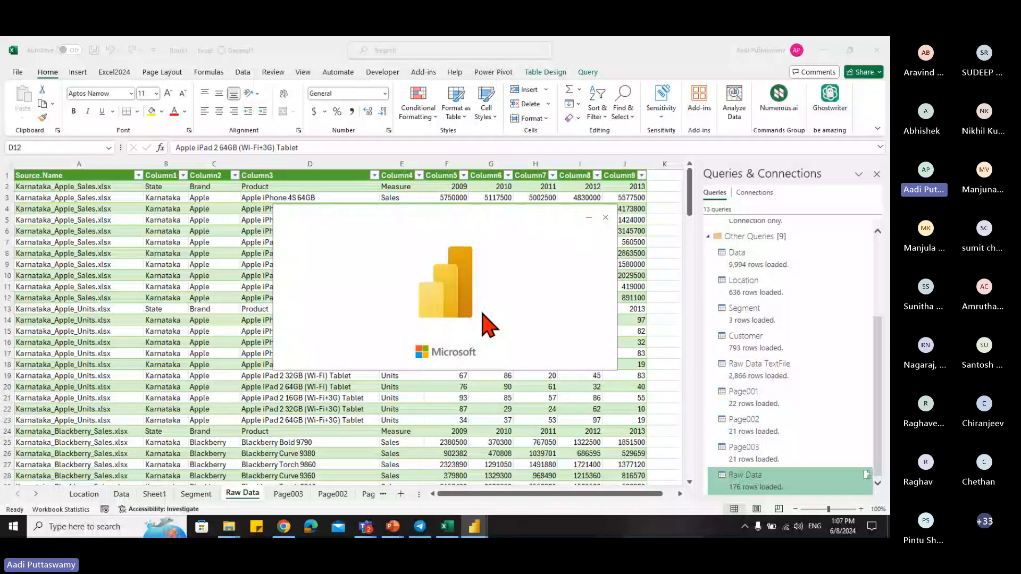
- Launch Microsoft SQL Server Management Studio from the Microsoft SQL Server Tools 18 group
key(super)
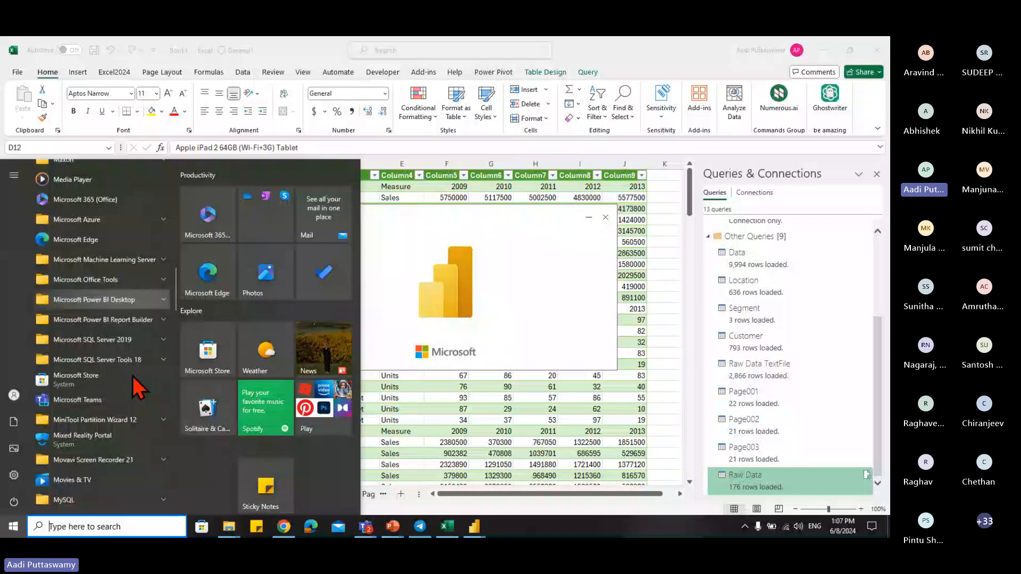
scroll(125, 261, down, 2)
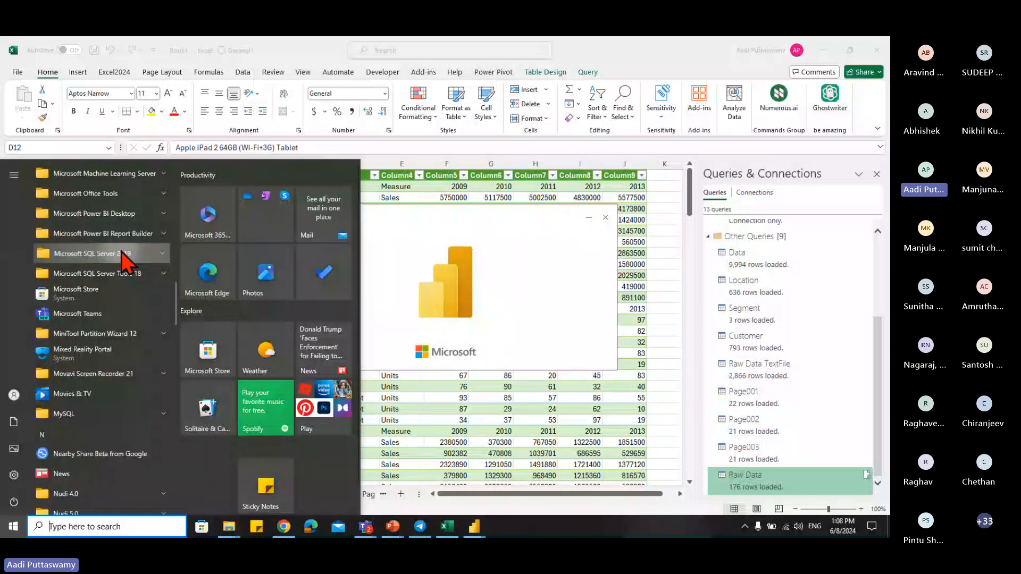
click(125, 273)
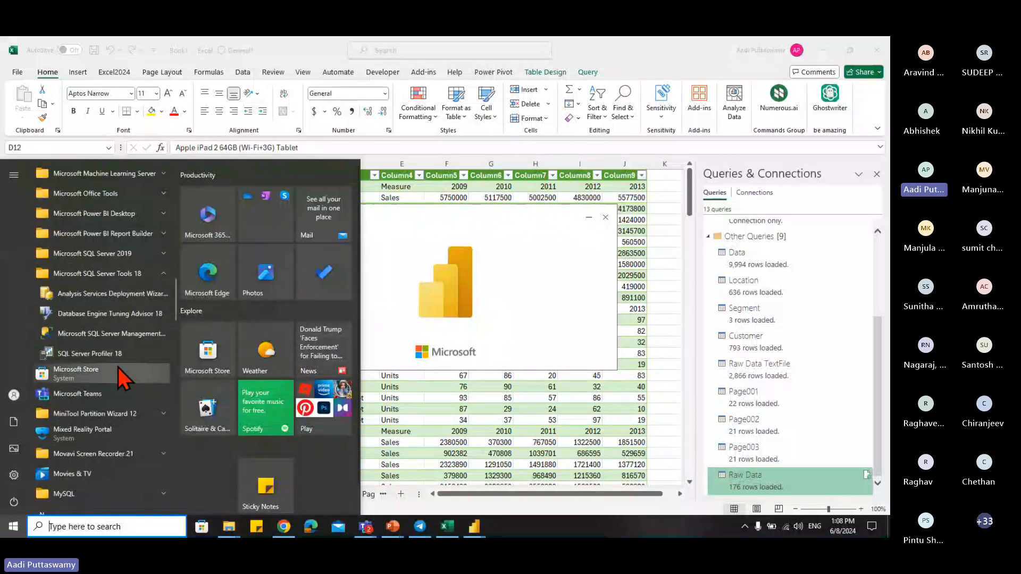
click(332, 364)
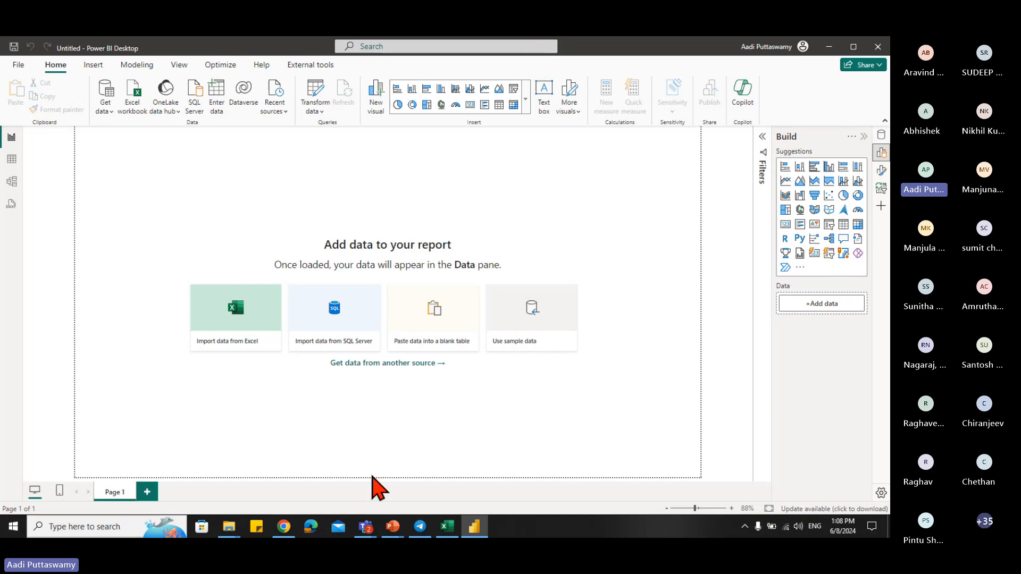
- Switch to the Teams meeting, read the meeting chat and the list of participants, and minimize the meeting window
mouse_move(365, 527)
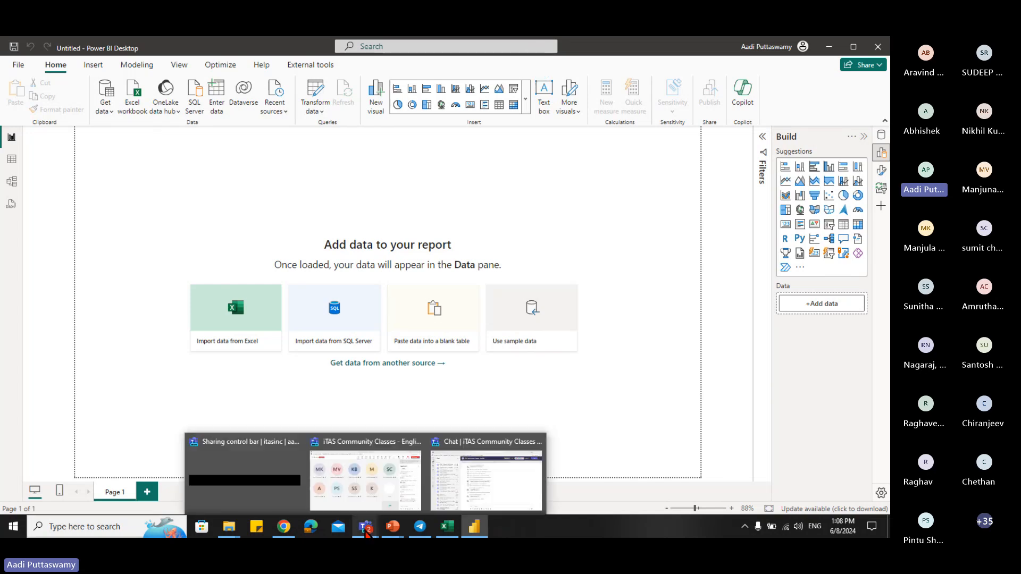
click(370, 503)
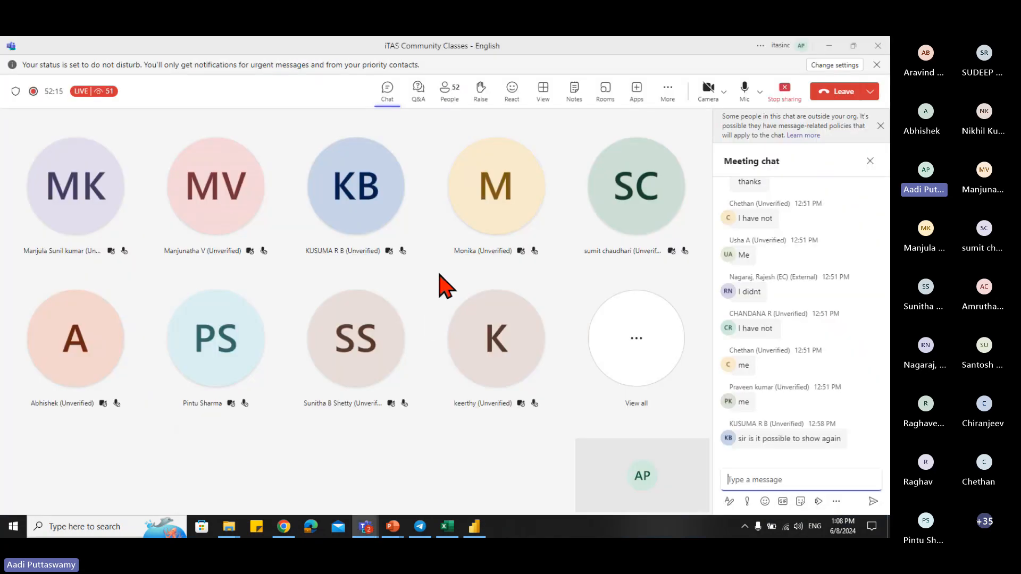
click(485, 314)
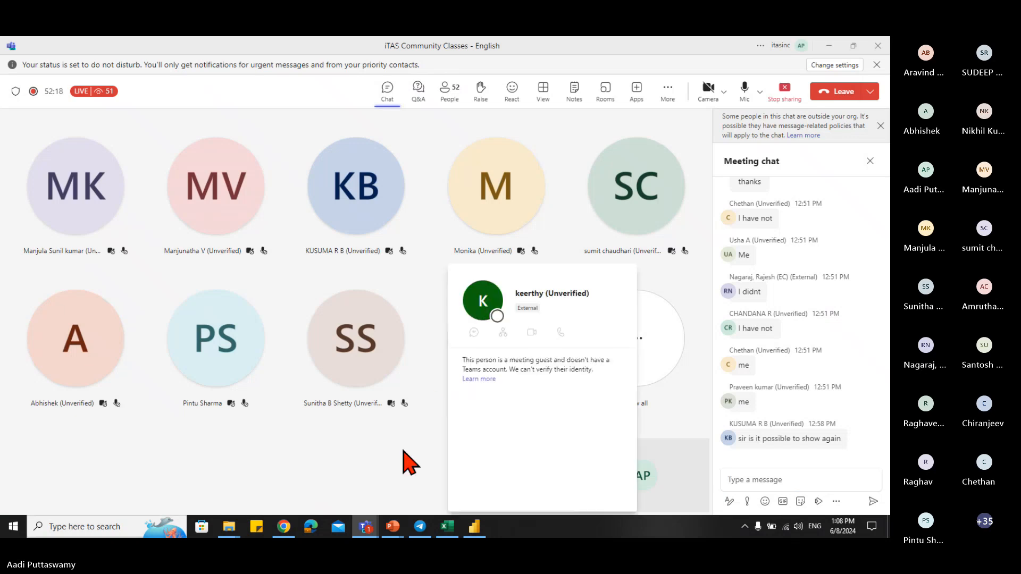
click(431, 435)
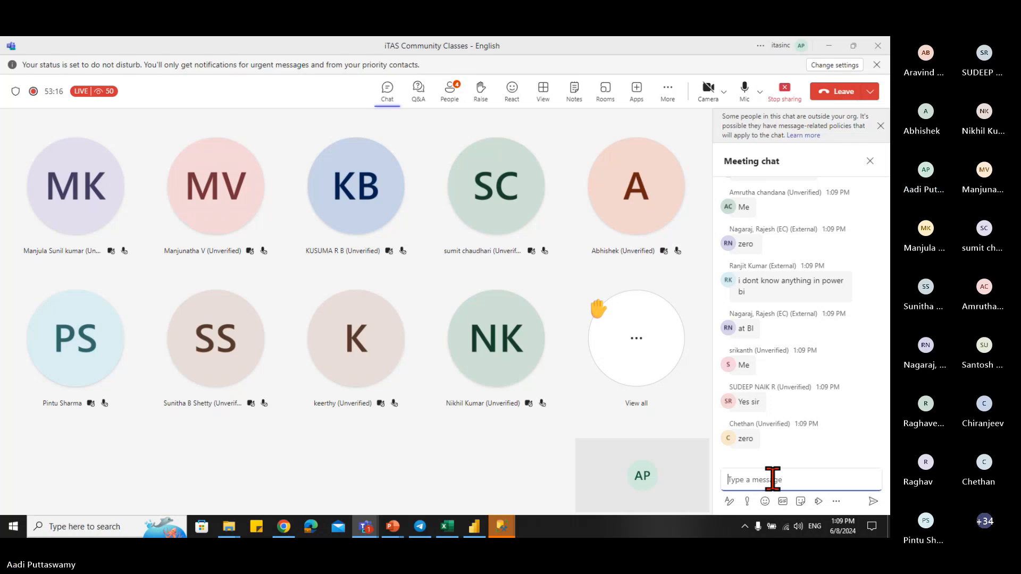
click(450, 91)
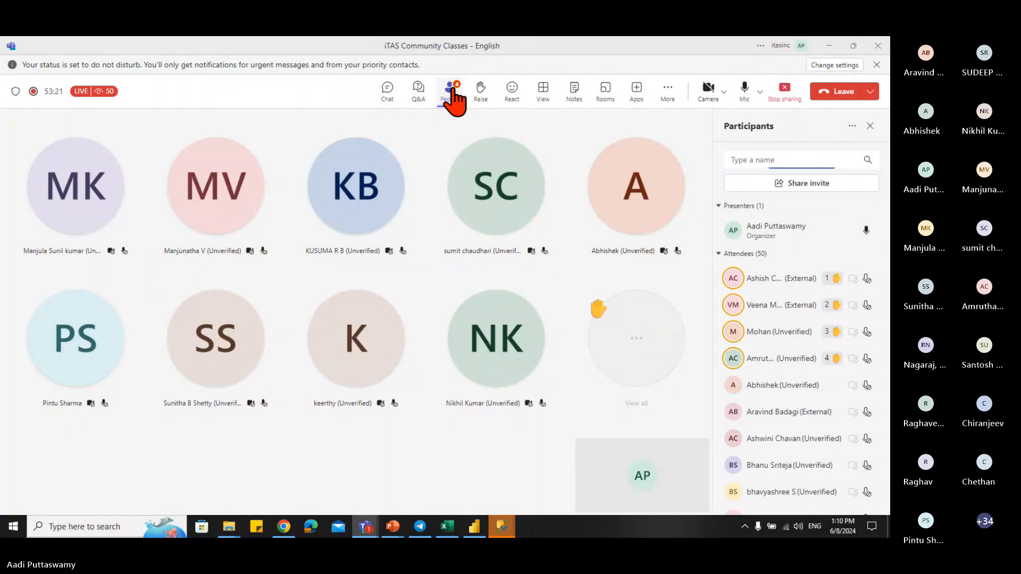
click(451, 92)
click(387, 90)
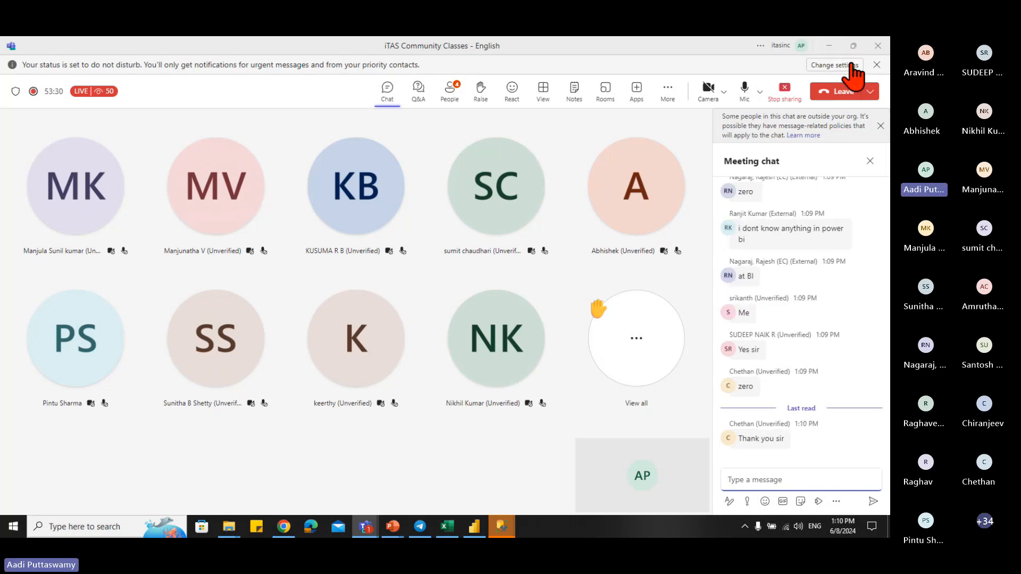
click(830, 46)
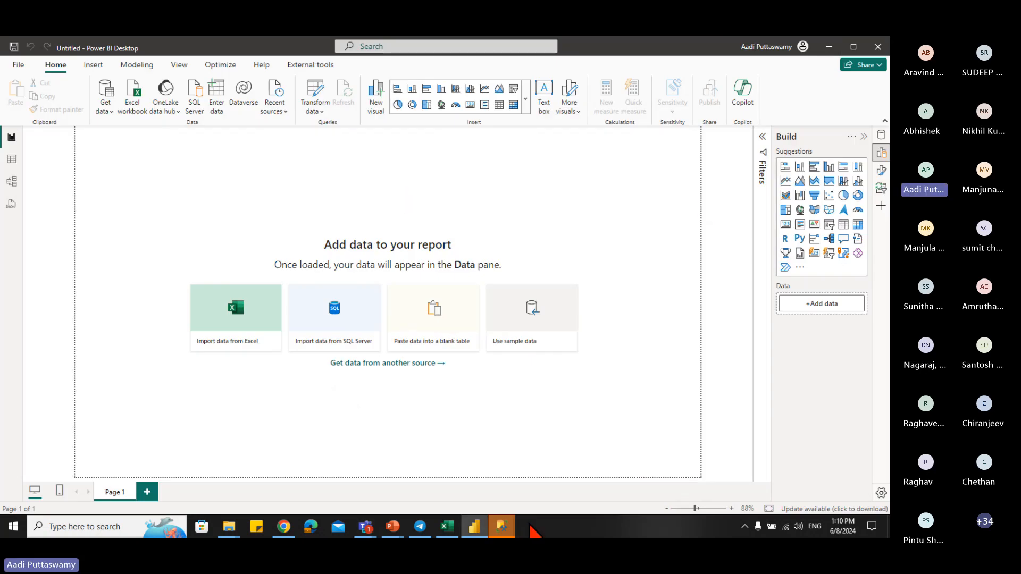
- Switch to SQL Server Management Studio to view its server connection dialog, and return to Power BI Desktop
mouse_move(502, 526)
click(542, 494)
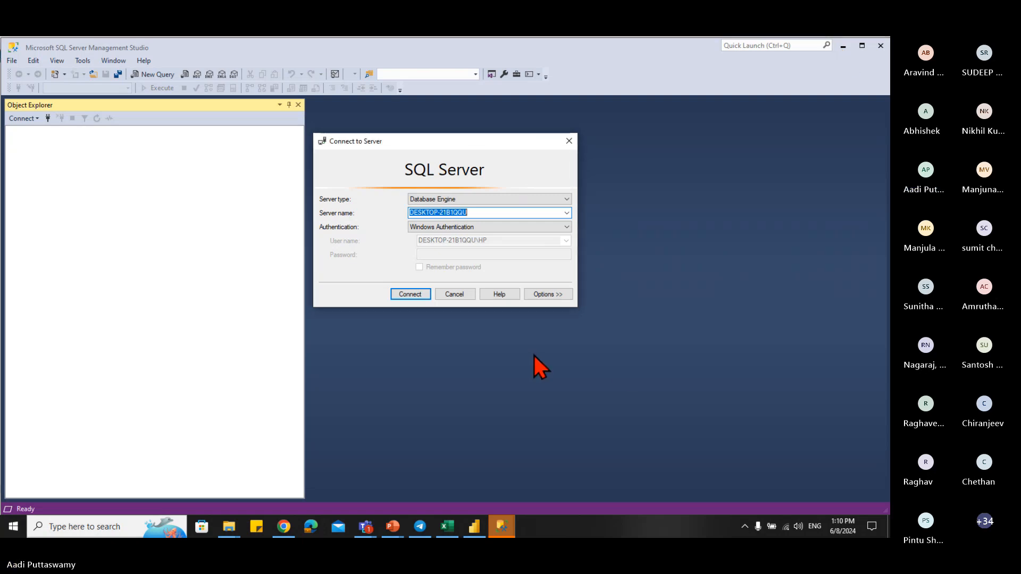
click(473, 528)
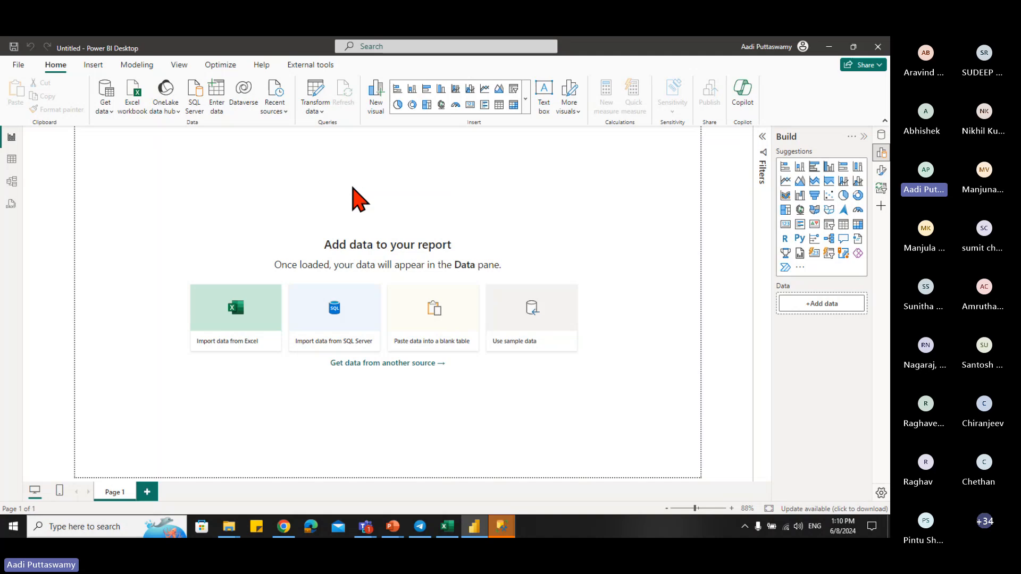
- Switch to the Excel workbook, look at its Get Data options beside those of Power BI Desktop, and return to Power BI Desktop
click(446, 528)
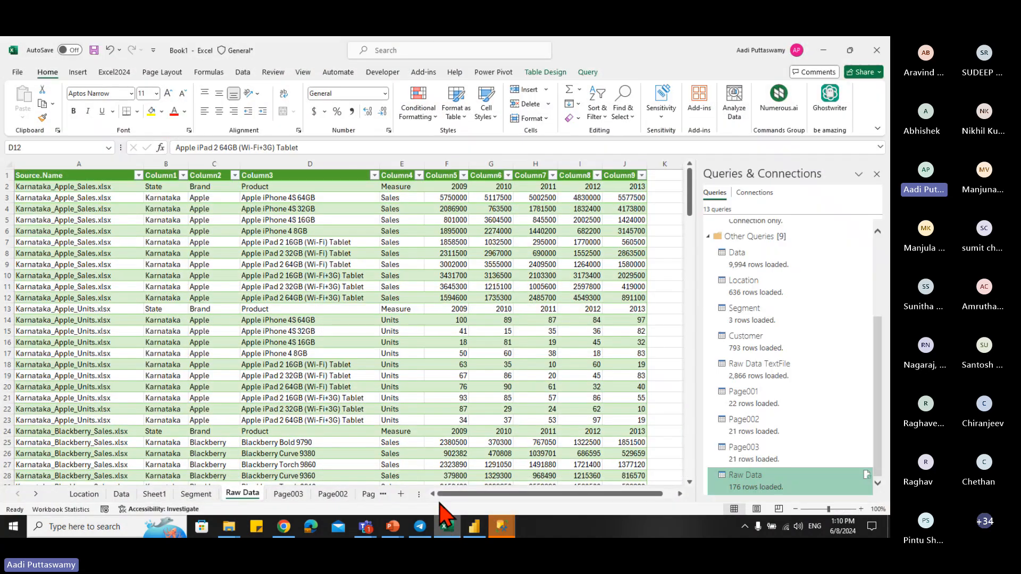
click(279, 319)
key(alt+Tab)
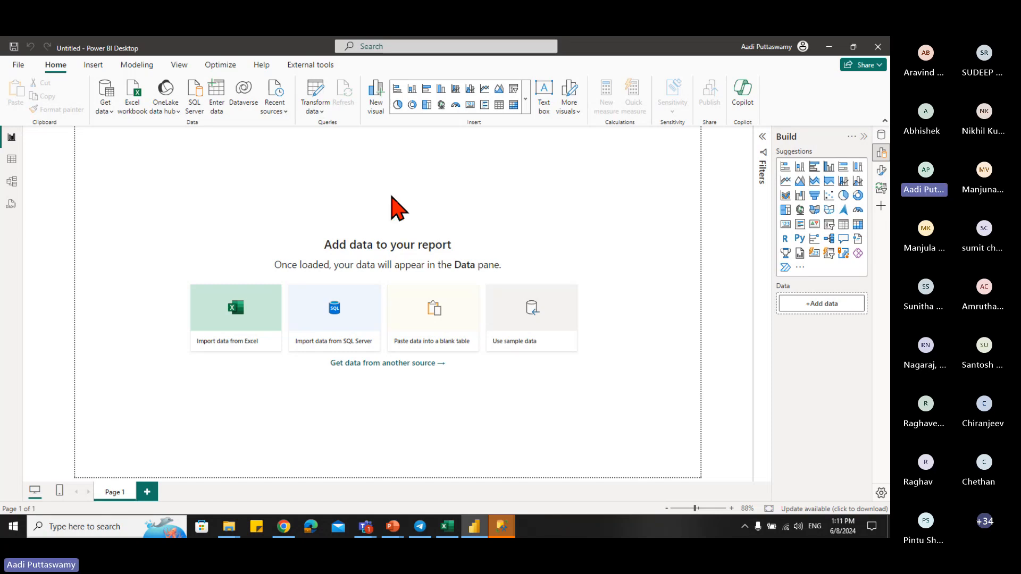
click(453, 532)
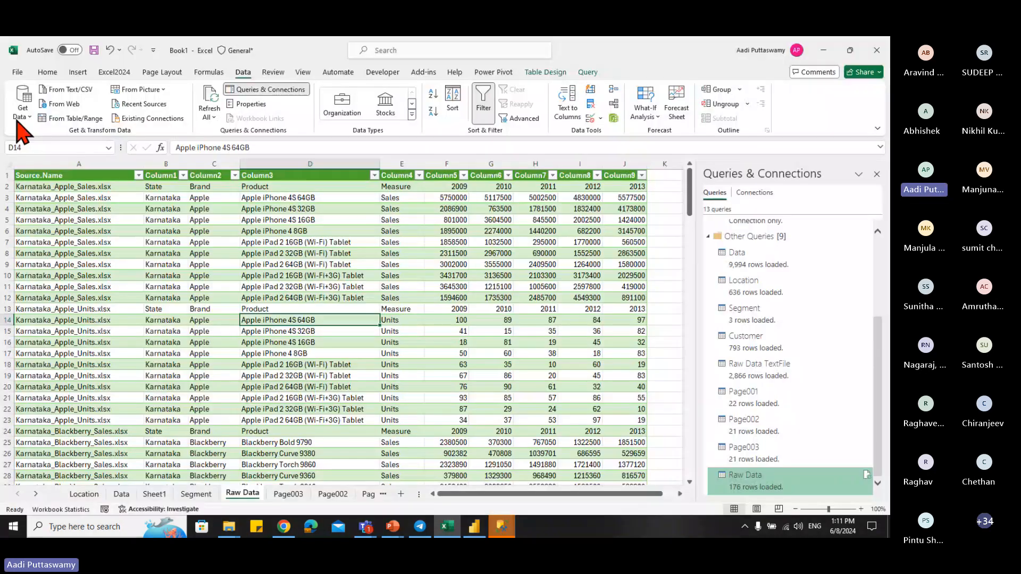
click(23, 109)
click(319, 261)
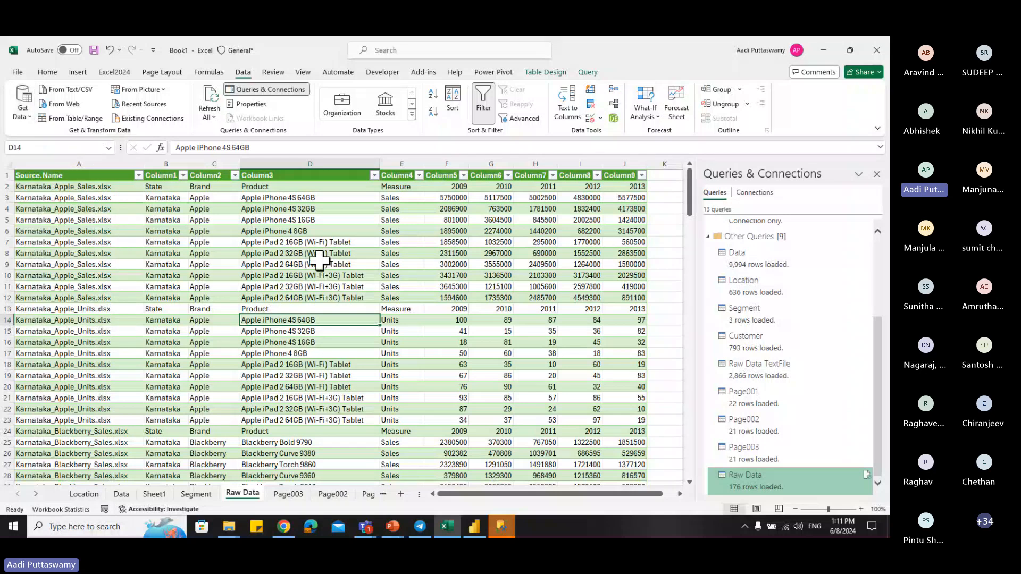
key(alt+Tab)
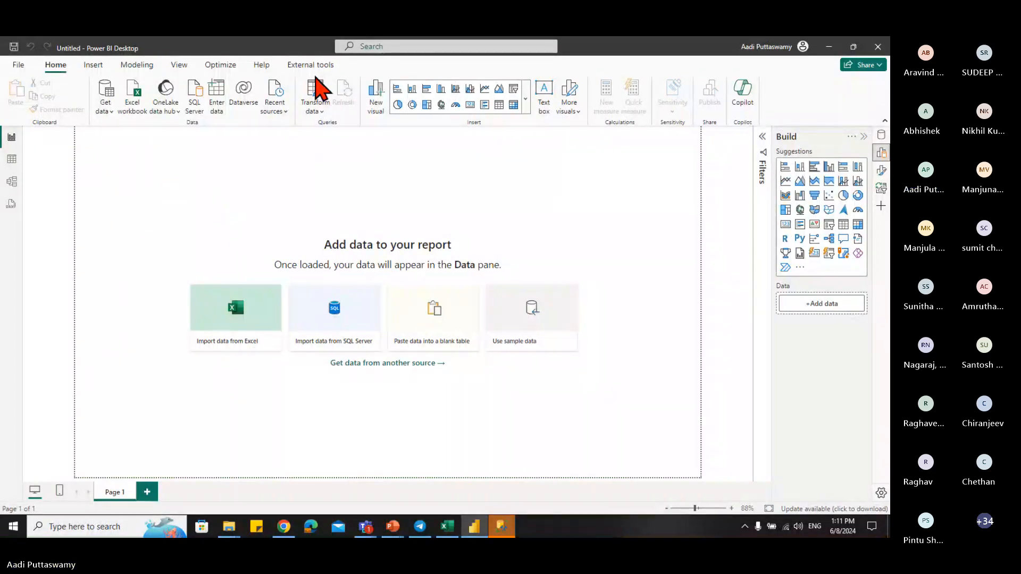
- Start an Excel workbook import and browse to F:\IDrive\iTAS Webinars\English\Career Accelerator in Data Analytics & Reporting\Data for Workshop\01. Data Sources
click(105, 112)
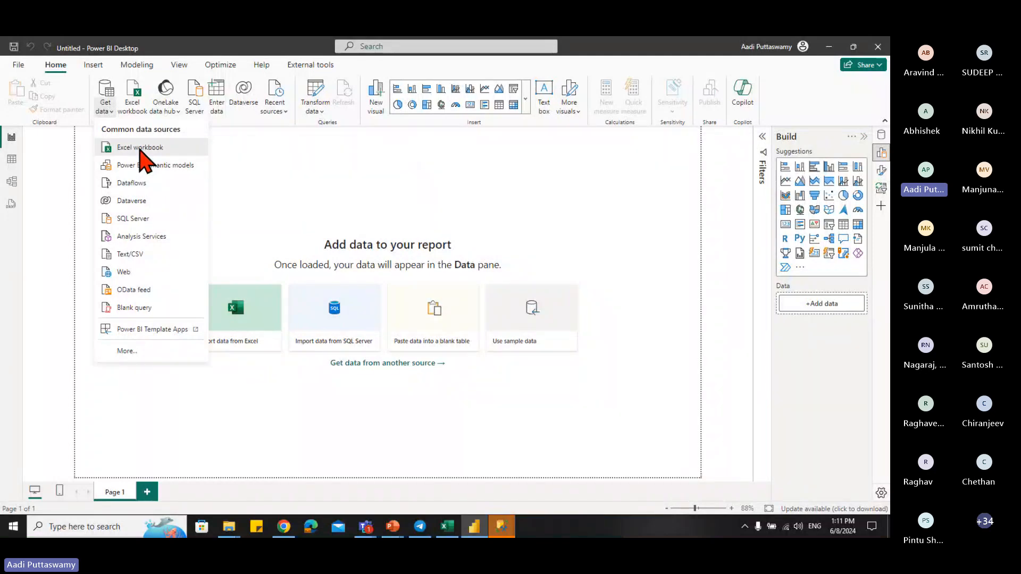
click(139, 150)
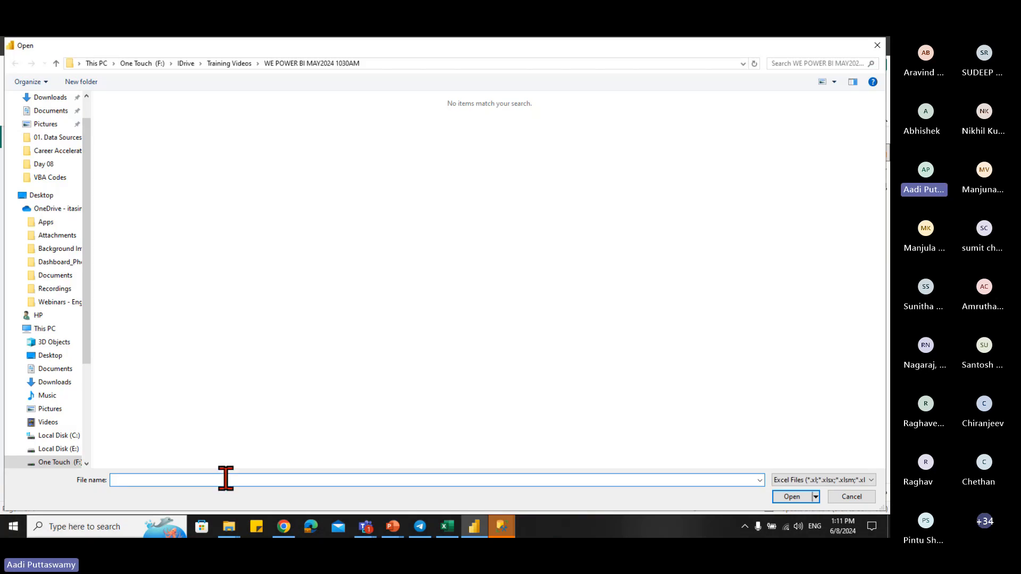
text("F:\IDrive\iTAS Webinars\English\Career Accelerator in Data Analytics & Reporting\Data for Workshop\01. Data Sources\New folder\Karnataka_Motorola_Sales.xlsx")
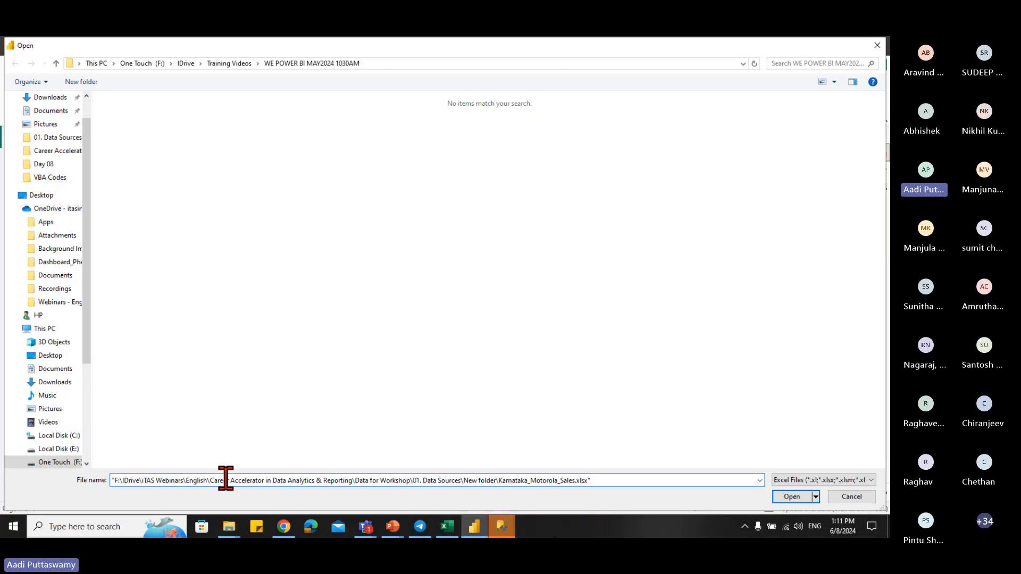
drag(618, 481, 463, 481)
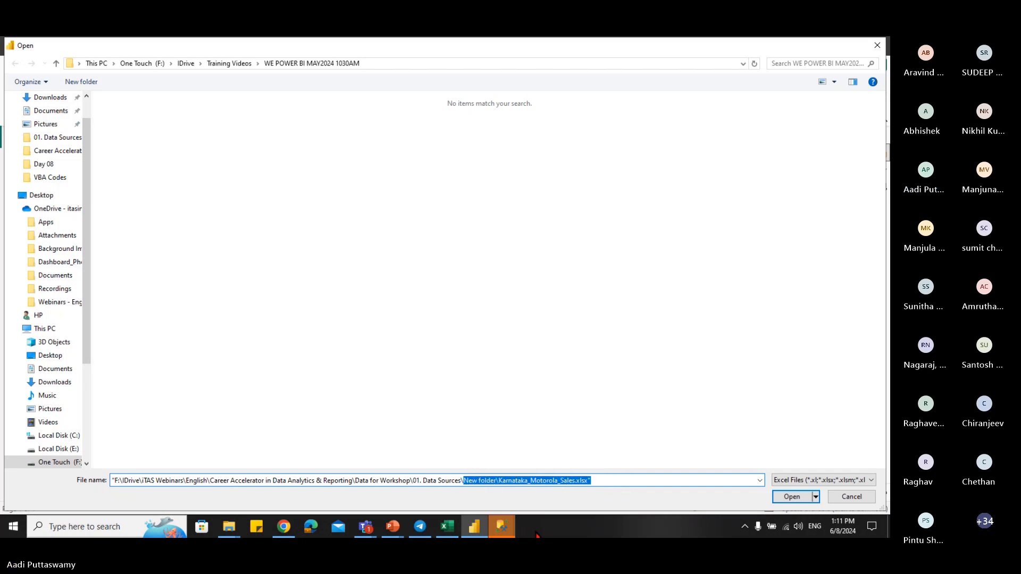
key(BackSpace)
key(BackSpace)
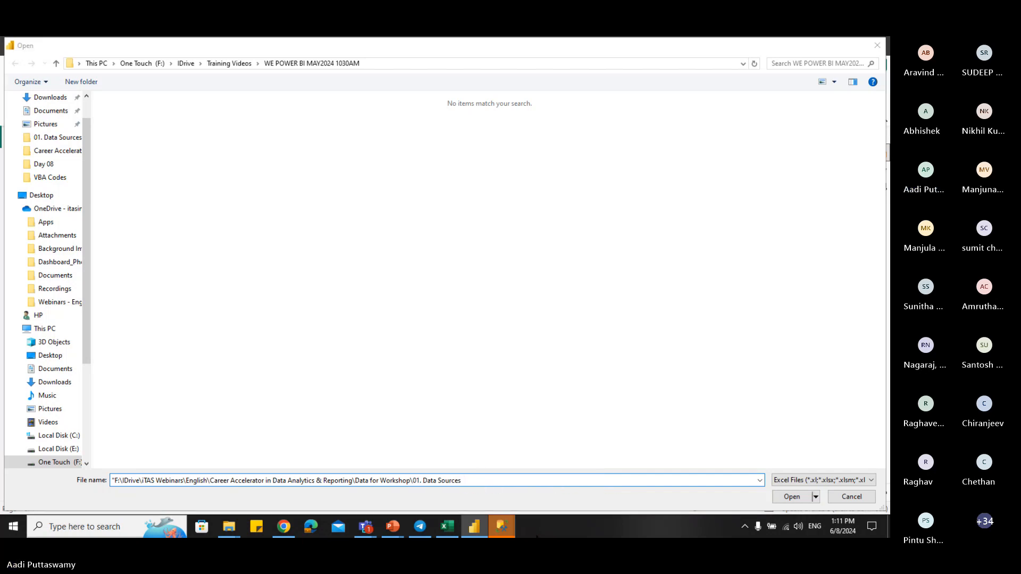
key(Return)
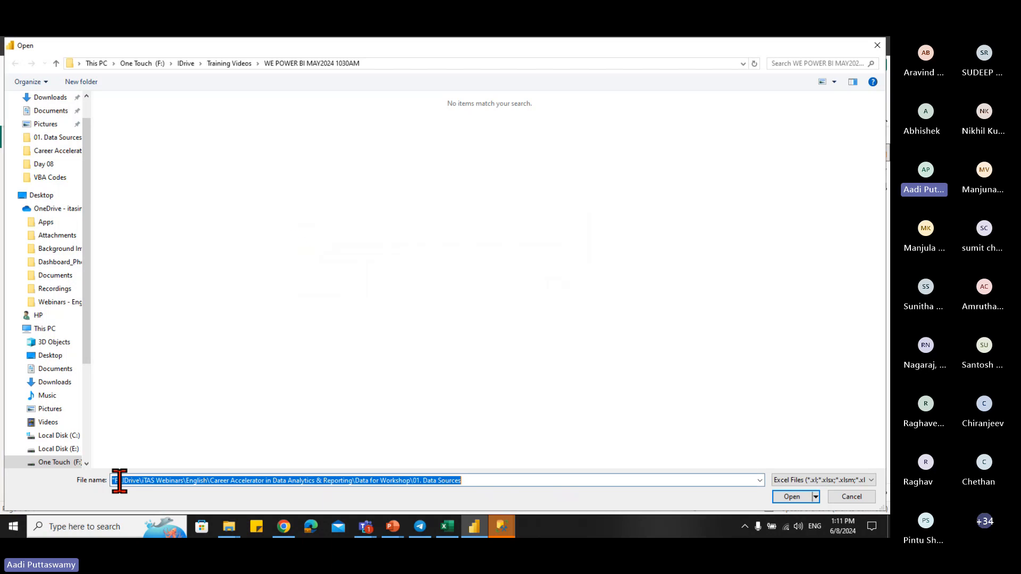
key(Home)
key(Delete)
key(Return)
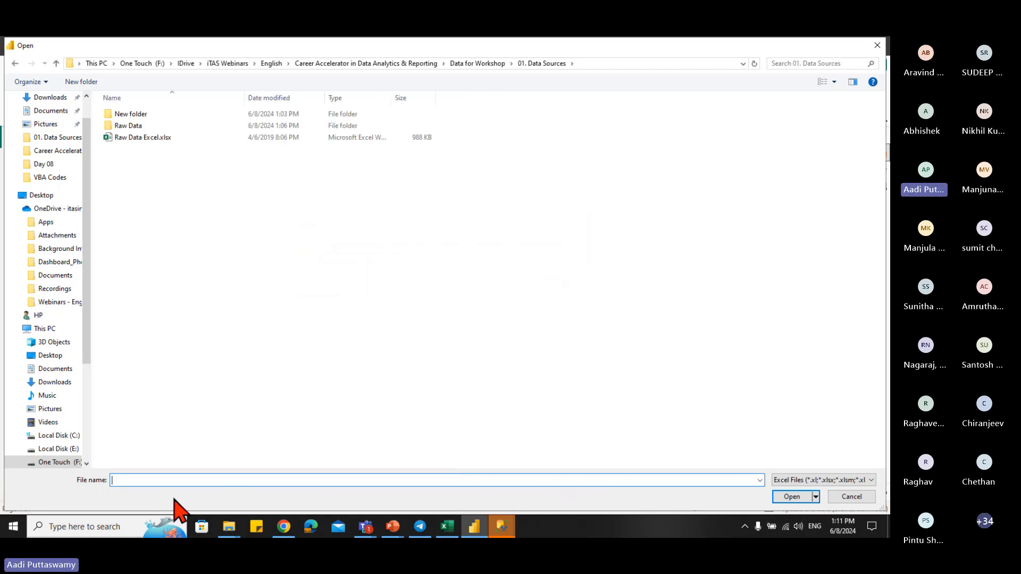
- Open Raw Data Excel.xlsx and load its Data and Location tables into the report
click(161, 138)
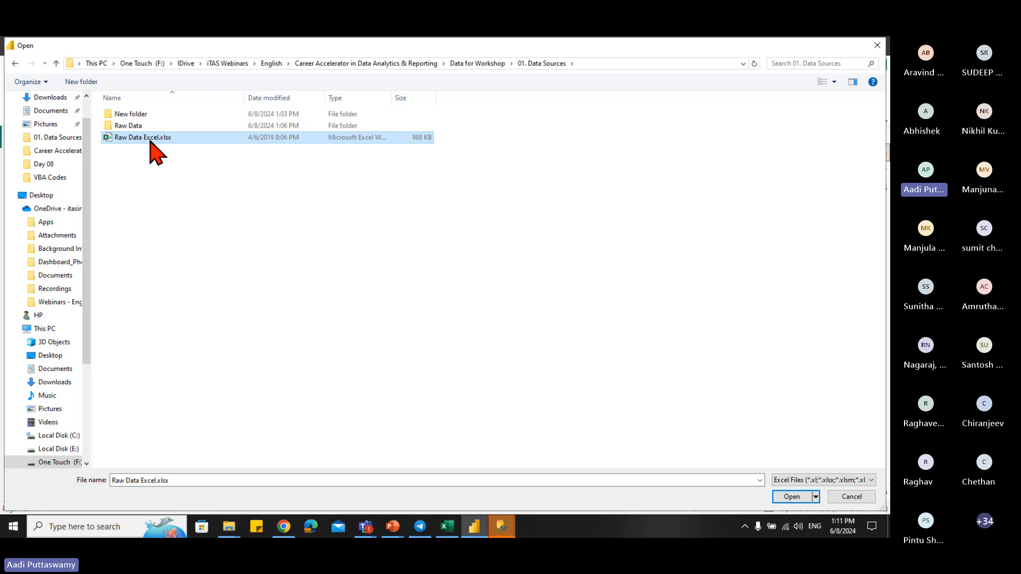
click(792, 496)
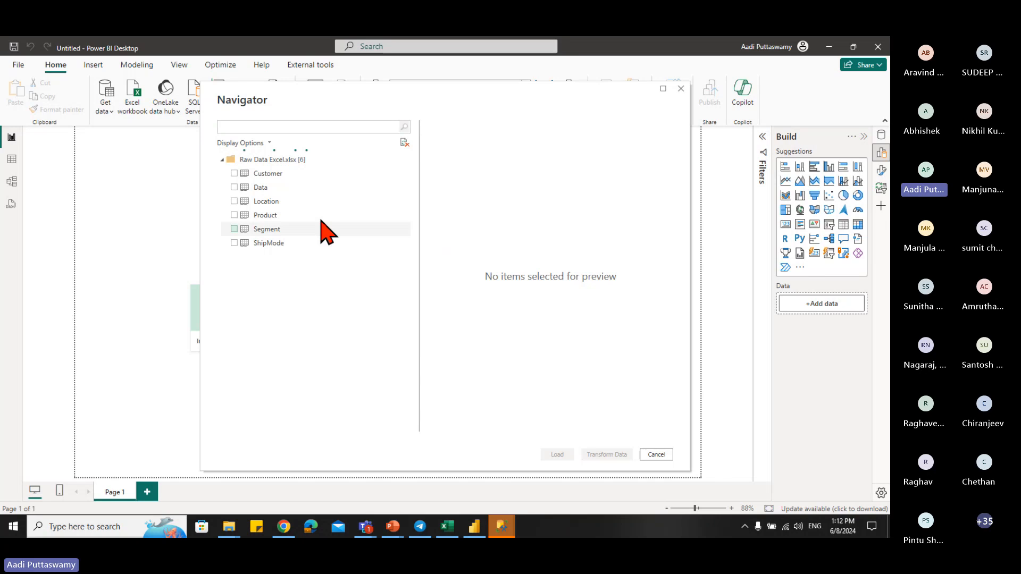
click(234, 188)
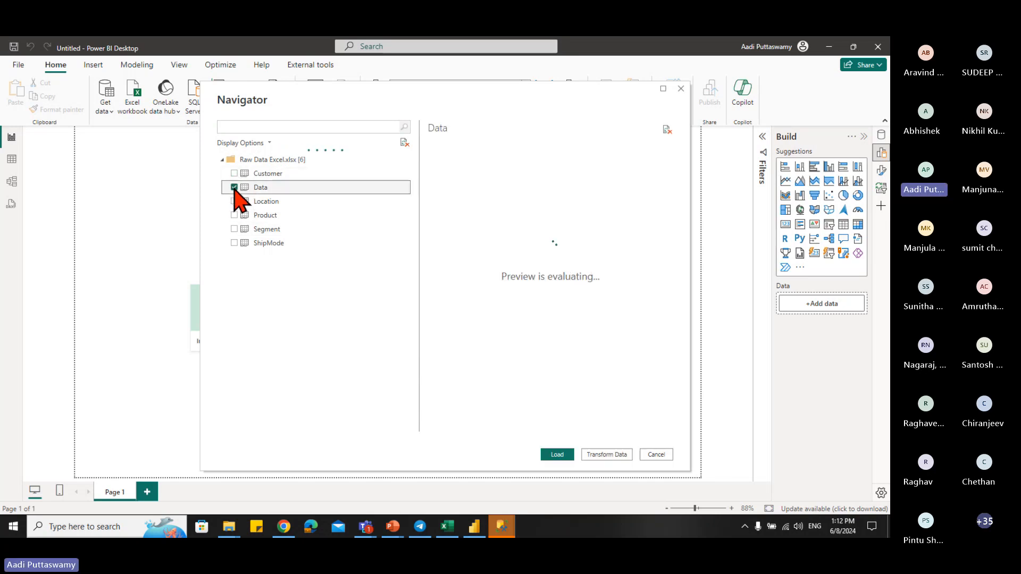
click(234, 201)
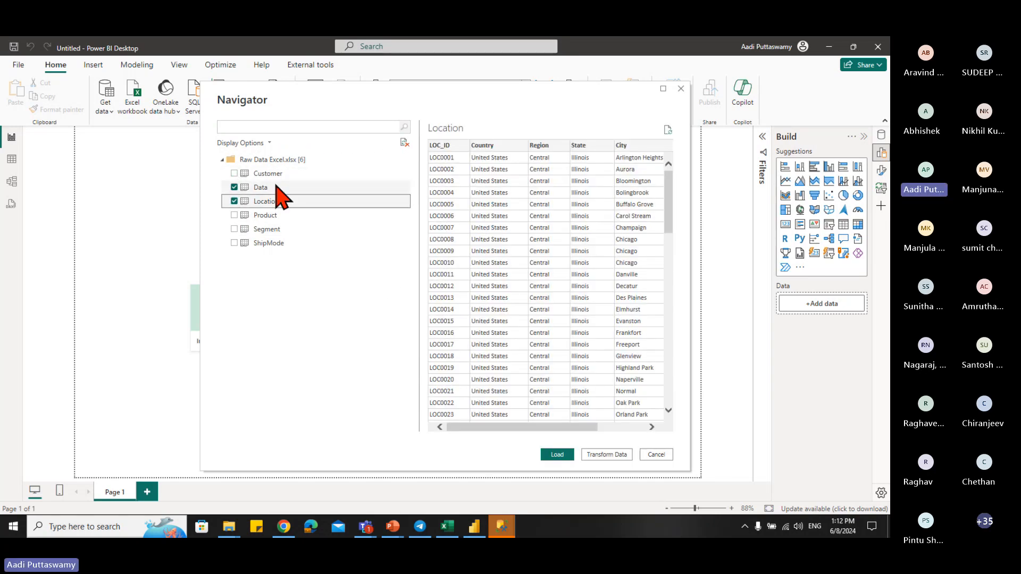
click(562, 456)
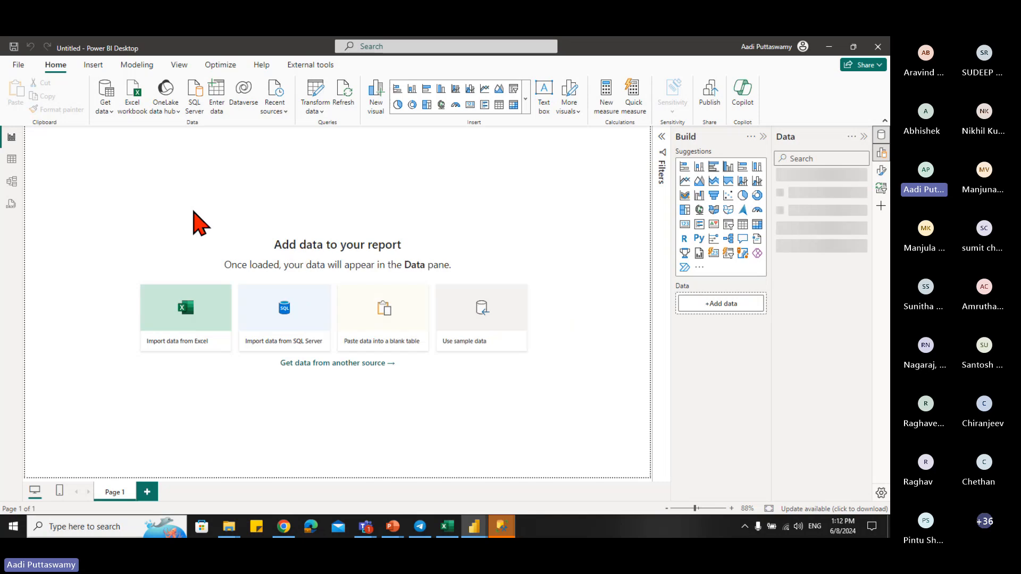
- View the rows of the loaded Data and Location tables in Table view
click(12, 159)
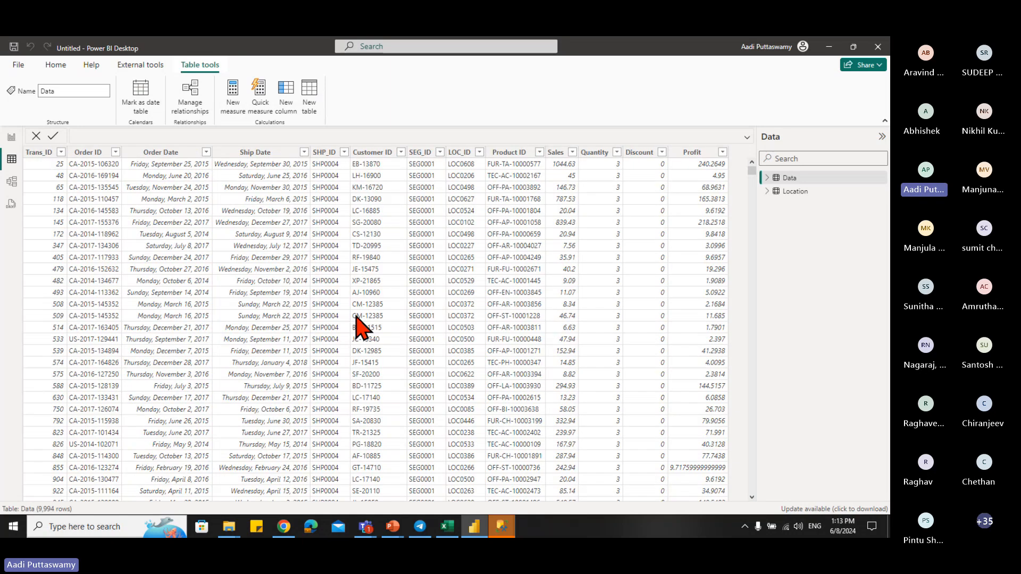
click(796, 191)
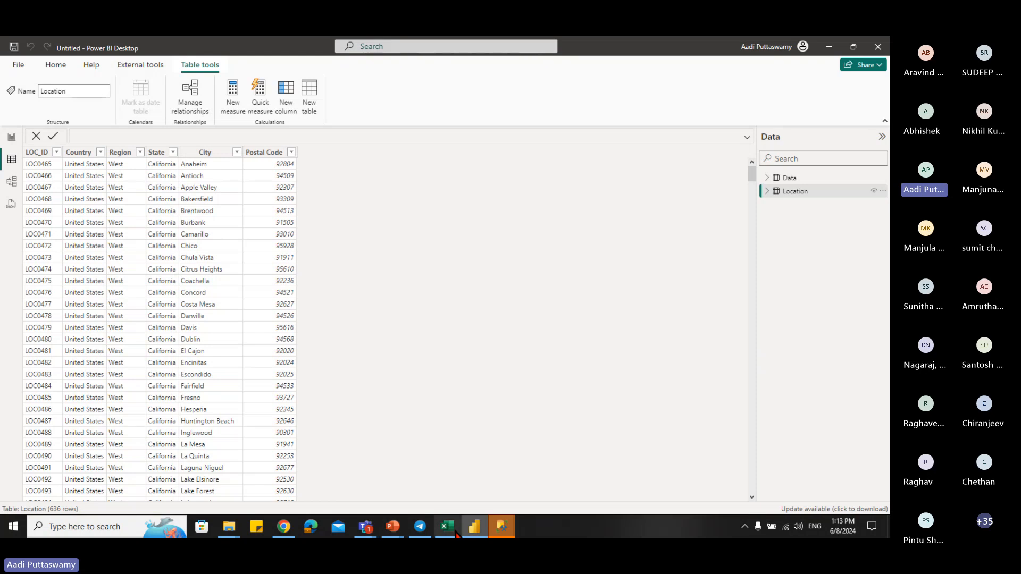
- Switch to the PowerPoint slide listing the Get Data sources, and return to Report view in Power BI Desktop
mouse_move(392, 527)
click(325, 479)
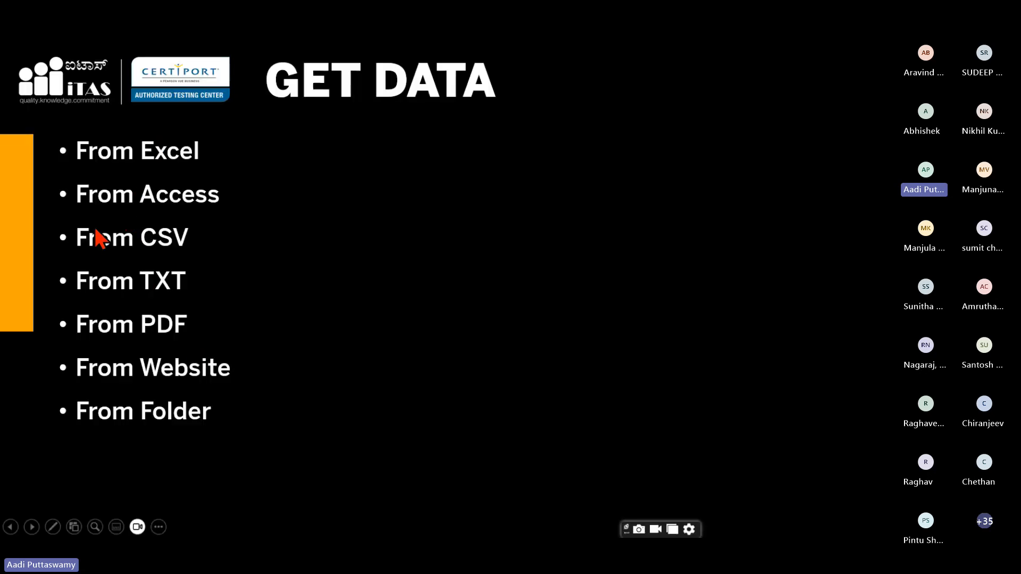
key(super+d)
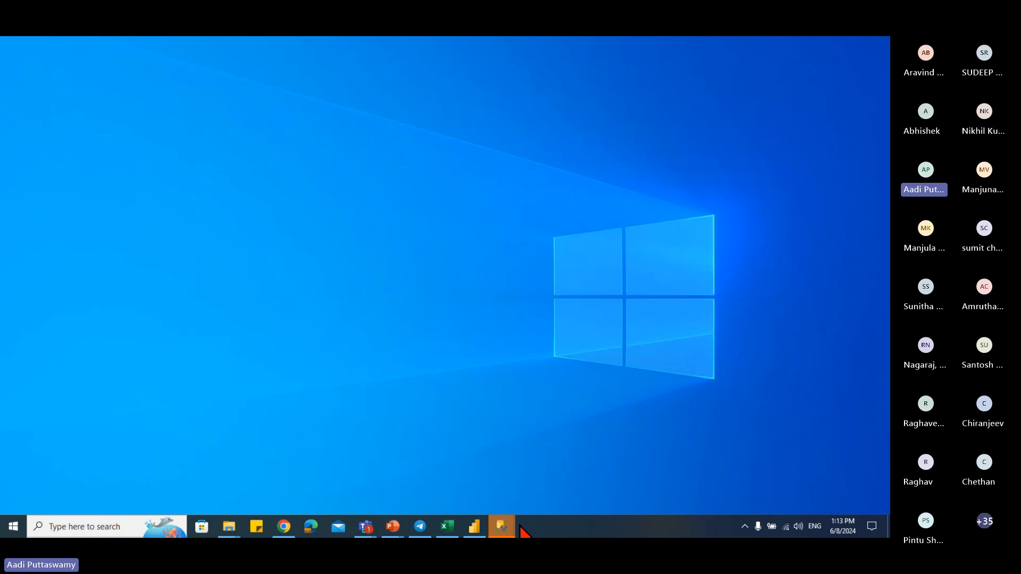
click(475, 532)
click(11, 139)
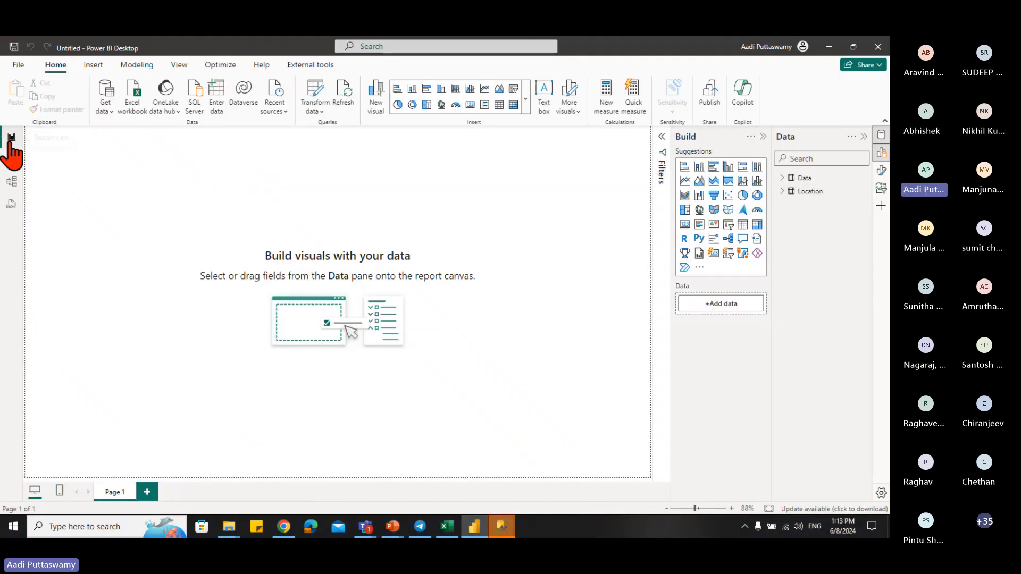
- Examine the Database and File source categories in the full Get Data list, and close it without connecting
click(104, 111)
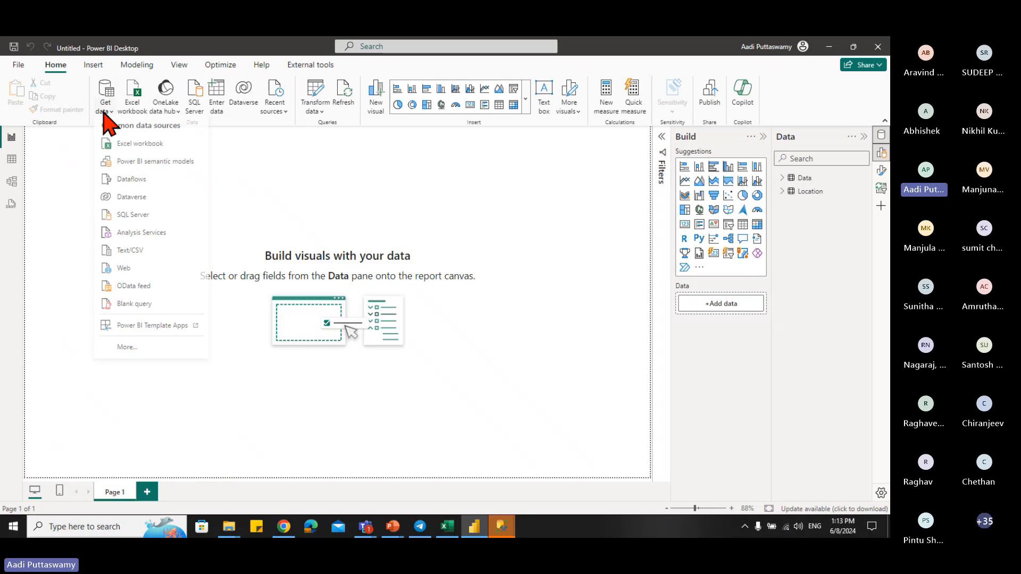
click(130, 350)
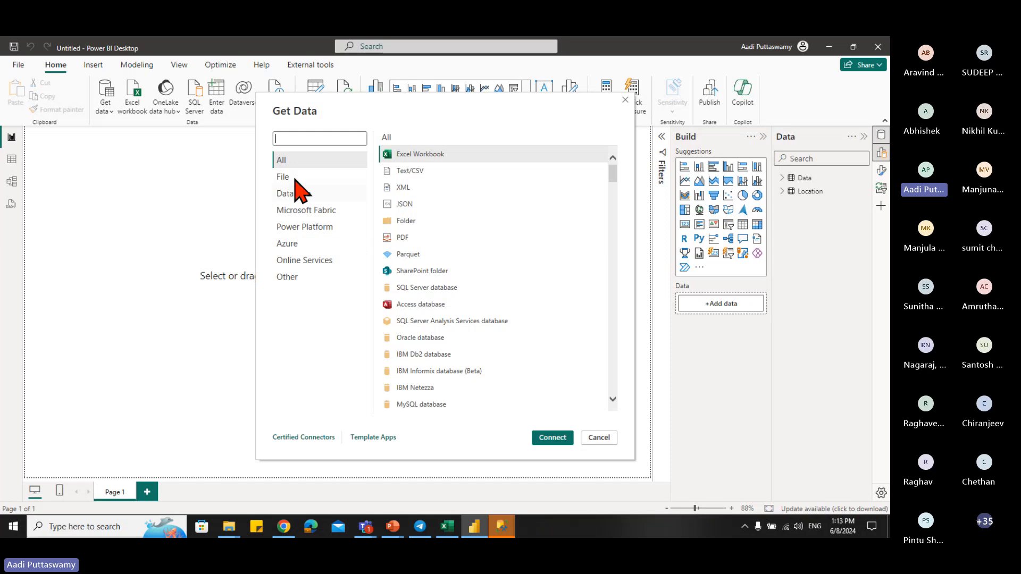
click(297, 194)
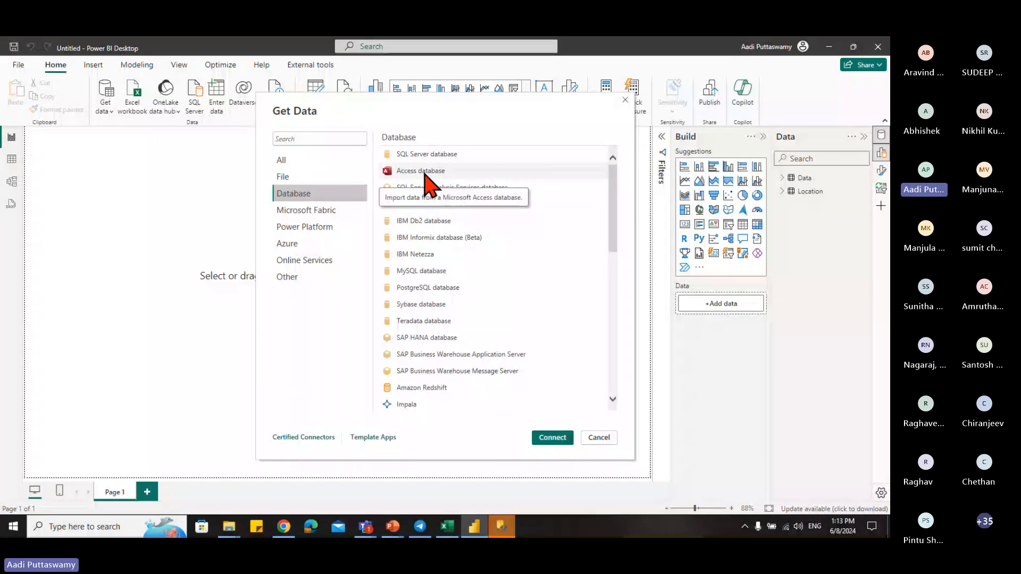
click(282, 179)
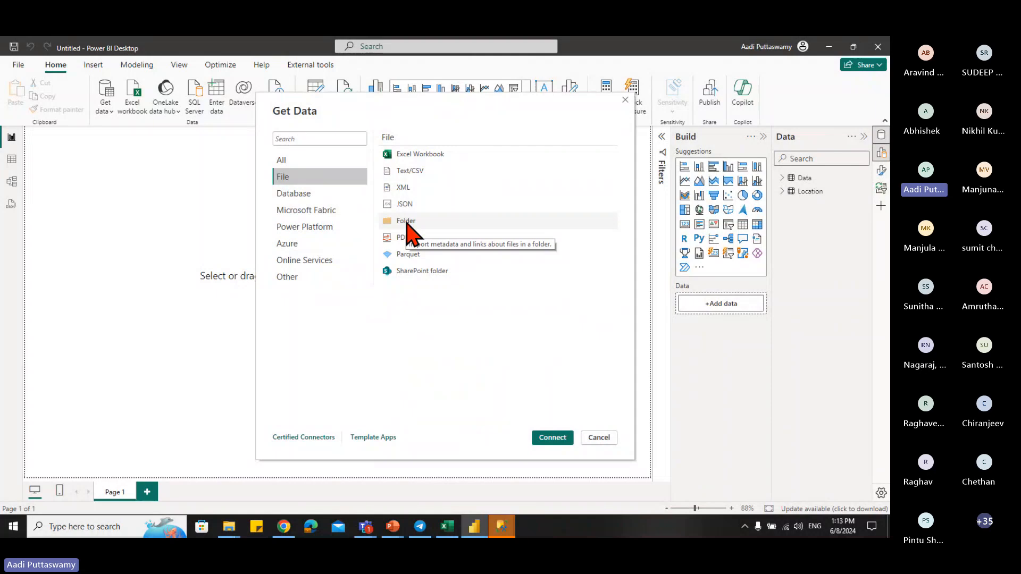
click(597, 438)
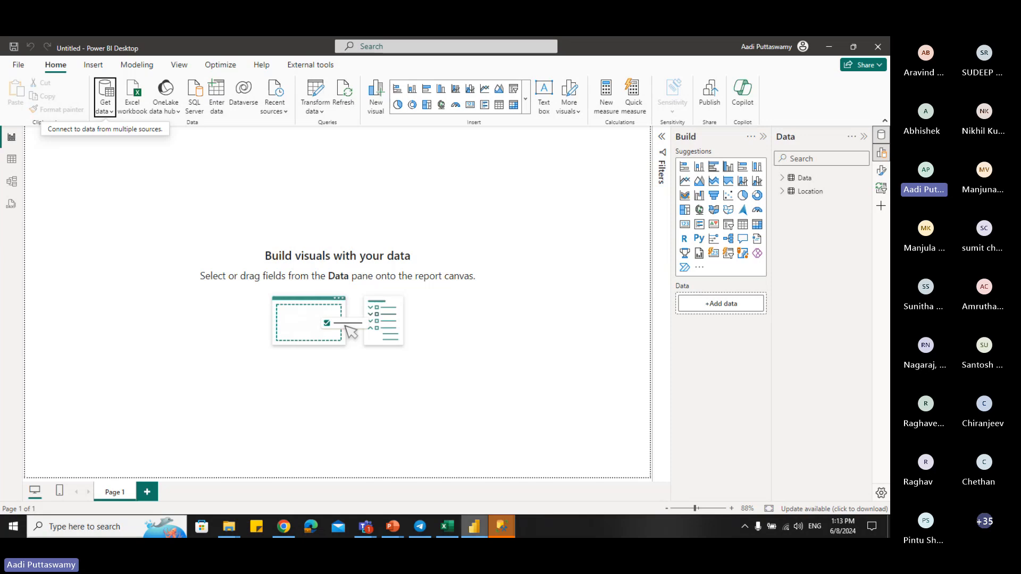
- Switch to SQL Server Management Studio and copy the server name from its Connect to Server dialog
mouse_move(501, 526)
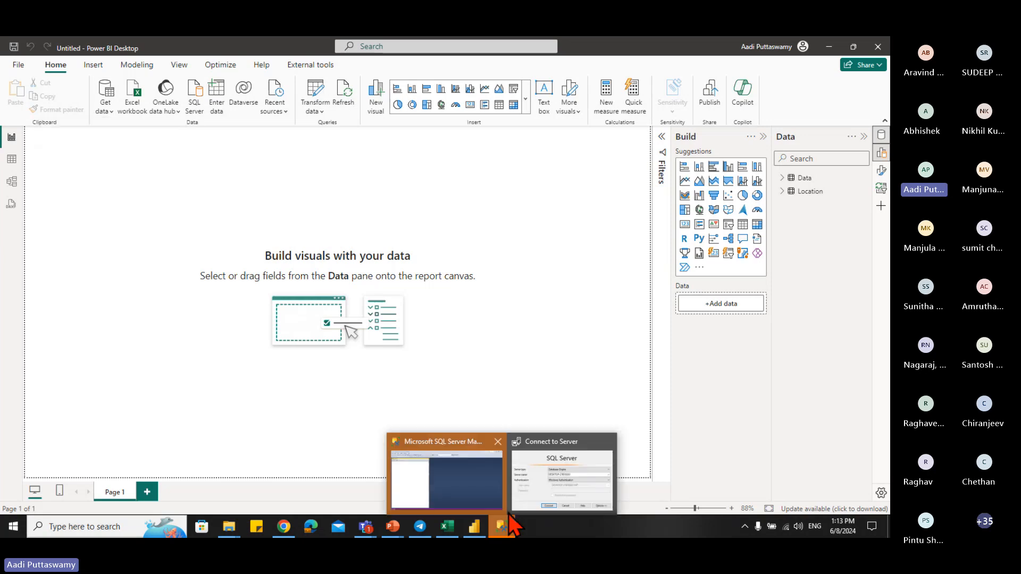
click(551, 489)
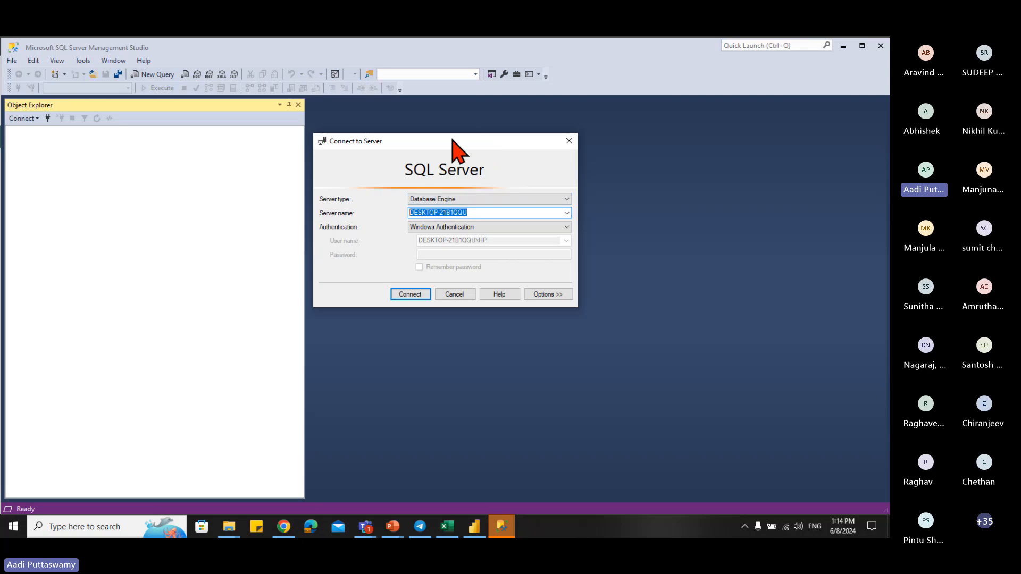
drag(453, 139, 458, 140)
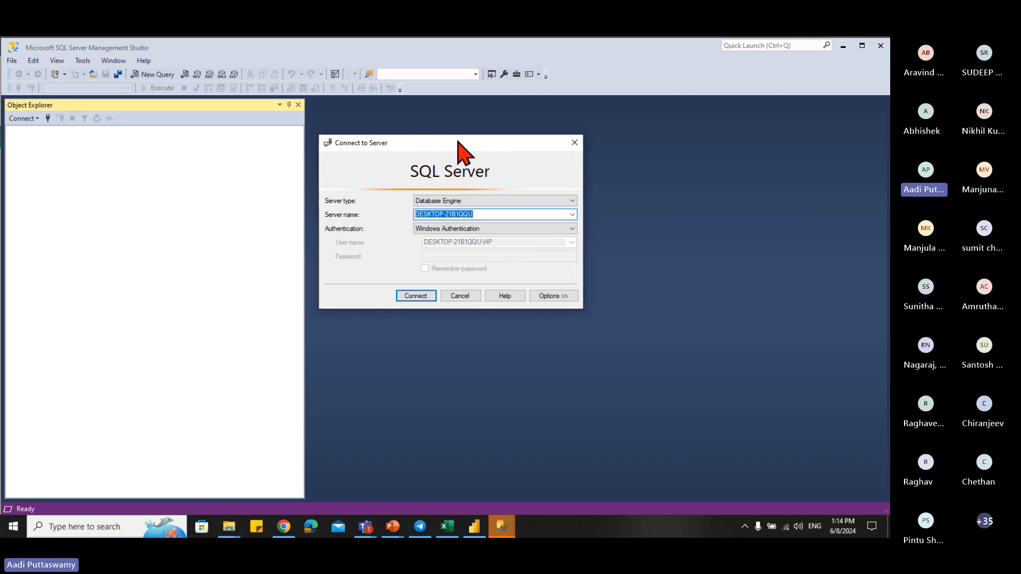
click(458, 215)
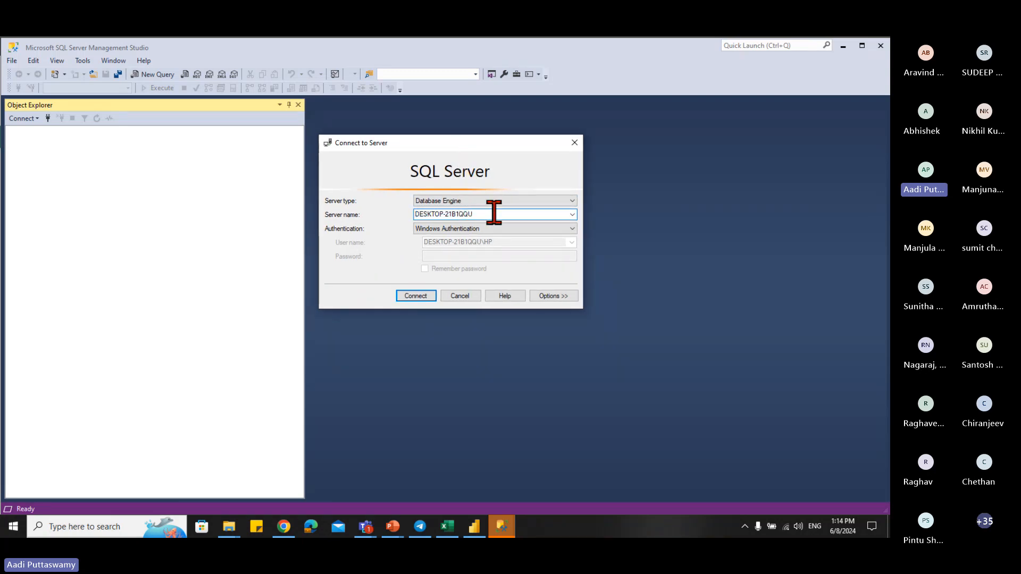
drag(494, 212, 365, 246)
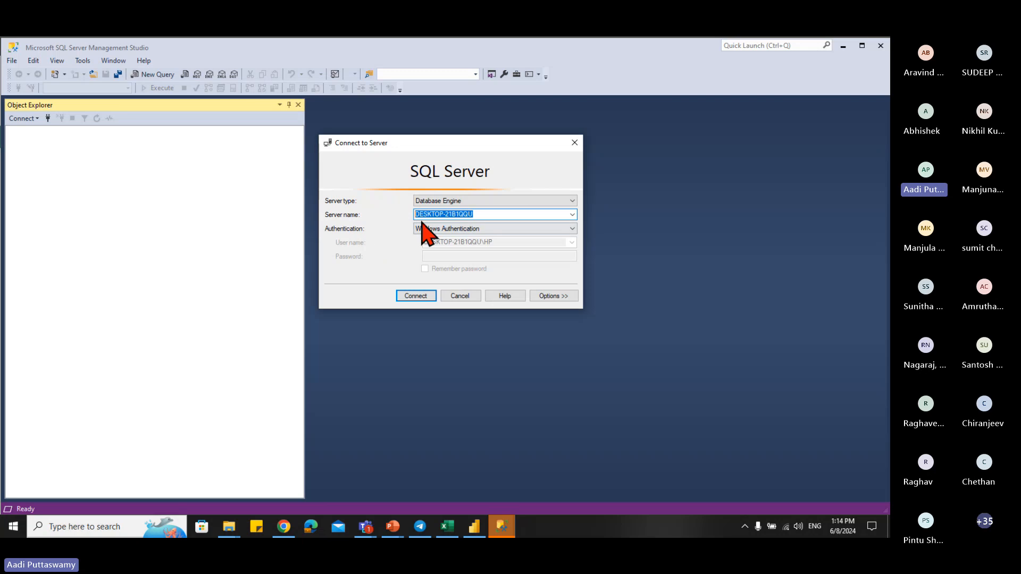
drag(481, 215, 390, 207)
key(ctrl+c)
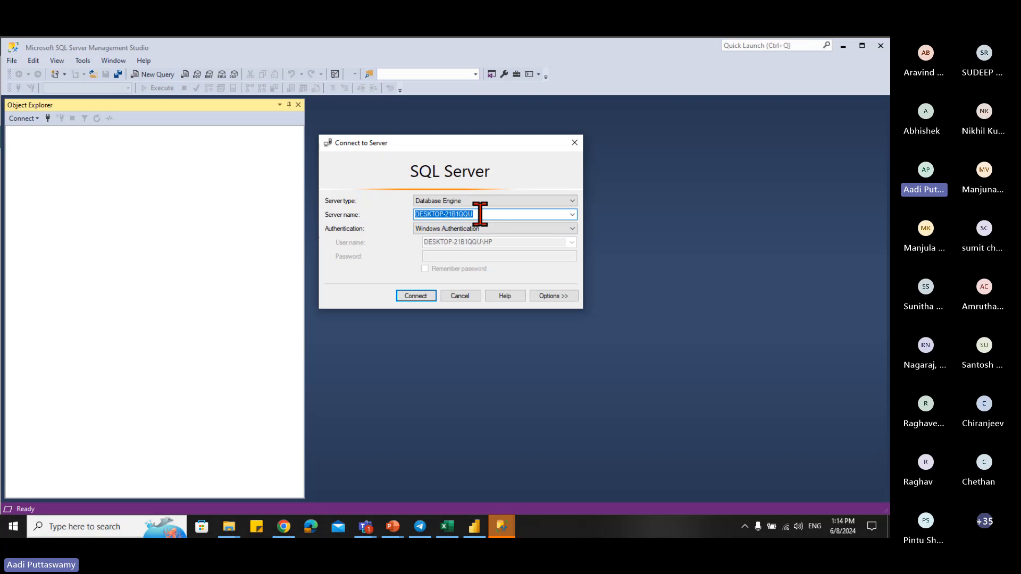
- Return to Power BI Desktop and start a connection to a SQL Server database from the full Get Data list
mouse_move(455, 529)
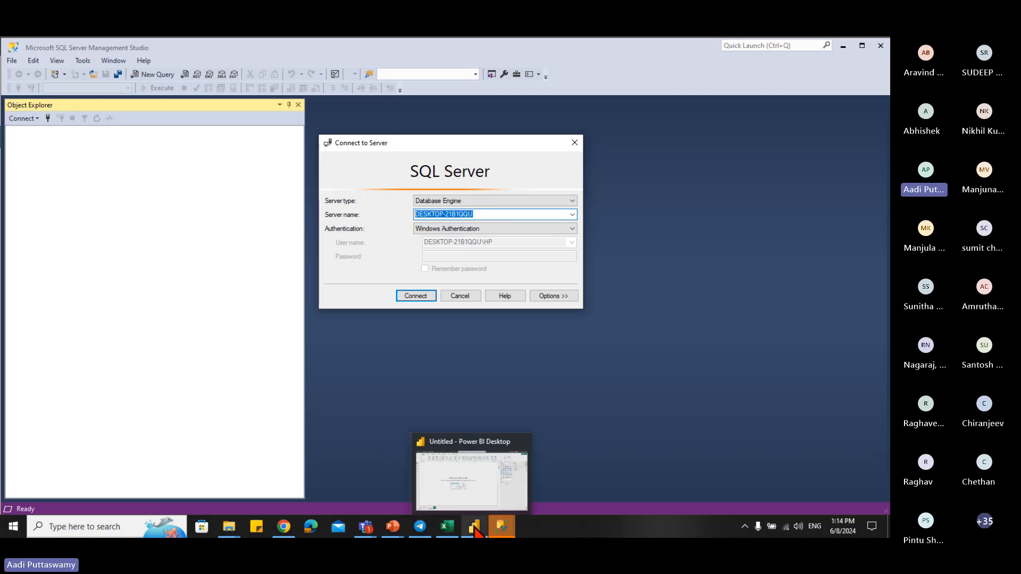
click(473, 497)
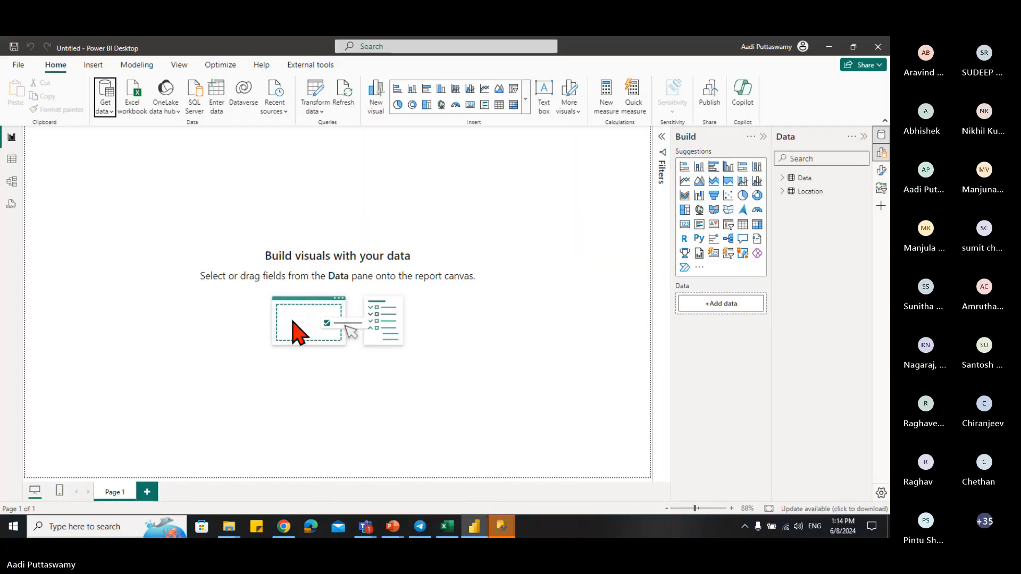
click(110, 118)
click(139, 351)
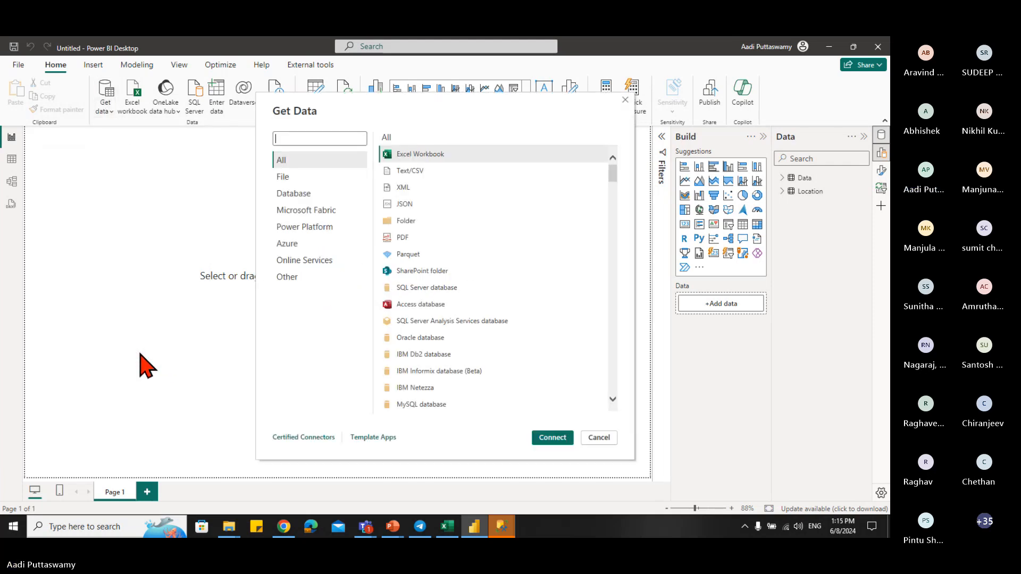
click(310, 196)
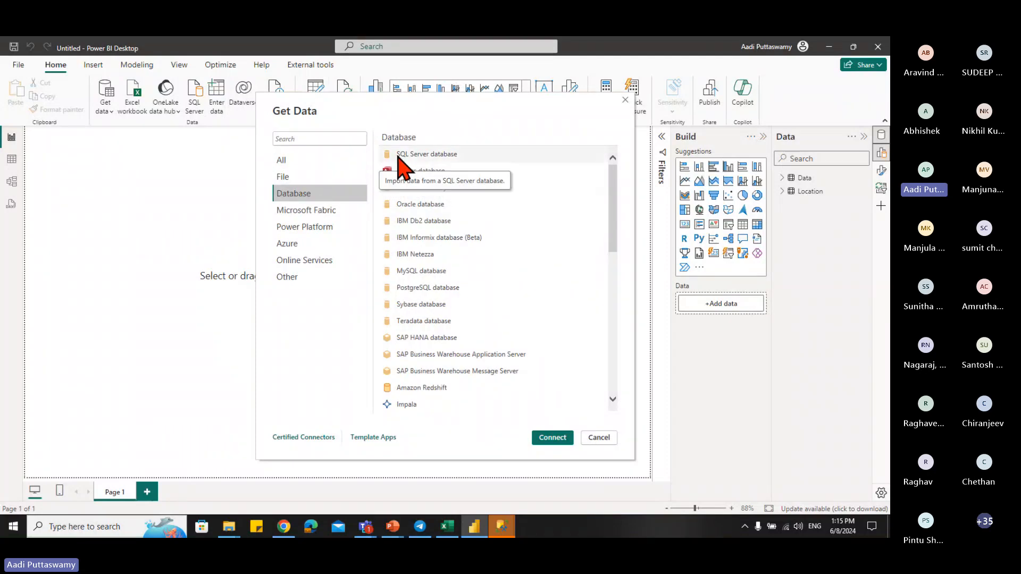
click(426, 154)
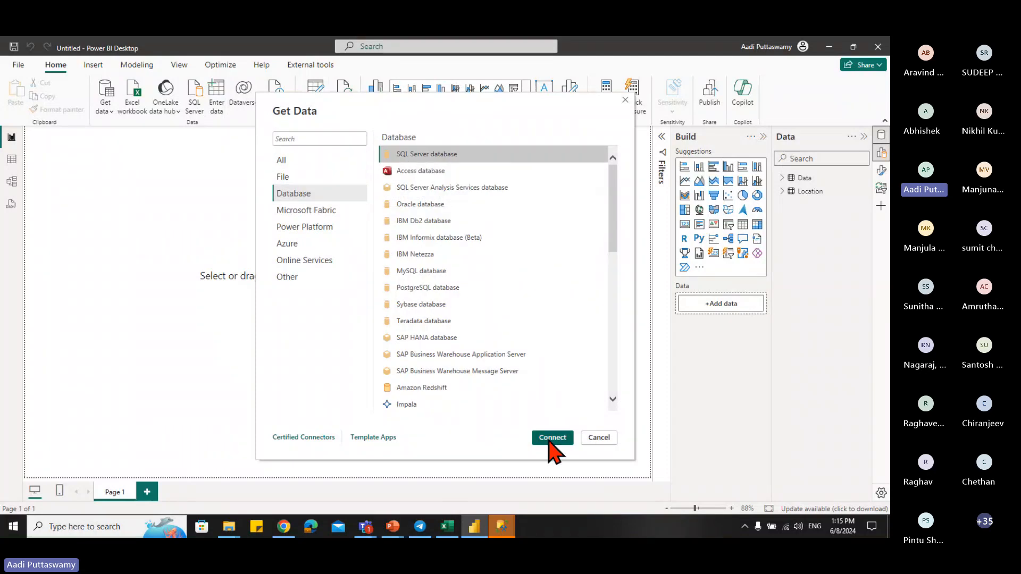
click(553, 437)
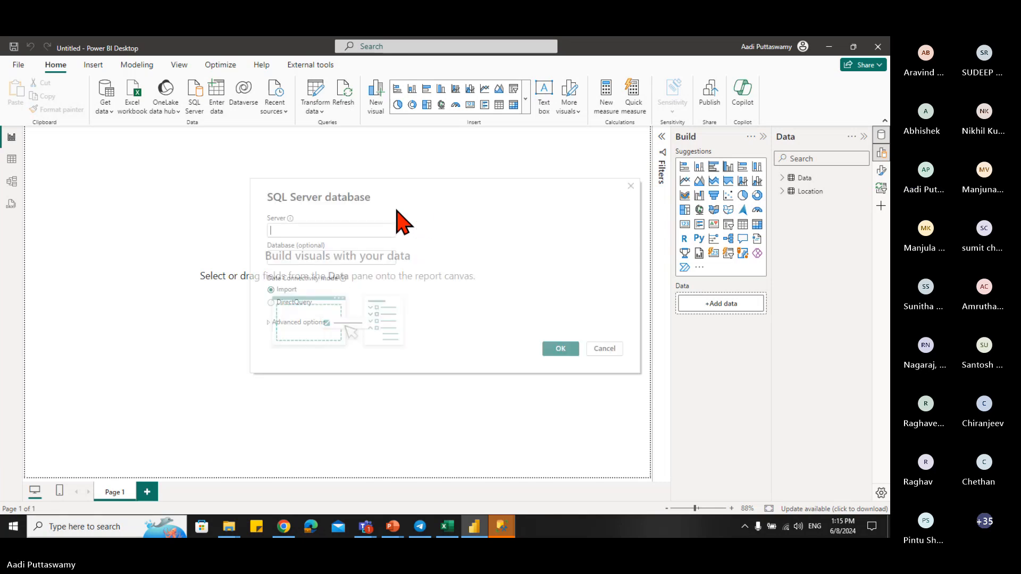
- Paste the copied server name DESKTOP-21B1QQU as the server and connect without specifying a database
click(333, 227)
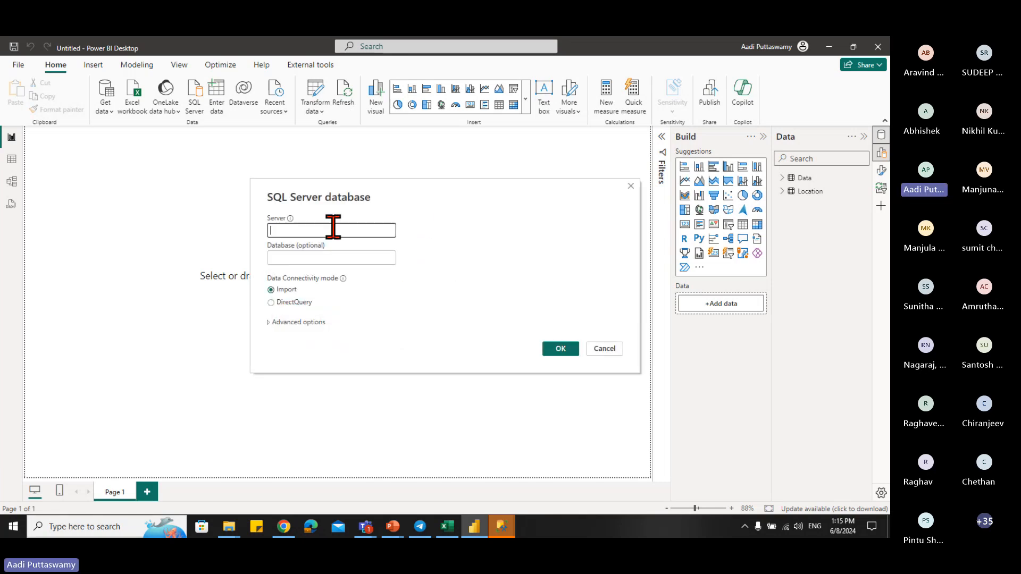
key(ctrl+v)
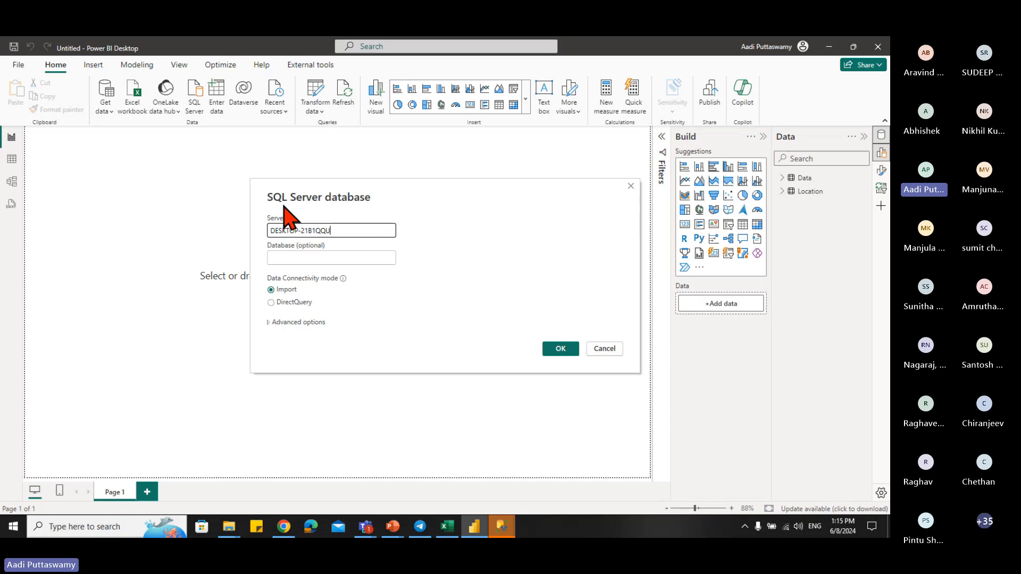
click(557, 353)
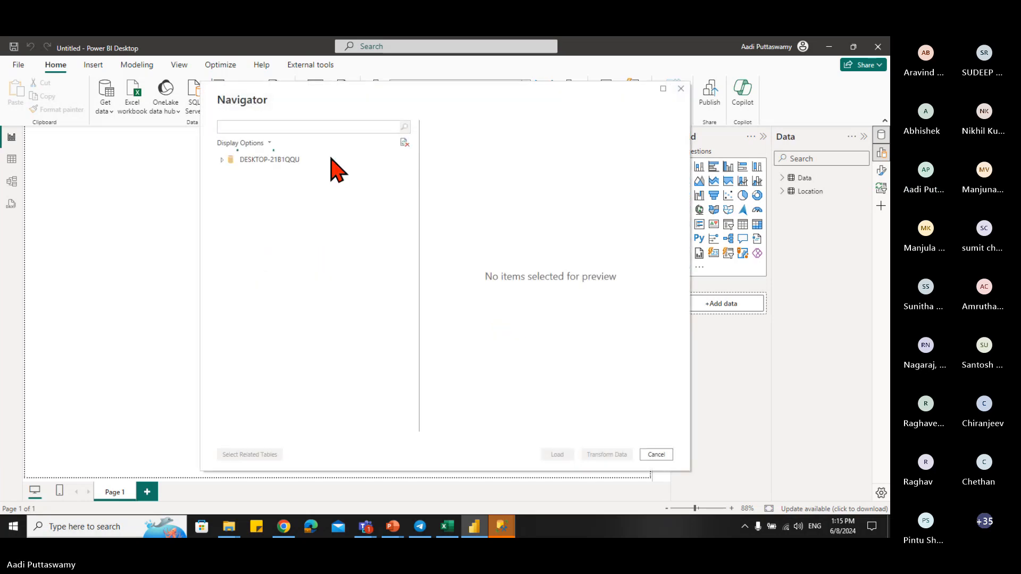
- Load the Orders table from the DB_DA_JULY2023 database into the report and switch to Table view
click(223, 160)
click(226, 173)
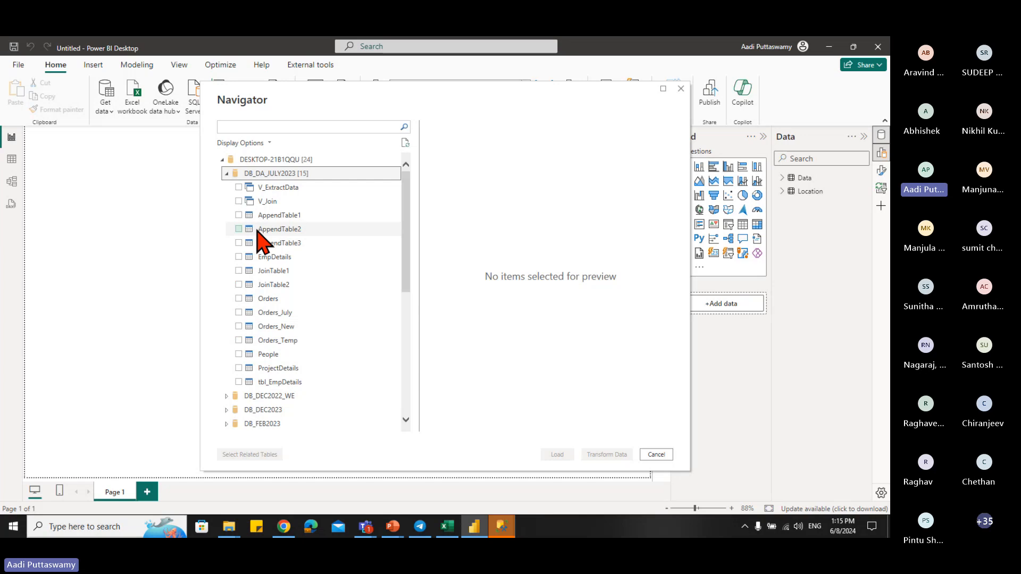
click(226, 173)
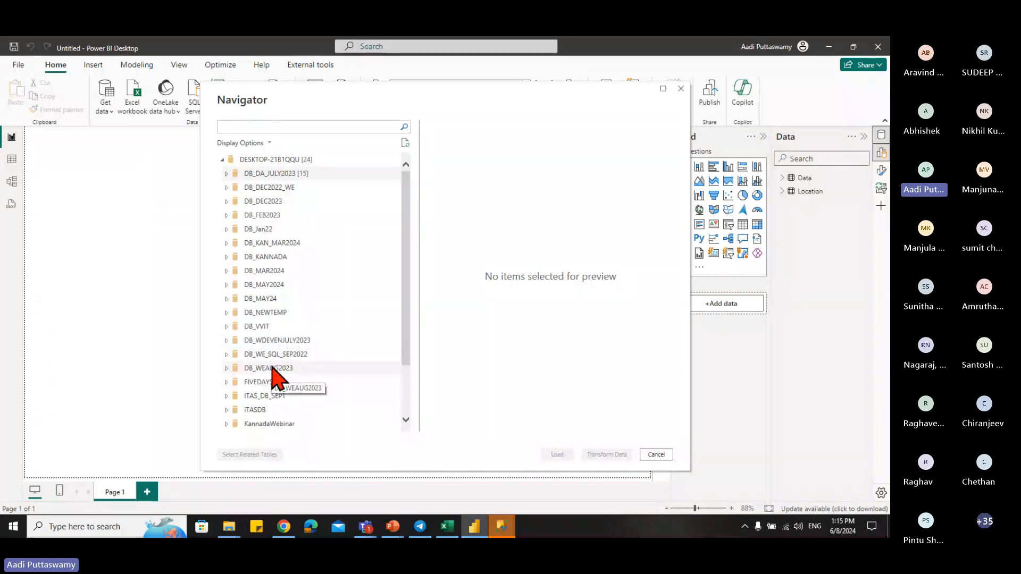
click(227, 174)
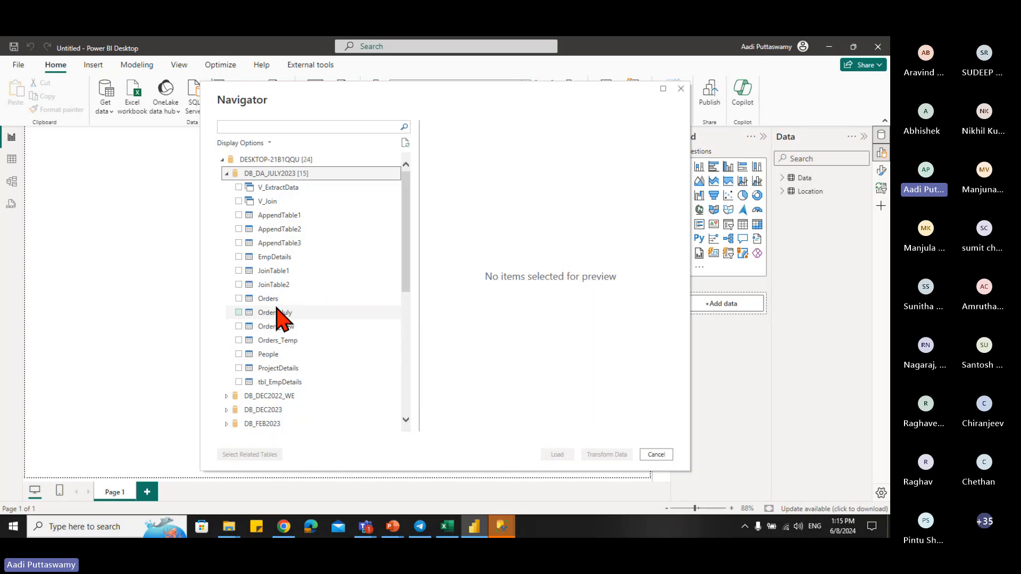
click(242, 299)
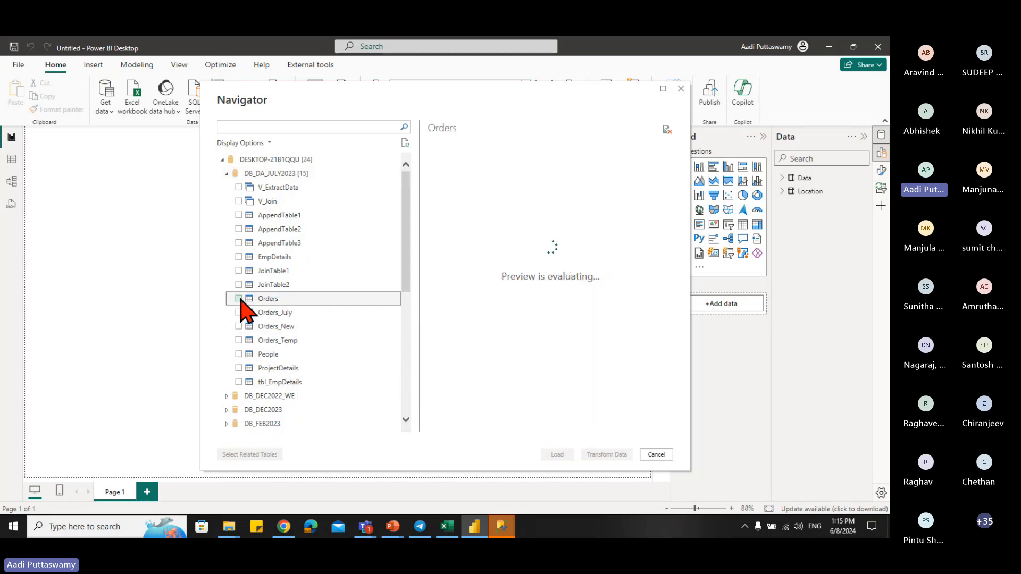
click(238, 299)
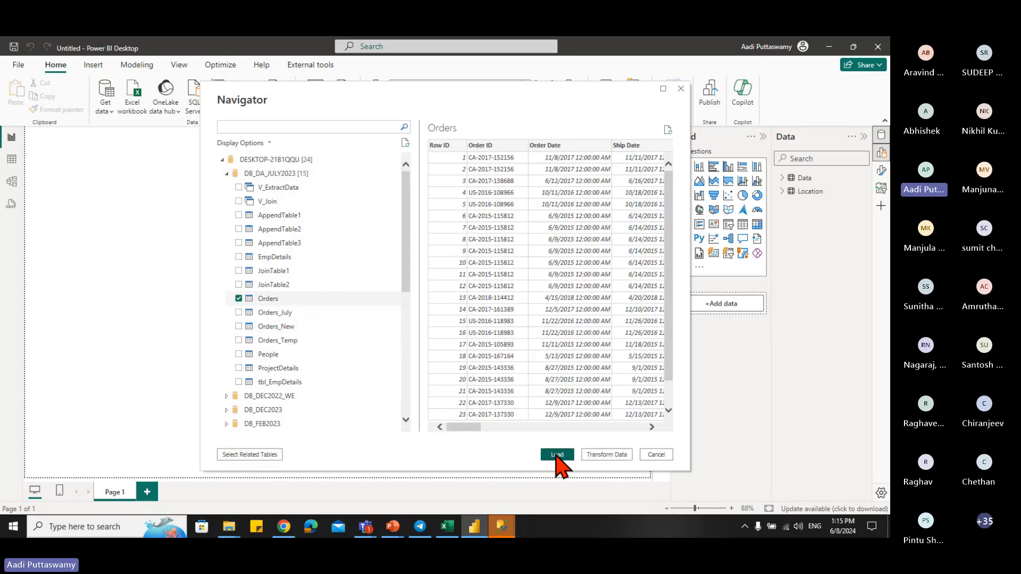
click(557, 455)
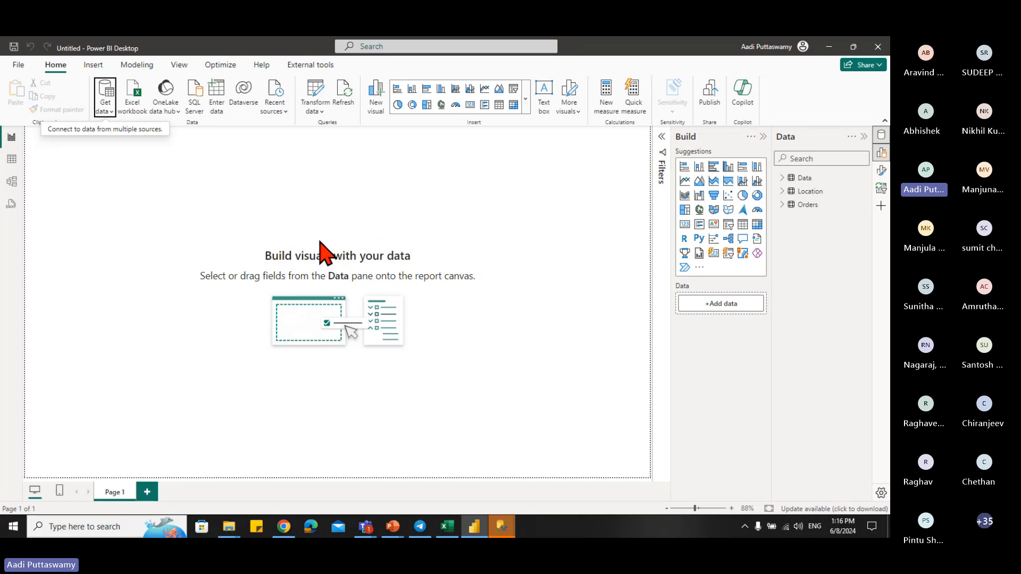
click(11, 159)
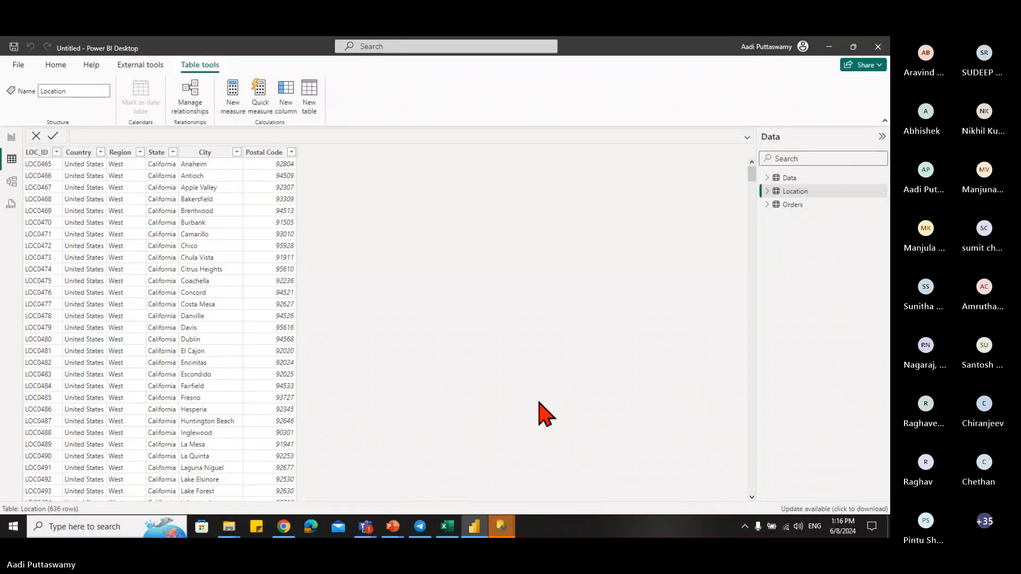
- Switch to the Excel workbook and on to the Microsoft Teams meeting window to view the meeting chat
mouse_move(508, 529)
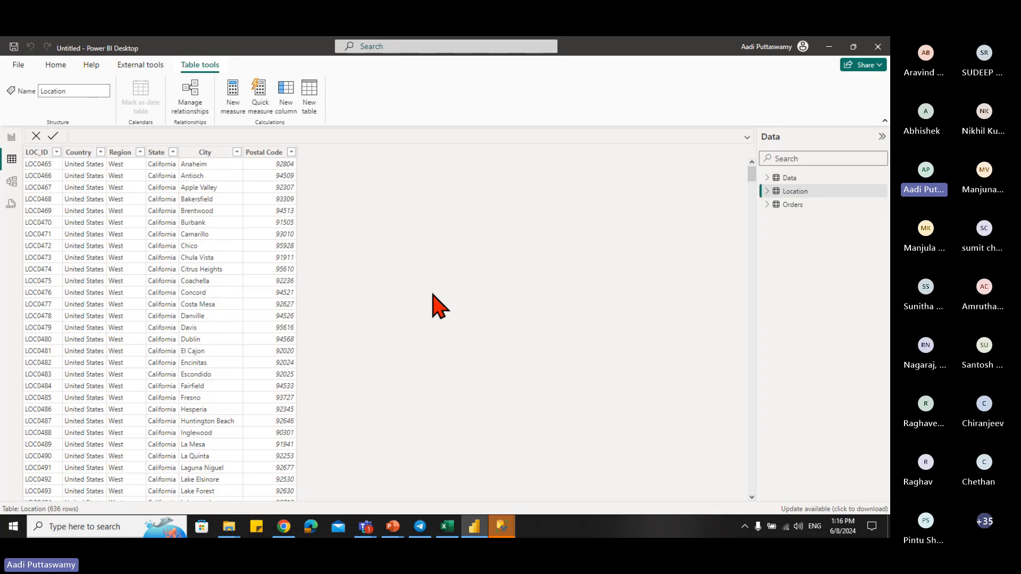
click(447, 529)
mouse_move(365, 527)
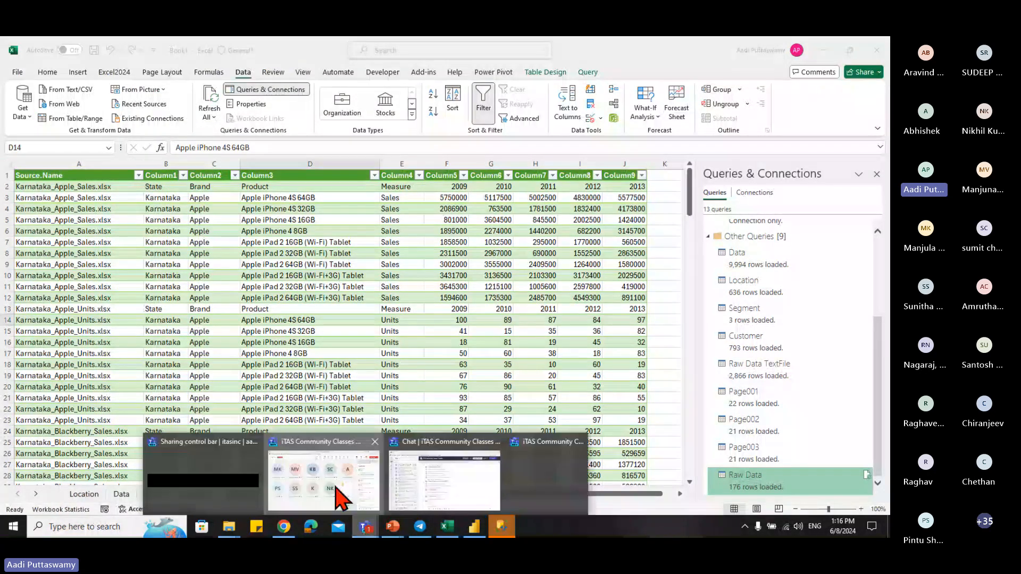
click(336, 488)
click(348, 372)
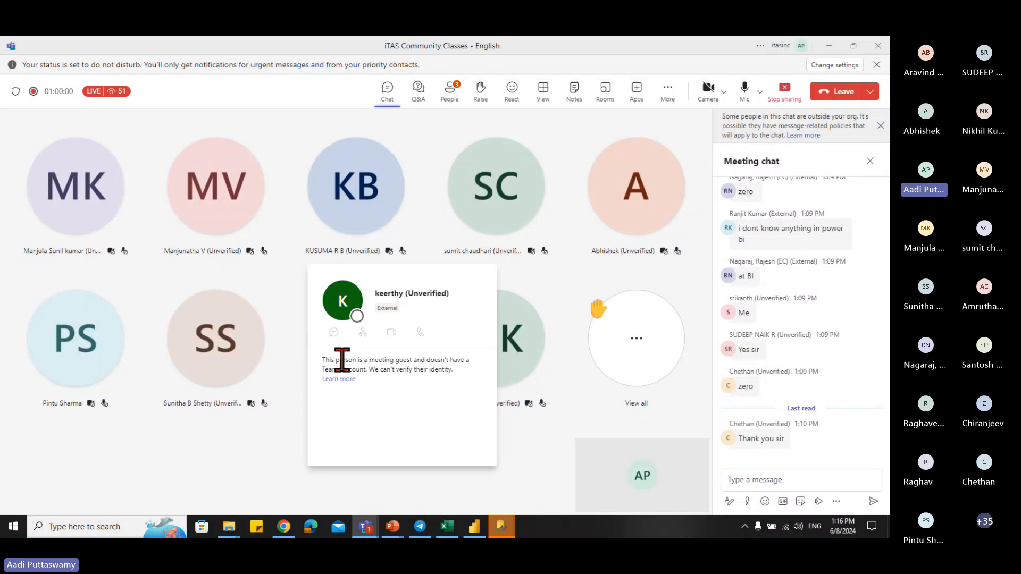
- Close the participant card, mute and unmute the meeting microphone, and read the latest messages in the meeting chat
click(303, 142)
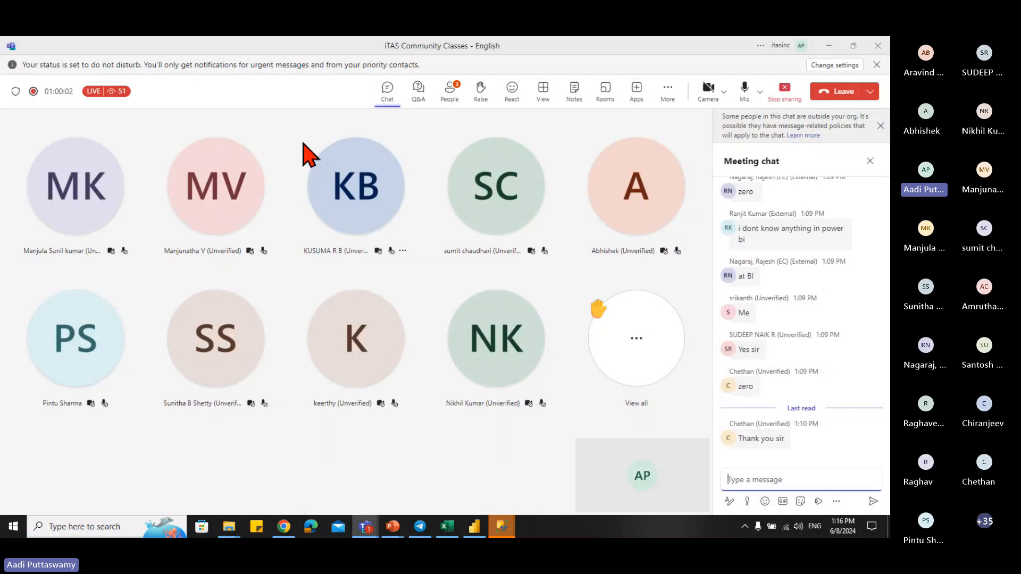
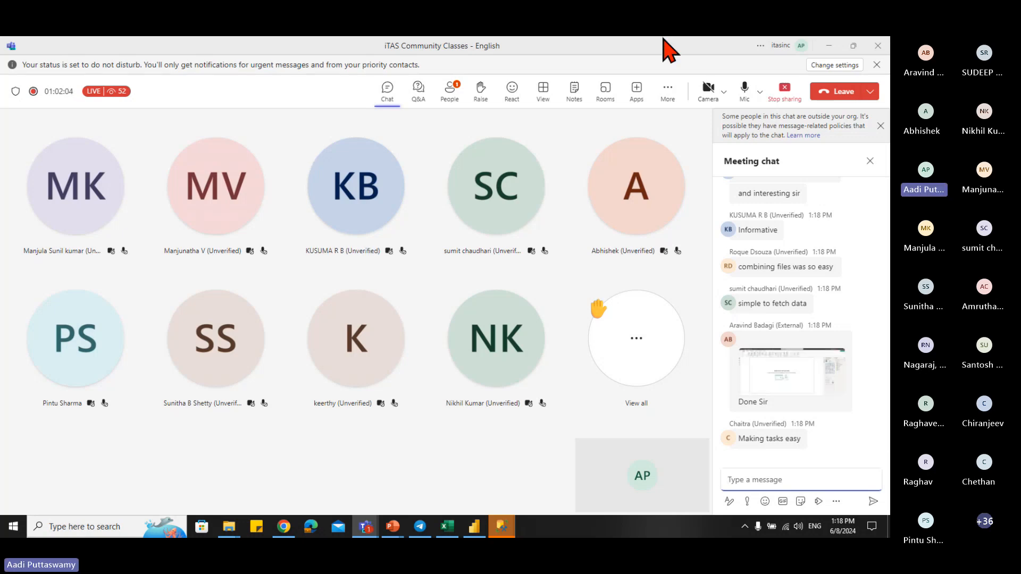
mouse_move(803, 382)
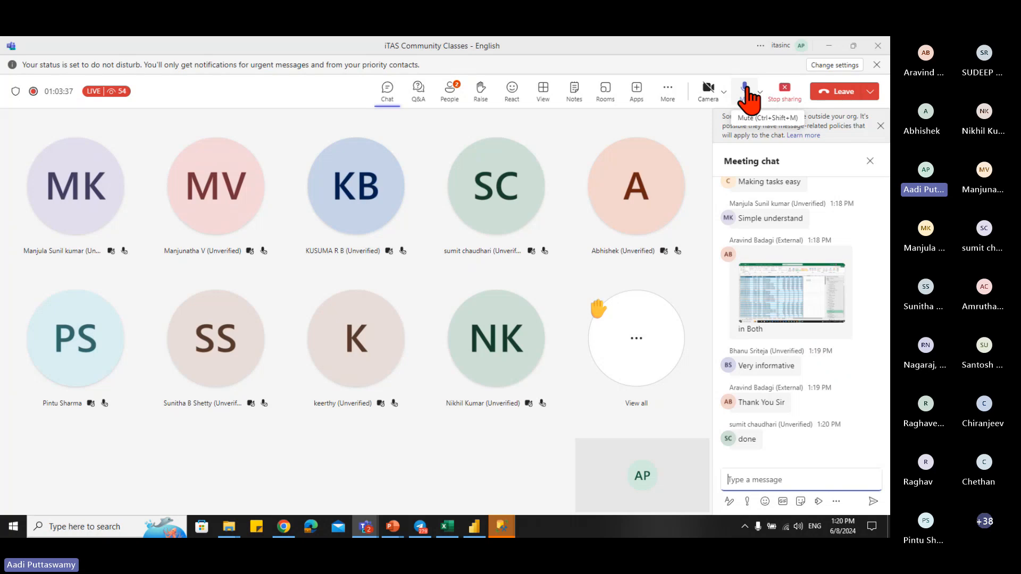
click(746, 89)
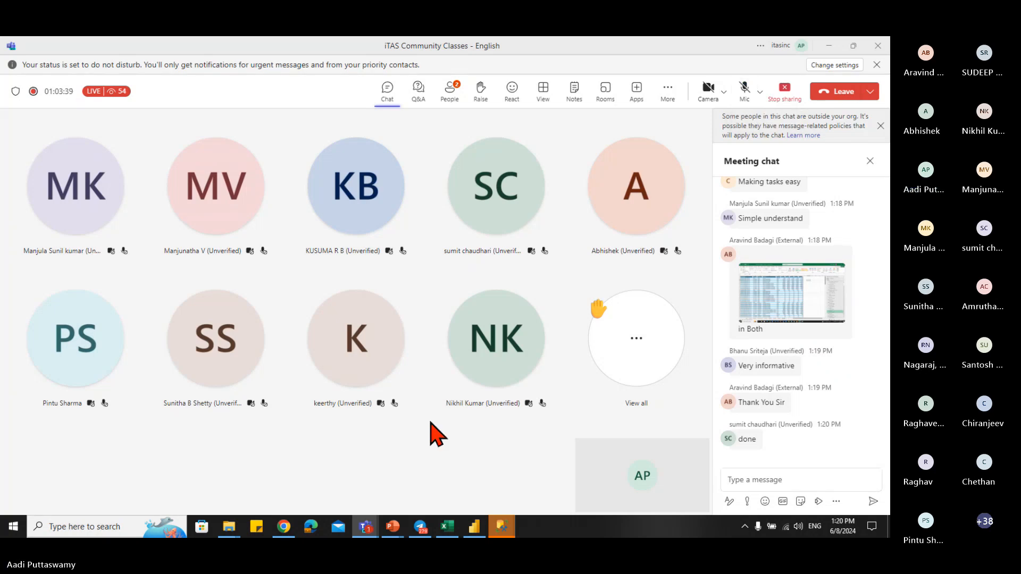
click(744, 91)
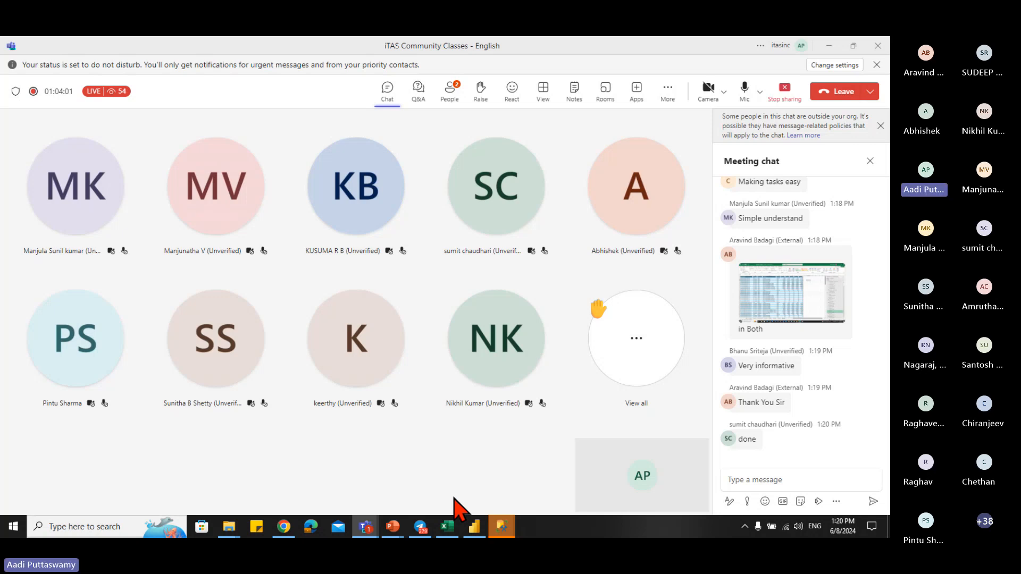
click(775, 473)
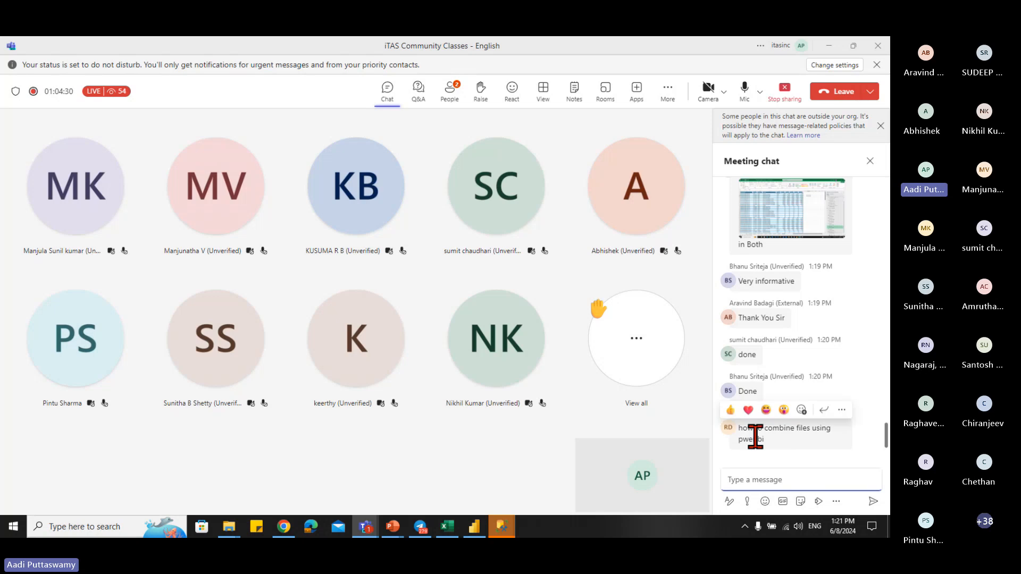
- Switch to Power BI Desktop, return to Report view and start a Folder connection from the full Get Data list
click(475, 530)
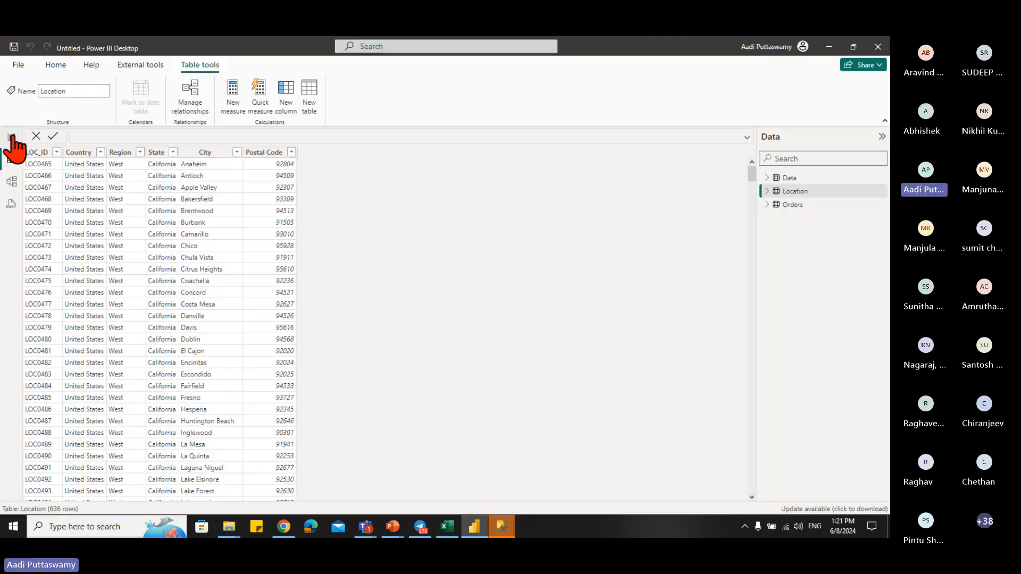
click(11, 137)
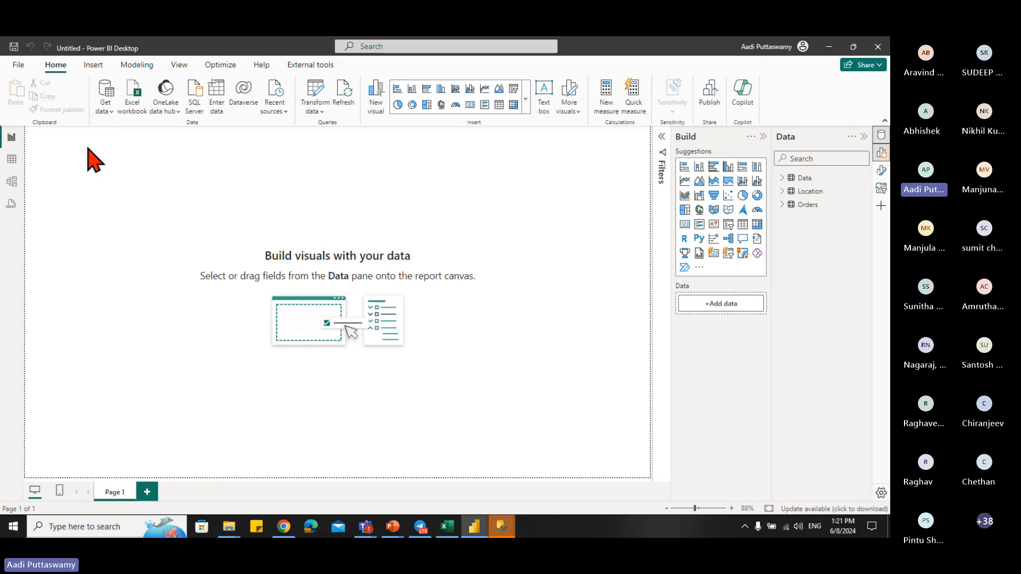
click(108, 110)
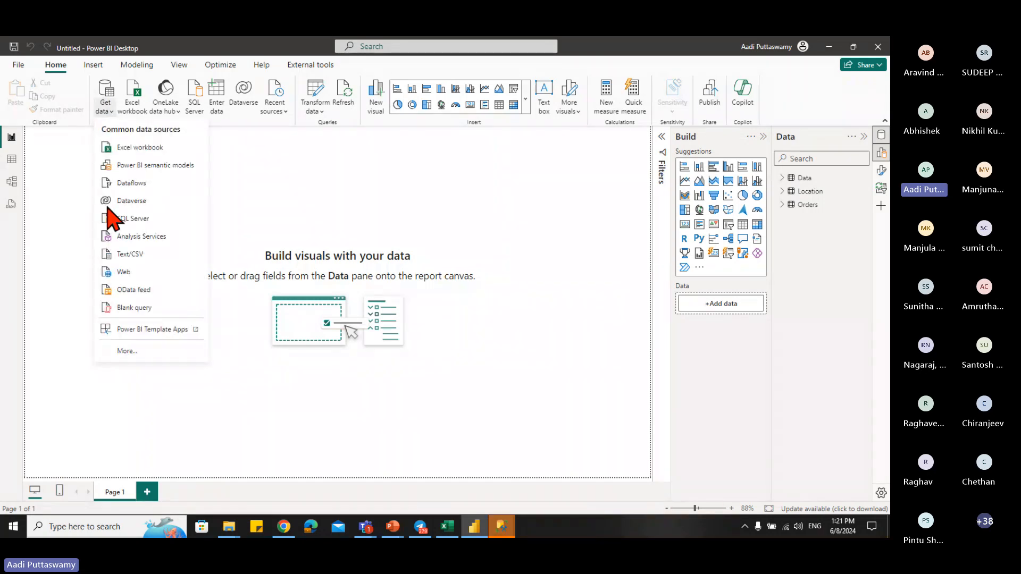
click(126, 351)
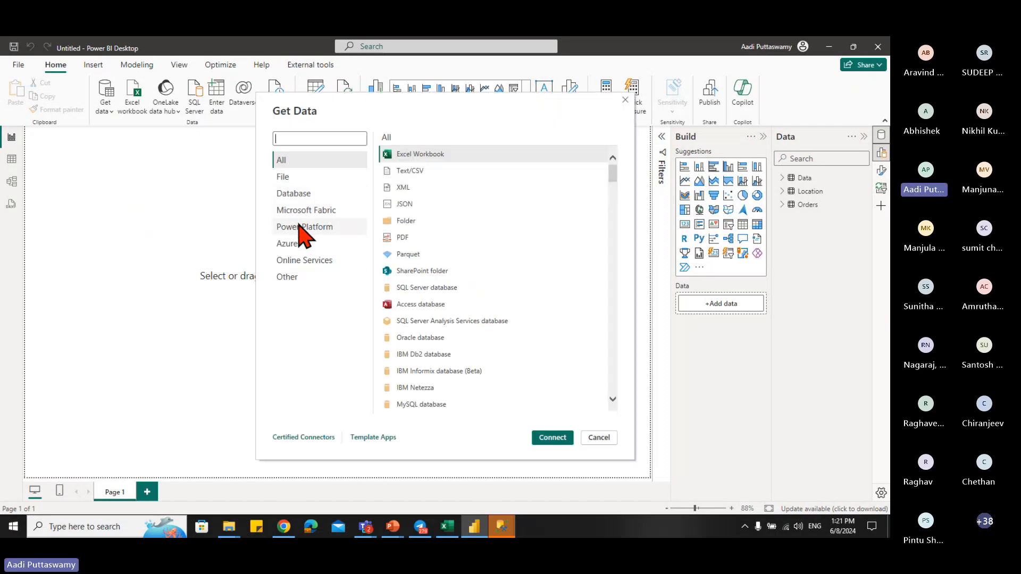
click(409, 223)
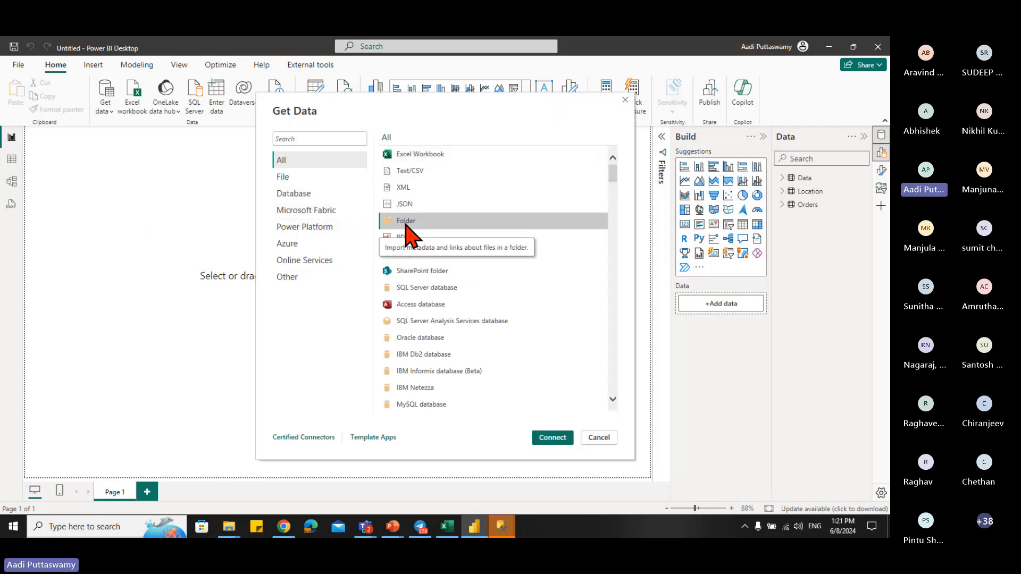
click(552, 438)
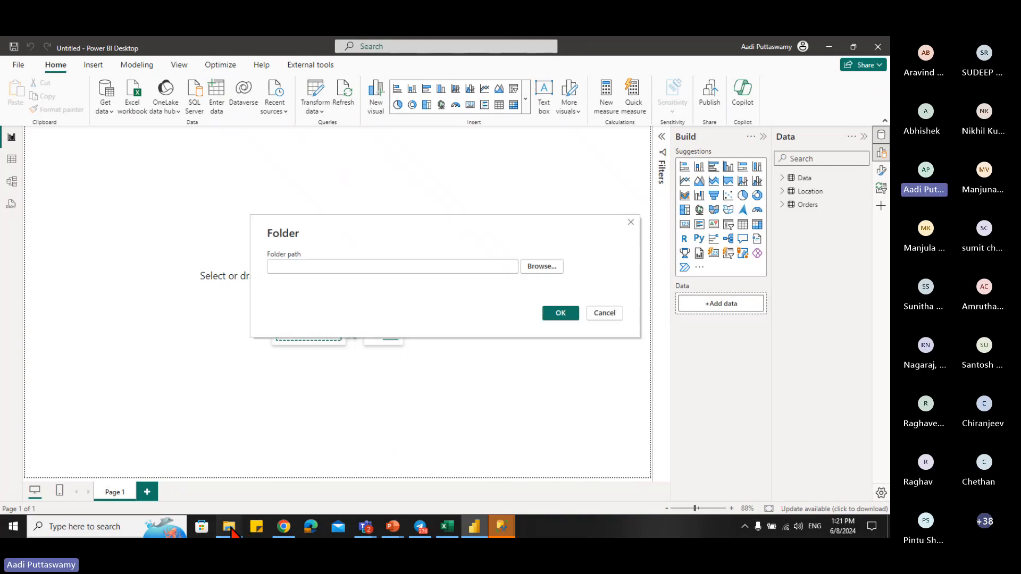
- Use the Raw Data folder's path from File Explorer as the folder path and choose Combine & Load for its files
mouse_move(229, 526)
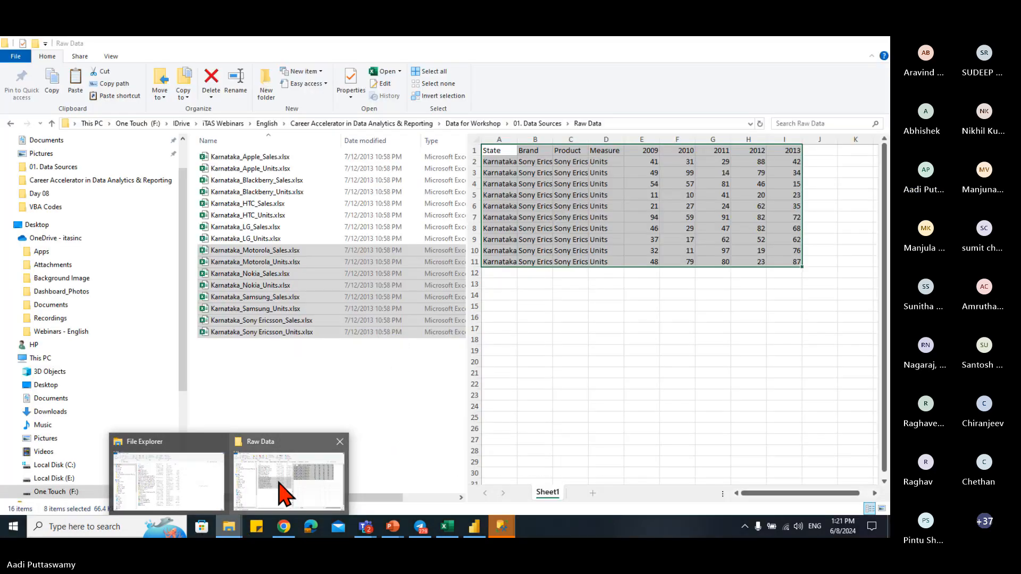
click(282, 492)
click(628, 123)
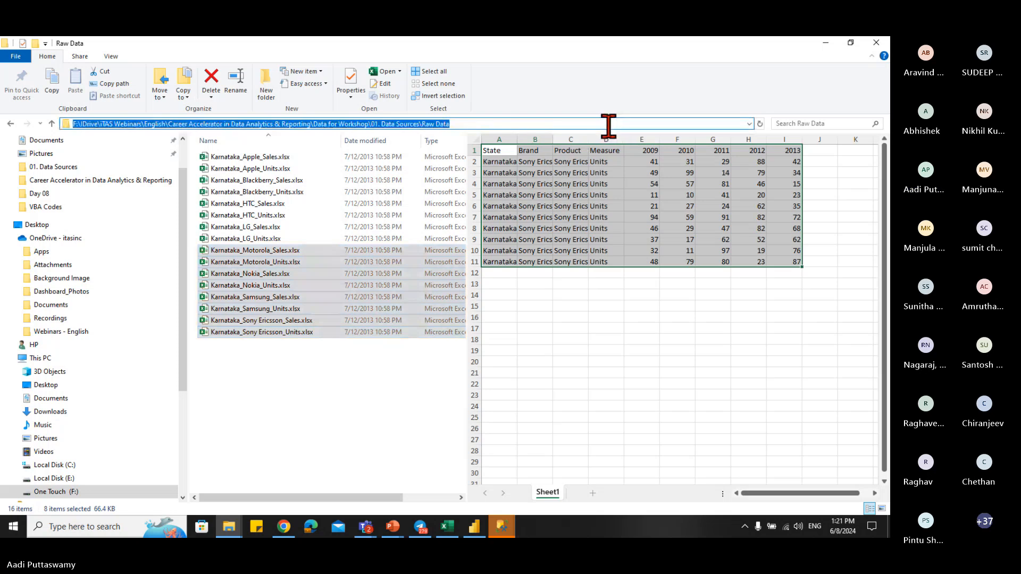
key(alt+Tab)
click(313, 267)
key(ctrl+v)
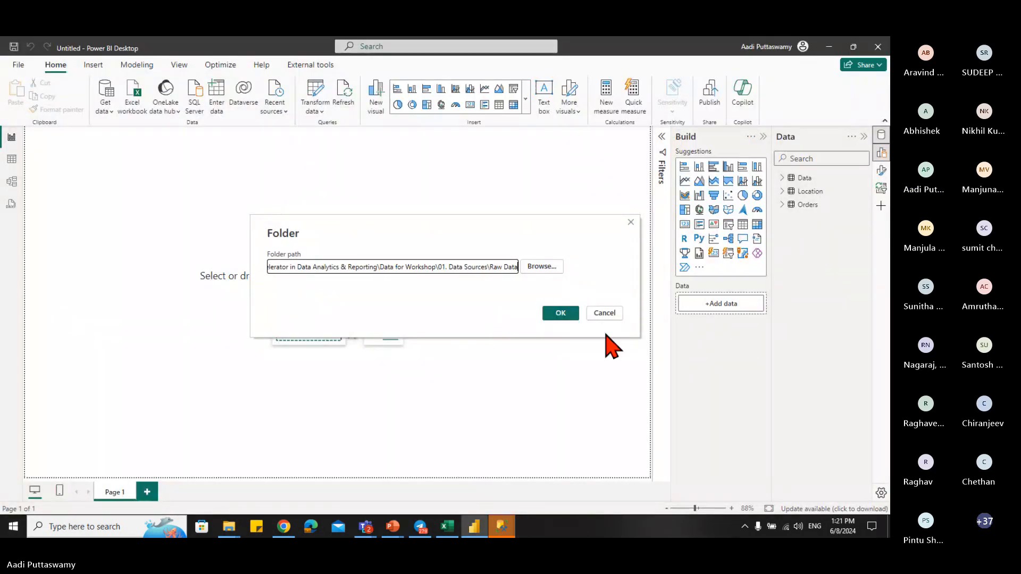
click(566, 315)
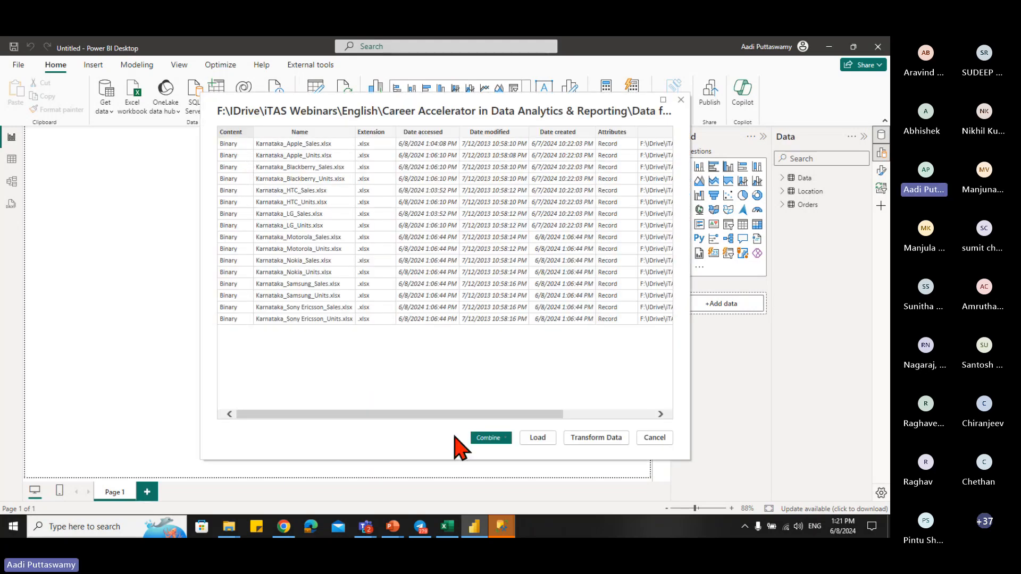
click(507, 437)
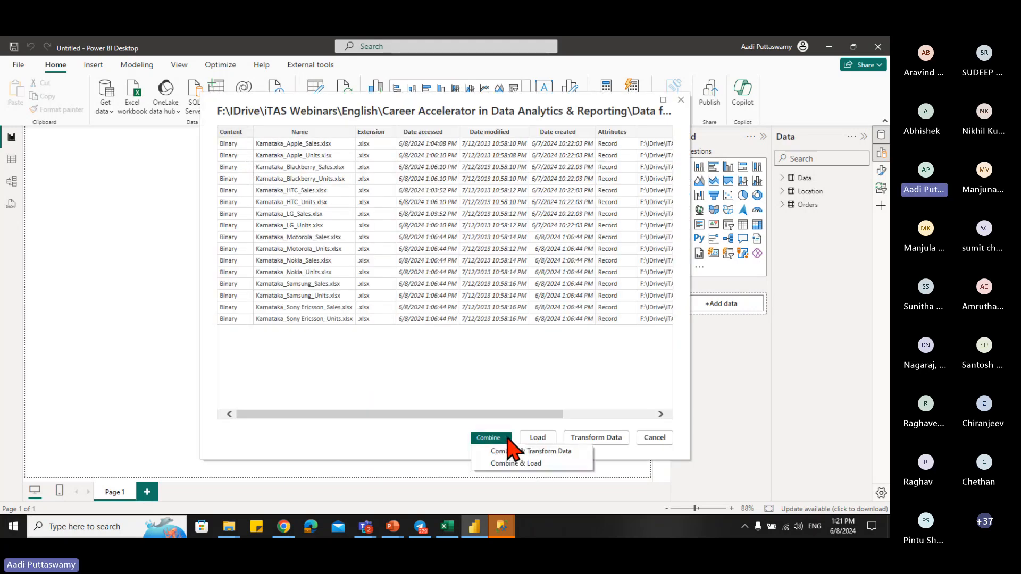
click(532, 463)
- Switch to SQL Server Management Studio, cancel its server connection dialog and close the program
mouse_move(508, 532)
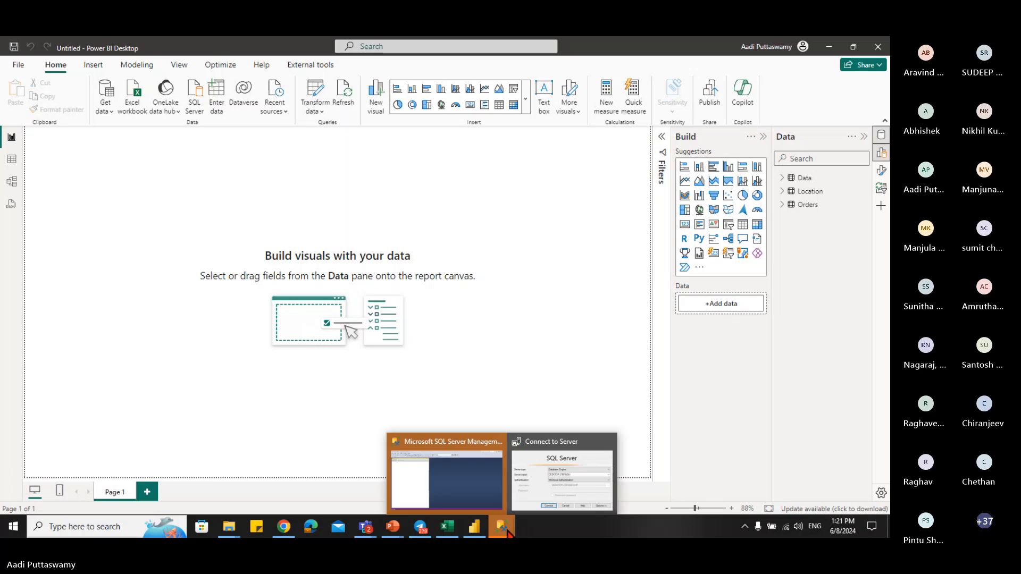
click(577, 505)
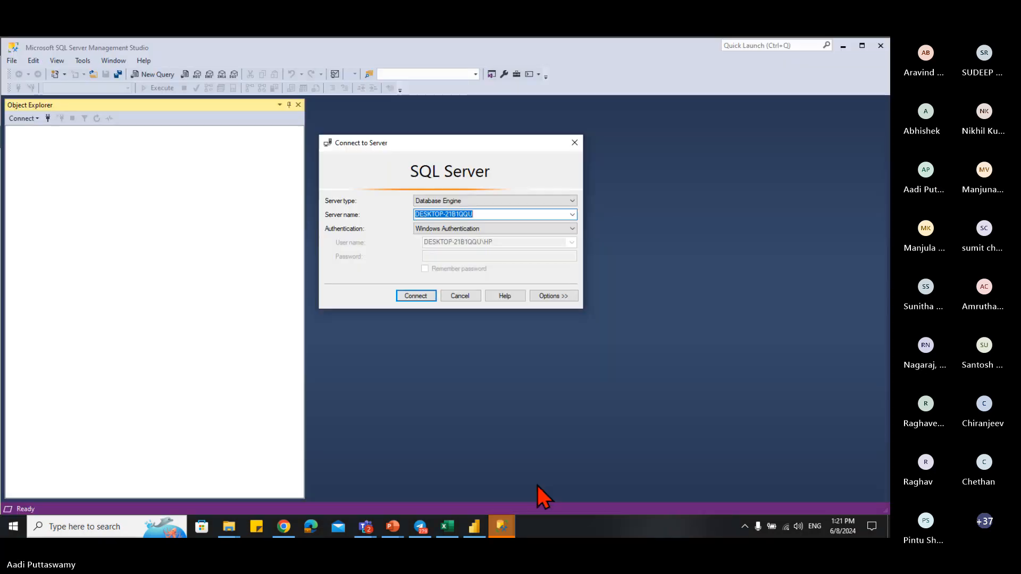
click(459, 294)
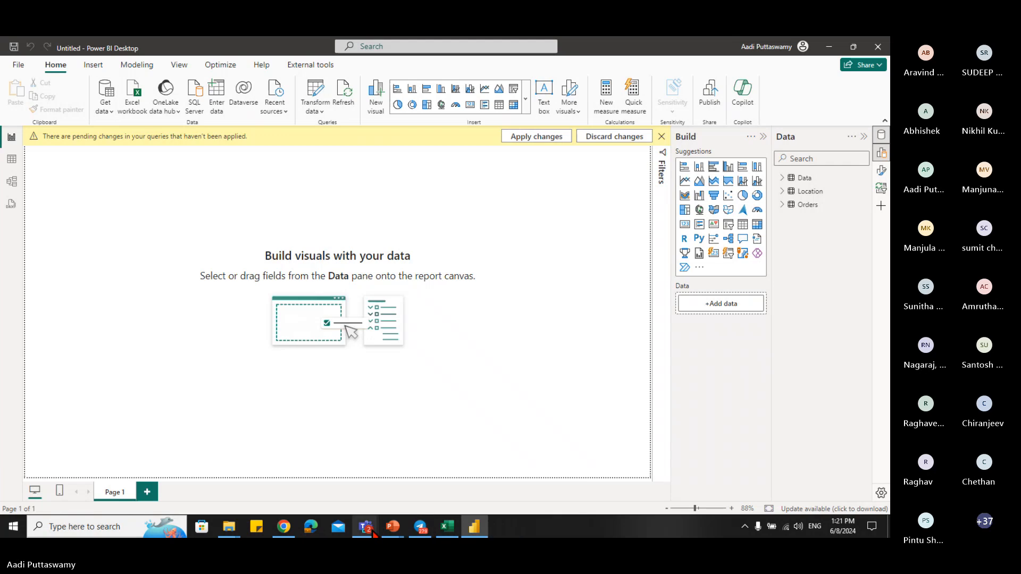
- Switch to the Teams meeting window and view the Navigator screenshot posted in the meeting chat at full size
mouse_move(373, 531)
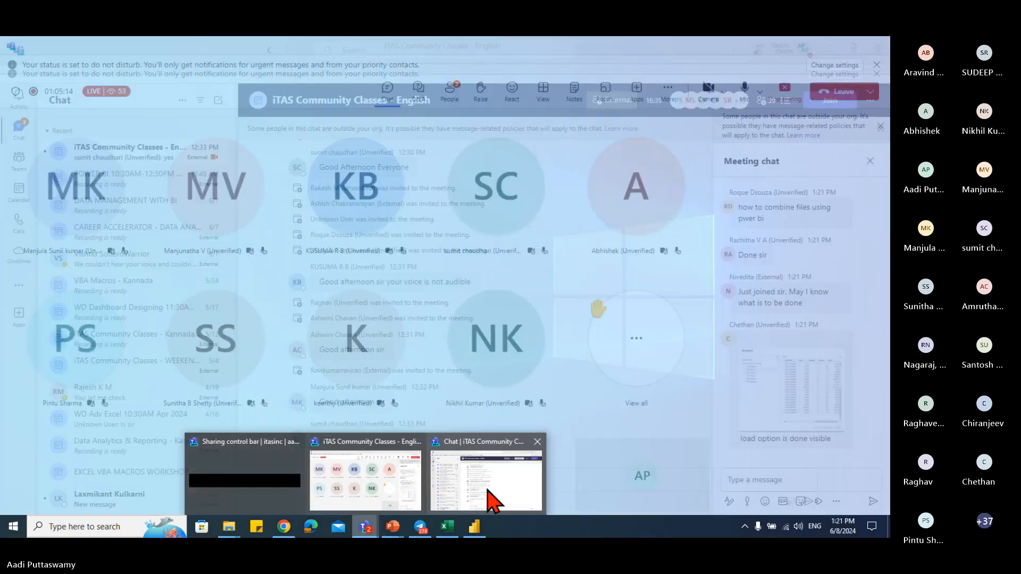
click(488, 491)
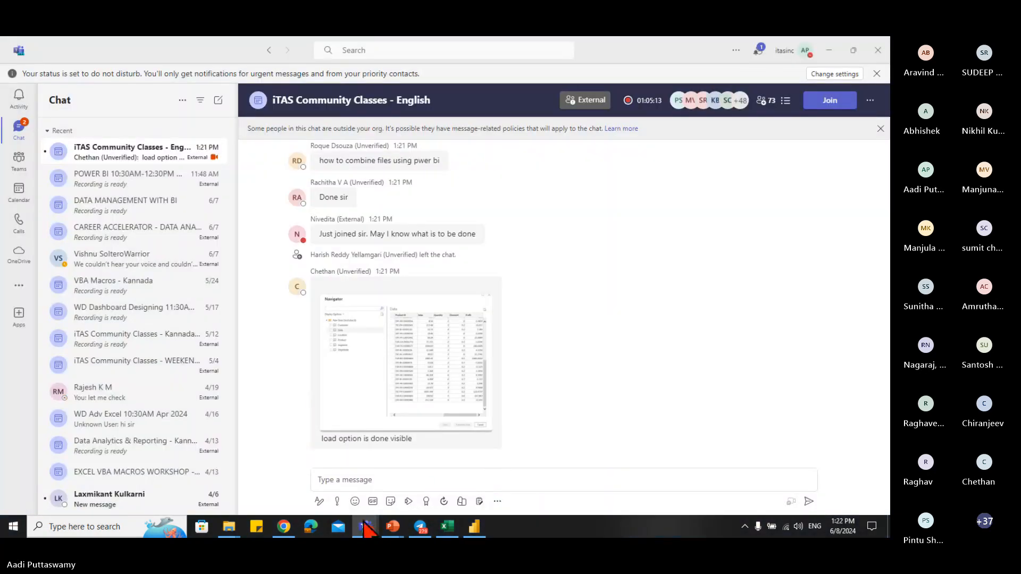
click(365, 500)
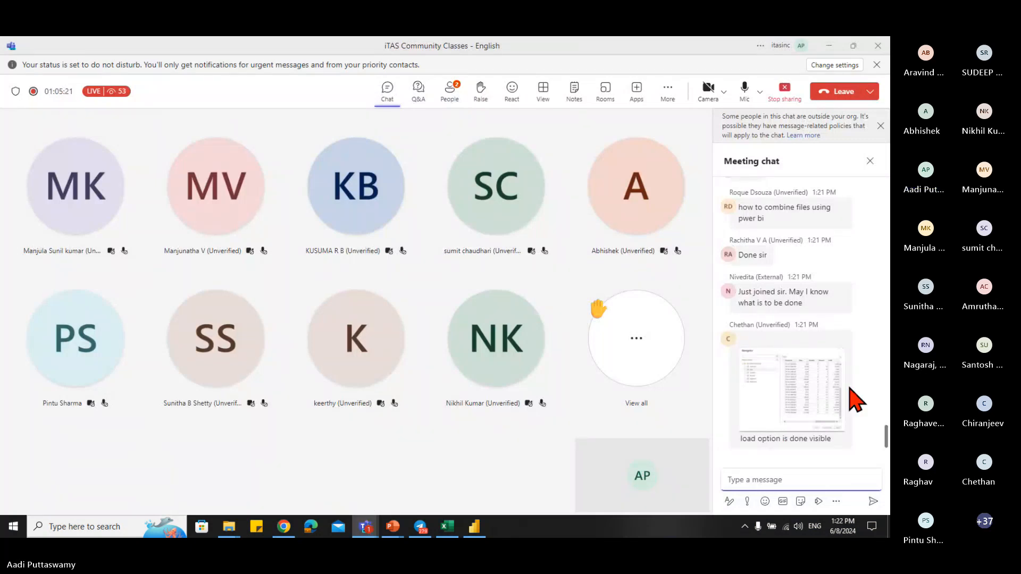
mouse_move(815, 404)
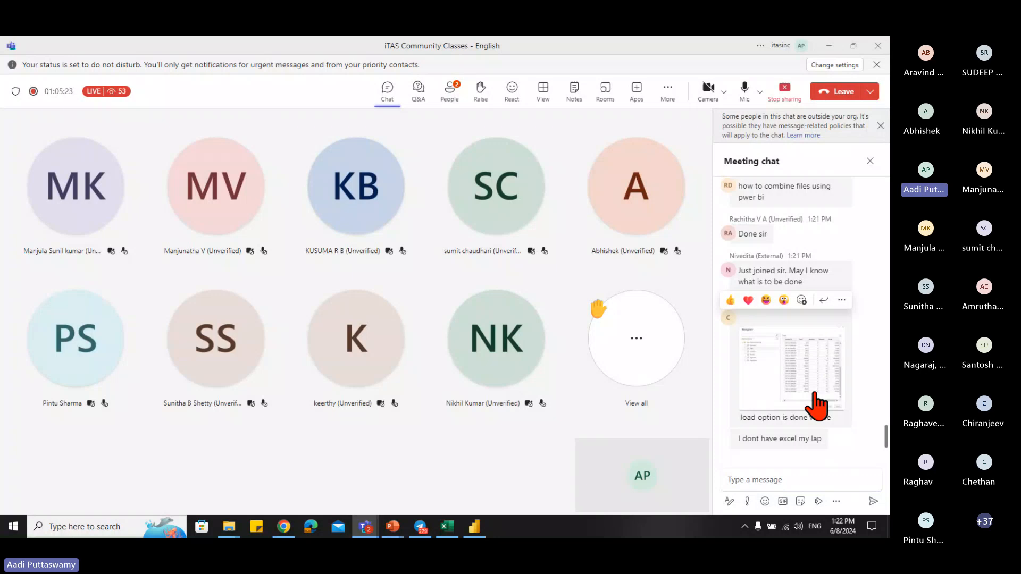
click(816, 404)
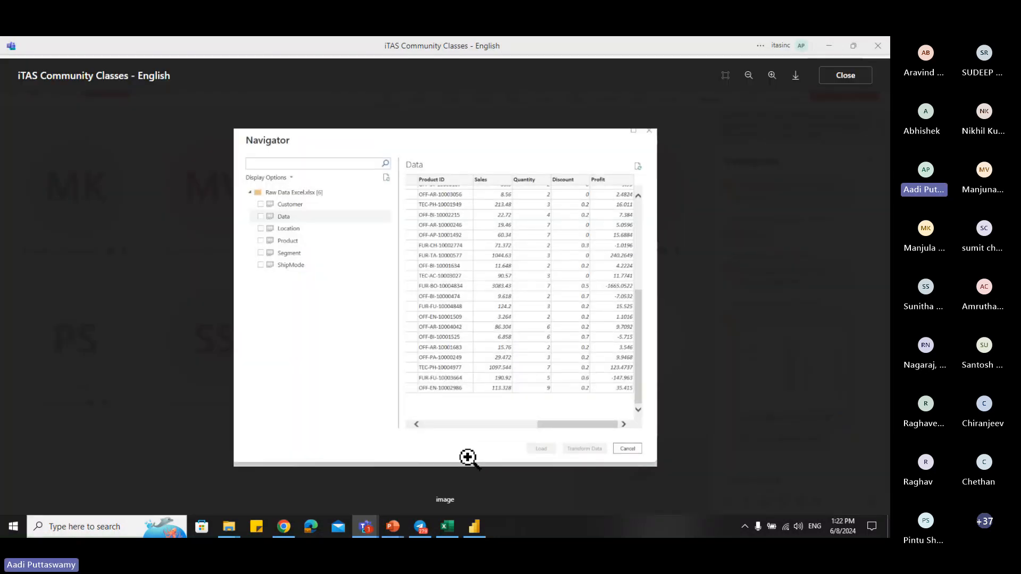
key(Escape)
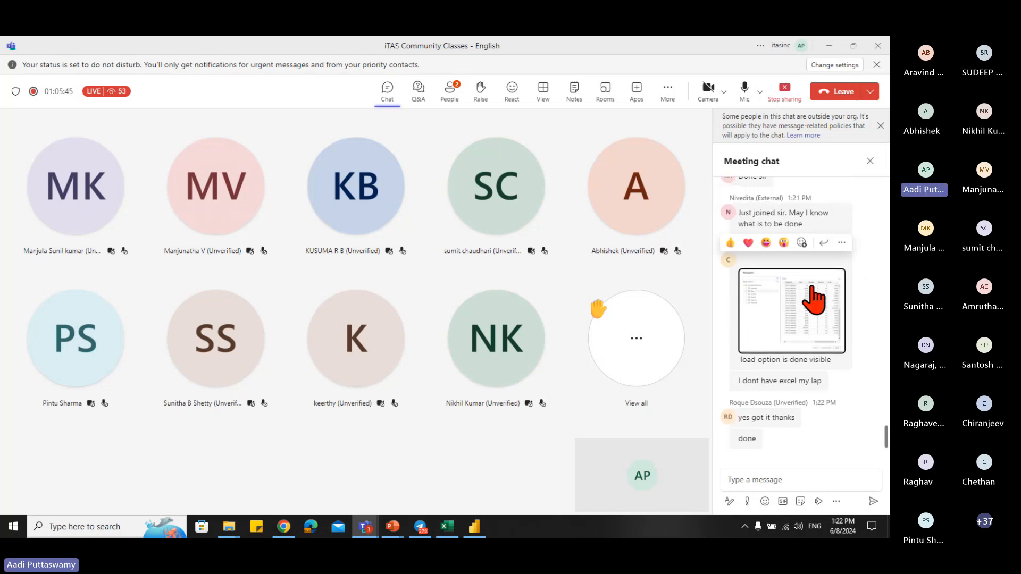
- Copy the Telegram post link for Career Accelerator in Data Analytics - Day 01.zip and send it in the Teams meeting chat
click(771, 479)
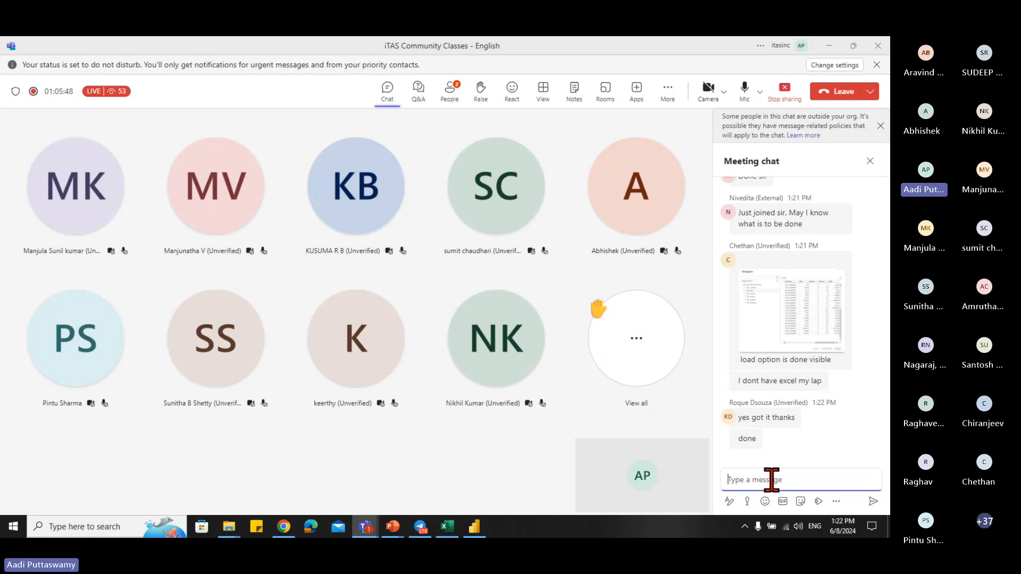
click(419, 528)
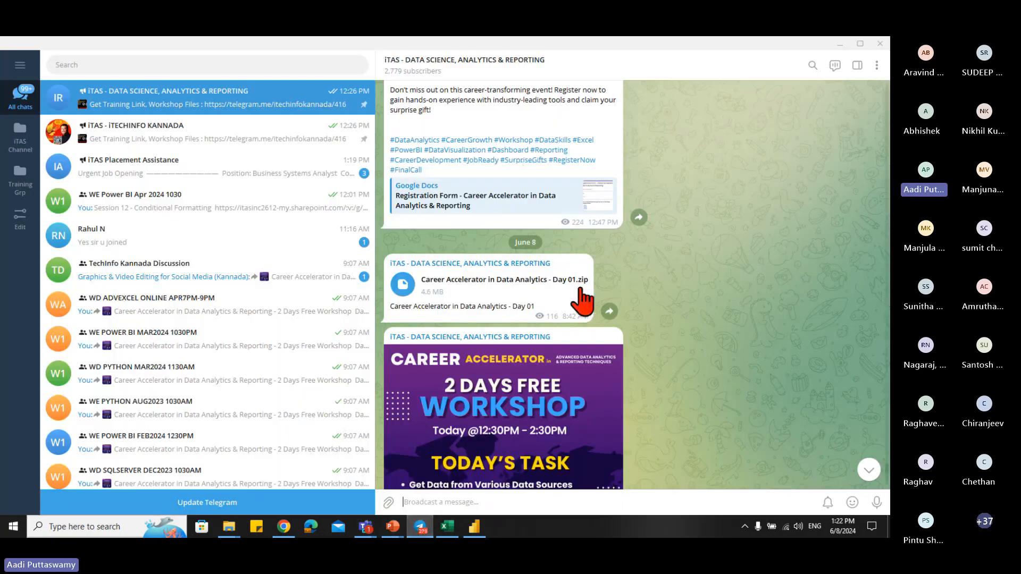
right_click(581, 289)
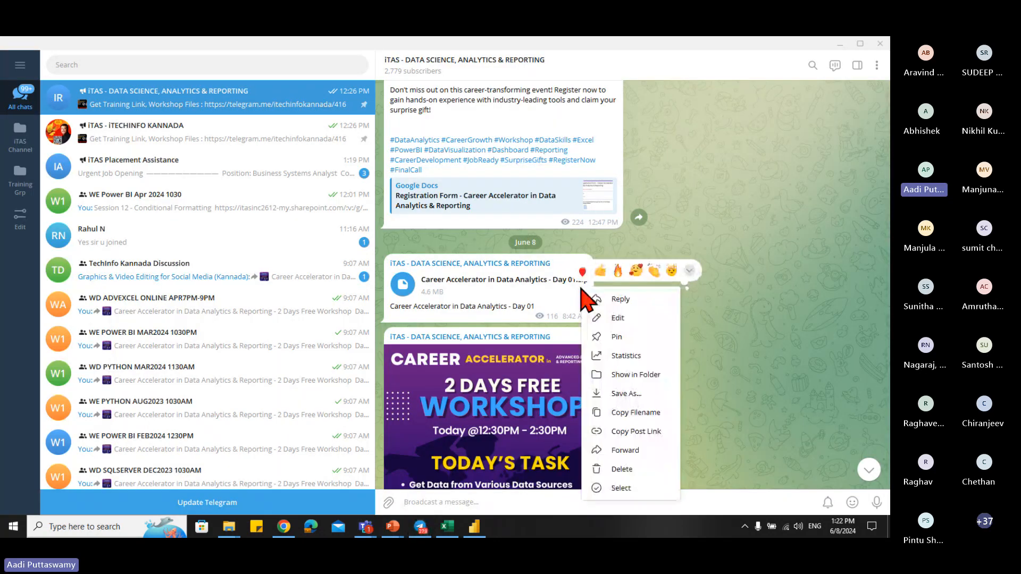
click(638, 431)
click(840, 45)
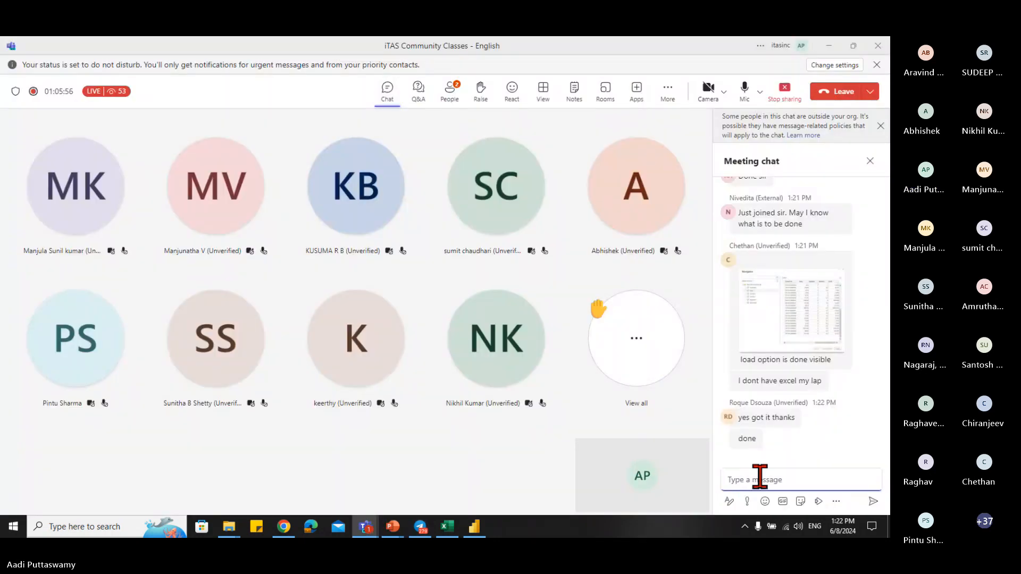
right_click(760, 480)
click(811, 450)
key(Return)
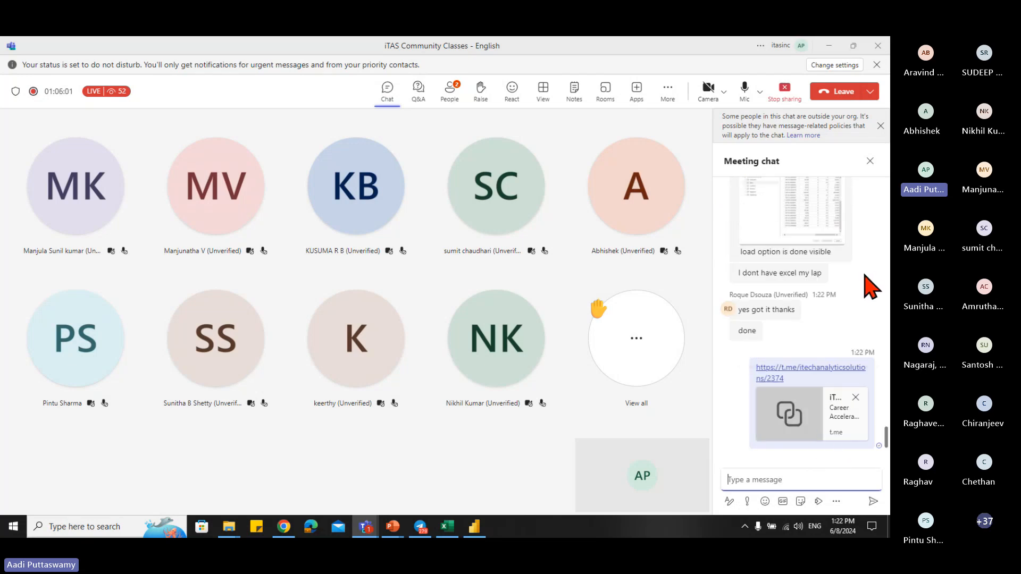
- Go back to the attendee's Navigator screenshot in the meeting chat, enlarge it again to examine it and close it
scroll(867, 297, up, 1)
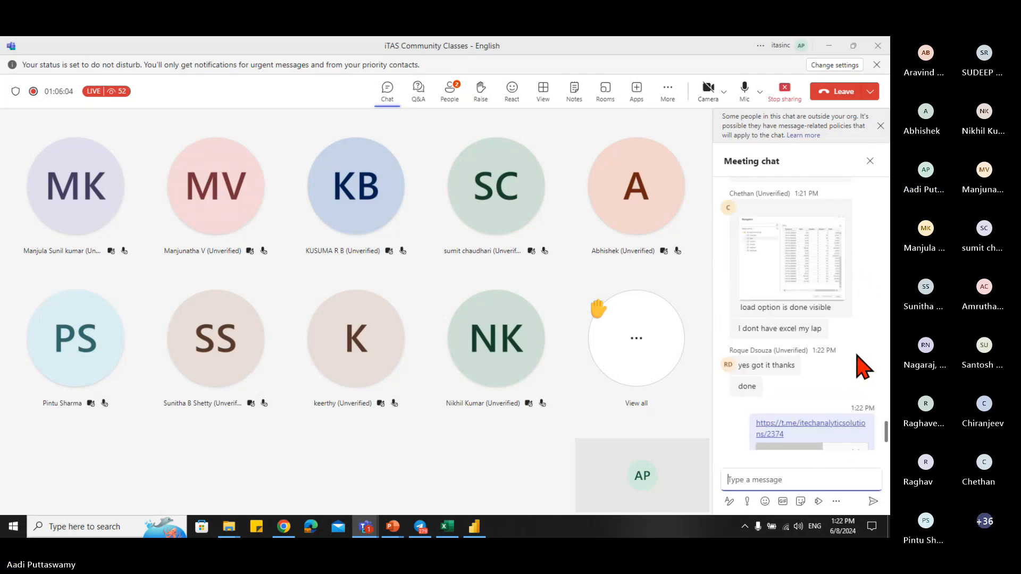
scroll(860, 373, up, 1)
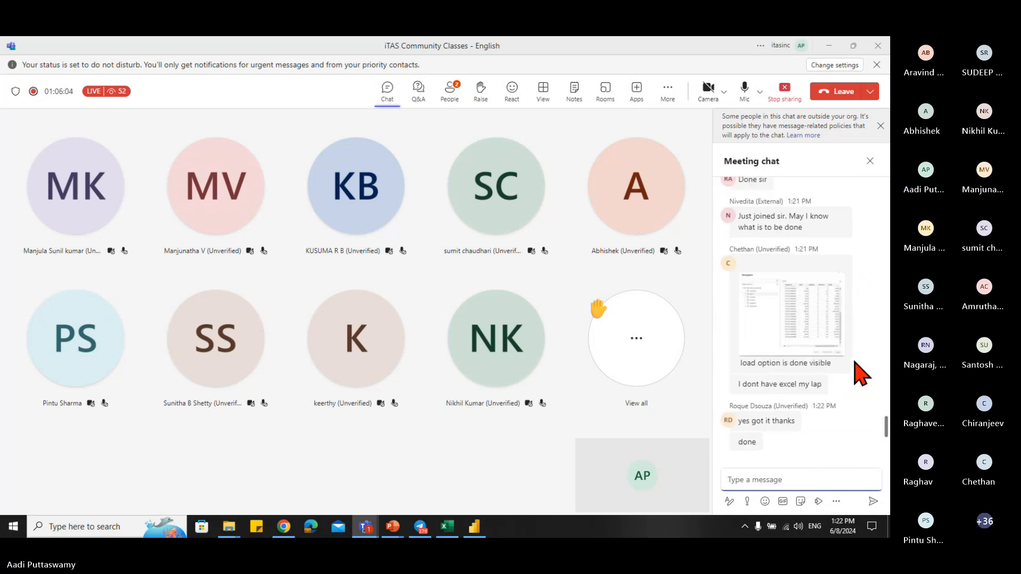
click(809, 354)
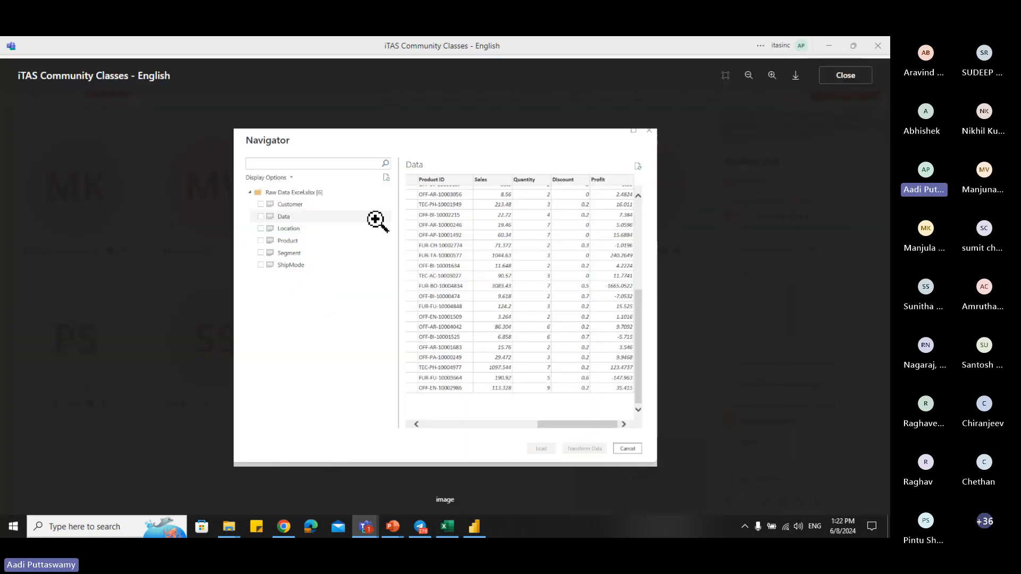
key(Escape)
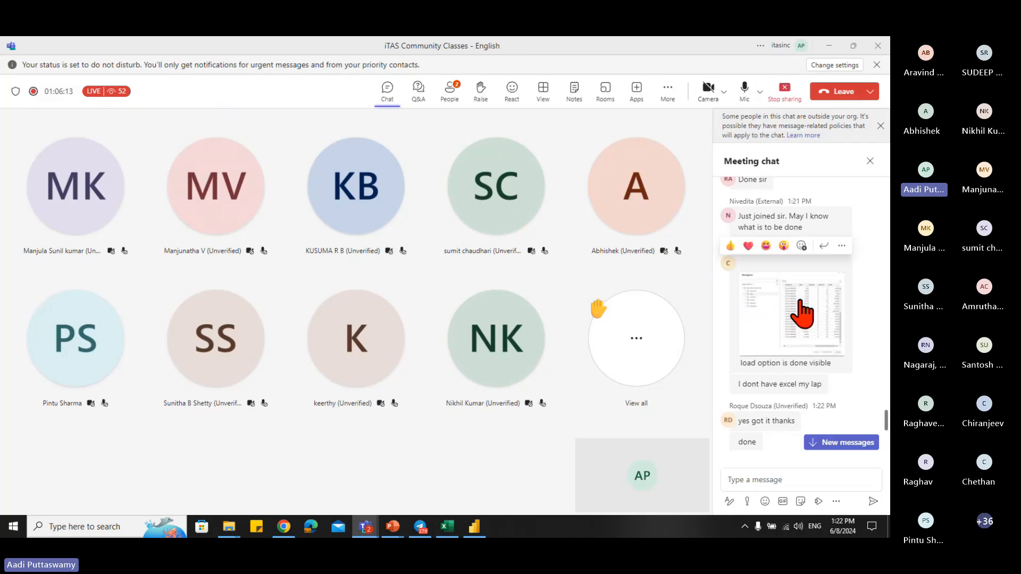
- Jump to the newest messages in the meeting chat and mute the microphone
click(855, 456)
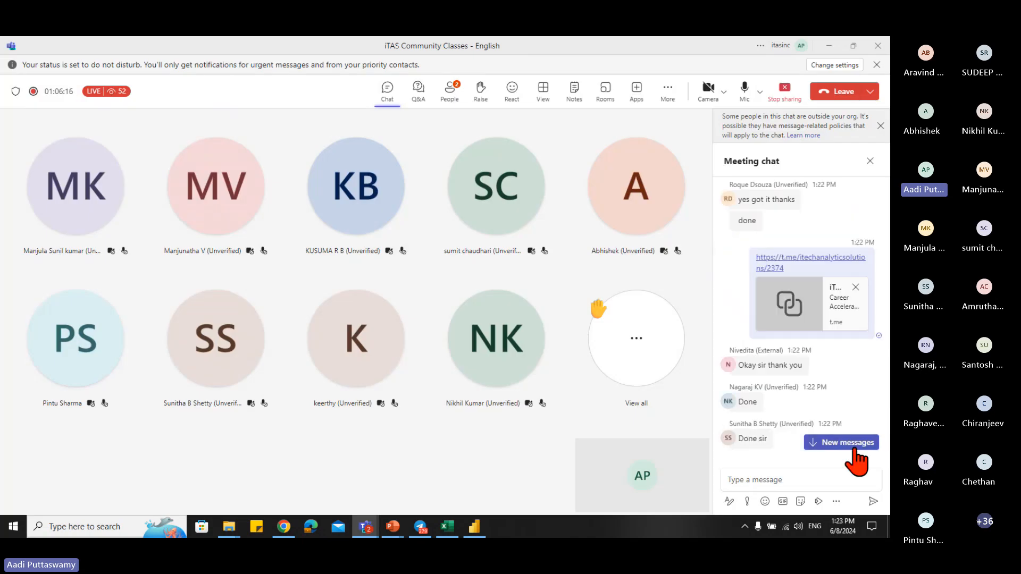
click(790, 480)
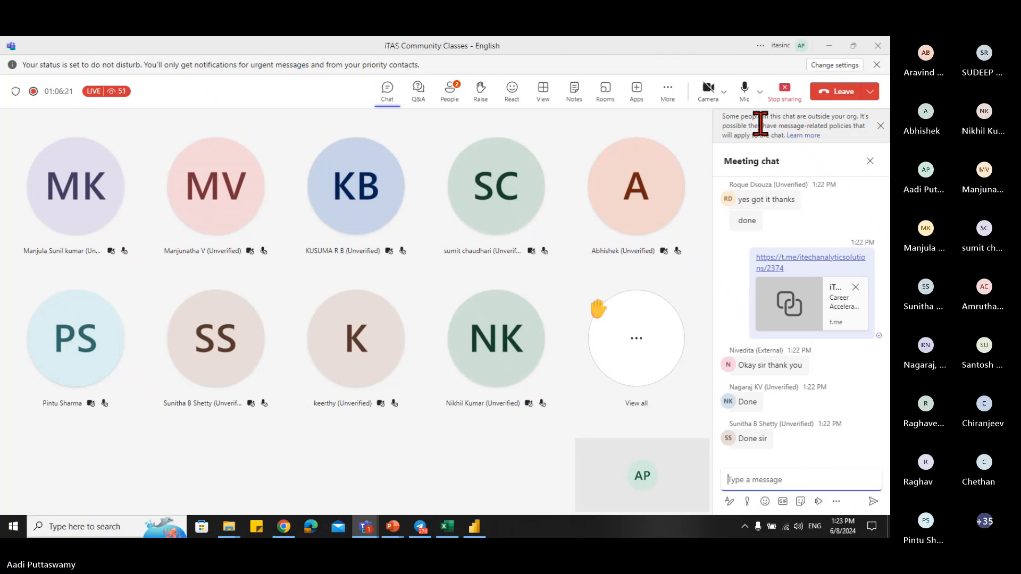
click(746, 91)
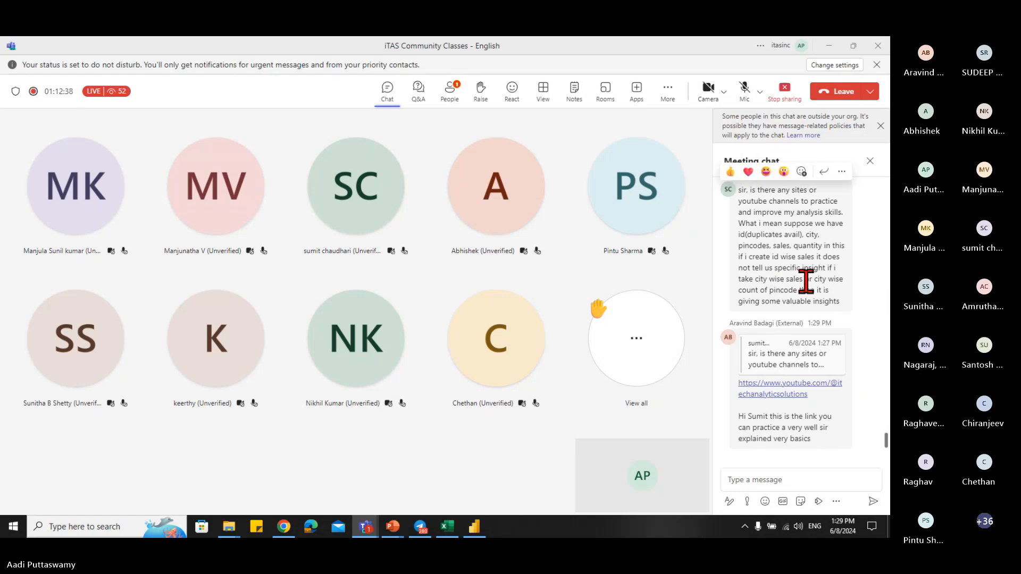
- Unmute the microphone and read the chat question about sites and YouTube channels for practising analysis skills, along with its reply
scroll(810, 287, up, 2)
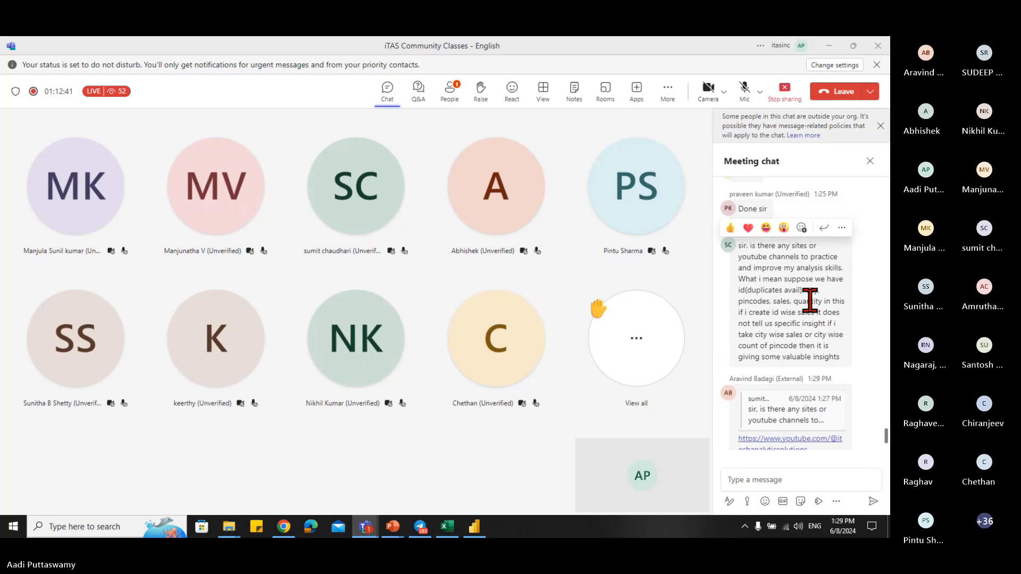
click(745, 90)
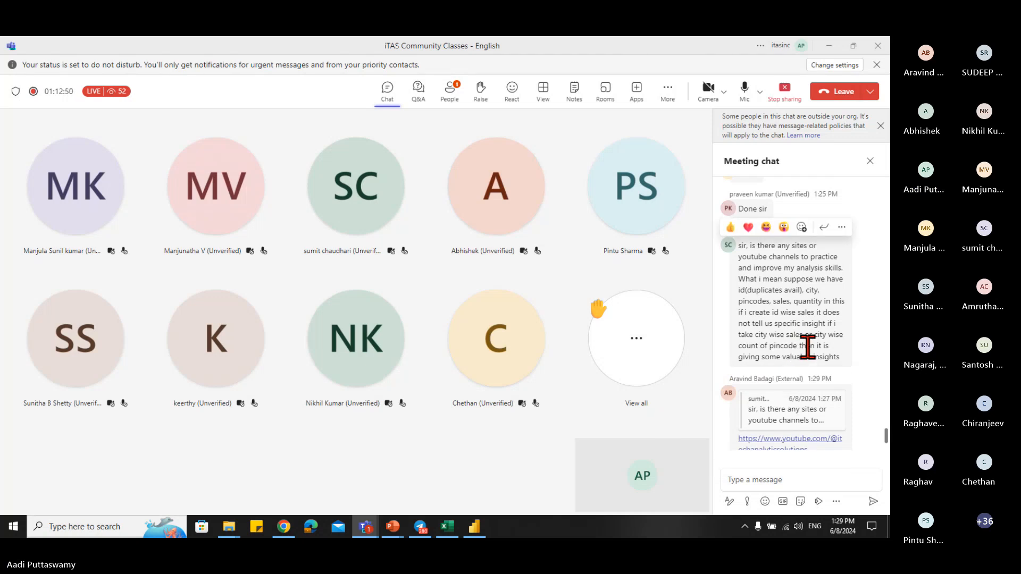
scroll(807, 348, up, 3)
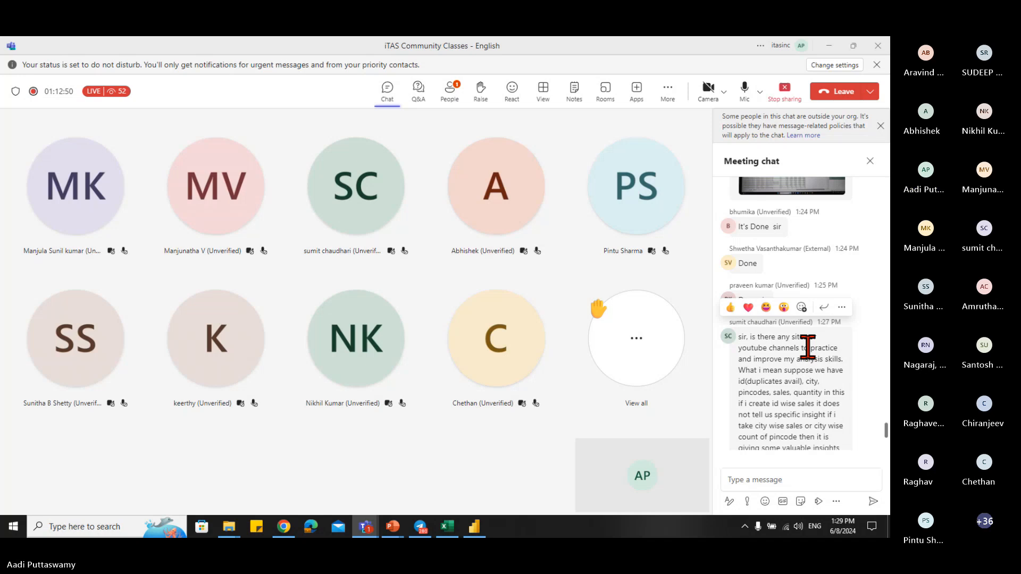
scroll(808, 351, up, 5)
scroll(810, 353, down, 5)
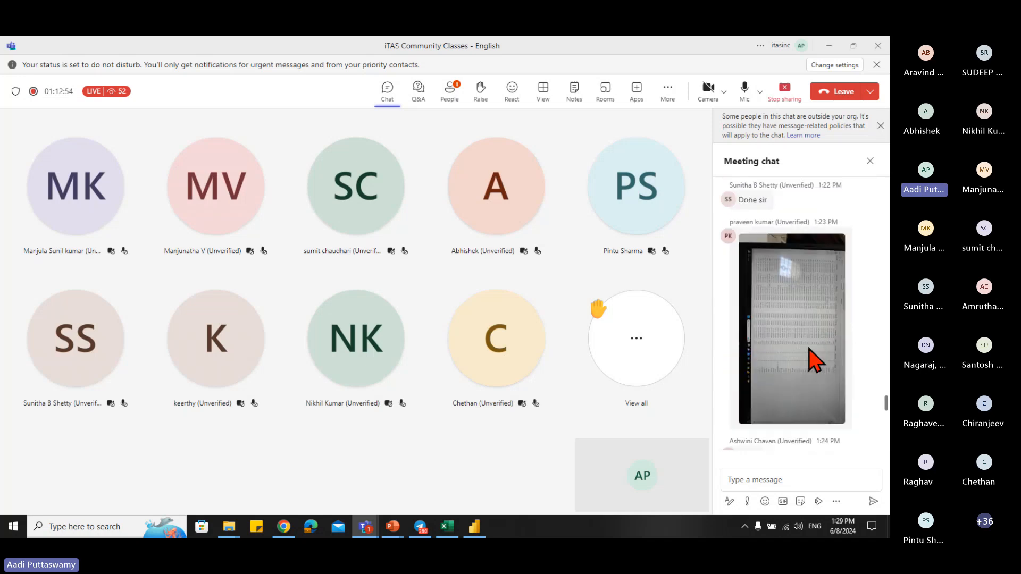
scroll(808, 349, down, 4)
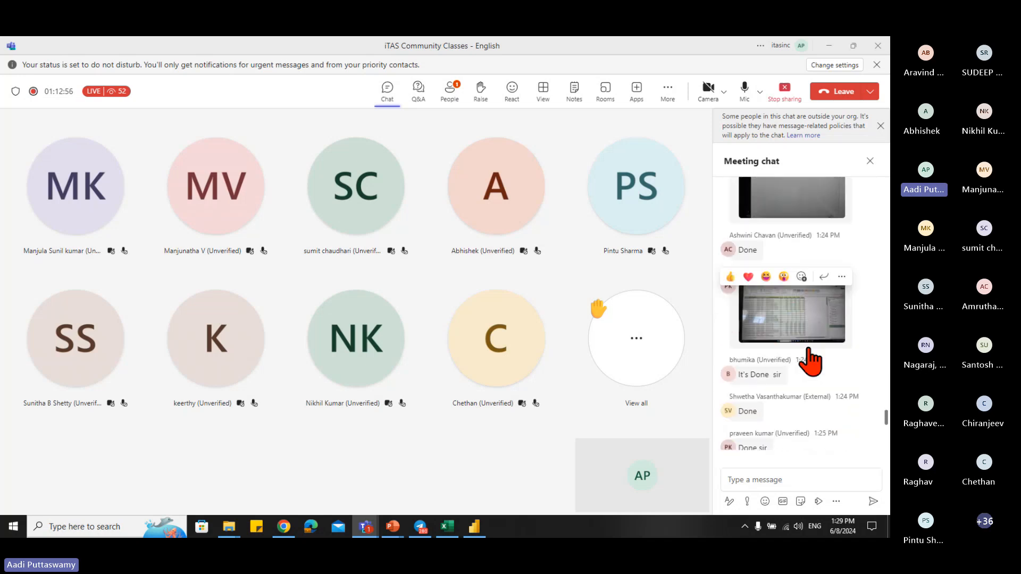
scroll(809, 351, down, 1)
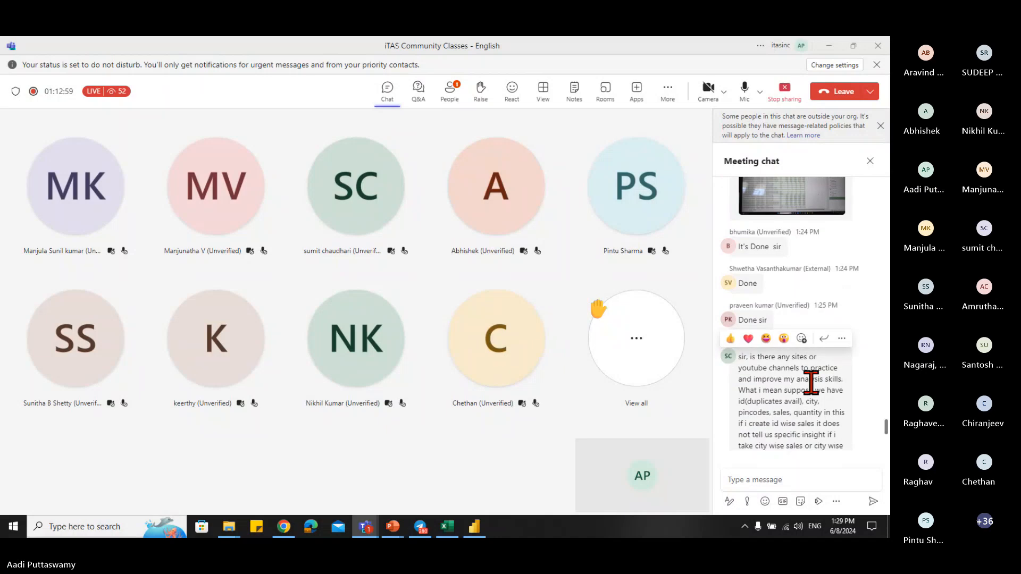
scroll(799, 414, down, 2)
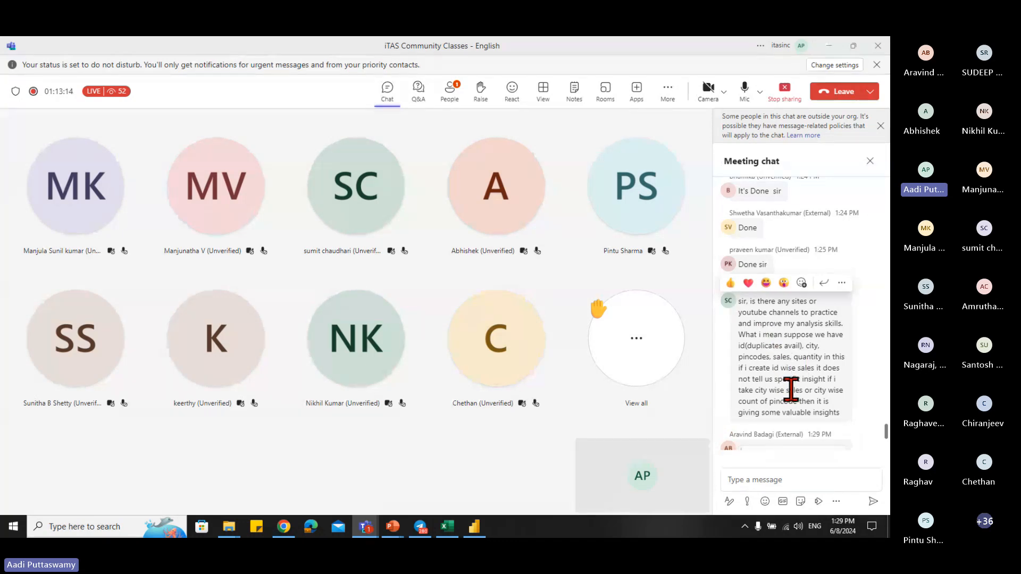
scroll(792, 404, down, 2)
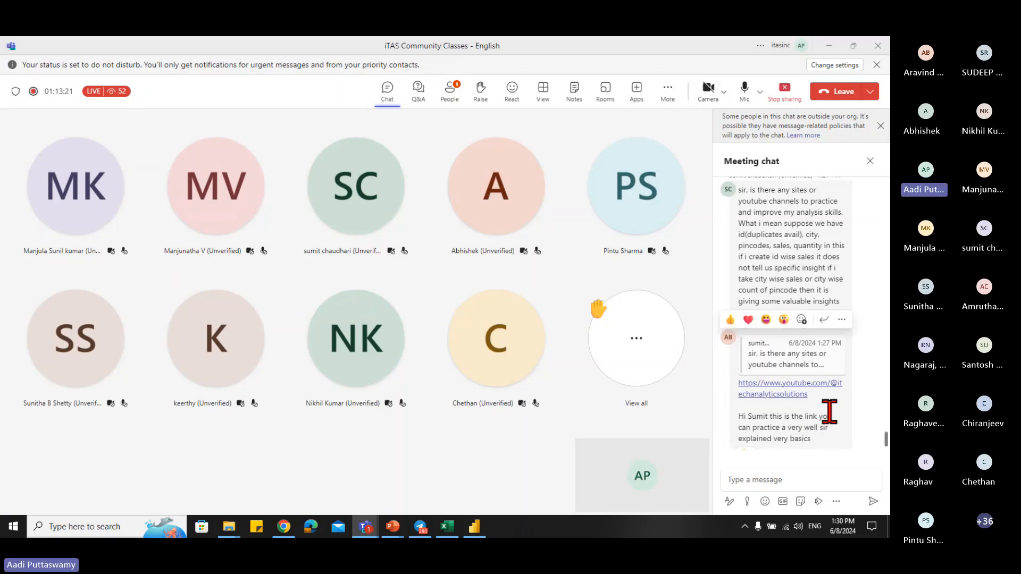
scroll(837, 422, down, 1)
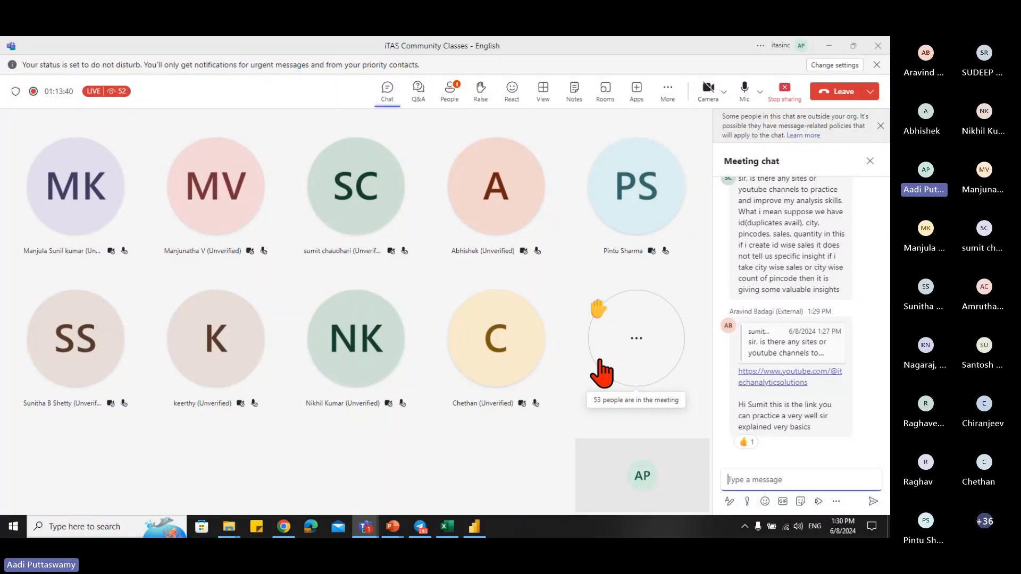
- Review the attendees' latest replies in the meeting chat
click(291, 128)
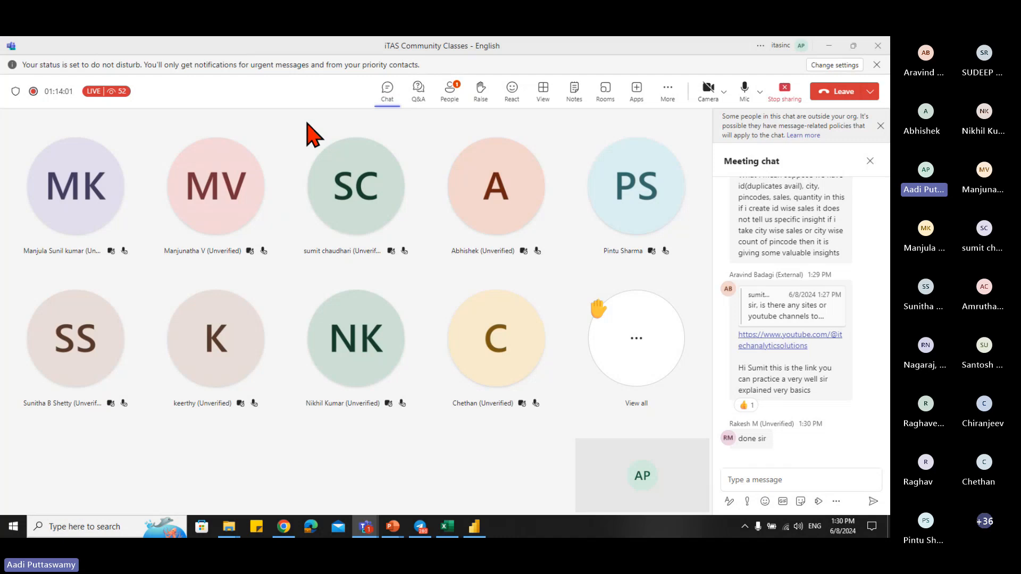
click(770, 479)
click(770, 478)
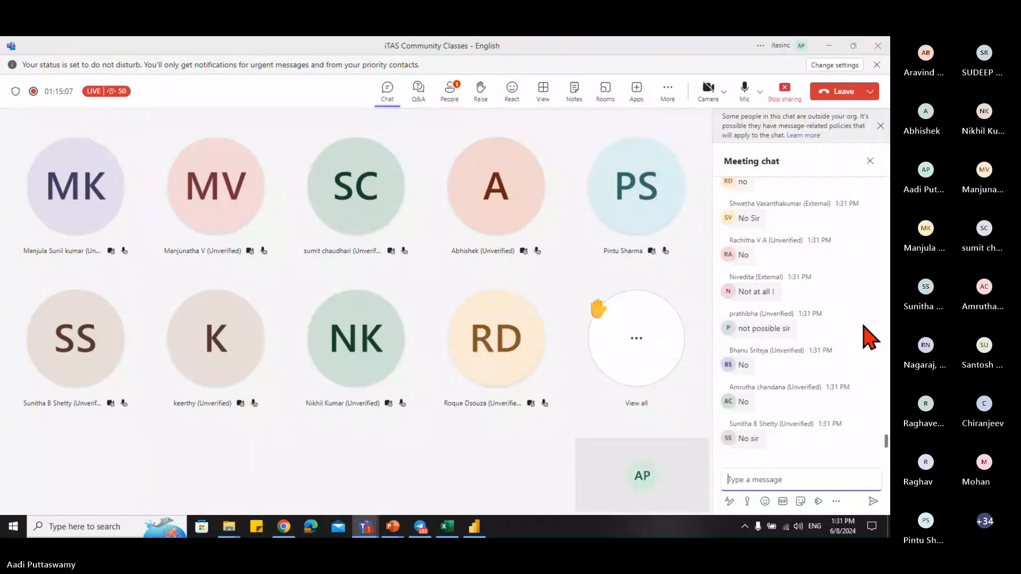
scroll(866, 336, up, 2)
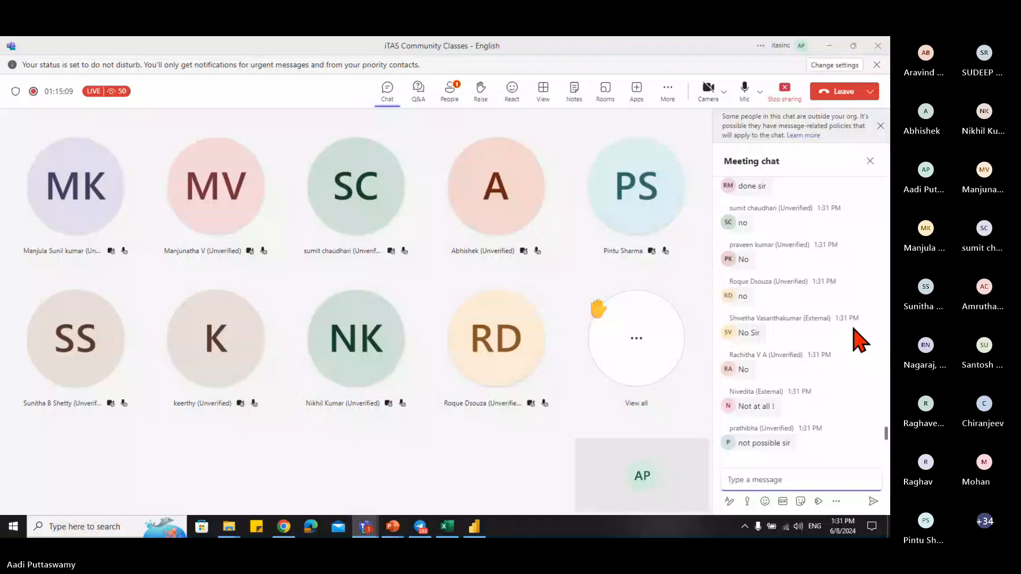
scroll(859, 341, down, 2)
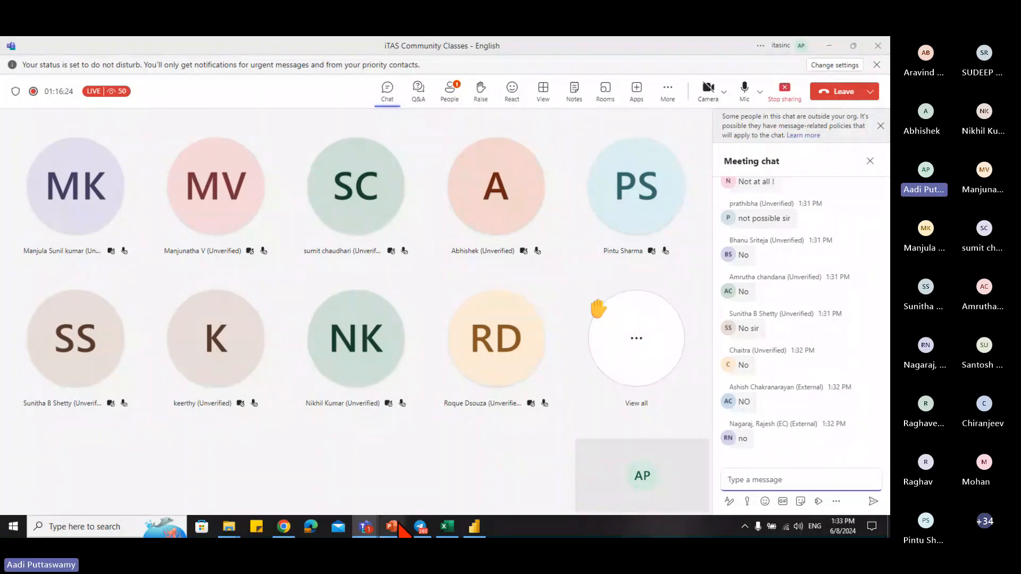
click(417, 441)
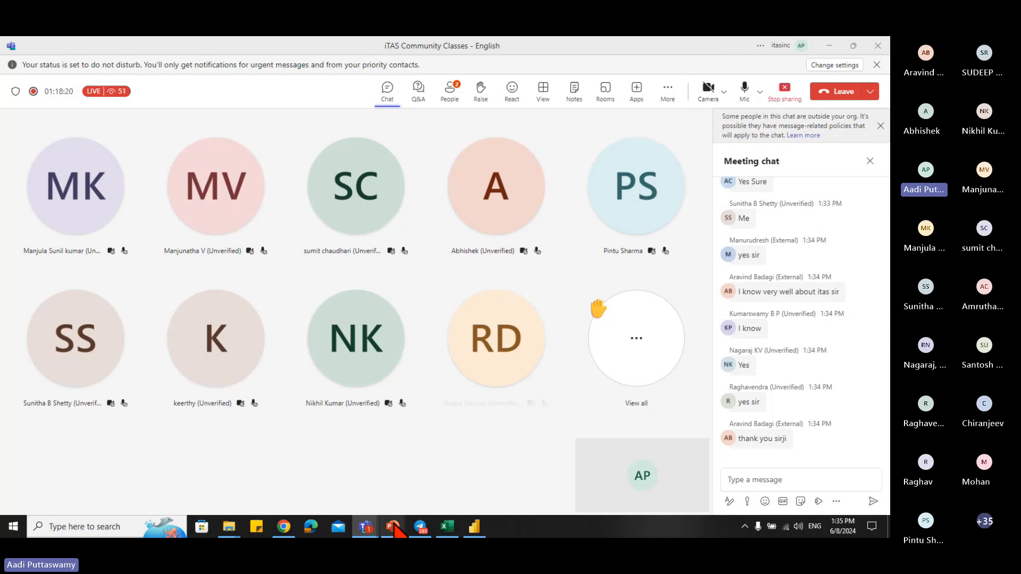
- Switch to the running PowerPoint slide show at the GET DATA slide and leave it again
mouse_move(398, 528)
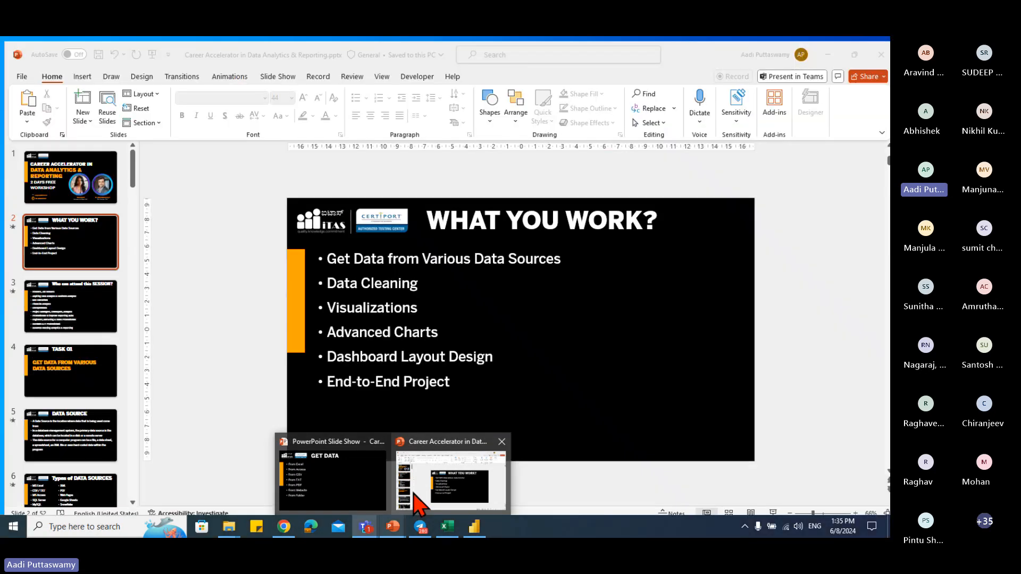
mouse_move(364, 495)
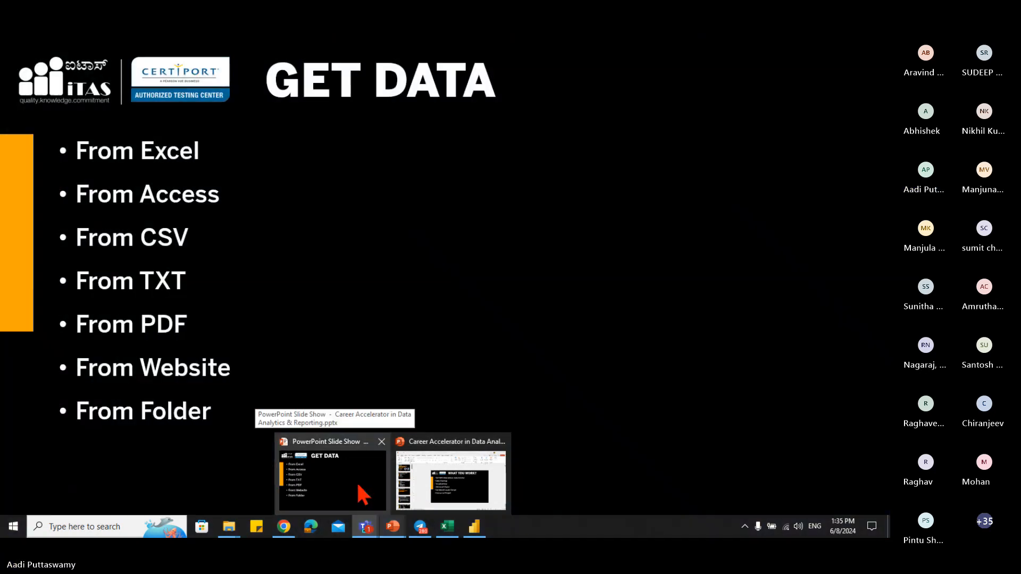
click(359, 492)
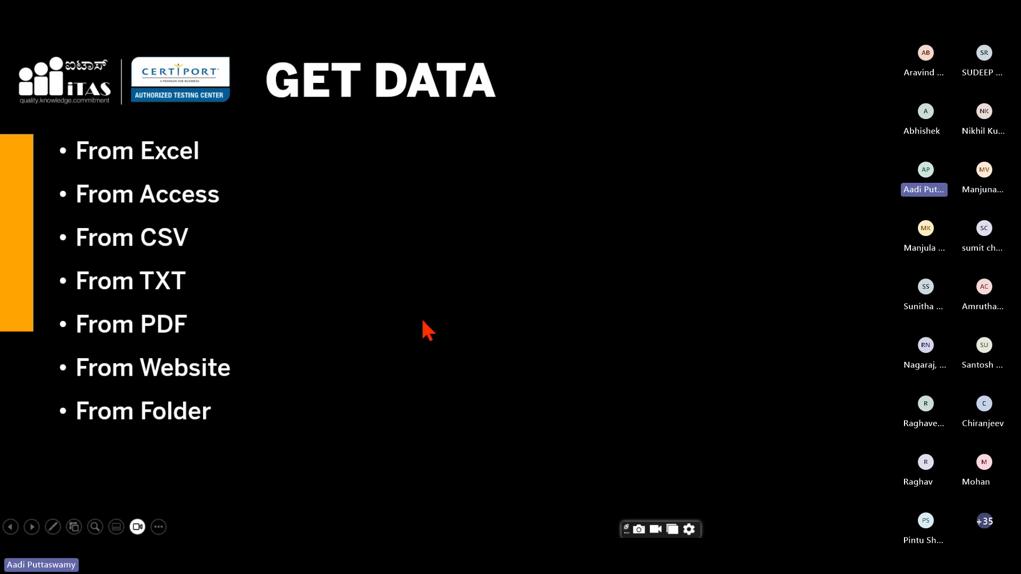
key(Escape)
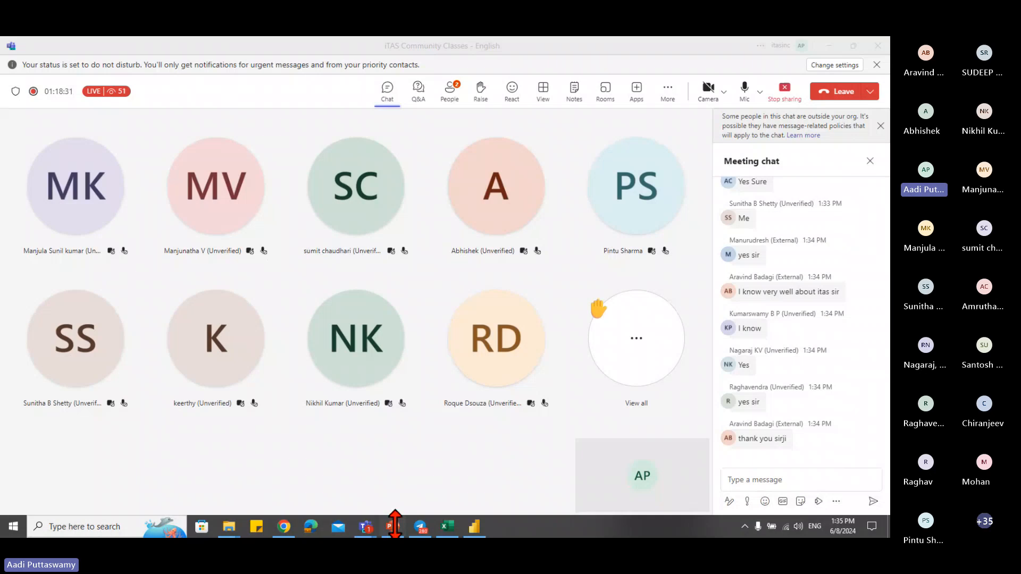
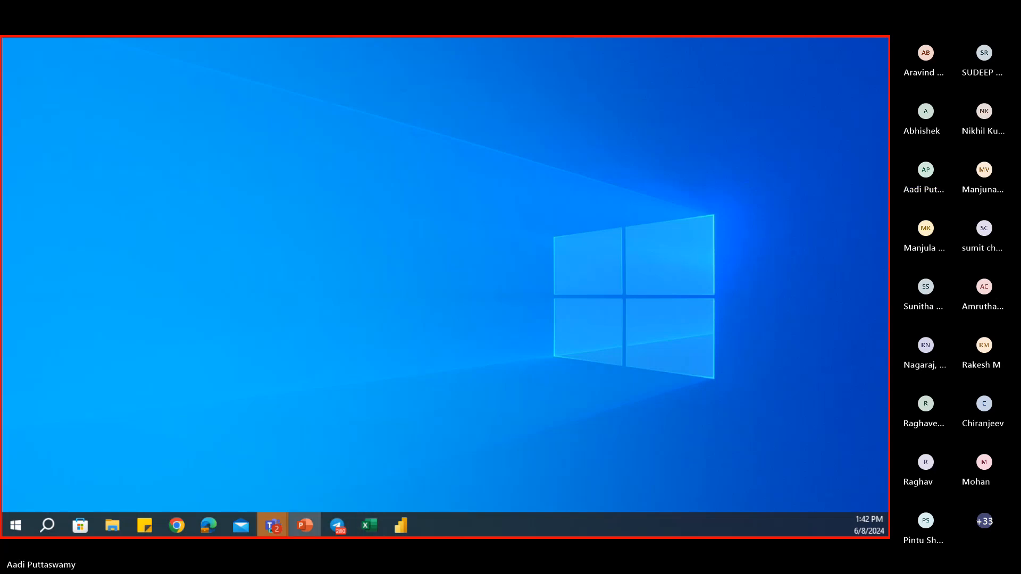
- Bring up the PowerPoint slide show at the TASK slide, reveal its Remove Blanks bullet and exit the show
click(305, 525)
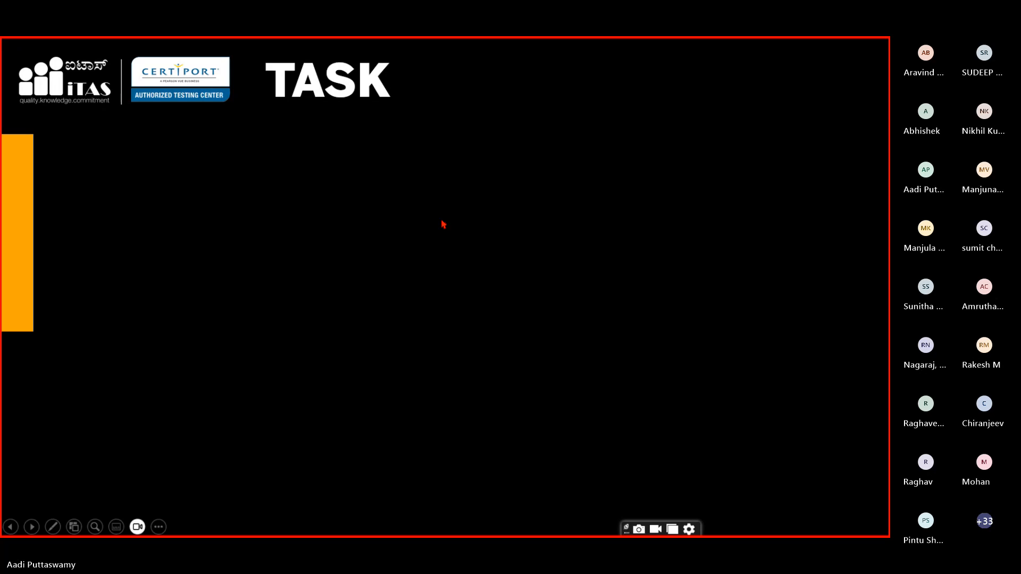
click(506, 203)
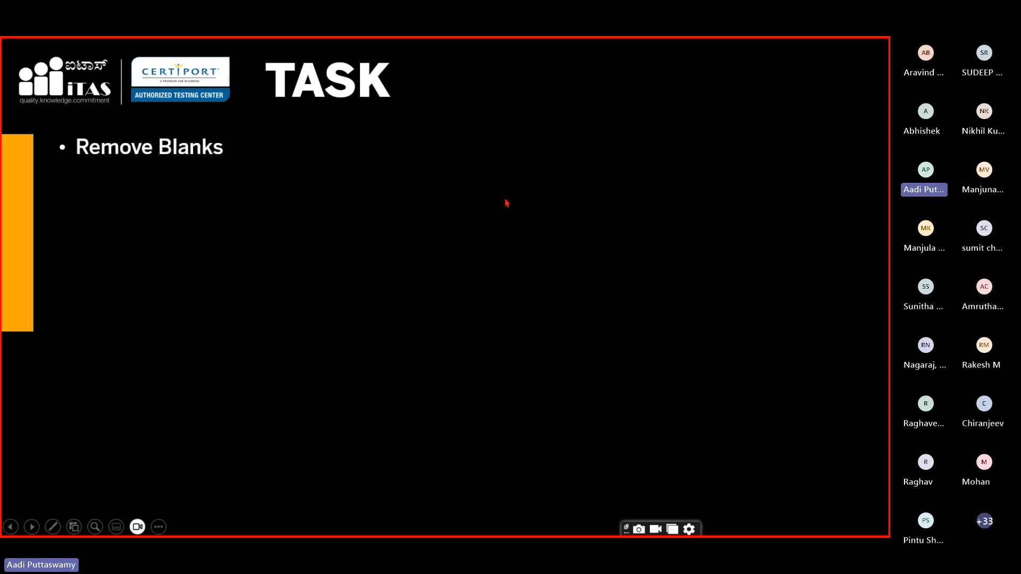
key(Escape)
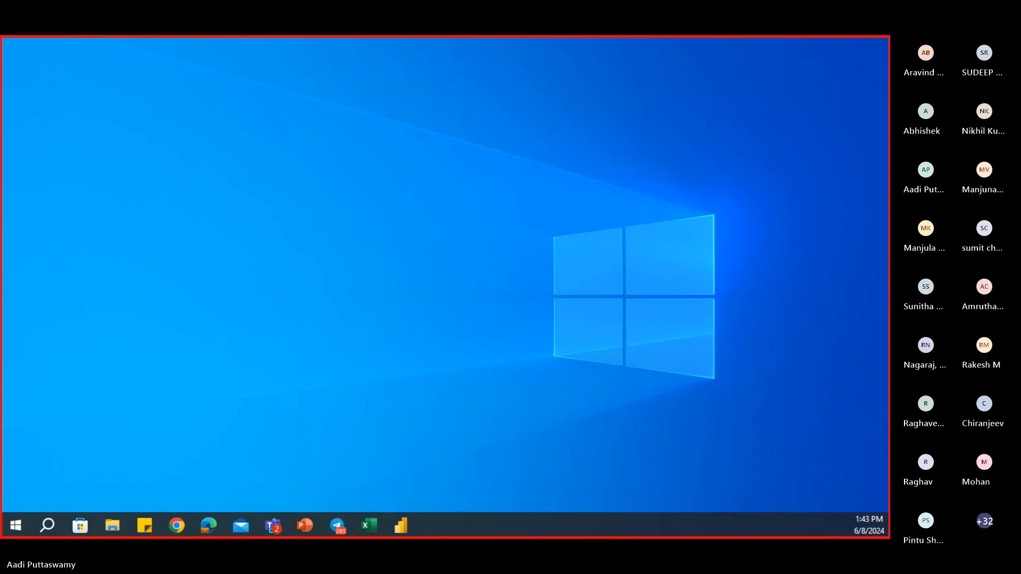
- Open the Display page of Windows Settings and bring up the choices for multiple displays
key(super+i)
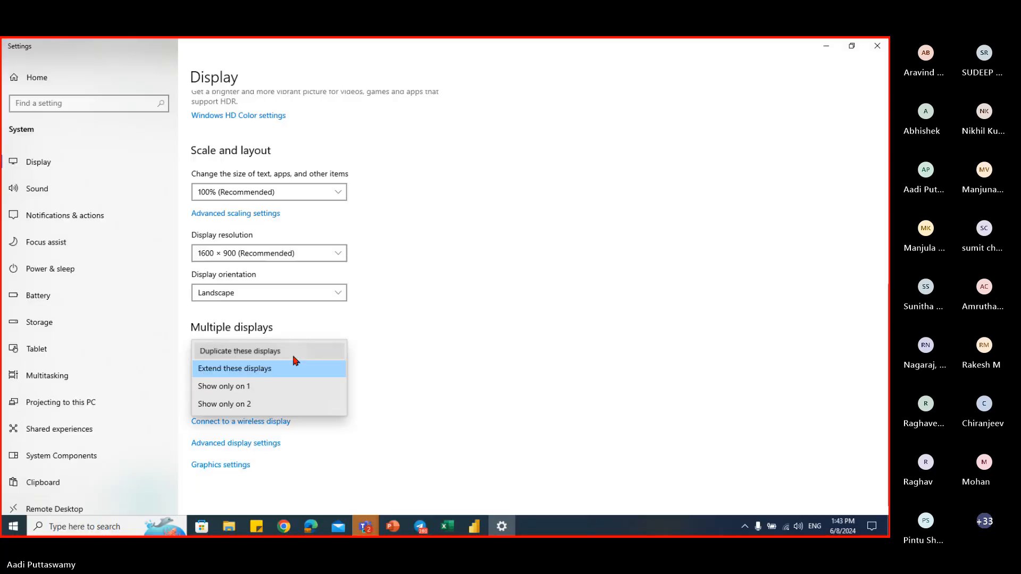
- Set the multiple displays option to Duplicate these displays, keep the changes and minimize the Settings window
click(292, 353)
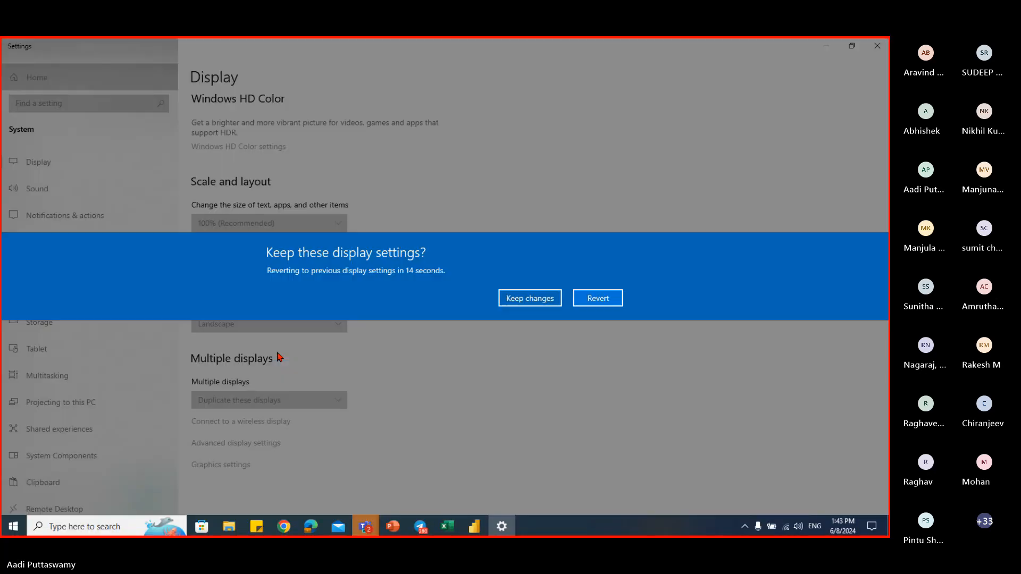
click(529, 299)
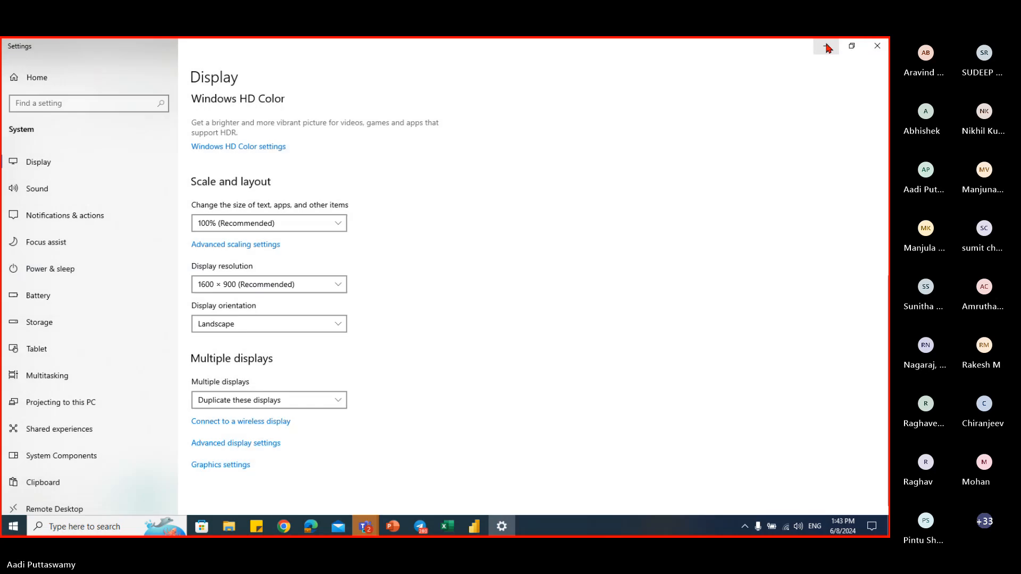
click(826, 46)
click(828, 46)
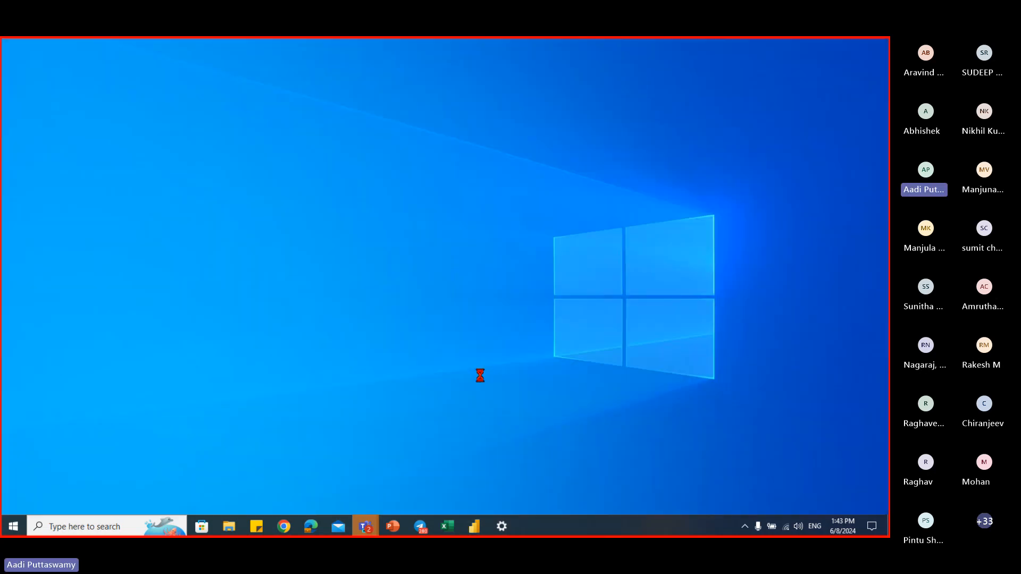
- Switch to the Data Cleaning.xlsx workbook in Excel and go to the Row ID header in cell E9 of the RawData sheet
click(448, 527)
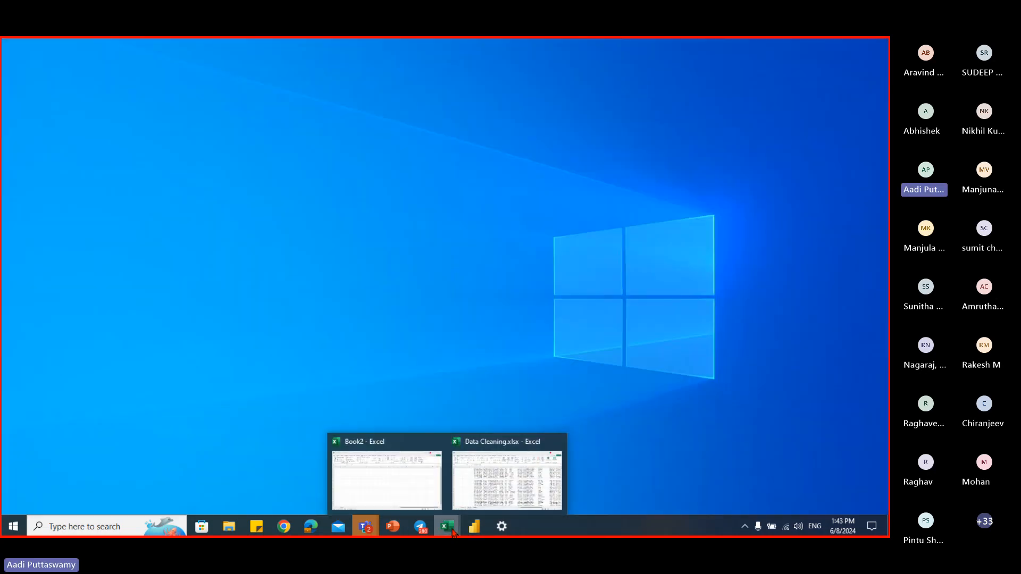
click(499, 495)
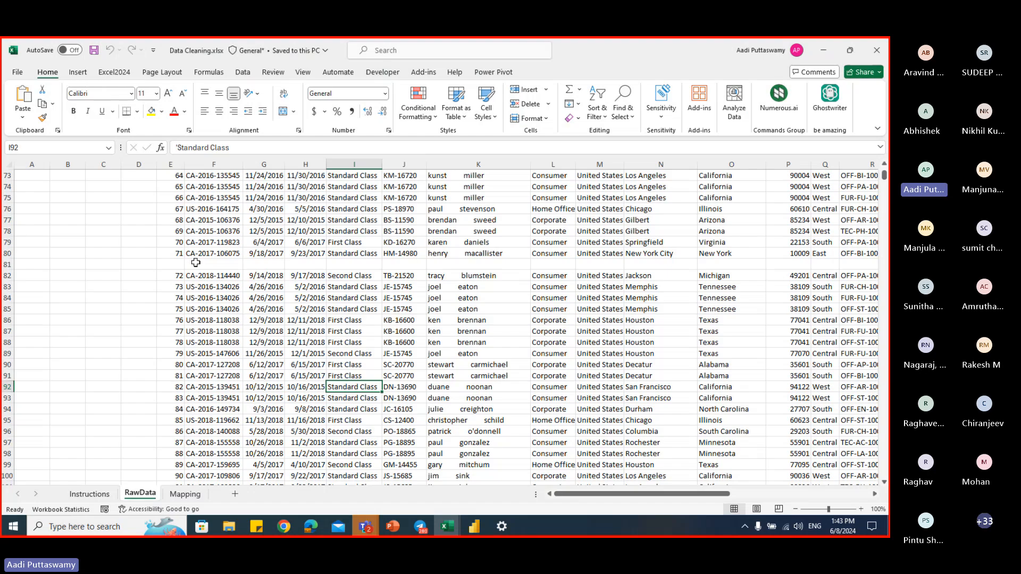
click(210, 176)
key(ctrl+Up)
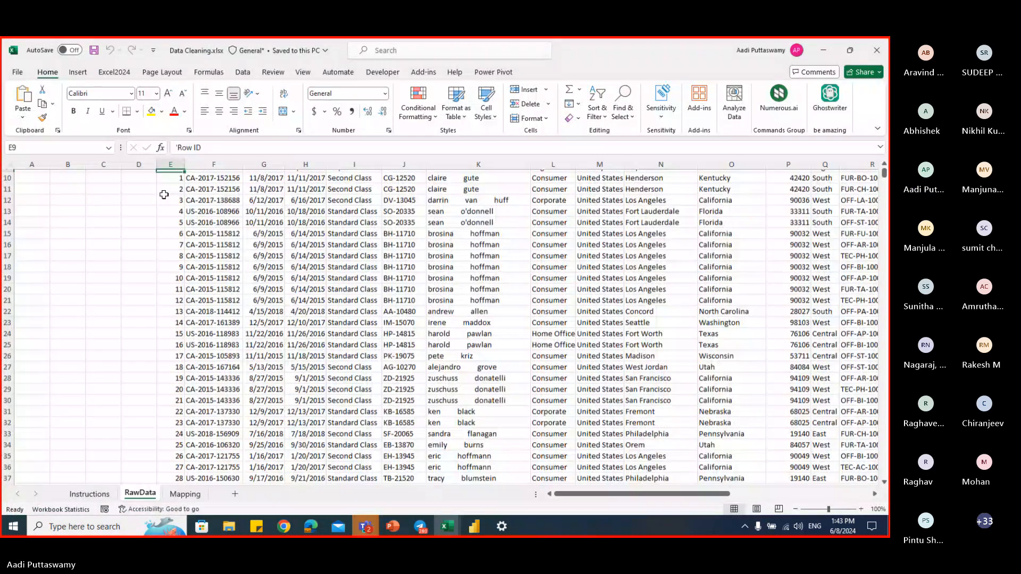
key(ctrl+Up)
key(Left)
key(Left)
key(Left)
key(Left)
key(Right)
key(Down)
key(Down)
key(Down)
key(Down)
key(Down)
key(Down)
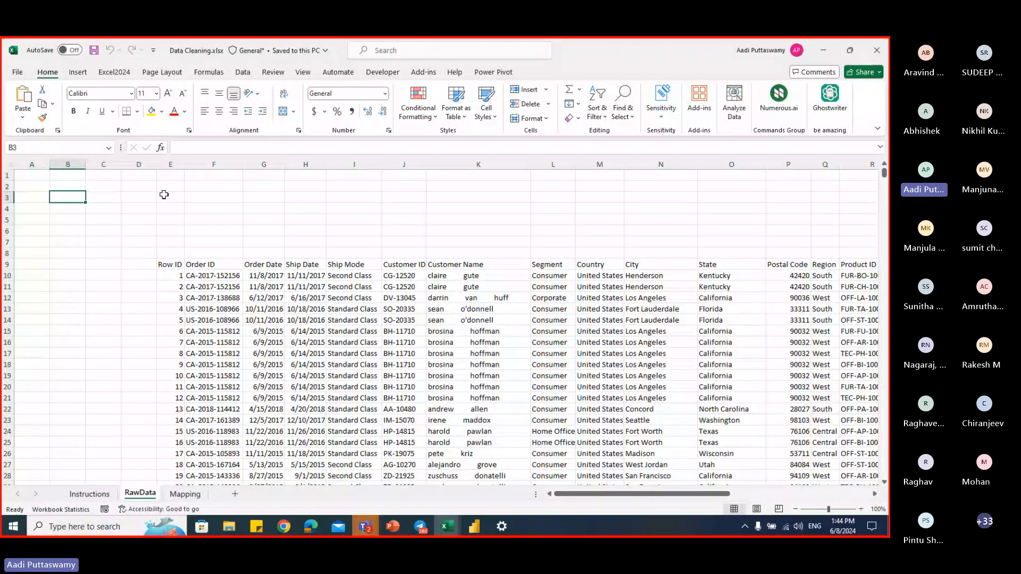
key(Right)
key(Right)
key(Down)
key(Down)
key(Down)
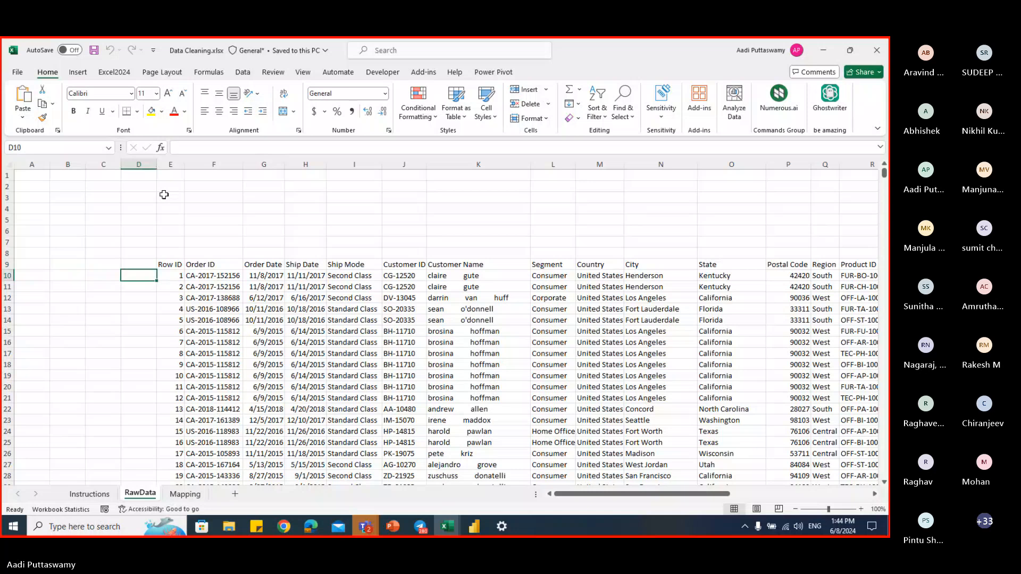
key(Right)
key(Up)
- Select the whole RawData dataset from the Row ID header in E9 to the last Profit value in W10201 and copy it
key(ctrl+shift+Right)
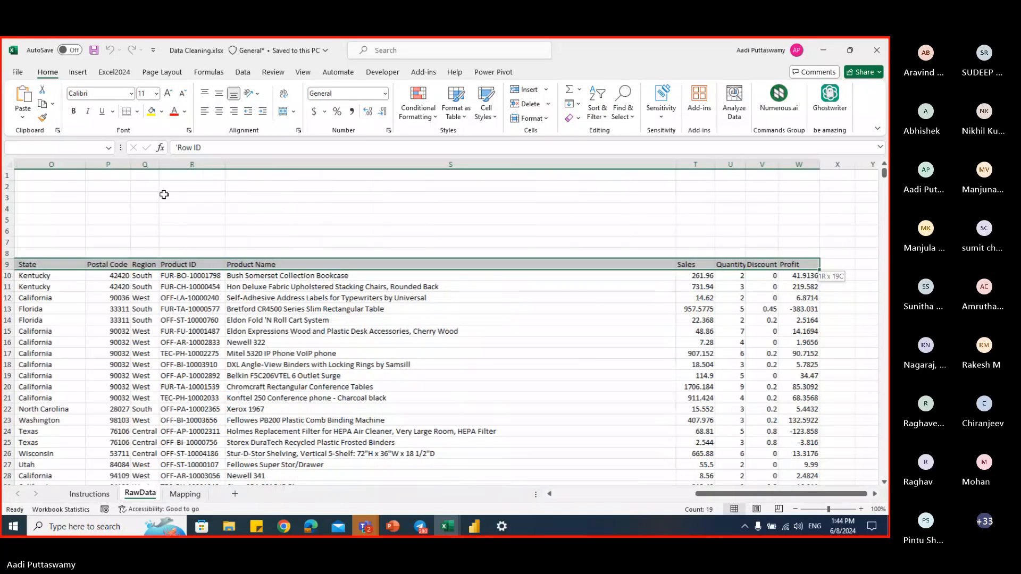
key(ctrl+shift+Down)
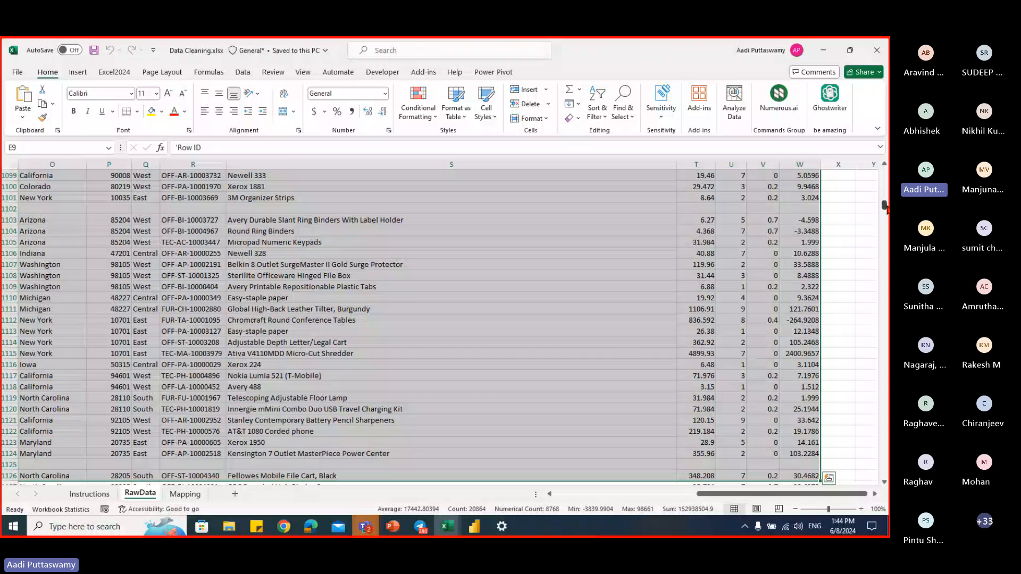
drag(885, 206, 884, 472)
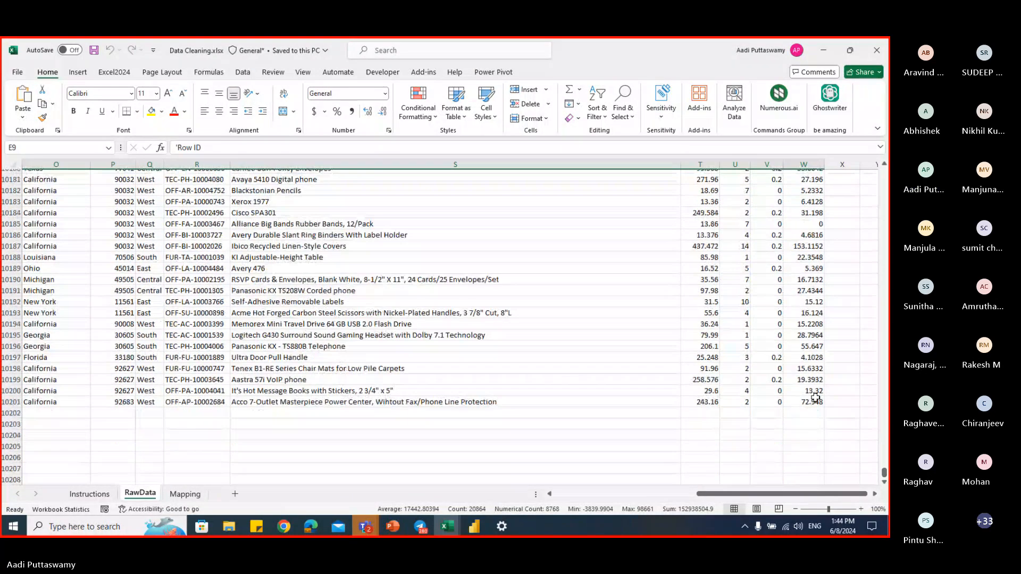
shift+click(815, 400)
key(ctrl+c)
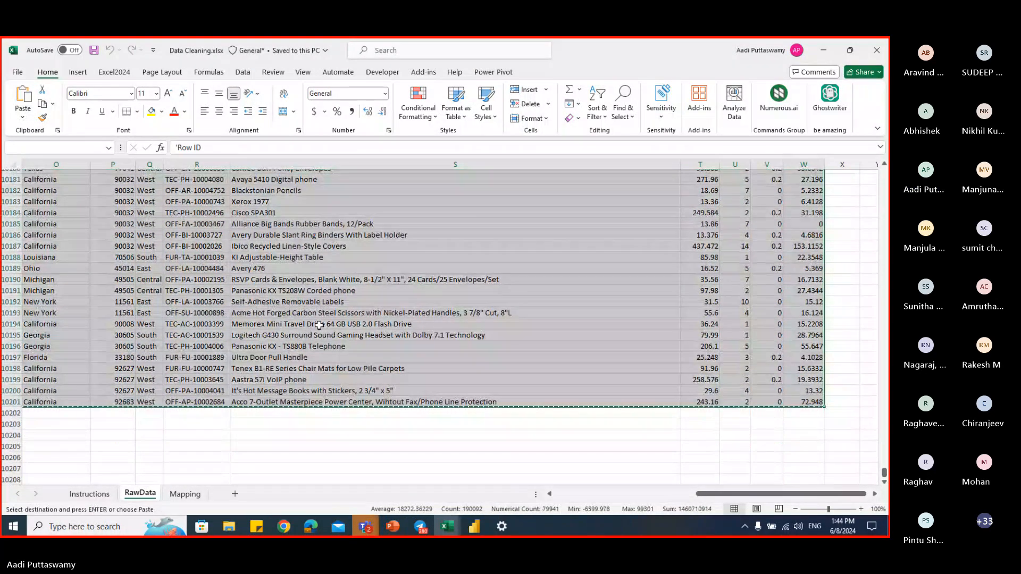
- Paste the copied dataset into Sheet1 of the Book2 workbook, starting at cell G9
click(446, 526)
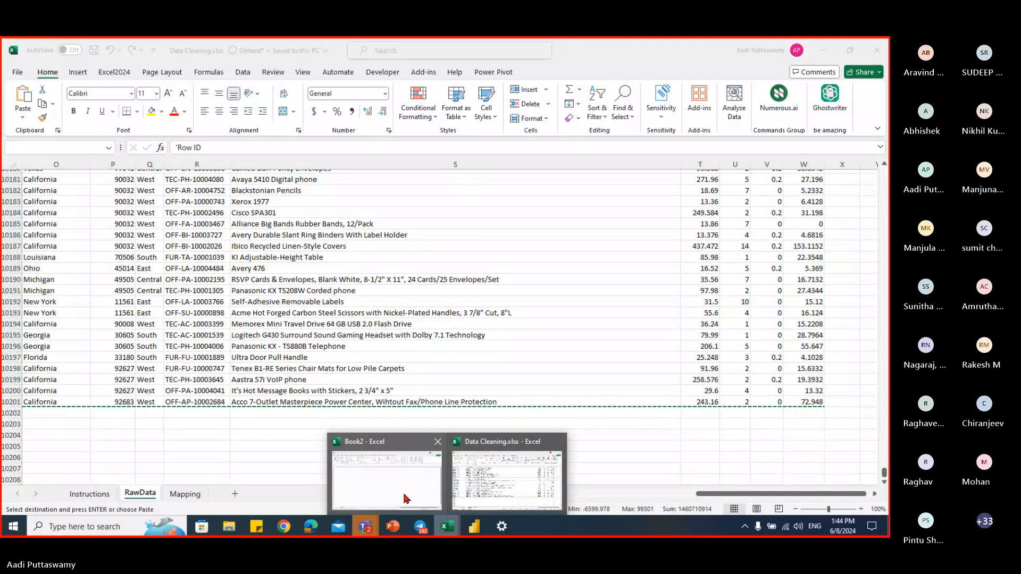
click(406, 499)
click(254, 232)
click(242, 264)
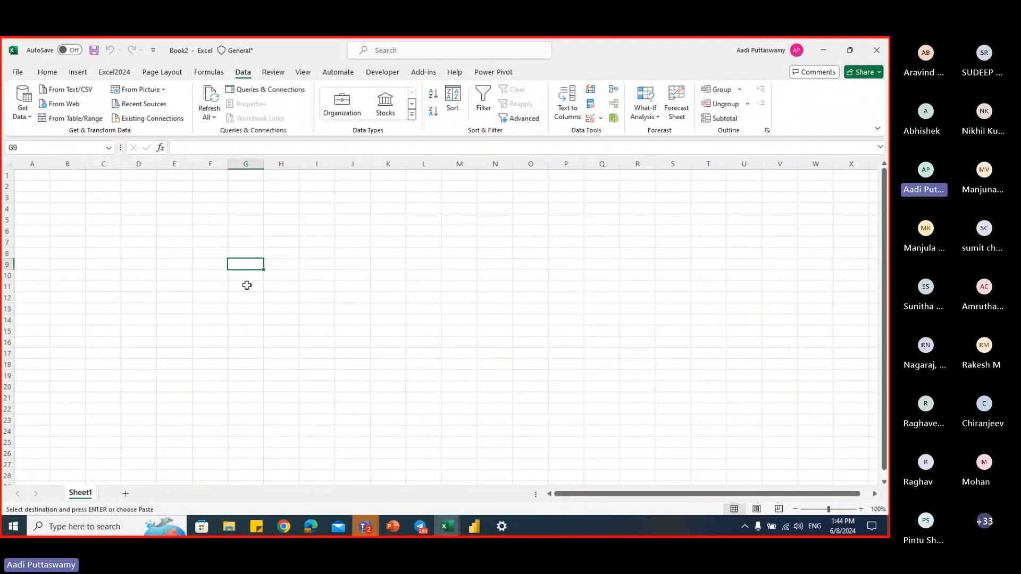
key(ctrl+v)
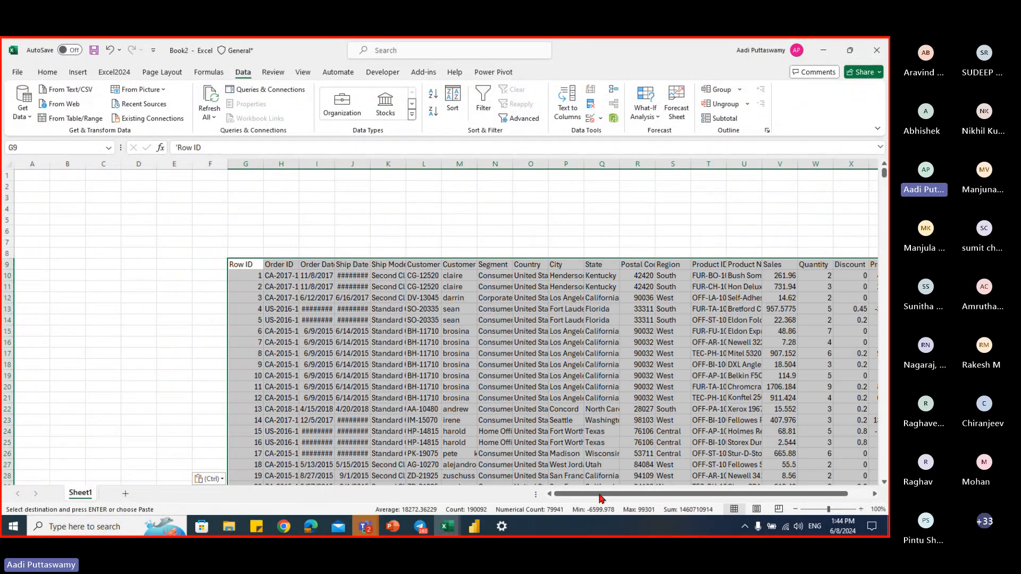
- Turn the pasted range $G$9:$Y$10201 into a table with headers and load it into Power Query Editor
drag(601, 498, 624, 499)
scroll(589, 334, down, 3)
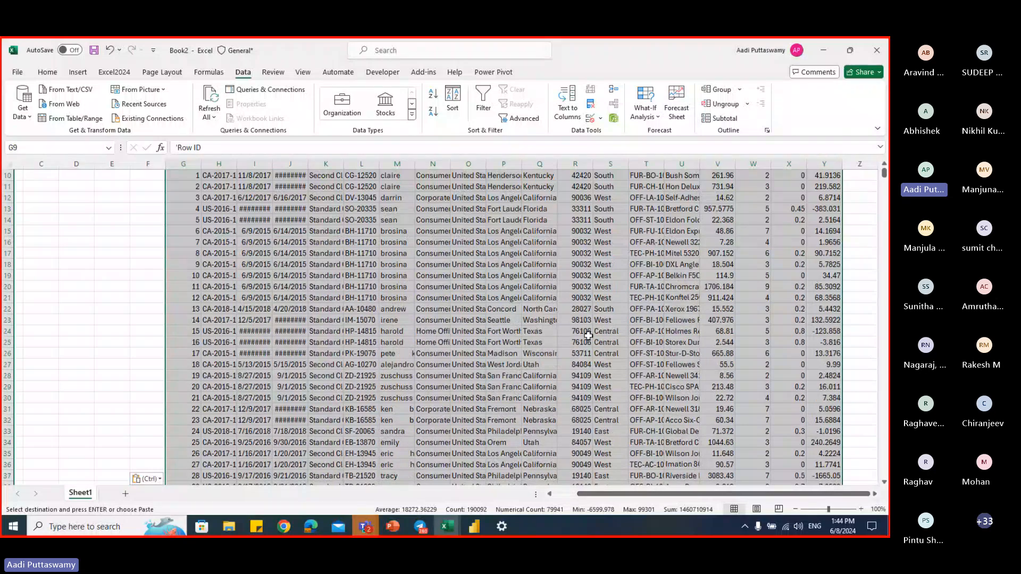
scroll(588, 335, up, 3)
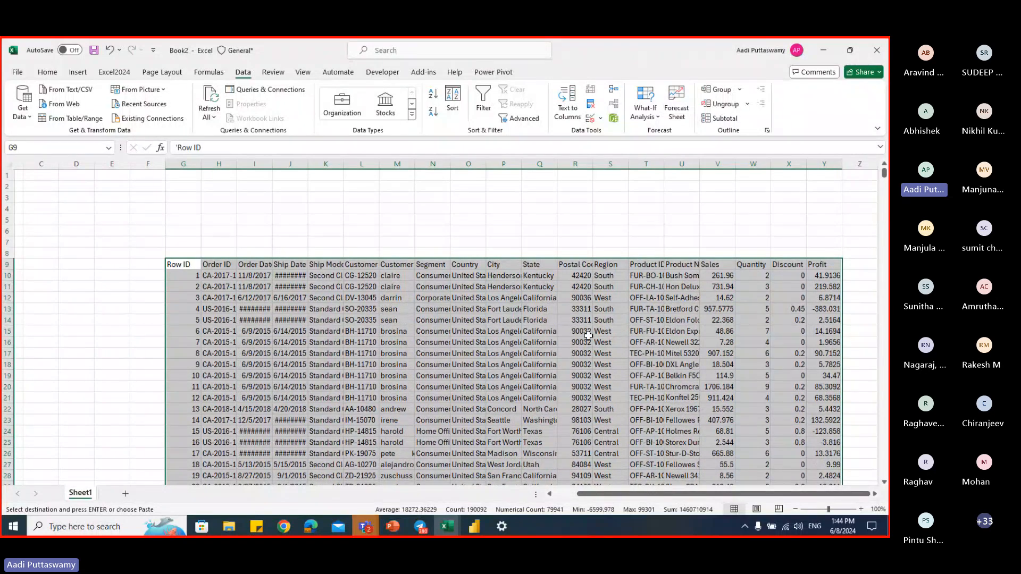
scroll(588, 335, down, 1)
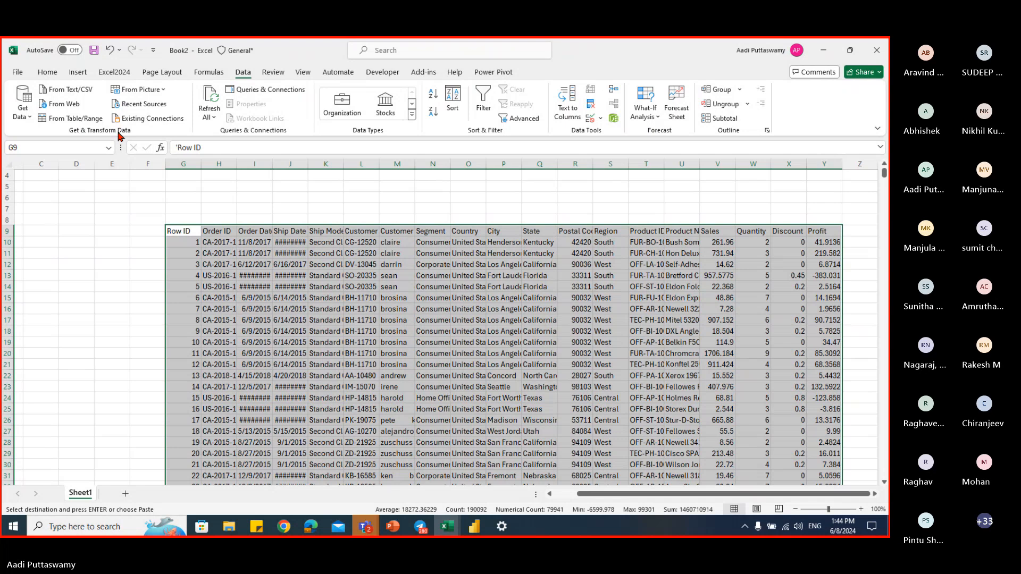
click(68, 121)
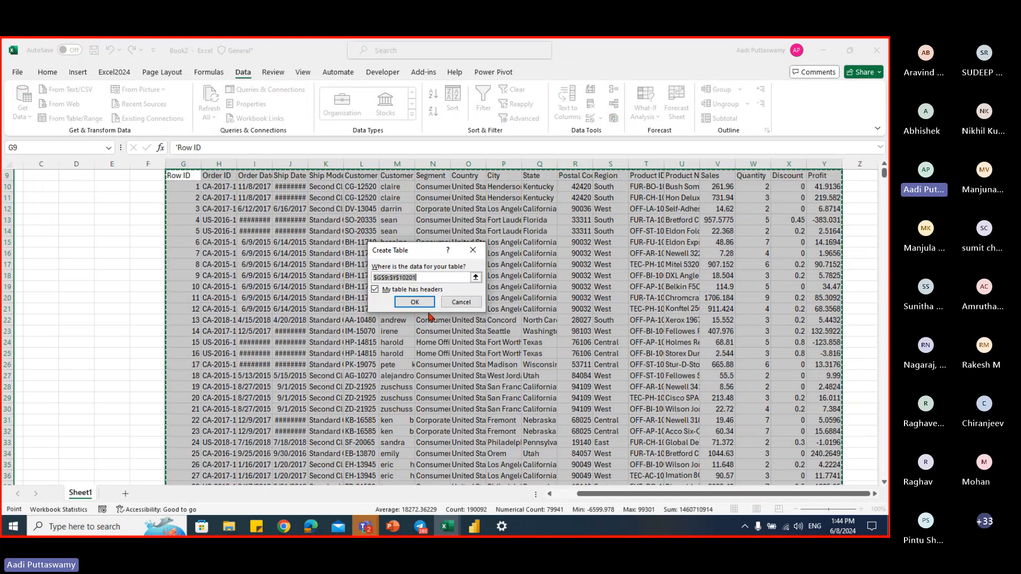
click(412, 299)
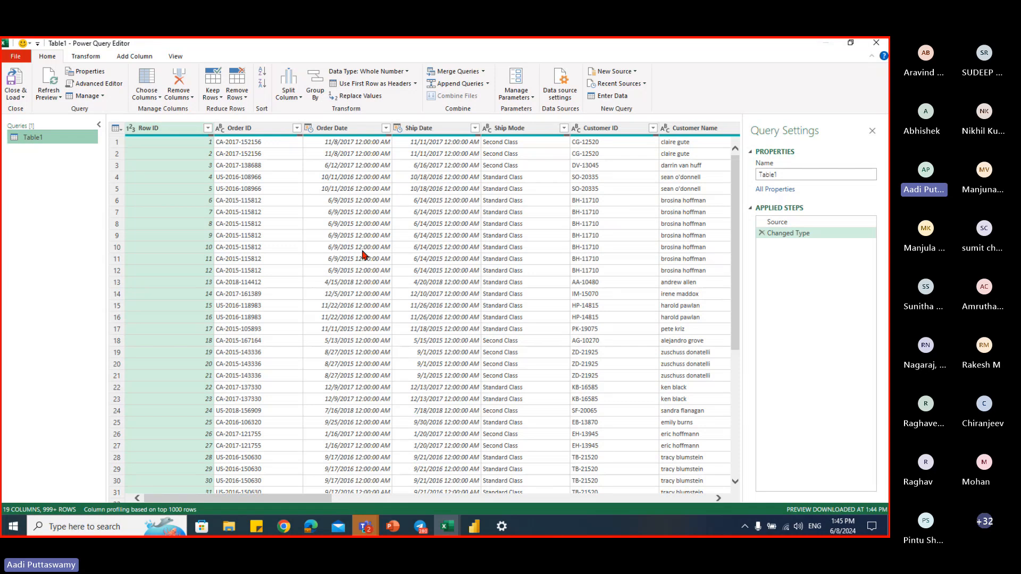
- Look through the rows of Table1 in Power Query Editor to check the data for blank records
scroll(345, 278, down, 6)
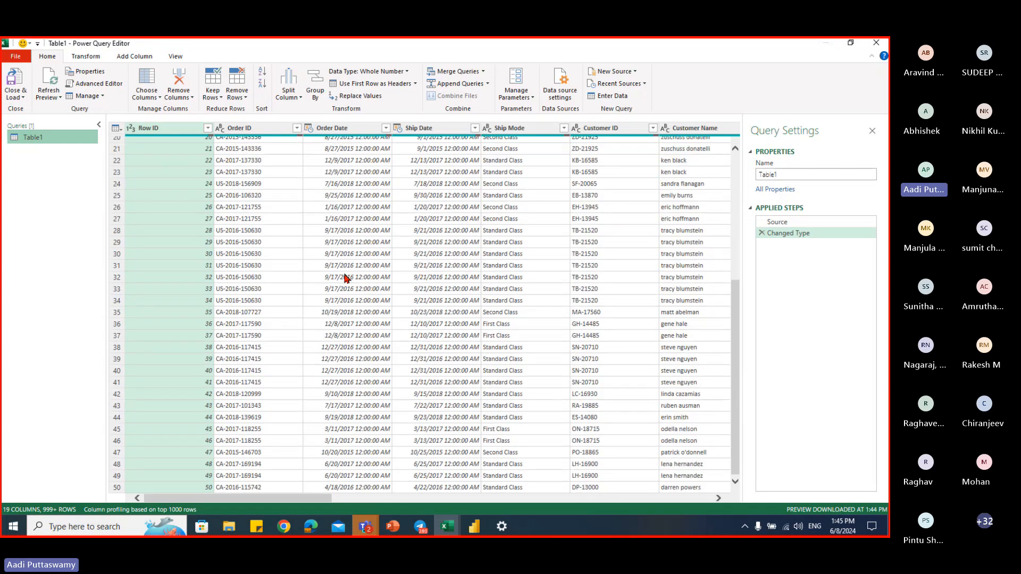
scroll(344, 278, up, 6)
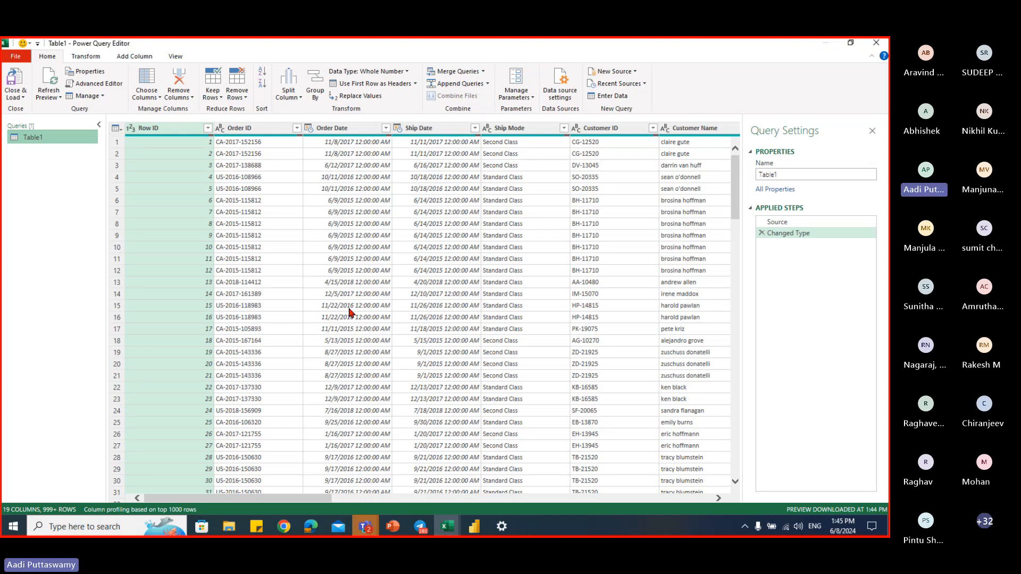
click(450, 532)
click(418, 481)
click(453, 529)
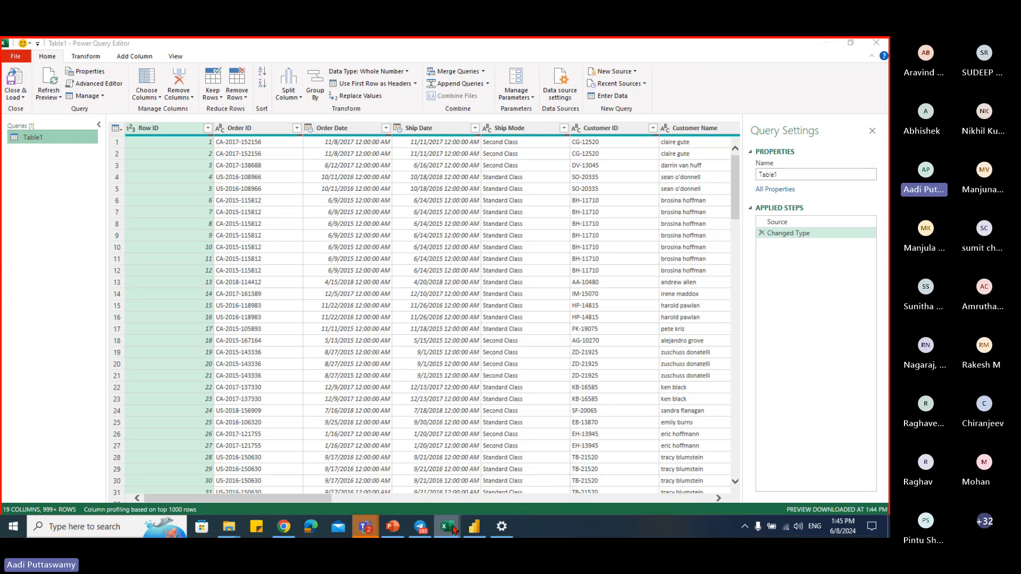
click(388, 340)
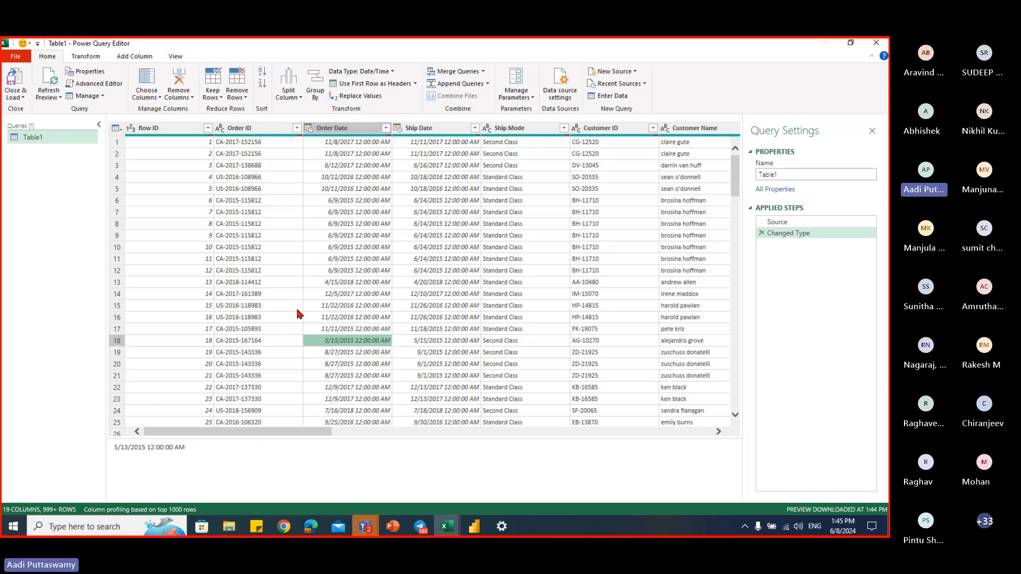
scroll(501, 301, down, 20)
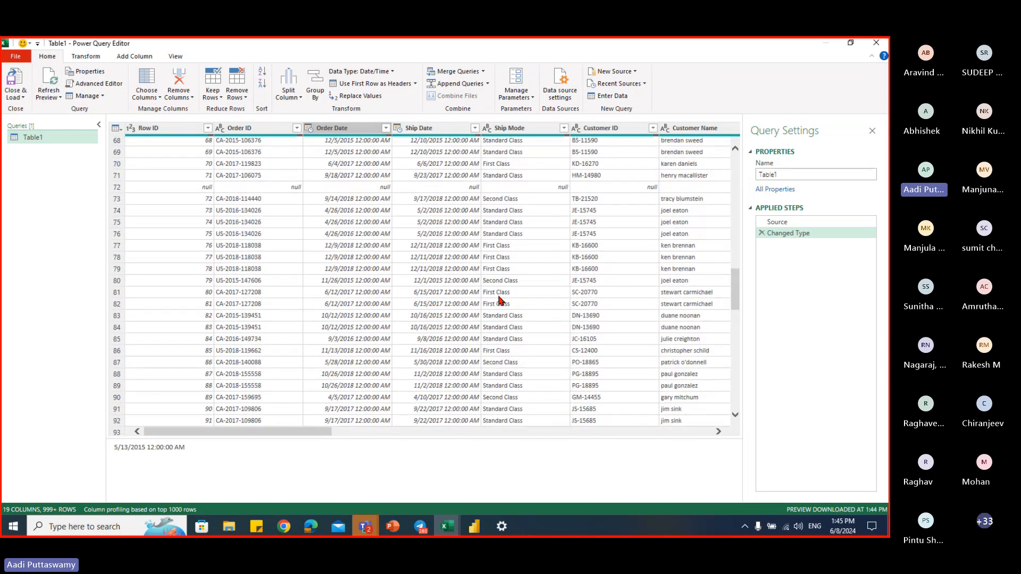
scroll(501, 302, down, 18)
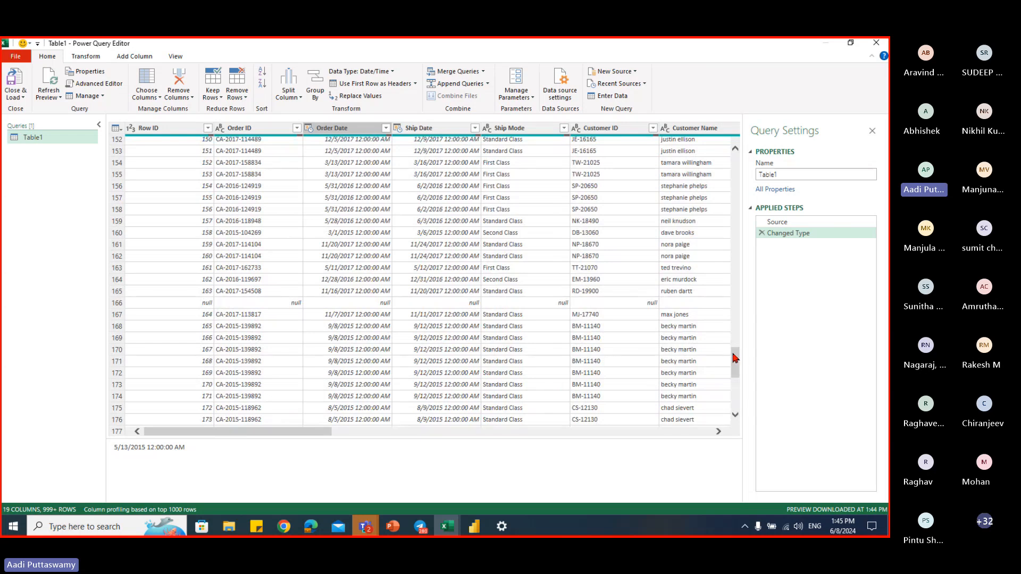
drag(735, 357, 739, 135)
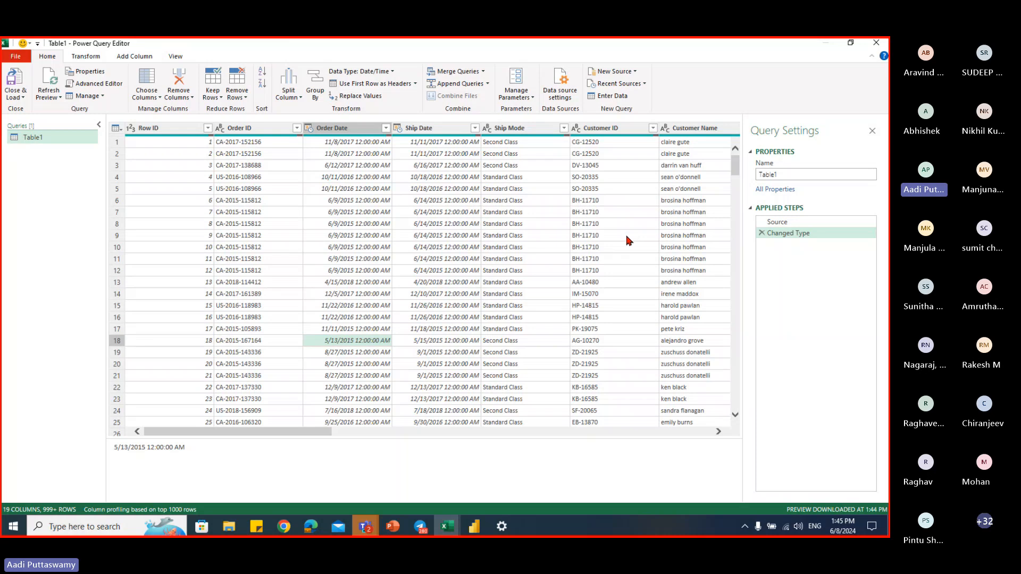
- Switch to the PowerPoint presentation, review the Remove Blanks item on the TASK slide, and return to Power Query Editor
click(393, 526)
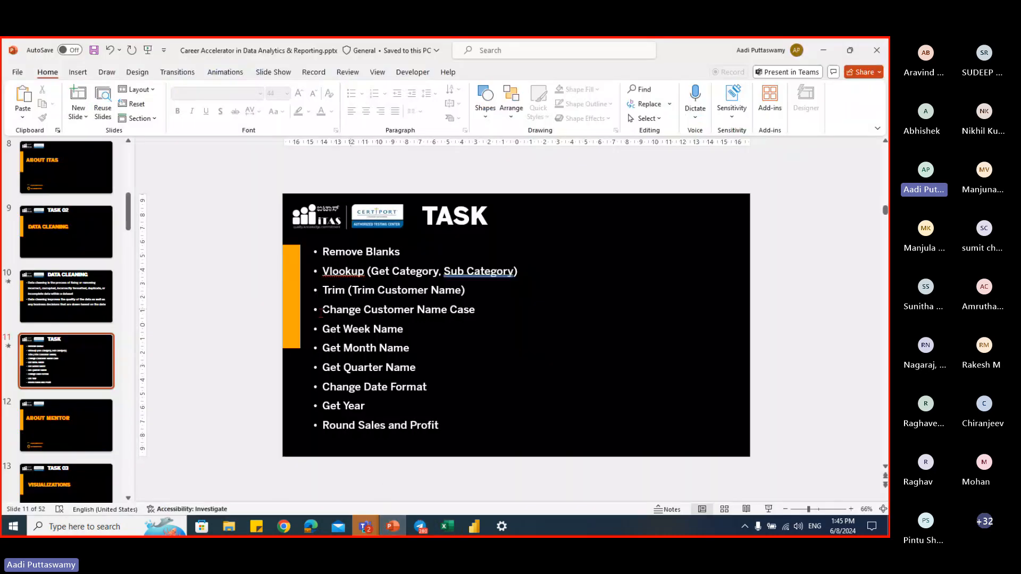
drag(323, 251, 402, 252)
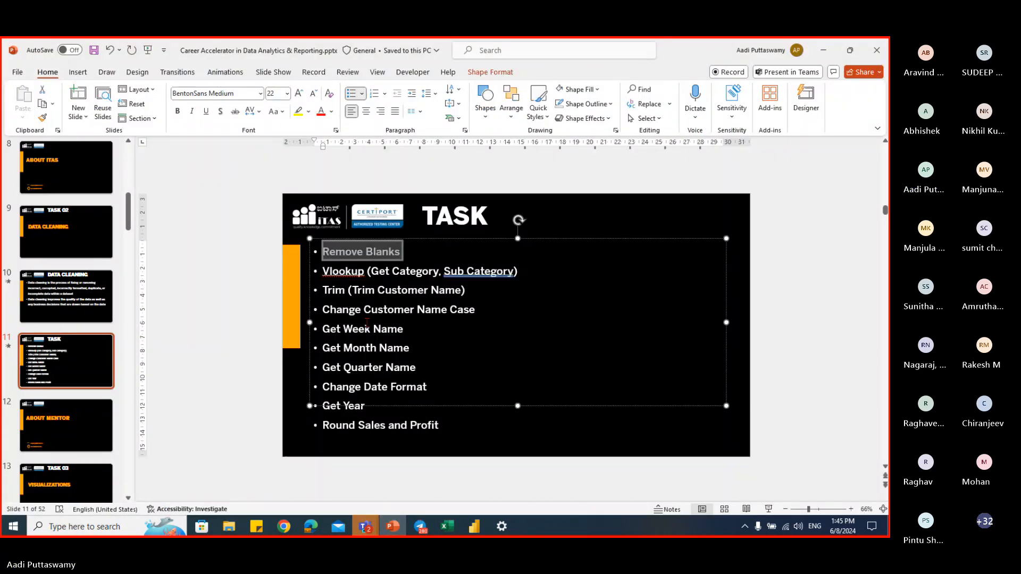
click(231, 362)
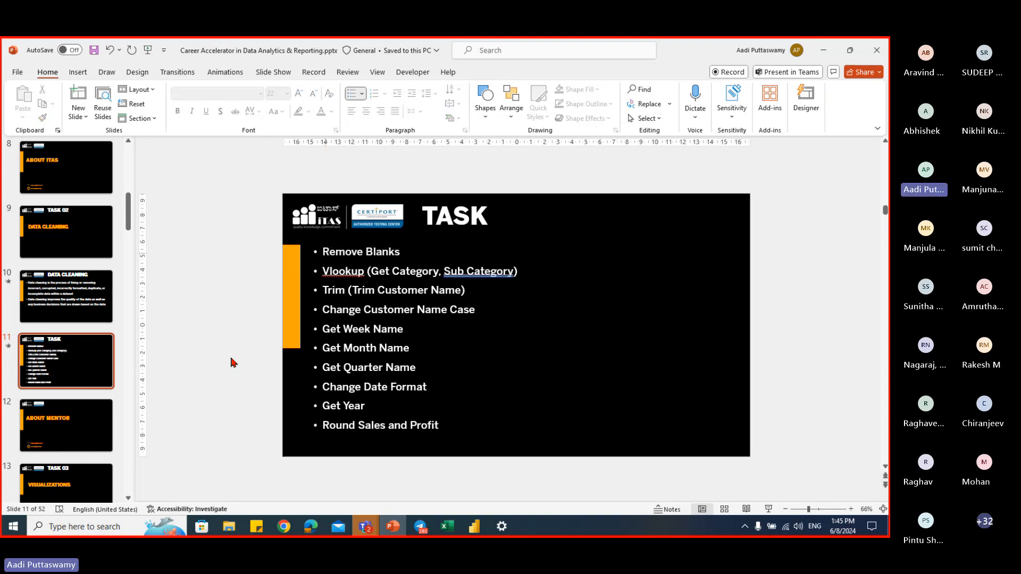
click(823, 52)
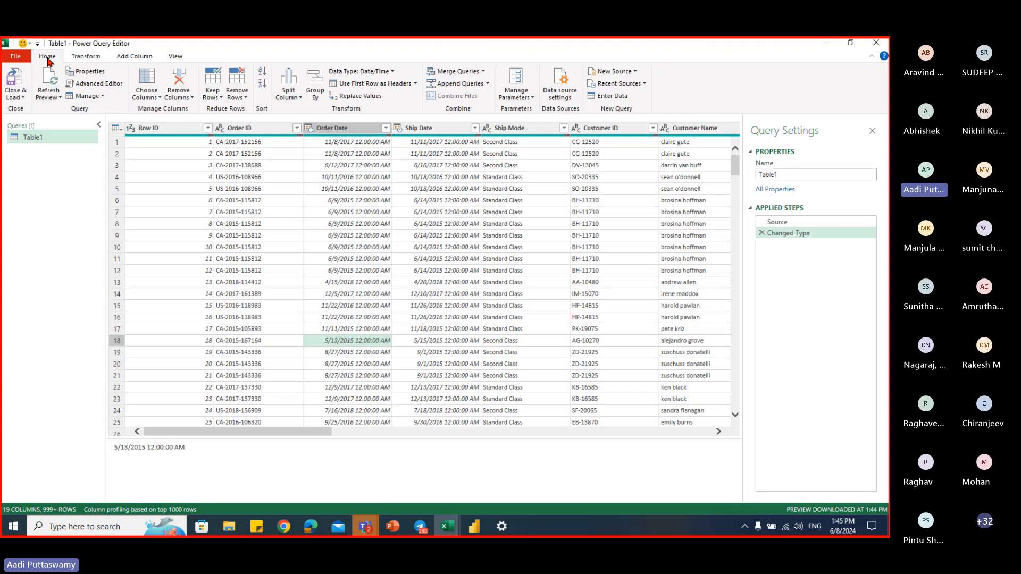
- Remove all blank rows from Table1
click(242, 99)
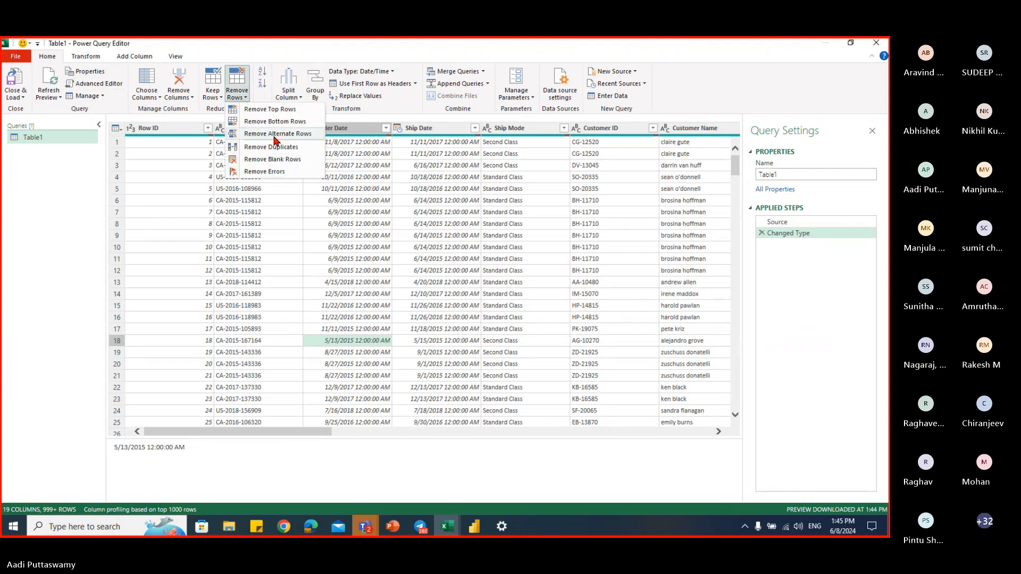
click(260, 161)
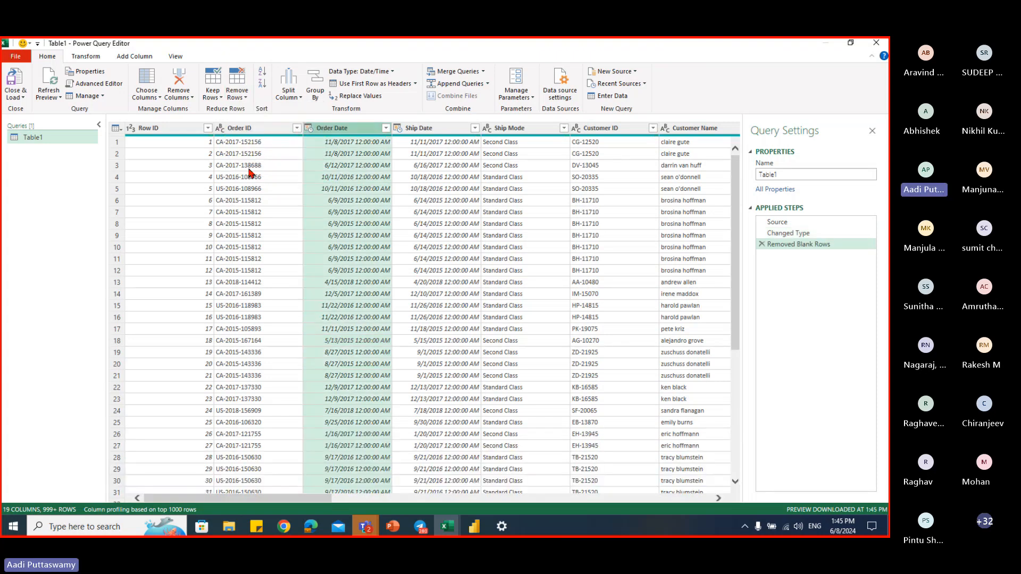
mouse_move(739, 200)
mouse_down()
mouse_move(738, 387)
mouse_move(738, 210)
mouse_up()
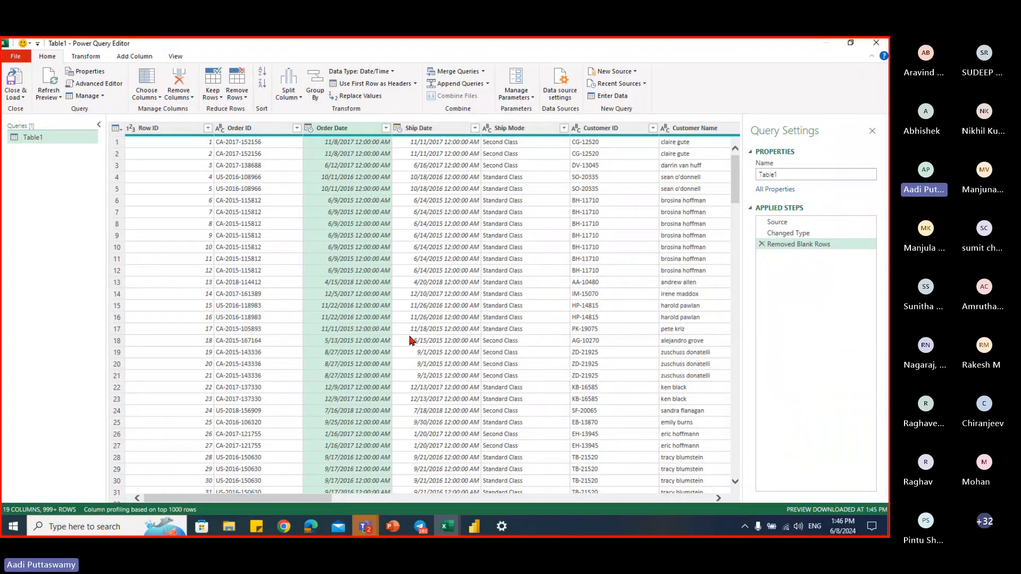
- Switch to the PowerPoint presentation, review the Vlookup, Trim and Change Customer Name Case items on the TASK slide, and return to Power Query Editor
key(alt+Tab)
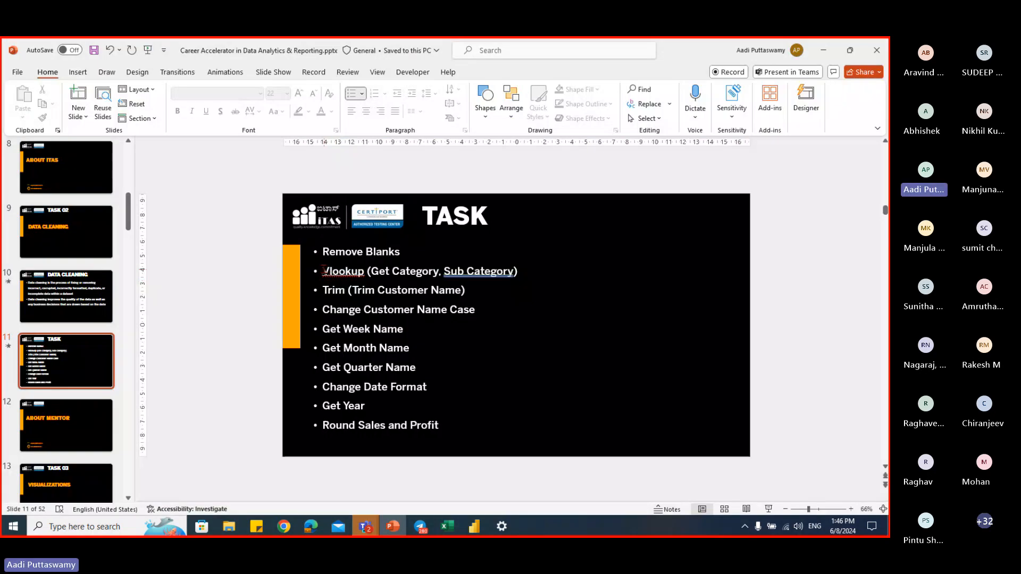
click(373, 271)
triple_click(373, 271)
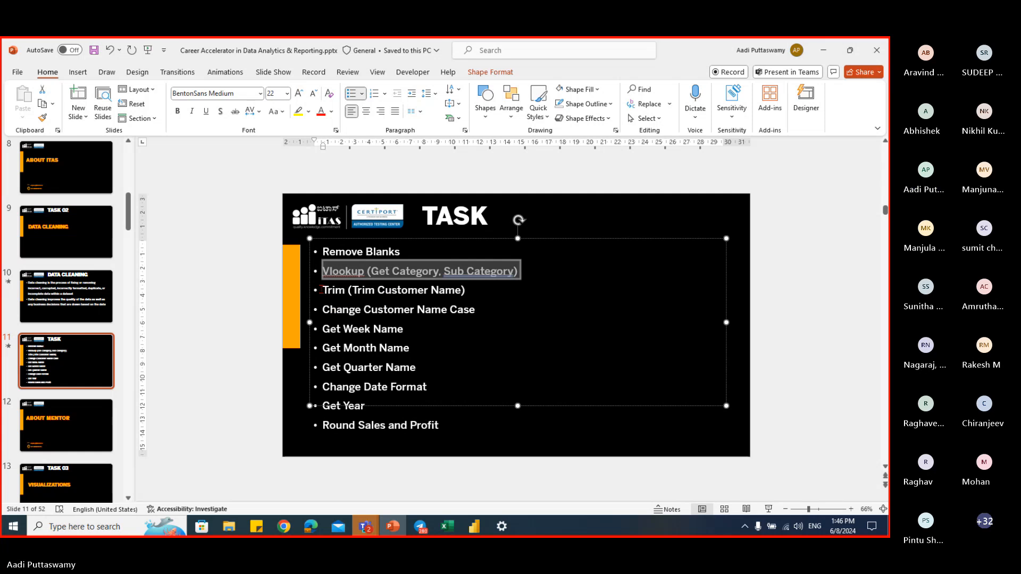
drag(323, 290, 495, 296)
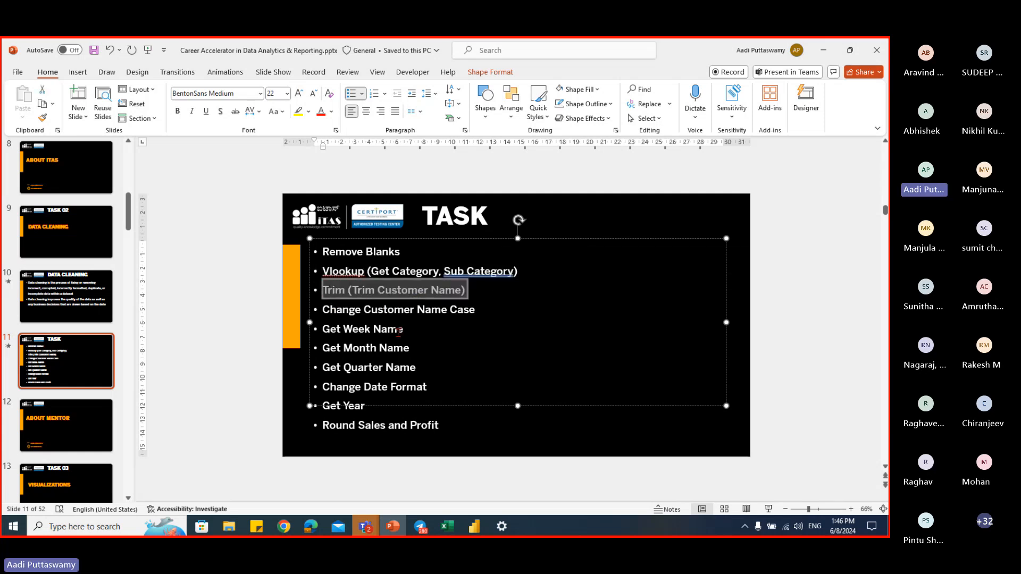
drag(323, 310, 475, 311)
click(202, 274)
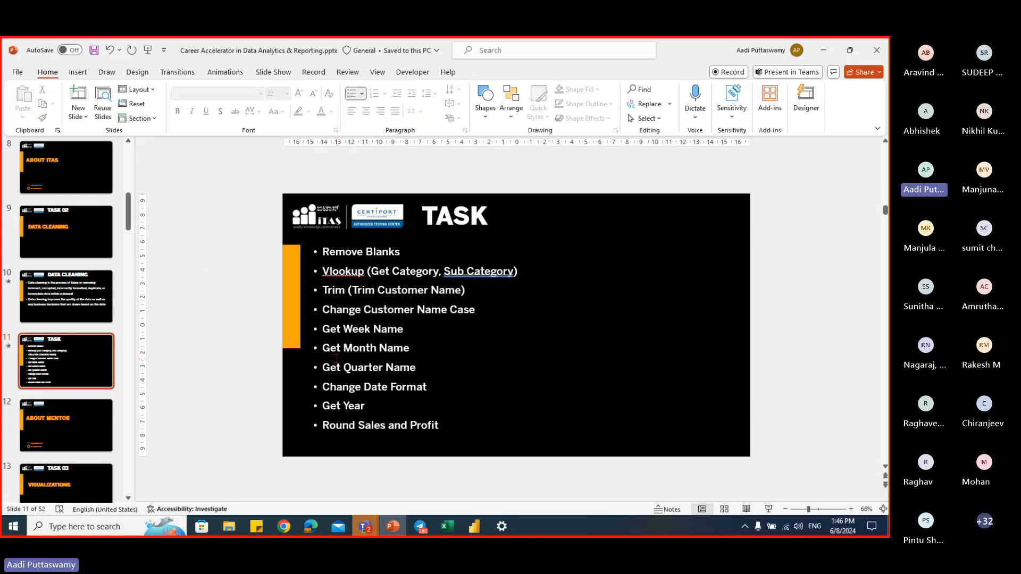
key(alt+Tab)
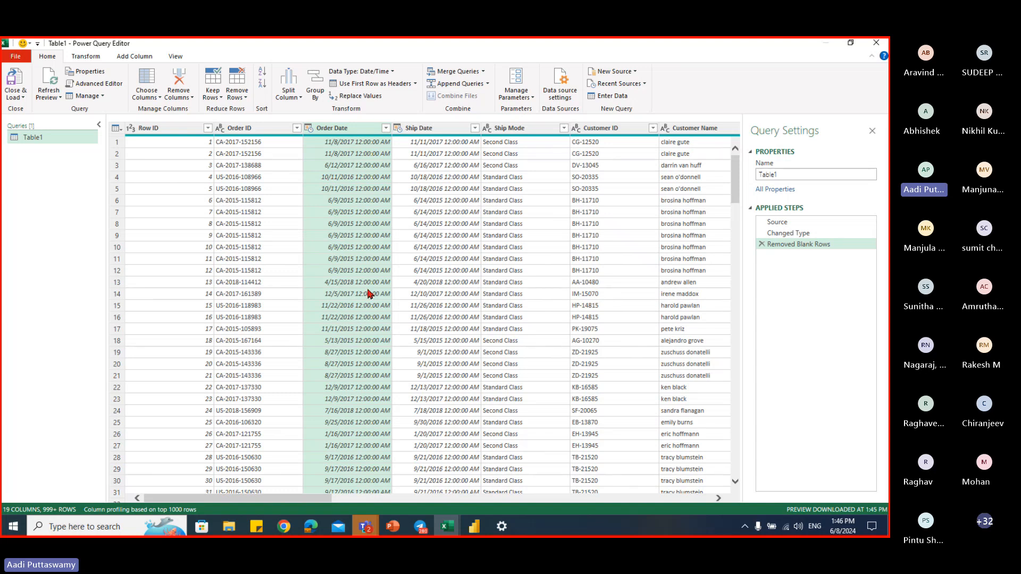
- Change the text case of the Customer Name column in Table1 to Capitalize Each Word
click(718, 499)
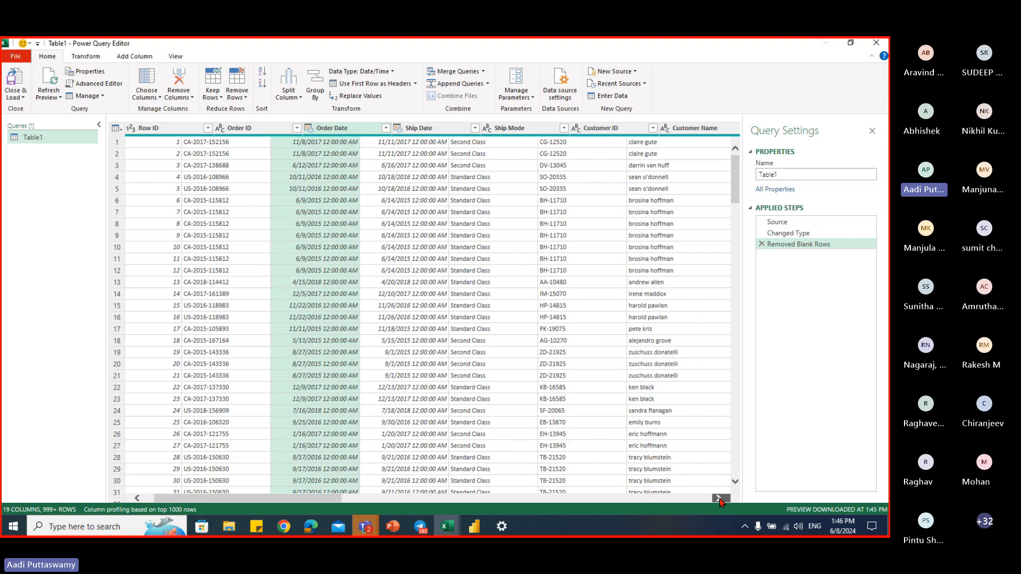
click(720, 500)
click(720, 500)
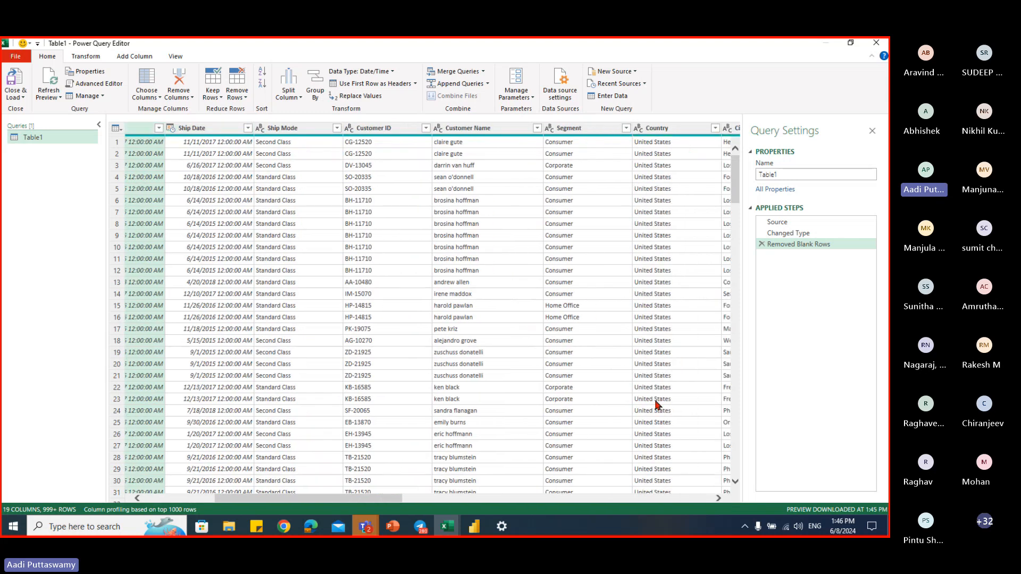
click(478, 129)
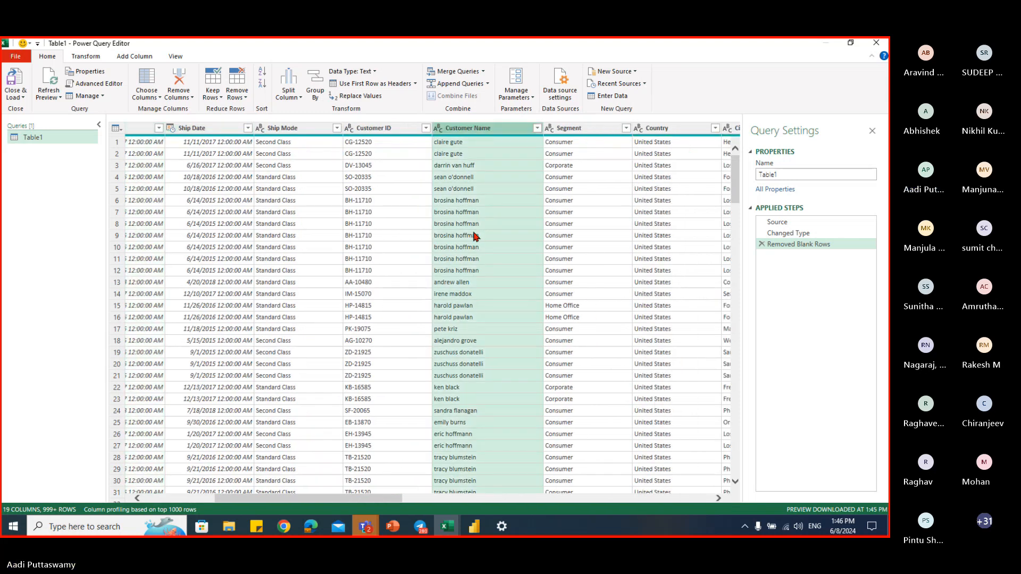
click(90, 61)
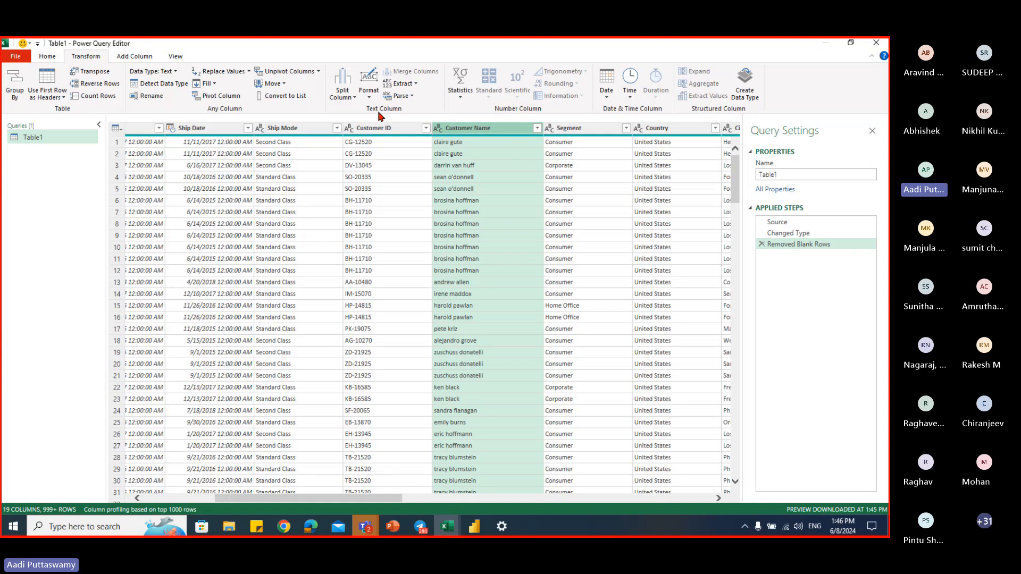
click(369, 85)
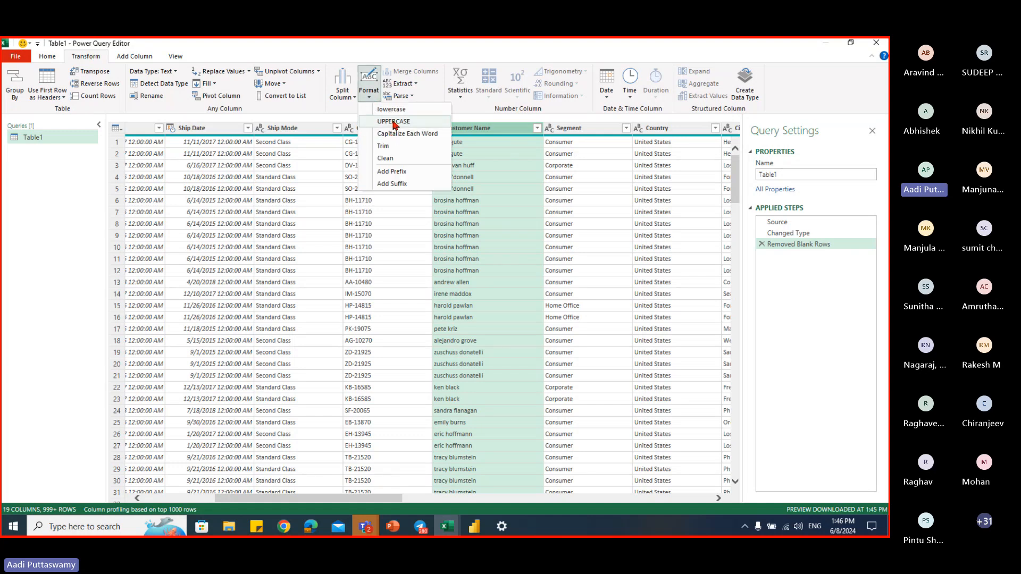
key(alt+Tab)
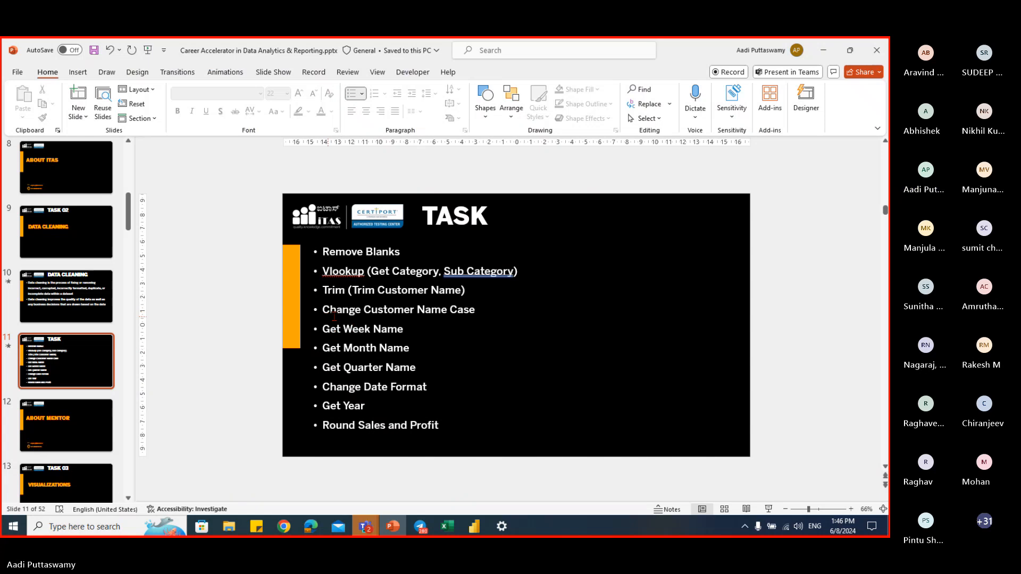
key(alt+Tab)
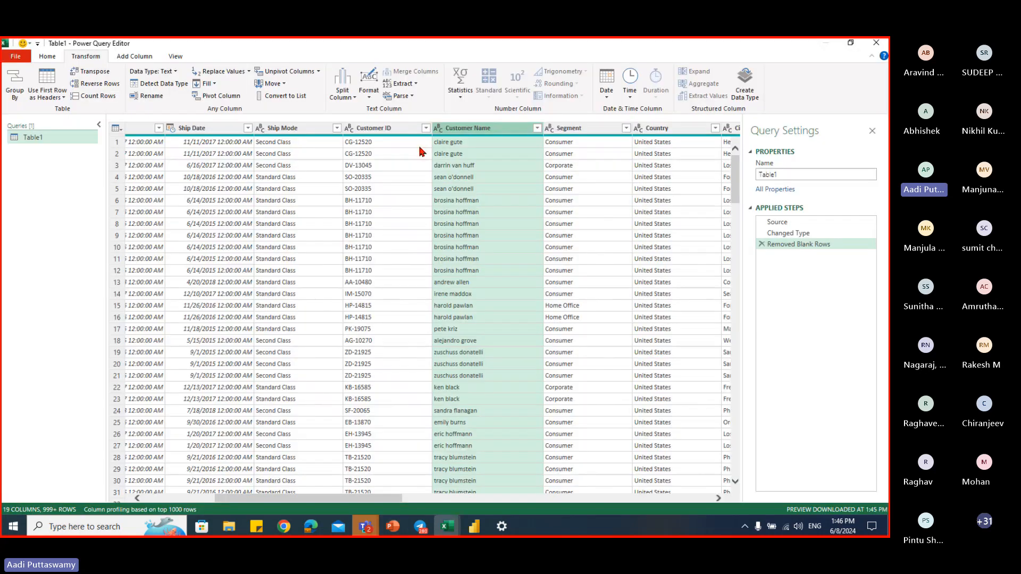
click(370, 89)
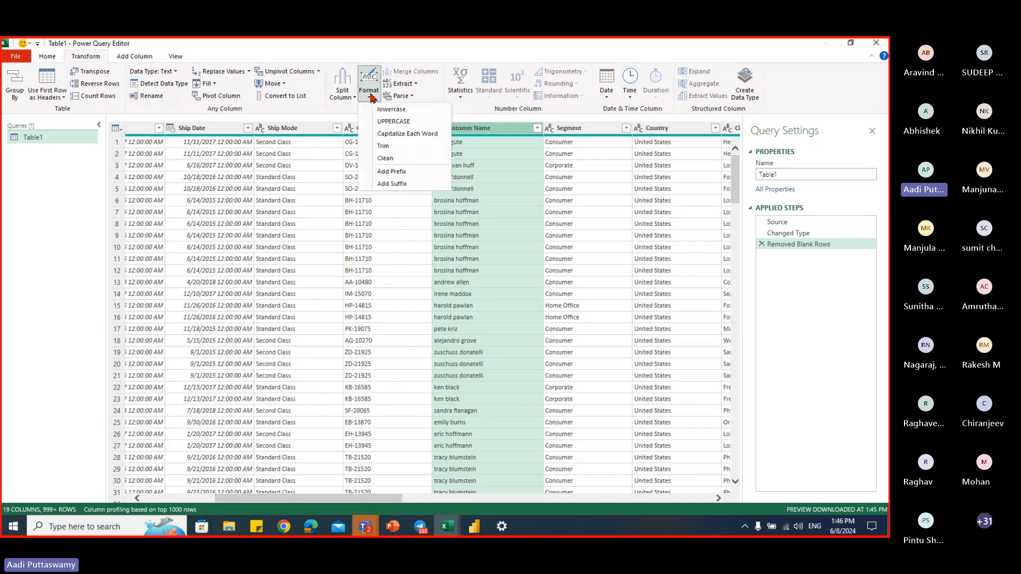
click(415, 136)
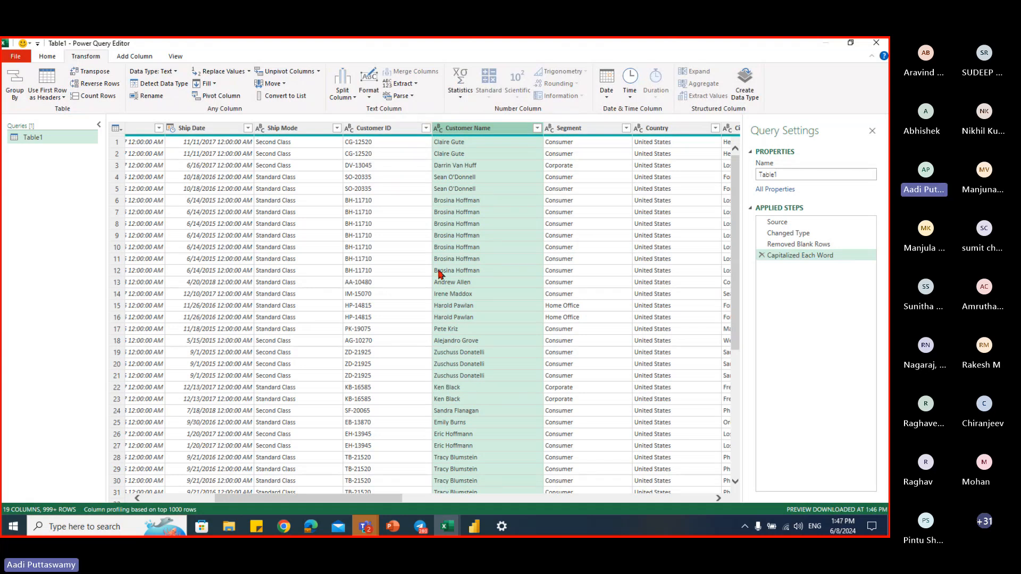
- Check the Get Week, Month and Quarter Name items on the PowerPoint TASK slide, and select the Order Date column in Power Query Editor
key(alt+Tab)
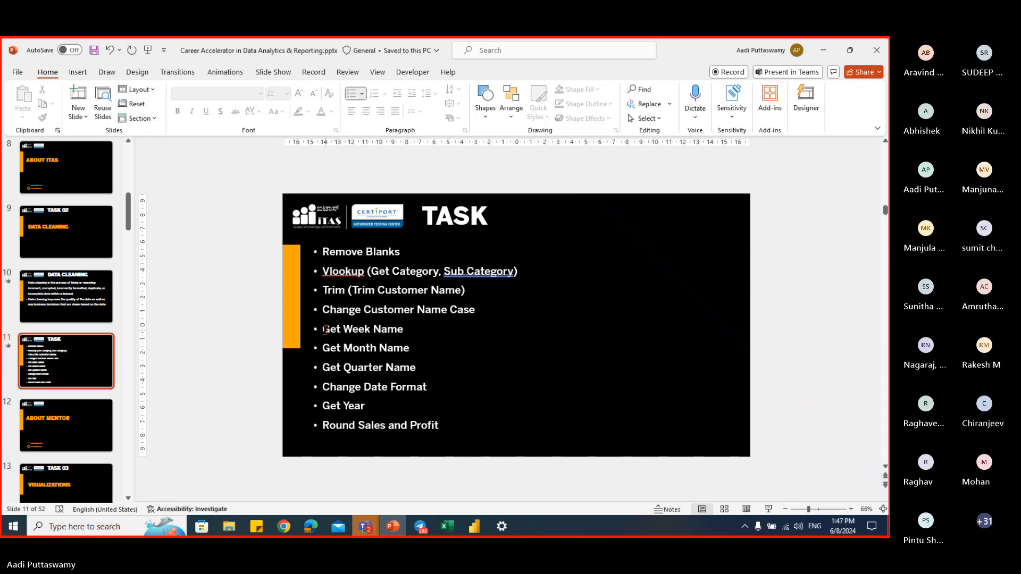
drag(323, 329, 435, 361)
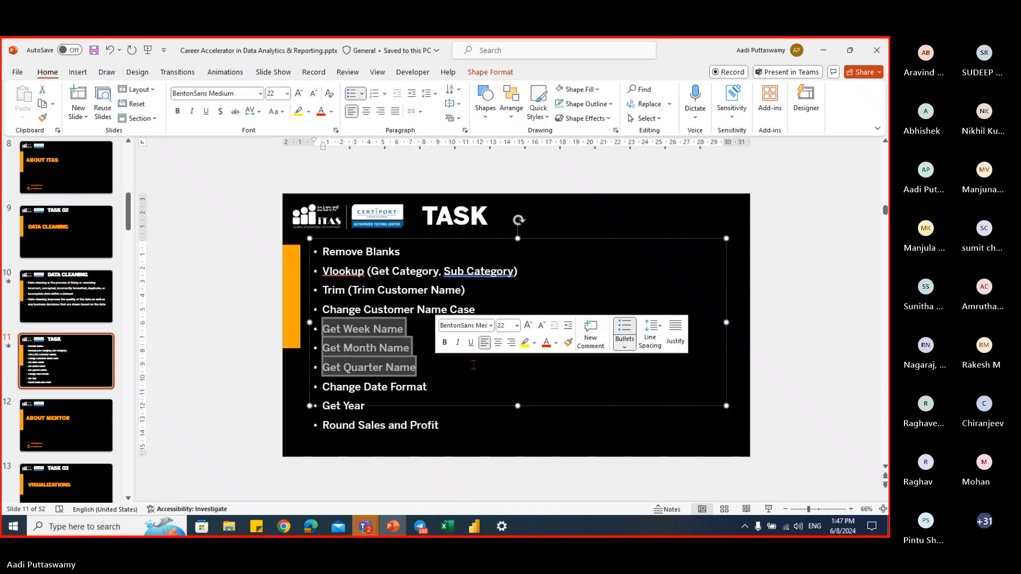
key(alt+Tab)
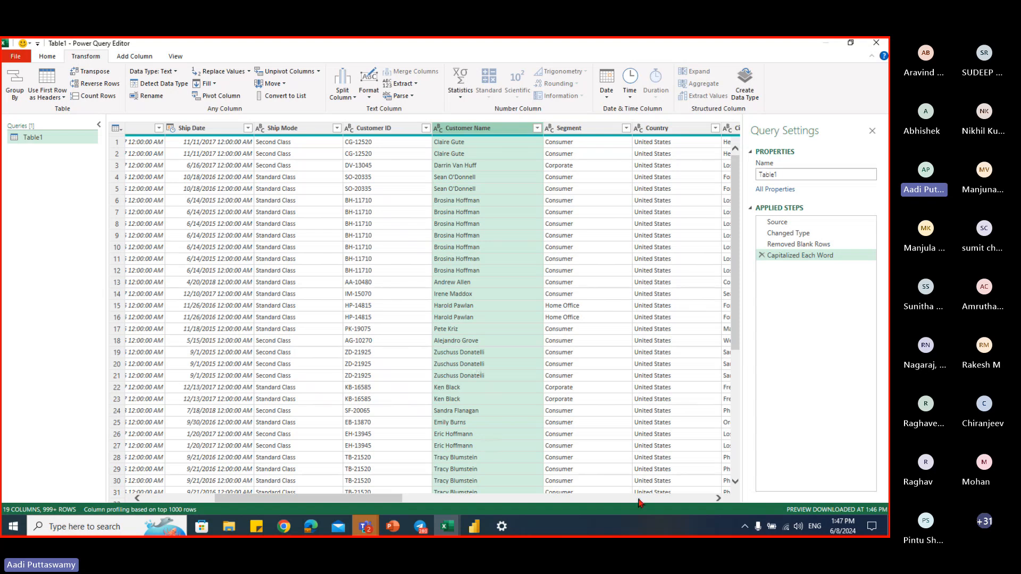
drag(367, 499, 194, 499)
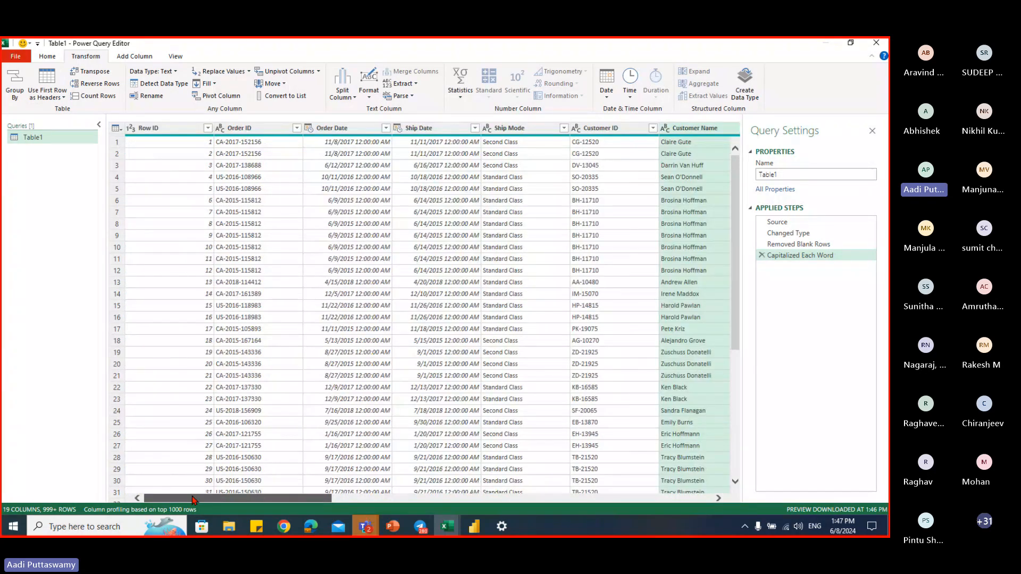
click(342, 129)
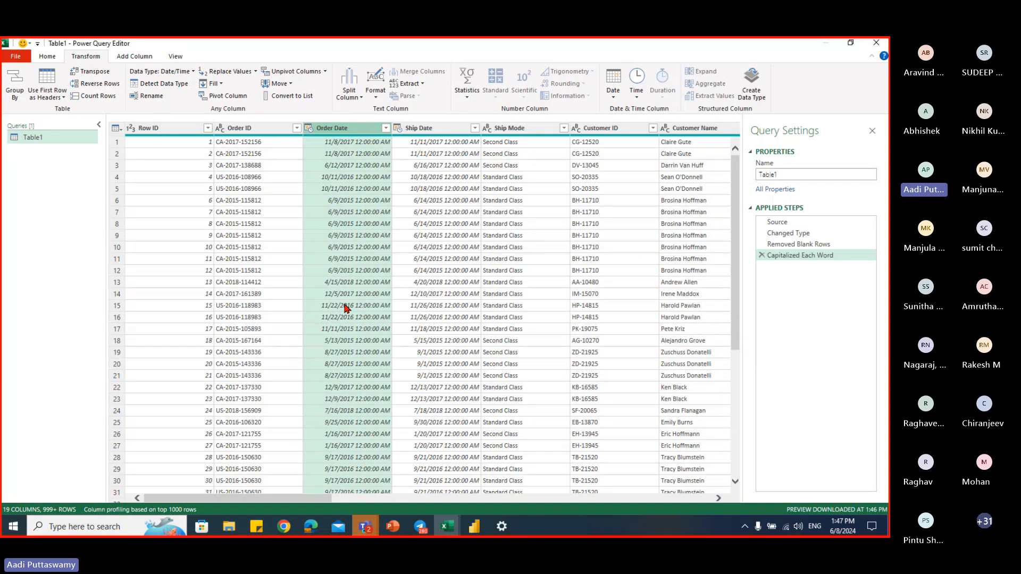
- Switch to the PowerPoint presentation, recheck the week, month and quarter name items on the TASK slide, and return to Power Query Editor
key(alt+Tab)
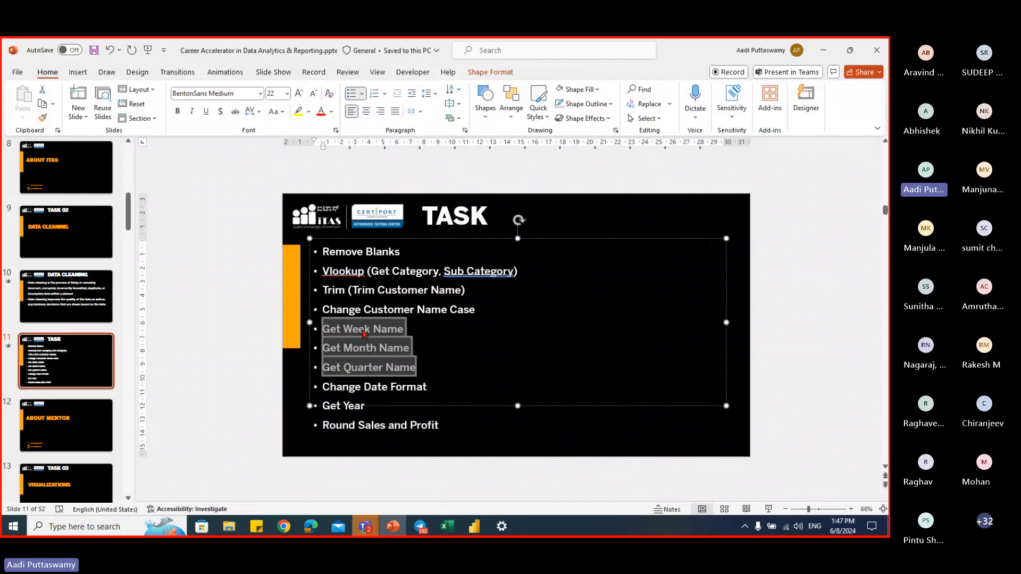
click(364, 329)
click(380, 365)
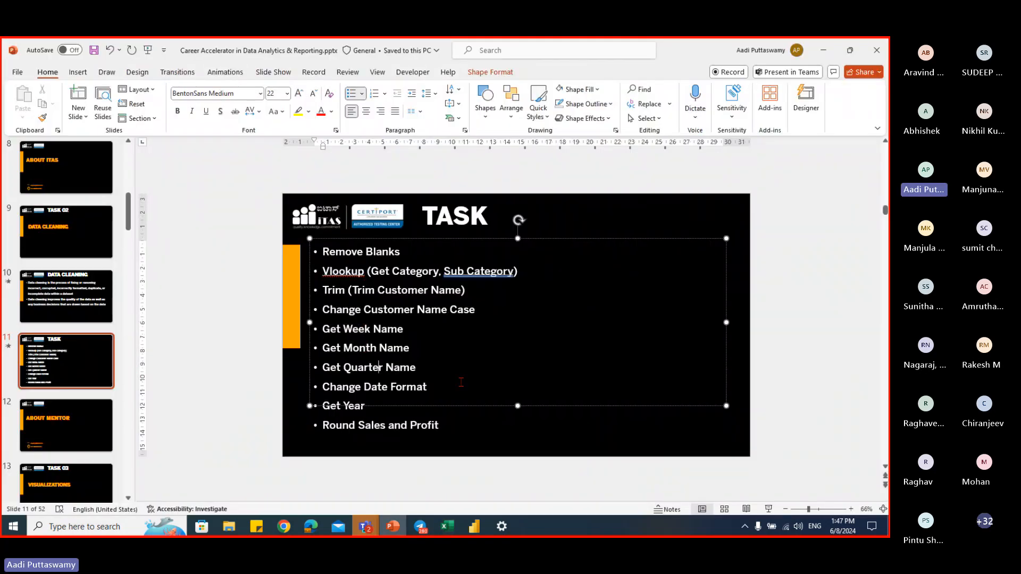
key(alt+Tab)
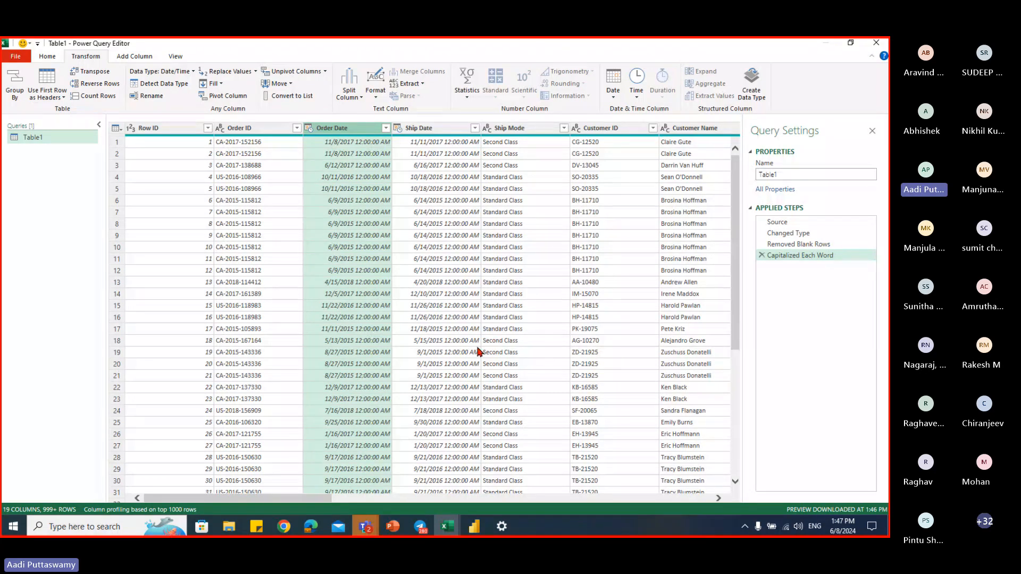
key(alt+Tab)
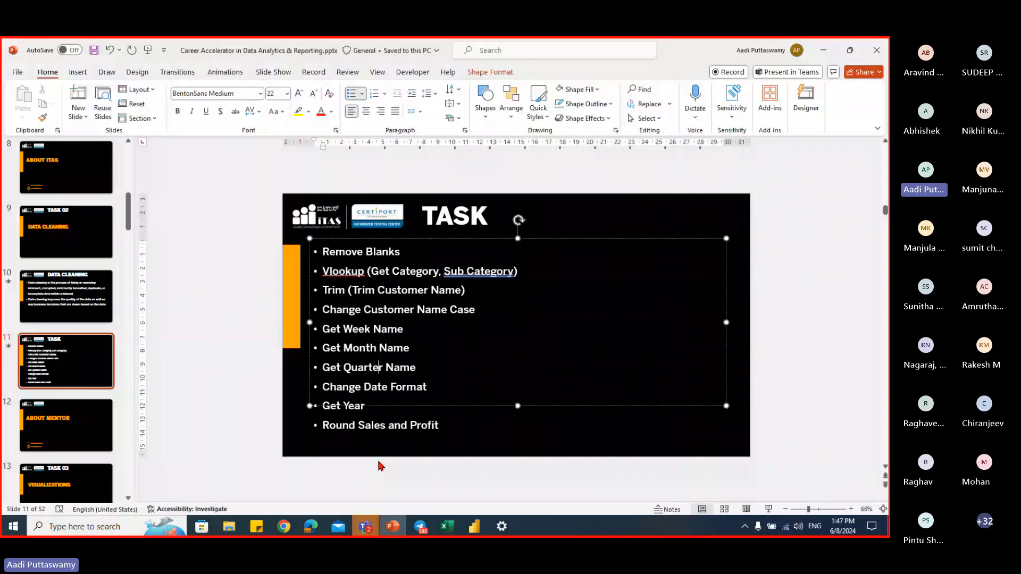
key(alt+Tab)
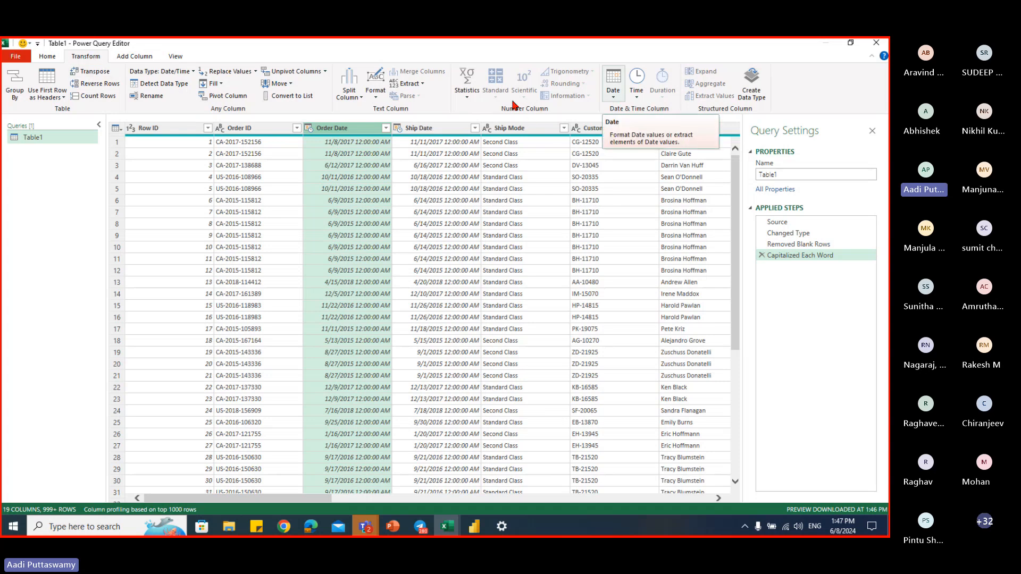
- Add a new column with the name of the day from Order Date and check it at the end of Table1
click(137, 56)
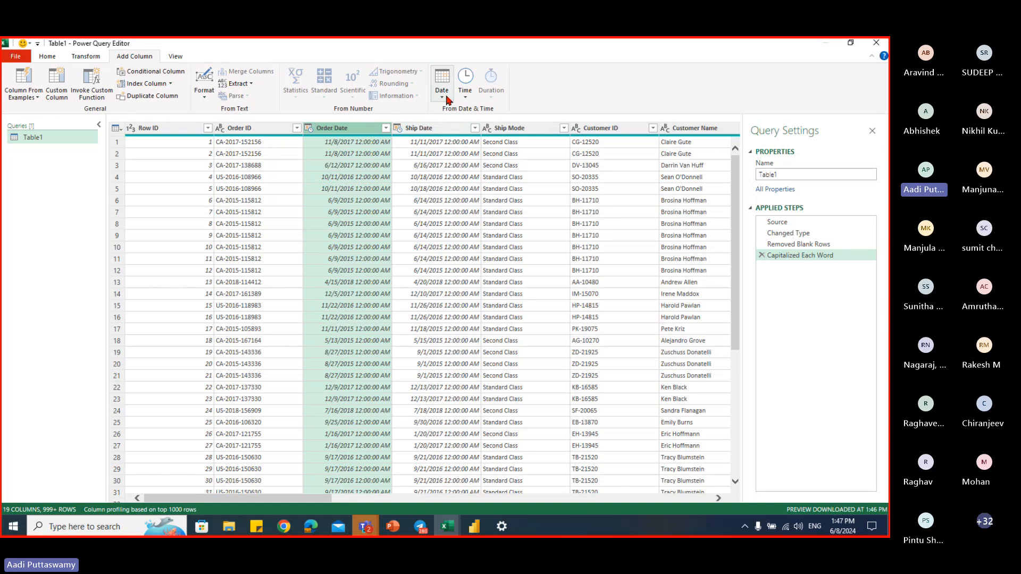
click(87, 56)
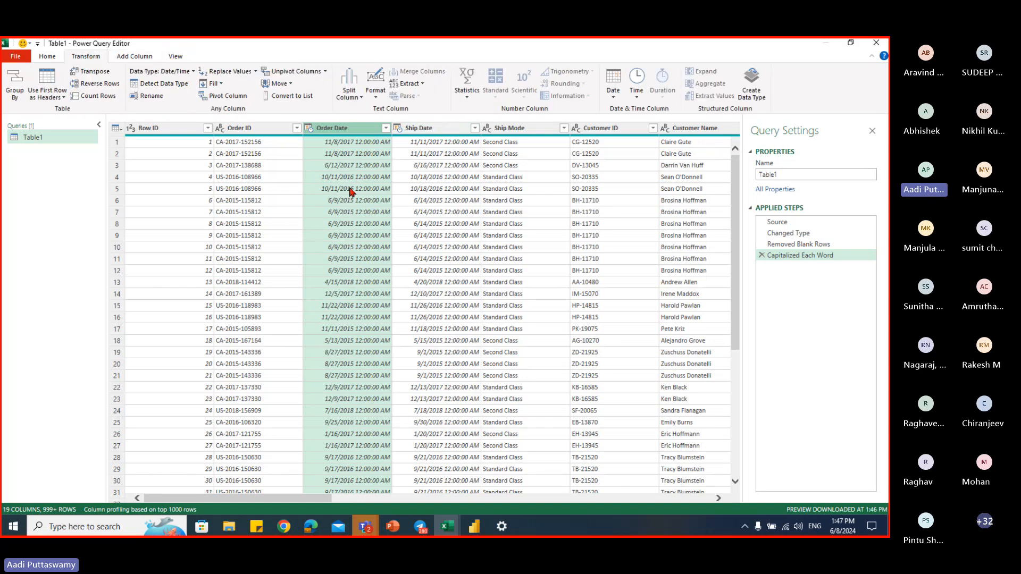
click(130, 57)
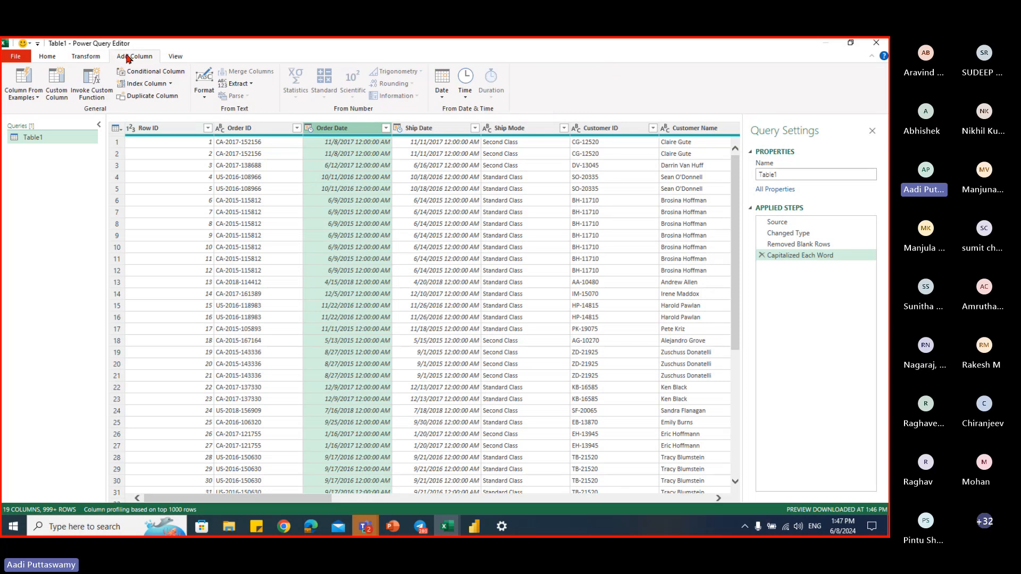
click(440, 95)
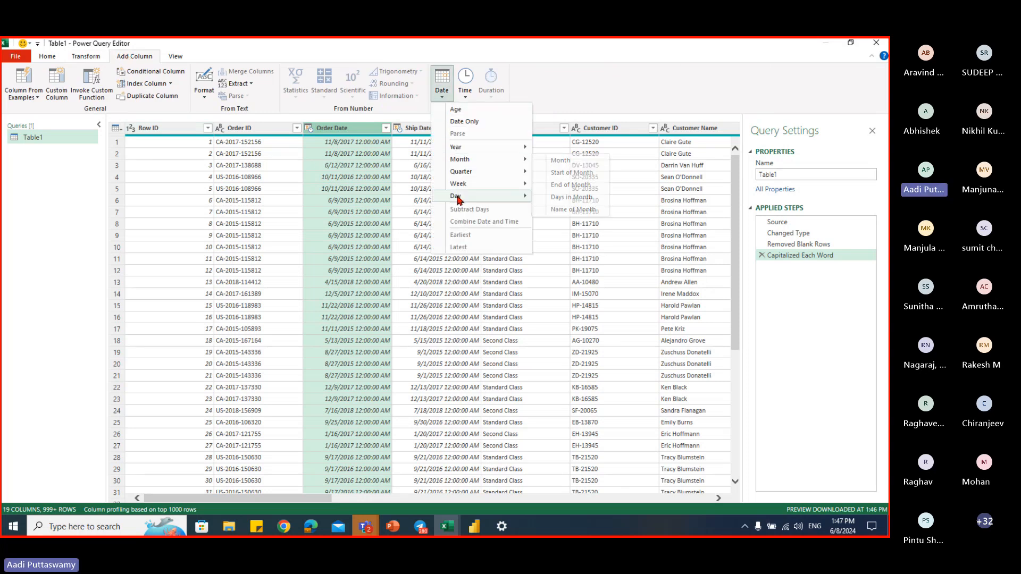
mouse_move(458, 199)
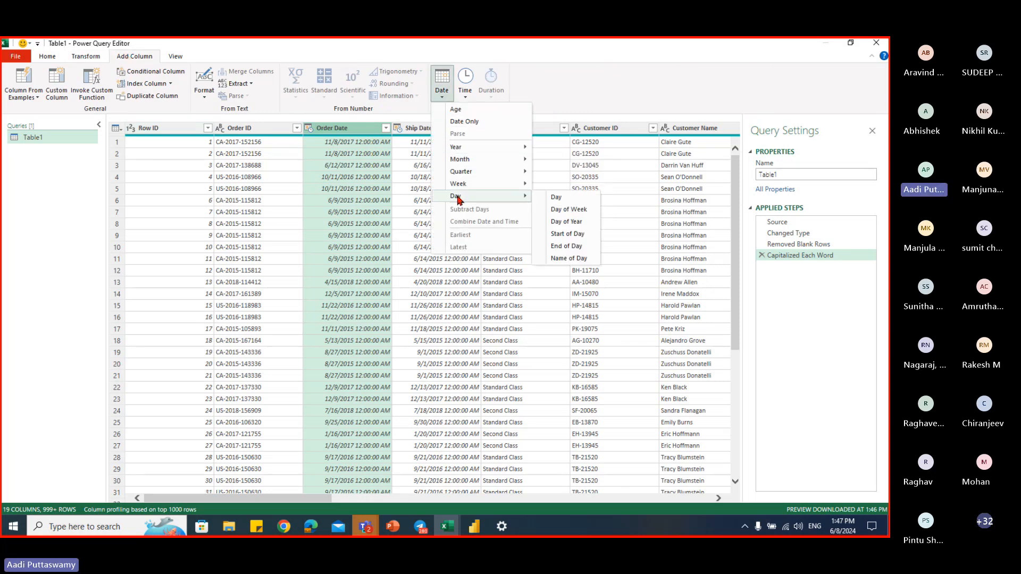
click(560, 259)
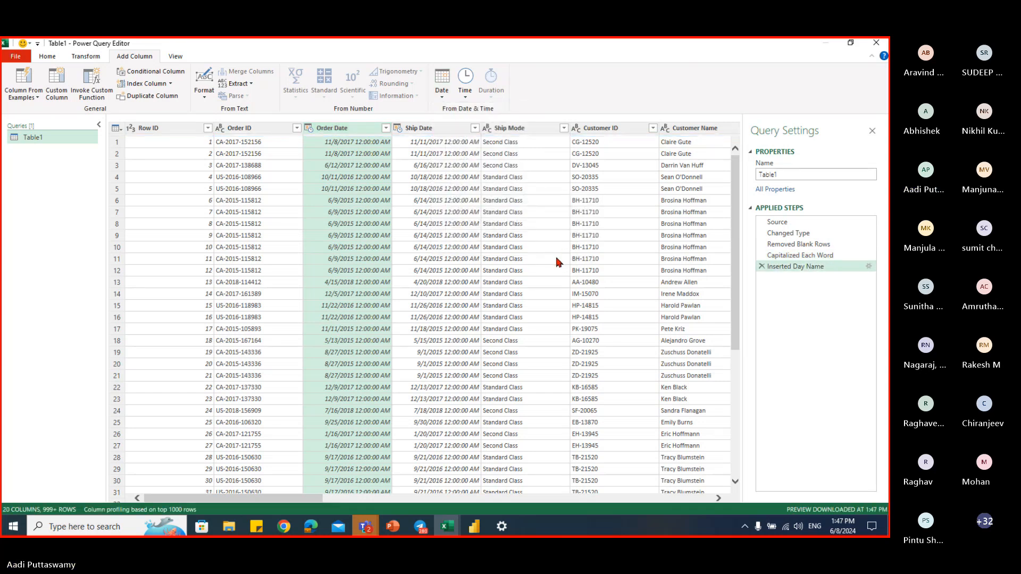
click(698, 500)
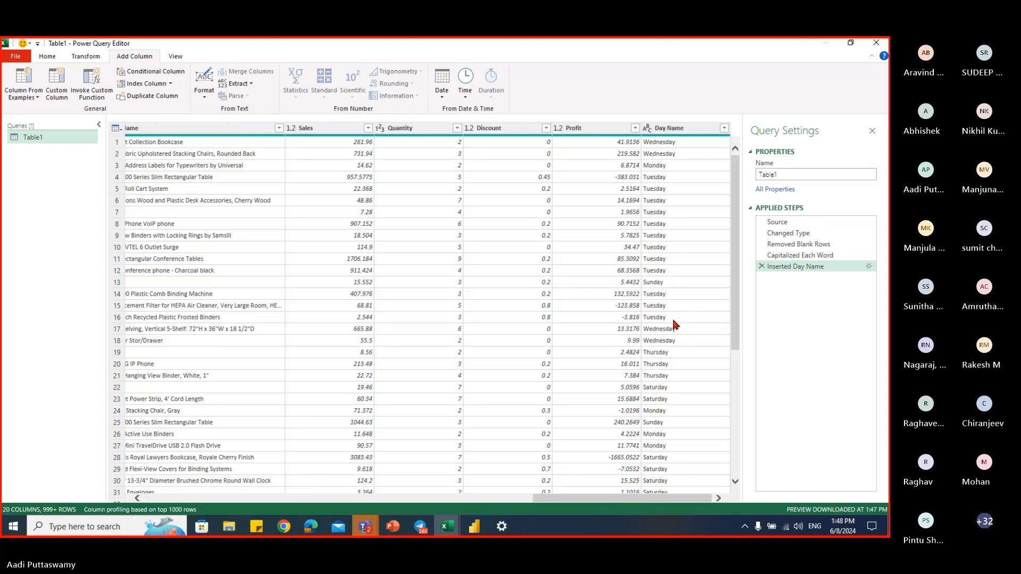
click(189, 497)
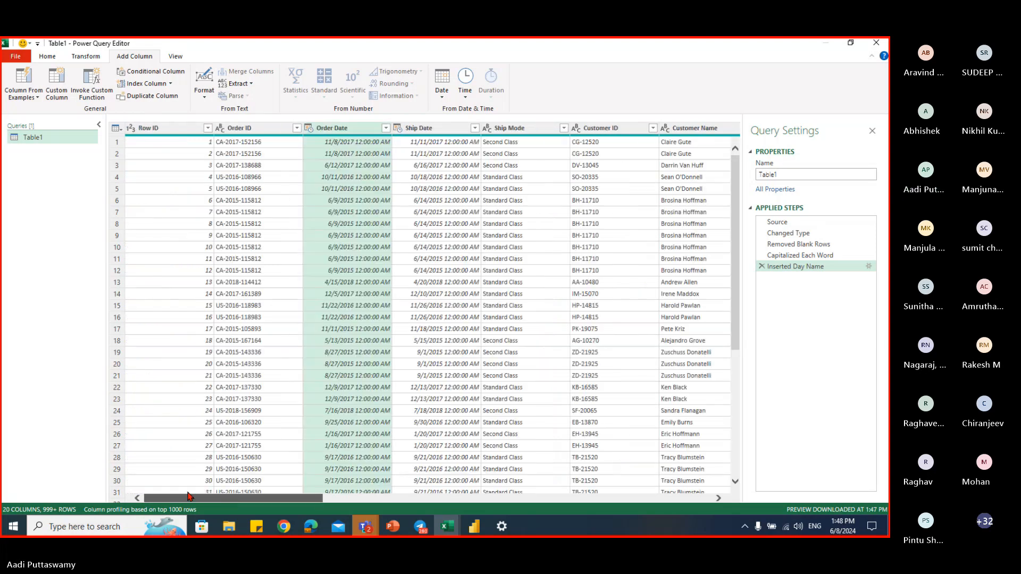
- Add a new column with the name of the month extracted from Order Date
click(440, 92)
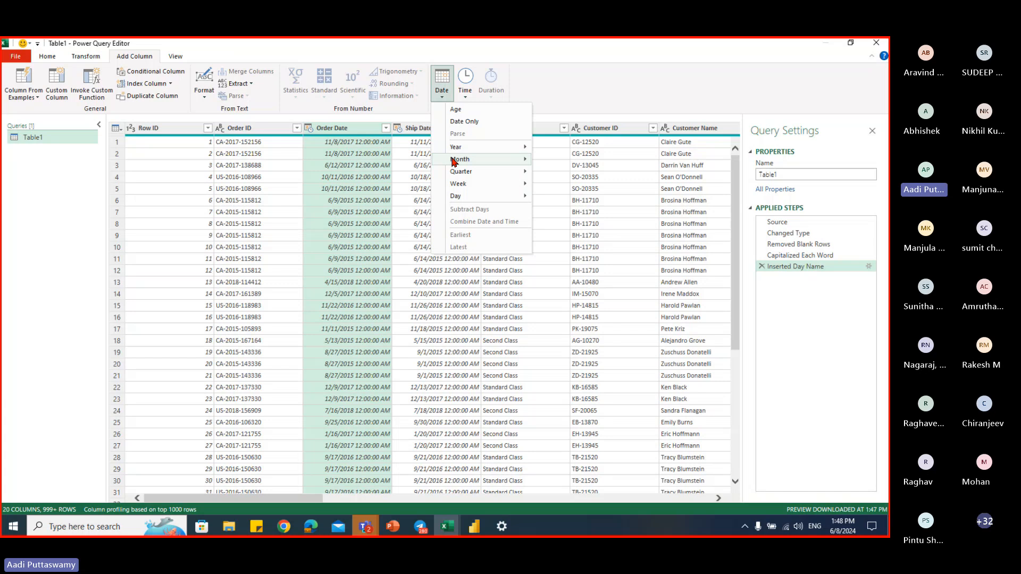
mouse_move(454, 161)
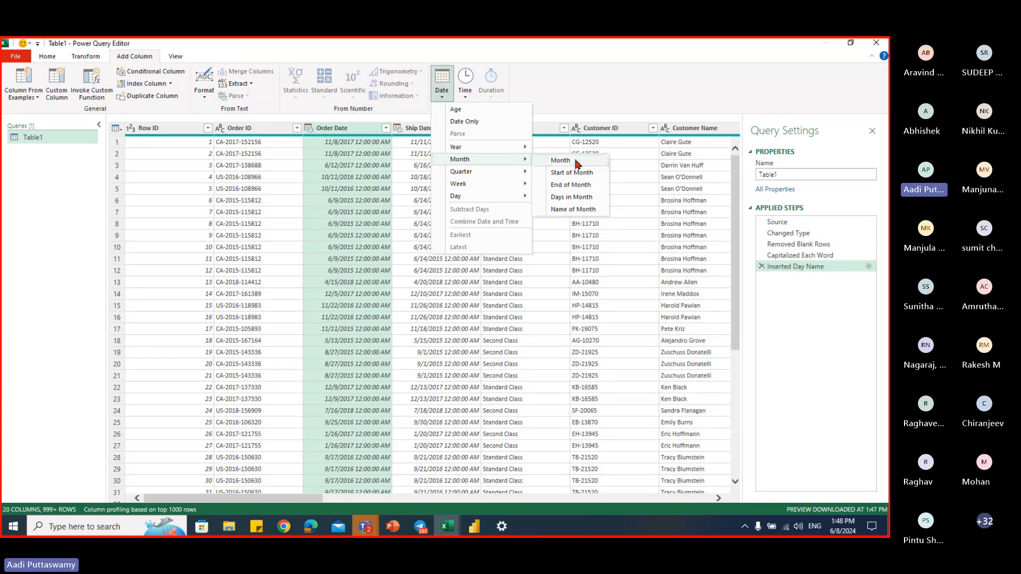
click(573, 208)
mouse_move(301, 498)
mouse_down()
mouse_move(698, 502)
mouse_move(294, 499)
mouse_up()
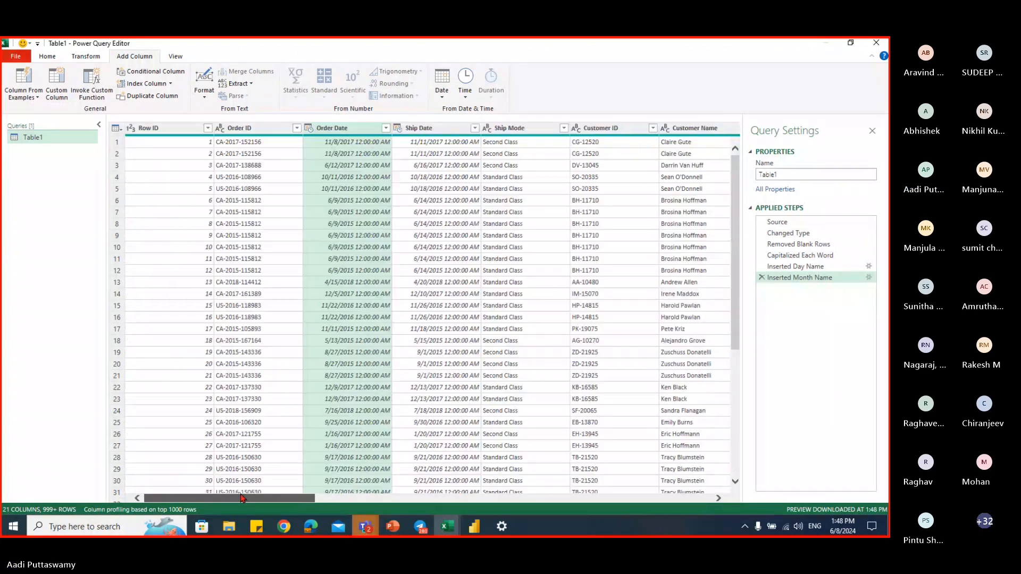
- Add a new column with the quarter of the year extracted from Order Date
click(443, 99)
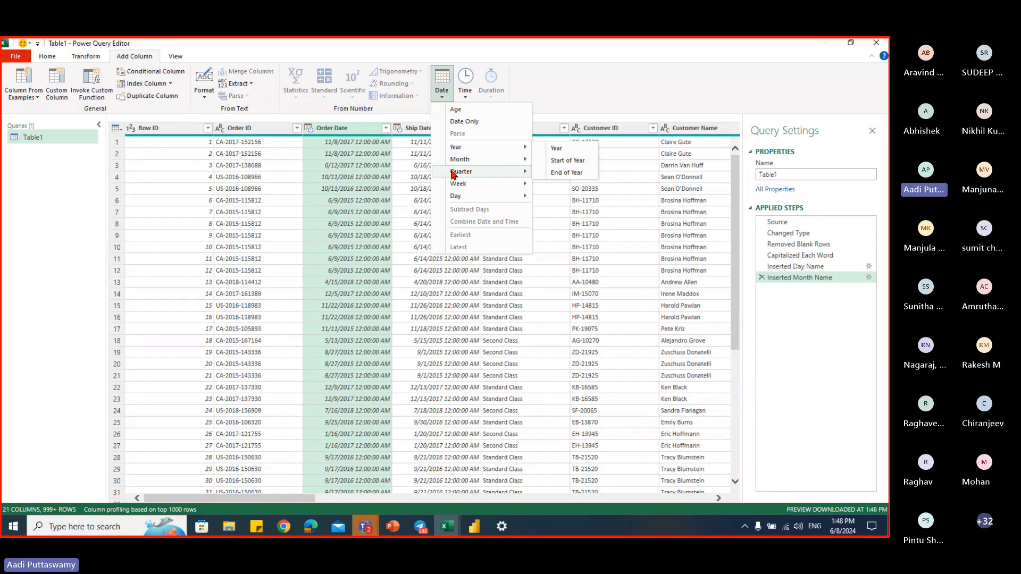
mouse_move(457, 172)
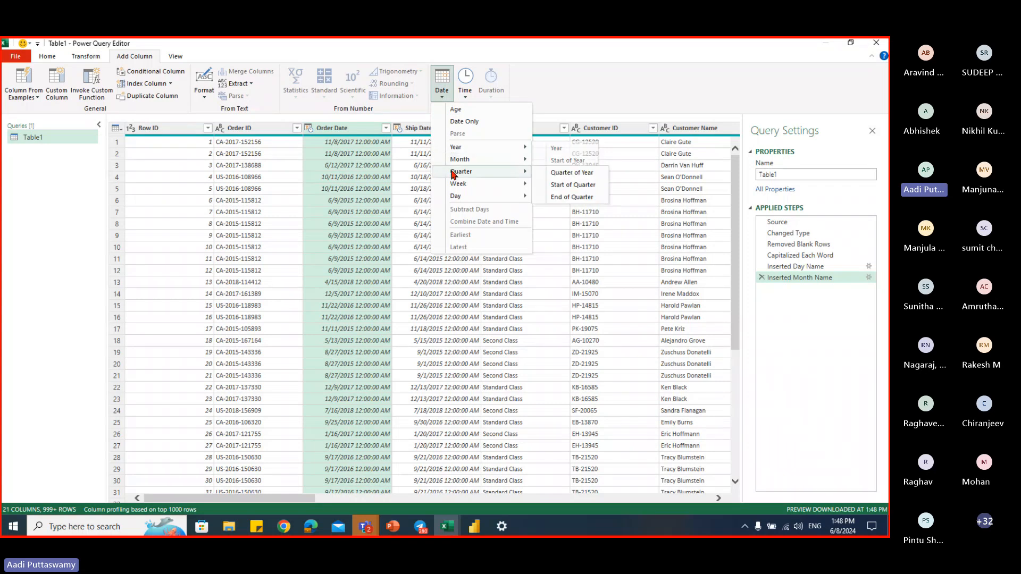
click(588, 177)
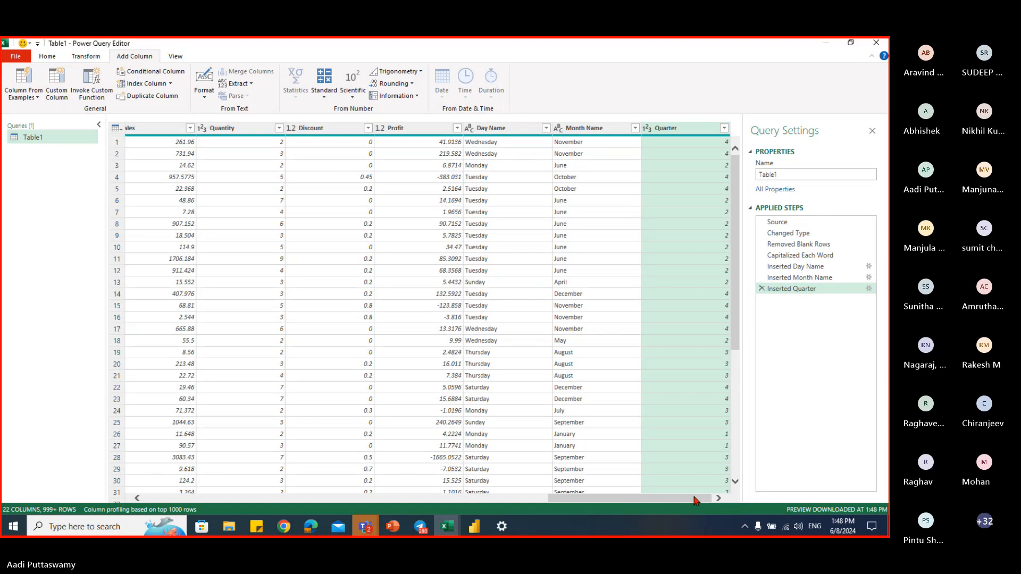
drag(697, 498, 252, 499)
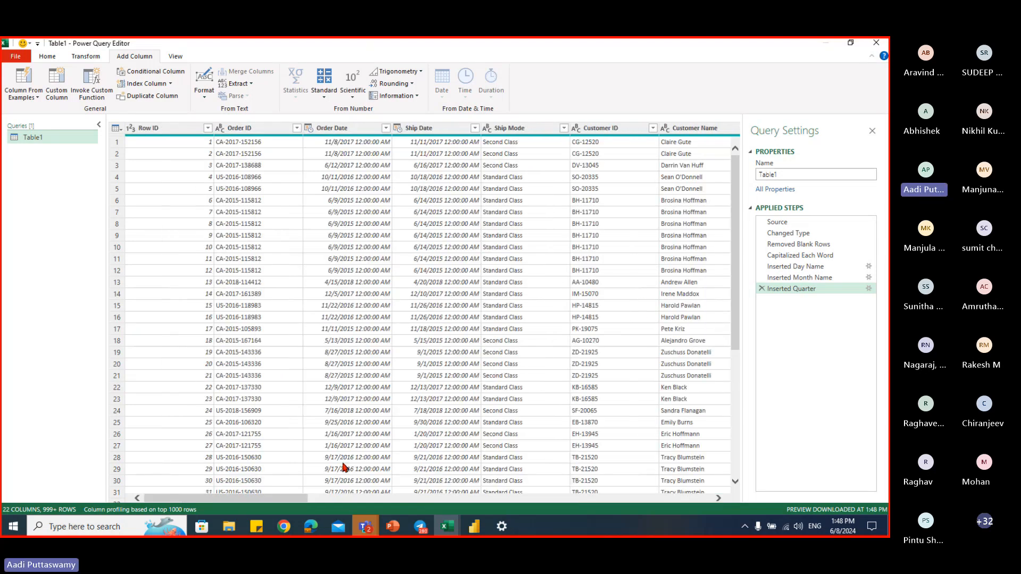
- Switch to PowerPoint to check the items on the TASK slide, return to Power Query Editor and select the Order Date column
key(alt+Tab)
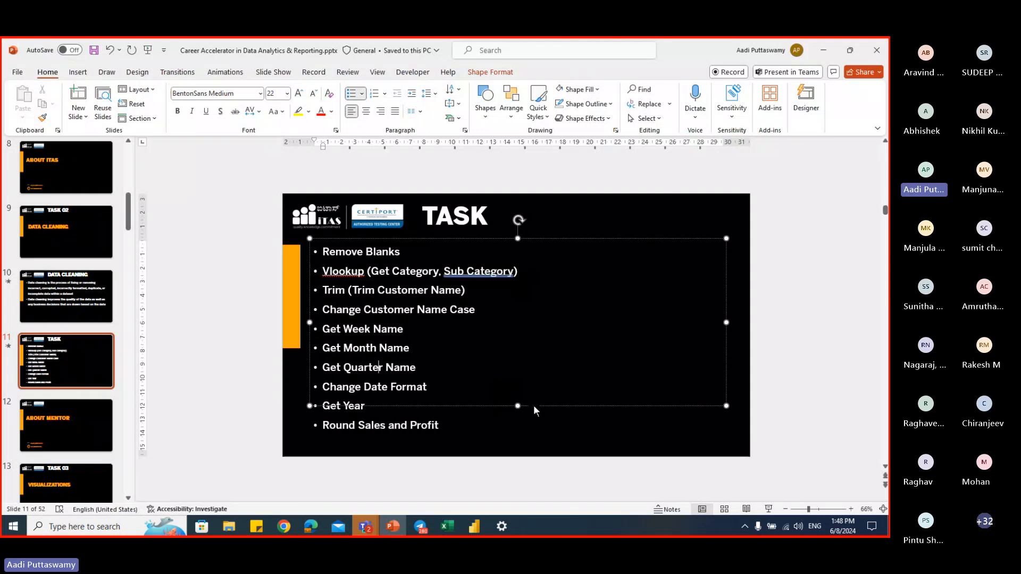
key(alt+Tab)
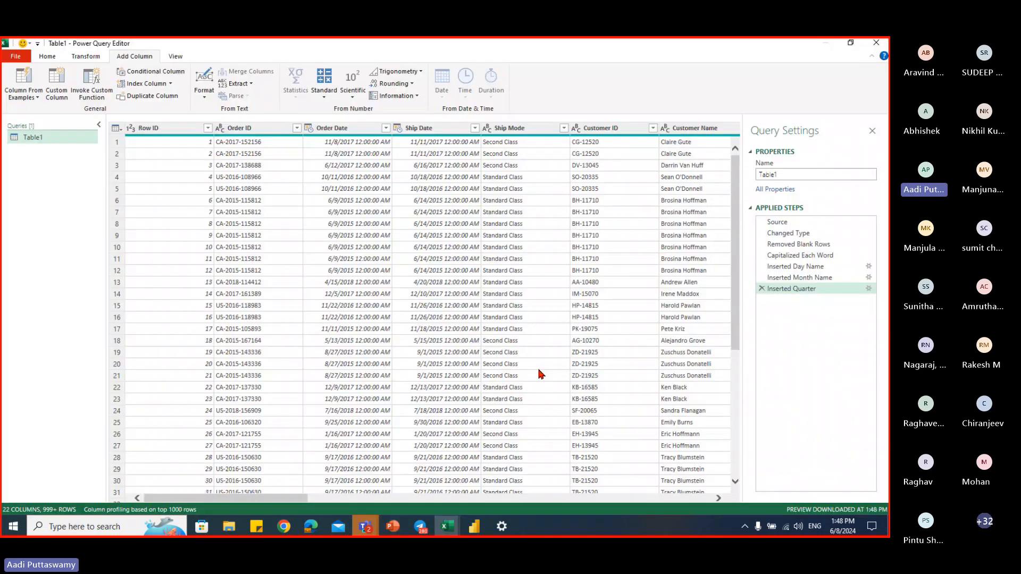
click(338, 129)
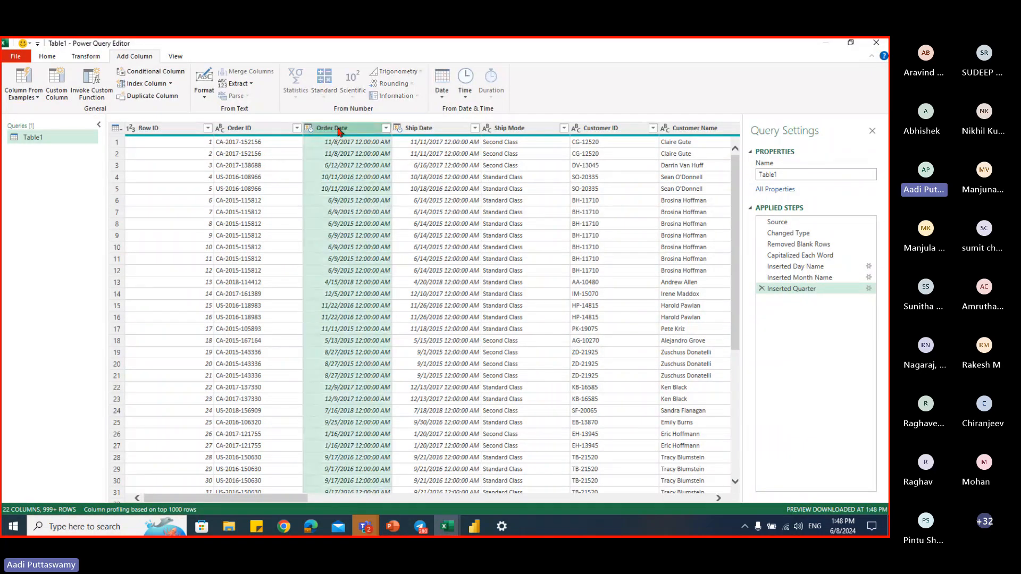
click(205, 94)
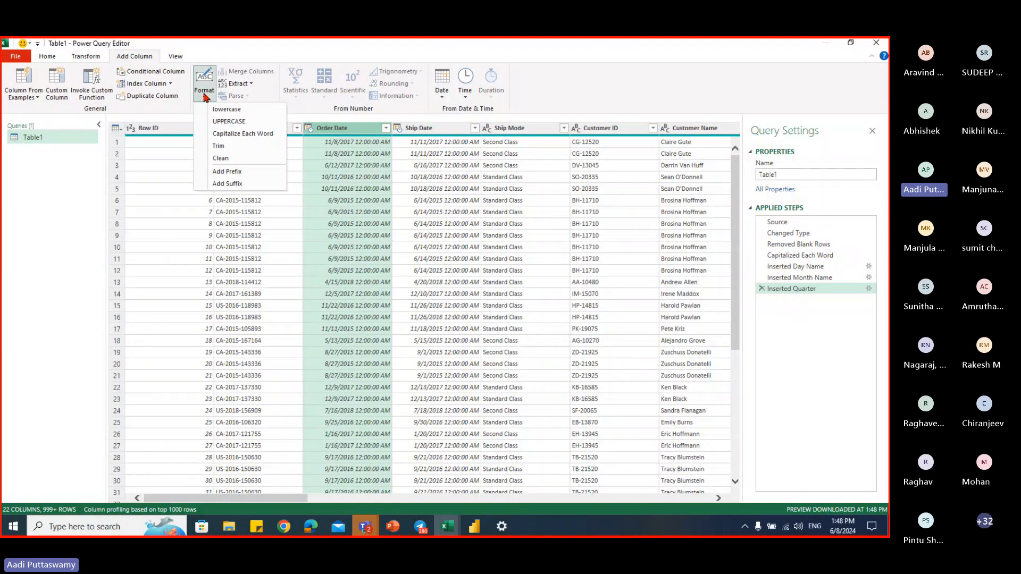
click(48, 57)
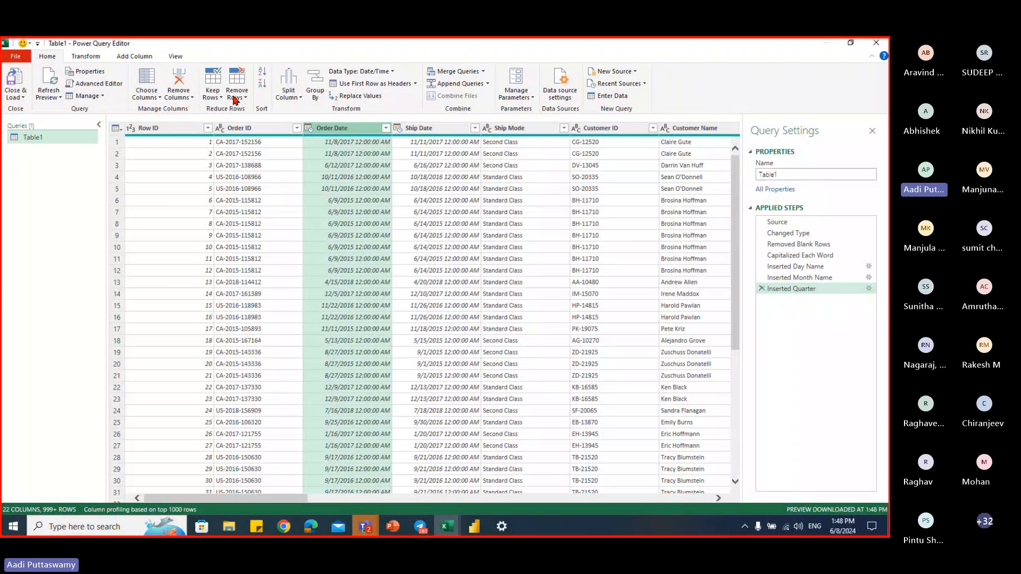
click(86, 56)
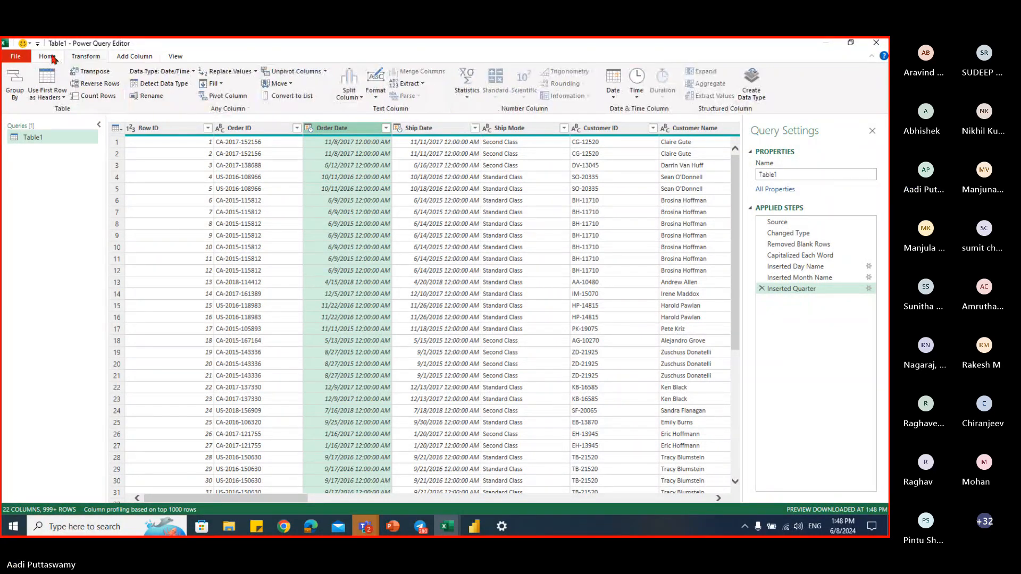
click(47, 56)
right_click(326, 131)
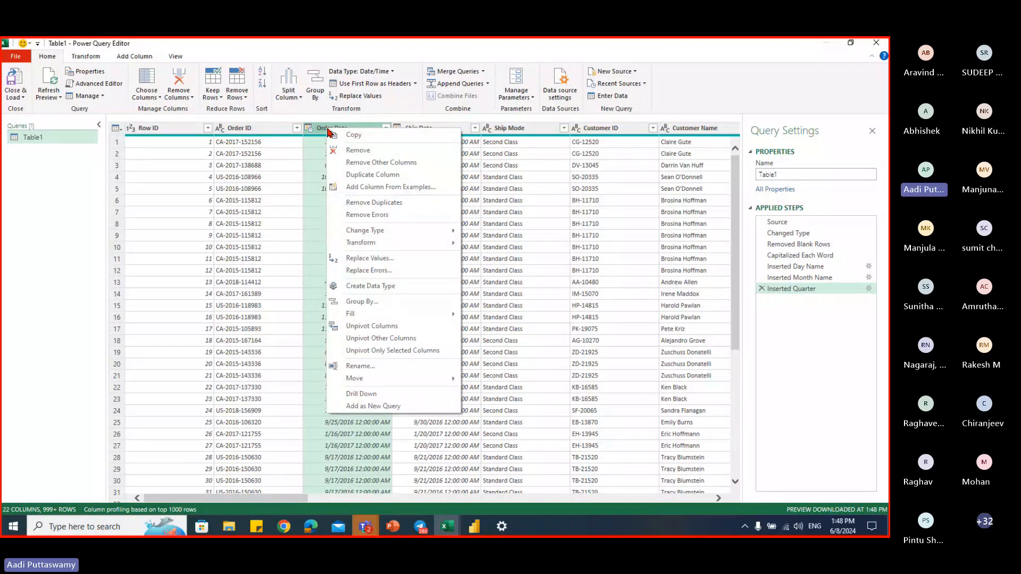
click(328, 131)
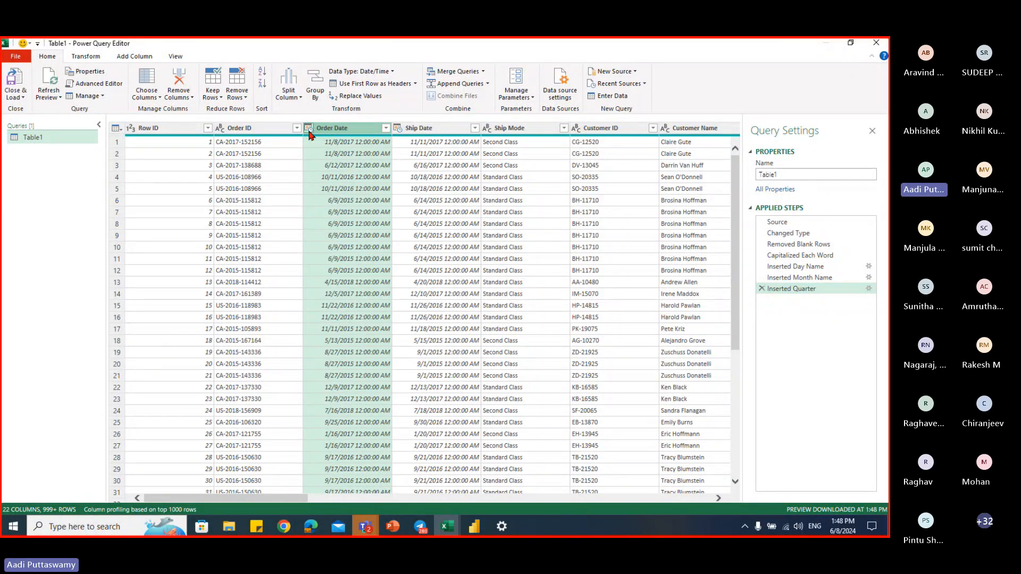
- Change the data type of the Order Date column to Date
click(308, 128)
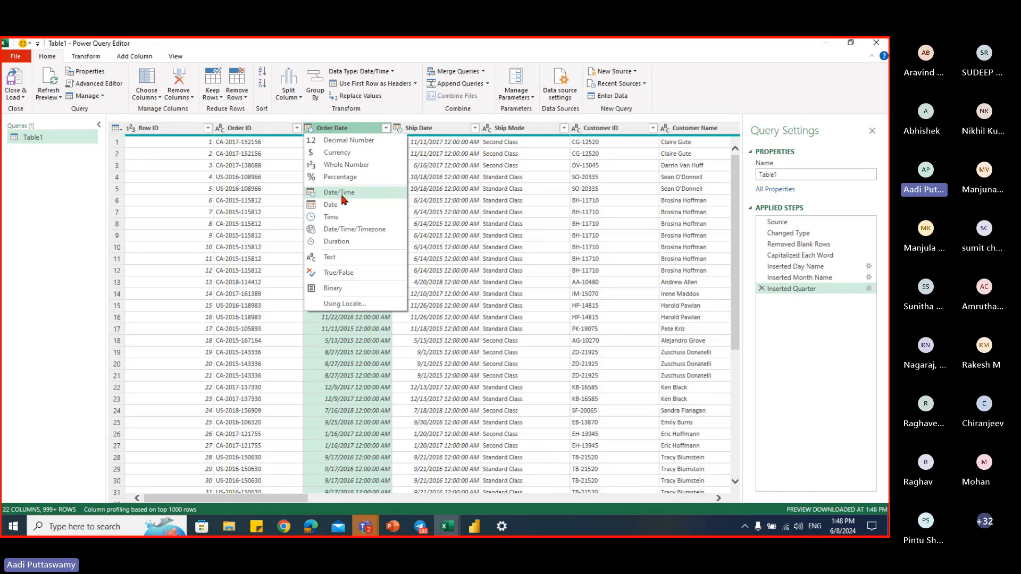
click(340, 209)
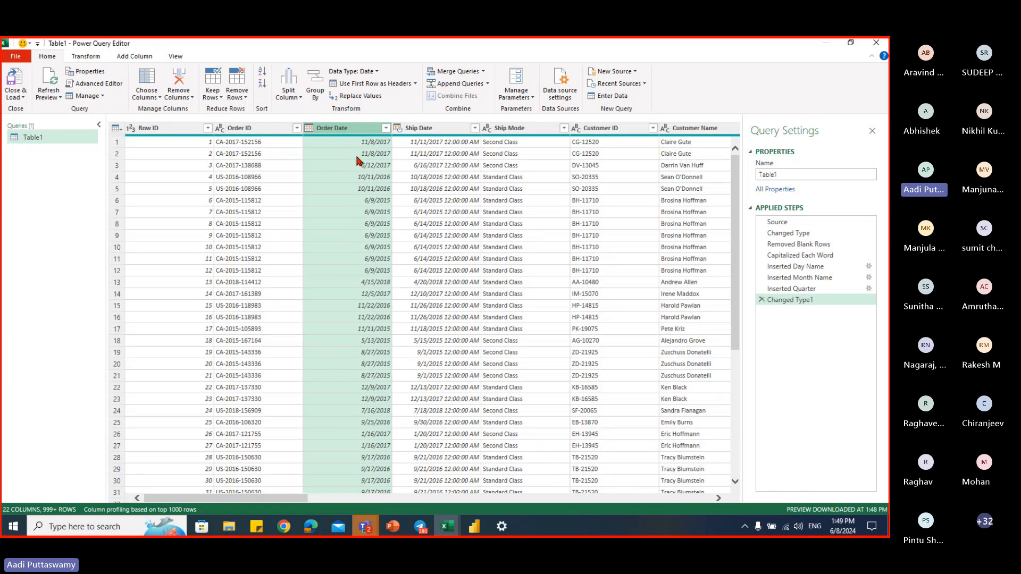
- Review the Change Date Format and Get Year items on the PowerPoint TASK slide, and return to Power Query Editor
key(alt+Tab)
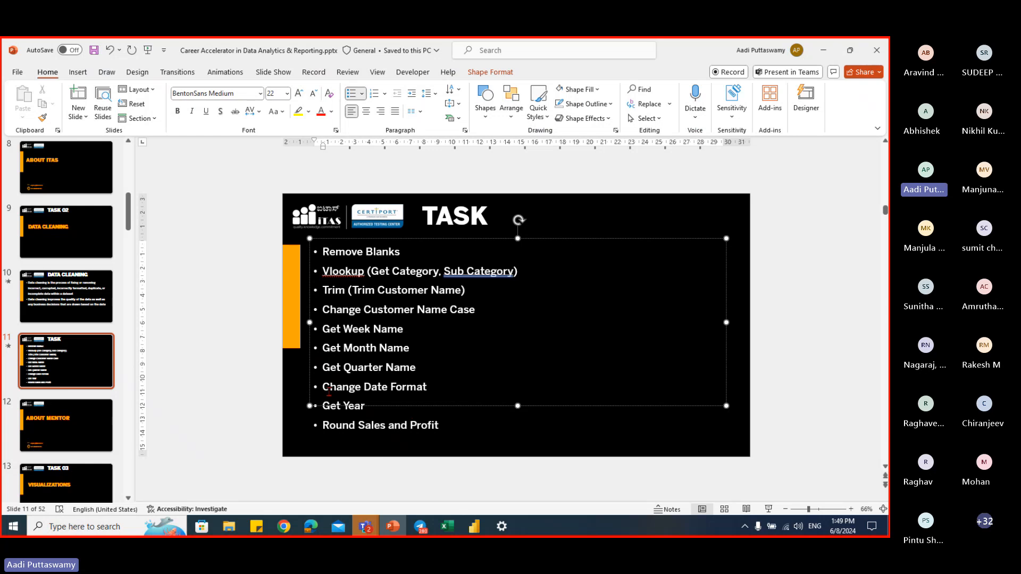
drag(322, 387, 437, 394)
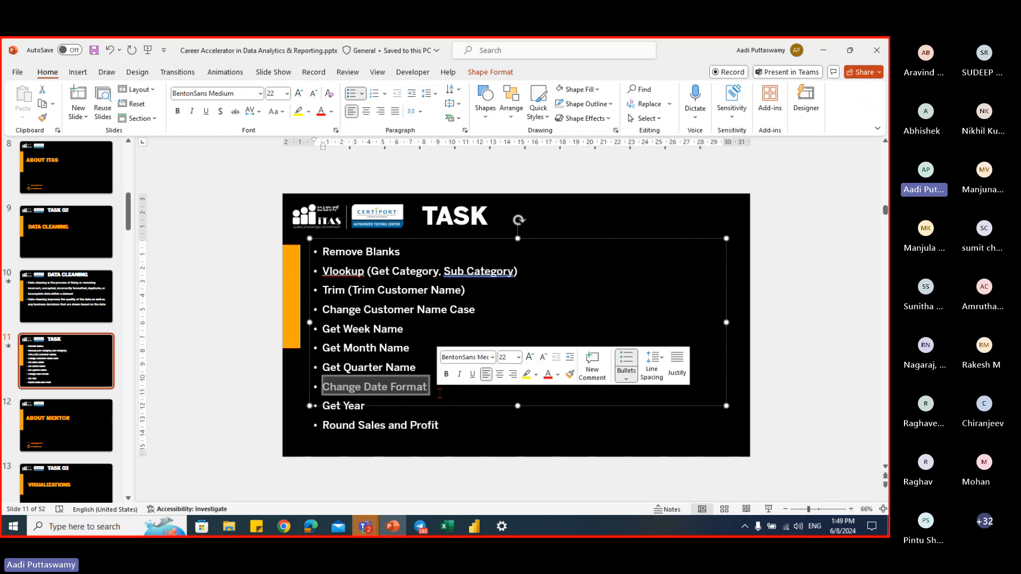
click(236, 318)
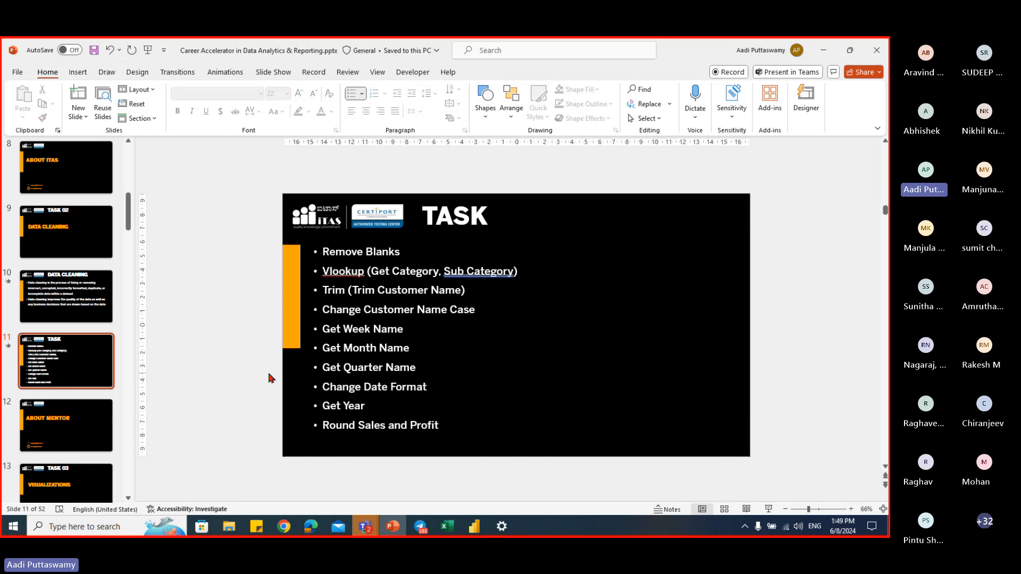
key(alt+Tab)
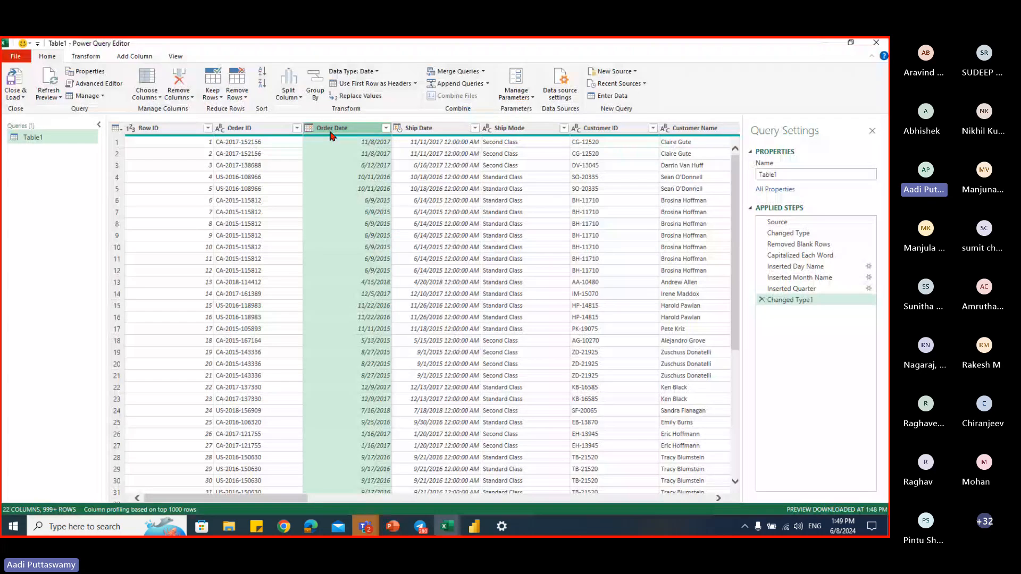
key(alt+Tab)
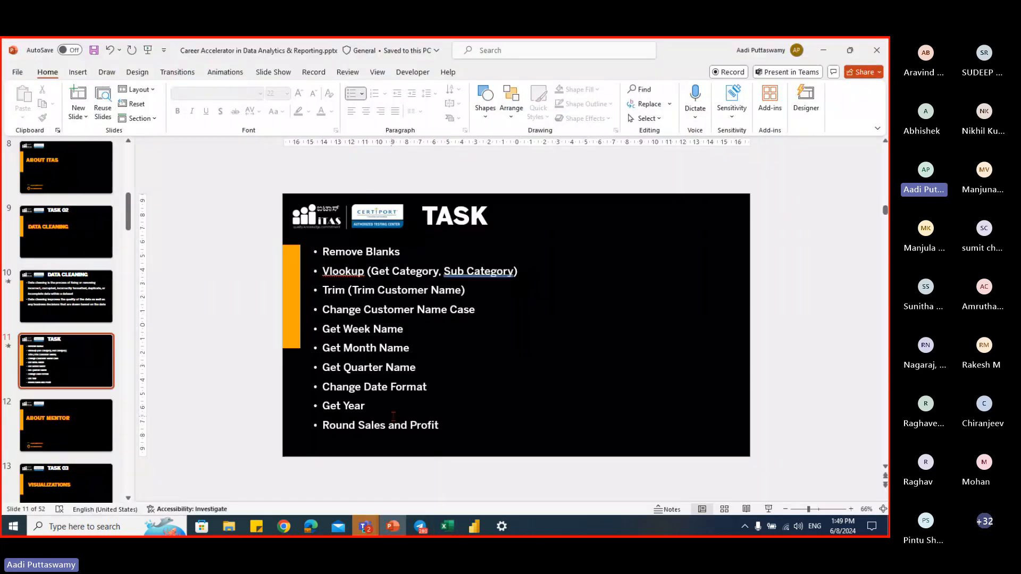
key(alt+Tab)
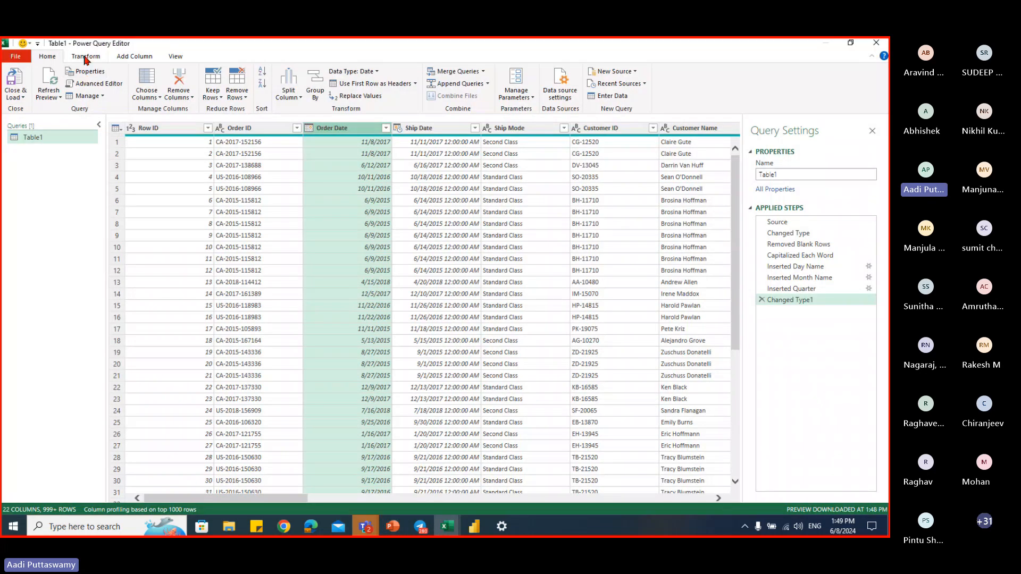
- Add a new column with the year extracted from Order Date
click(134, 57)
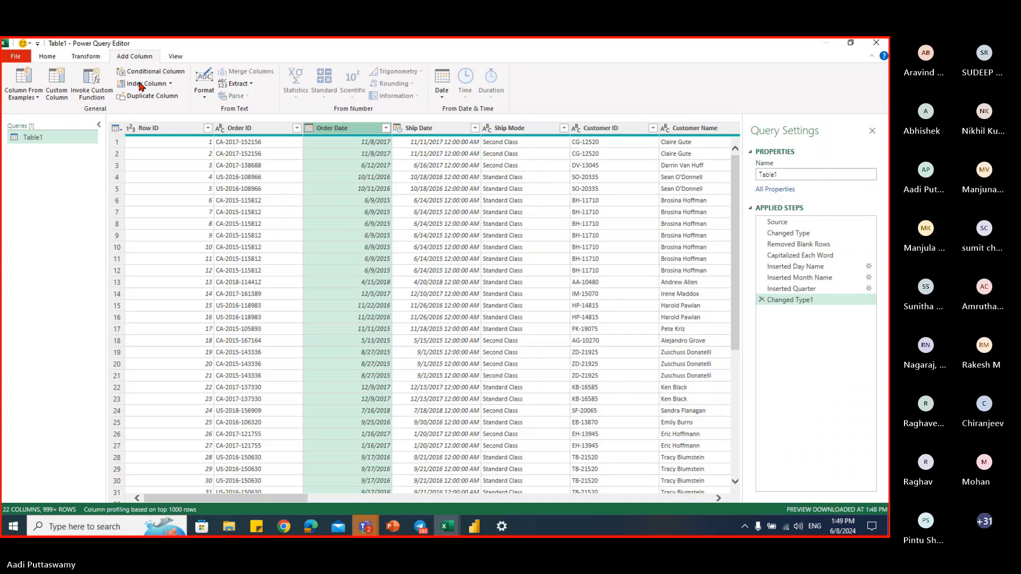
click(442, 90)
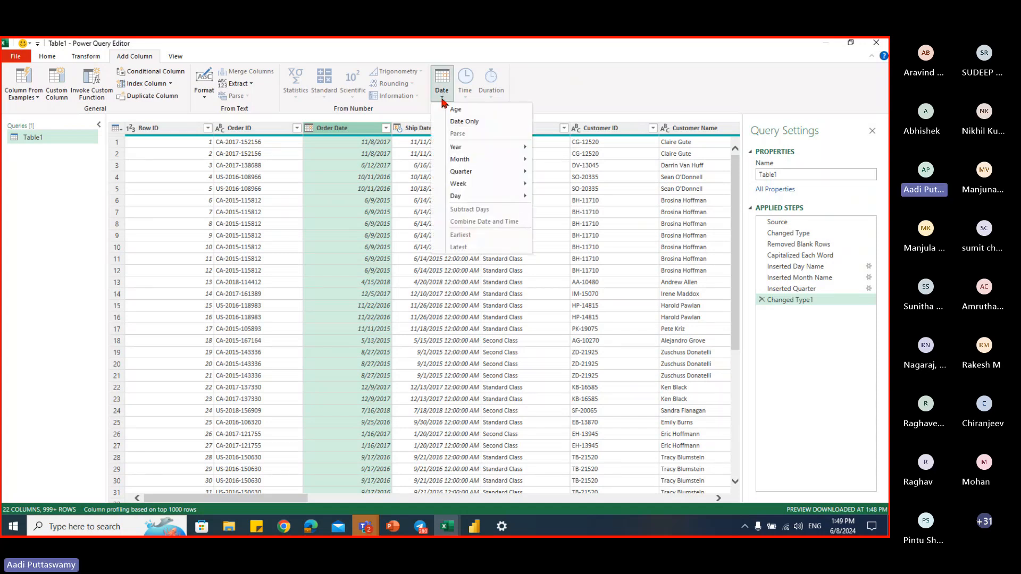
mouse_move(479, 147)
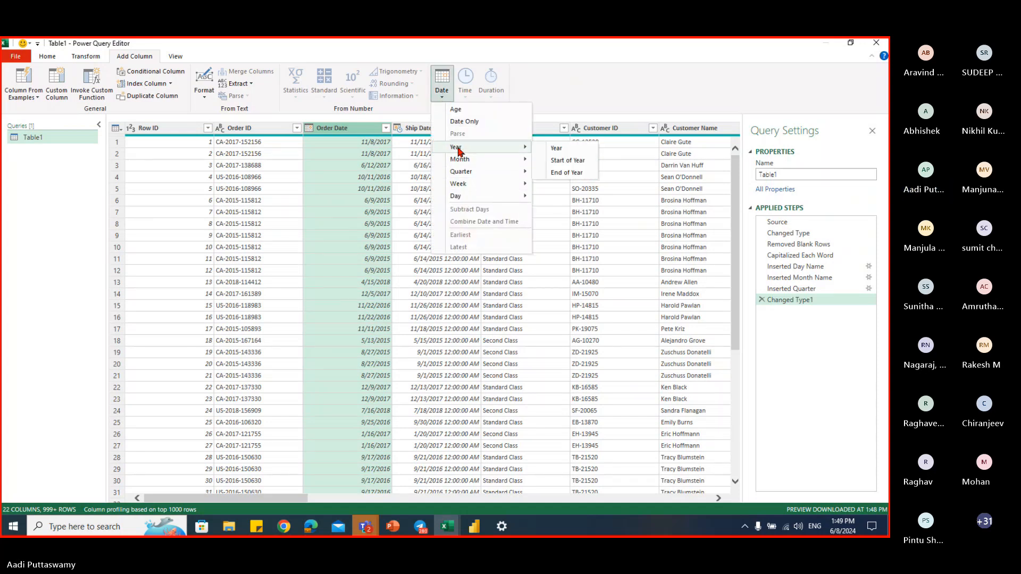
click(574, 151)
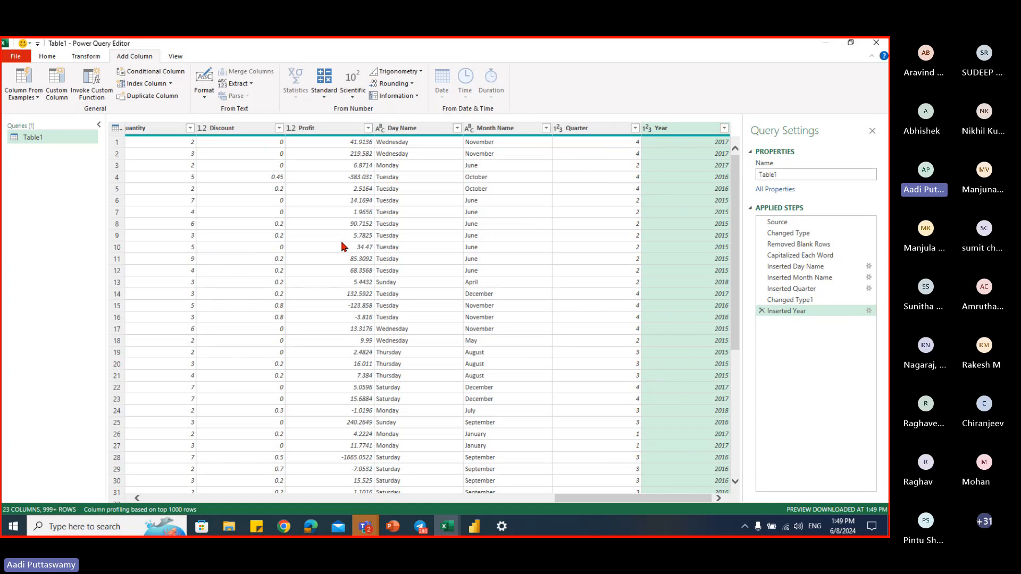
- Close Power Query Editor and load the cleaned query as a table into a new worksheet
click(46, 56)
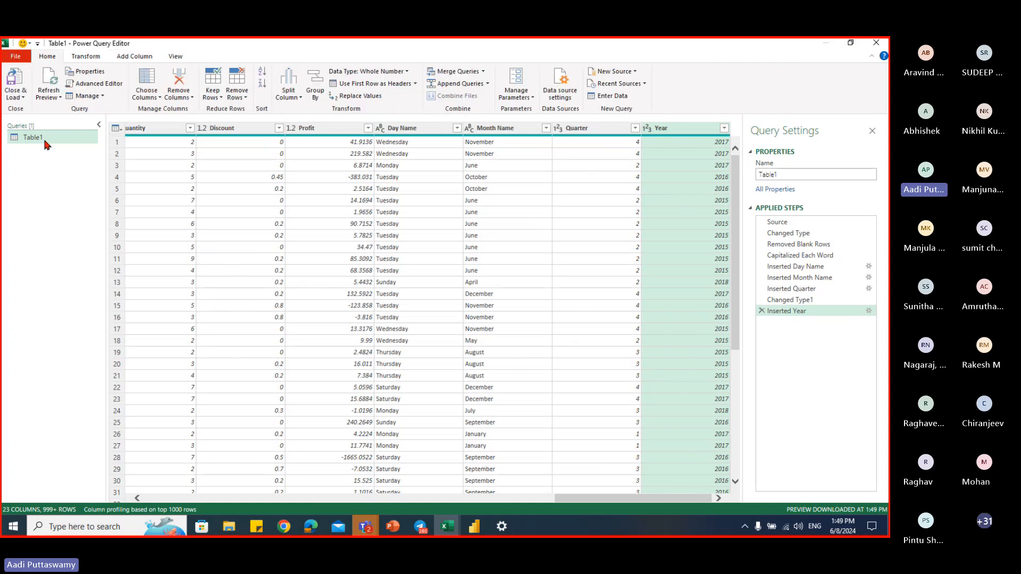
click(16, 94)
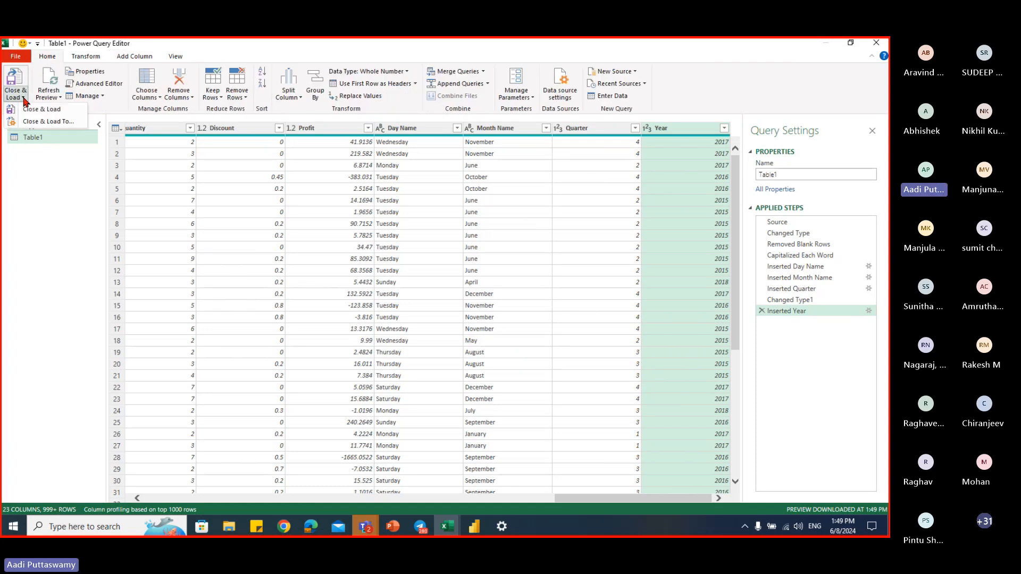
click(45, 123)
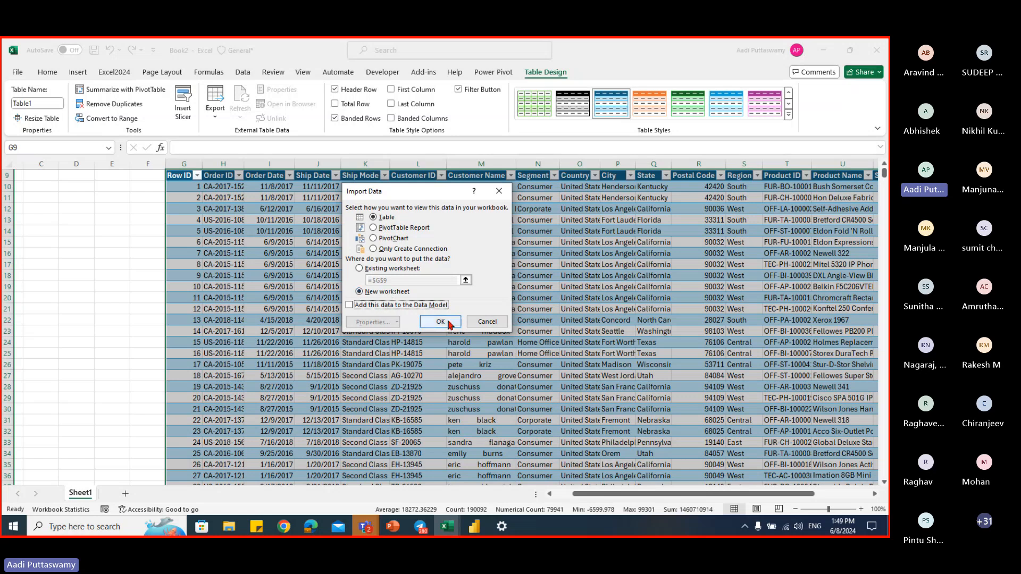
click(449, 324)
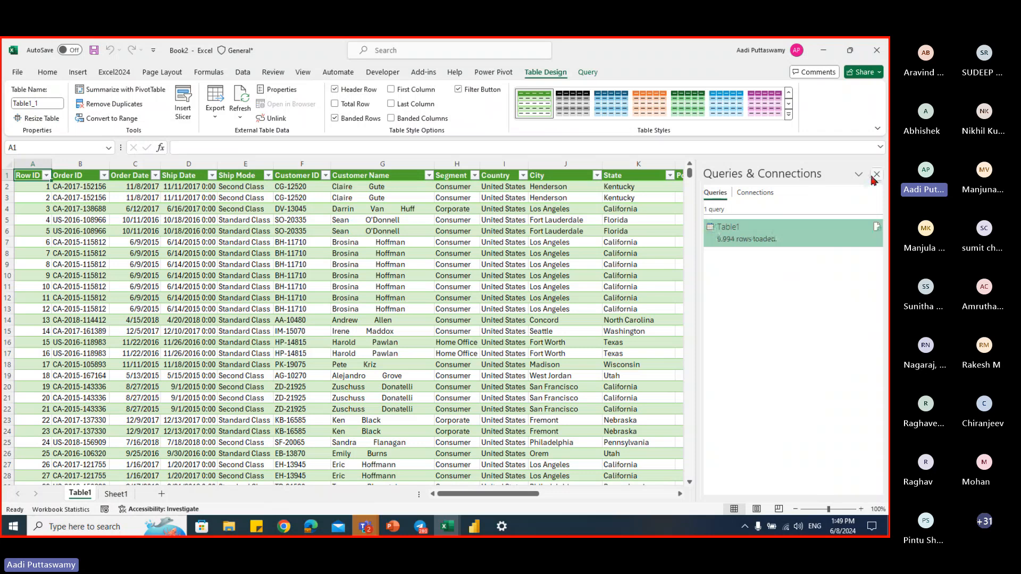
- Close the Queries & Connections pane and examine the Day Name, Month Name, Quarter and Year columns in the loaded table
click(875, 175)
click(457, 286)
scroll(457, 287, right, 10)
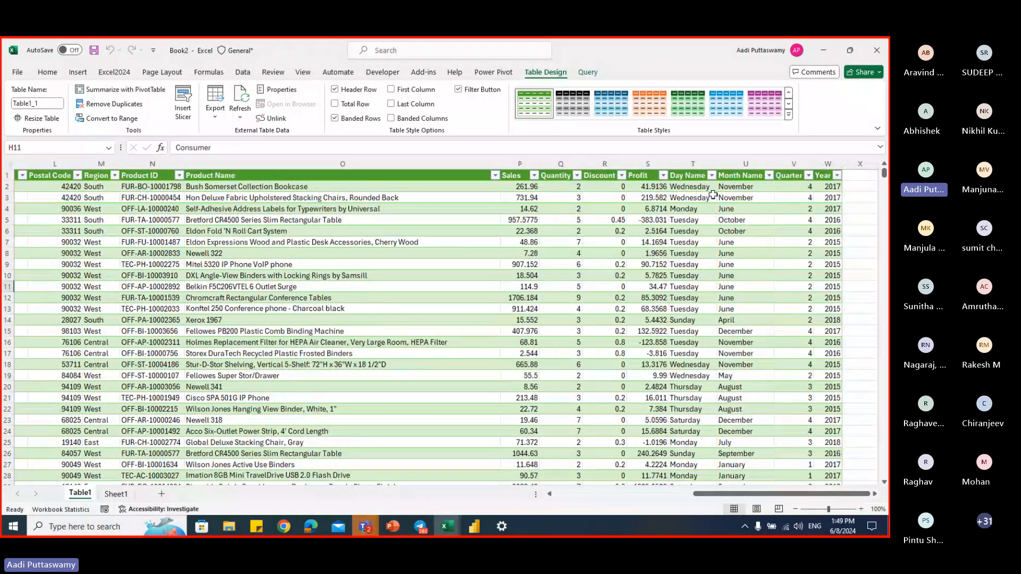
drag(692, 164, 827, 164)
drag(732, 494, 594, 499)
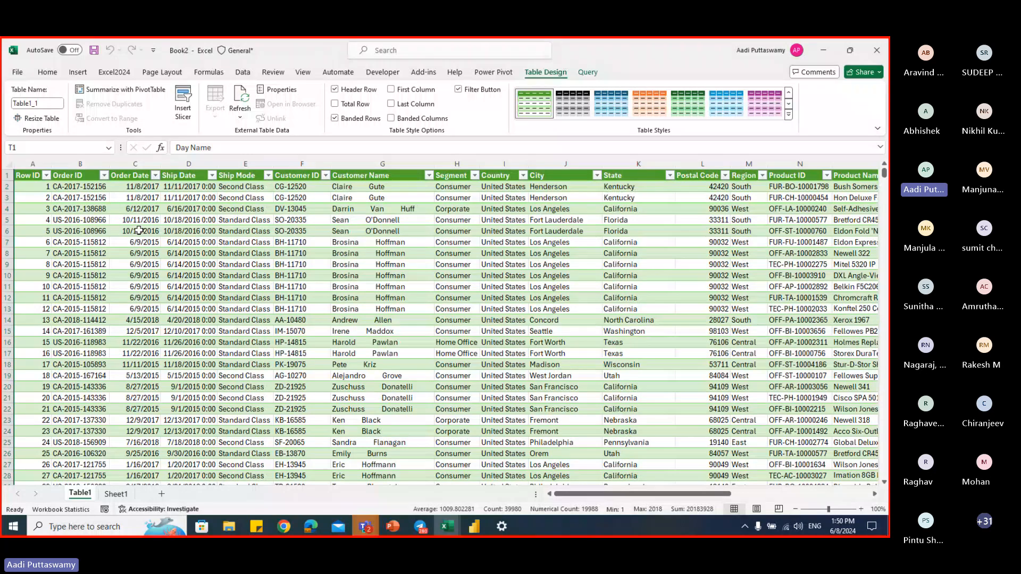
- Apply the custom date format "dd, mmmm, yyyy" to all Order Date values and fit the column width to its contents
click(135, 175)
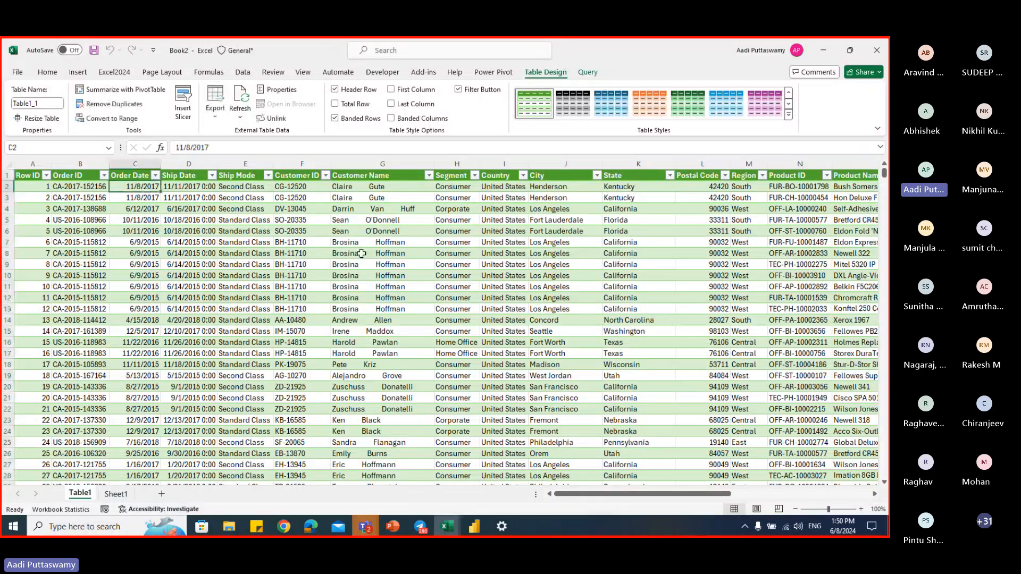
key(Down)
key(ctrl+shift+Down)
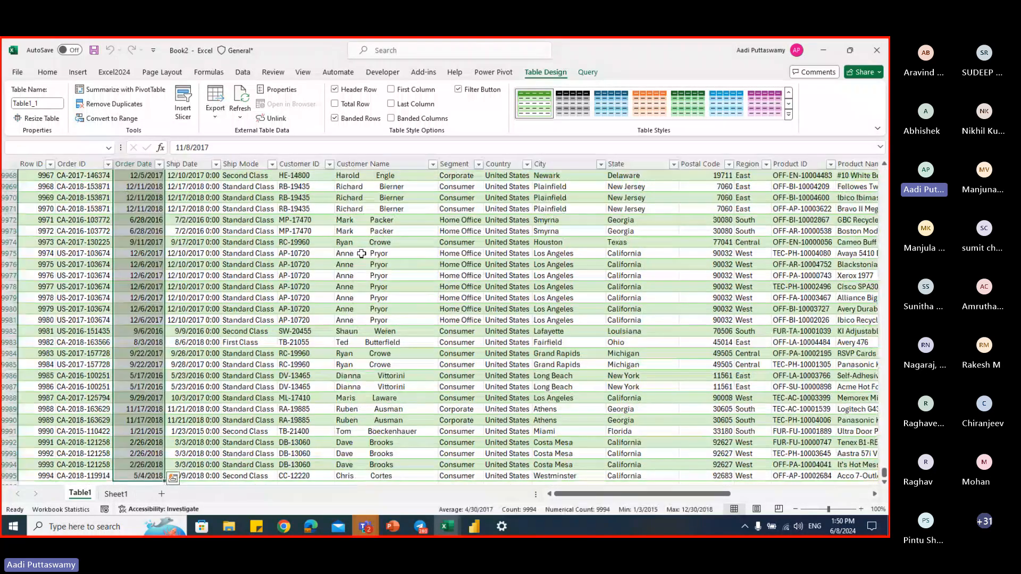
key(ctrl+BackSpace)
key(ctrl+1)
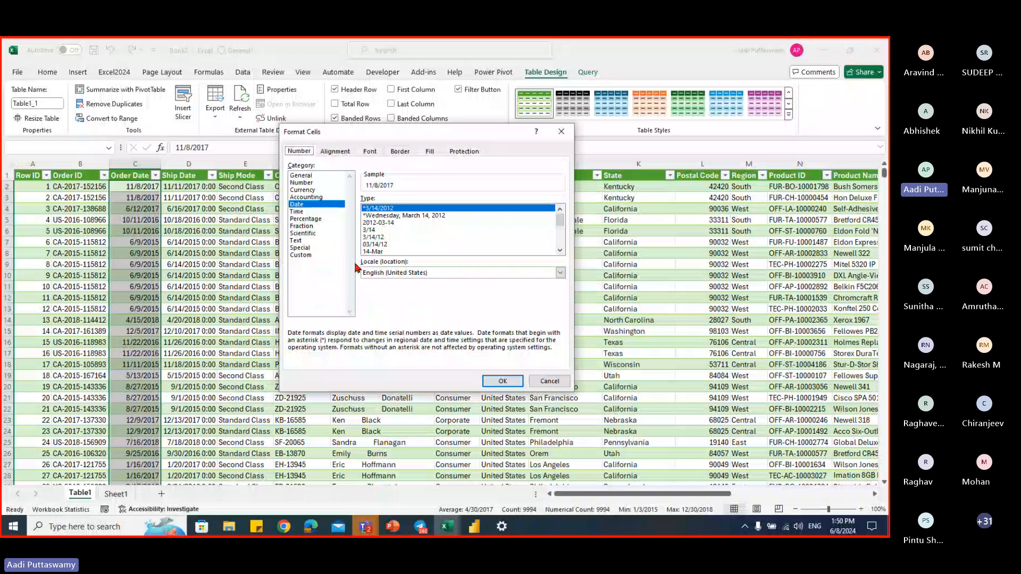
click(316, 256)
drag(425, 207, 311, 209)
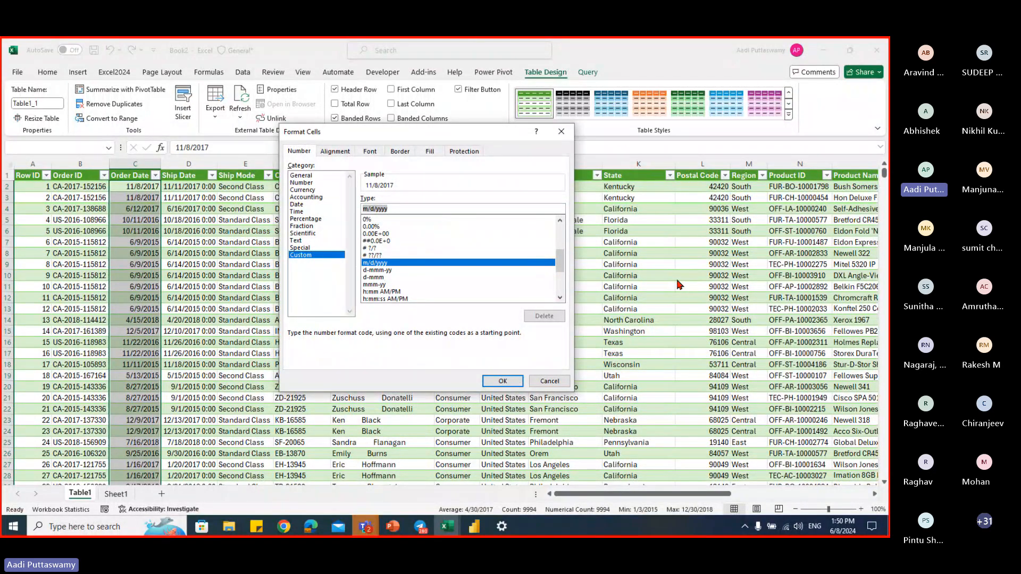
text(dd, mmmm, )
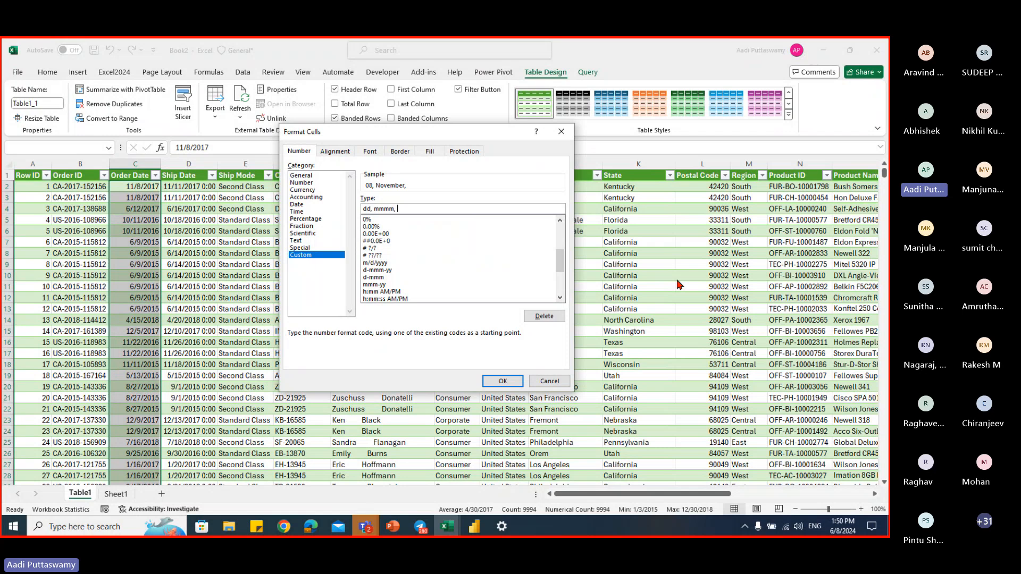
text(yyyy)
key(Return)
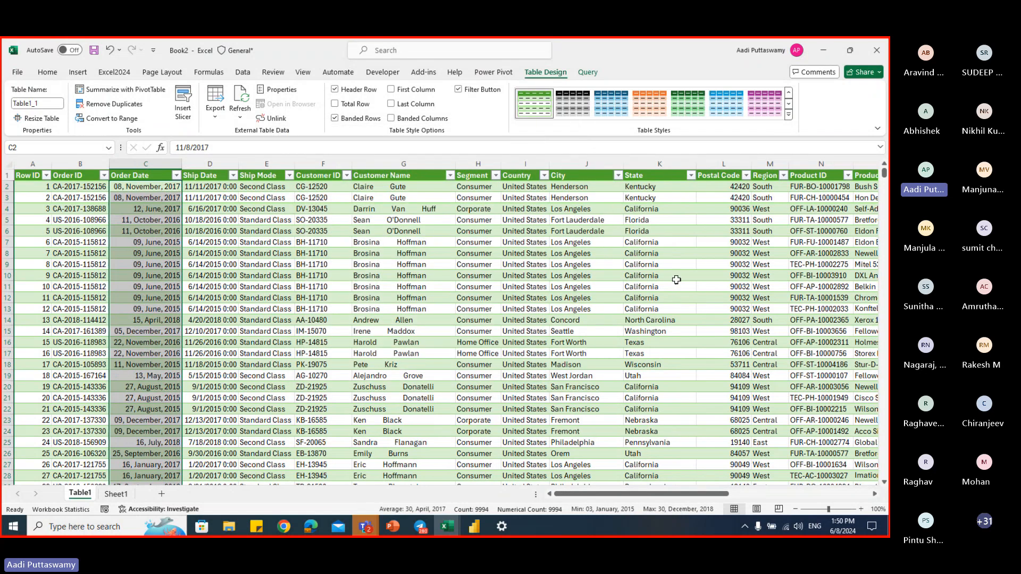
double_click(182, 163)
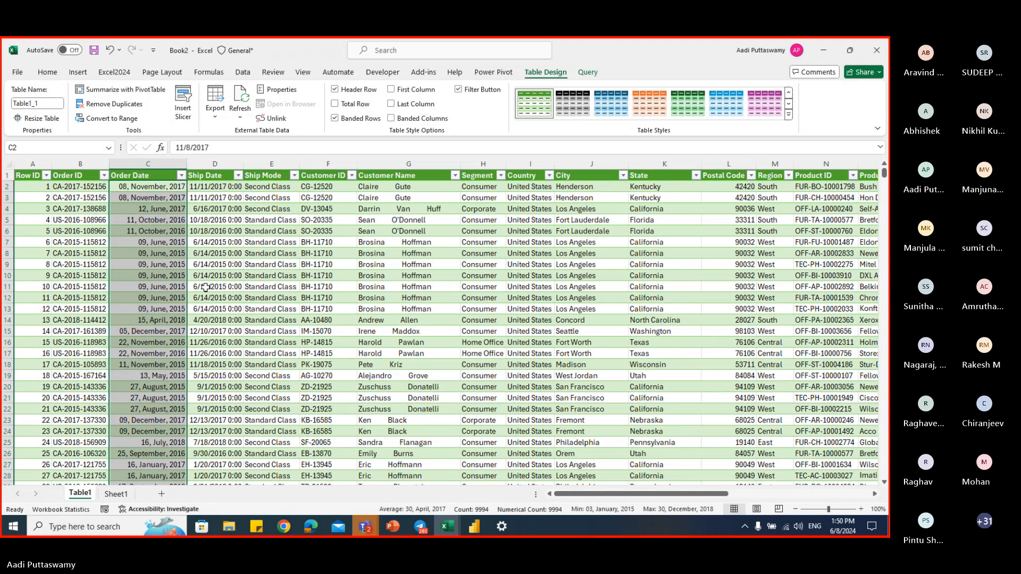
- Insert a blank table column between Customer Name and Segment
click(403, 200)
key(Up)
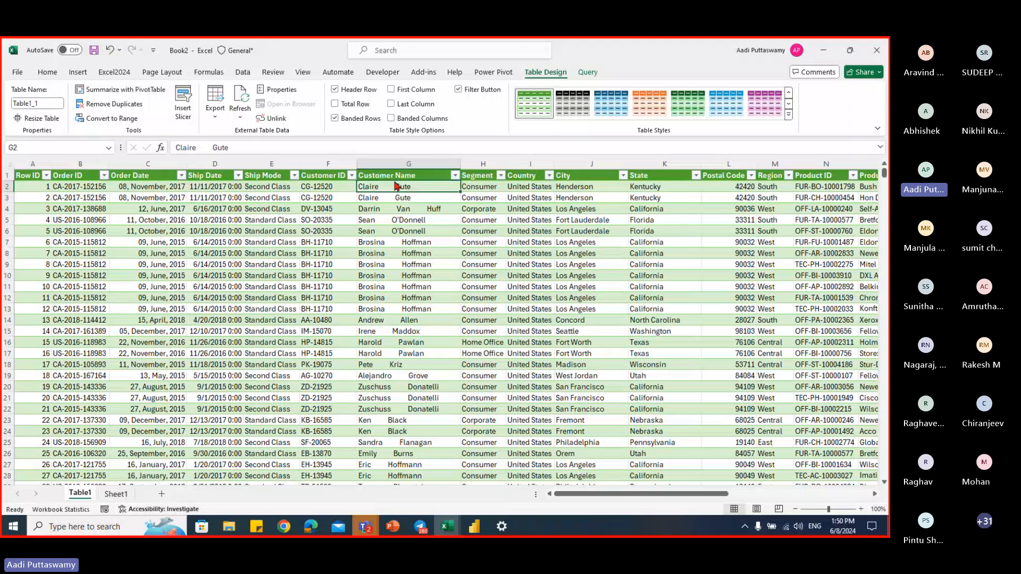
drag(396, 185, 418, 476)
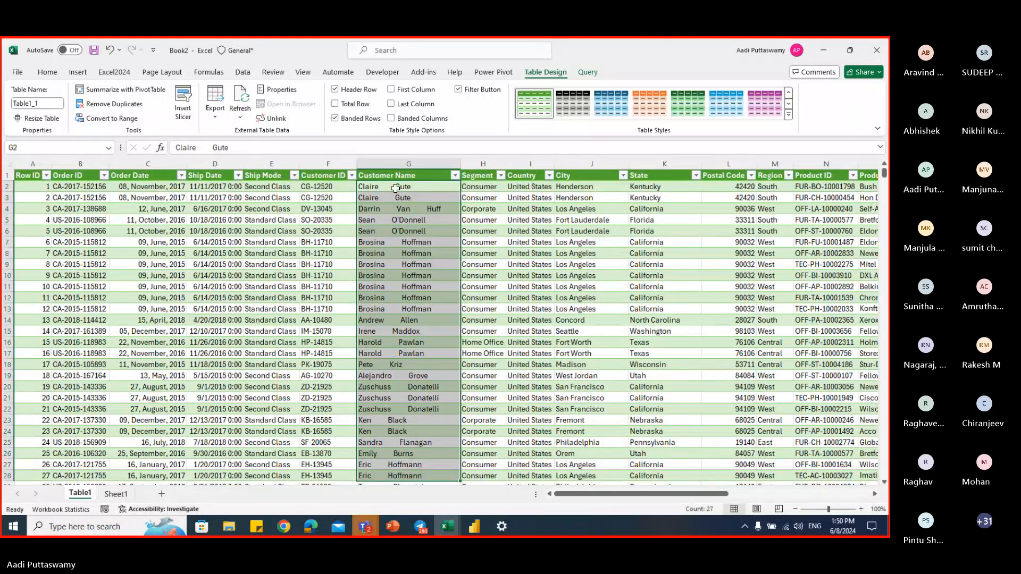
click(478, 162)
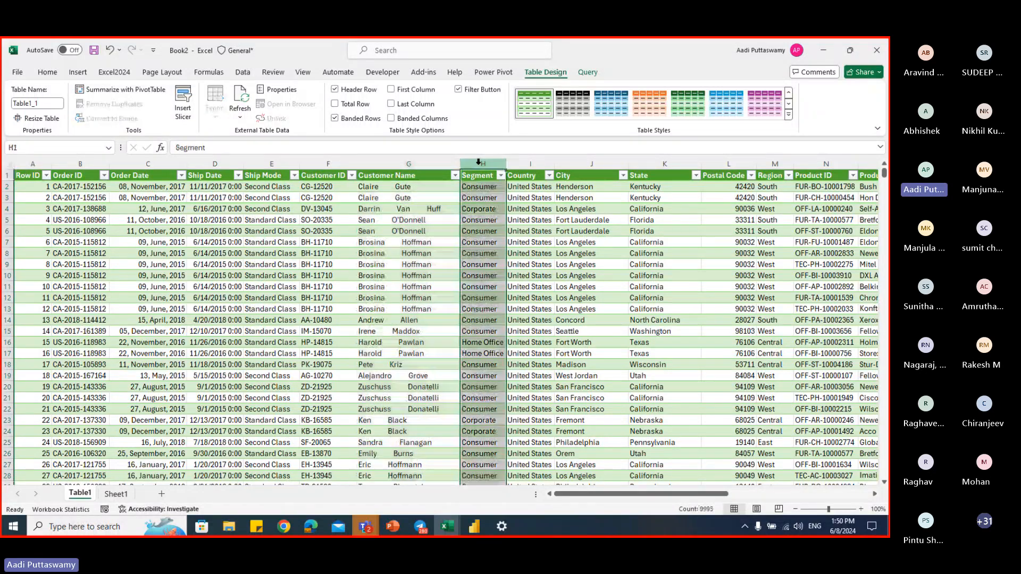
right_click(478, 162)
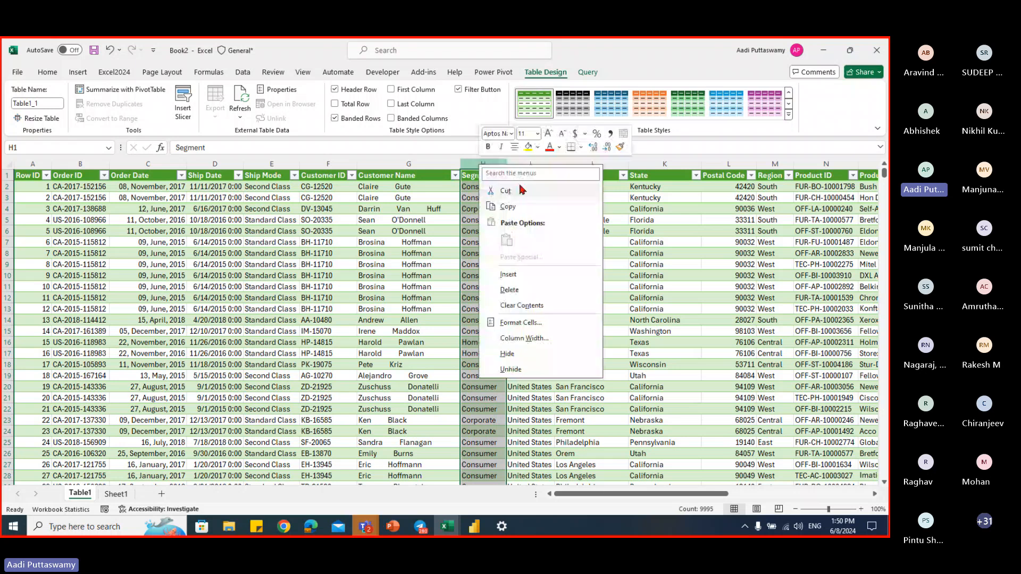
click(518, 282)
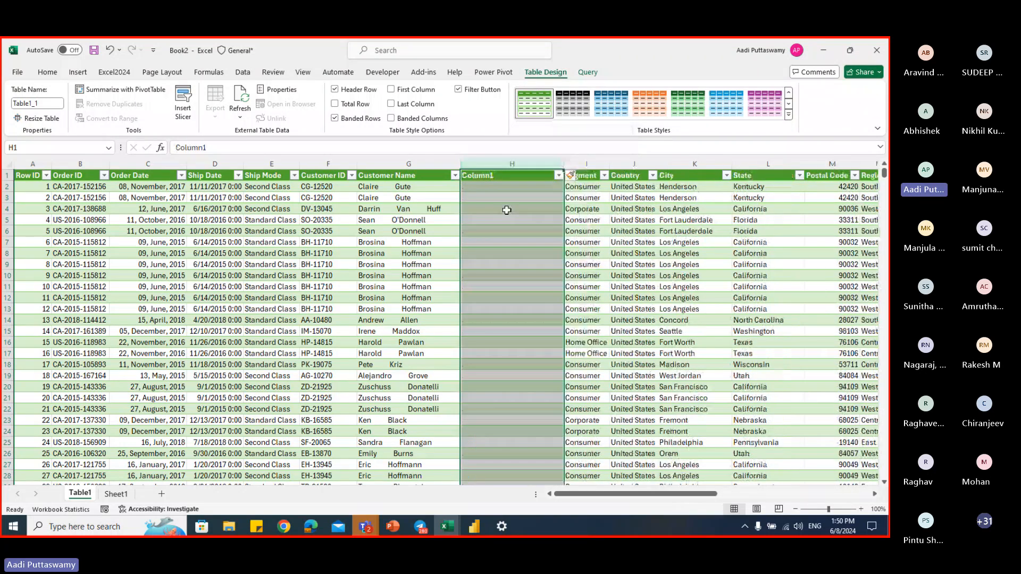
- Fill the new column with =TRIM([@[Customer Name]]) and compare its values with the Customer Name column
click(512, 187)
text(=)
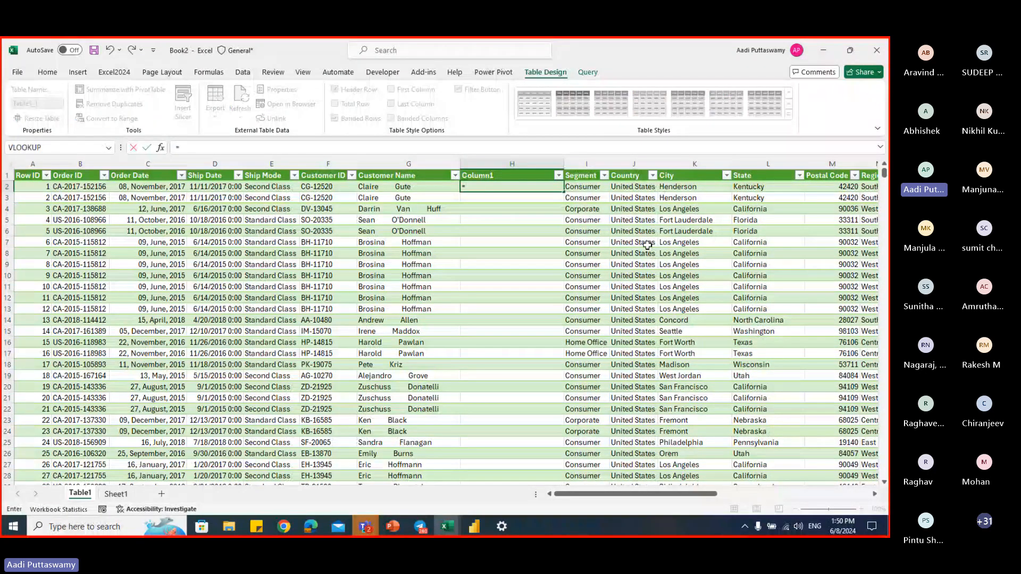
text(TRIM()
key(Left)
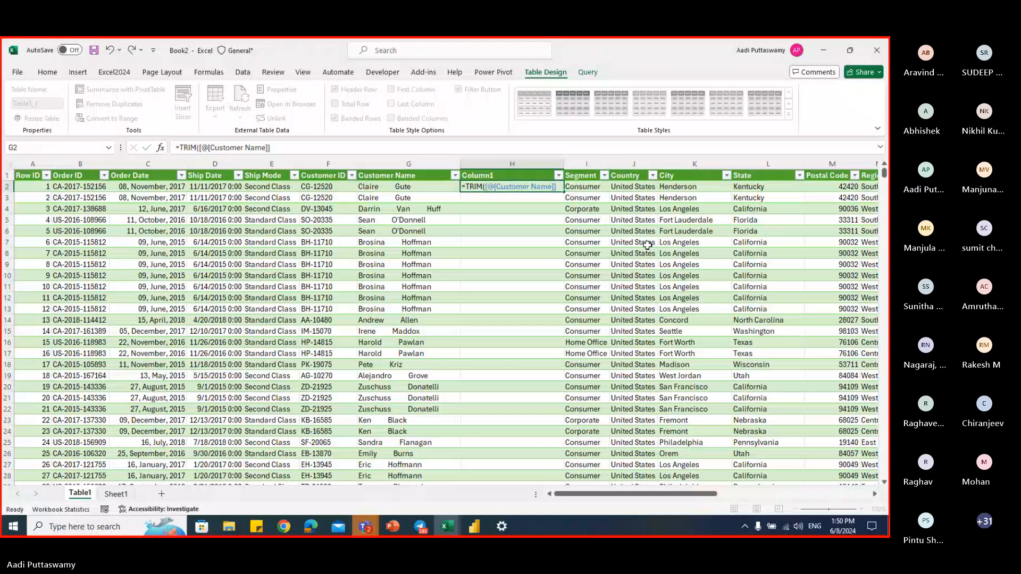
key(Return)
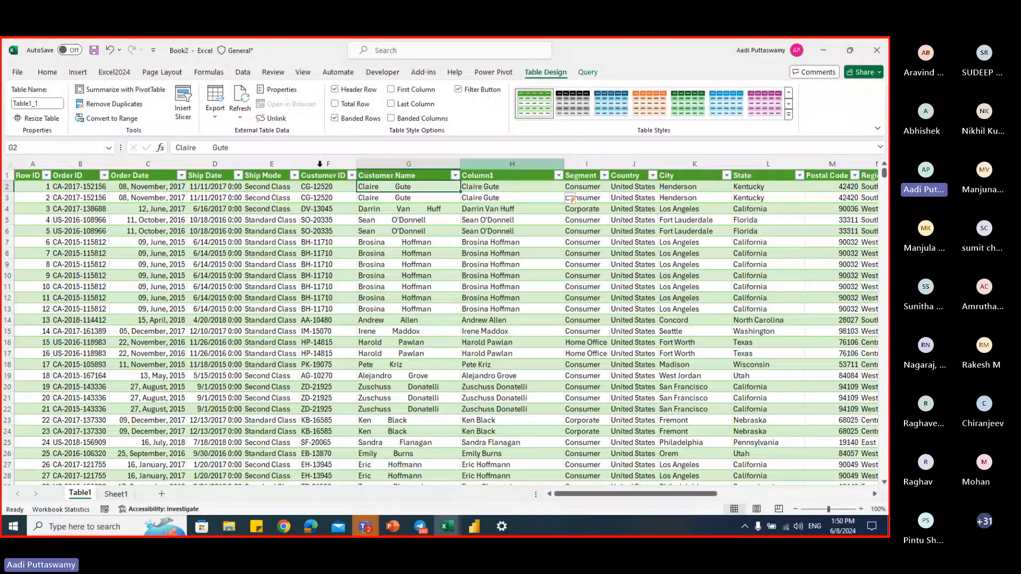
click(408, 173)
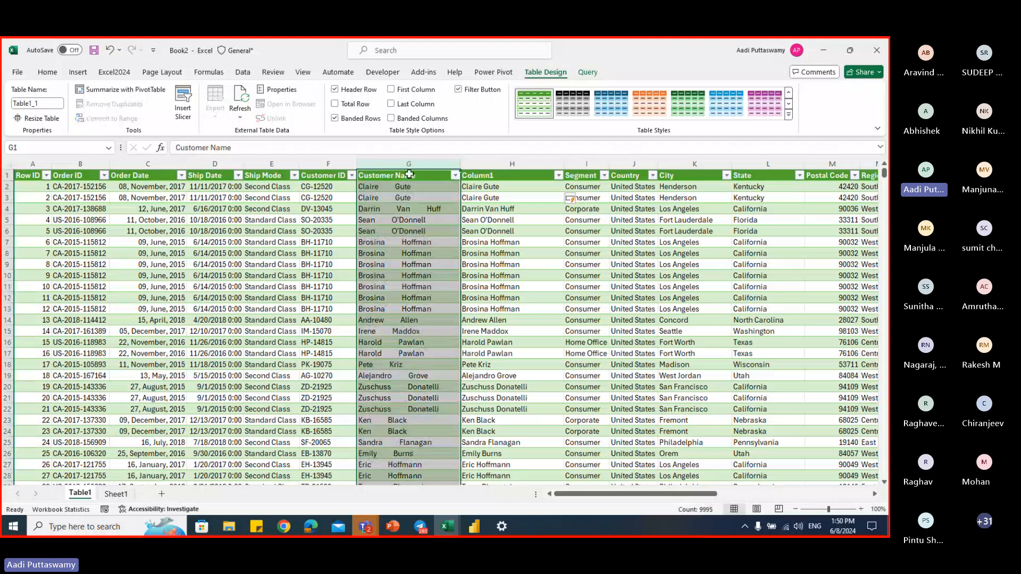
drag(494, 187, 500, 420)
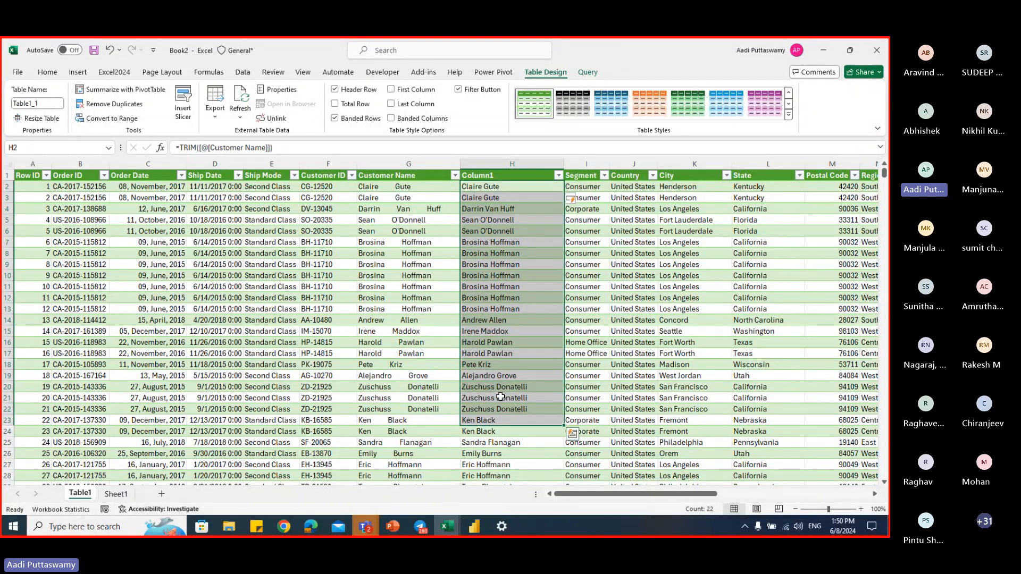
- Switch to PowerPoint, review the Round Sales and Profit item on the TASK slide, and return to the Excel workbook
key(alt+Tab)
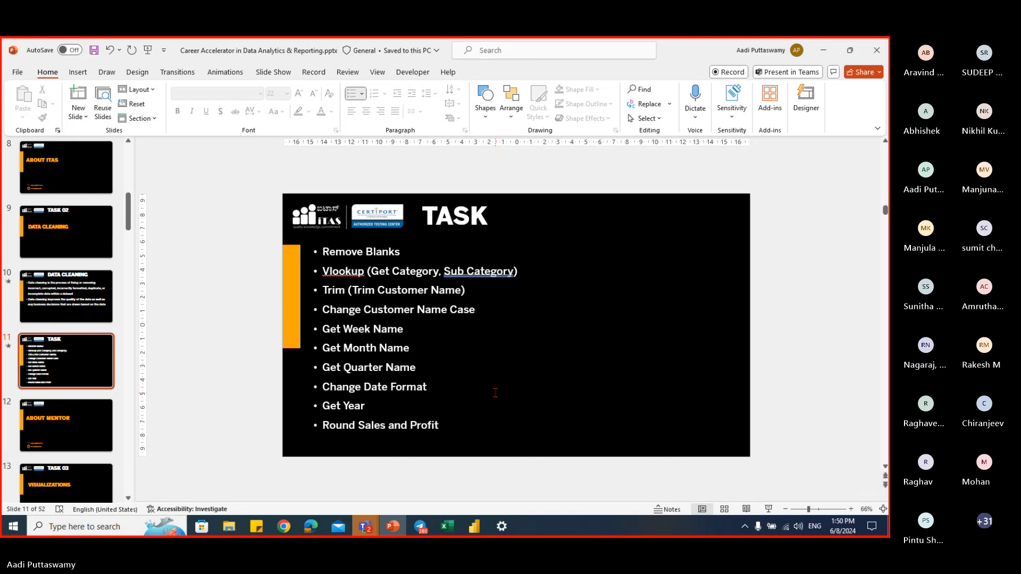
drag(322, 425, 439, 426)
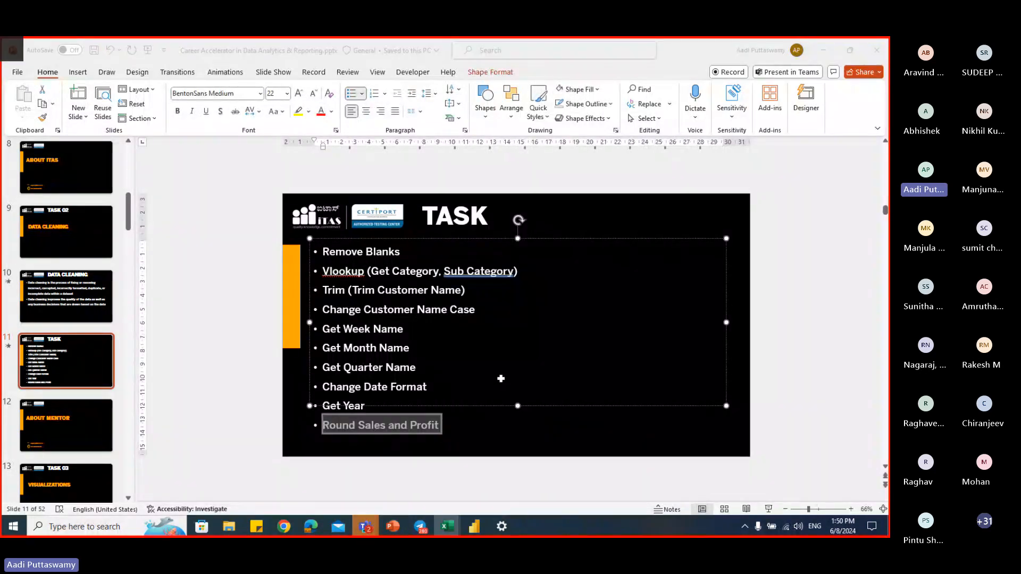
key(alt+Tab)
- Format all values in the Sales column as Number with 2 decimal places
key(ctrl+Up)
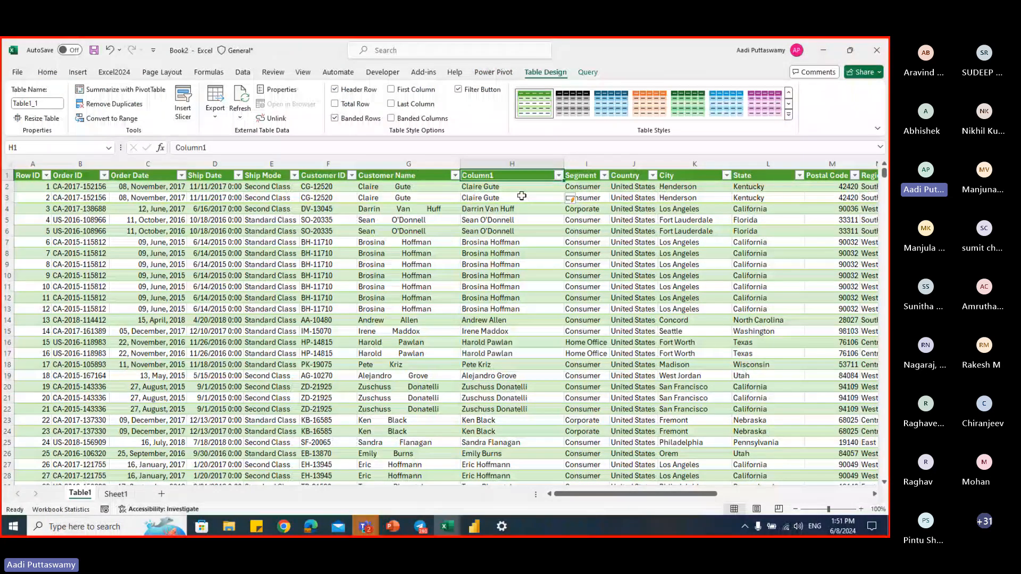
key(ctrl+Right)
key(Right)
key(Left)
key(Left)
key(Left)
key(Left)
key(Left)
key(Left)
key(Left)
key(Left)
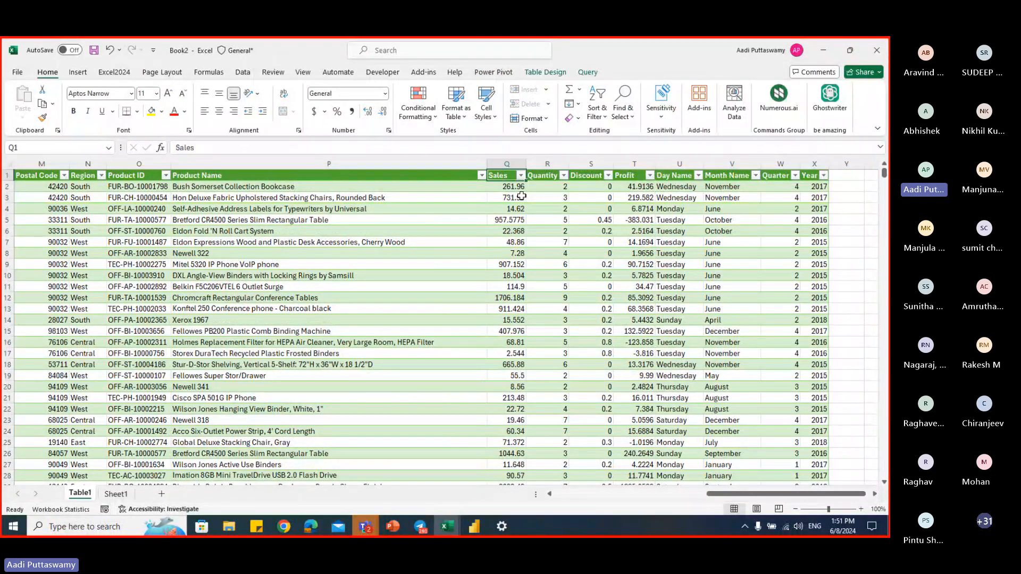
key(Down)
key(ctrl+shift+Down)
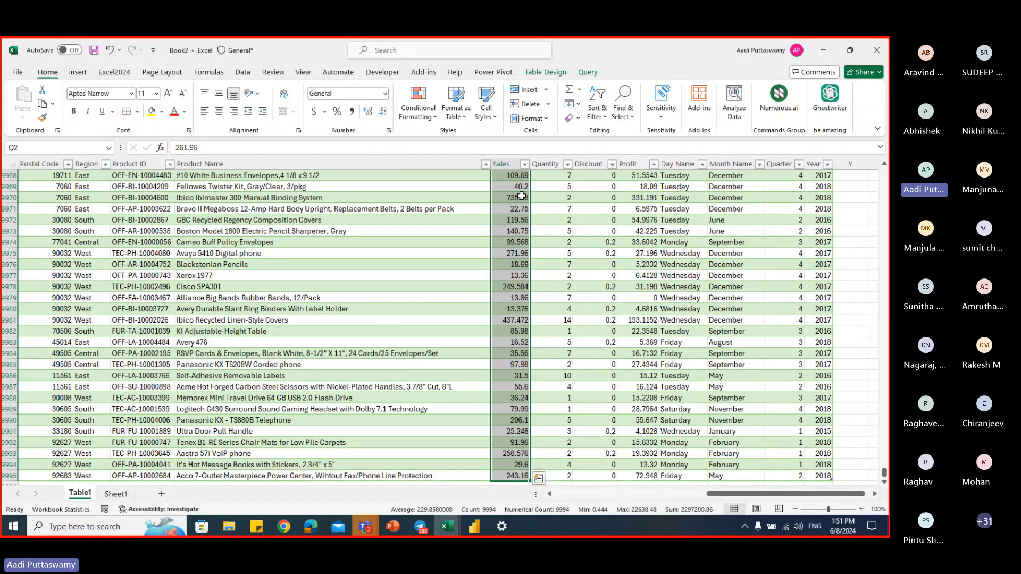
key(ctrl+BackSpace)
key(ctrl+1)
click(311, 183)
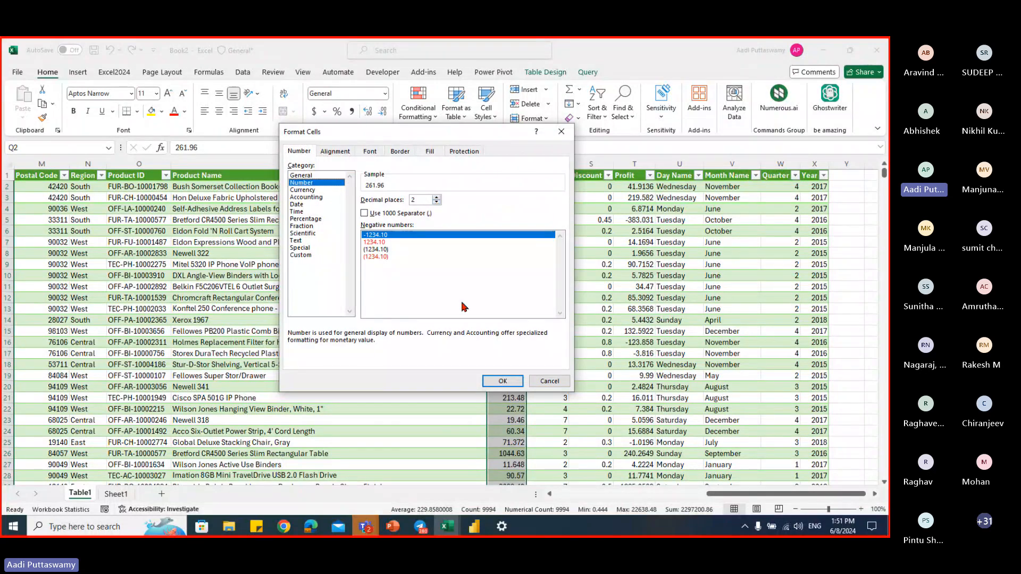
click(503, 381)
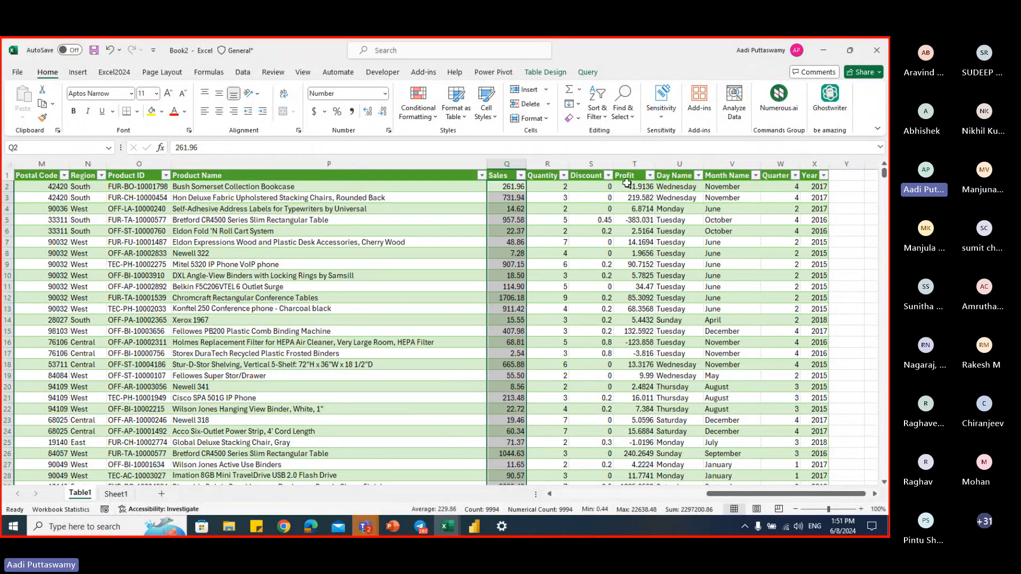
- Apply the Number format to all values in the Profit column
click(627, 182)
key(ctrl+shift+Down)
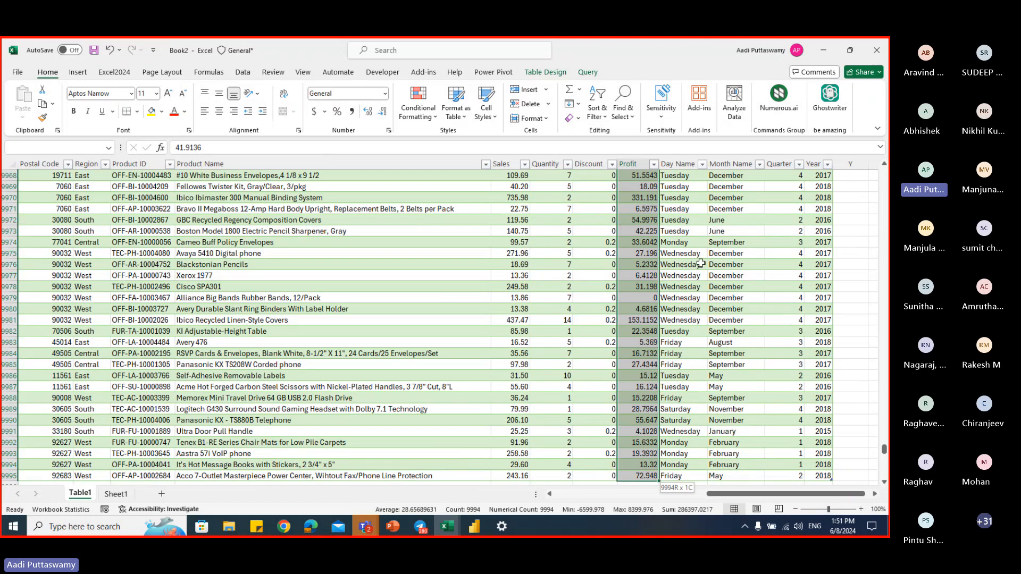
key(ctrl+1)
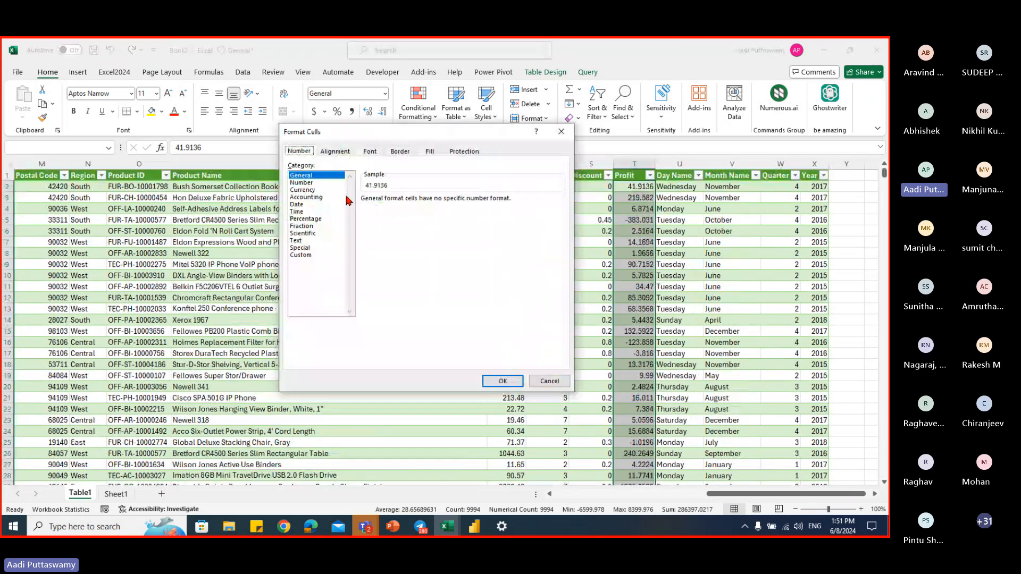
click(310, 183)
key(Return)
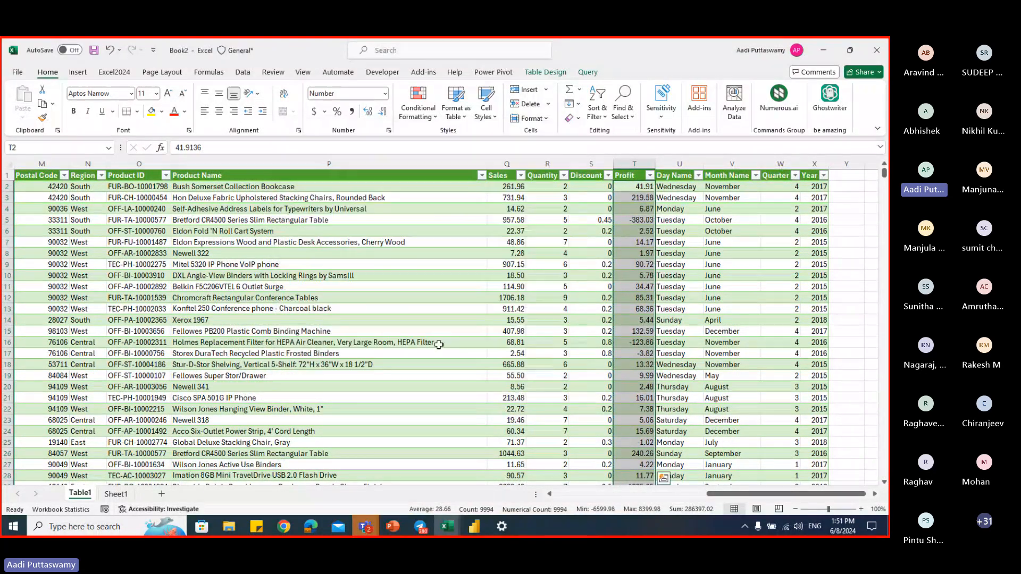
click(437, 298)
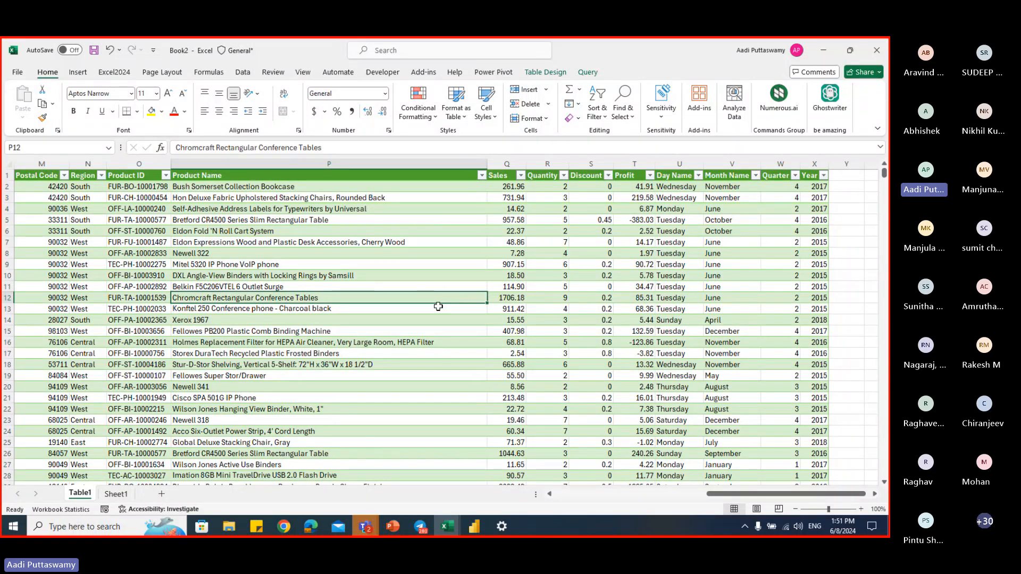
key(ctrl+Up)
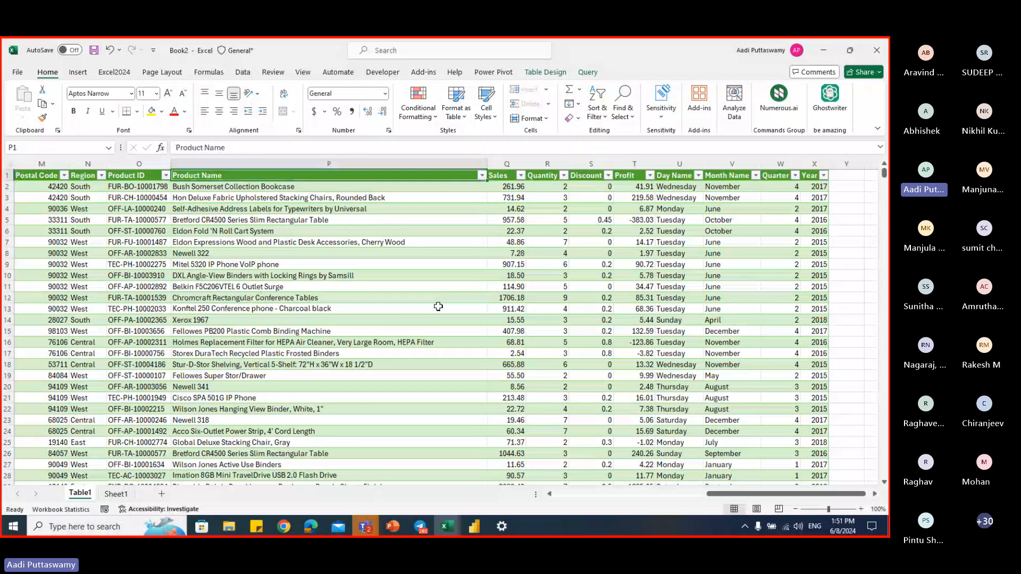
- Switch to PowerPoint, review the Vlookup (Get Category, Sub Category) item on the TASK slide, and return to Excel
key(alt+Tab)
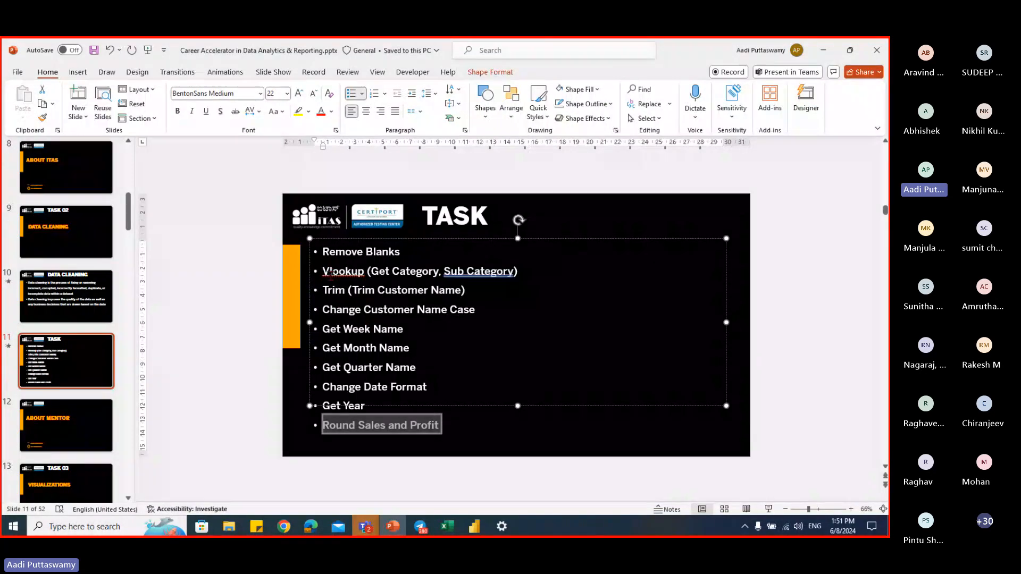
drag(324, 272, 518, 273)
click(386, 272)
click(462, 272)
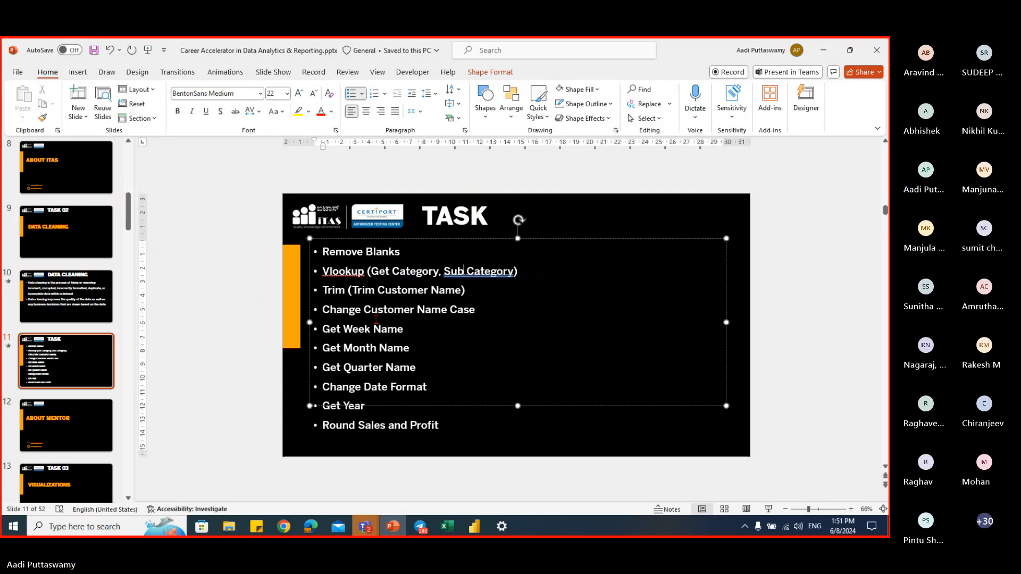
key(alt+Tab)
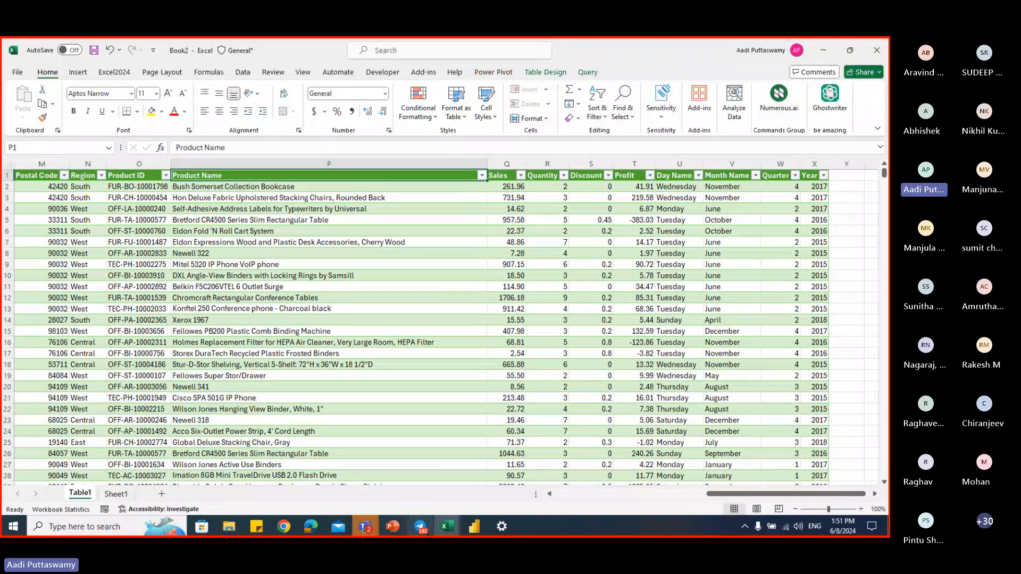
- Switch to the Data Cleaning.xlsx workbook and copy the category and sub-category lookup range E6:L24 from the Mapping sheet
click(447, 526)
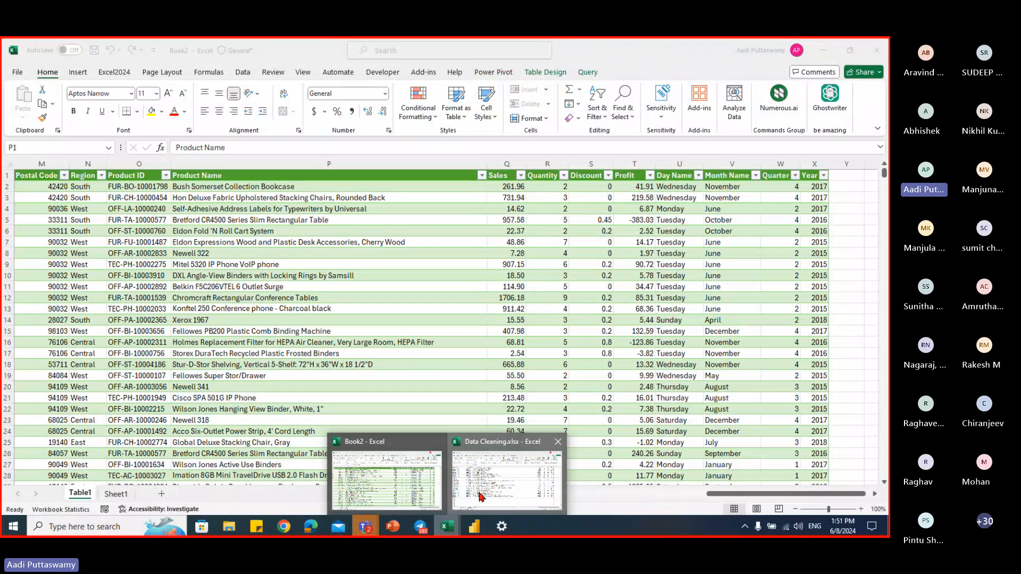
click(480, 497)
click(186, 493)
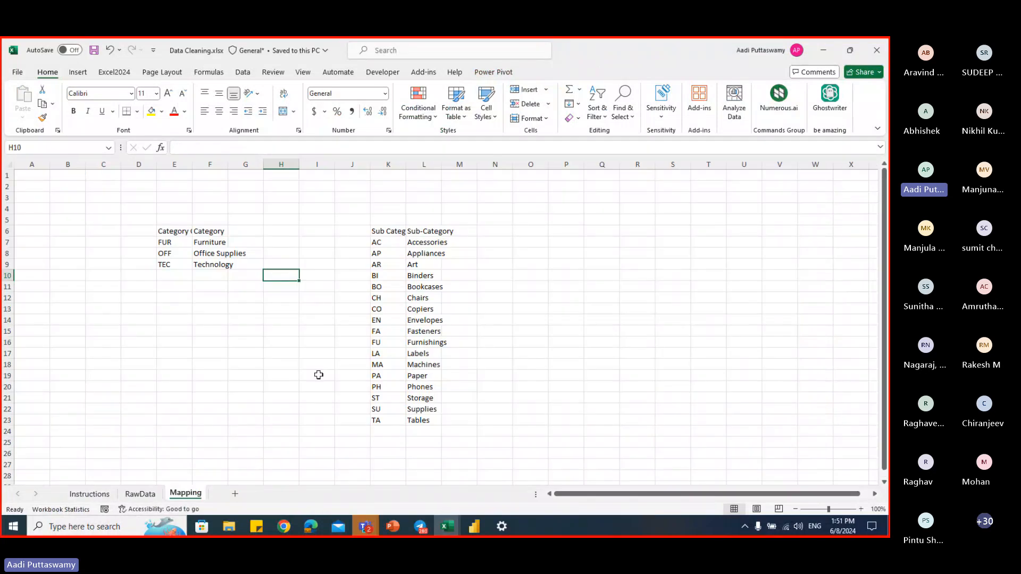
drag(178, 230, 425, 433)
key(ctrl+c)
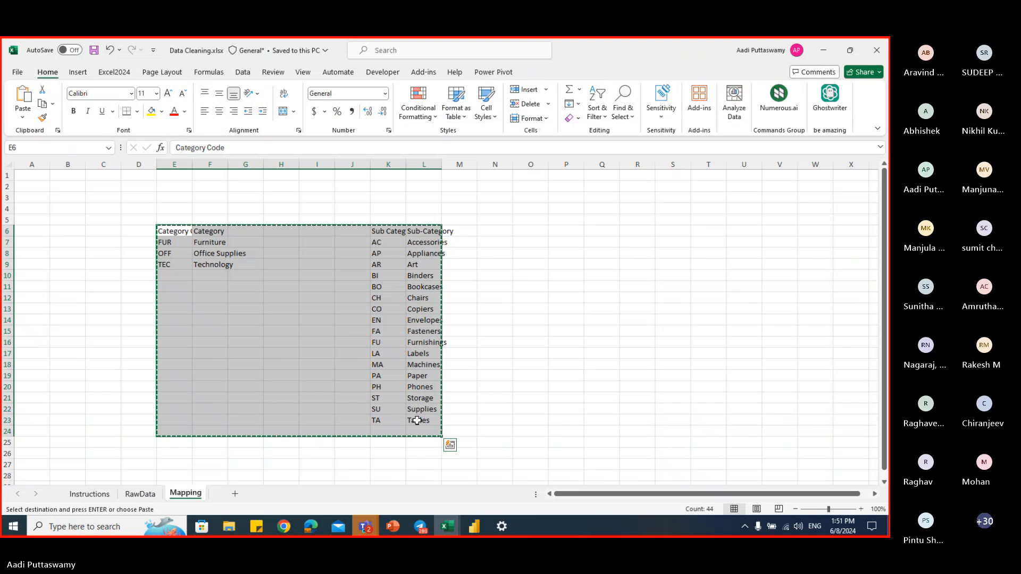
- Switch to the Book2 workbook and paste the copied category and sub-category lookup range into Sheet2 starting at cell E7
key(alt+Tab)
click(161, 494)
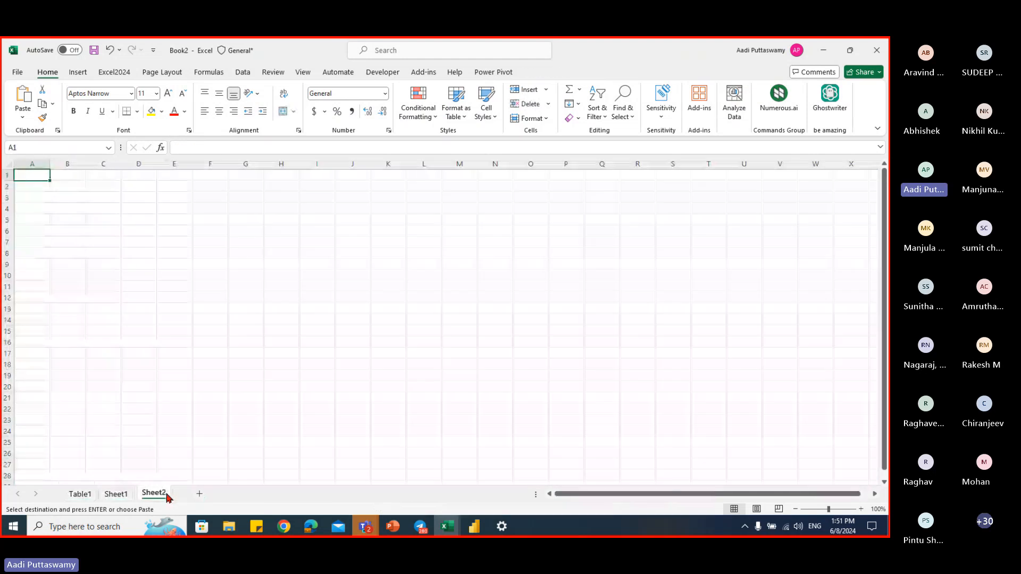
click(174, 241)
key(ctrl+v)
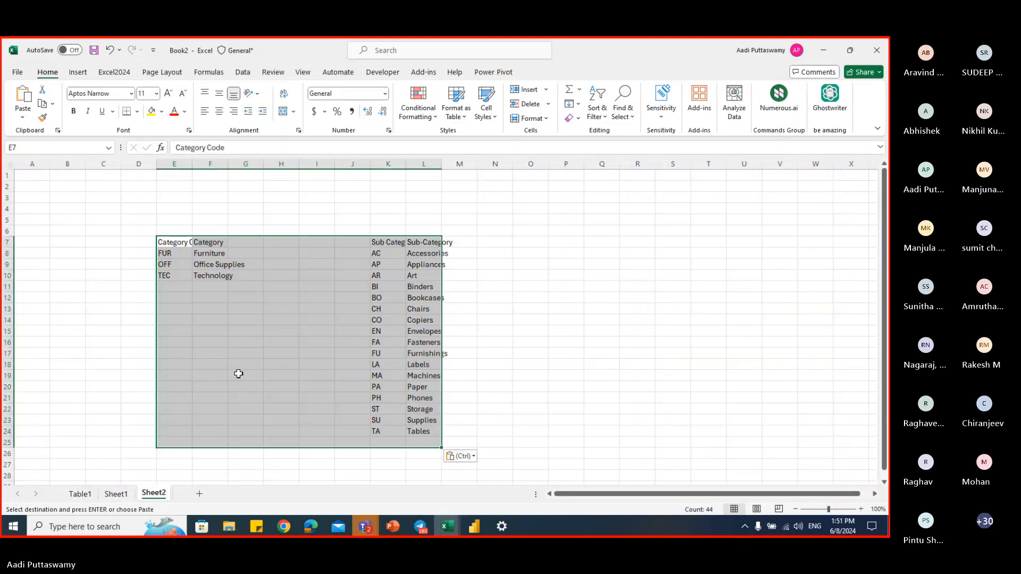
click(237, 373)
key(Escape)
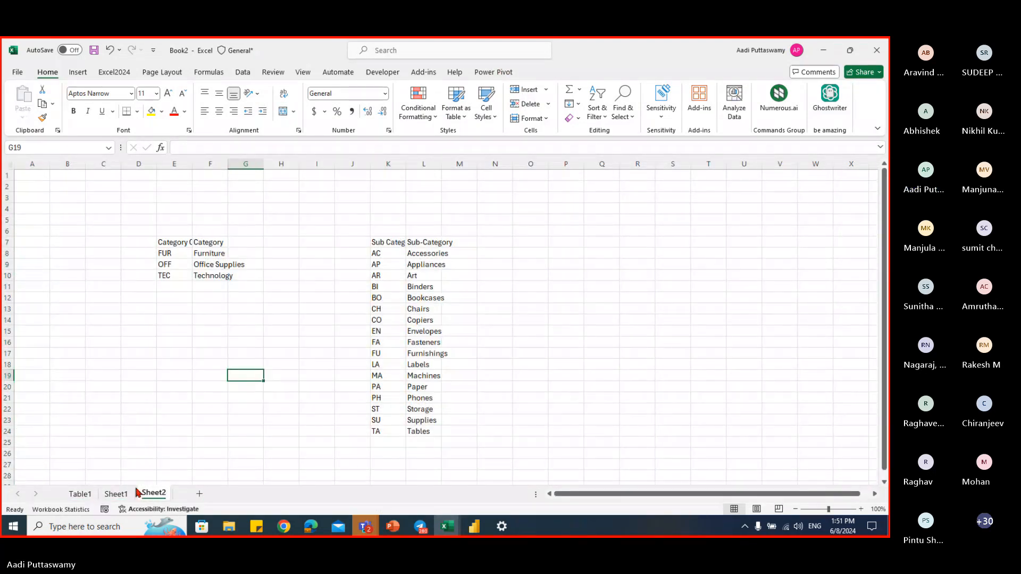
- Examine the Table1 columns from Row ID through Product ID for existing category and sub-category fields
click(80, 494)
key(Down)
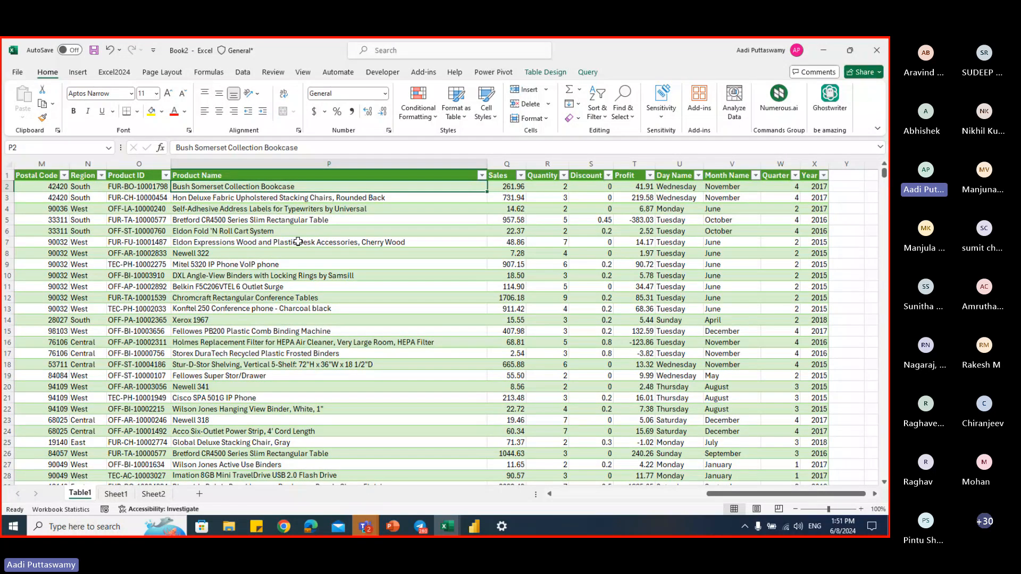
key(Left)
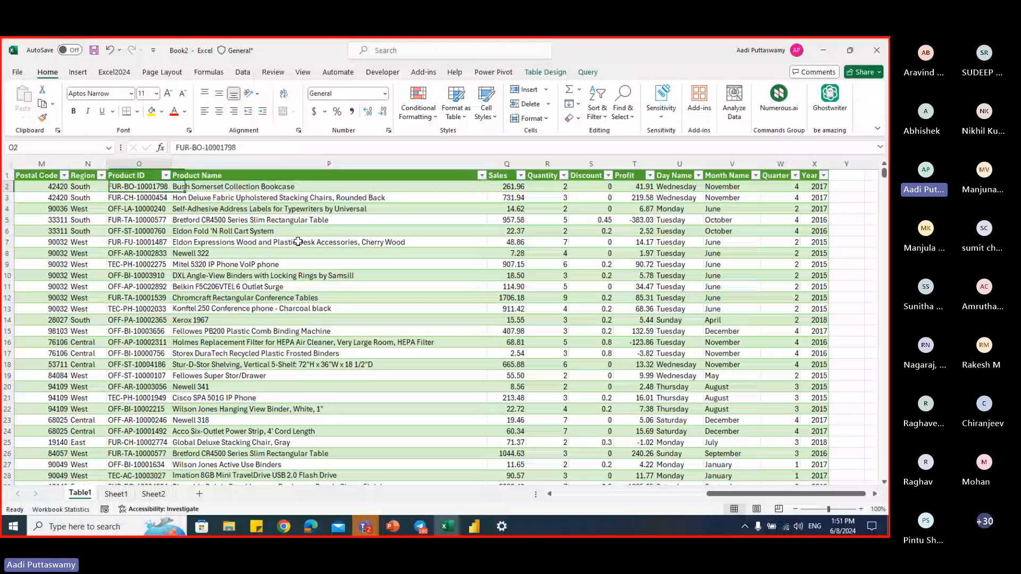
key(ctrl+Left)
key(Right)
key(Right)
key(Right)
key(Right)
key(Right)
key(Right)
key(Right)
key(Right)
key(Right)
key(Right)
key(Right)
key(Right)
key(Right)
key(Right)
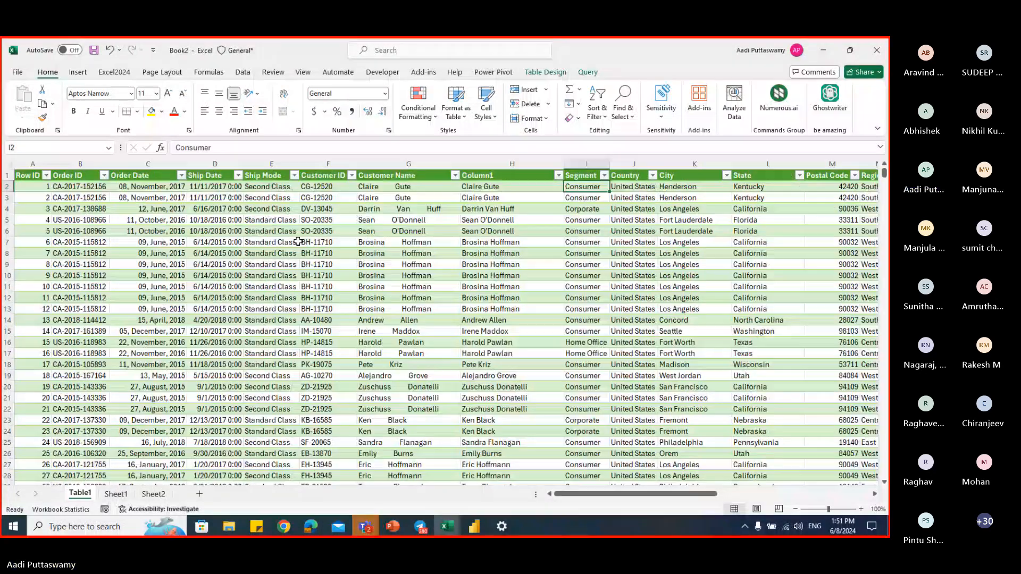
- Review the Category and Sub-Category names in the two mapping tables on Sheet2
click(154, 494)
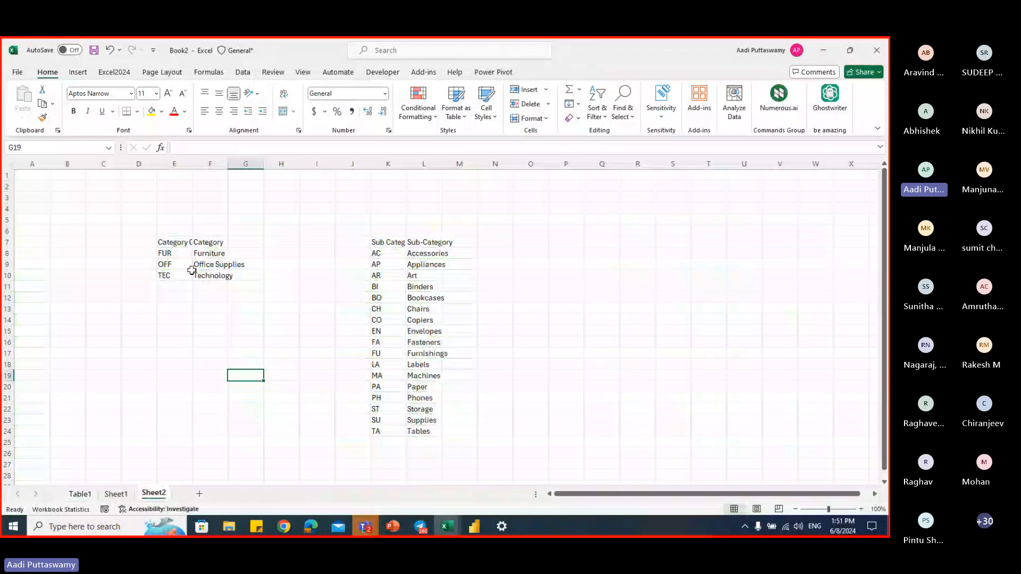
drag(205, 254, 208, 276)
drag(429, 254, 424, 429)
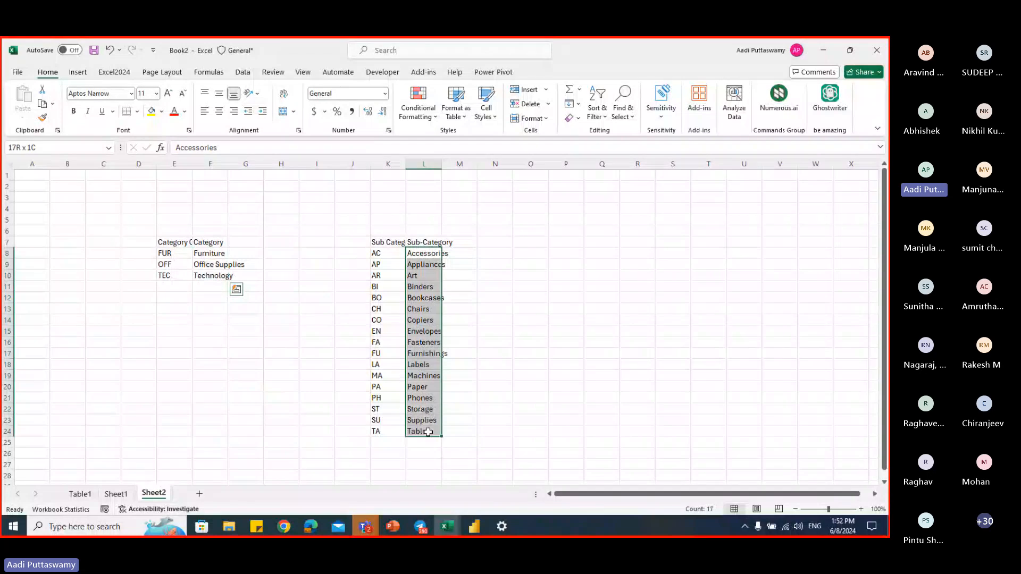
- Return to Table1 and check its headers up to the first empty column after Year for Category and Sub-Category
click(83, 496)
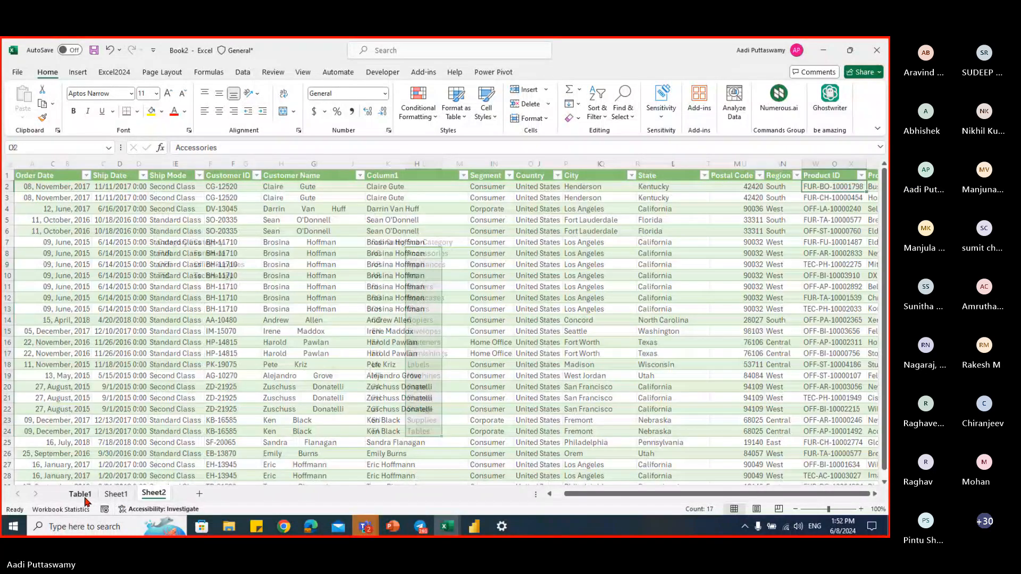
key(Left)
key(Left)
key(Left)
key(Left)
key(Left)
key(Left)
key(Left)
key(Left)
key(Left)
key(Left)
key(Left)
key(Left)
key(Left)
key(Left)
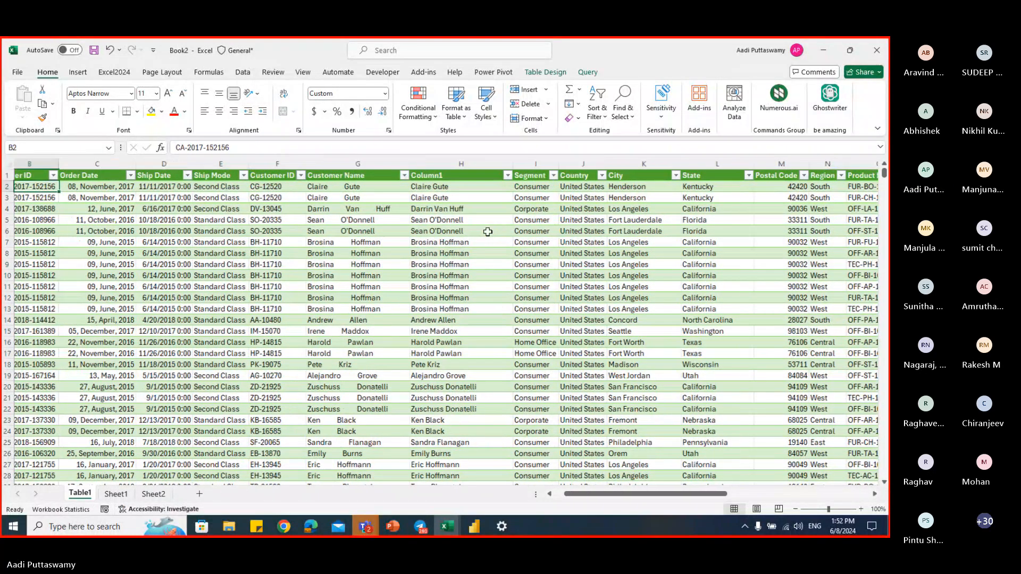
key(Right)
key(Right)
key(Right)
key(Right)
key(Right)
key(Right)
key(Right)
key(Right)
key(Right)
key(Right)
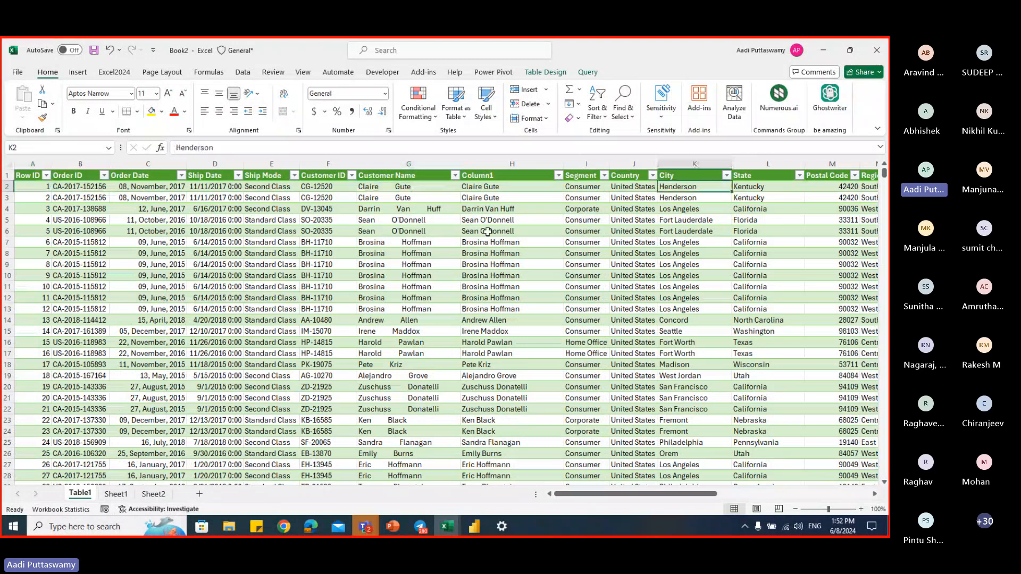
key(Right)
key(Right)
key(Right)
key(Right)
key(Right)
key(Right)
key(Right)
key(Right)
key(Right)
key(Right)
key(Right)
key(Right)
key(Right)
key(Right)
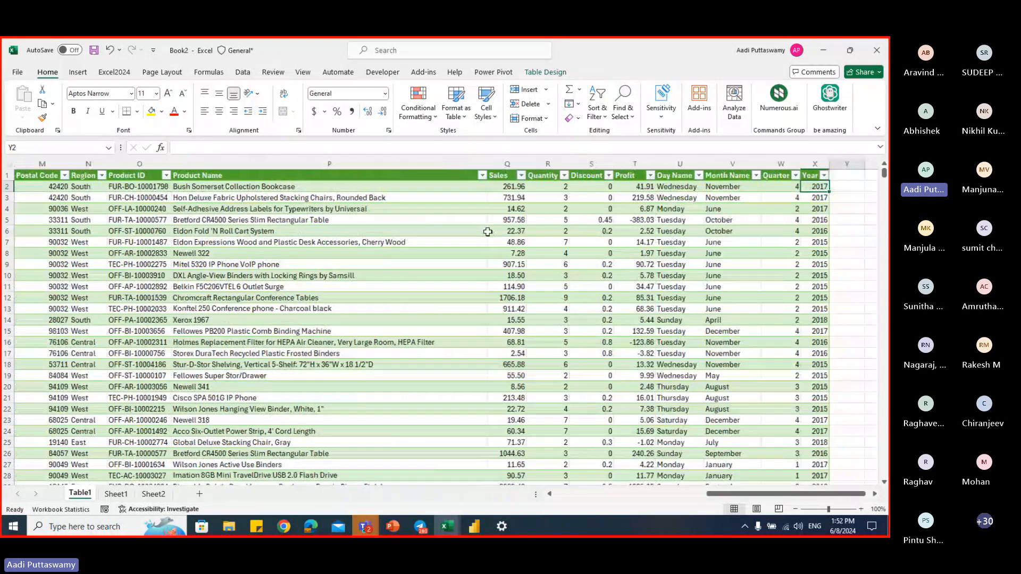
key(Right)
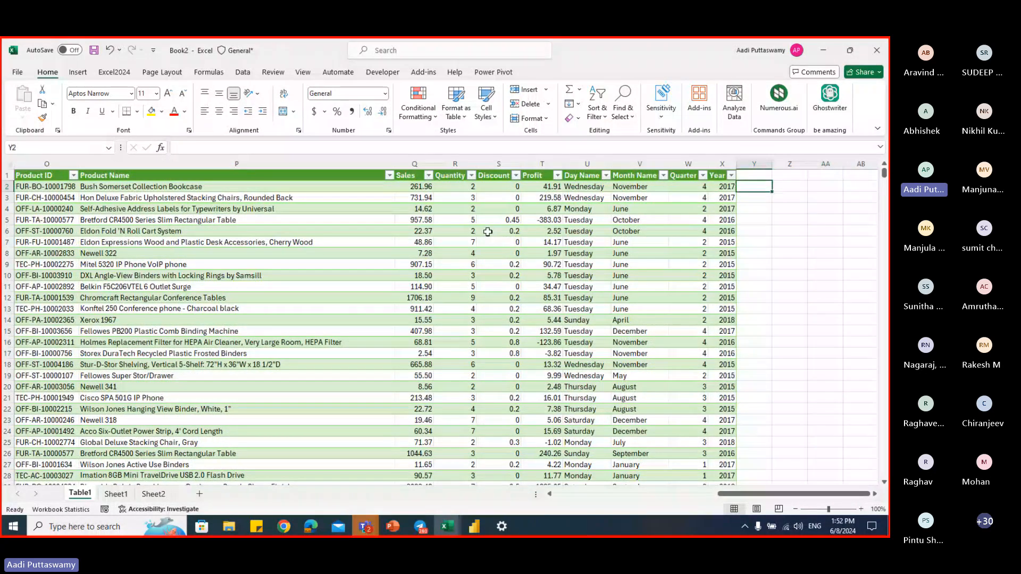
- Locate the first Product ID value in Table1 and examine its code prefix
key(Left)
key(Left)
key(Left)
key(Left)
key(Left)
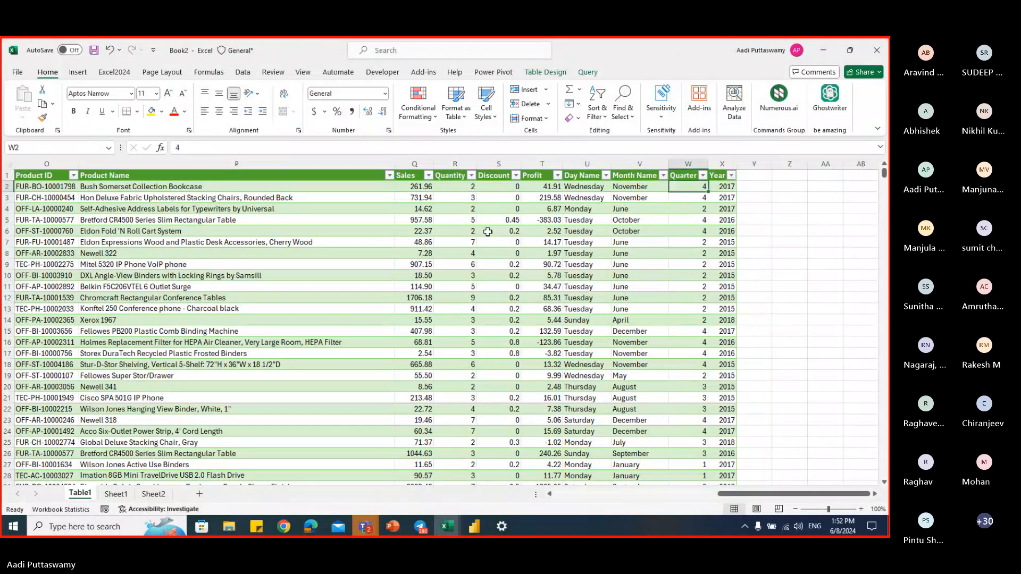
key(Left)
key(Left)
key(Left)
key(Left)
key(Left)
key(Left)
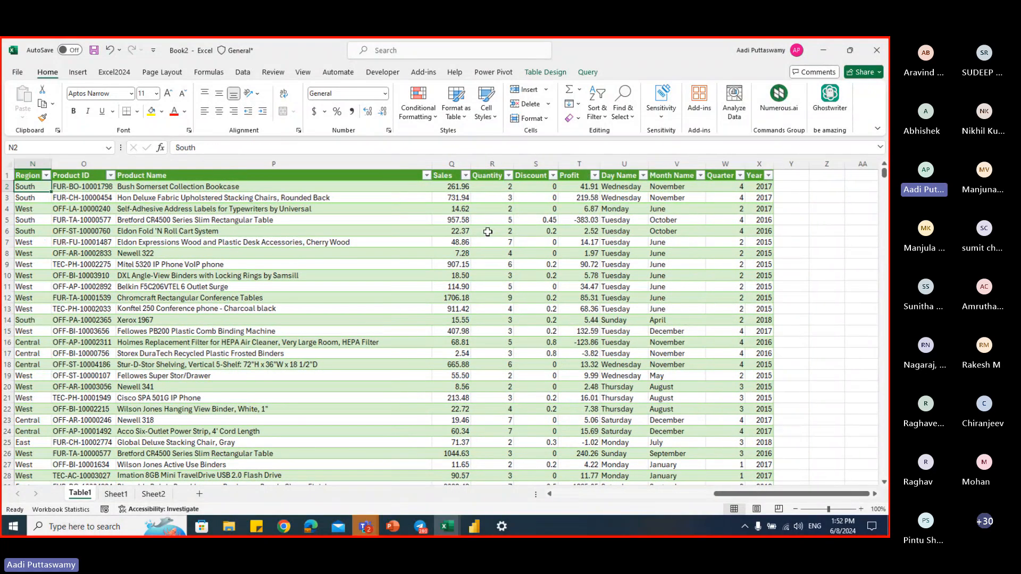
key(Right)
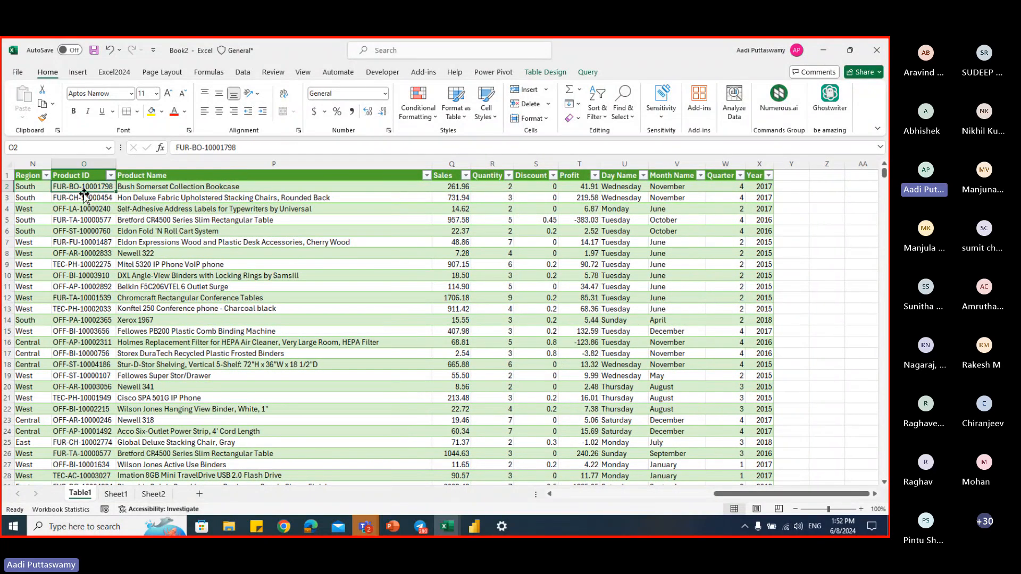
- Check the category codes and their names on the Mapping sheet of Data Cleaning.xlsx, and return to Book2
key(alt+Tab)
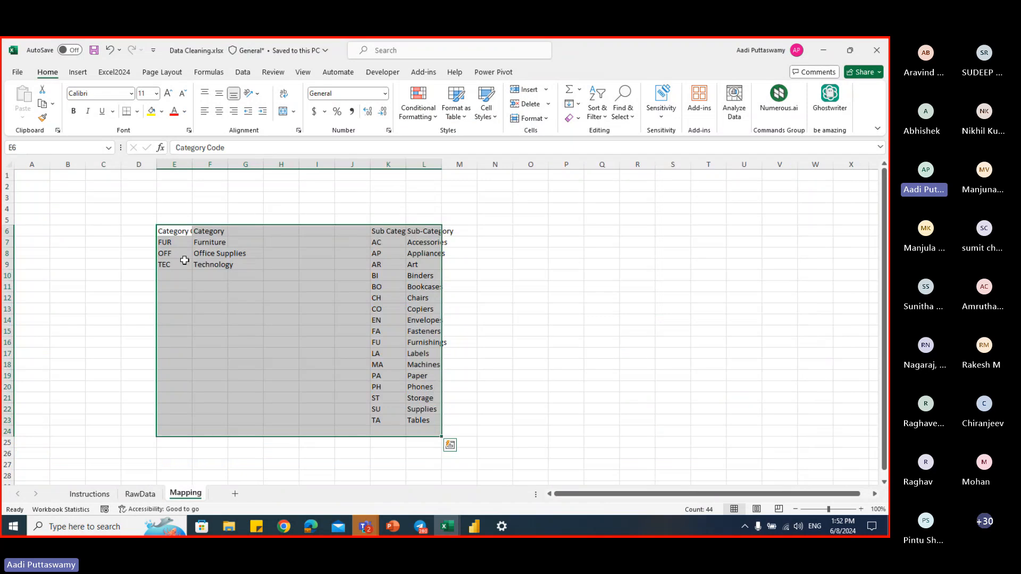
drag(176, 242, 180, 269)
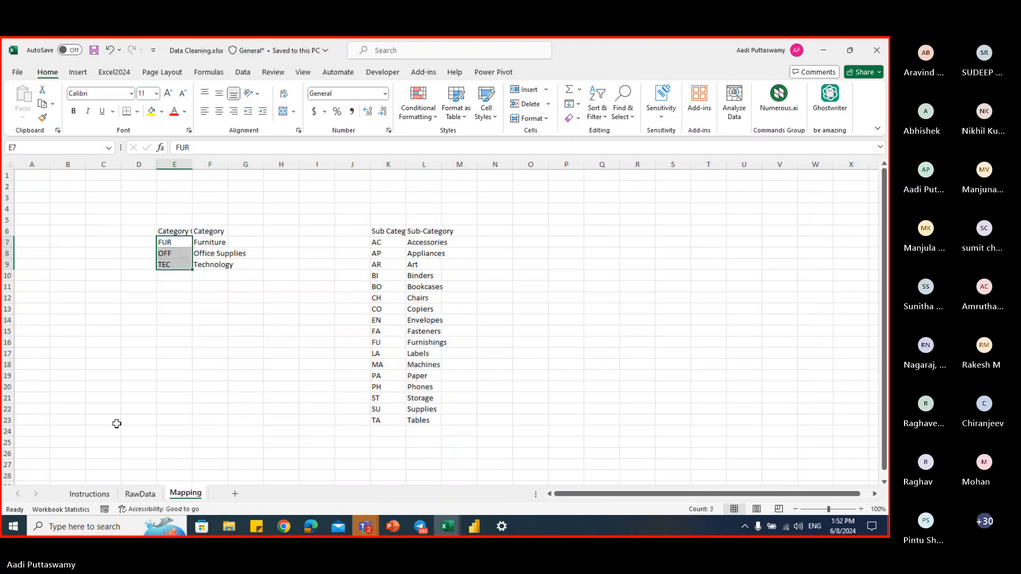
click(219, 244)
click(217, 254)
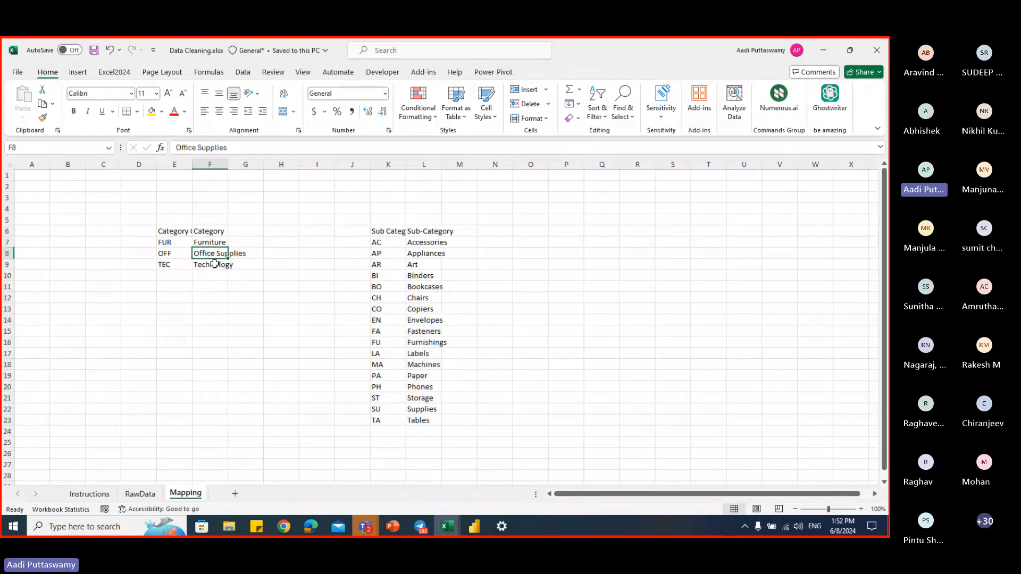
click(214, 264)
key(alt+Tab)
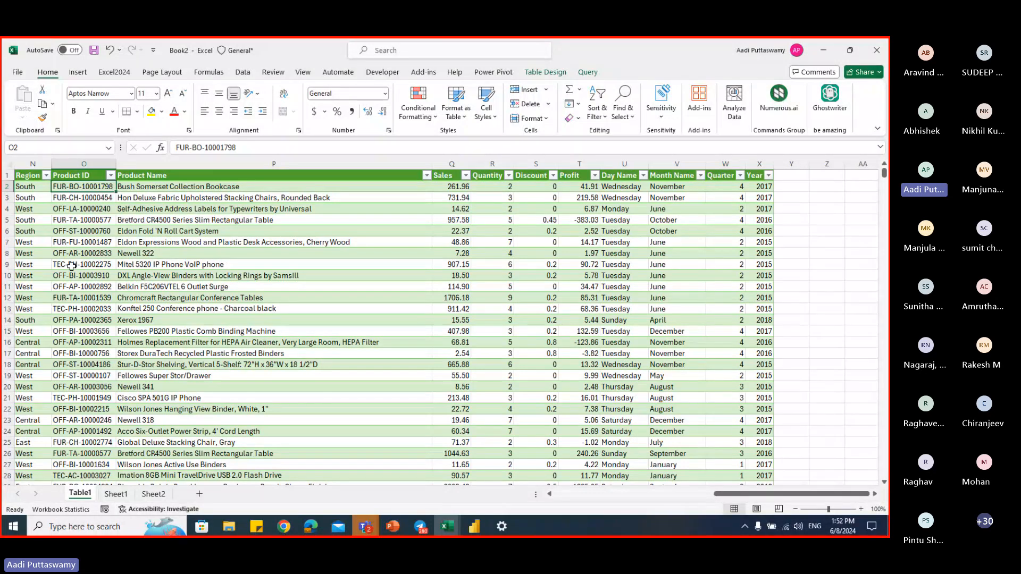
- Enter the header Category in cell Y1, beside the Year column of Table1
click(791, 176)
text(Cat)
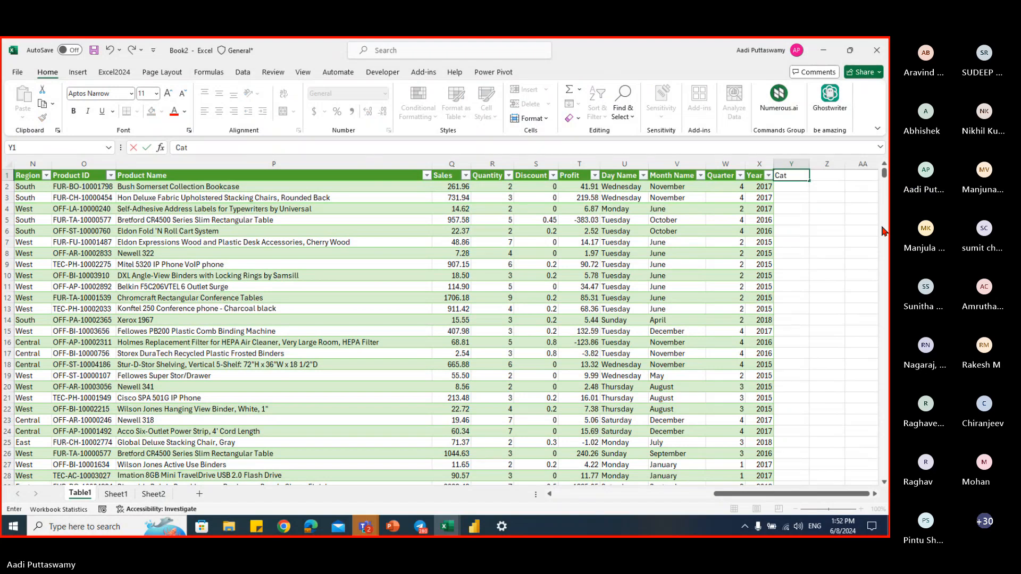
text(egory)
key(Return)
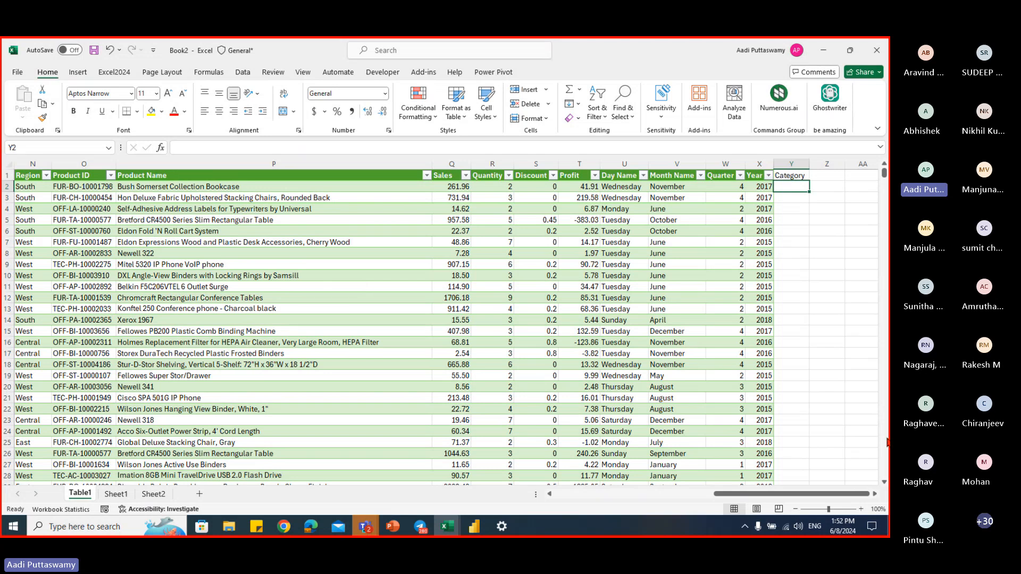
- Start a VLOOKUP formula in cell Y2 with the LEFT 3 characters of the row's Product ID as the lookup value
text(=vlookup)
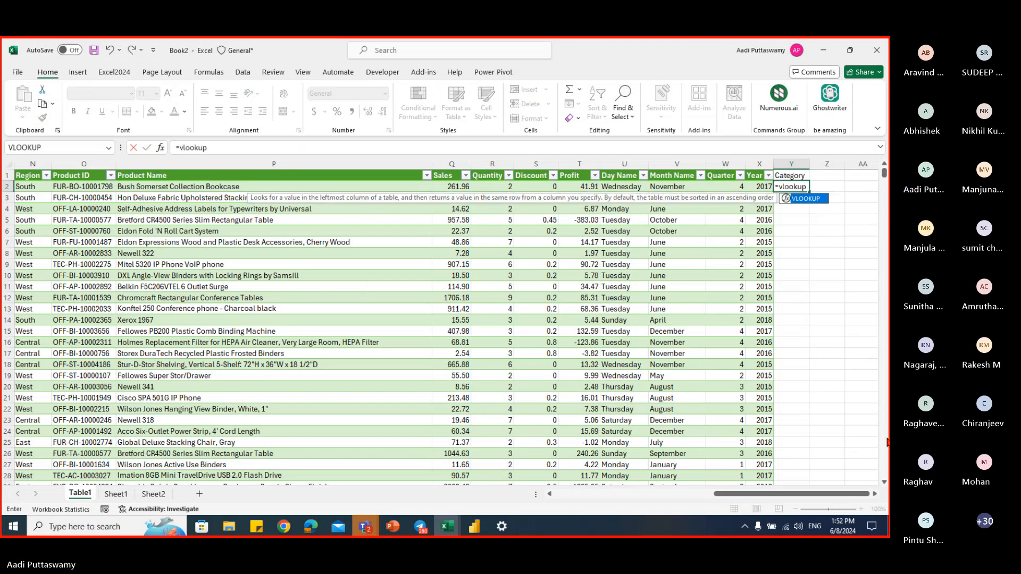
key(Tab)
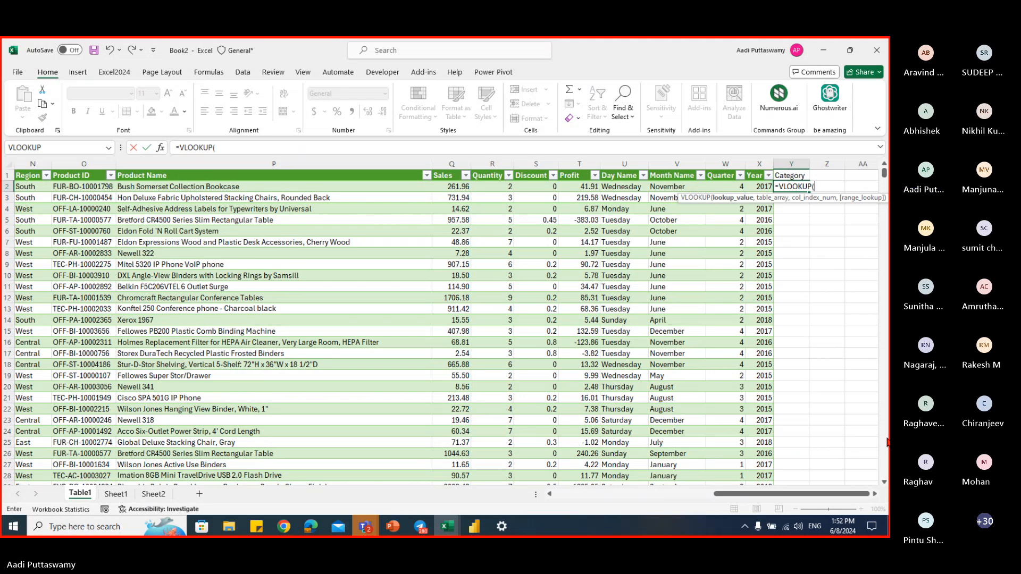
text(left)
key(Tab)
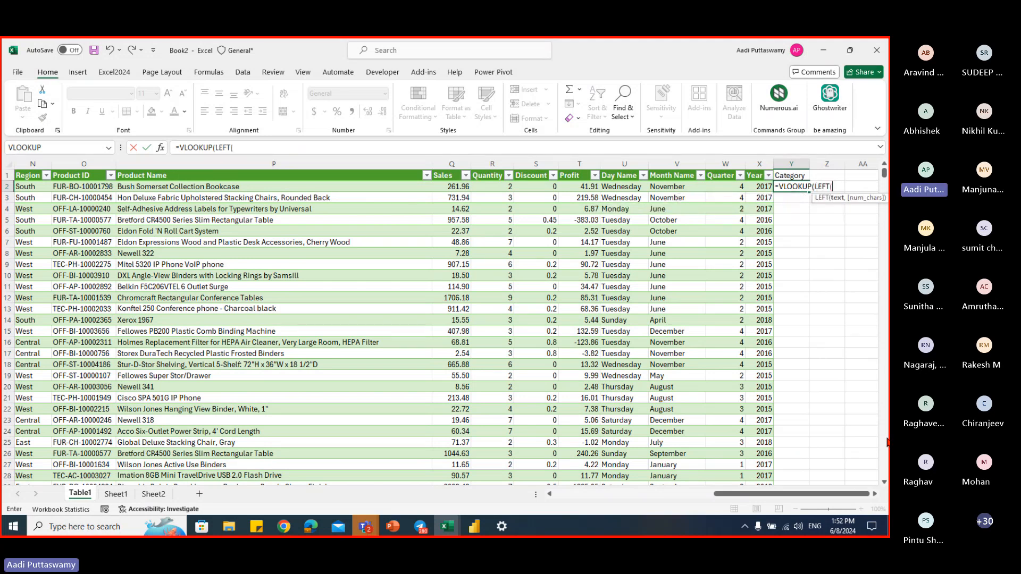
key(Left)
key(Left)
key(Left)
key(Left)
key(Left)
key(Left)
key(Left)
key(Left)
key(Left)
key(Left)
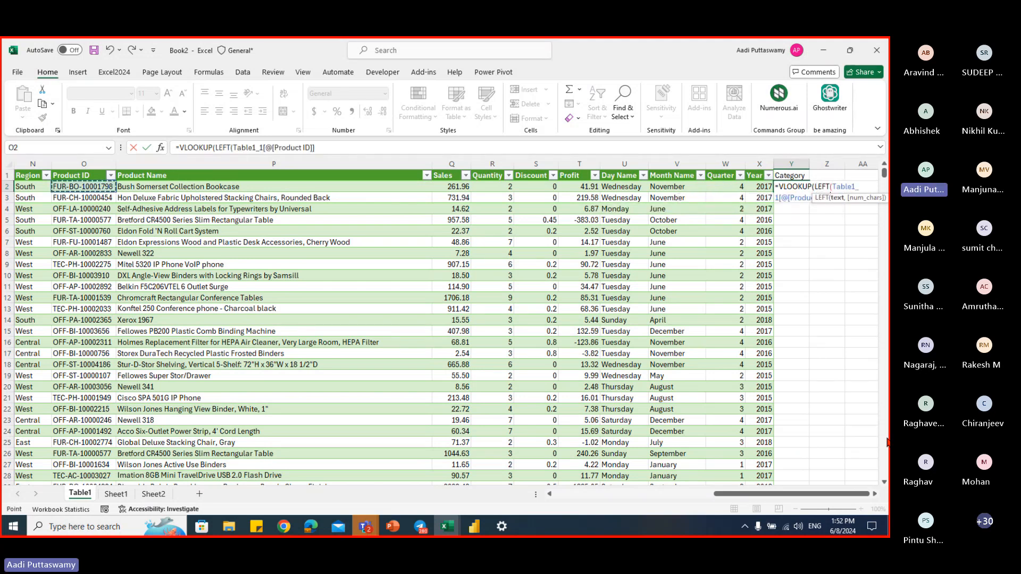
text(,)
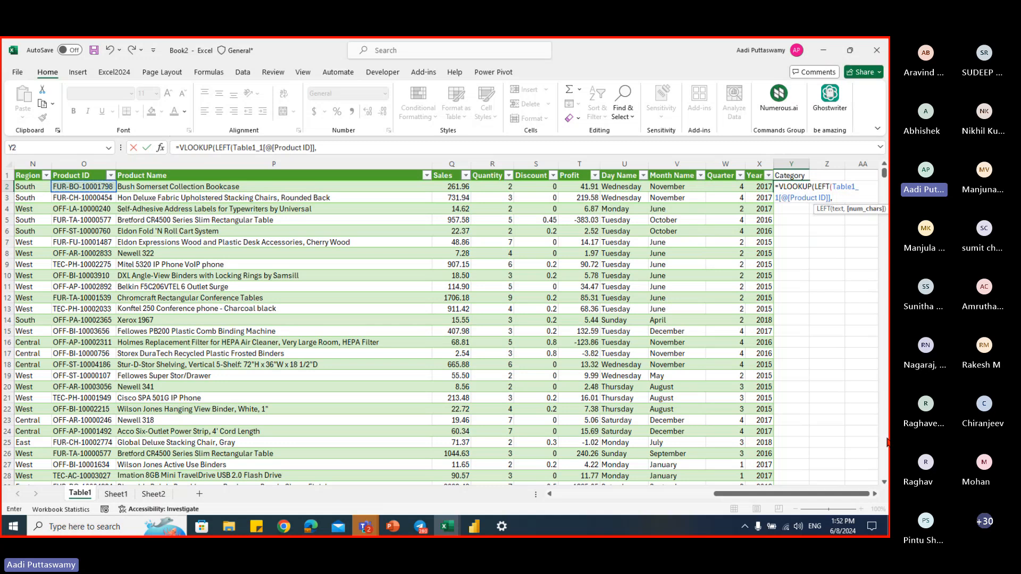
text(3))
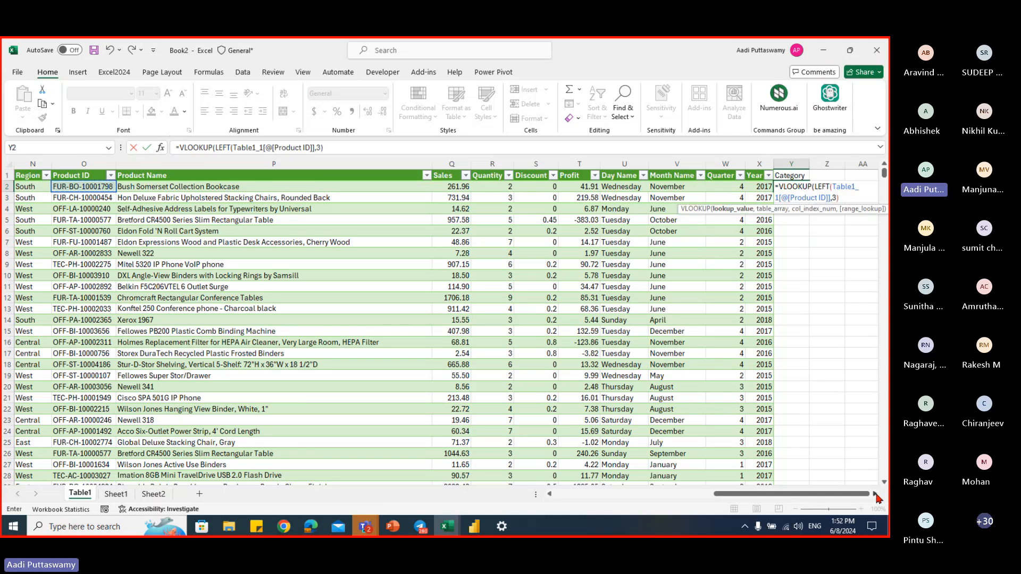
click(876, 495)
click(875, 494)
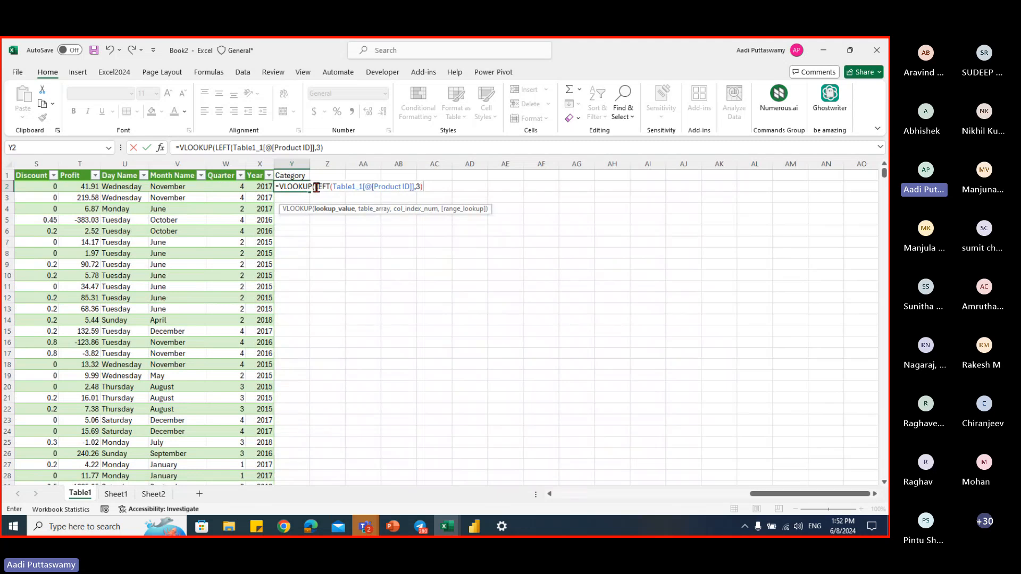
click(317, 187)
drag(331, 187, 431, 187)
click(431, 187)
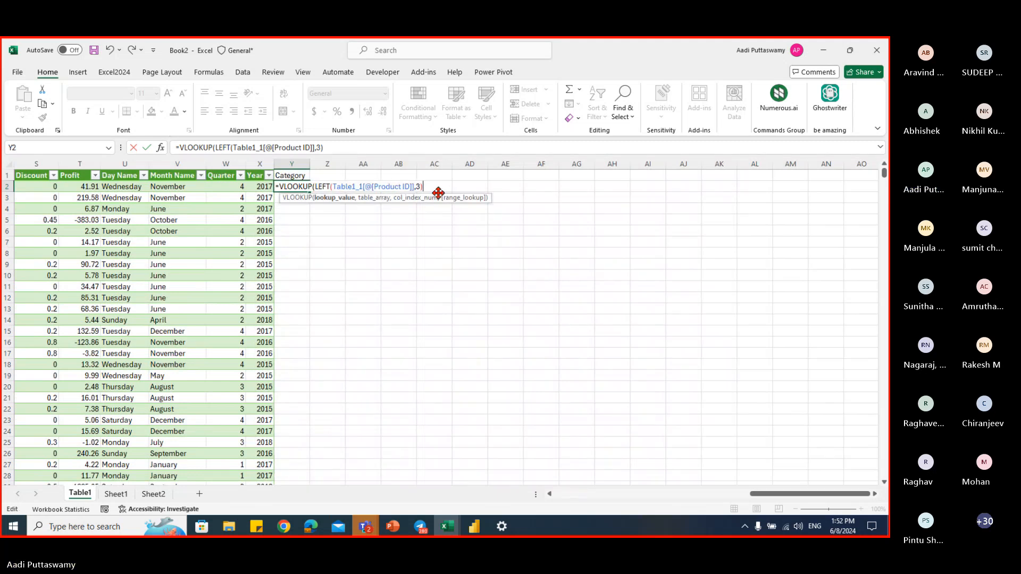
- Try to finish the VLOOKUP in Y2 with the category mapping range Sheet2!$E$8:$F$10, column index 2 and exact match 0
text(,)
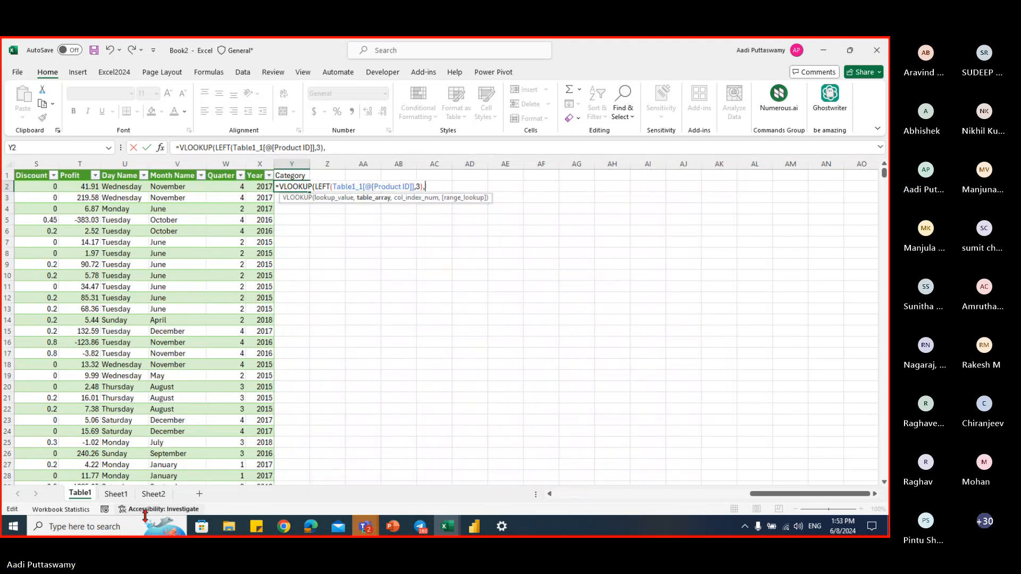
click(152, 494)
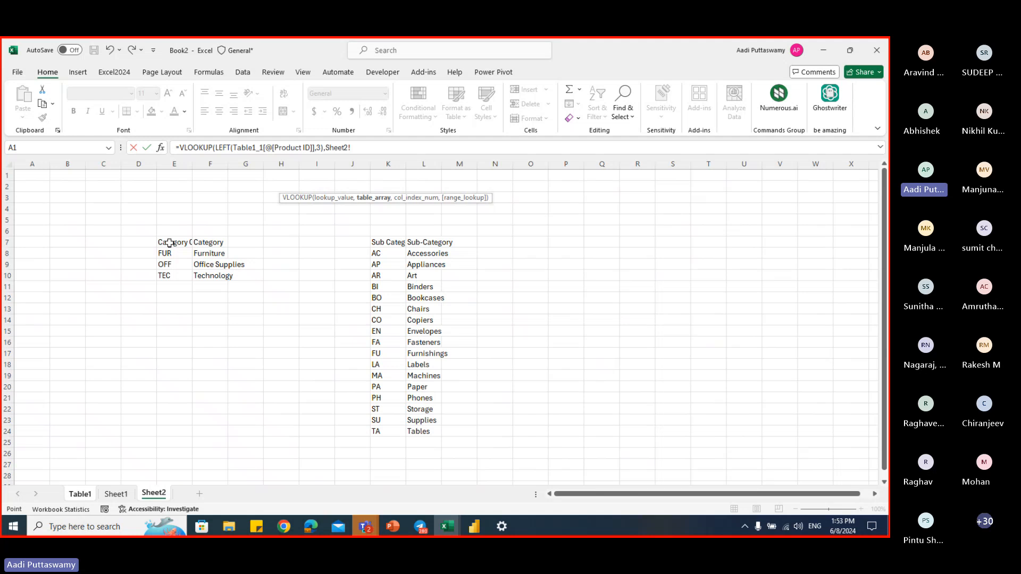
drag(169, 250, 205, 276)
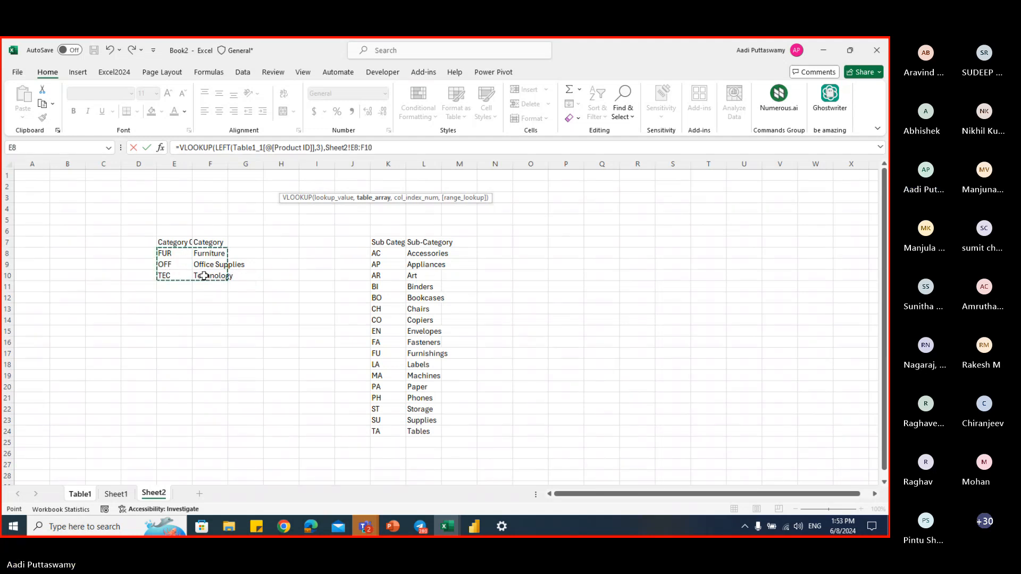
key(F4)
text(,2,0)
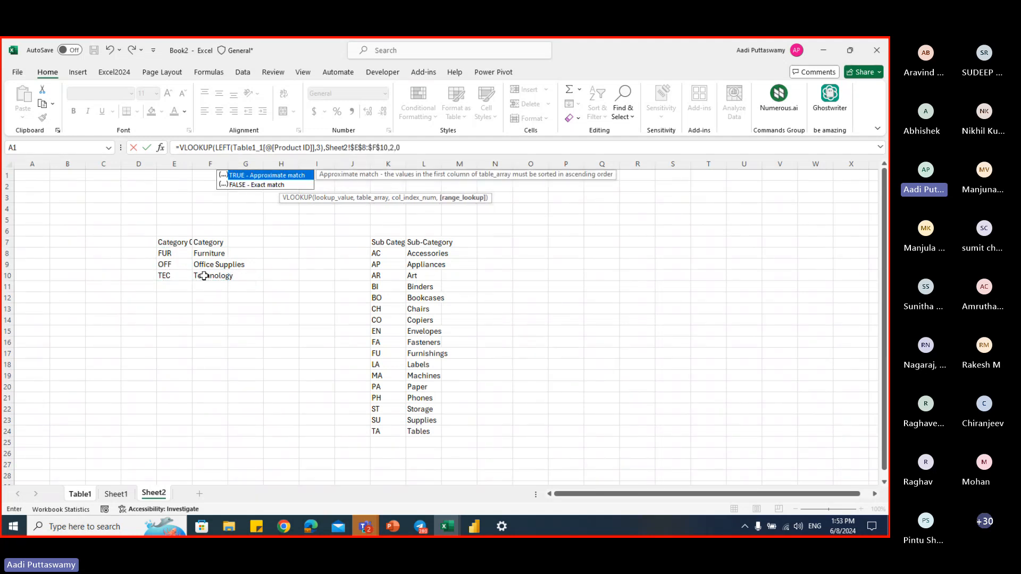
key(Return)
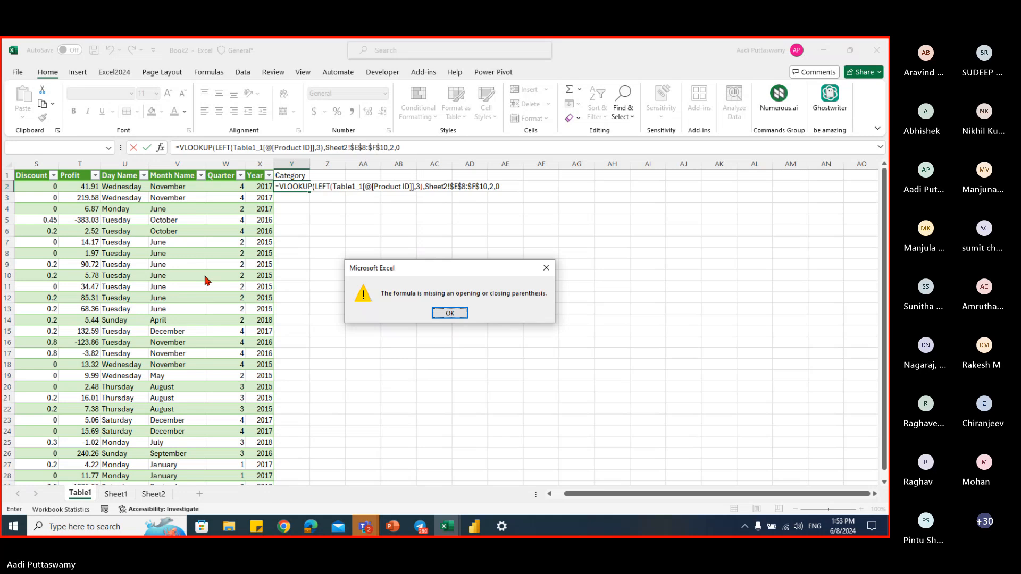
key(Return)
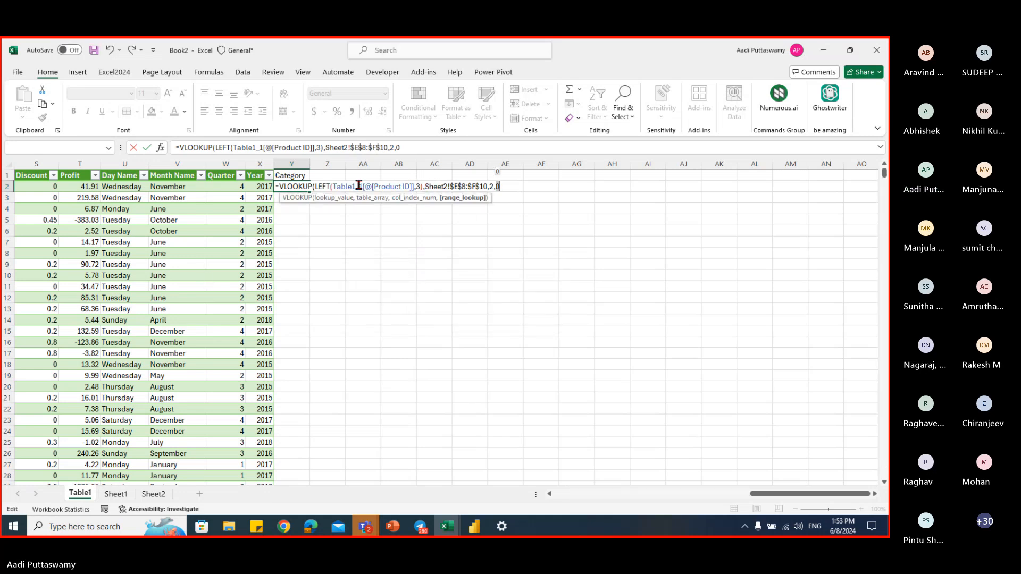
- Reduce the formula in Y2 to only the LEFT function returning the first 3 characters of Product ID
drag(428, 186, 597, 159)
key(BackSpace)
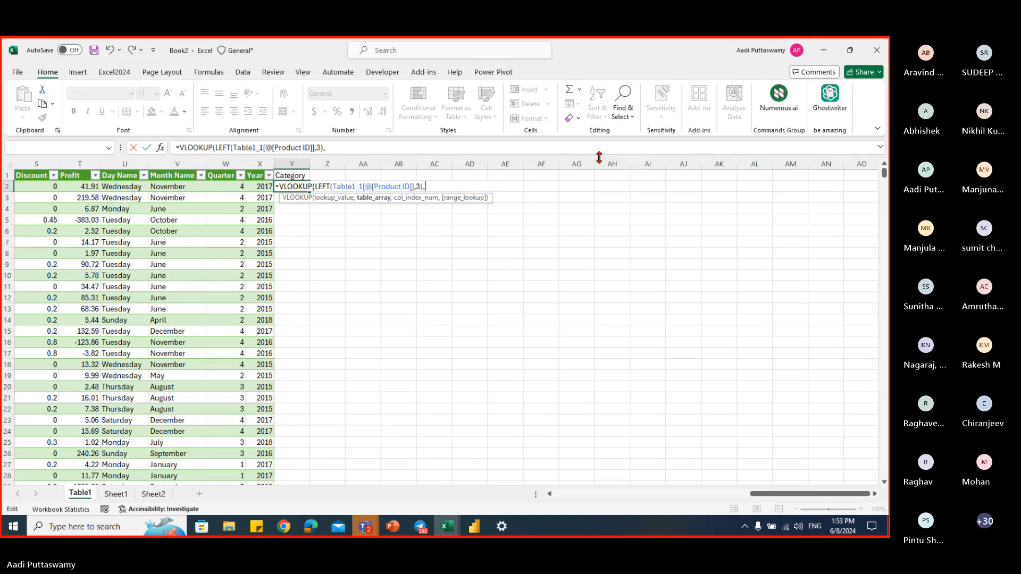
key(BackSpace)
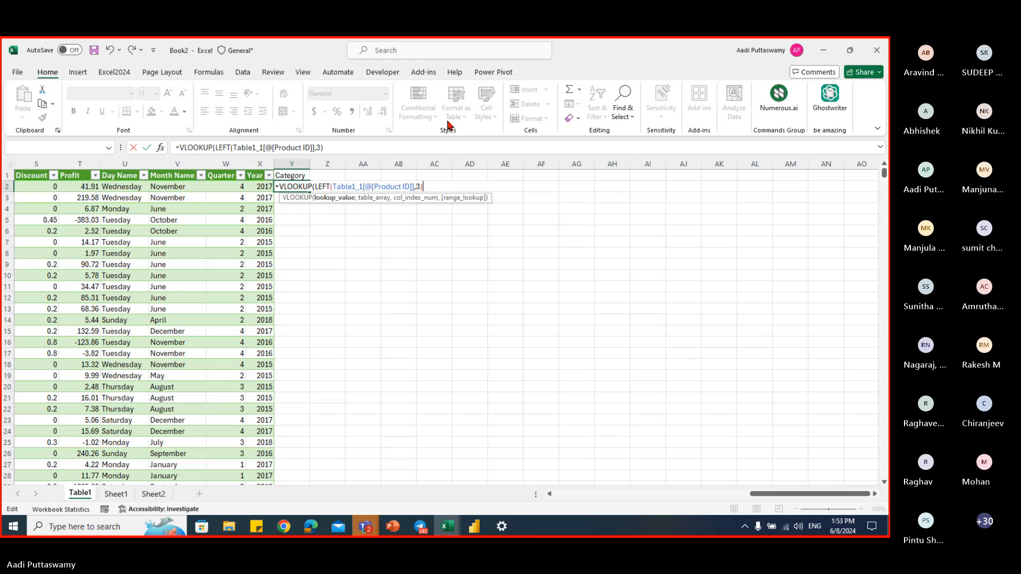
drag(312, 186, 285, 200)
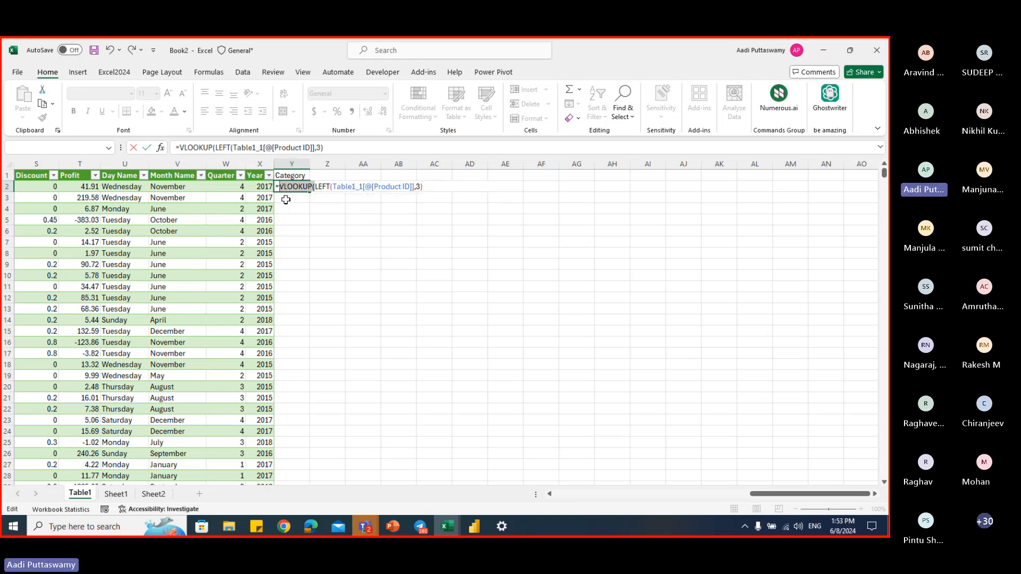
key(Delete)
key(Delete)
key(ctrl+Return)
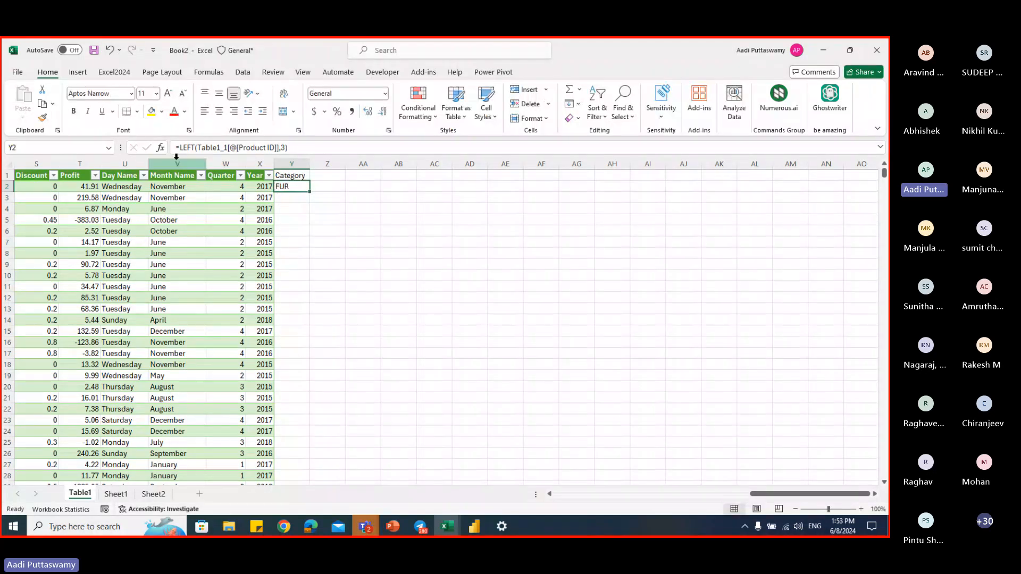
- Wrap the LEFT formula in Y2 in a VLOOKUP against Sheet2!$E$8:$F$10, with column index 2 and exact match 0
click(178, 148)
text(vlook)
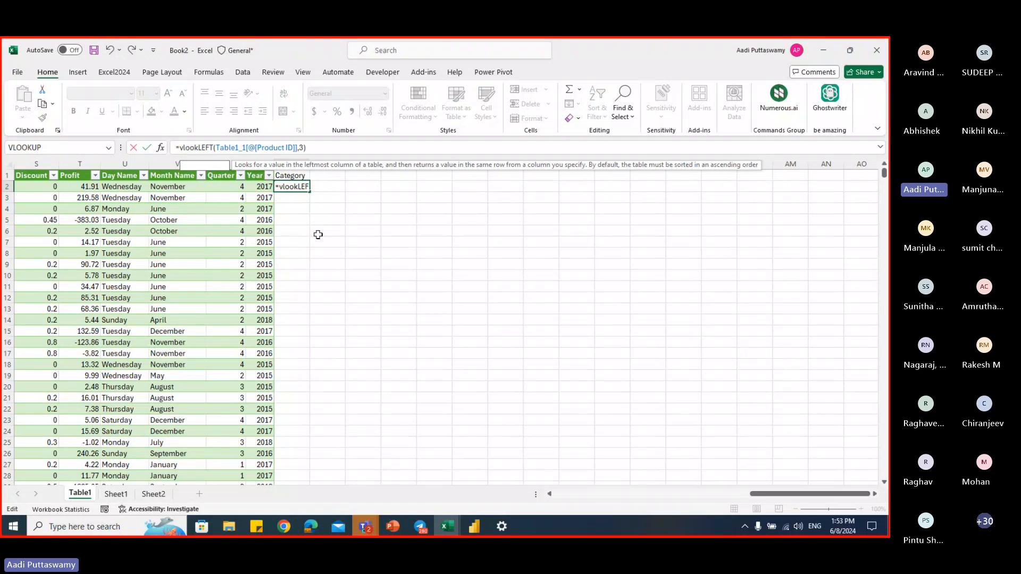
text(up()
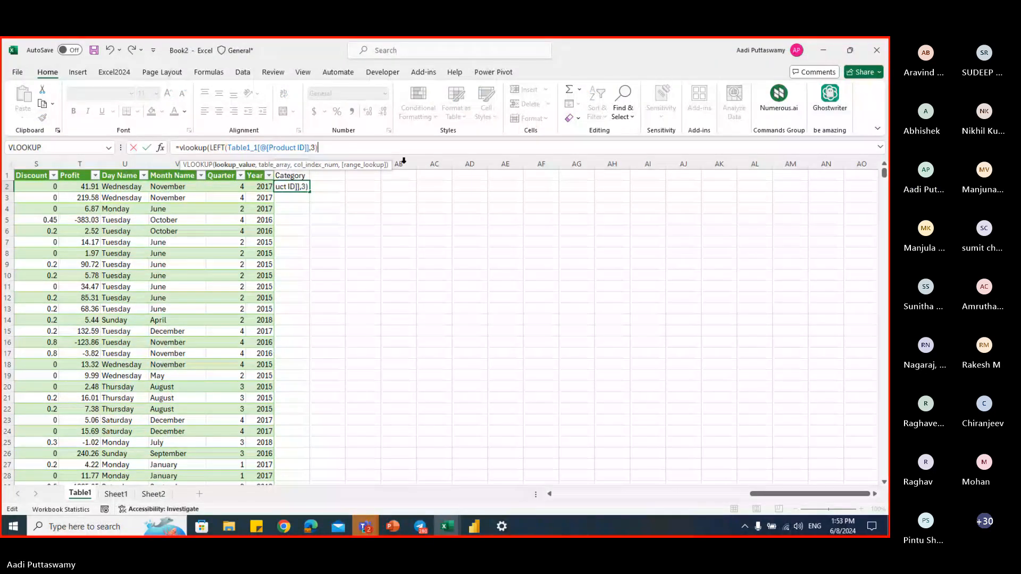
text(,)
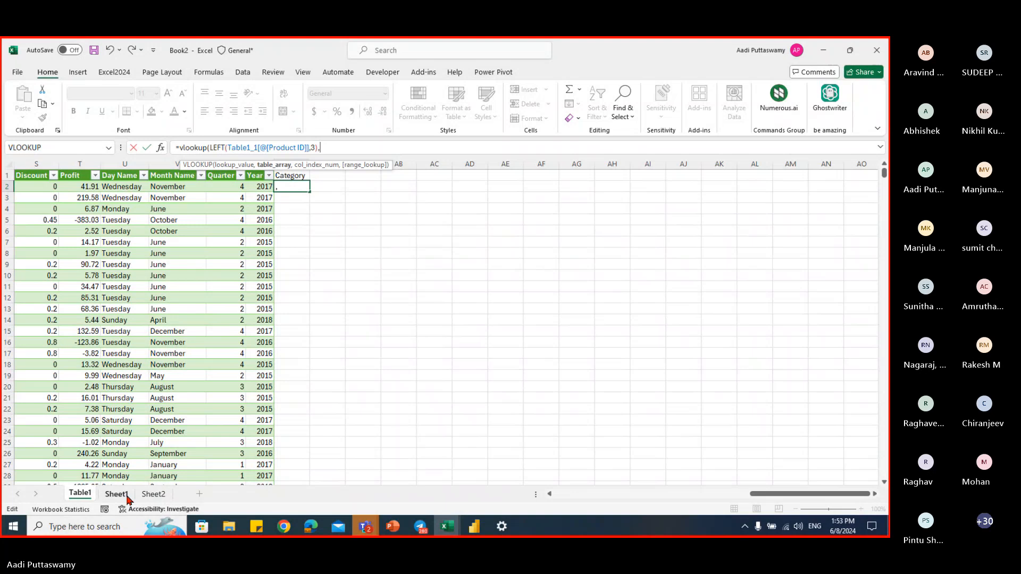
click(153, 494)
drag(163, 254, 210, 279)
key(F4)
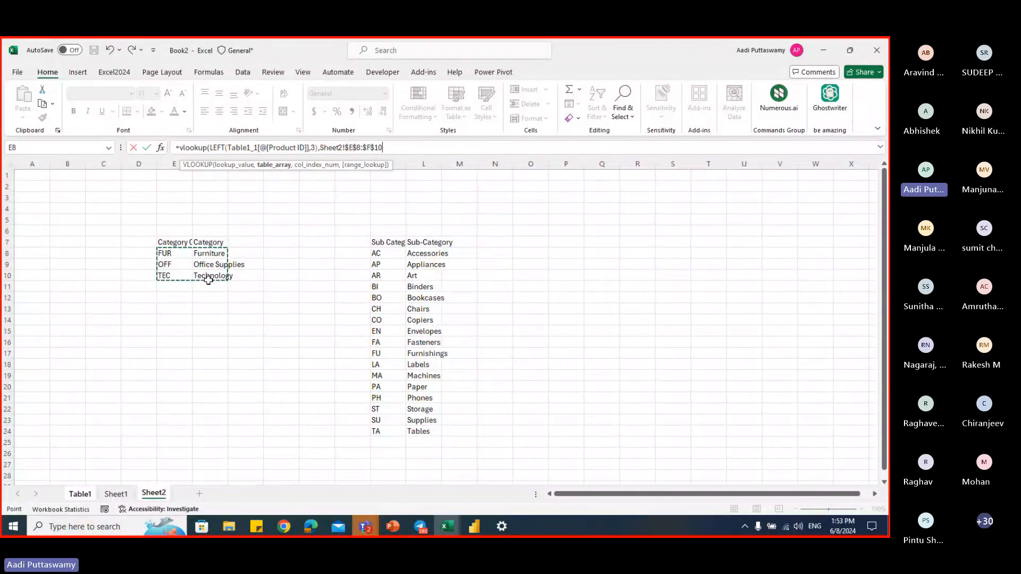
text(,2,)
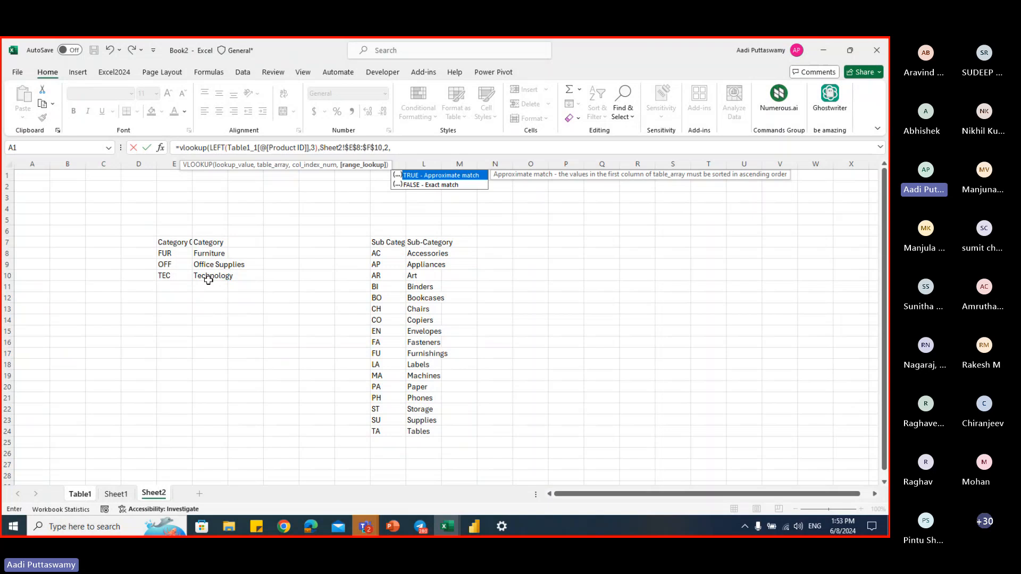
text(0)
key(Return)
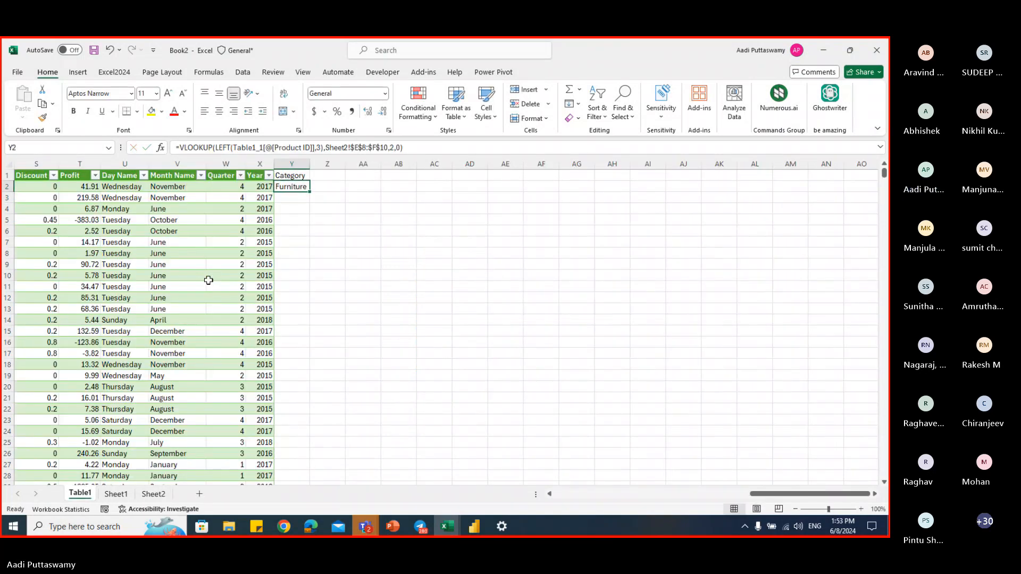
- Fill the Category formula from Y2 down to the last data row and return to the column header
key(ctrl+shift+Down)
key(ctrl+BackSpace)
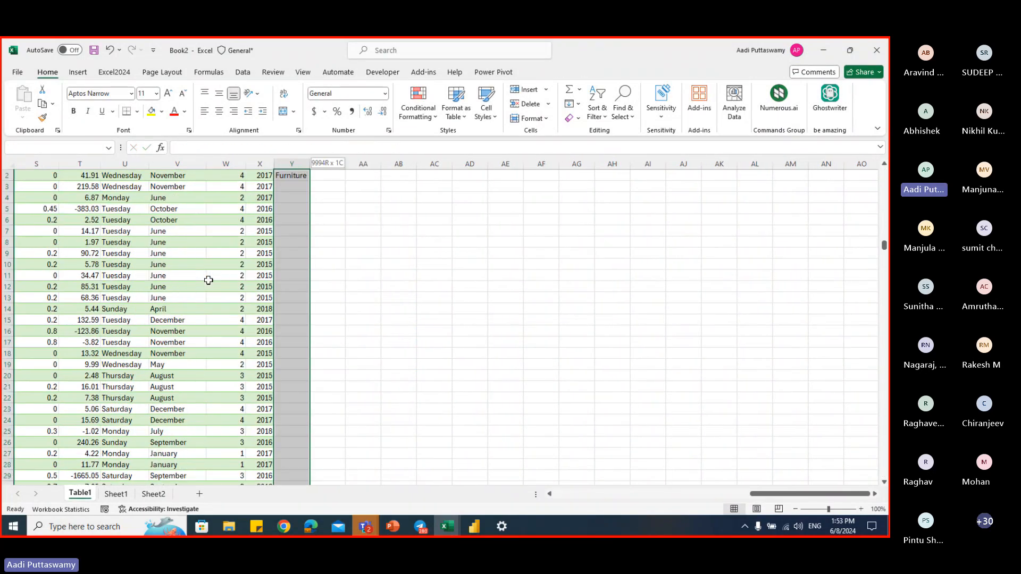
key(shift+Up)
key(shift+Down)
key(ctrl+d)
key(ctrl+Up)
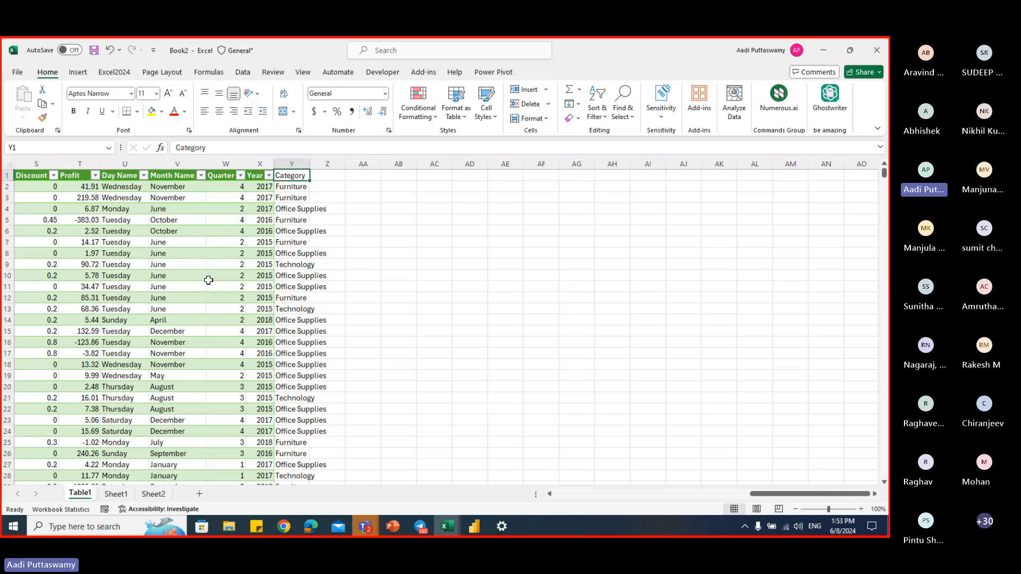
- Compare the Product ID prefixes in column O with the looked-up names in the Category column
key(Left)
key(Left)
key(Left)
key(Left)
key(Left)
key(Left)
key(Left)
key(Left)
key(Left)
key(Left)
key(Left)
key(Left)
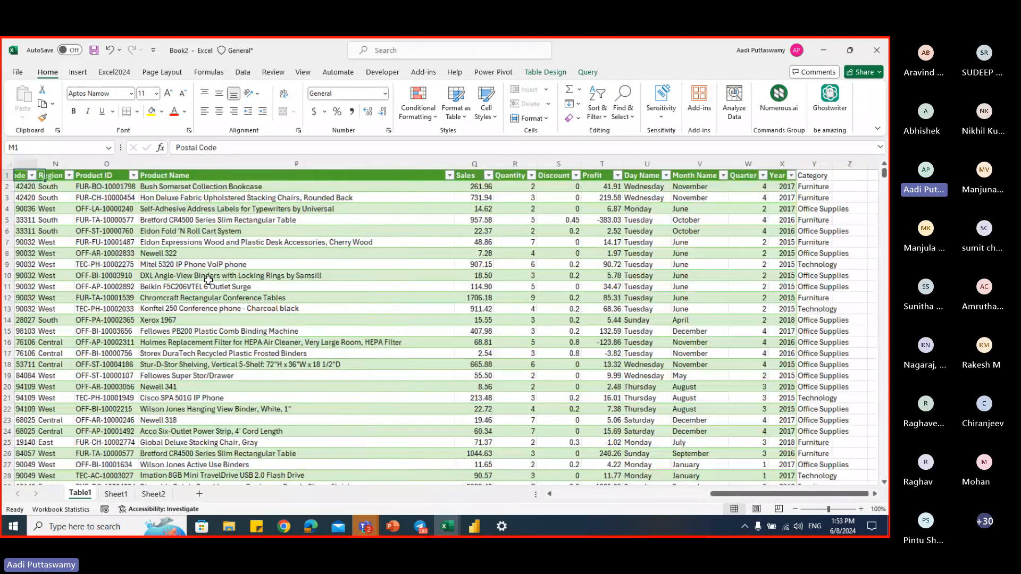
key(Down)
key(Right)
key(Right)
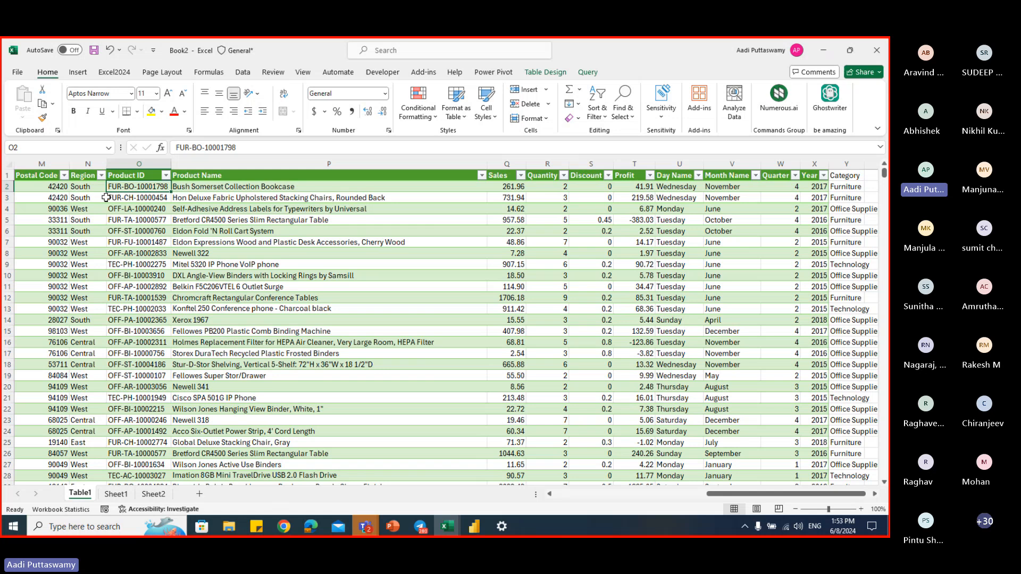
key(Right)
key(Right)
key(Right)
key(Right)
key(Right)
key(Right)
key(Right)
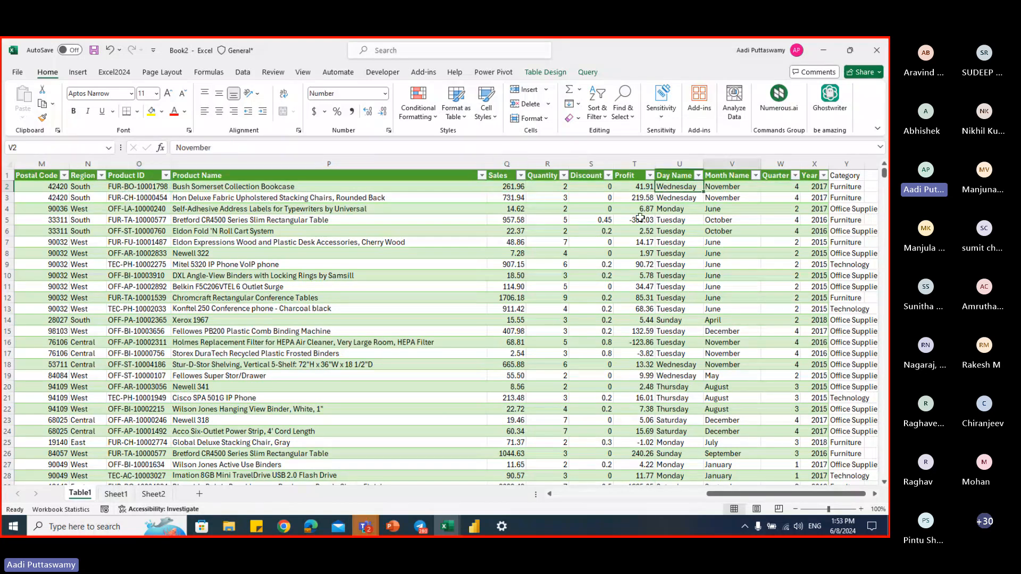
key(Right)
key(Right)
key(Right)
key(Right)
key(Left)
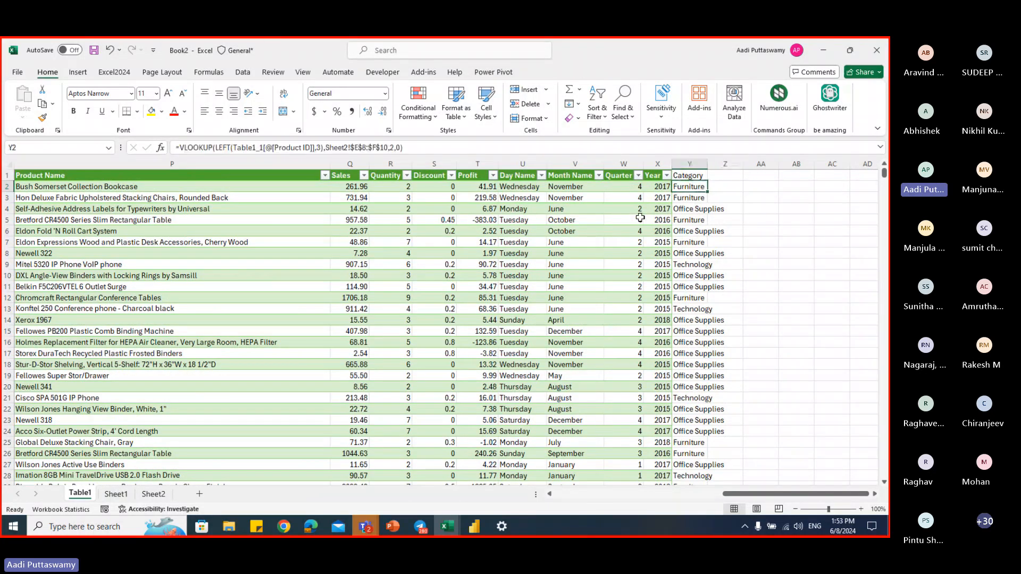
- Review the sub-category codes in K8:K24 on Sheet2, and compare them with the middle code of Table1's first Product ID
click(154, 493)
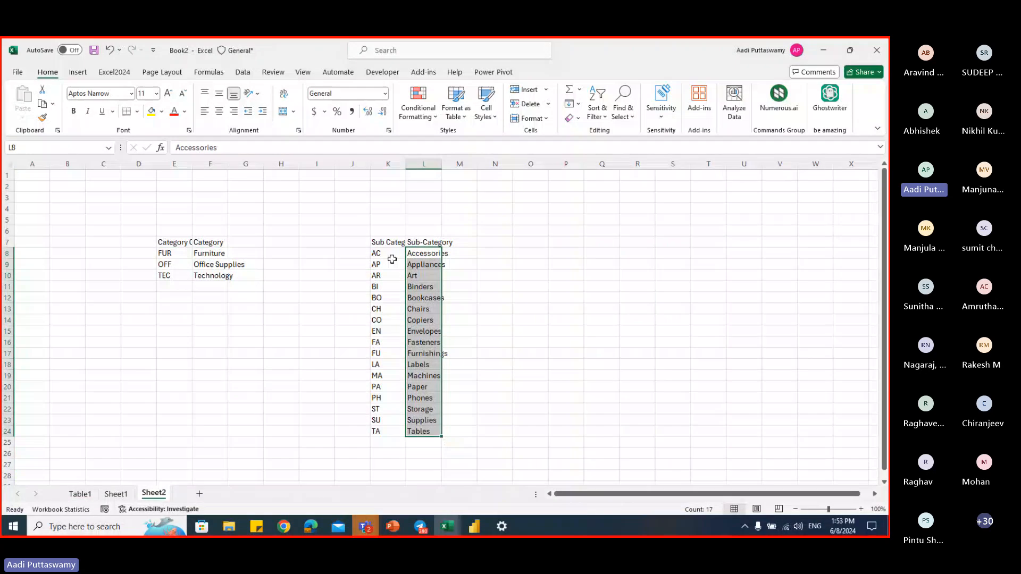
drag(391, 254, 391, 361)
drag(391, 434, 392, 434)
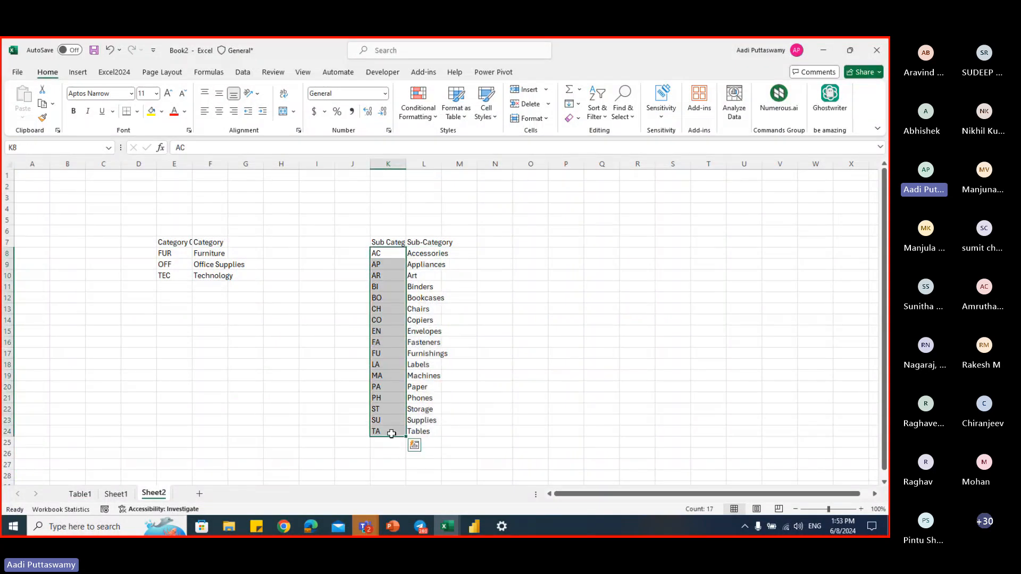
click(80, 494)
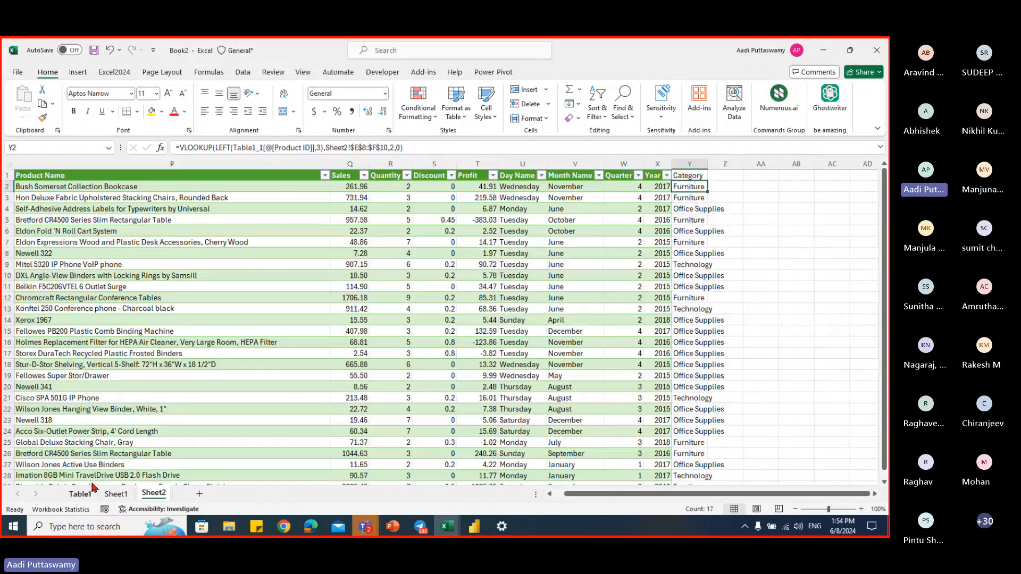
click(44, 187)
key(Left)
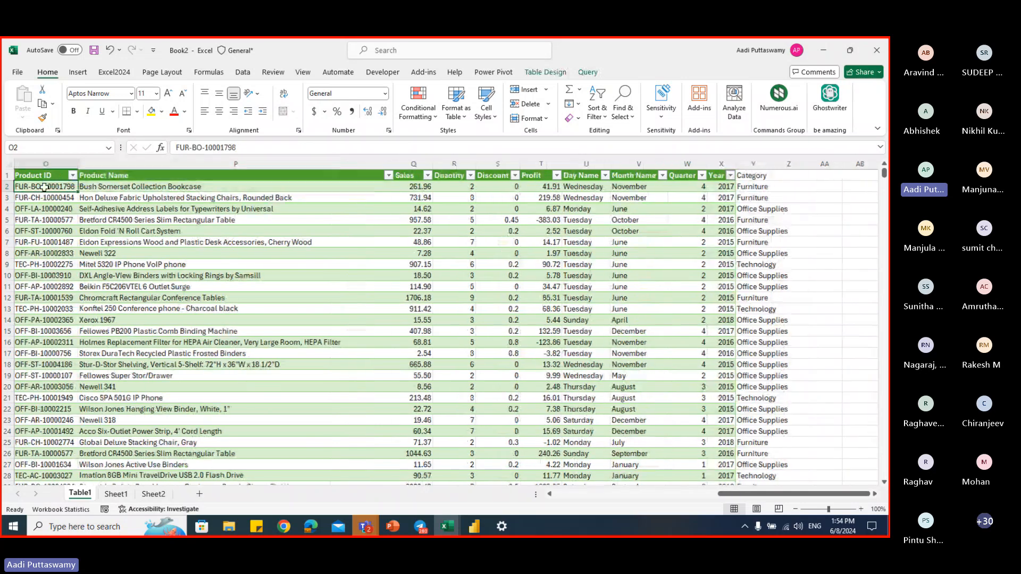
- Enter the header Sub Category in cell Z1, beside the Category column
key(Right)
key(Right)
key(Right)
key(Right)
key(Right)
key(Right)
key(Right)
key(Right)
key(Right)
key(Right)
key(Right)
key(Up)
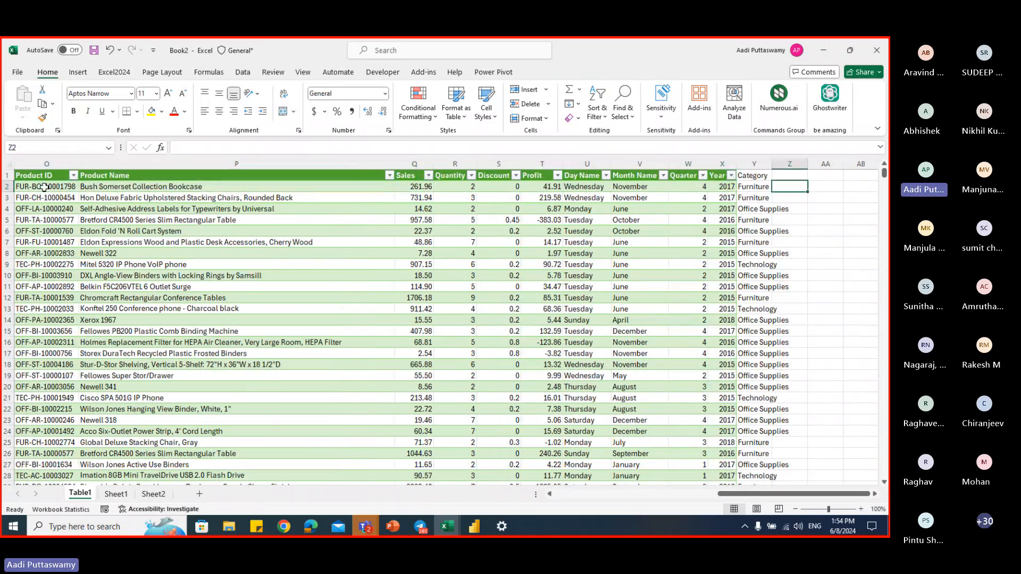
text(Sub)
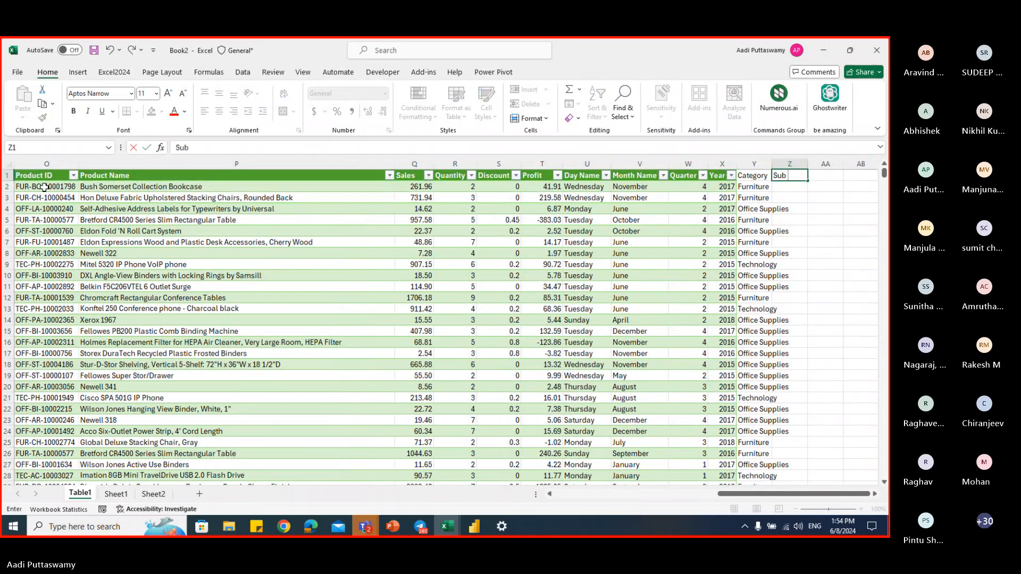
text( Category)
key(Return)
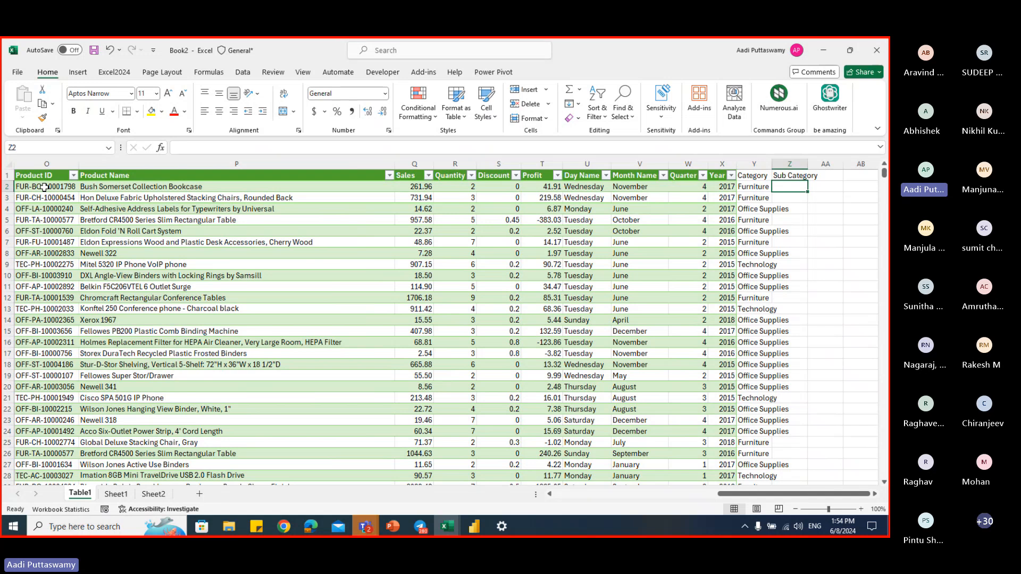
text(=)
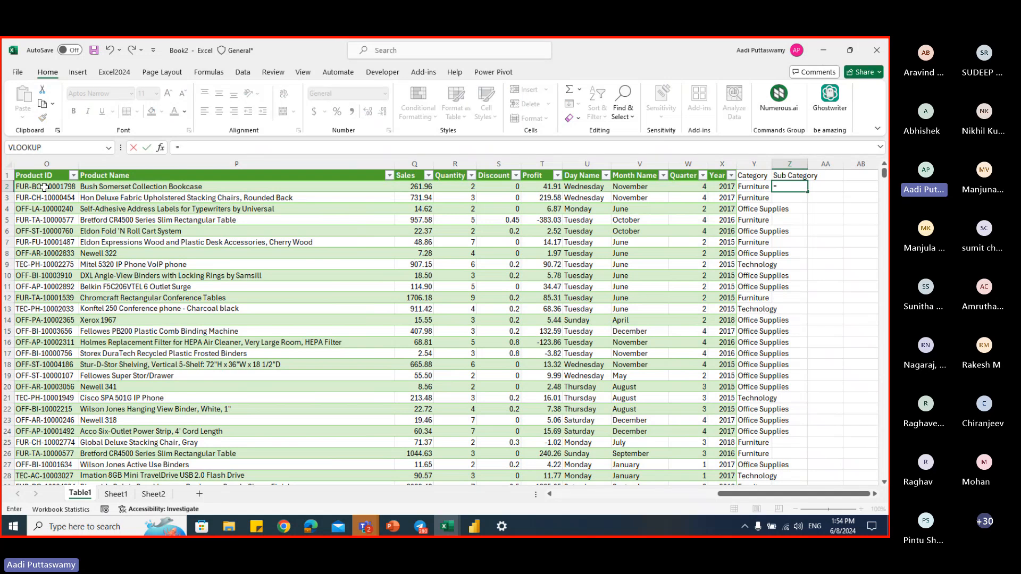
text(mid)
key(Tab)
key(Left)
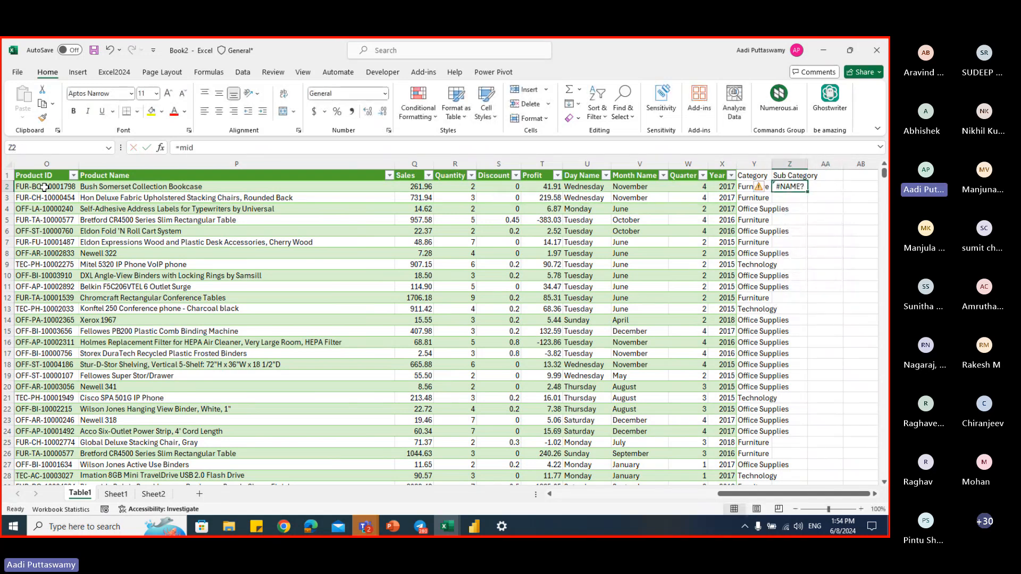
- Enter a MID formula in Z2 that extracts 2 characters from the Product ID, starting at character 5
text(=mid)
key(Tab)
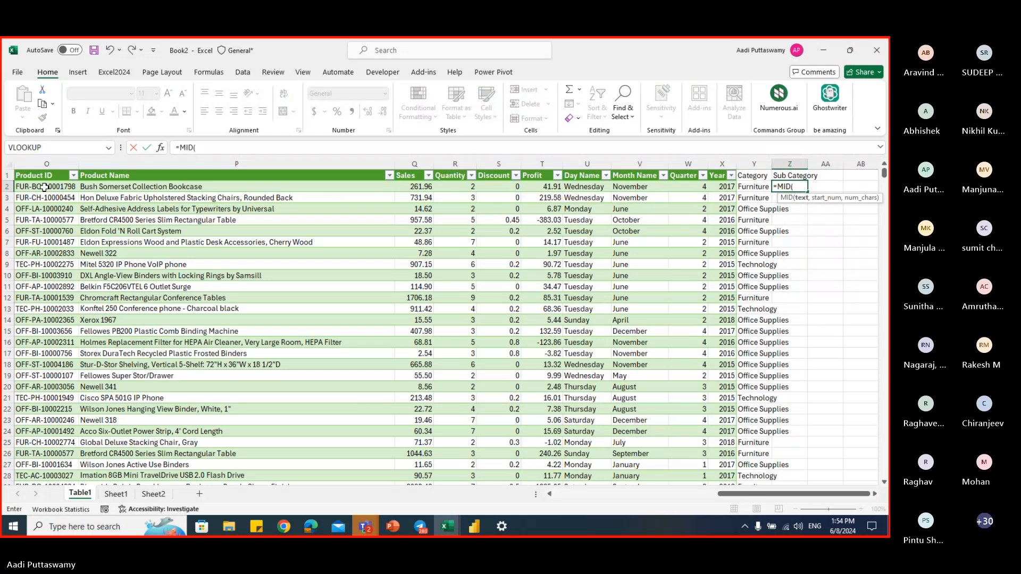
key(Left)
key(Left)
key(Left)
key(Left)
key(Left)
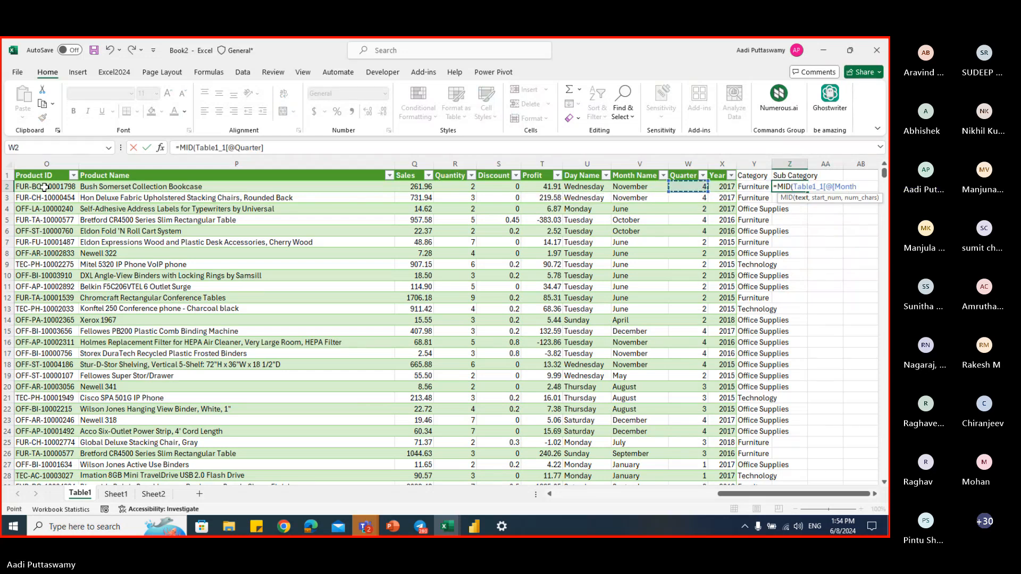
click(44, 187)
text(,)
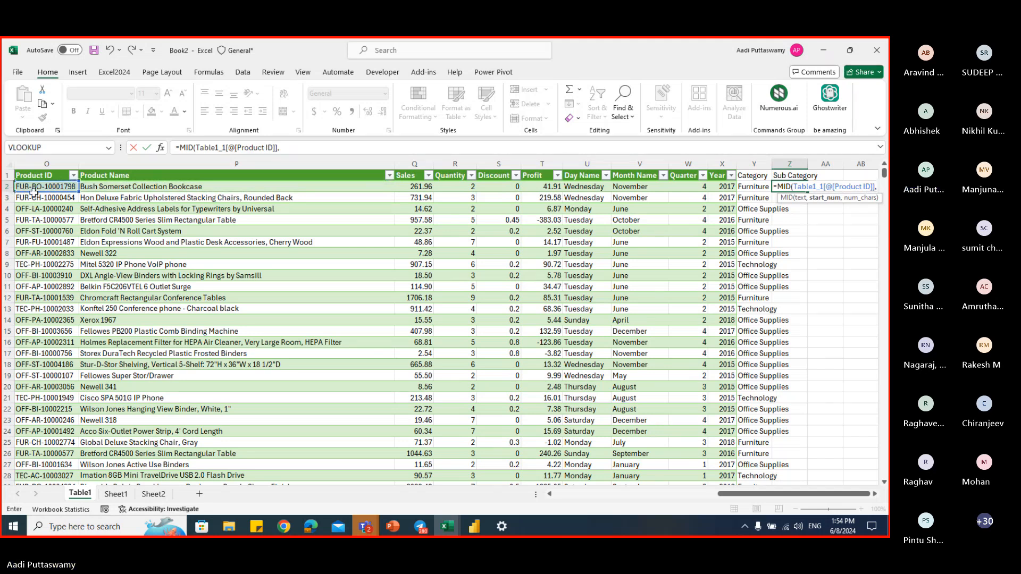
text(5,2)
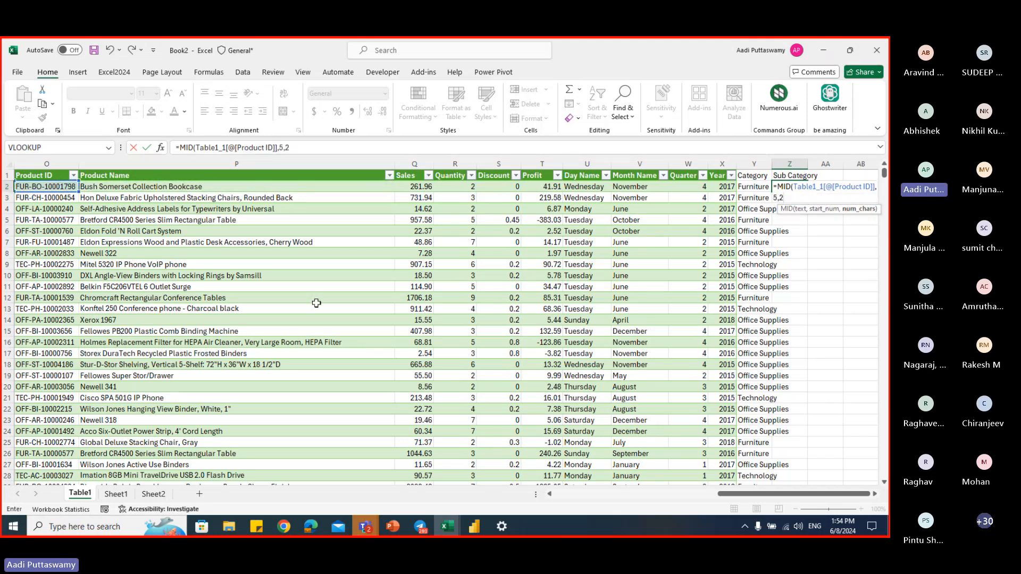
key(ctrl+Return)
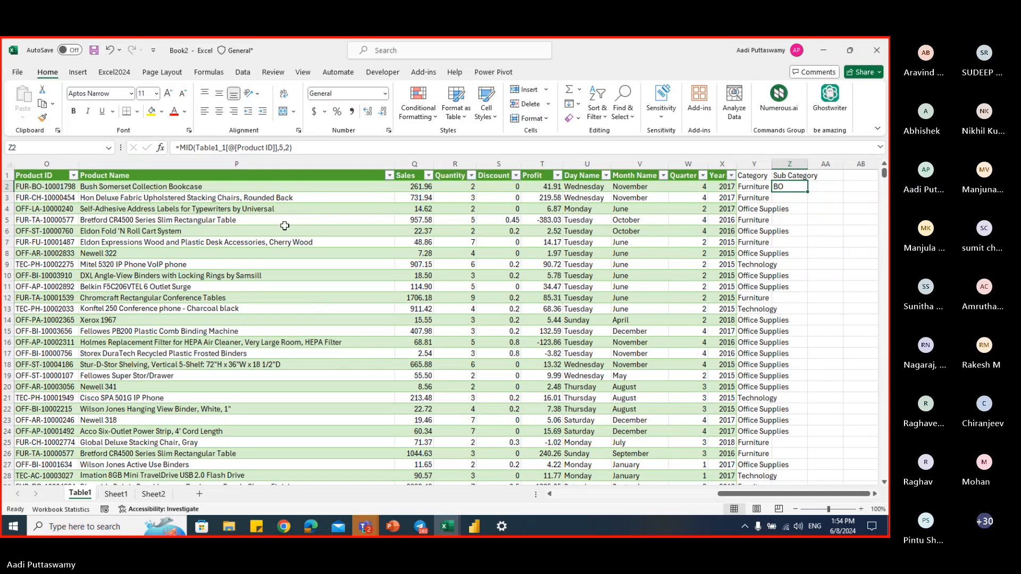
- Wrap the MID formula in Z2 in a VLOOKUP against Sheet2!$K$8:$L$24, returning column 2 with exact match 0
key(alt+Tab)
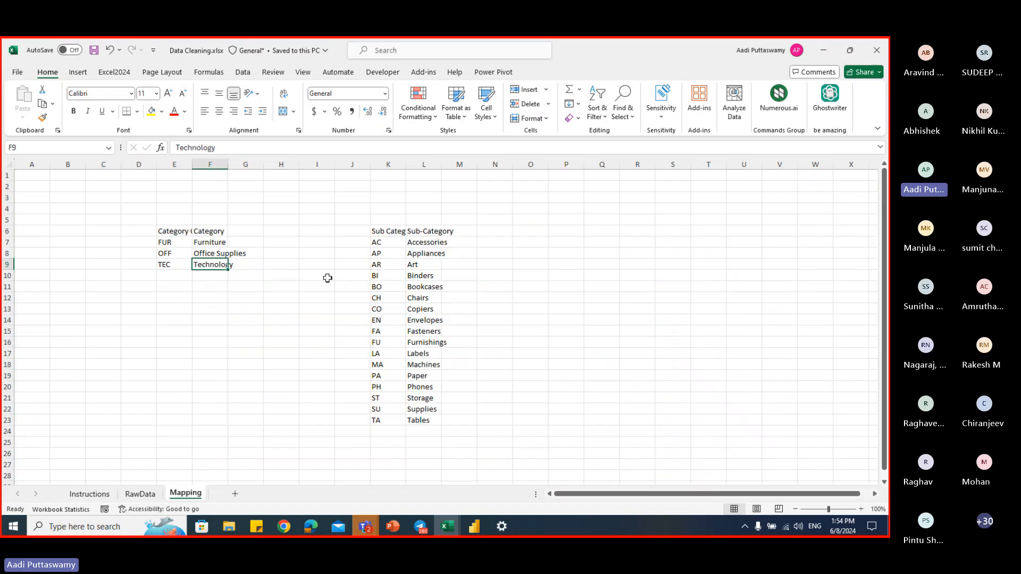
key(alt+Tab)
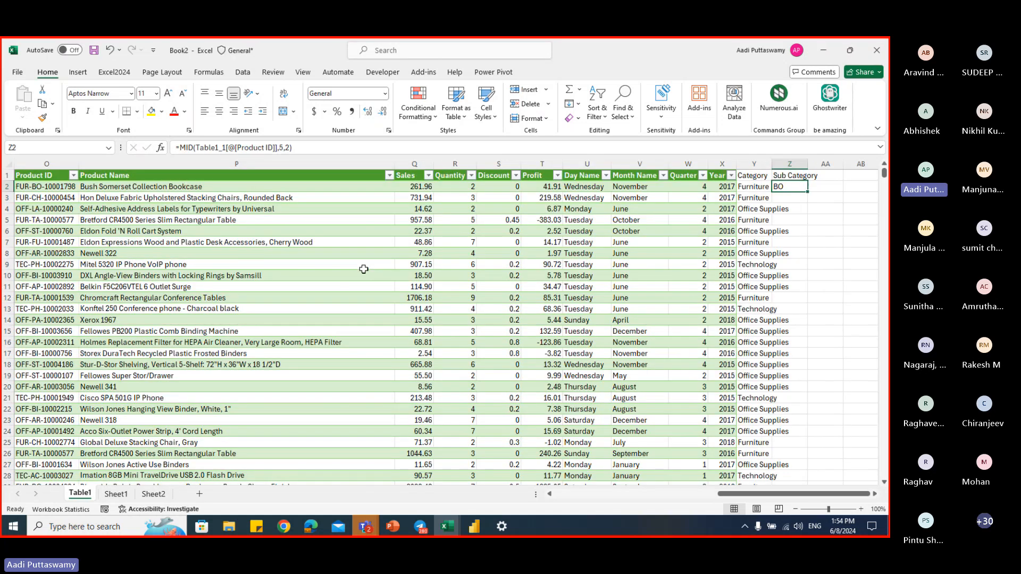
click(182, 148)
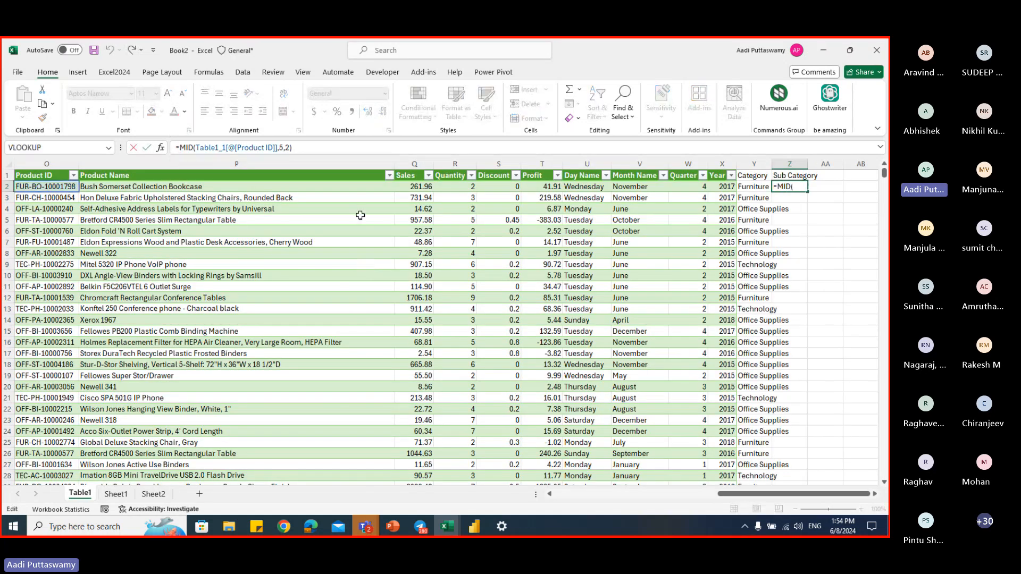
text(vlookup)
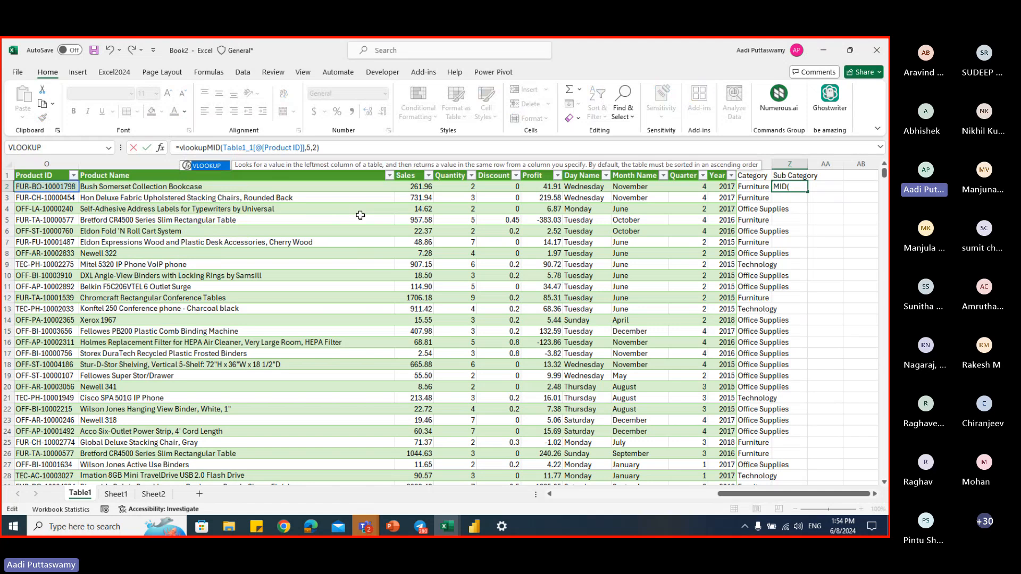
text(()
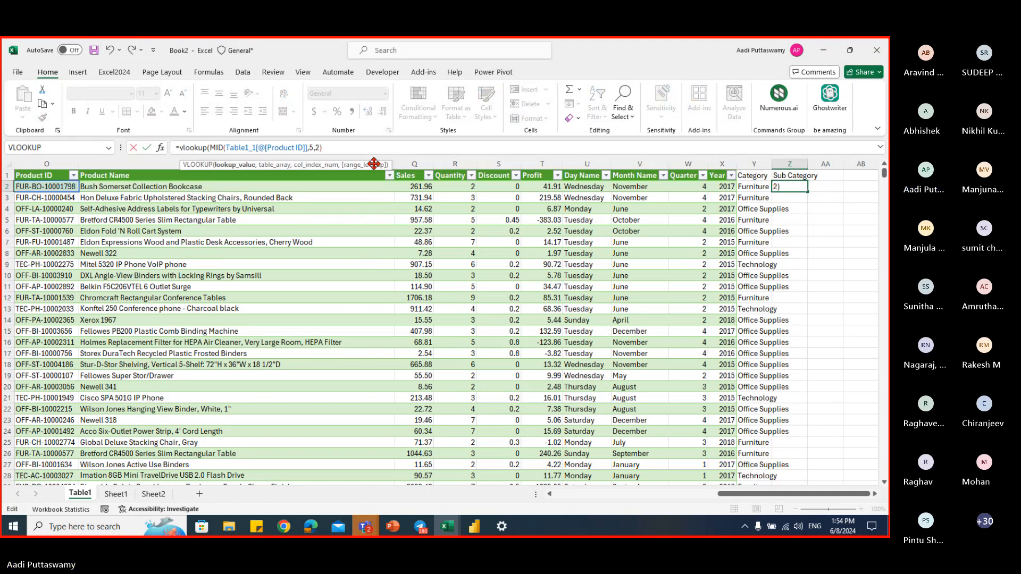
text(,)
click(153, 493)
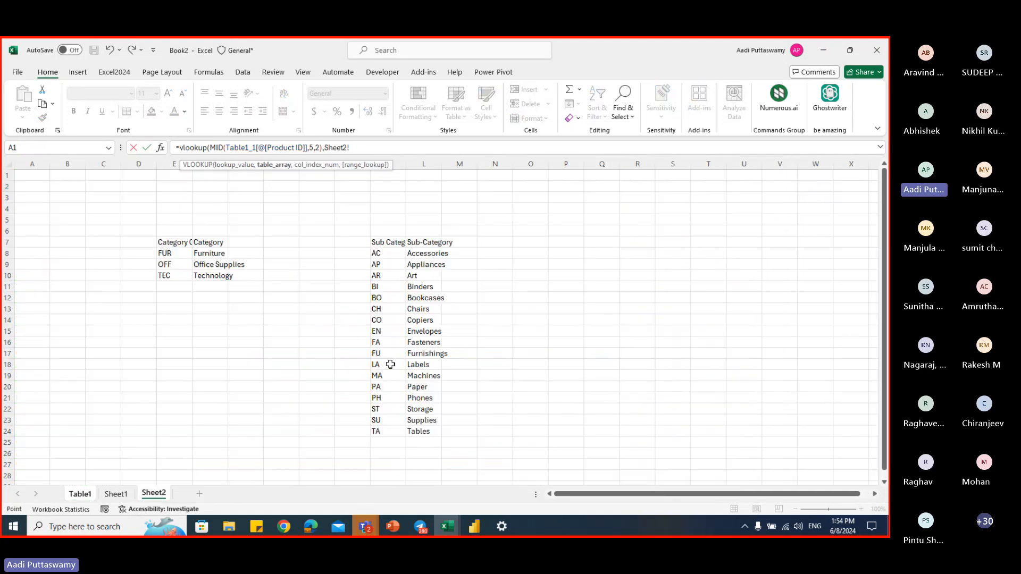
drag(376, 254, 431, 434)
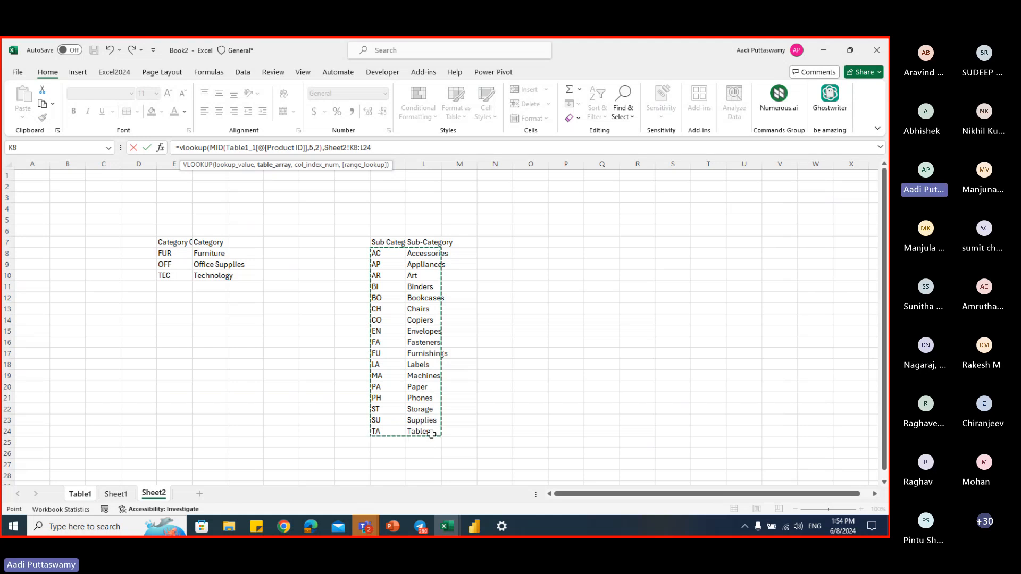
key(F4)
text(,2)
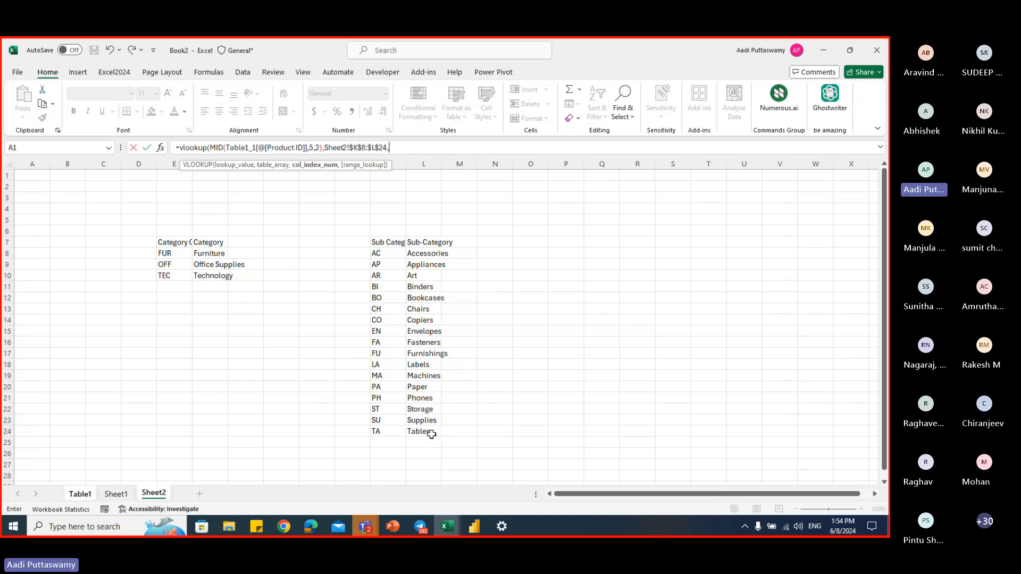
text(,0))
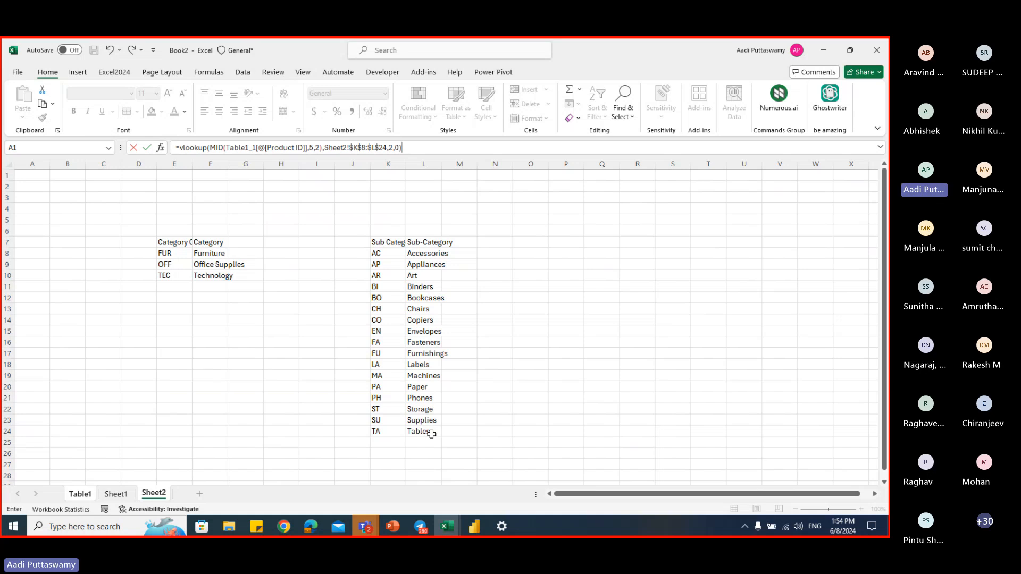
key(Return)
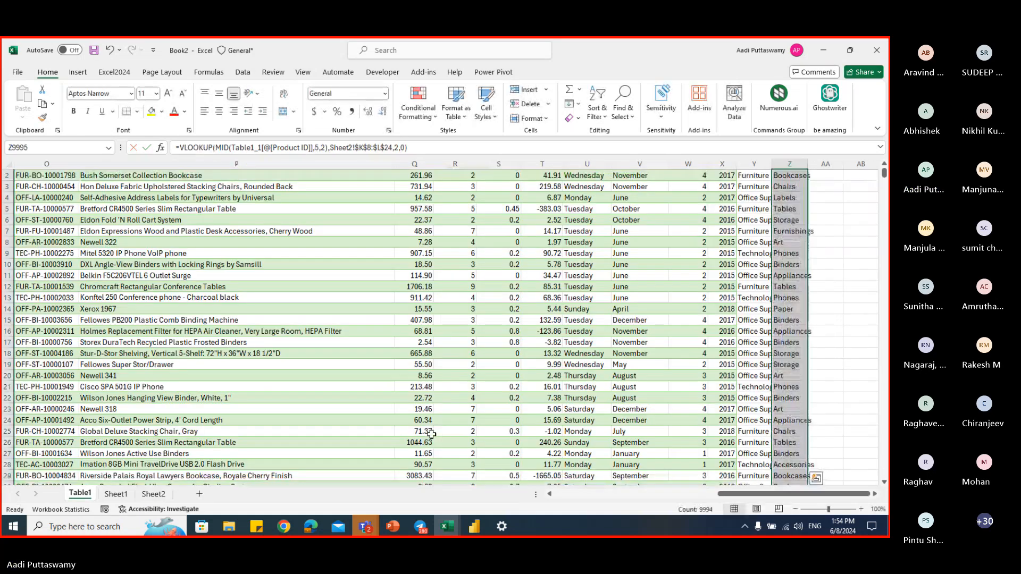
- Fill the Sub Category formula from Z2 down to the last data row and return to the Category header
key(Left)
key(shift+Right)
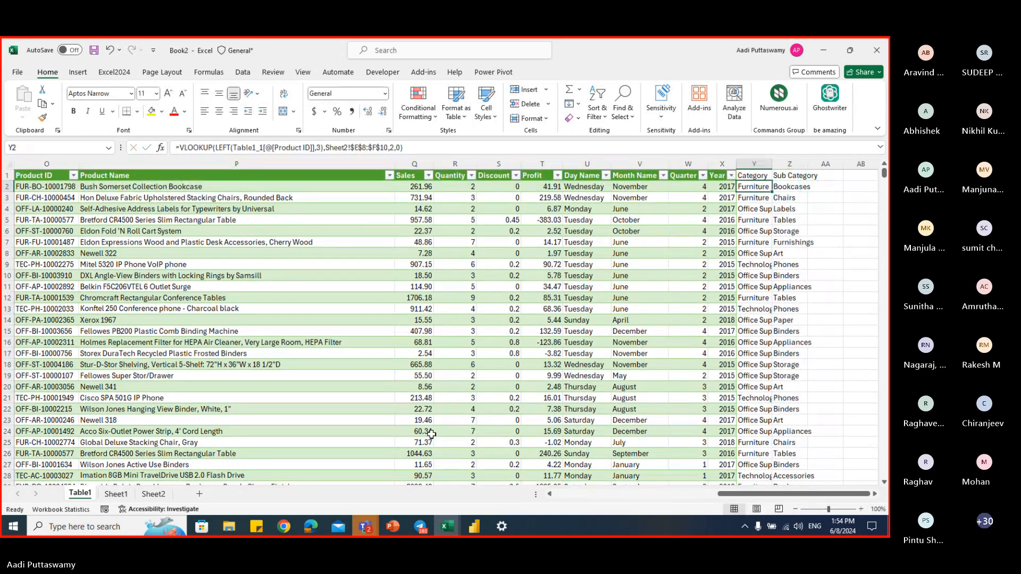
key(ctrl+shift+Down)
key(ctrl+Up)
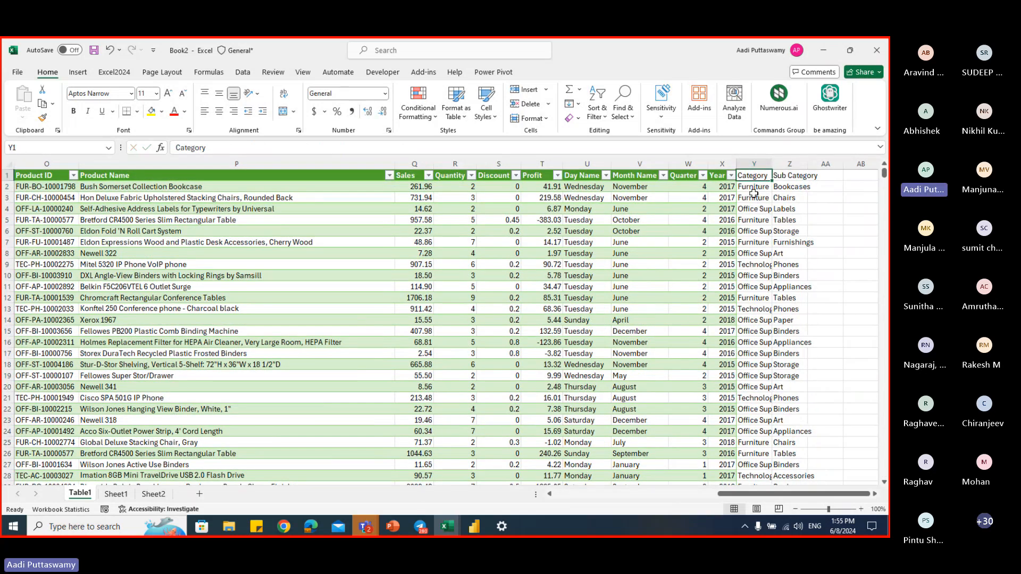
- Narrow the Product Name column and autofit the Category and Sub Category columns to their contents
drag(394, 164, 190, 164)
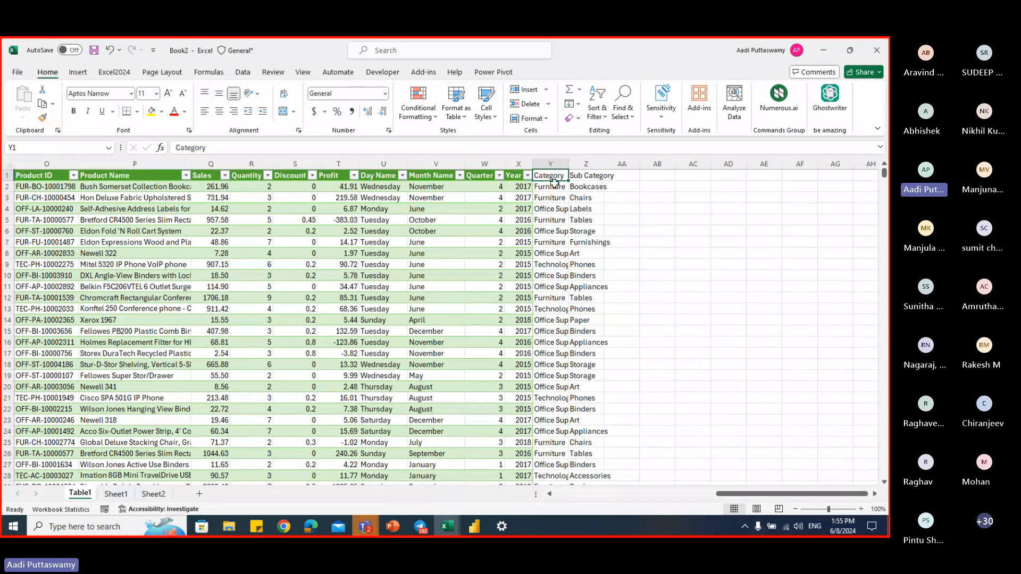
drag(552, 164, 590, 164)
double_click(600, 166)
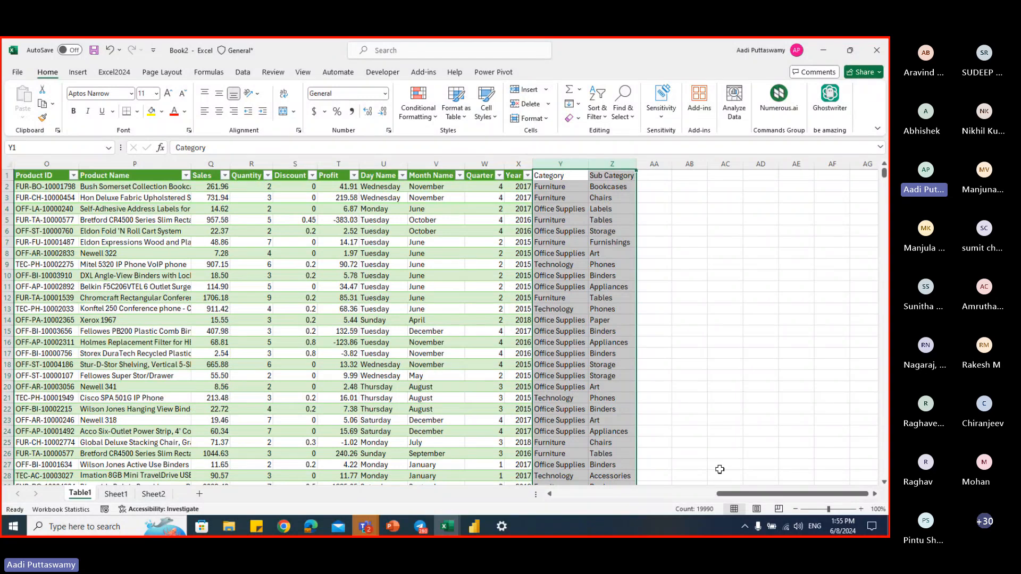
- Switch to PowerPoint, review the Vlookup and Trim items on the TASK slide, and return to the Customer Name column in Excel
drag(723, 493, 529, 496)
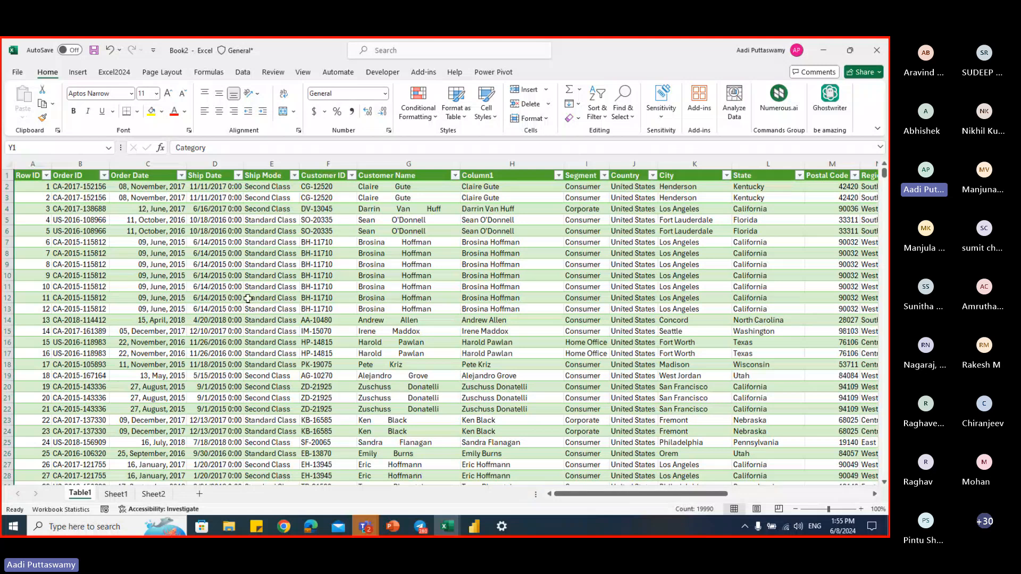
click(225, 268)
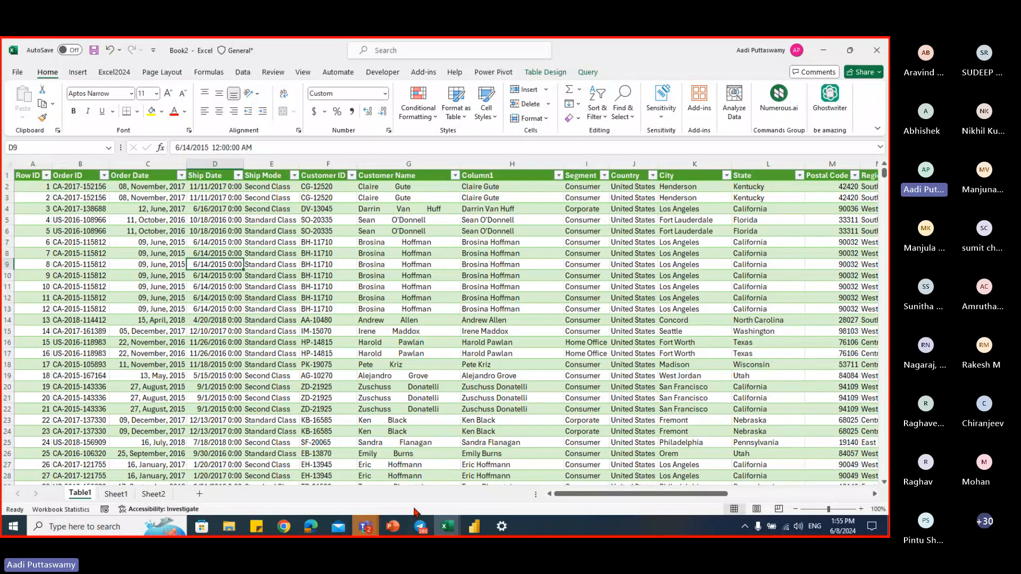
click(392, 527)
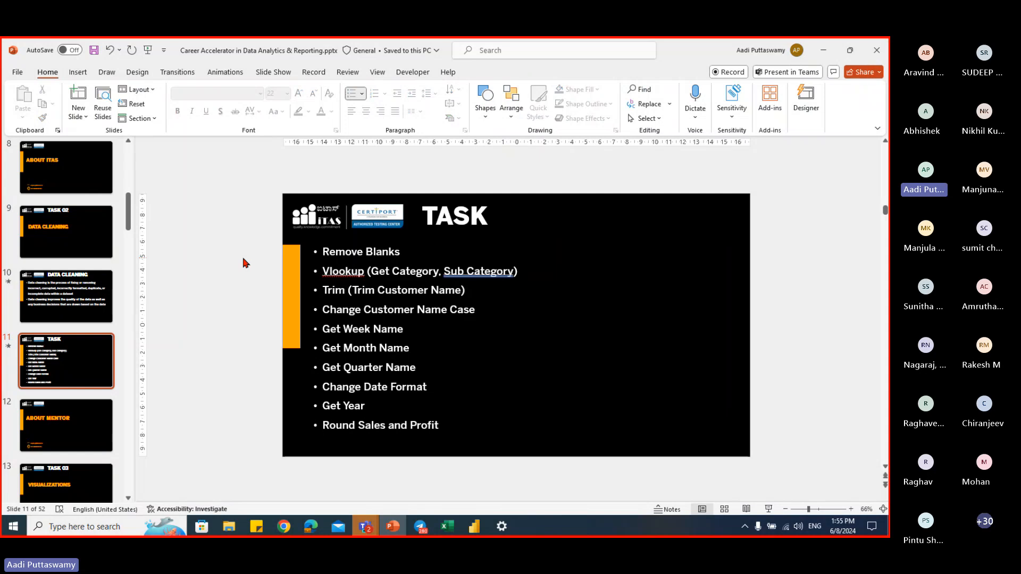
click(416, 271)
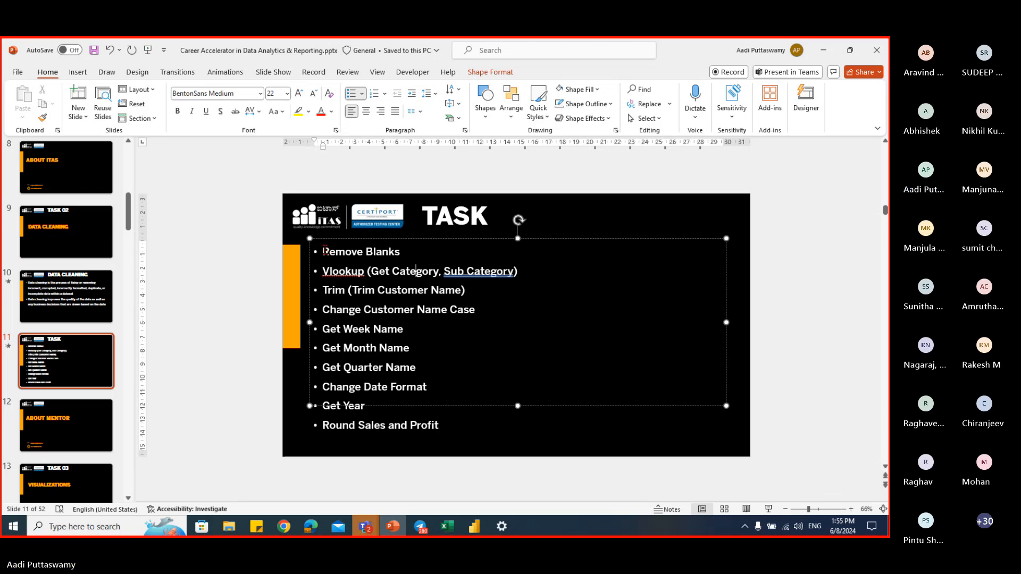
drag(322, 251, 482, 453)
click(322, 271)
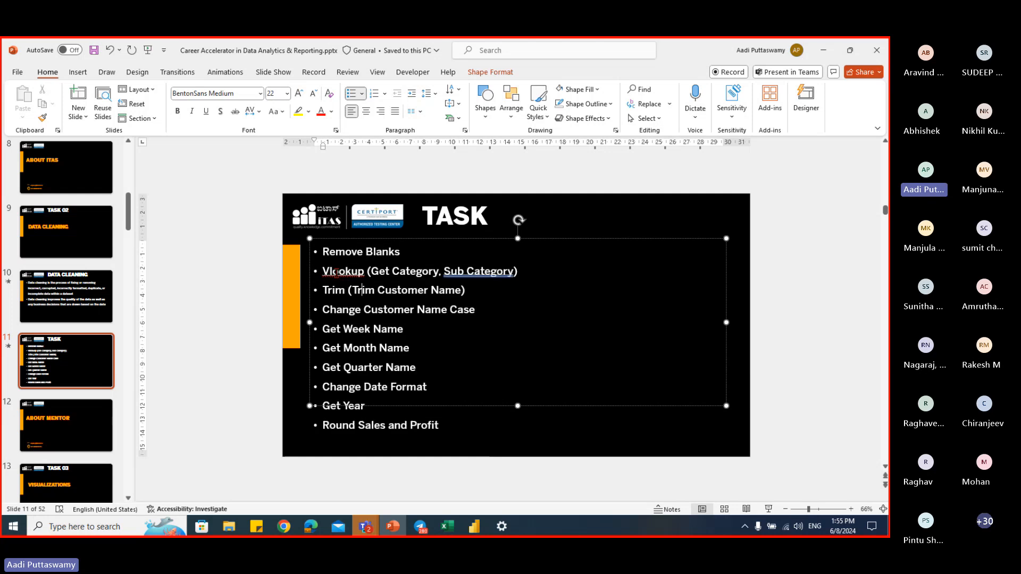
drag(322, 271, 519, 271)
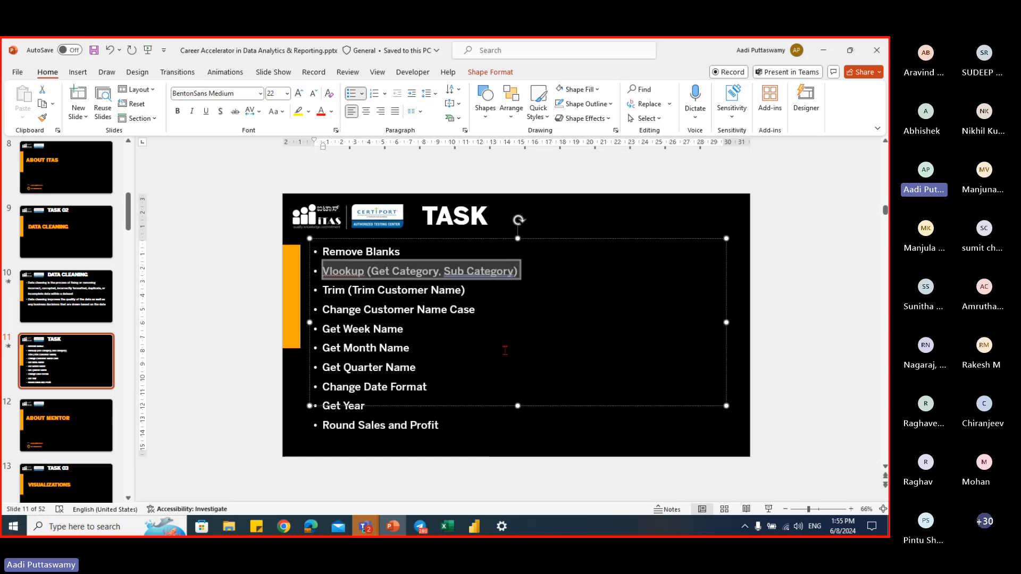
click(373, 291)
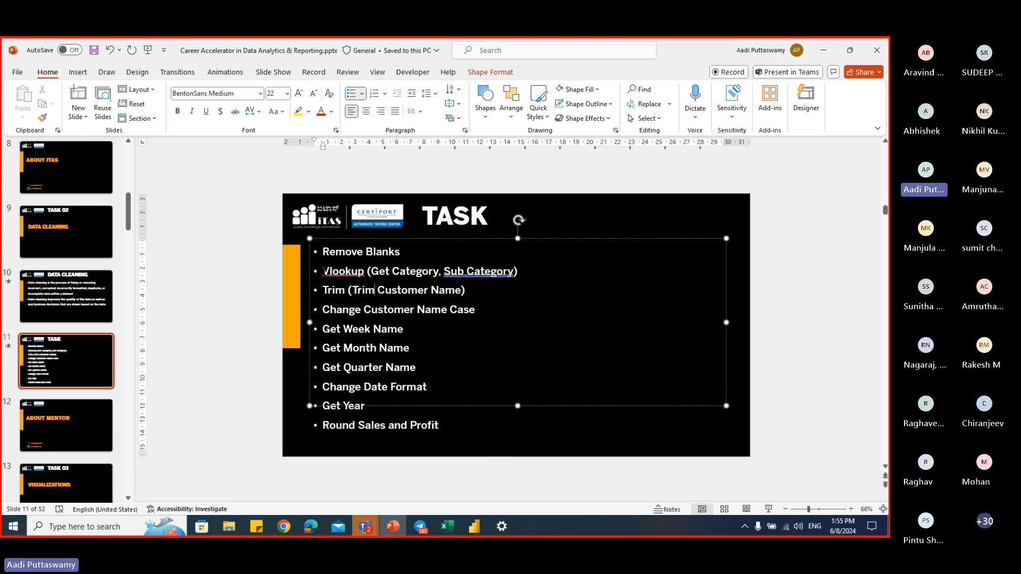
drag(322, 271, 529, 289)
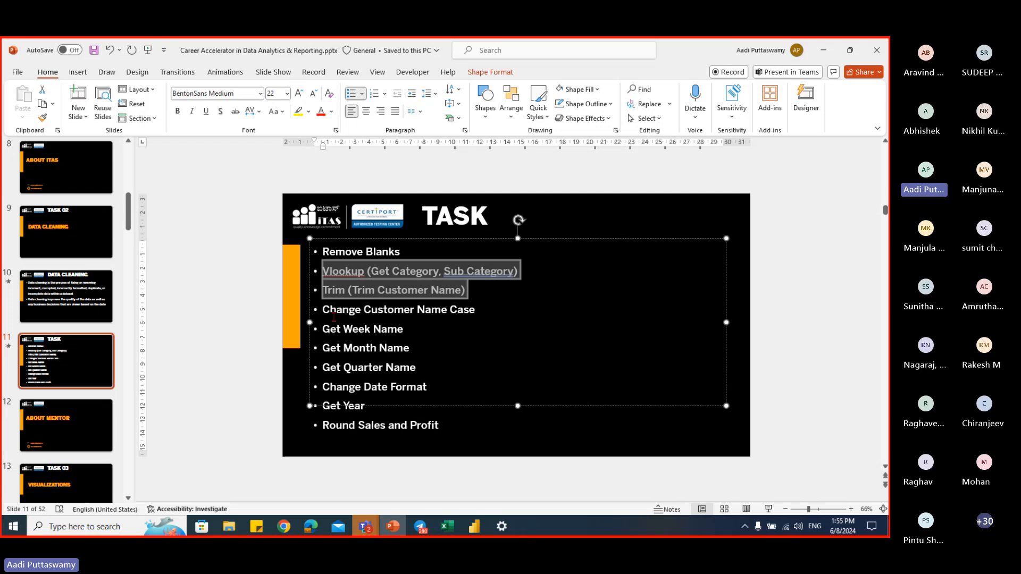
click(273, 275)
key(alt+Tab)
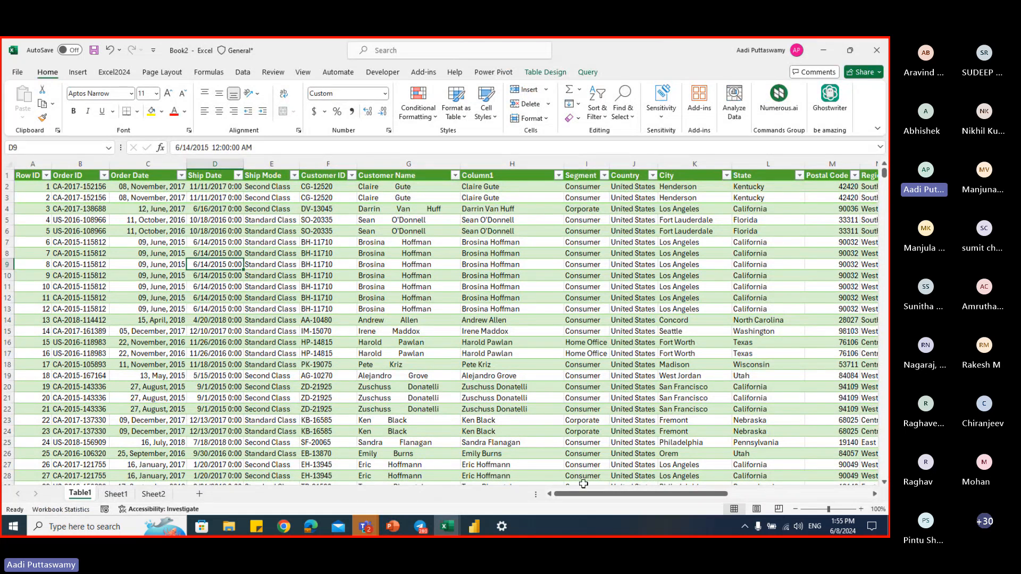
click(409, 242)
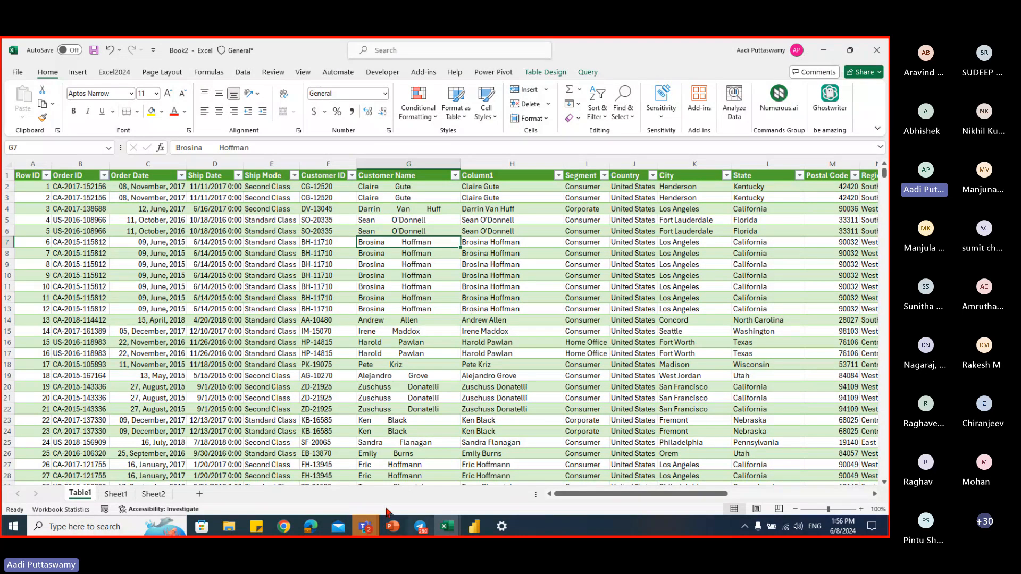
- Switch to the Teams meeting window and read the participants' messages in the meeting chat
click(370, 527)
mouse_move(434, 486)
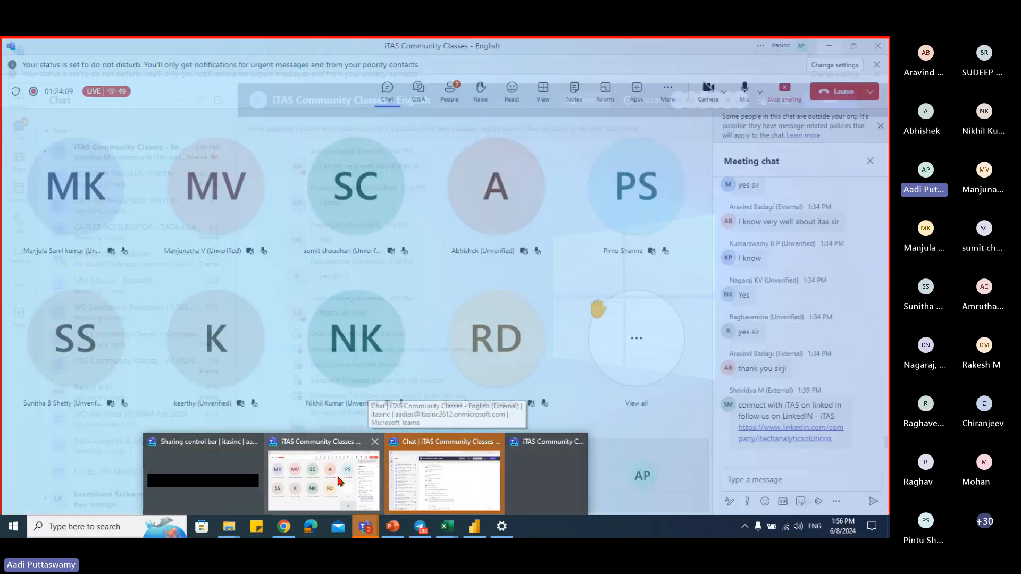
click(336, 473)
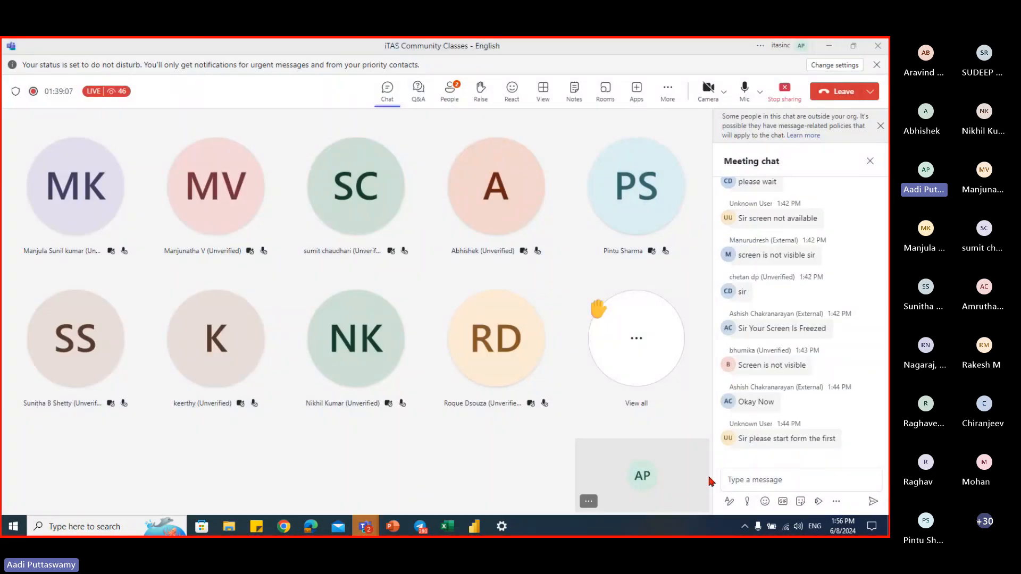
click(762, 483)
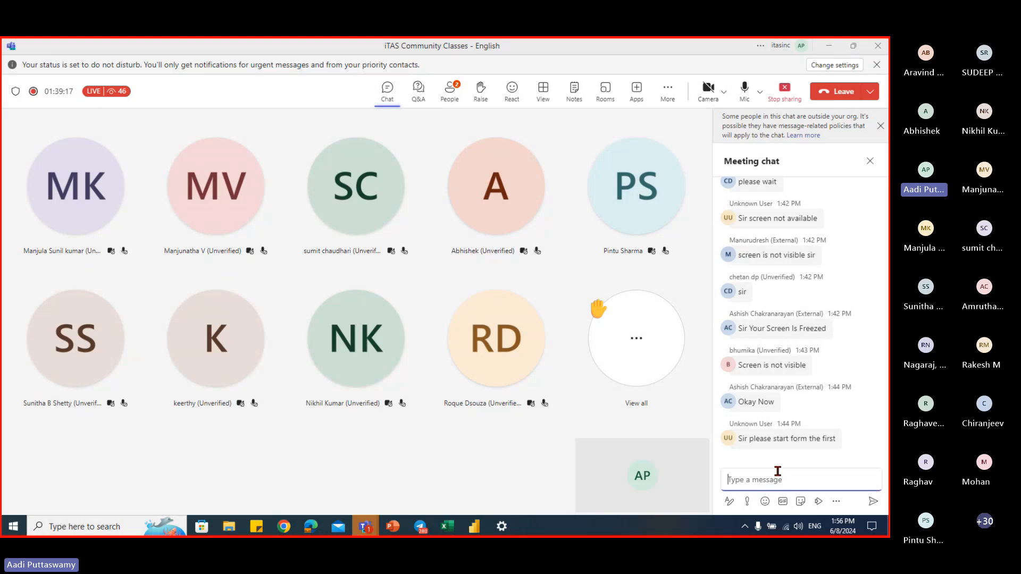
scroll(791, 280, up, 2)
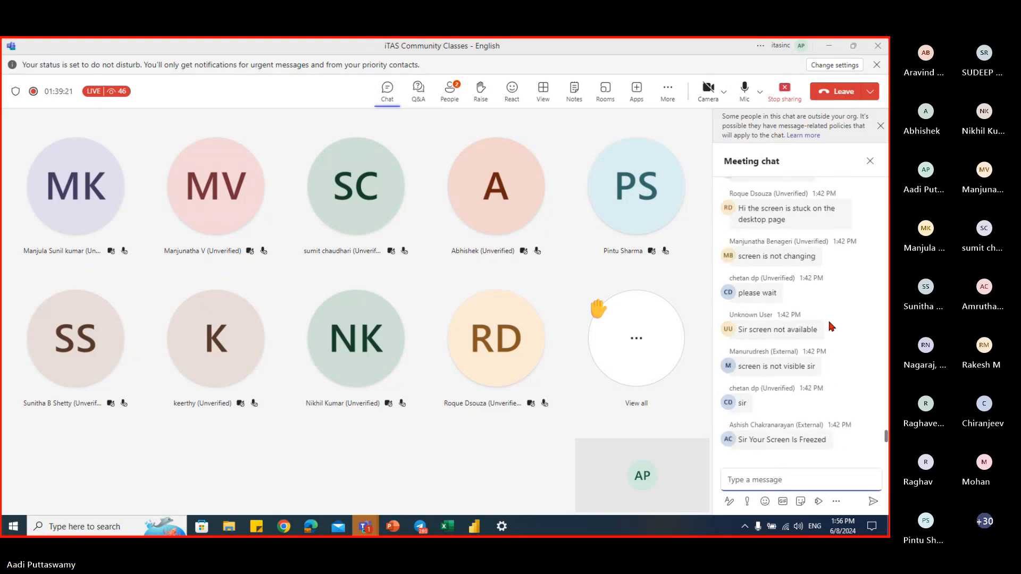
scroll(831, 326, down, 2)
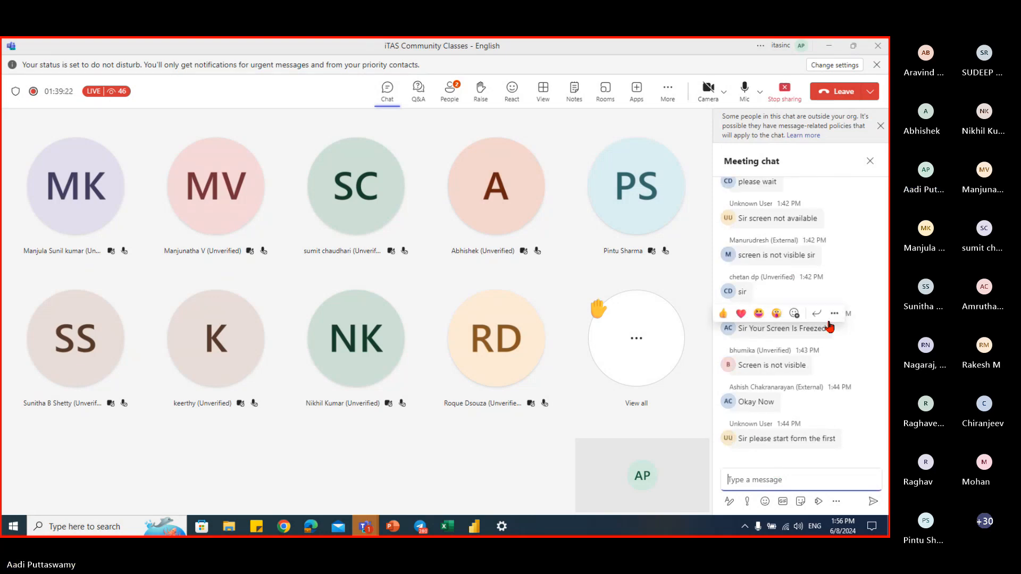
click(793, 472)
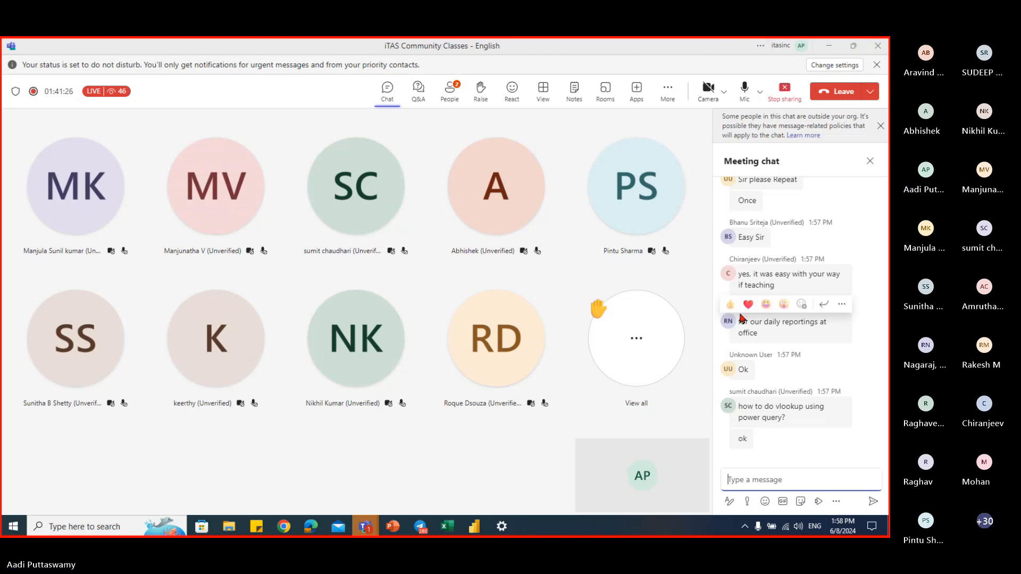
- Return to the sales table in Excel, check the Teams meeting chat for new messages, and go back to the table
click(830, 46)
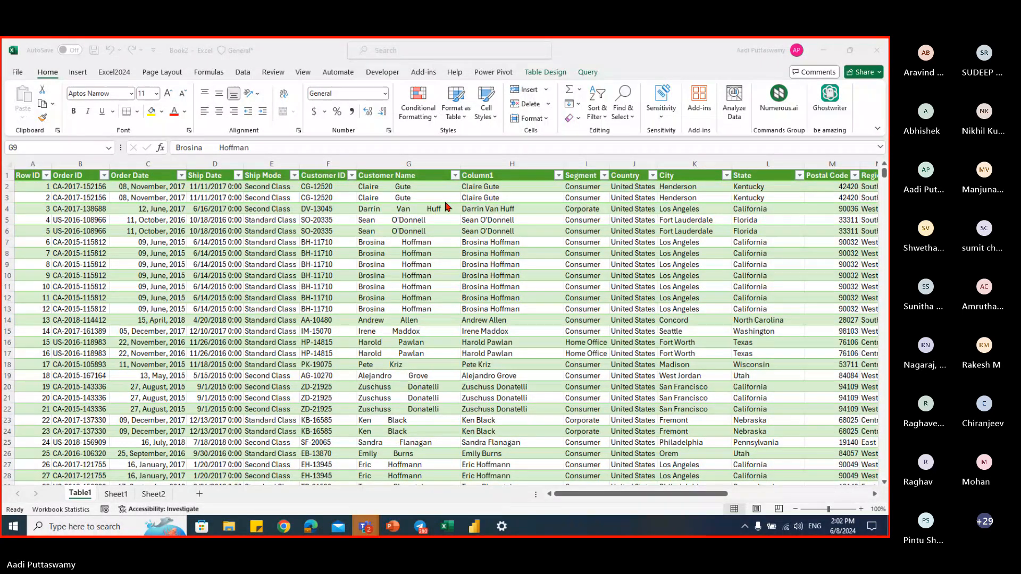
click(367, 527)
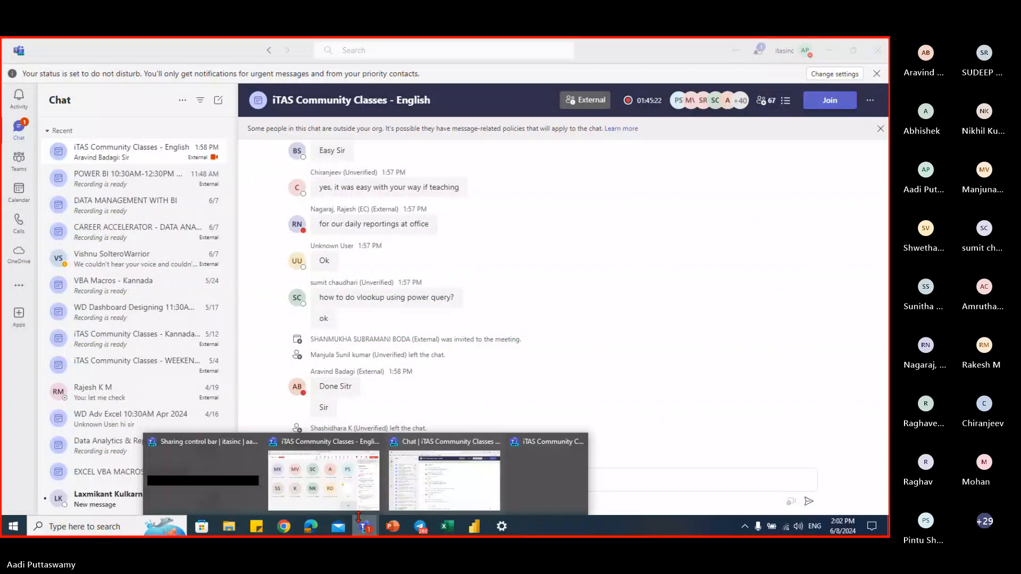
click(323, 479)
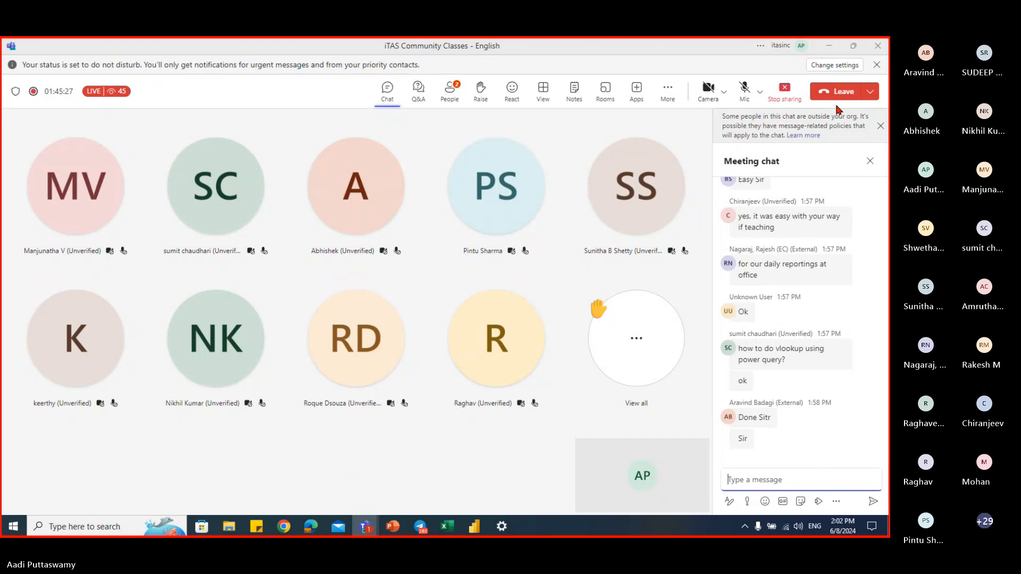
click(831, 48)
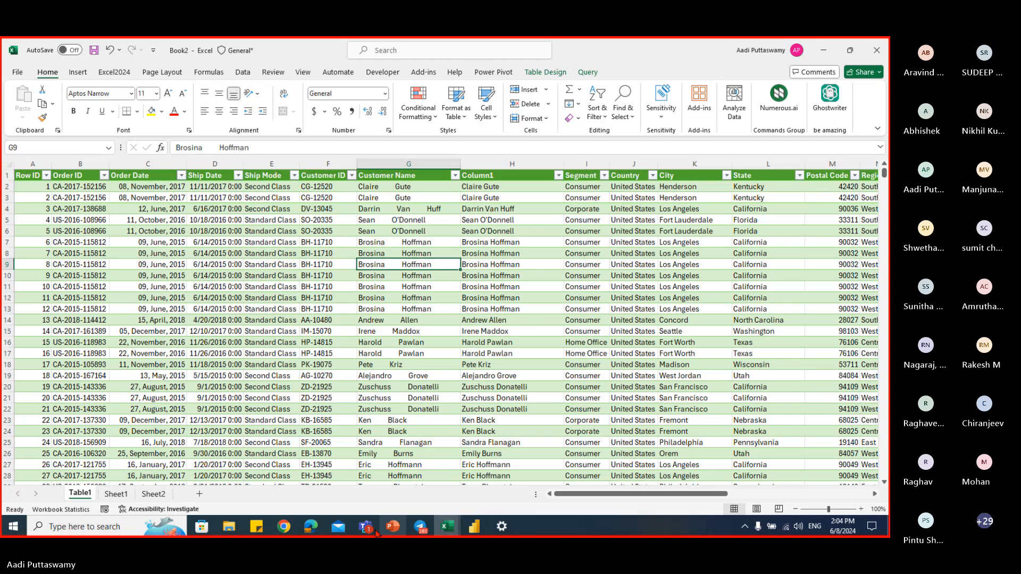
- Switch to the Teams meeting window and turn the microphone on
mouse_move(365, 529)
click(359, 497)
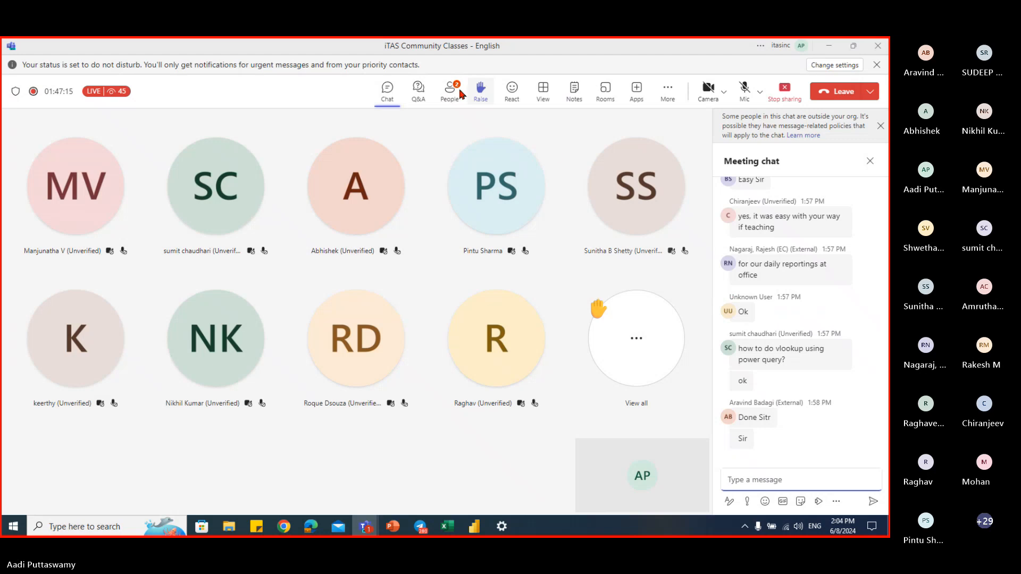
click(744, 88)
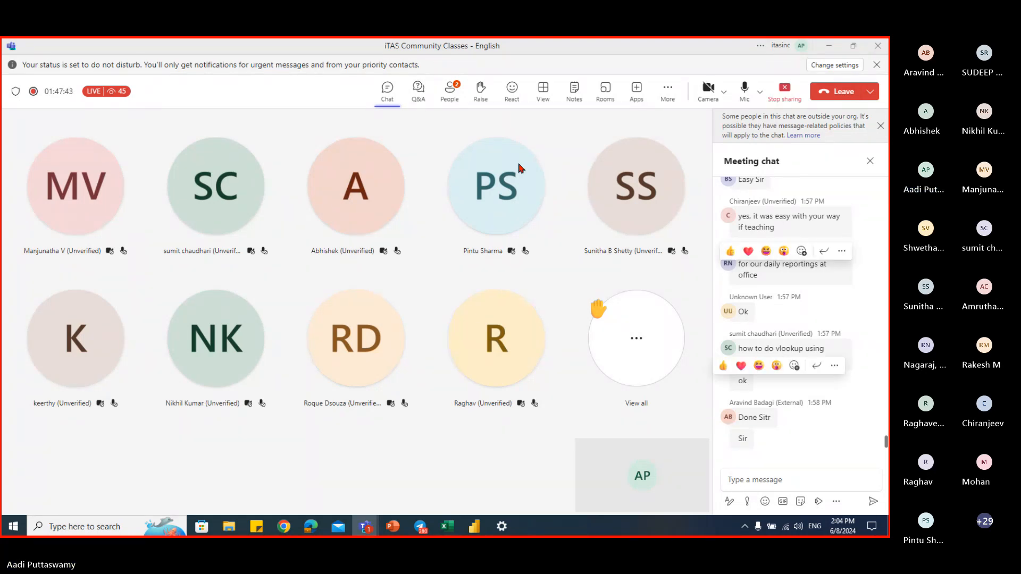
- Switch to PowerPoint and review the data cleaning items on the TASK slide
mouse_move(392, 532)
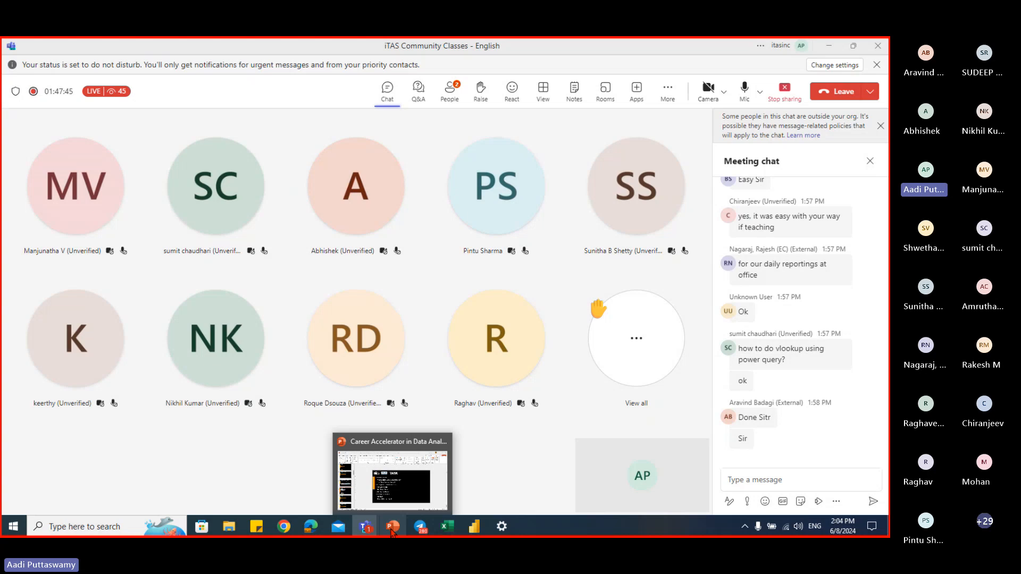
mouse_move(396, 502)
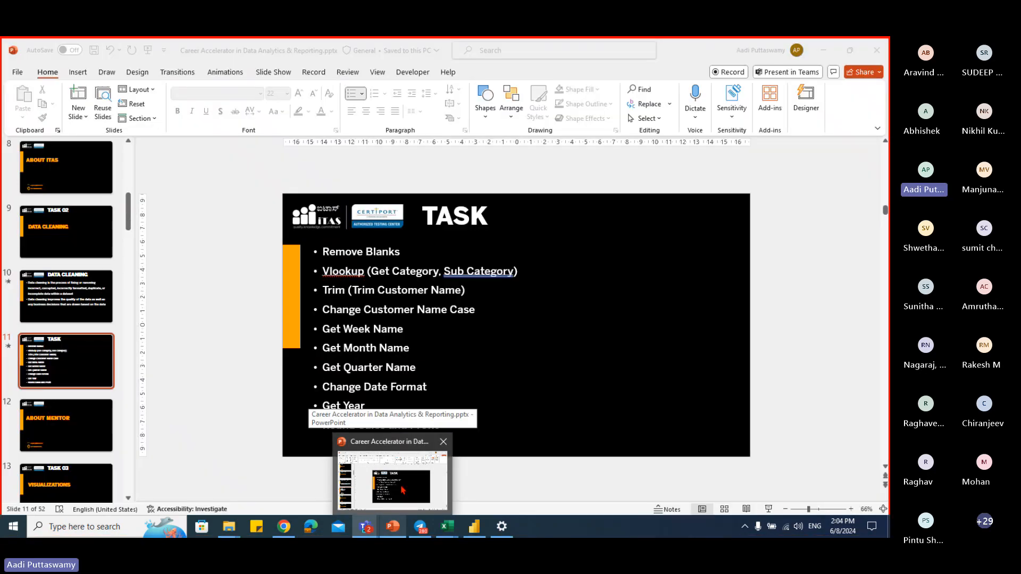
click(401, 490)
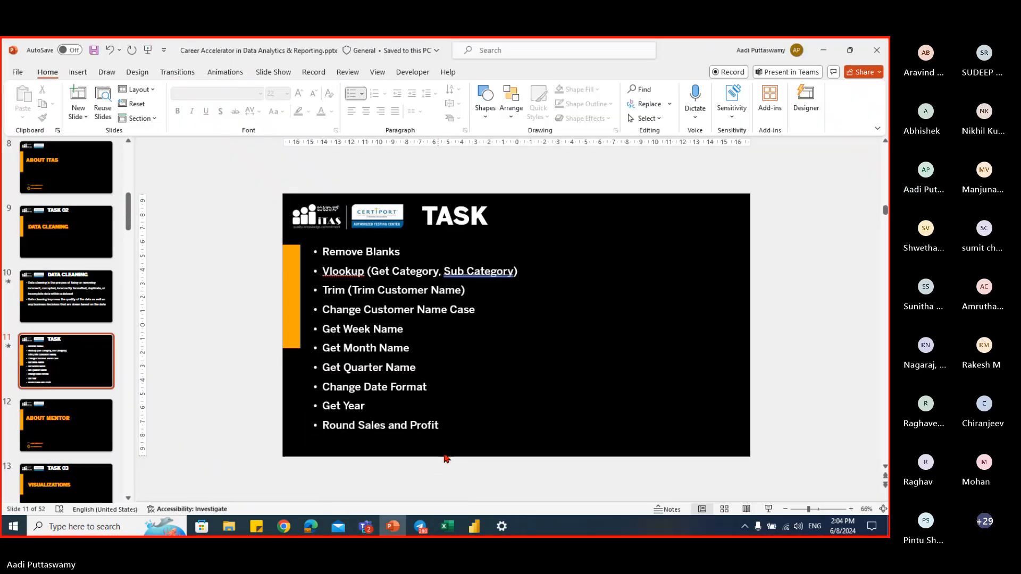
- Check the replies in the Teams meeting chat and display the TASK 03 Visualizations slide in PowerPoint
click(824, 51)
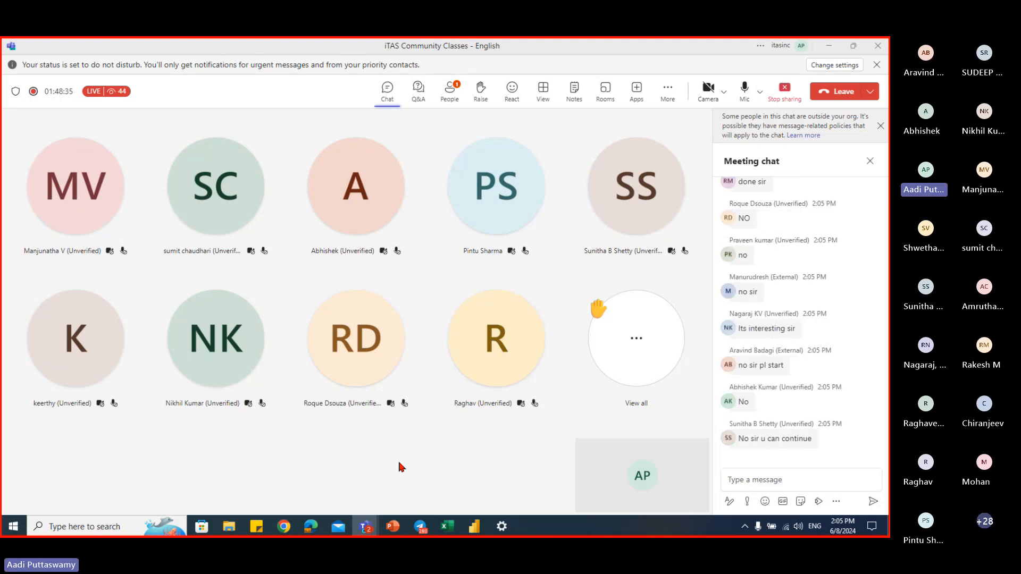
click(393, 527)
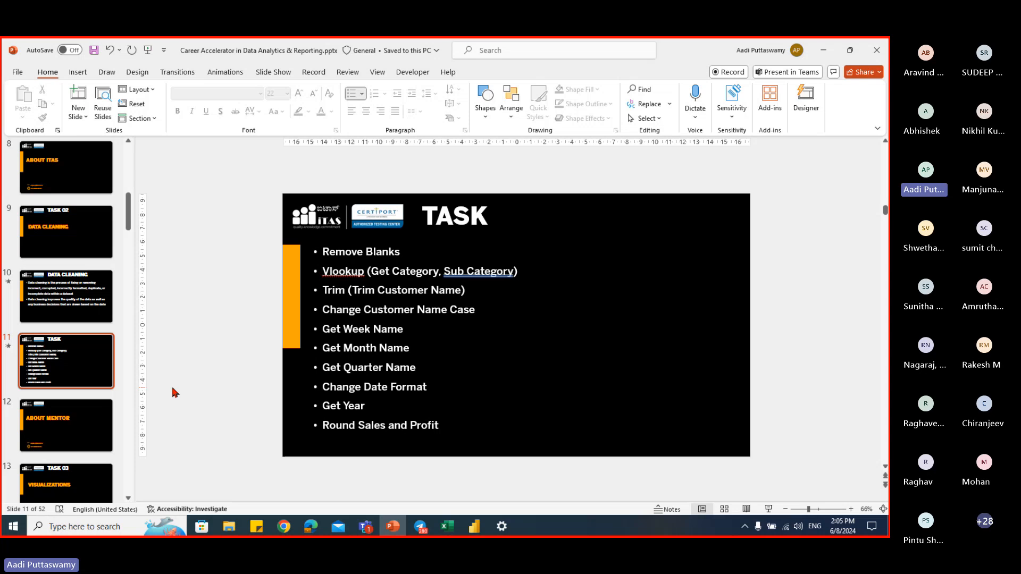
click(66, 481)
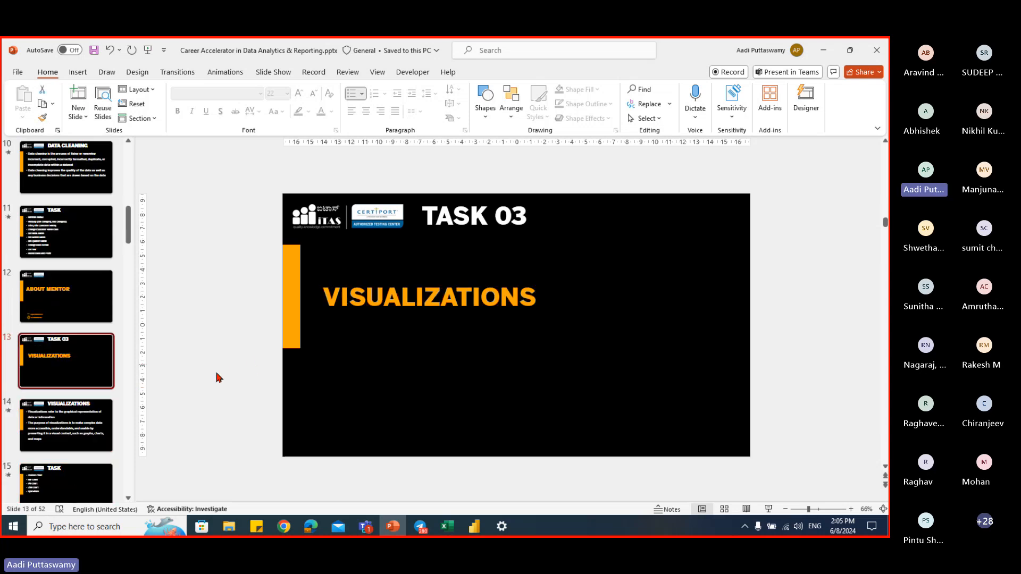
- Switch to the Teams meeting window and read the participants' latest replies in the meeting chat
click(823, 51)
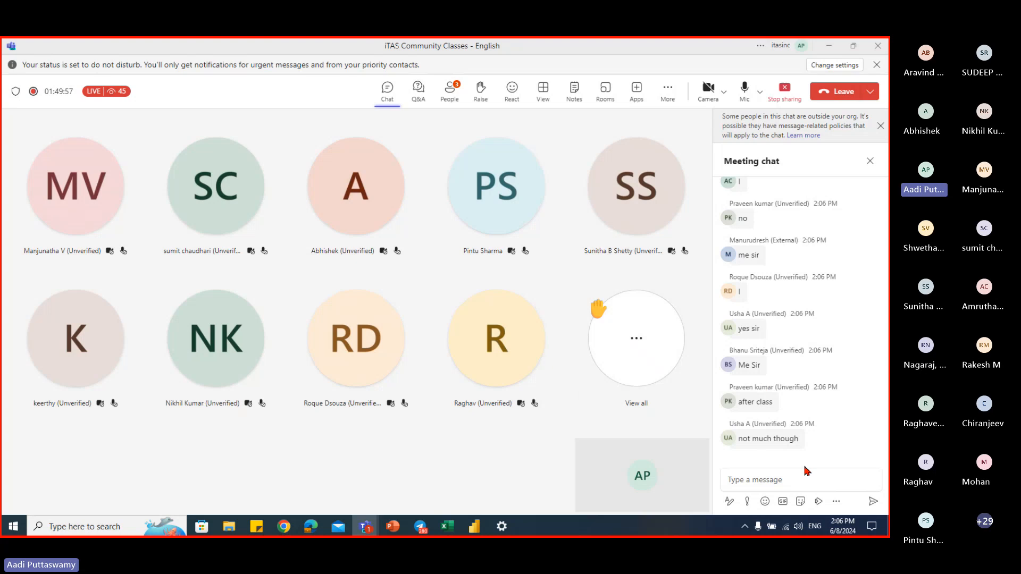
click(787, 474)
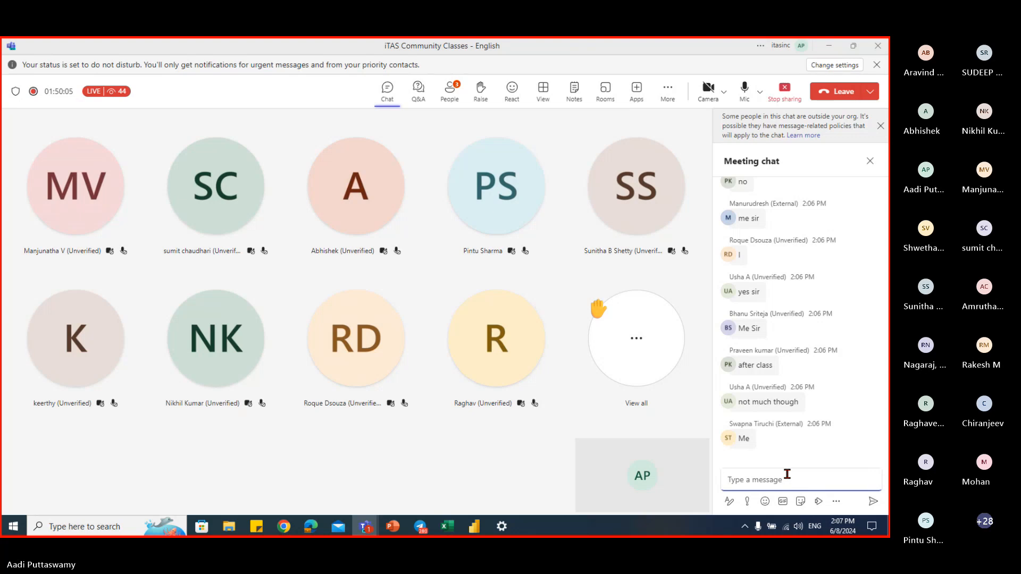
scroll(827, 420, up, 3)
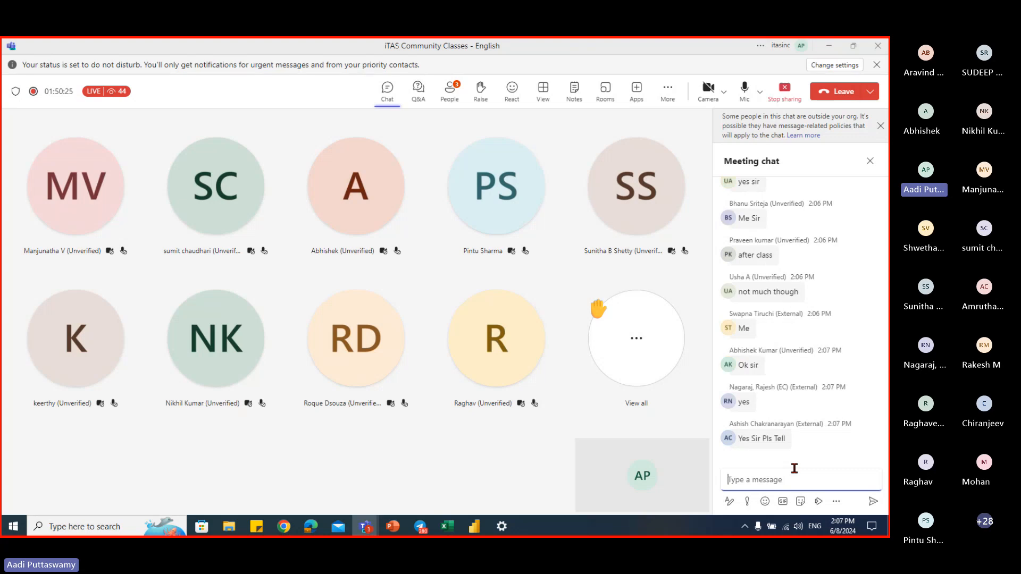
- Switch to PowerPoint and look through the slide thumbnails covering the institute, its awards and the trainer's profile
click(393, 527)
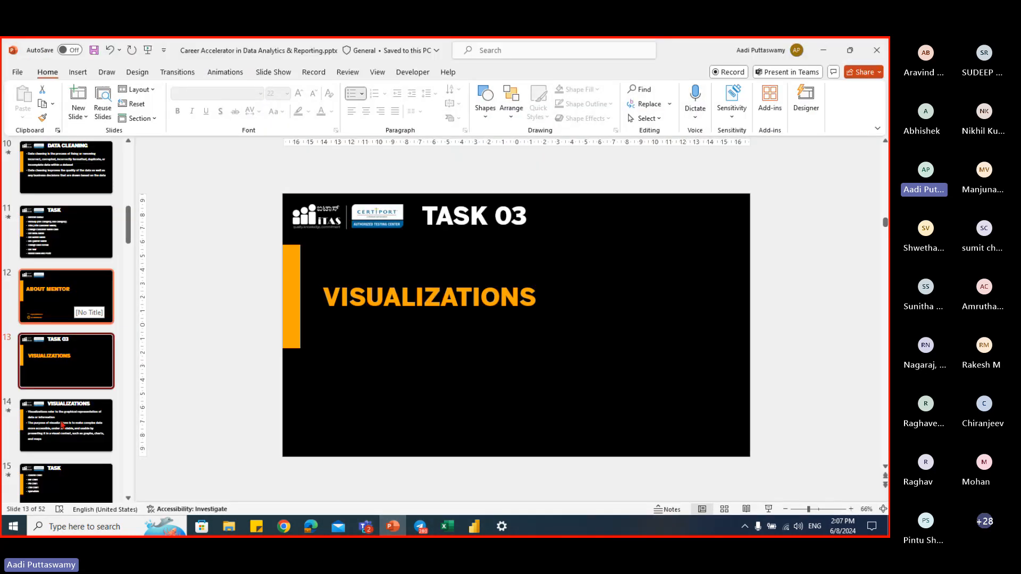
scroll(75, 434, down, 3)
scroll(75, 433, down, 3)
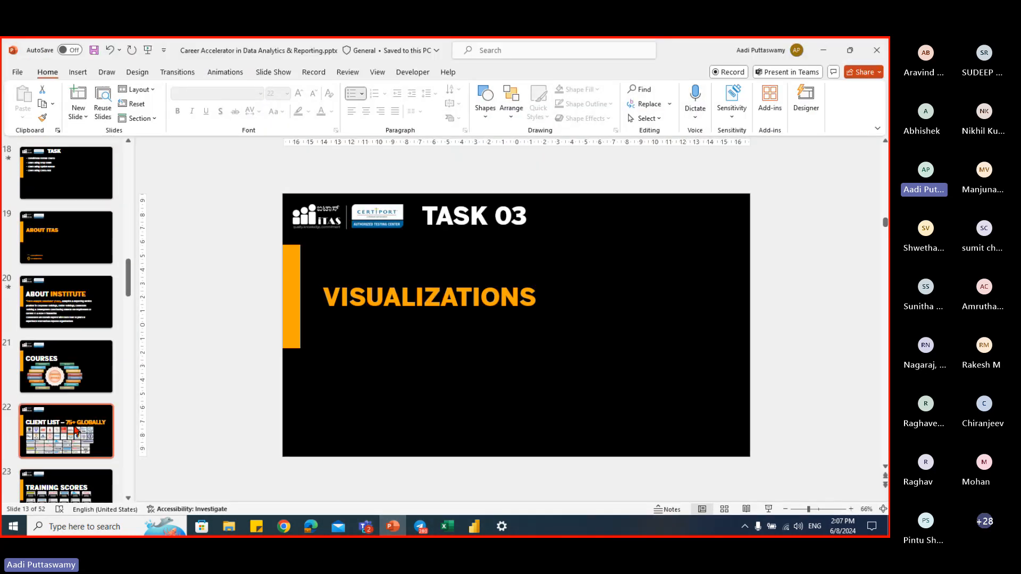
scroll(76, 430, down, 6)
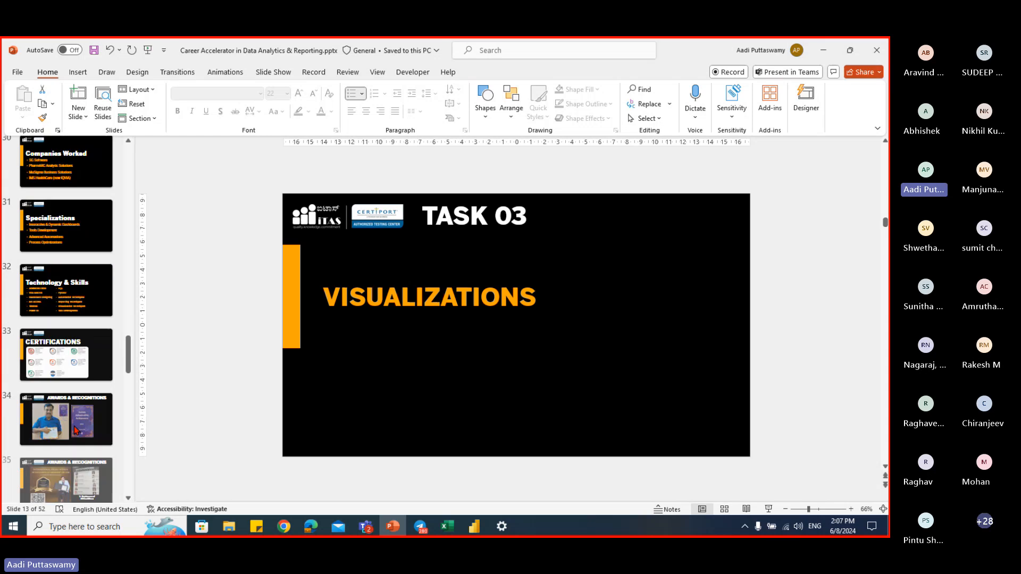
scroll(80, 388, up, 3)
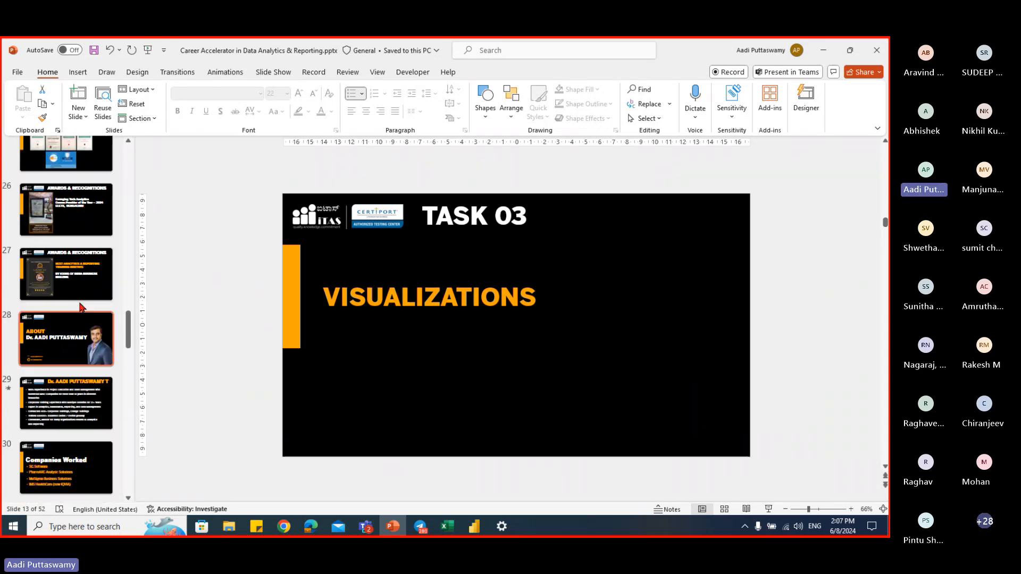
scroll(85, 341, up, 3)
scroll(85, 342, down, 3)
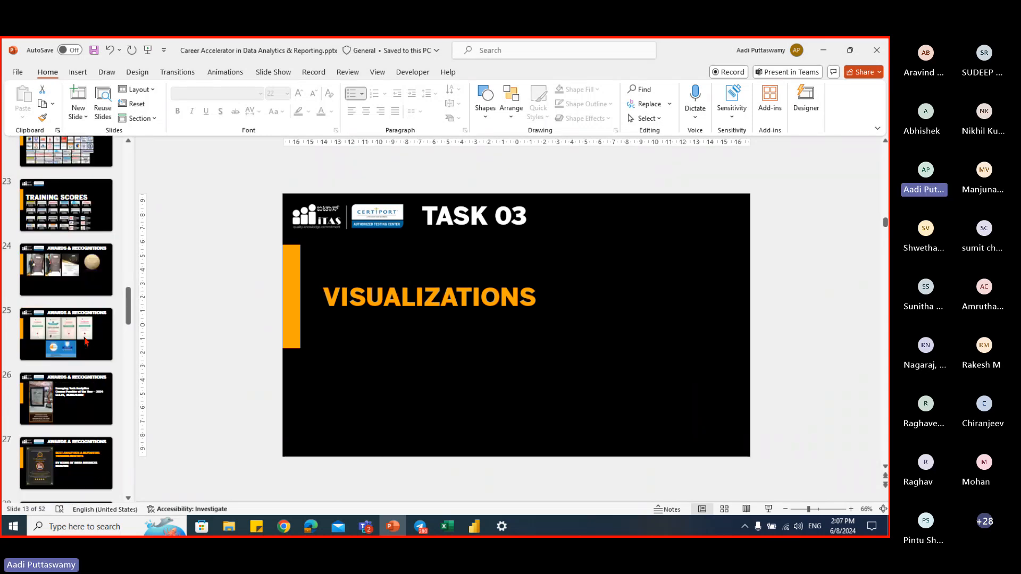
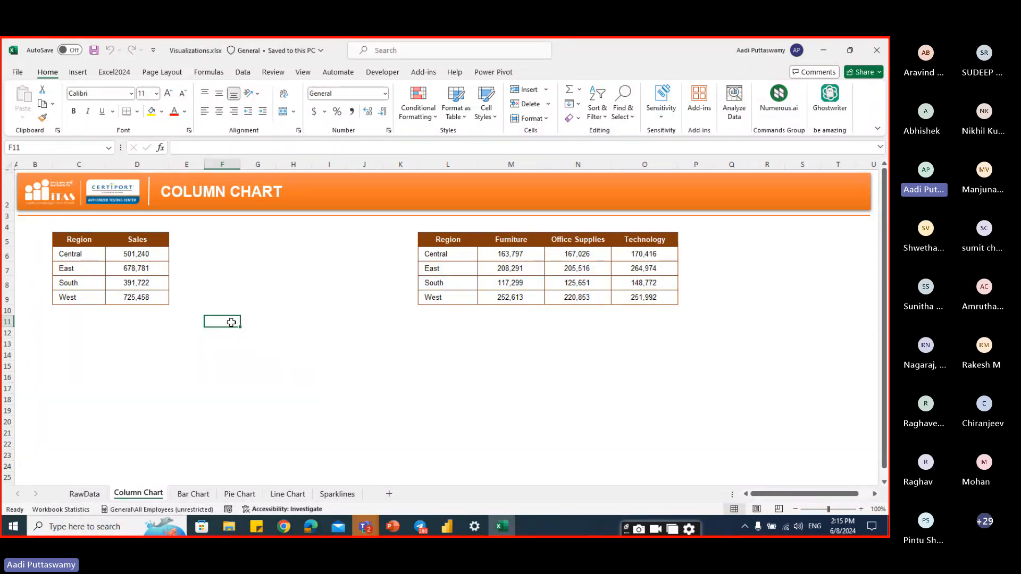
- In Visualizations.xlsx, examine the Region and Sales table and the region-by-category table on the Column Chart sheet
click(399, 356)
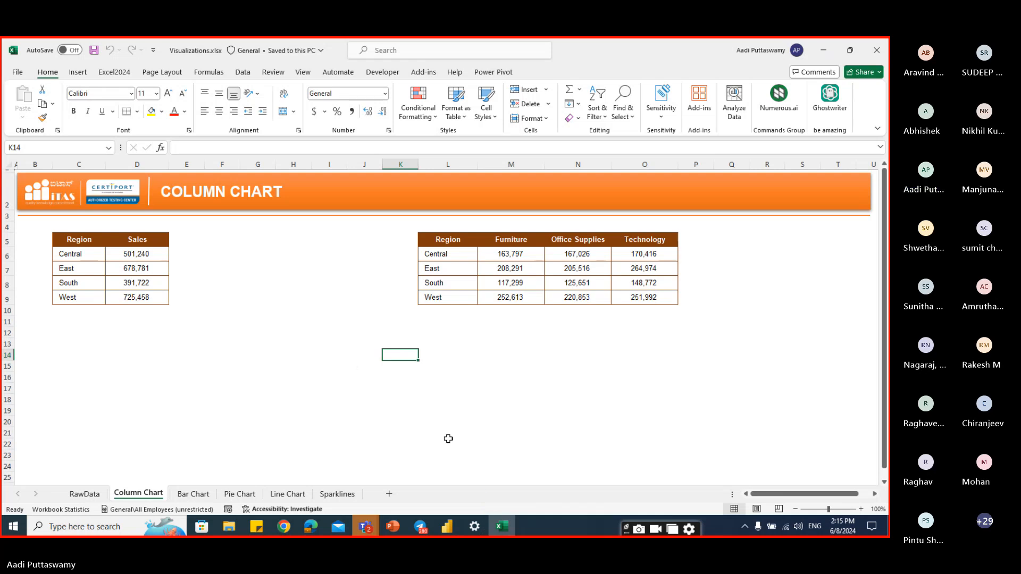
click(294, 319)
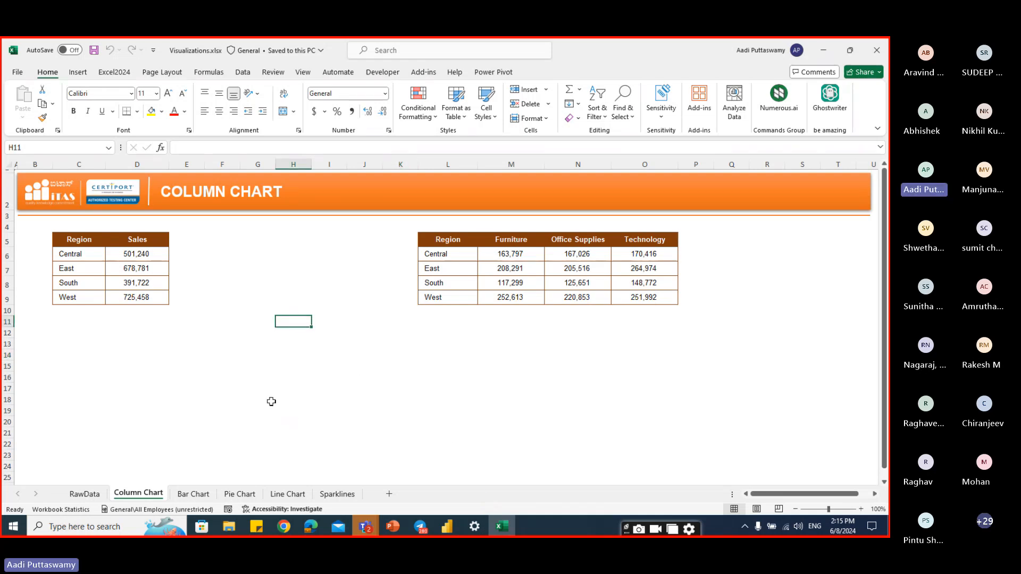
drag(75, 242, 149, 304)
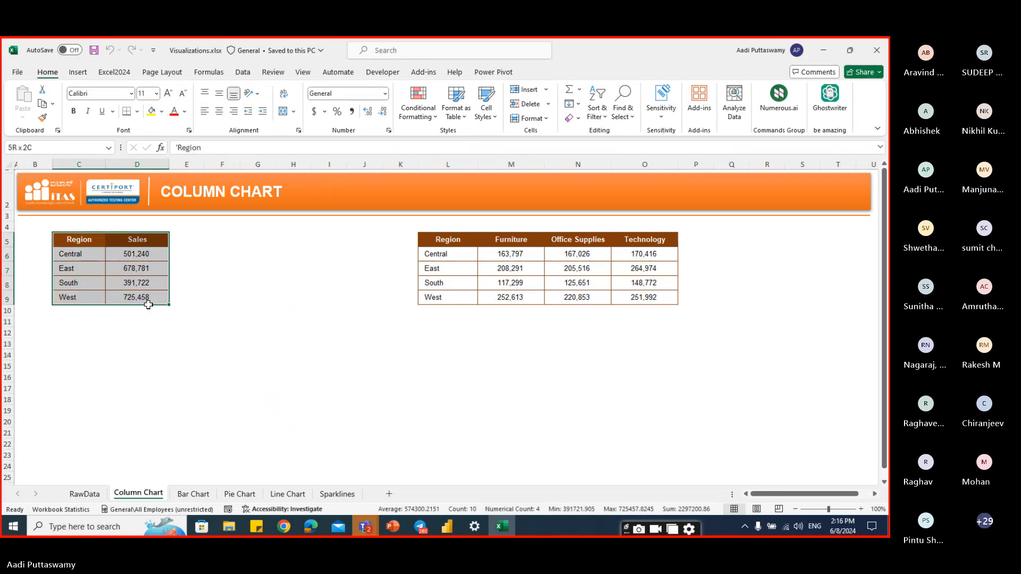
drag(69, 254, 75, 296)
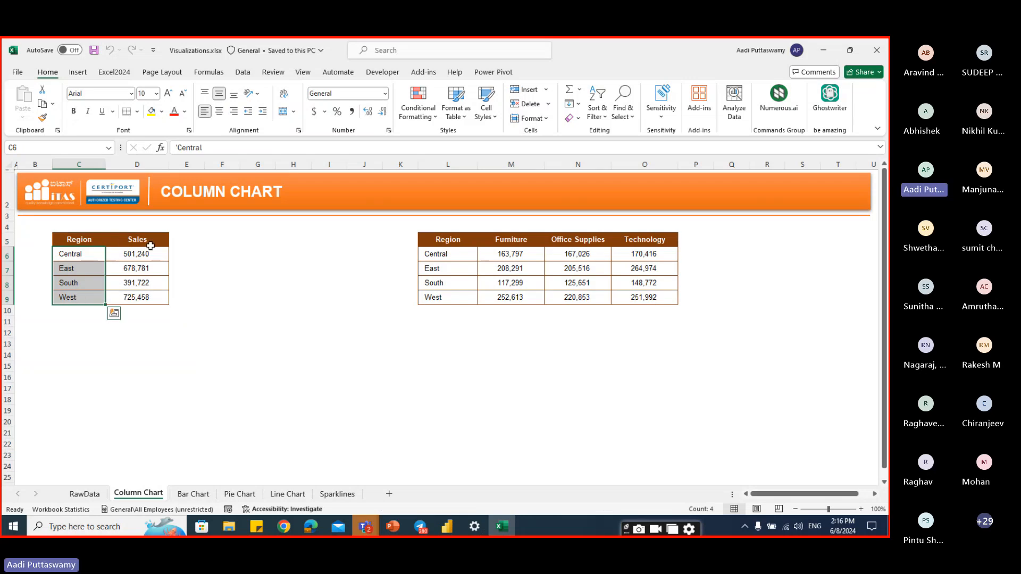
drag(137, 240, 151, 298)
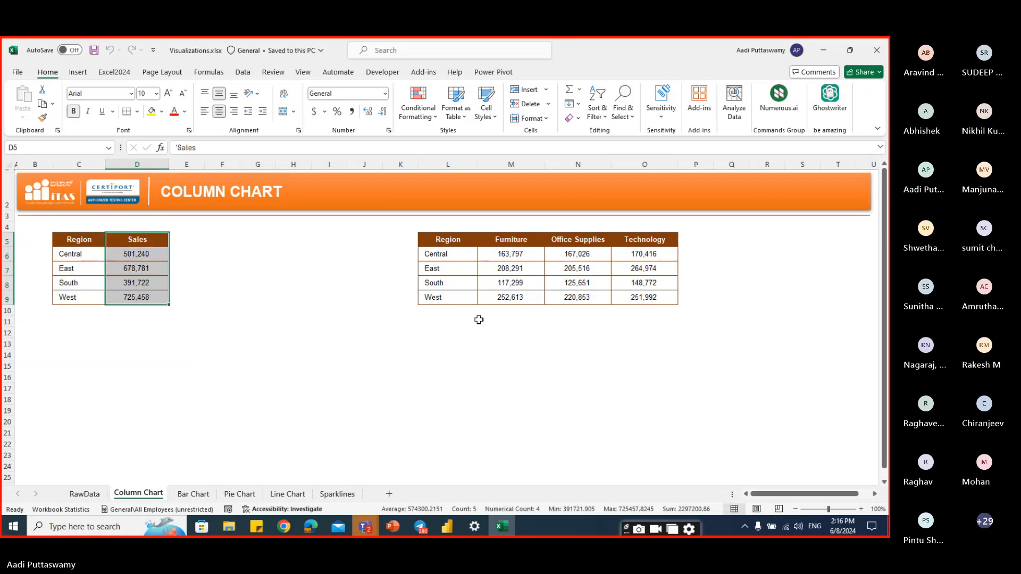
drag(448, 240, 468, 291)
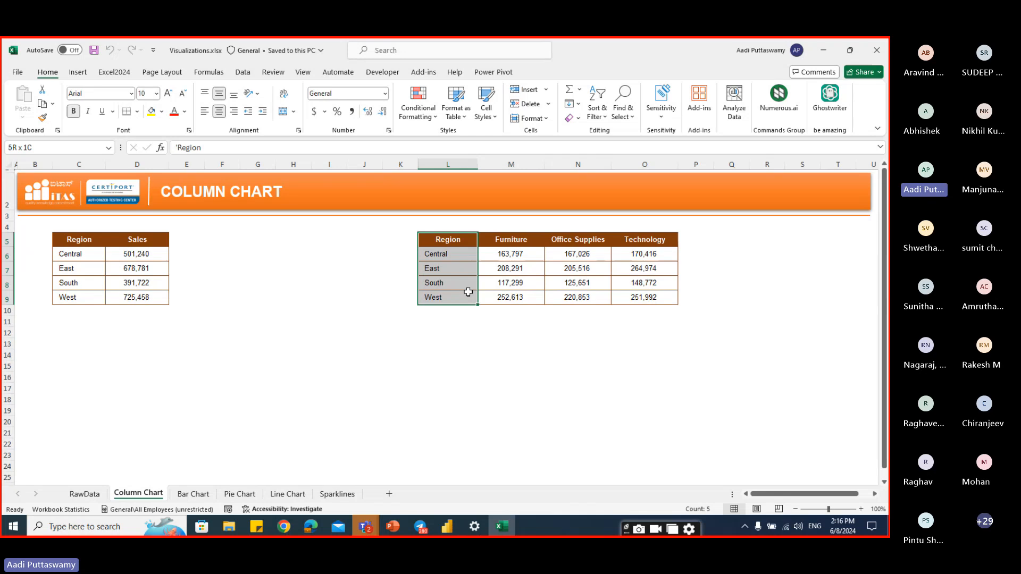
drag(510, 240, 659, 298)
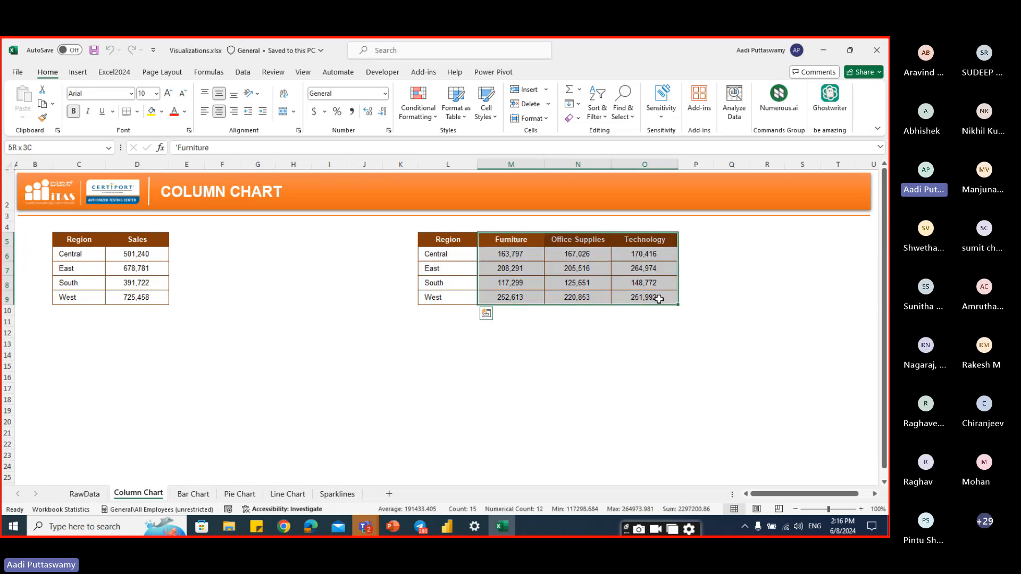
- Open the Bar Chart sheet and examine its Sub-Category and Sales table, highlighting the sub-category names
click(200, 495)
scroll(248, 410, down, 3)
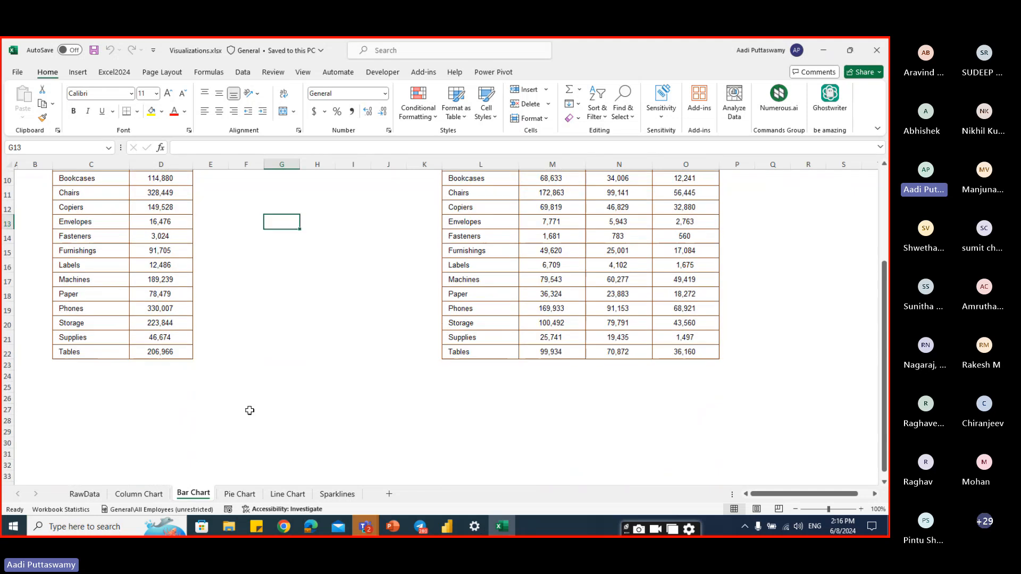
scroll(248, 410, up, 3)
drag(114, 243, 159, 471)
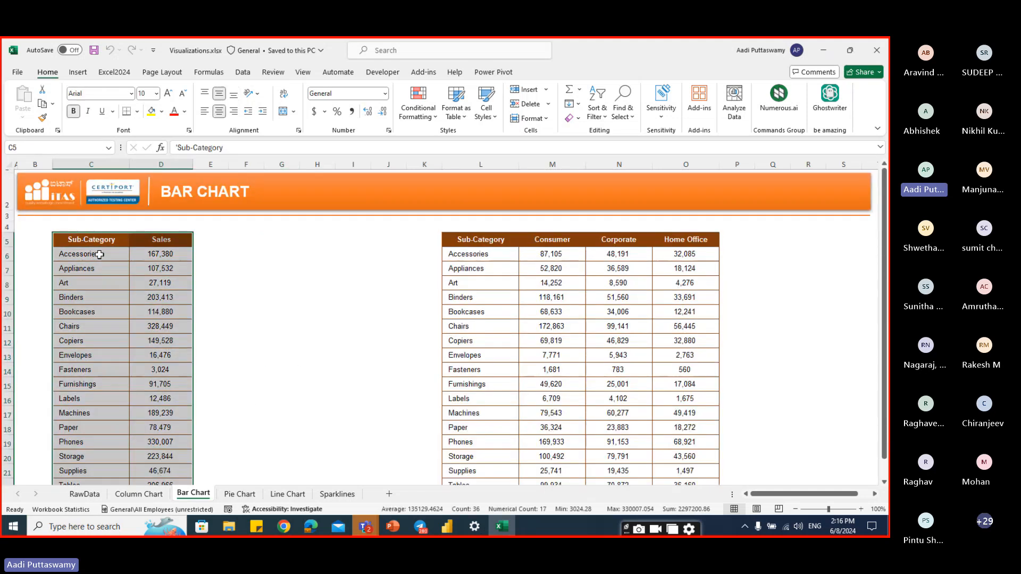
drag(98, 254, 96, 425)
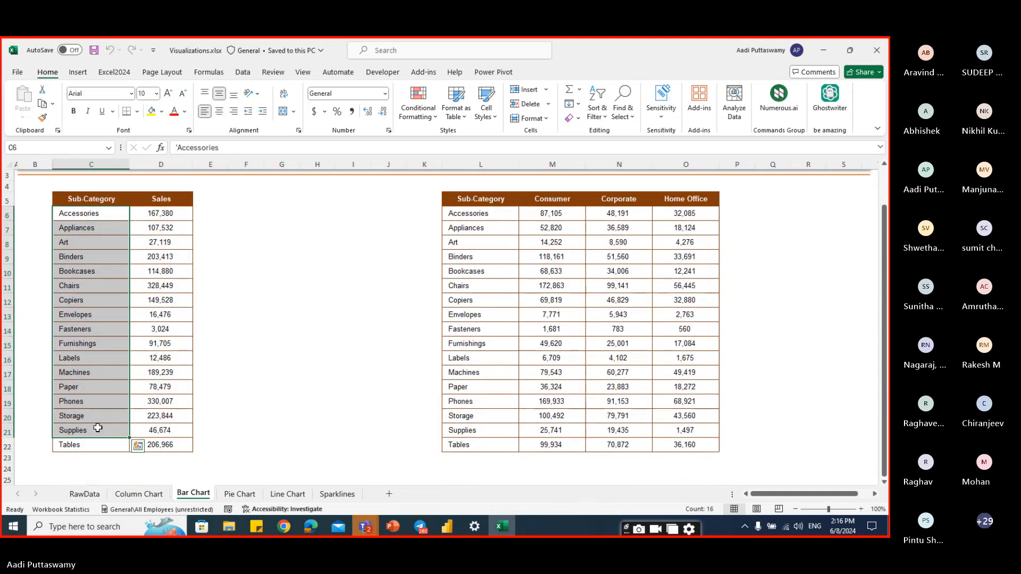
- Return to the Column Chart sheet, highlight the region names, and select the Region header of the Region and Sales table
click(153, 495)
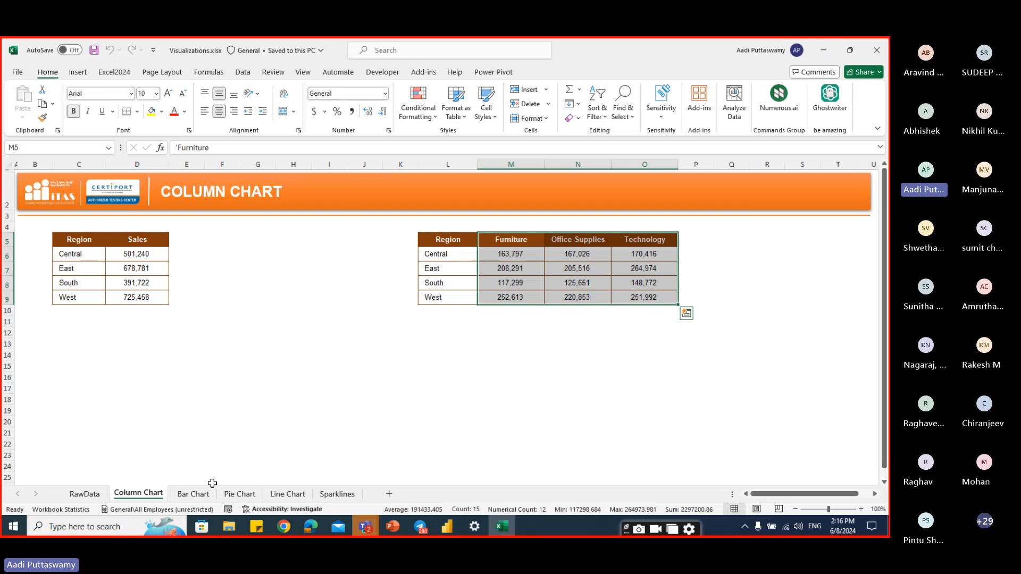
drag(82, 259, 84, 293)
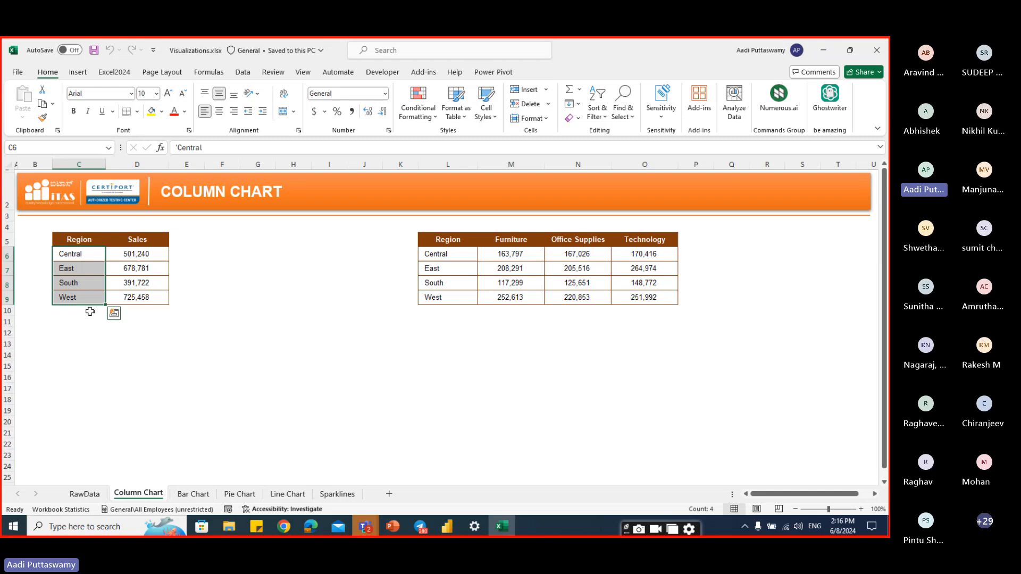
click(292, 375)
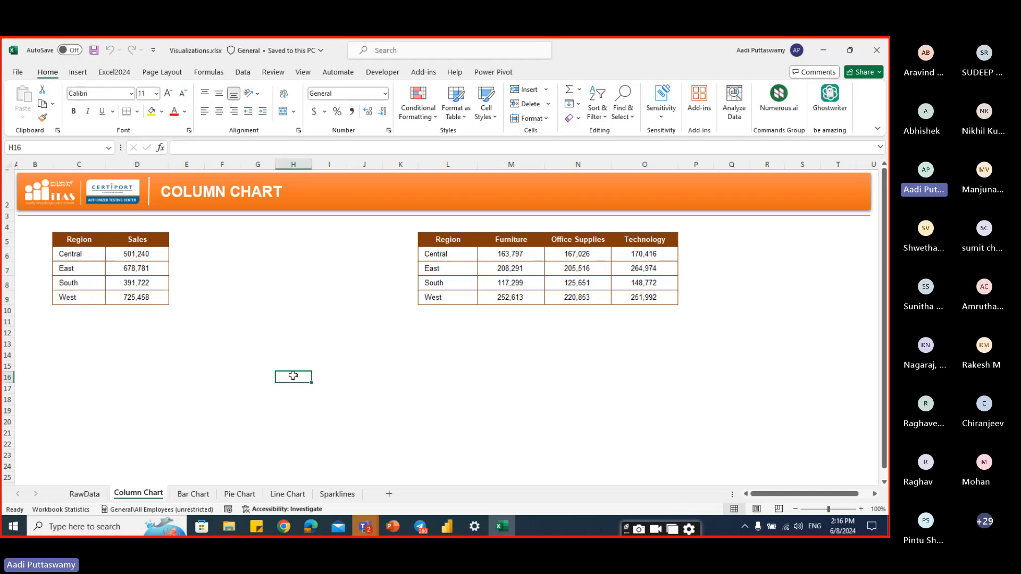
click(79, 239)
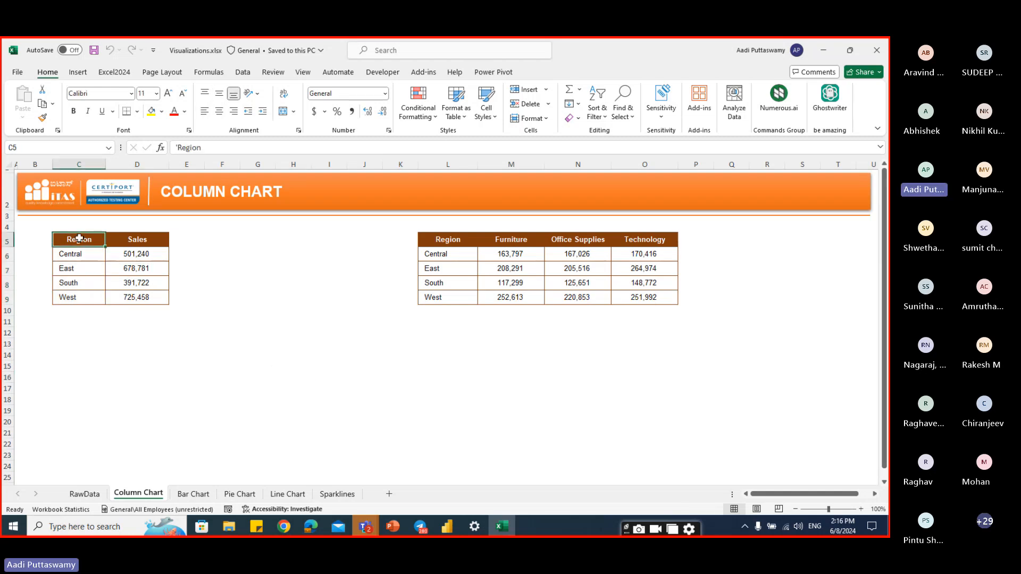
- Look over the Bar Chart and Pie Chart sheets, then return to the Column Chart sheet
click(209, 335)
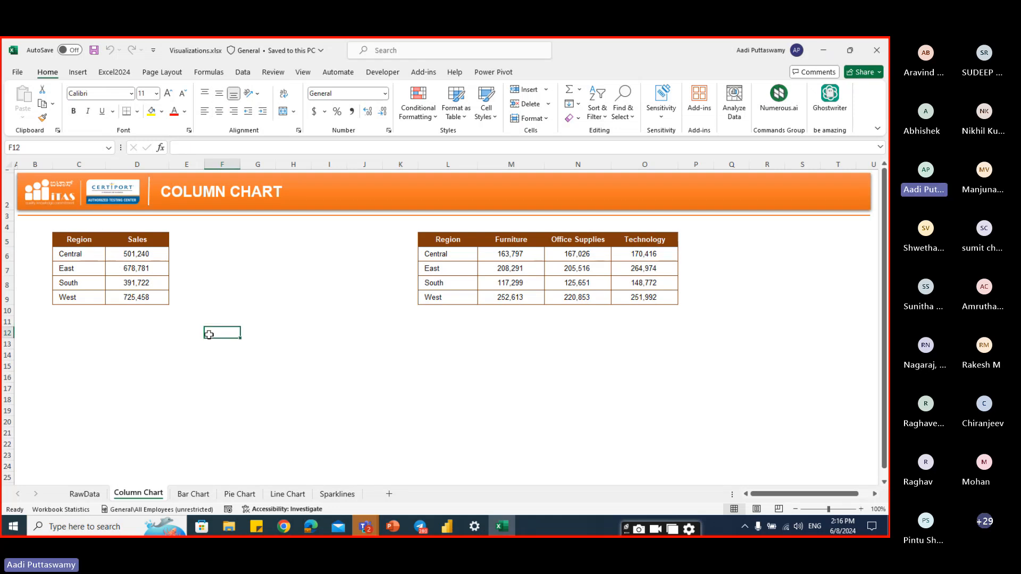
click(139, 332)
click(91, 242)
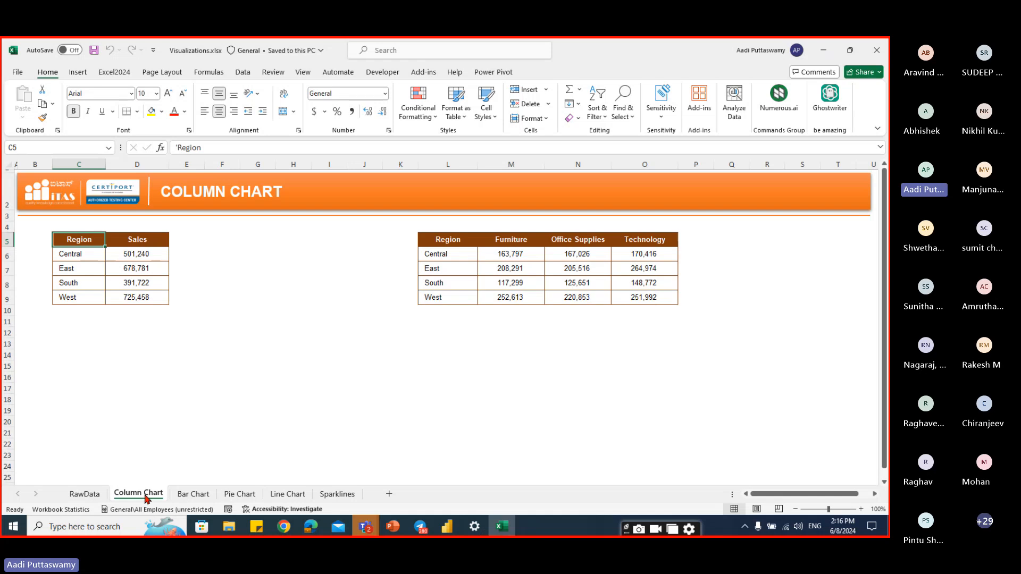
click(183, 494)
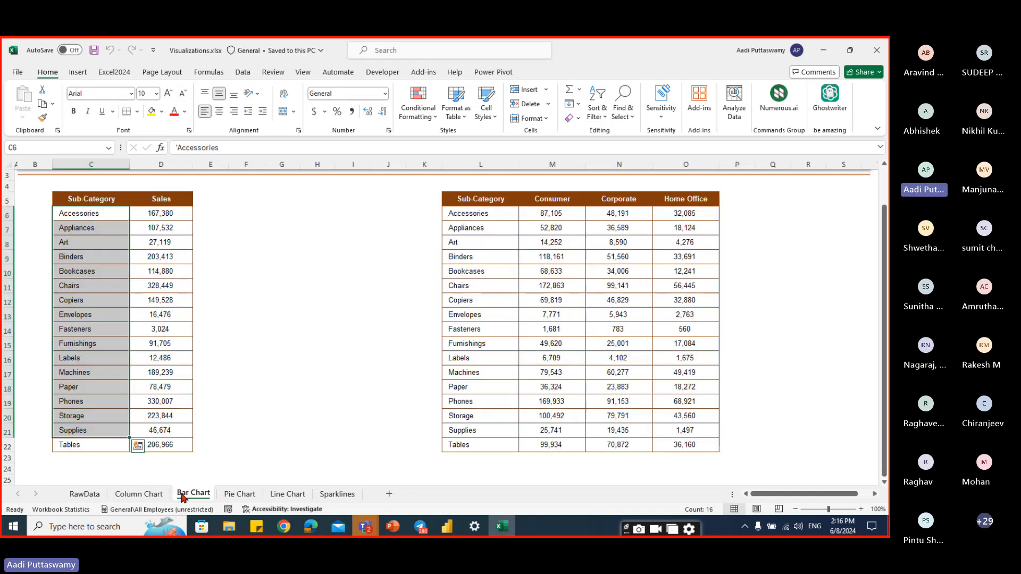
click(232, 496)
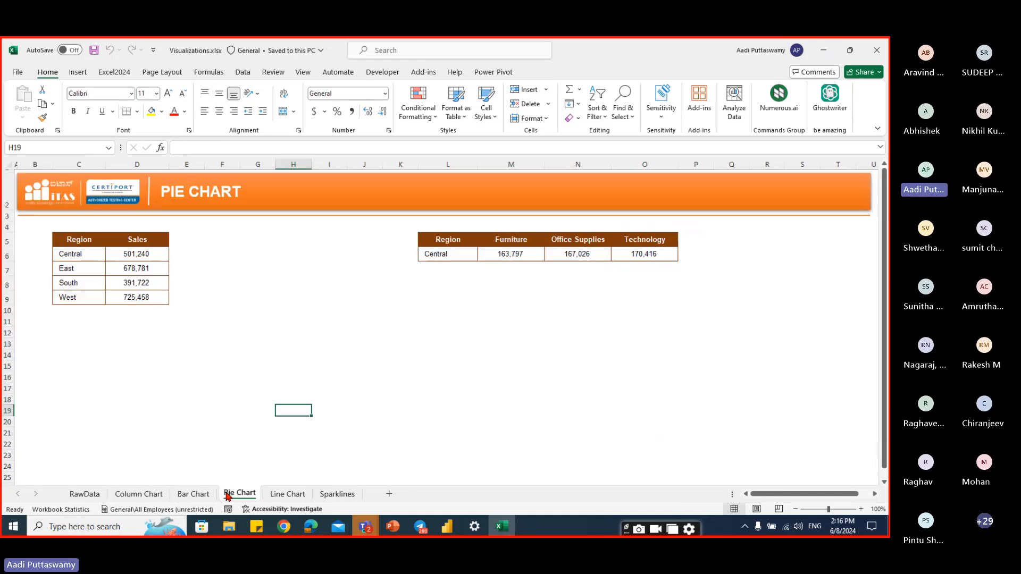
click(137, 494)
click(612, 457)
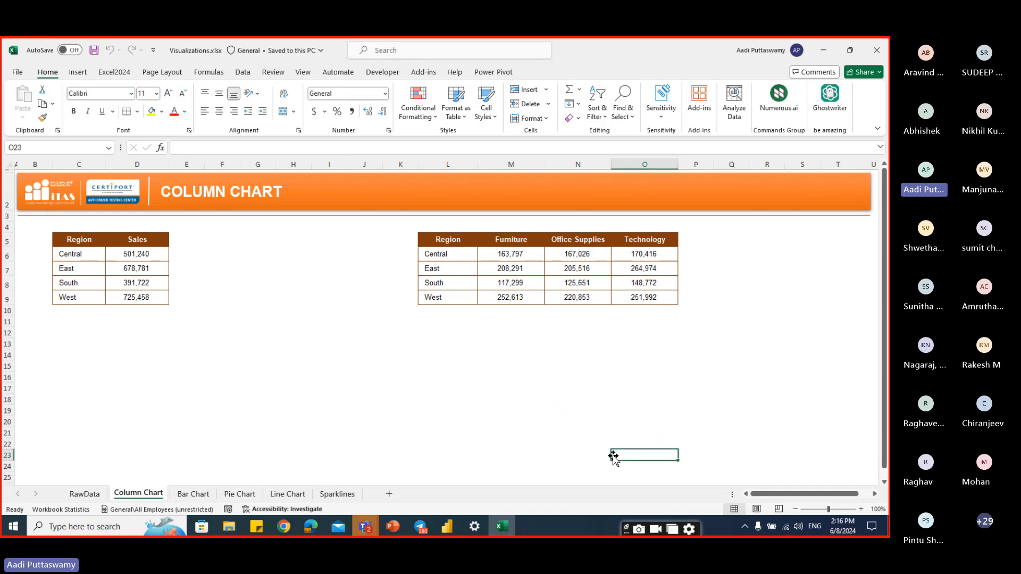
- Examine the Region and Sales table on the Column Chart sheet, highlighting the whole table and individual region and sales cells
drag(79, 239, 143, 296)
click(292, 365)
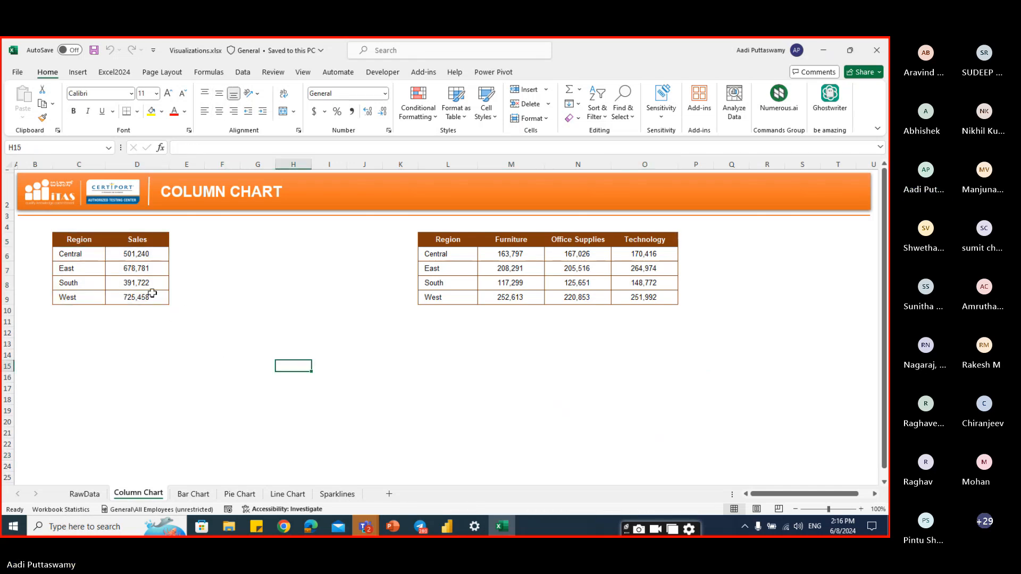
click(134, 271)
click(85, 254)
click(133, 268)
click(136, 282)
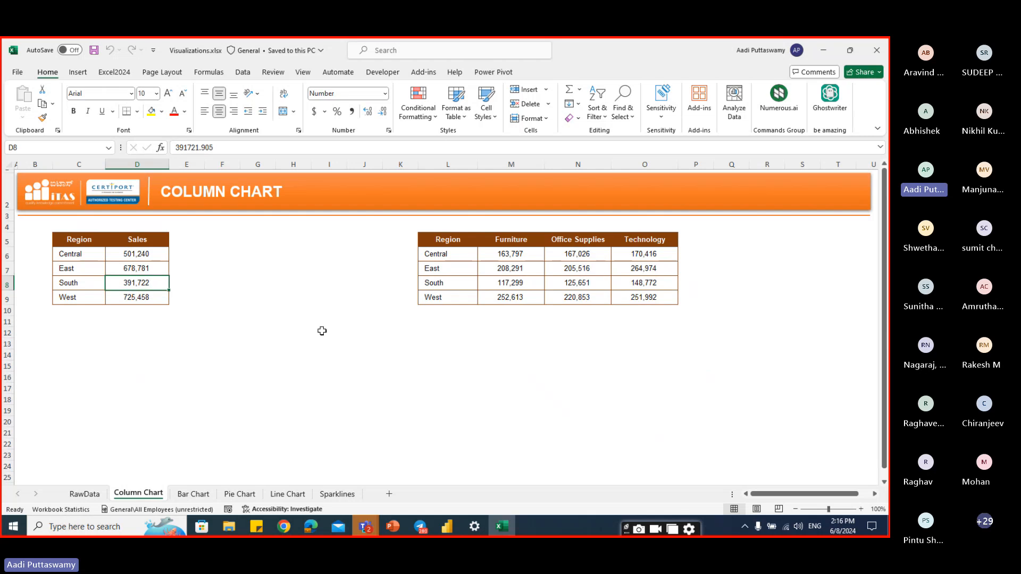
click(354, 377)
- Insert a Clustered Column chart from the Region and Sales table and place it directly below that table
drag(77, 238, 145, 293)
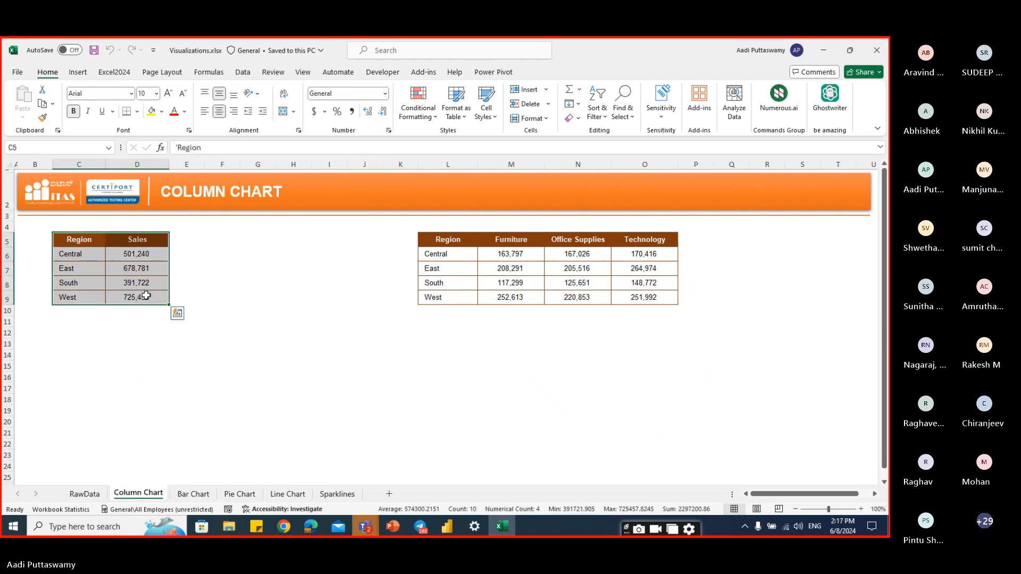
click(78, 73)
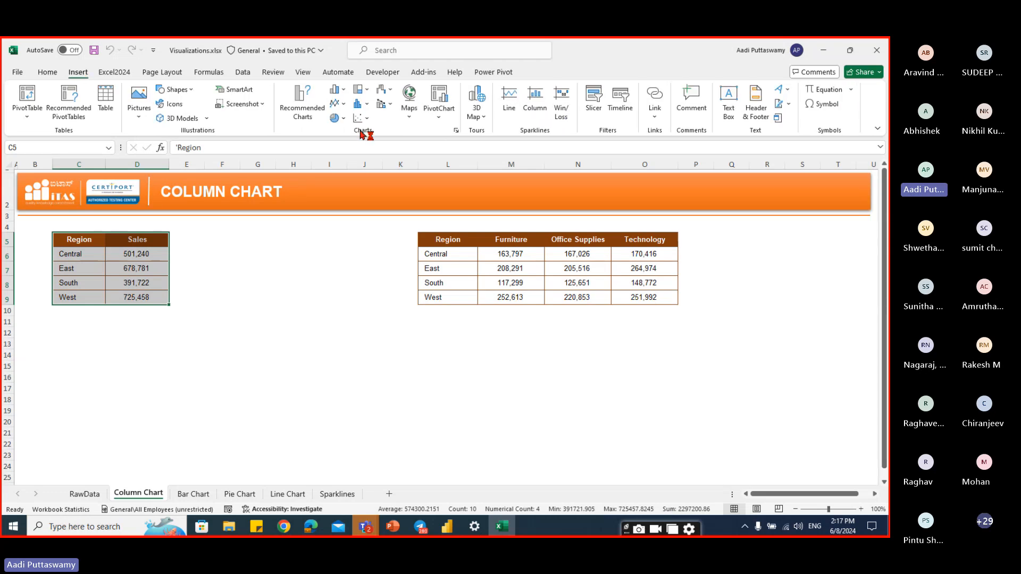
click(455, 131)
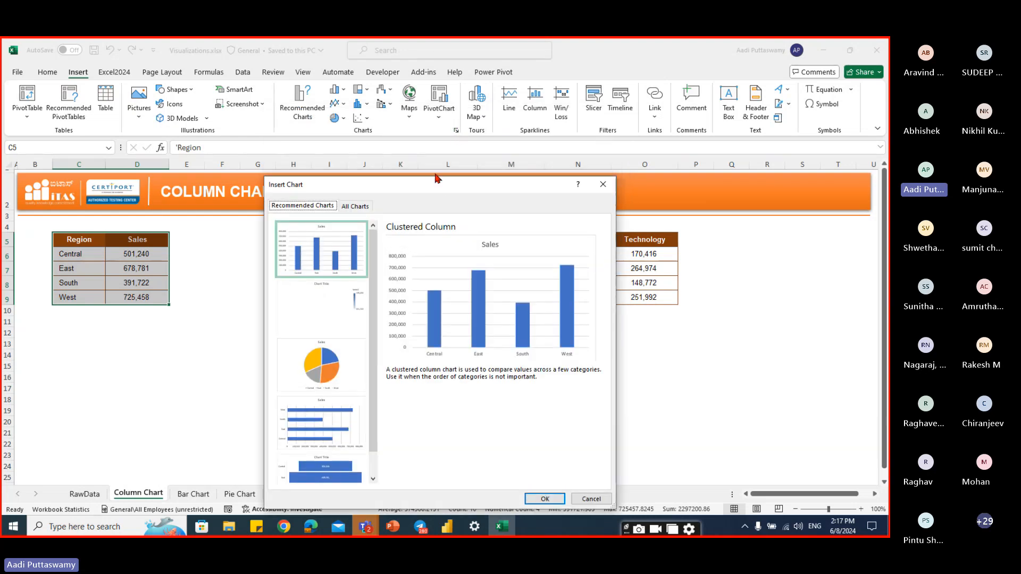
drag(435, 177, 404, 128)
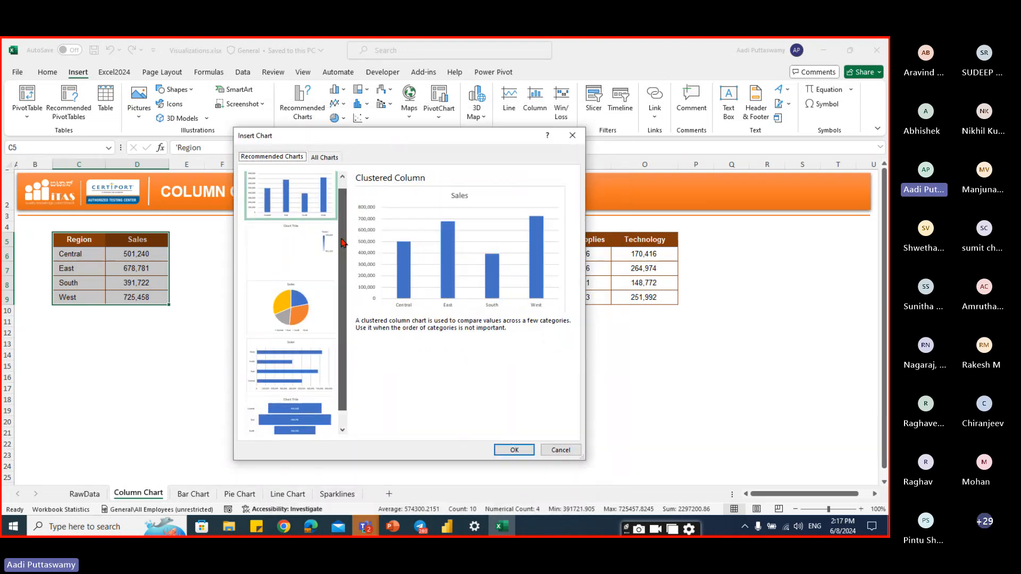
click(324, 157)
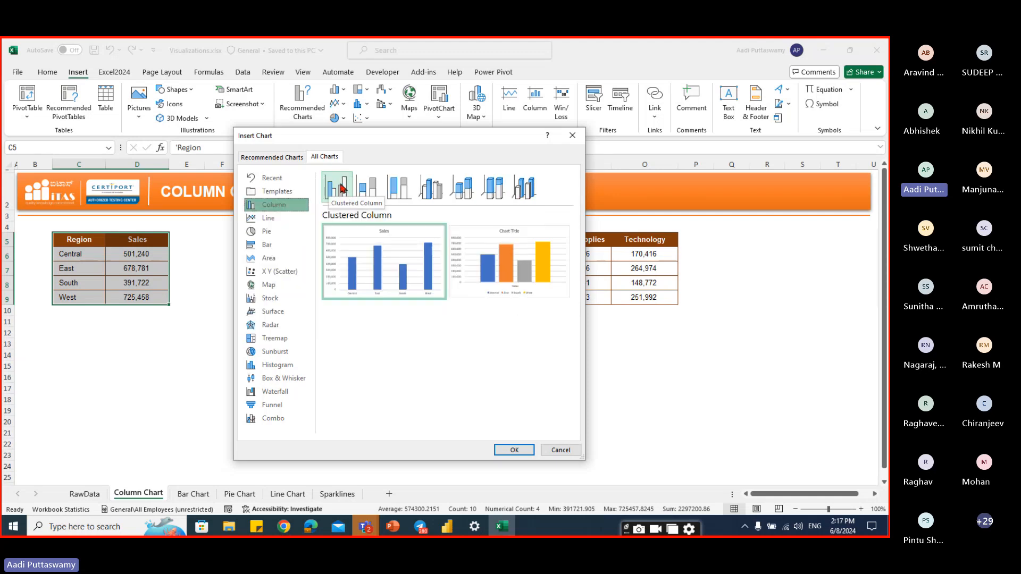
click(513, 450)
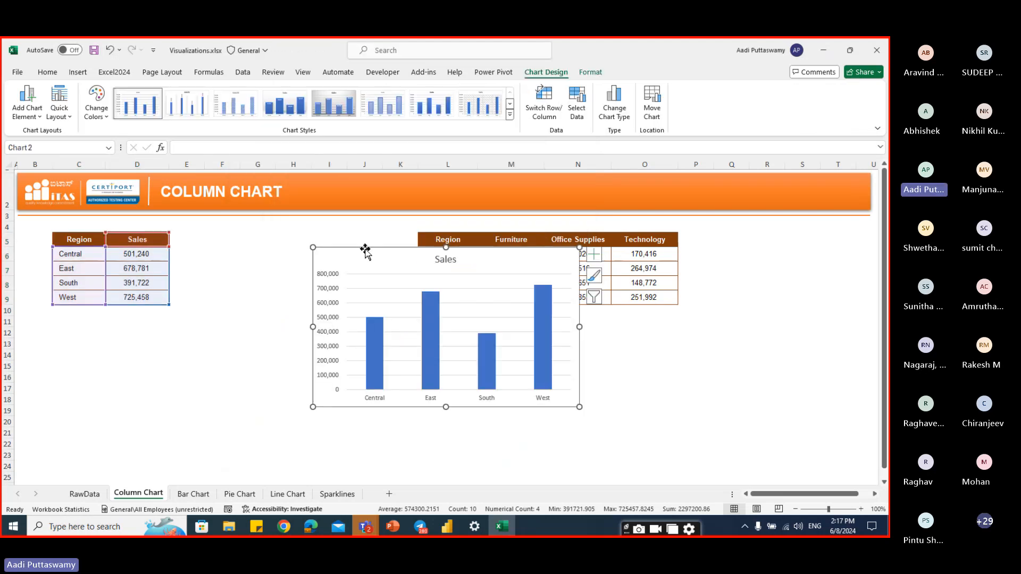
drag(365, 251, 91, 328)
click(128, 468)
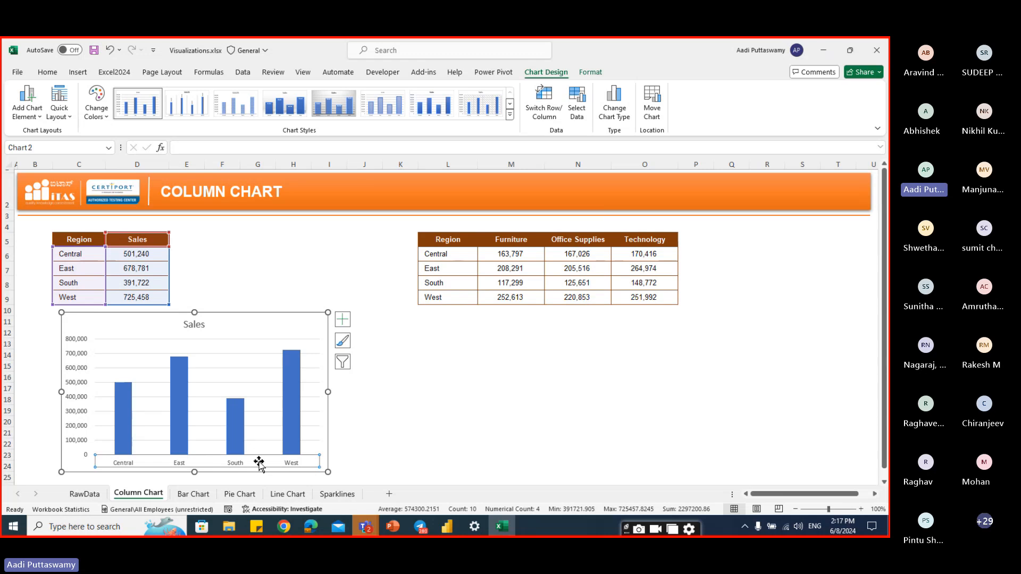
click(639, 399)
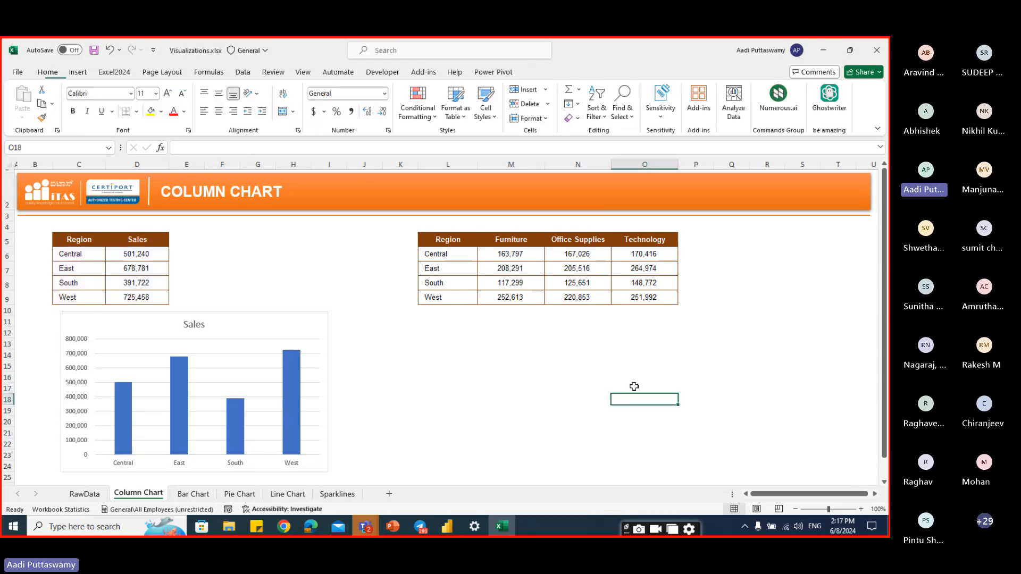
- Compare the single Sales column with the Furniture, Office Supplies and Technology columns by highlighting each range
drag(140, 239, 143, 300)
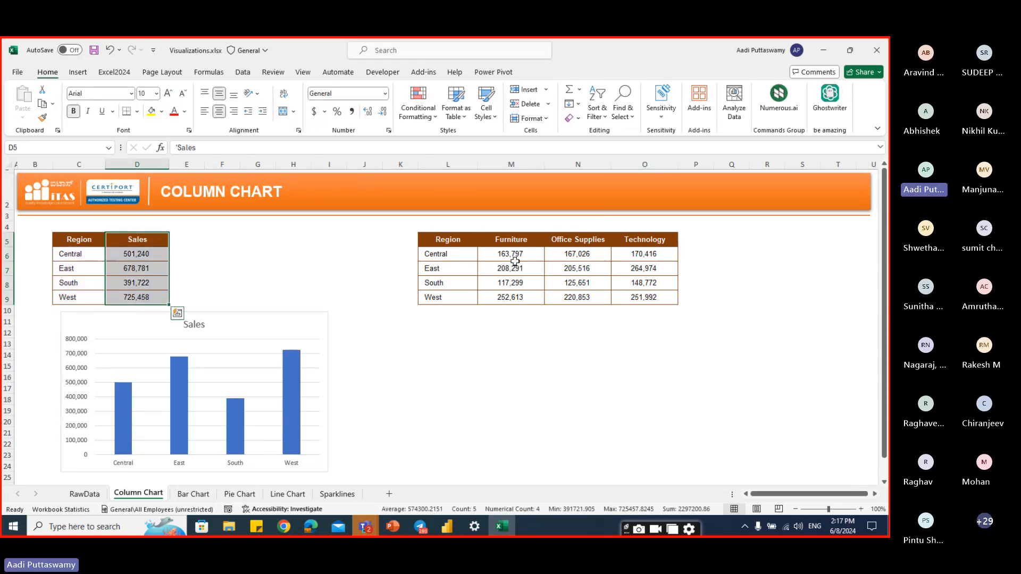
drag(511, 240, 643, 298)
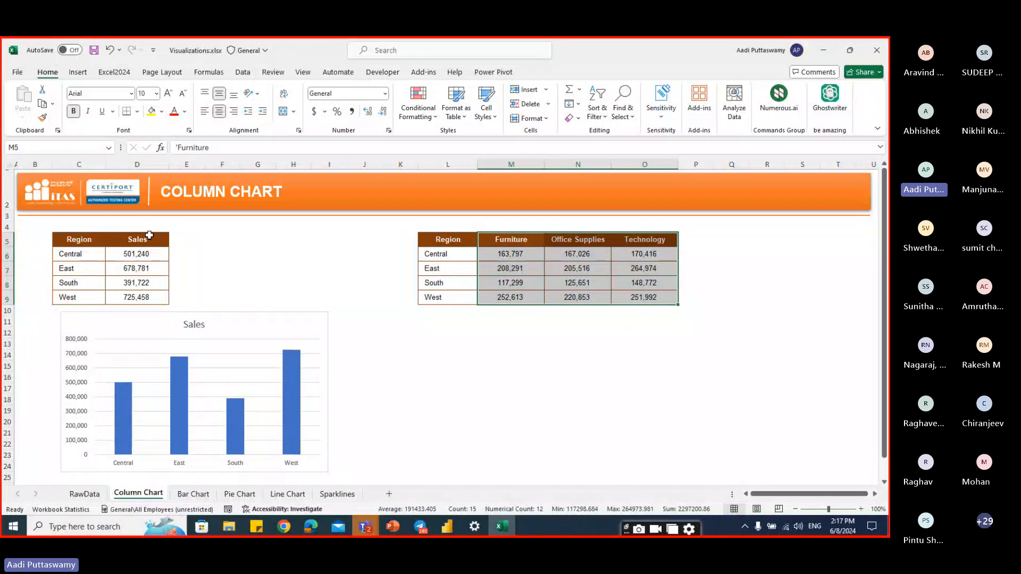
drag(137, 239, 137, 297)
drag(524, 241, 641, 297)
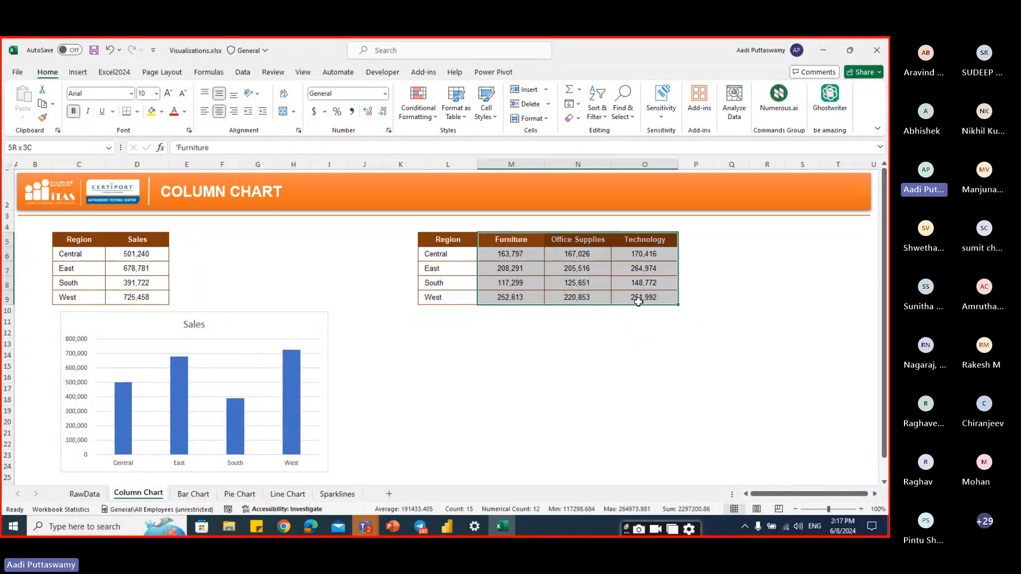
click(450, 362)
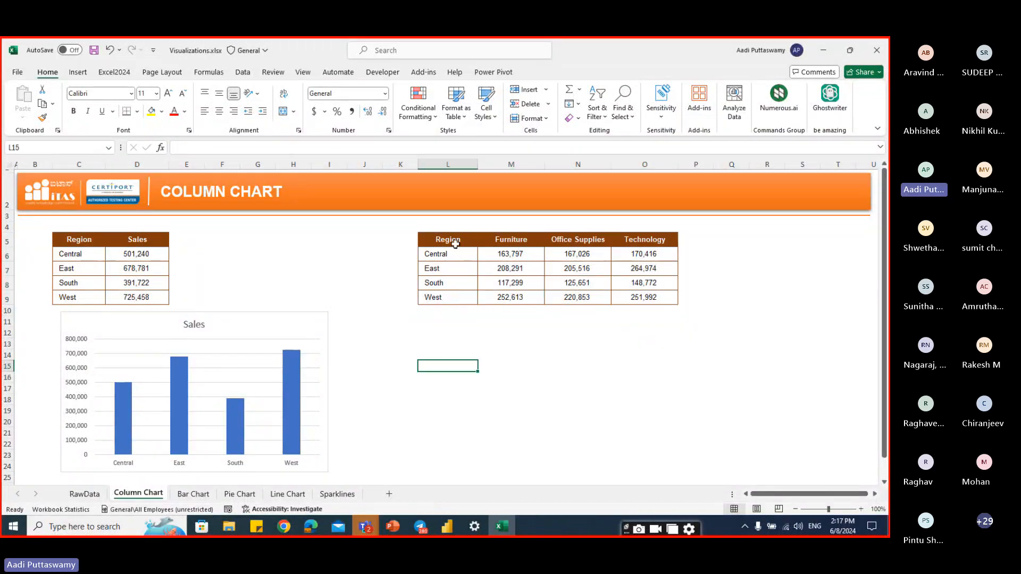
- Insert a 2-D clustered column chart from the region-by-category table and place it directly below that table
drag(452, 239, 631, 297)
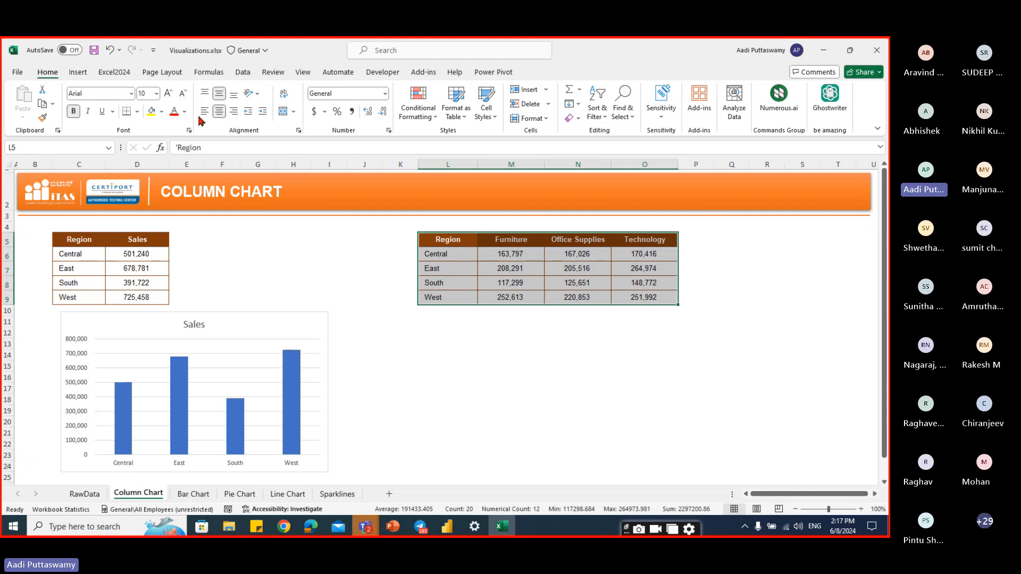
click(79, 72)
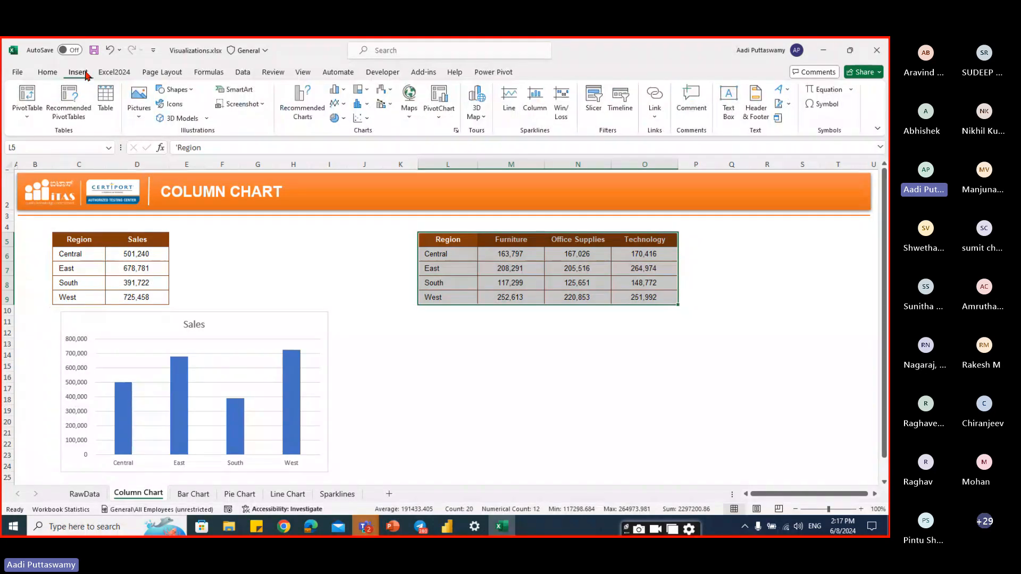
click(344, 90)
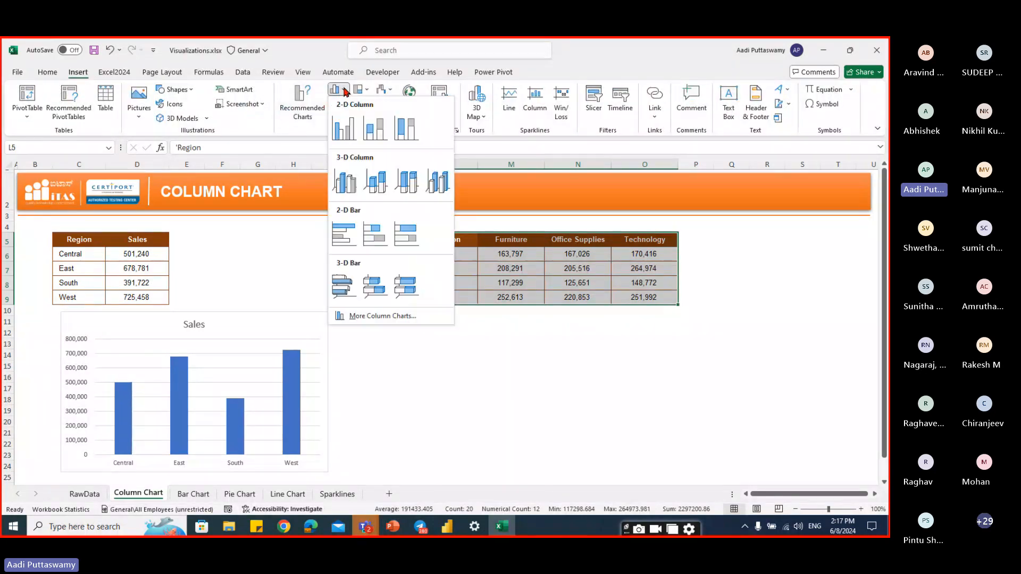
click(343, 123)
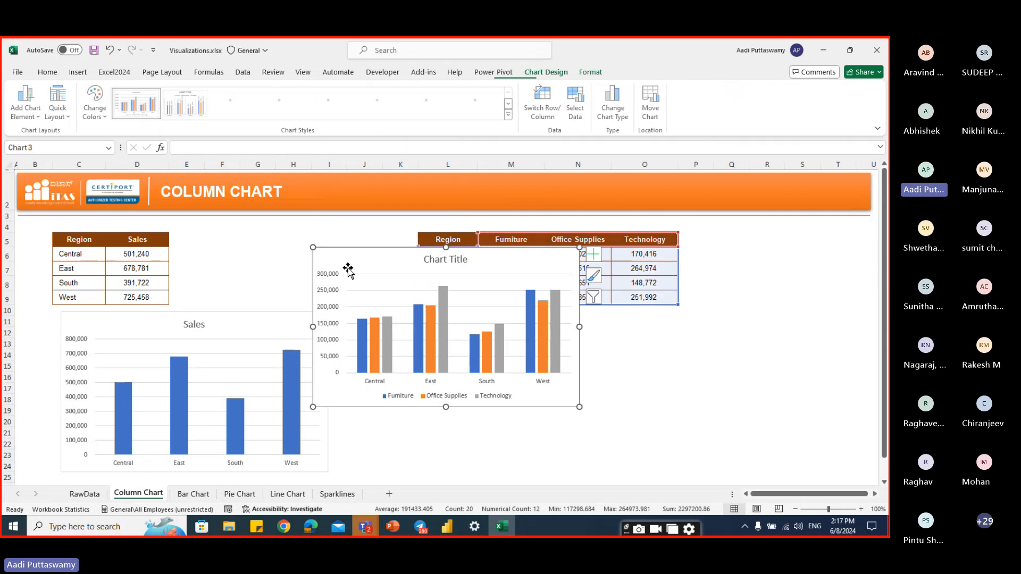
drag(349, 250, 455, 320)
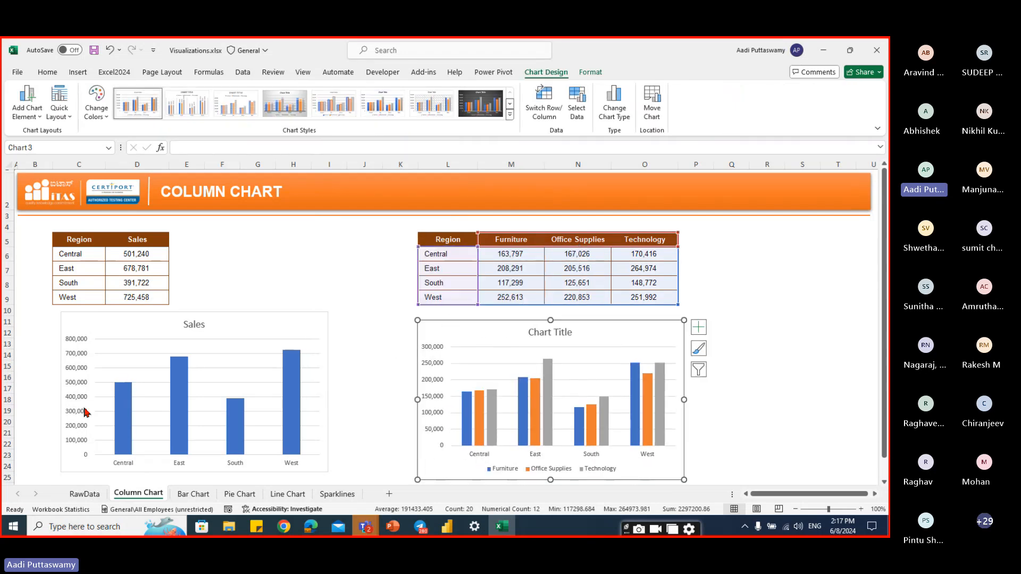
- Compare the Central region's total sales with its Furniture, Office Supplies and Technology values in the tables and charts
click(122, 413)
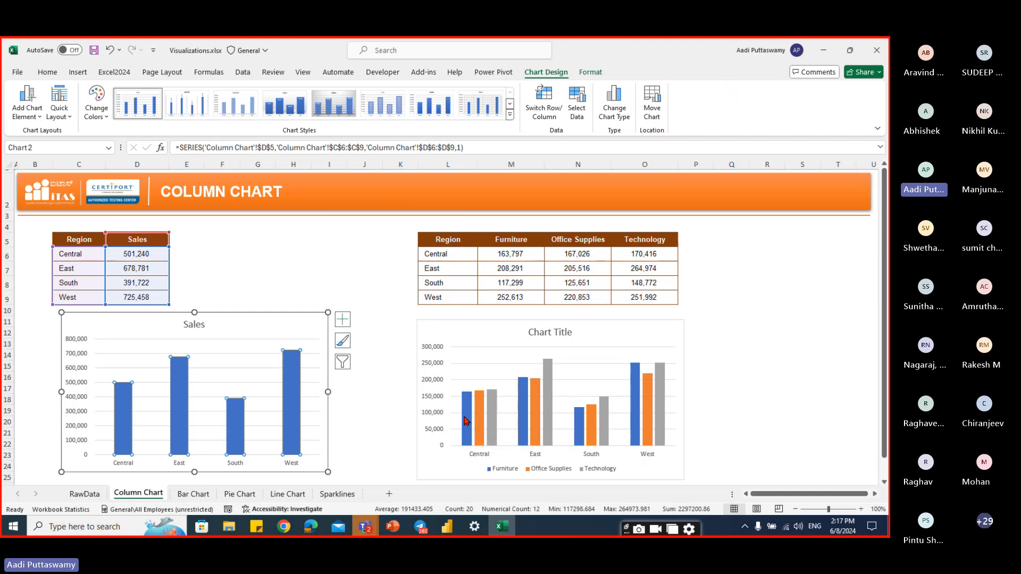
click(155, 259)
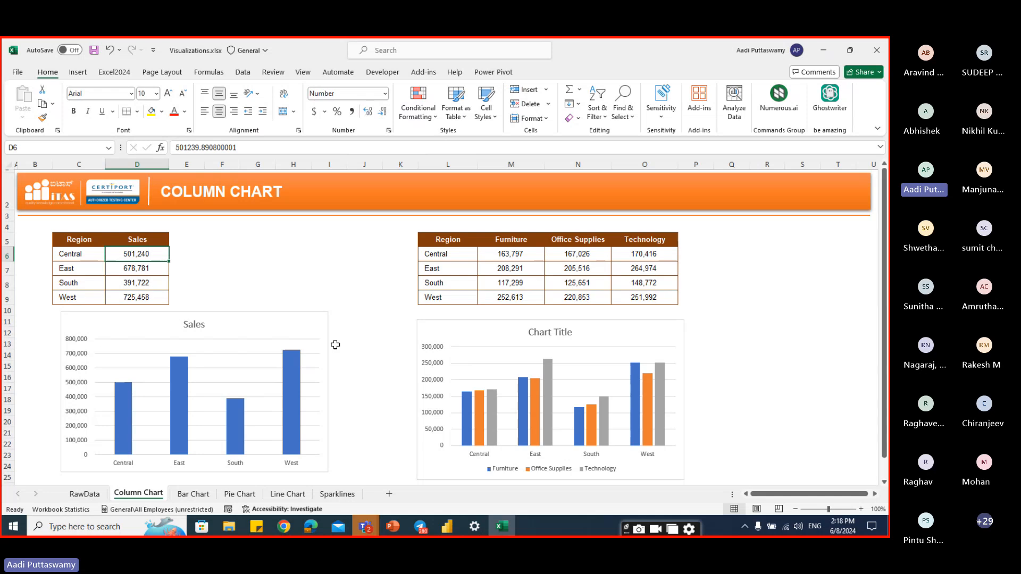
drag(500, 256, 644, 259)
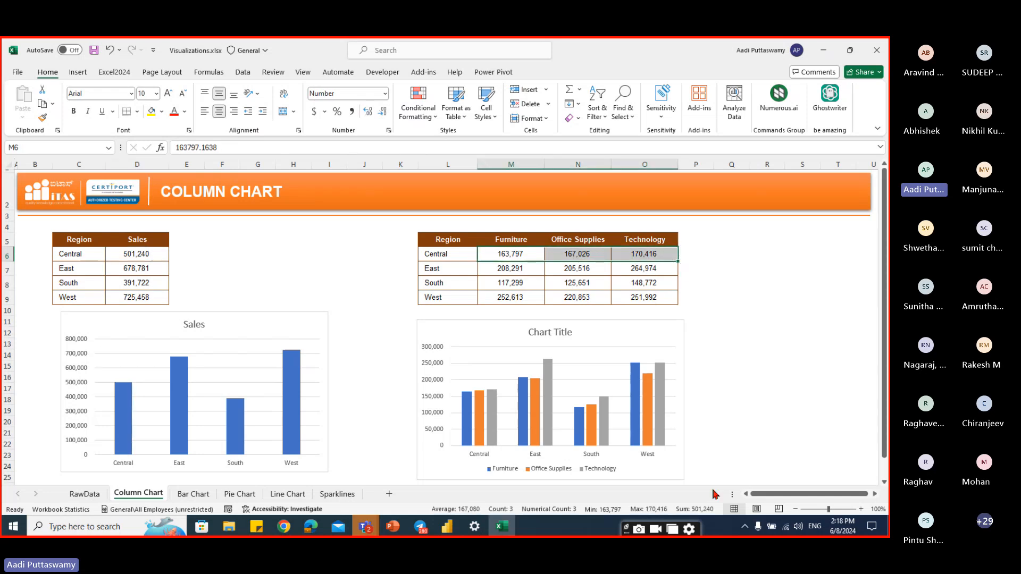
click(122, 255)
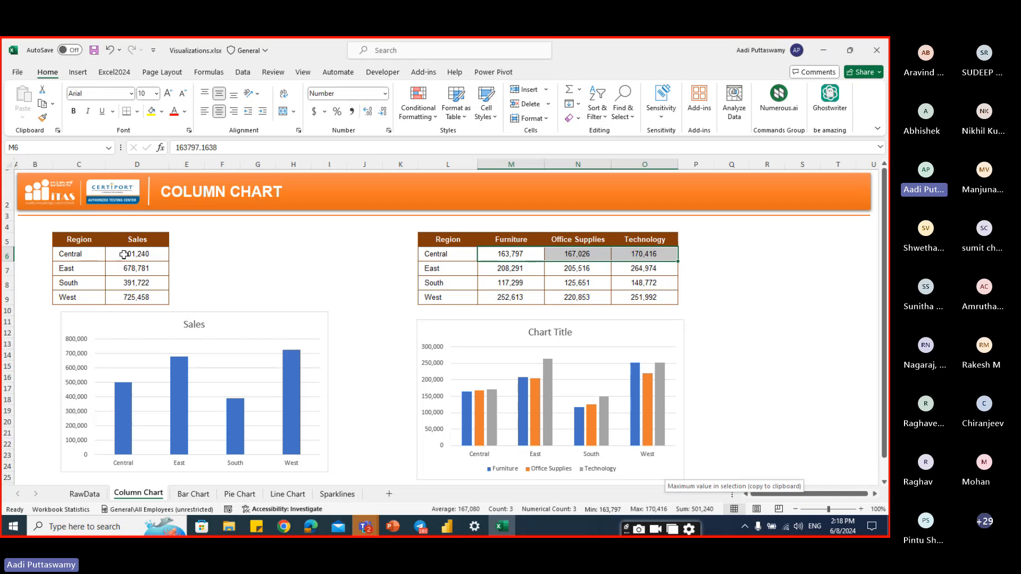
drag(518, 241, 643, 313)
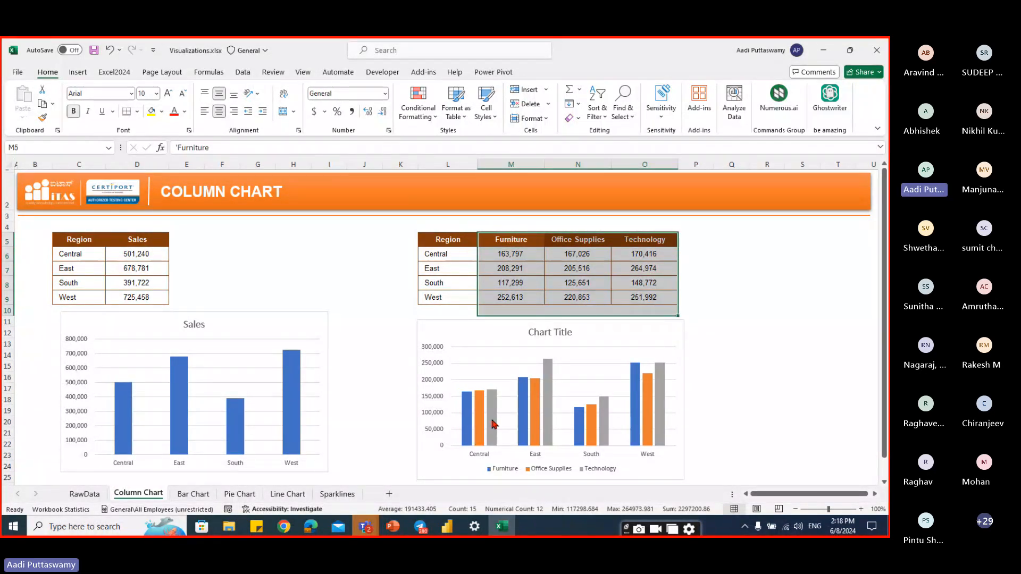
click(779, 285)
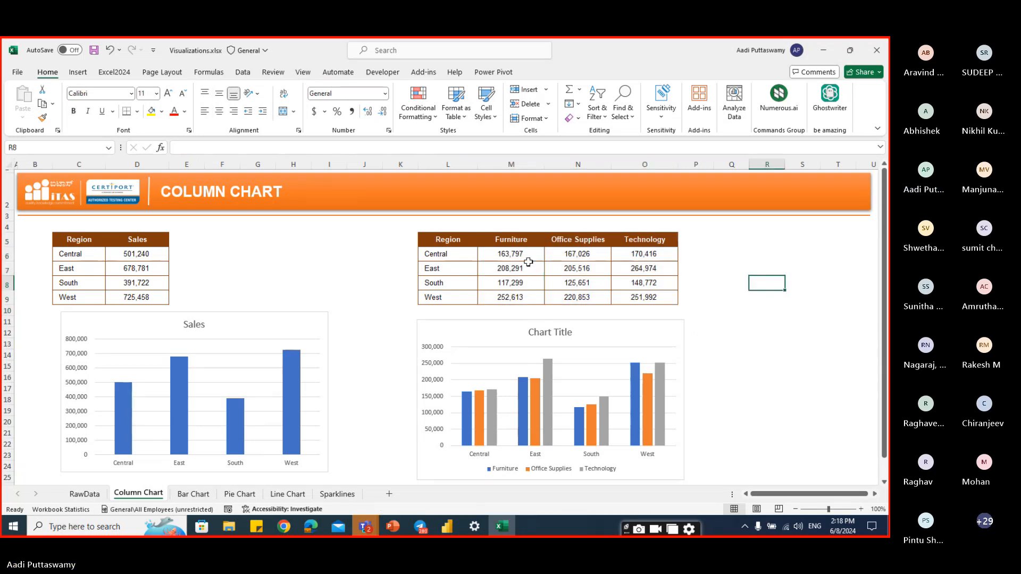
drag(503, 253, 664, 254)
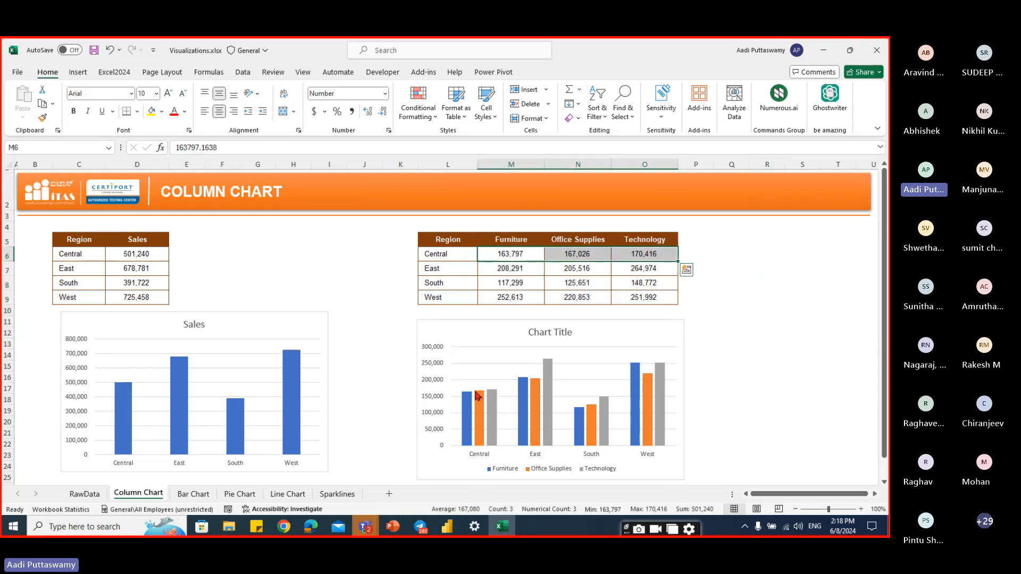
- Insert a 2-D stacked column chart from the full region-by-category table, including the Region, Furniture, Office Supplies and Technology headers
drag(450, 239, 651, 301)
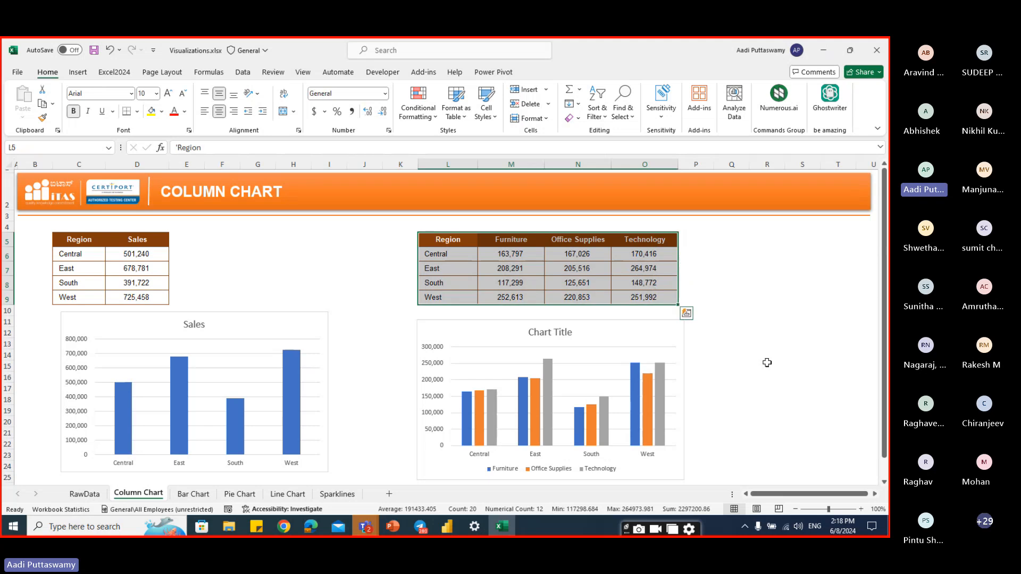
click(78, 72)
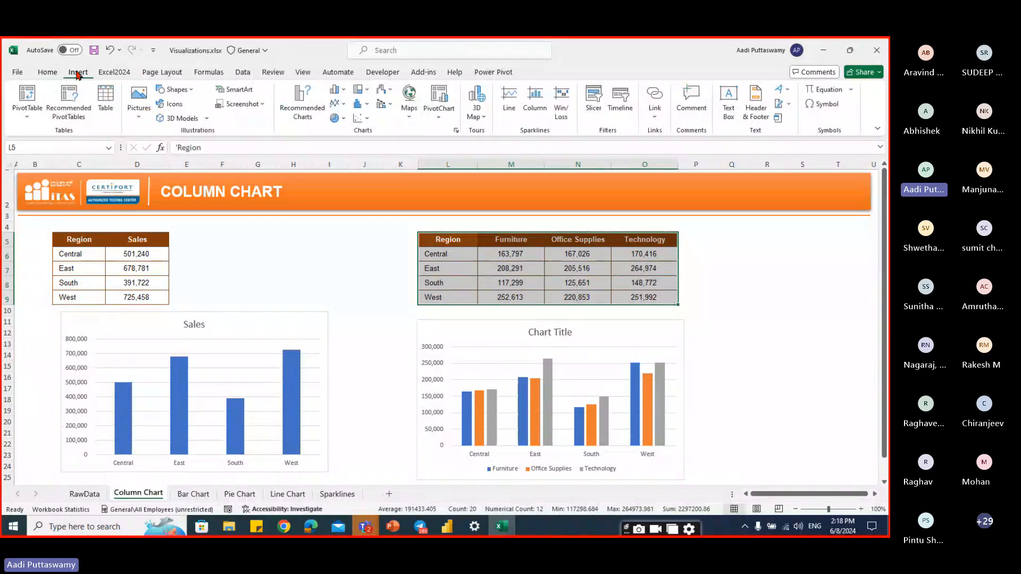
click(344, 90)
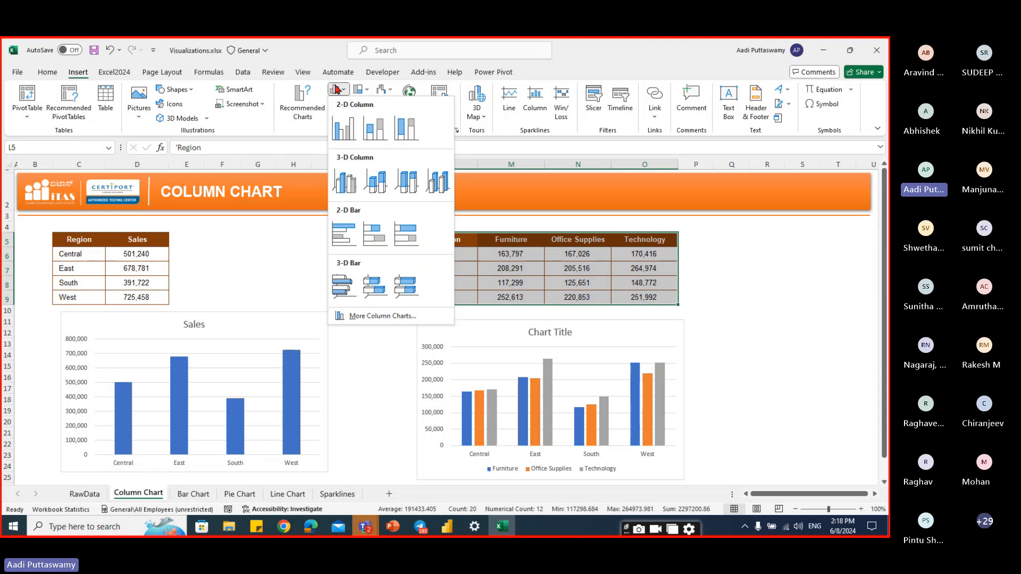
click(376, 132)
click(874, 494)
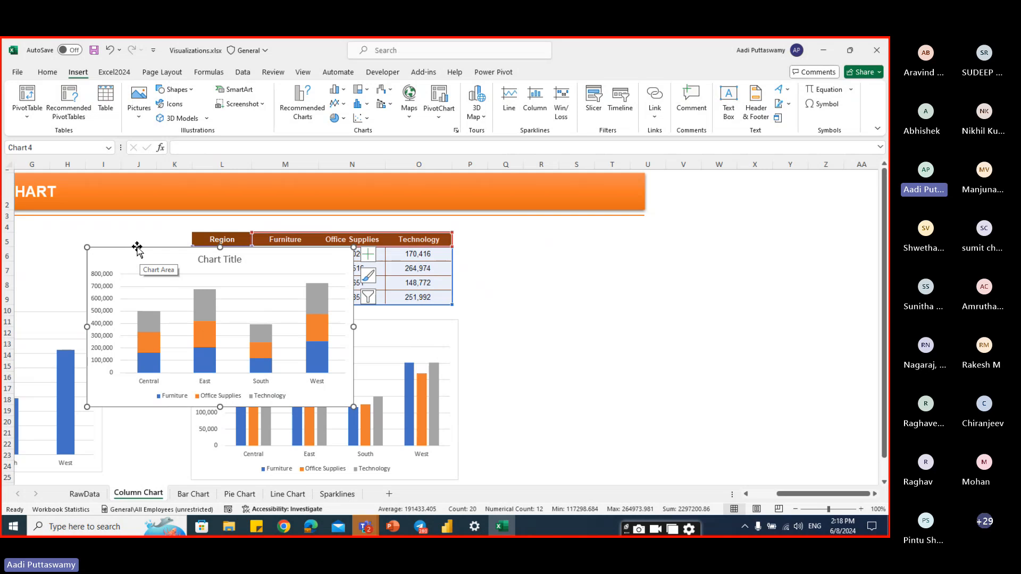
- Place the stacked column chart directly beside the clustered column chart of the categories and widen it
drag(137, 247, 517, 319)
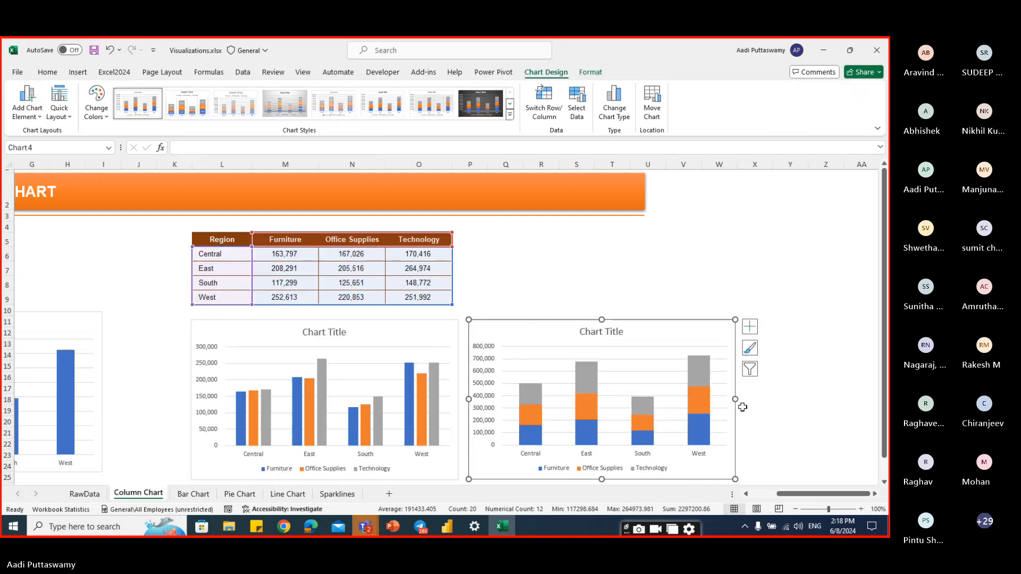
drag(735, 399, 813, 400)
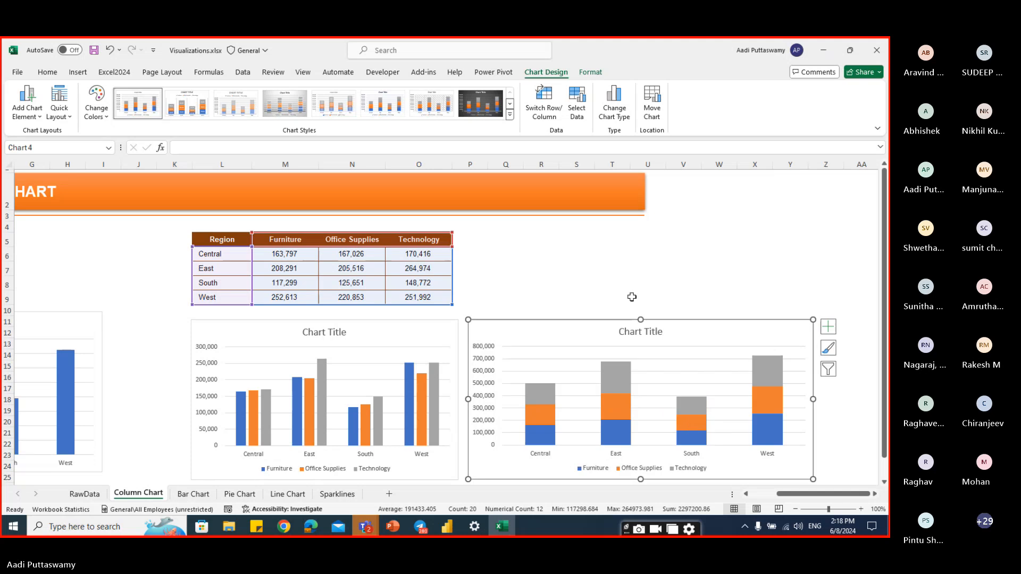
click(690, 278)
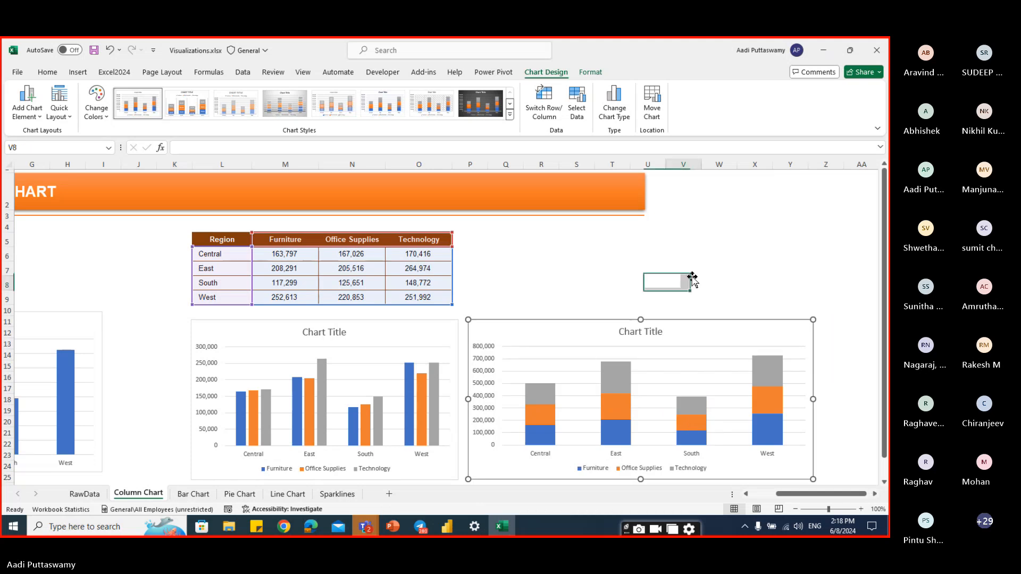
- Compare the clustered and stacked column charts with the Furniture, Office Supplies and Technology values they share
click(367, 343)
click(512, 391)
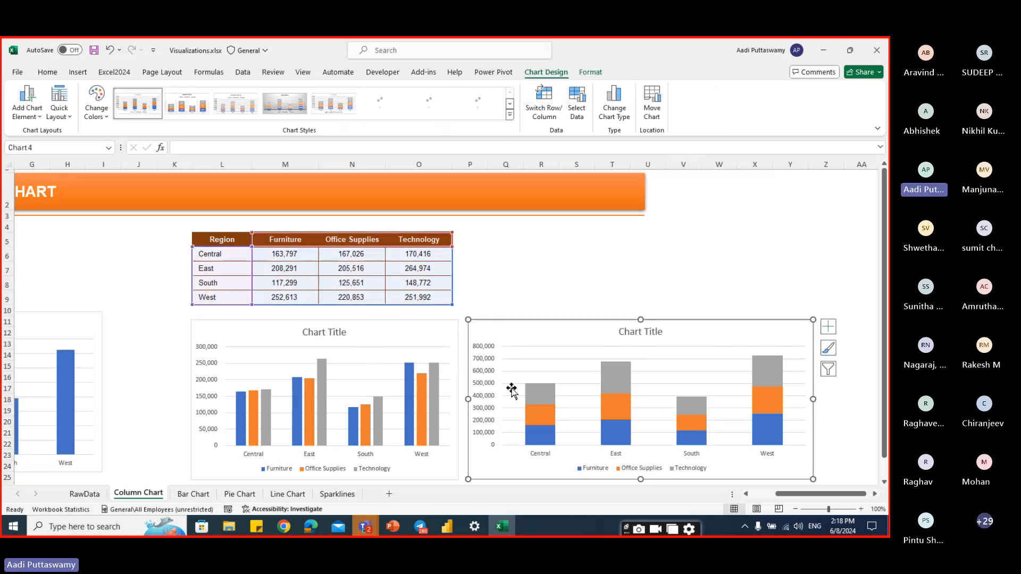
drag(284, 238, 419, 304)
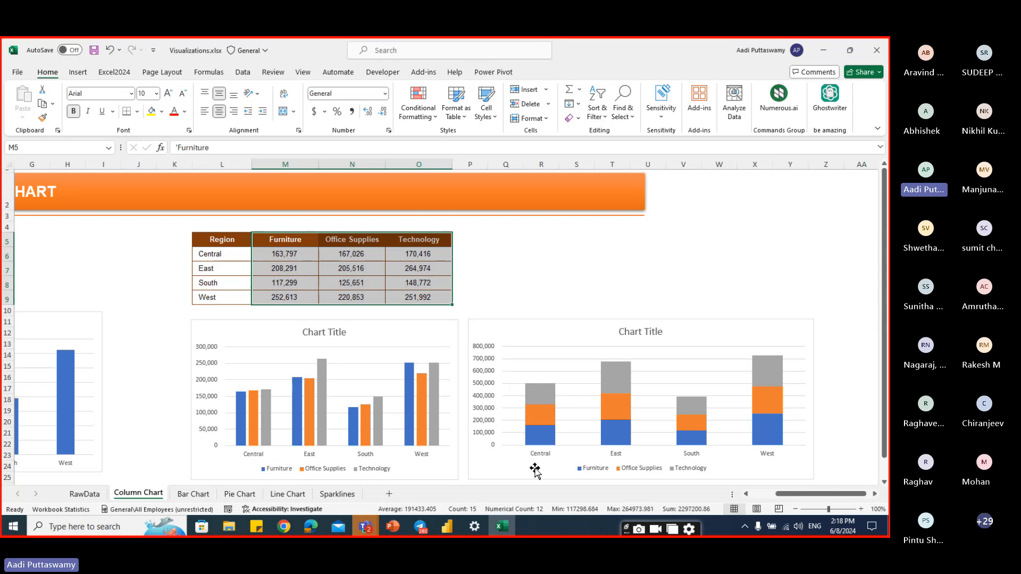
click(383, 326)
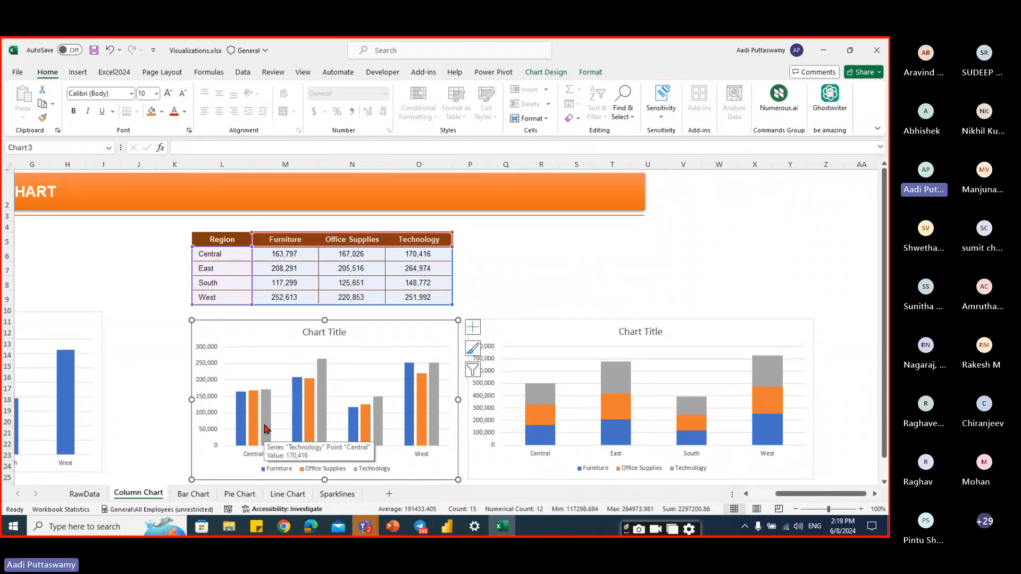
- Go to the Bar Chart sheet and highlight the sub-category names in the Sub-Category and Sales table
click(193, 494)
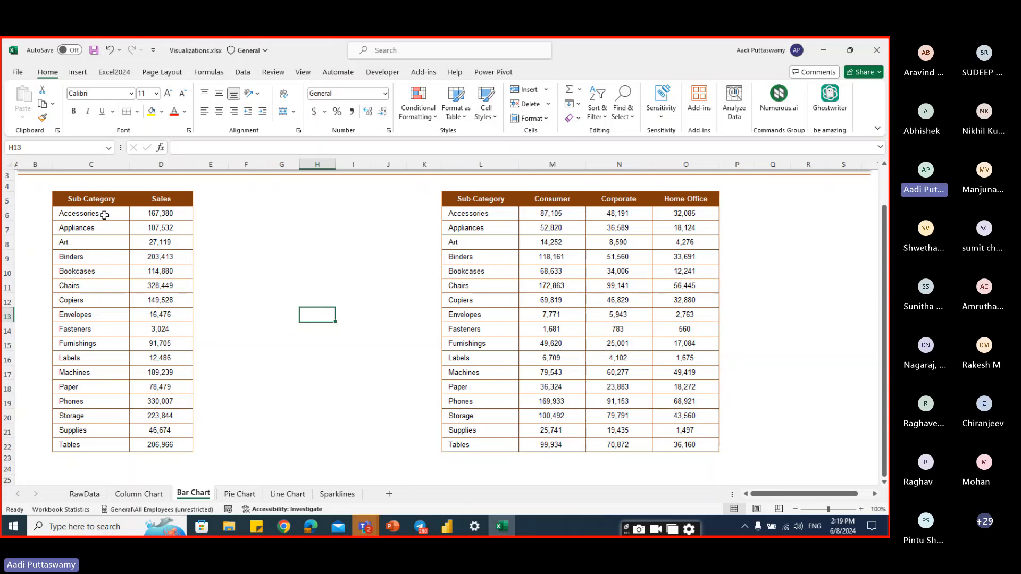
drag(105, 215, 105, 451)
click(298, 385)
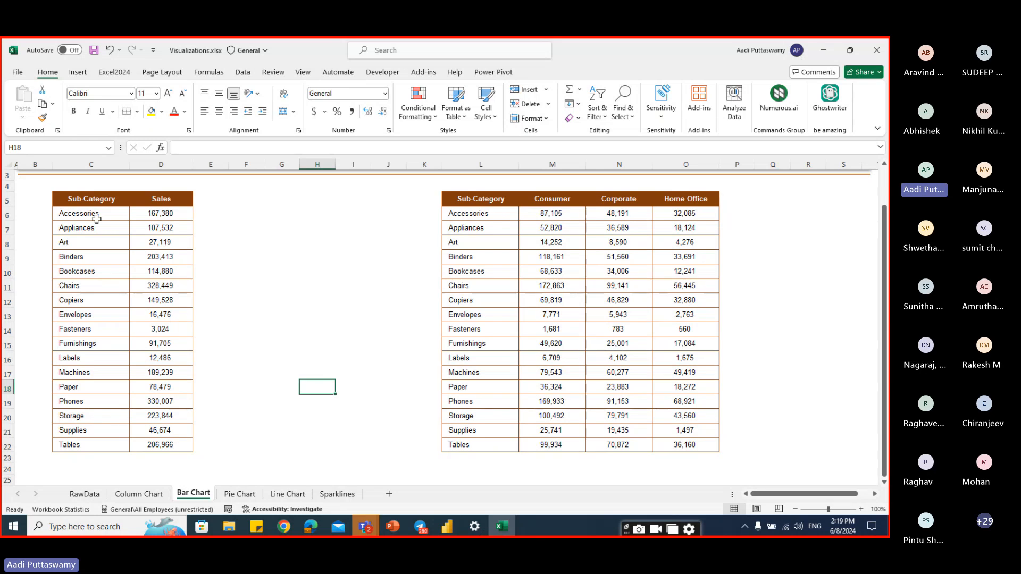
drag(96, 215, 94, 444)
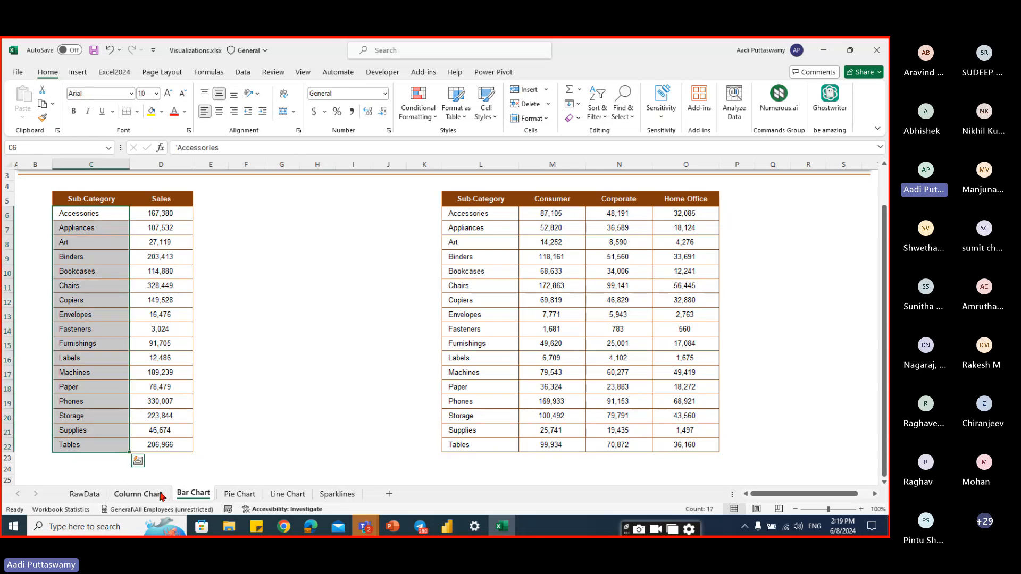
click(304, 297)
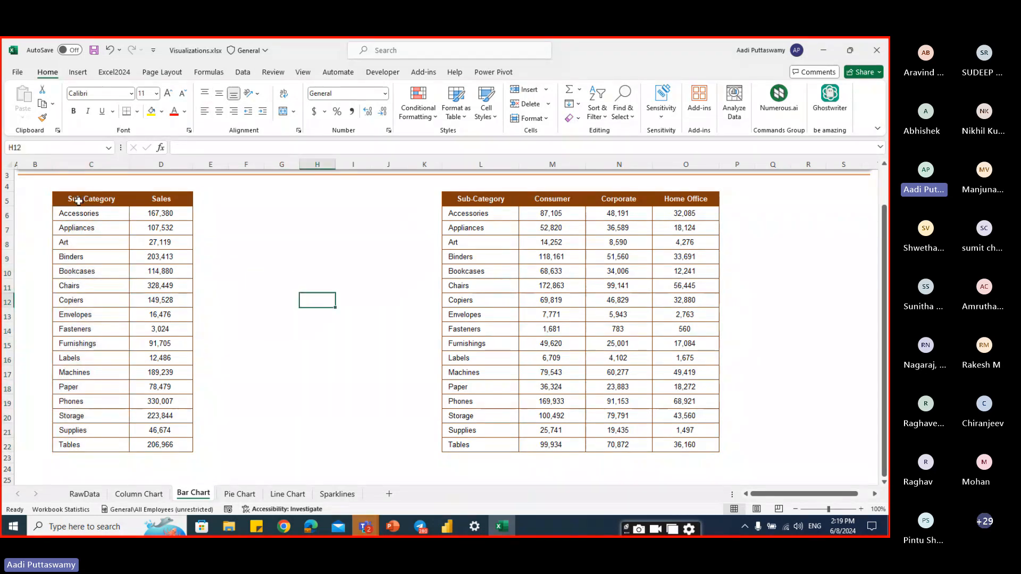
- Try a 2-D clustered column chart of the Sub-Category and Sales table, placed just beside the table
drag(79, 201, 173, 446)
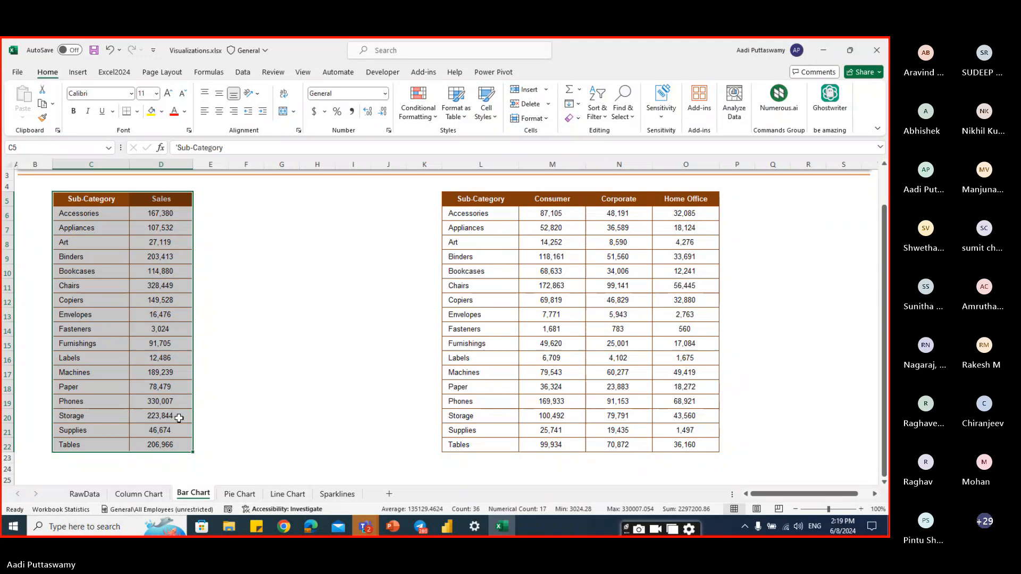
click(78, 72)
click(340, 90)
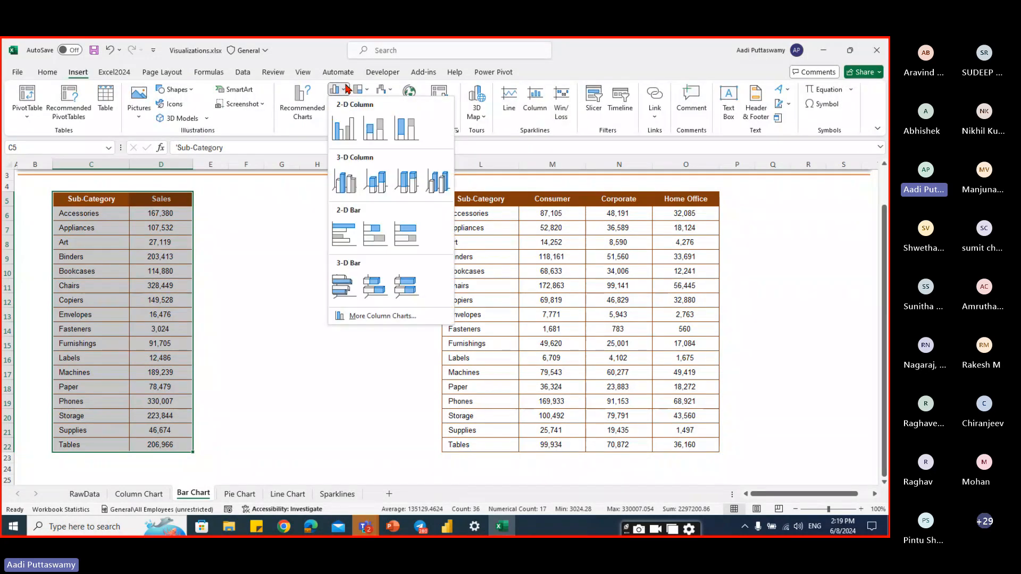
click(343, 130)
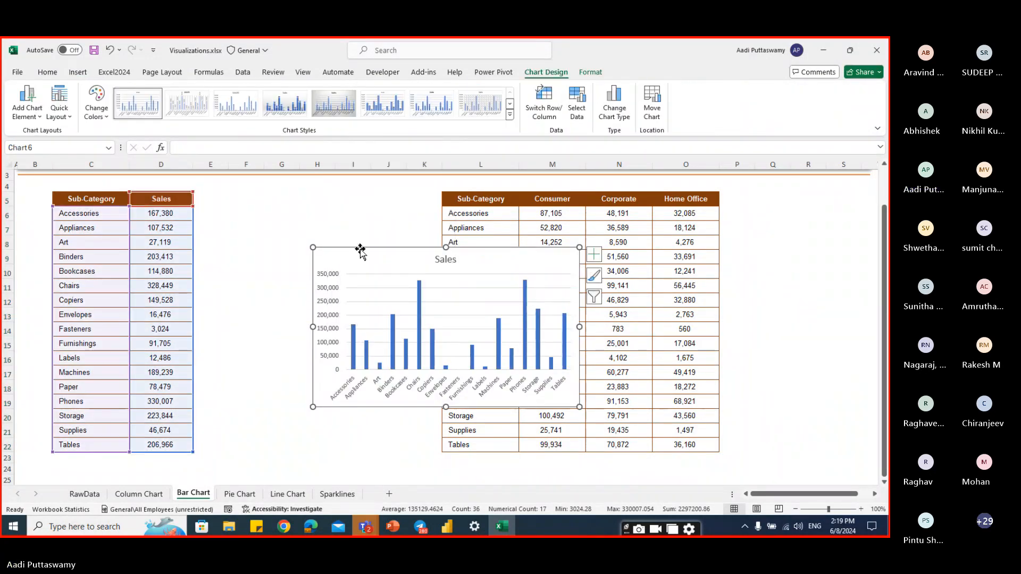
drag(359, 250, 239, 222)
- Check the column chart's category axis and bars, and delete the chart
click(228, 359)
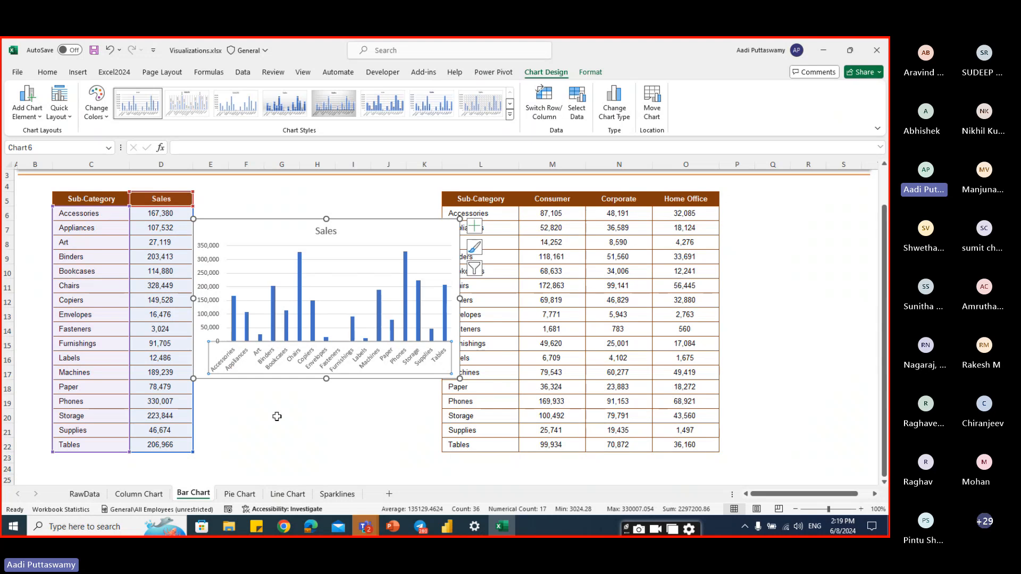
click(301, 277)
click(357, 218)
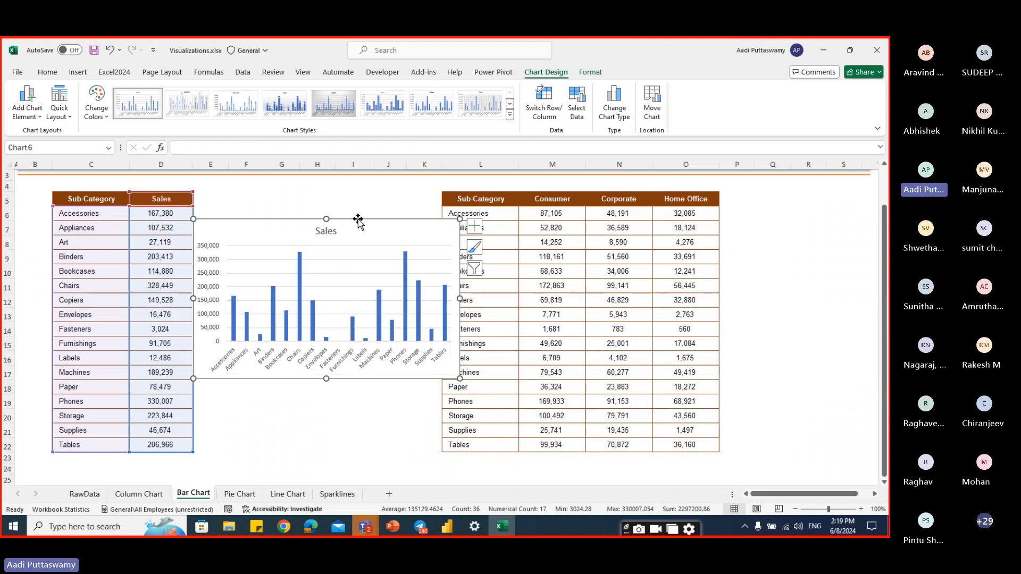
key(Delete)
click(353, 213)
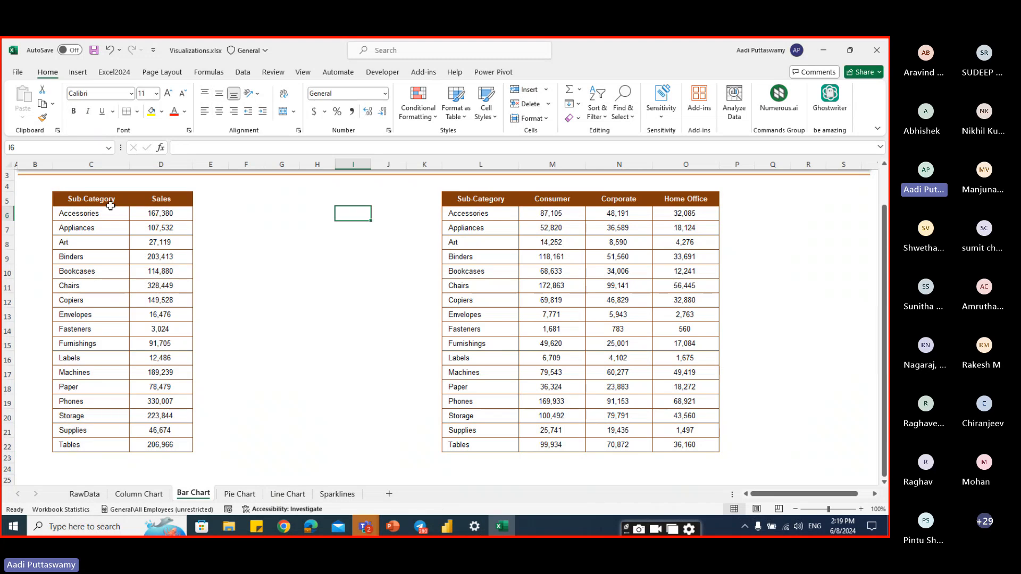
- Insert a 2-D clustered bar chart from the Sub-Category and Sales table, beside the table and stretched down to its last row
drag(91, 198, 109, 216)
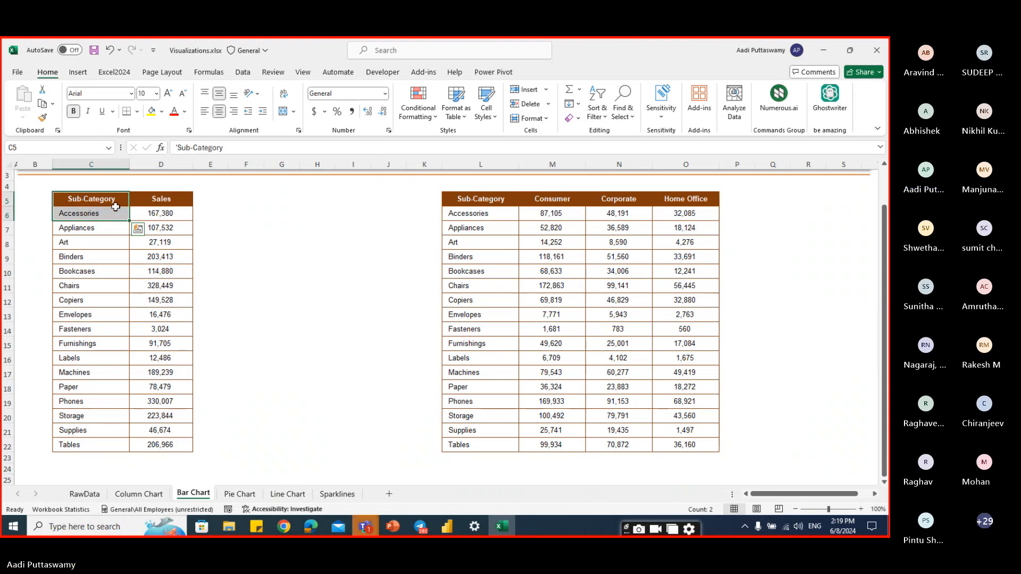
drag(116, 204, 178, 444)
click(79, 73)
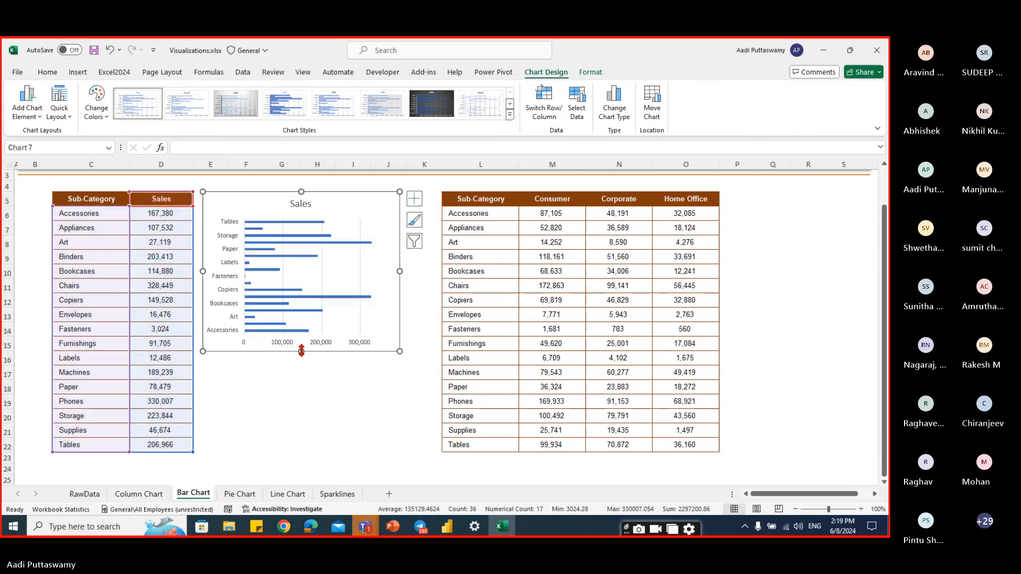
drag(301, 351, 305, 452)
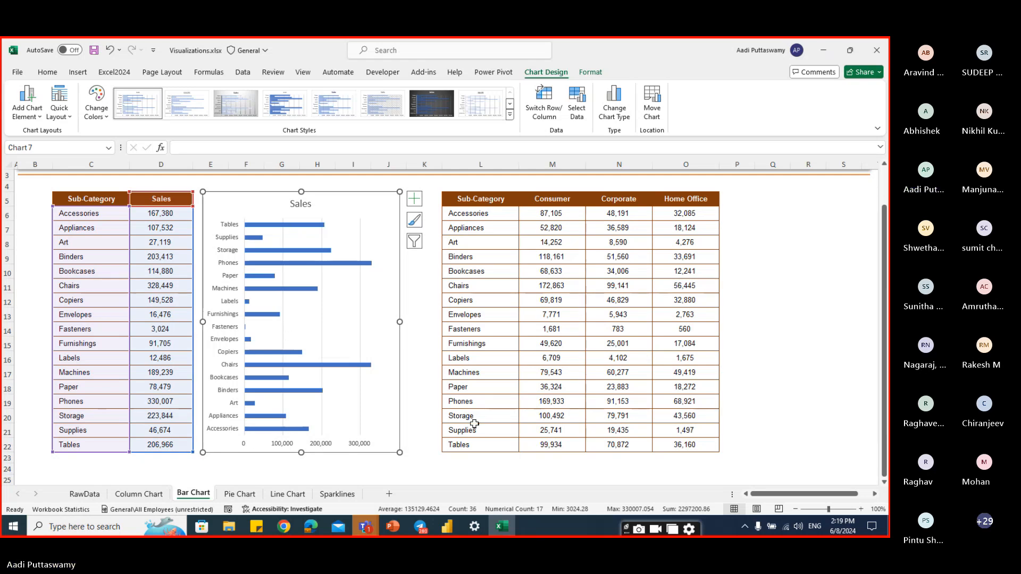
click(506, 306)
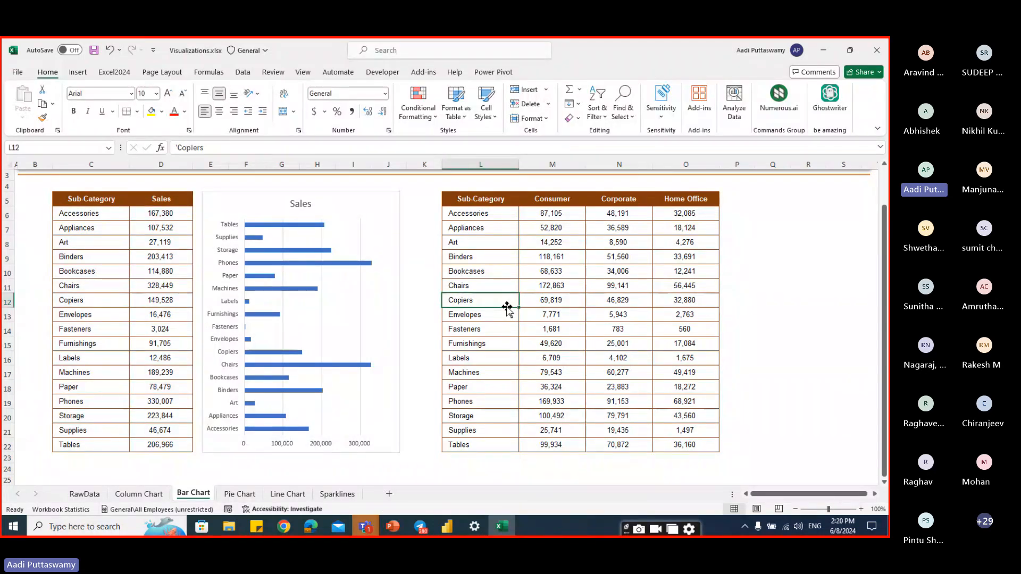
- Compare the sub-category list and its bar chart with the region table on the Column Chart sheet, highlighting its product category columns
click(99, 215)
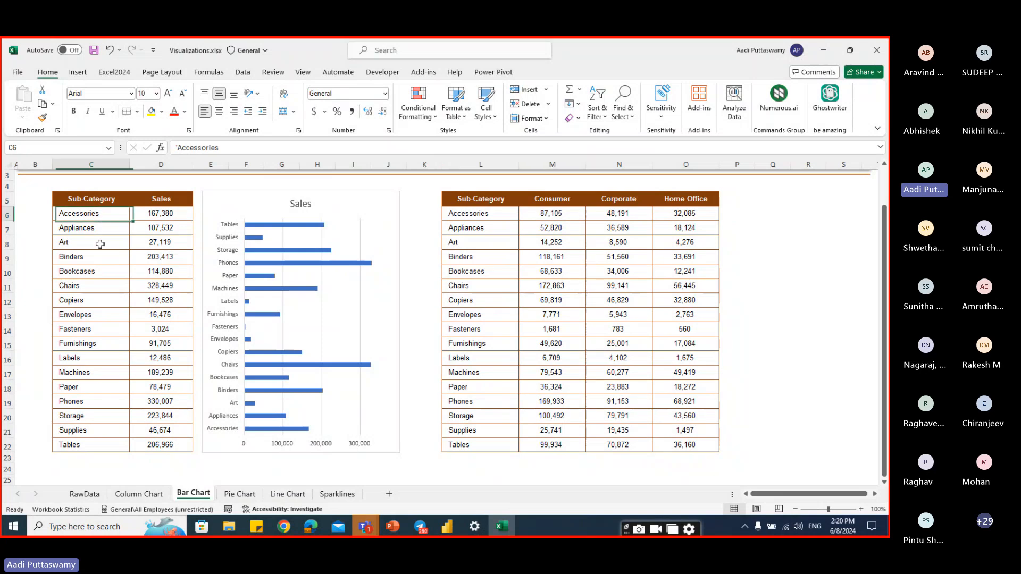
drag(100, 244, 106, 441)
click(289, 199)
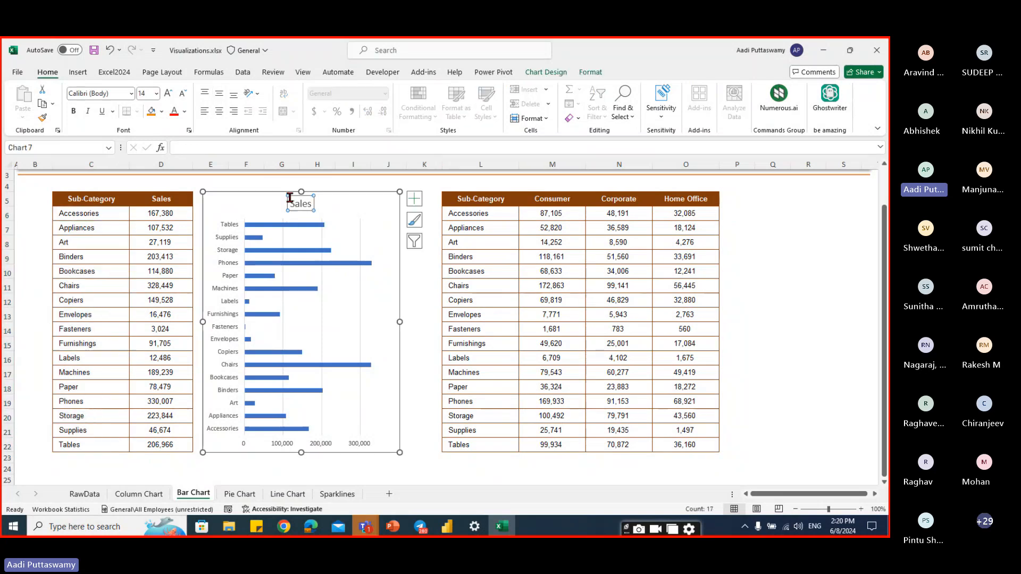
click(139, 494)
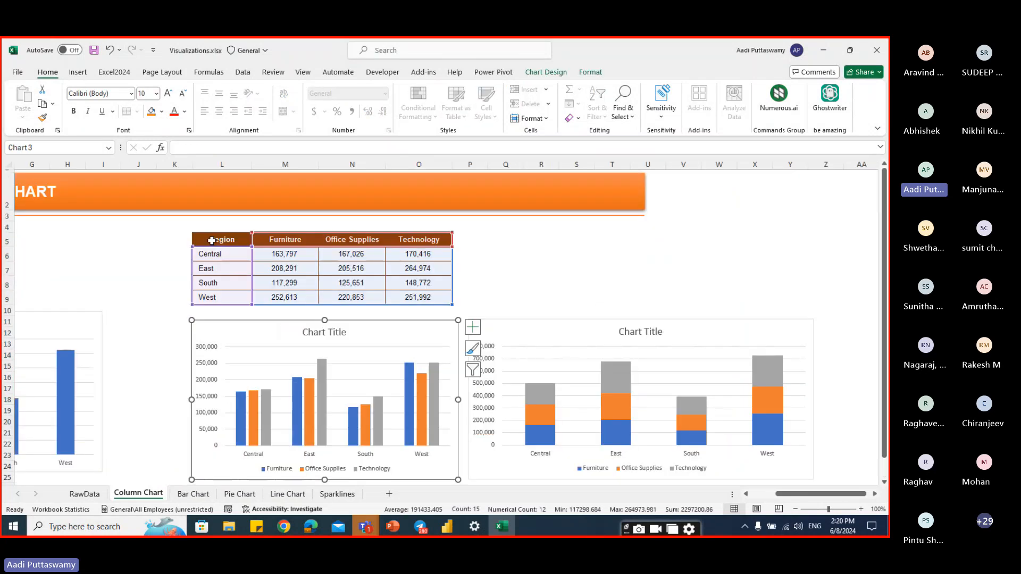
click(138, 240)
drag(285, 240, 427, 302)
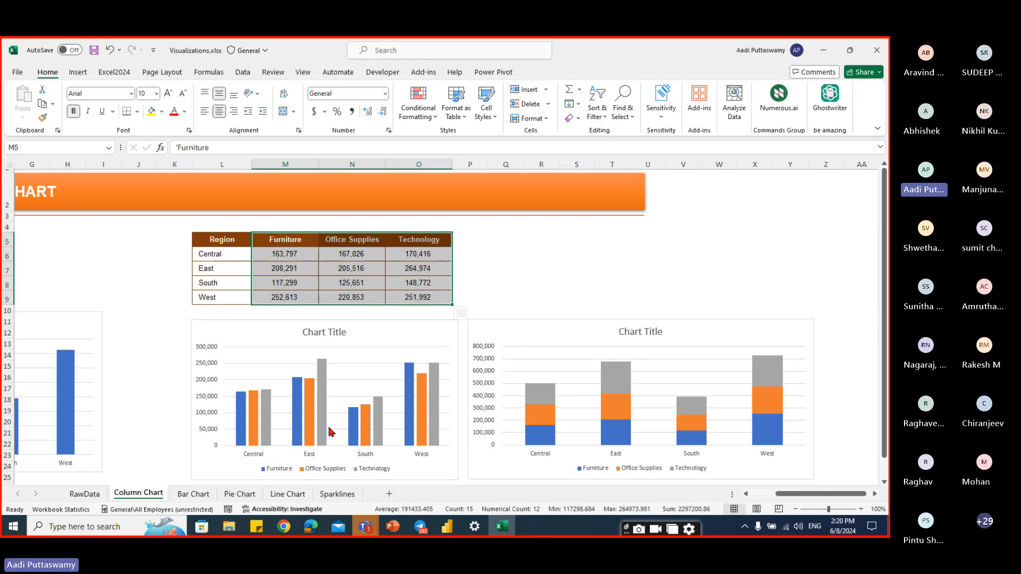
- On the Bar Chart sheet, insert a 2-D stacked bar chart from the Sub-Category table with Consumer, Corporate and Home Office columns
click(194, 494)
click(588, 266)
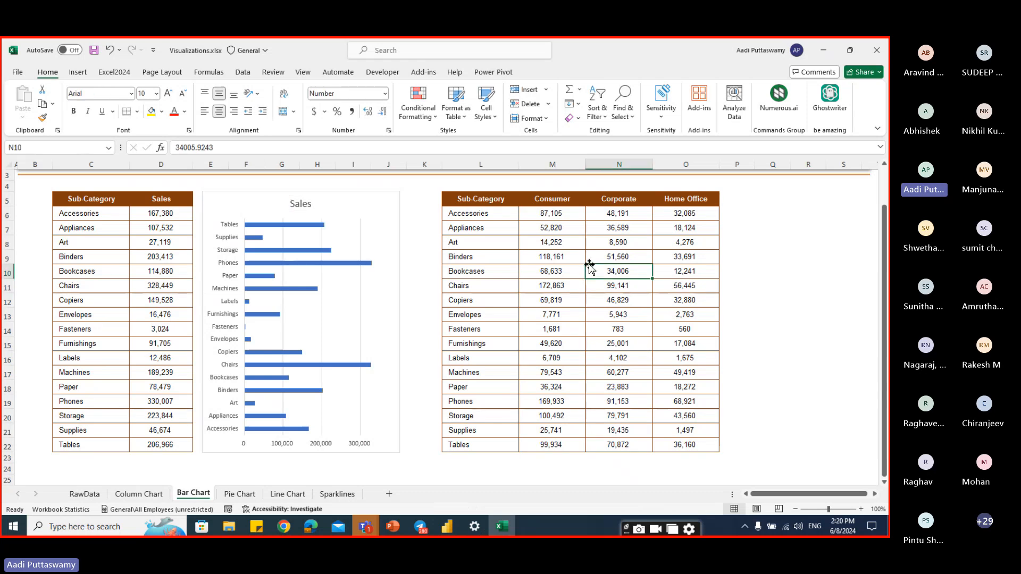
drag(553, 198, 689, 445)
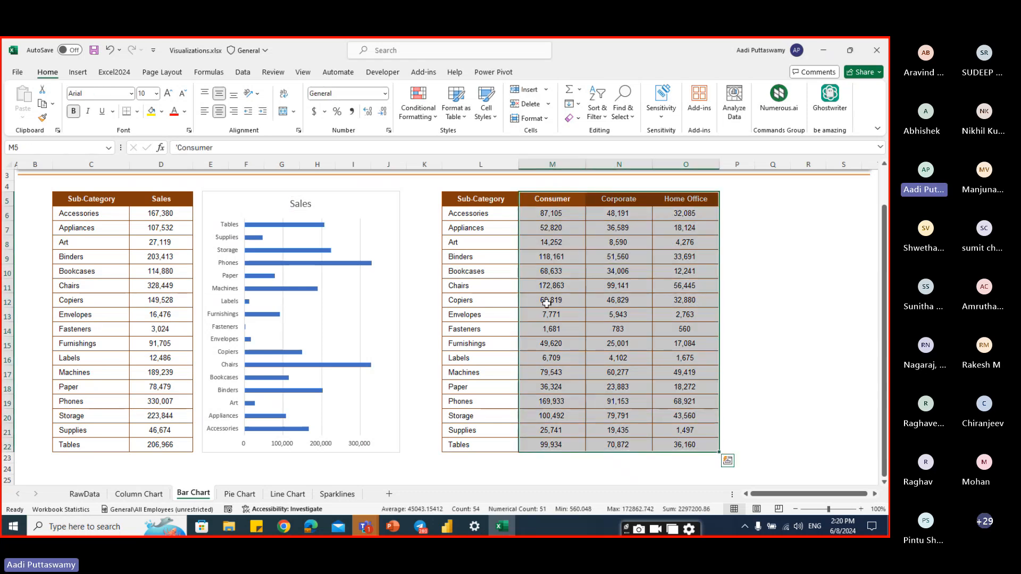
drag(485, 201, 685, 446)
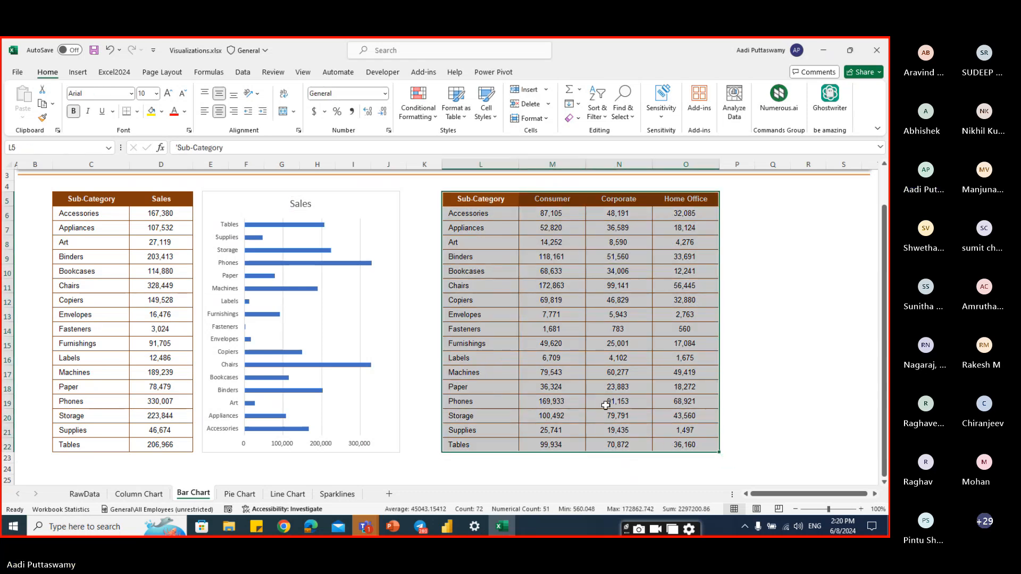
click(92, 75)
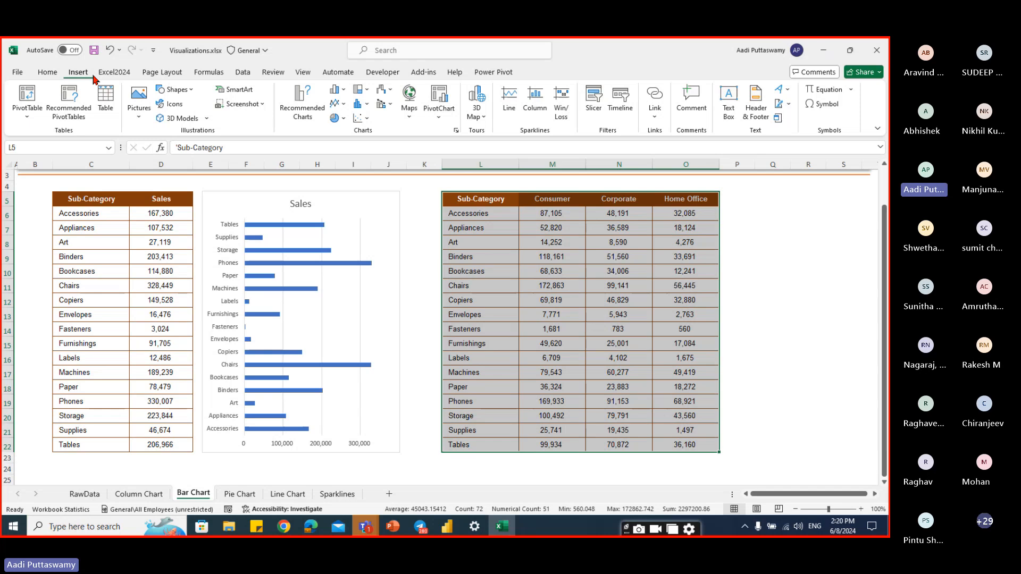
click(336, 89)
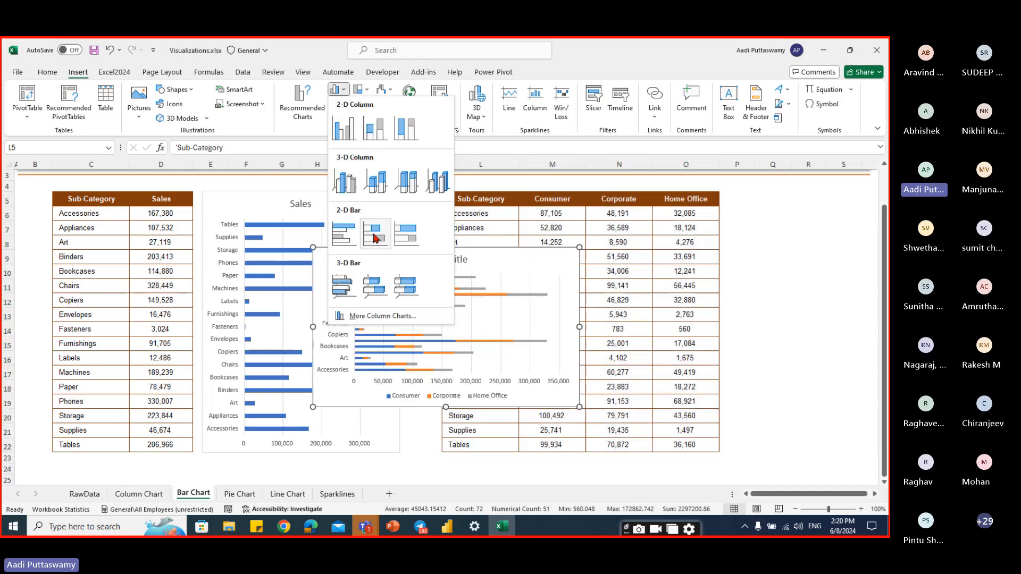
click(376, 239)
- Place the stacked bar chart beside its source table, narrow it, and stretch it down to the table's last row
drag(367, 261, 661, 224)
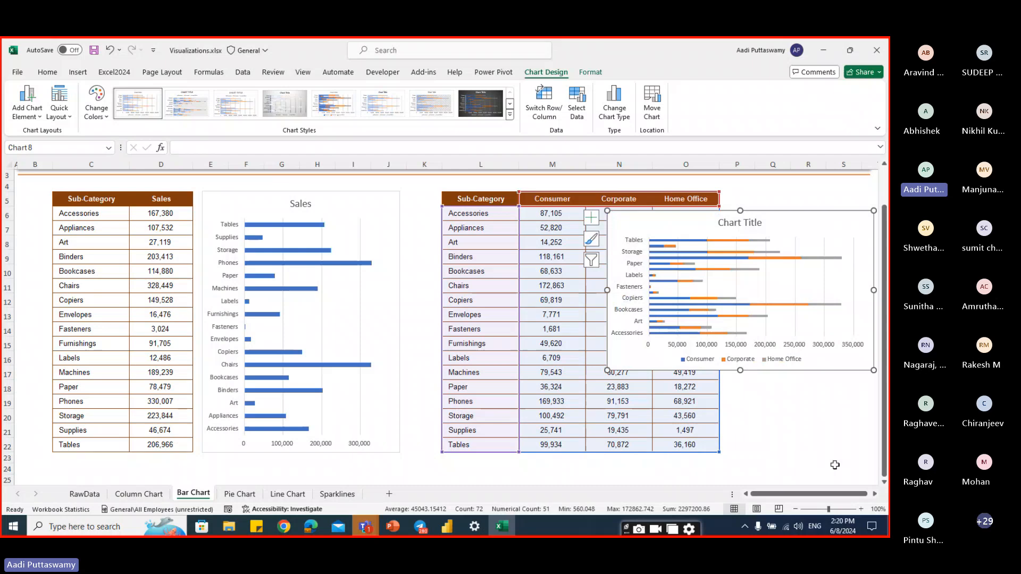
click(875, 494)
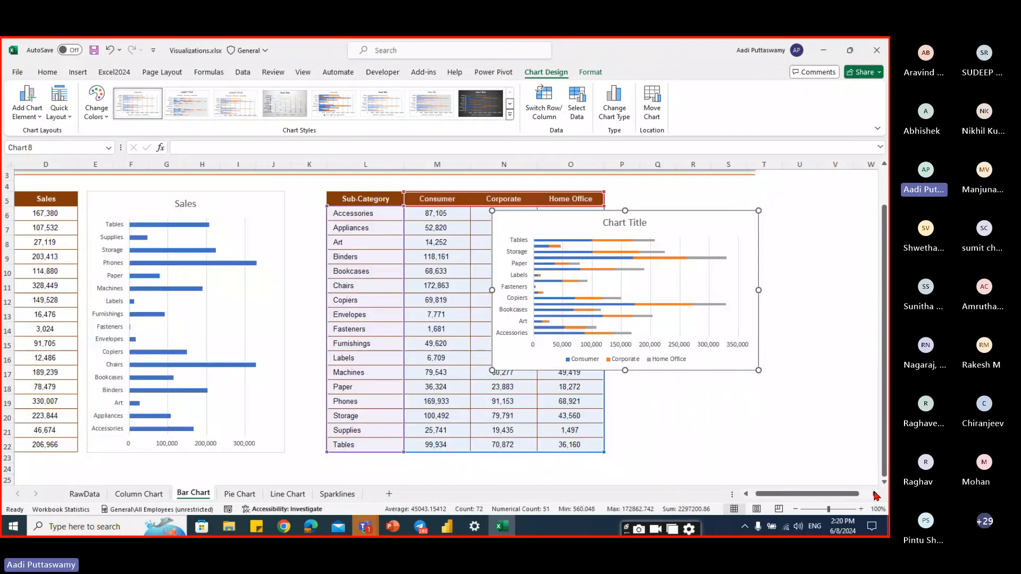
click(875, 495)
drag(527, 211, 649, 191)
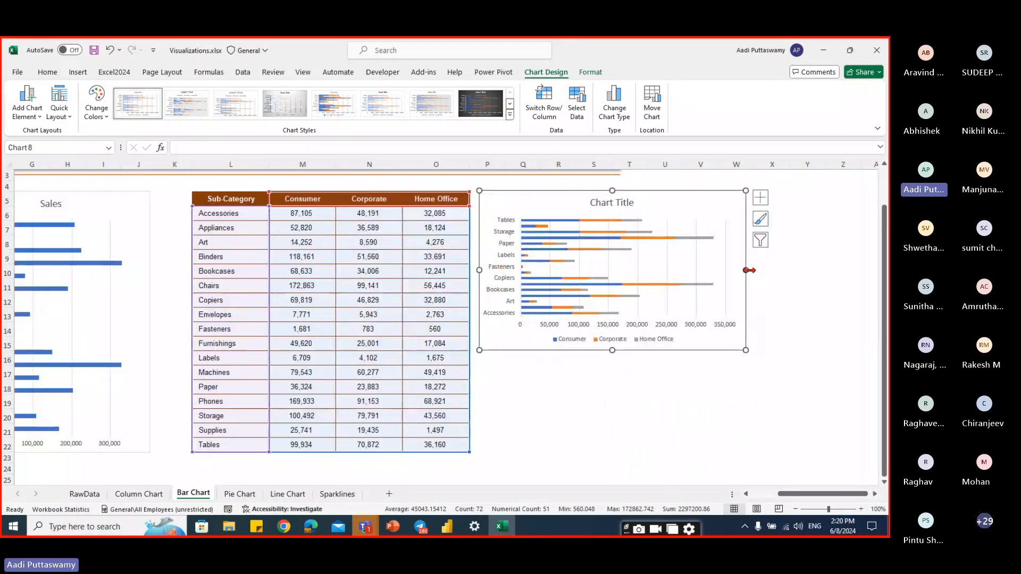
drag(749, 270, 671, 270)
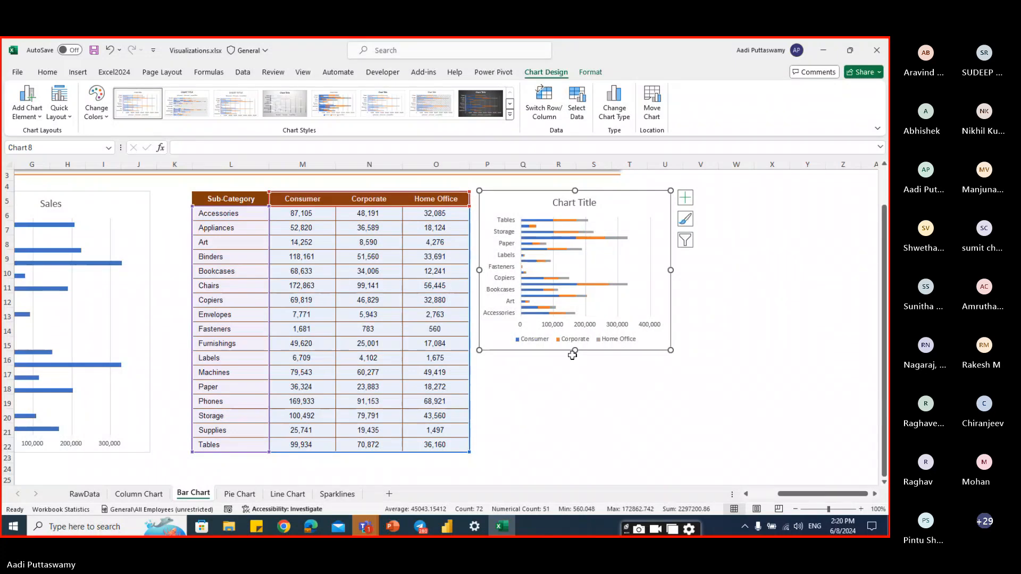
drag(576, 351, 577, 451)
click(735, 373)
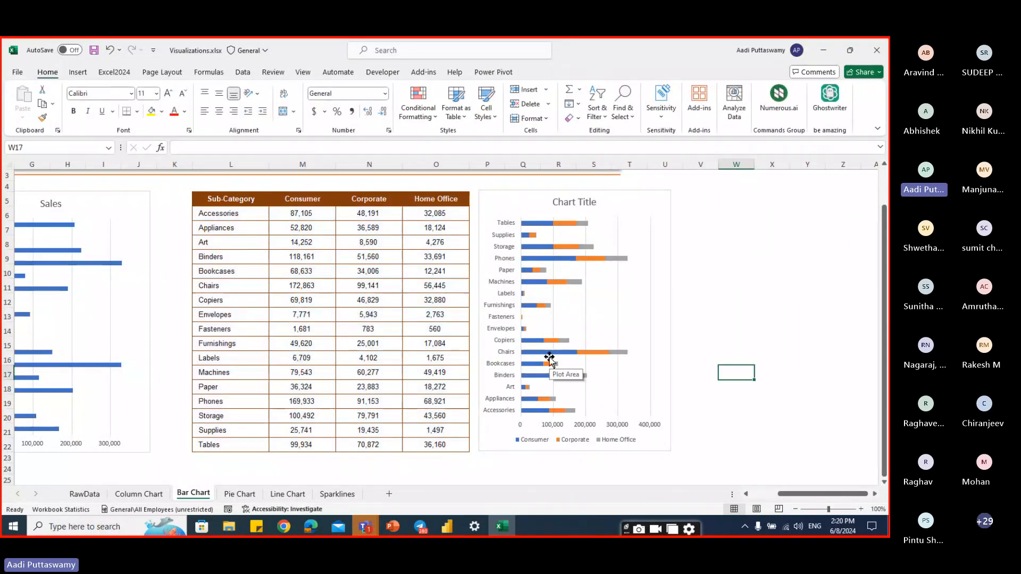
- Compare the clustered chart on the Column Chart sheet with the stacked bar chart on the Bar Chart sheet
click(143, 493)
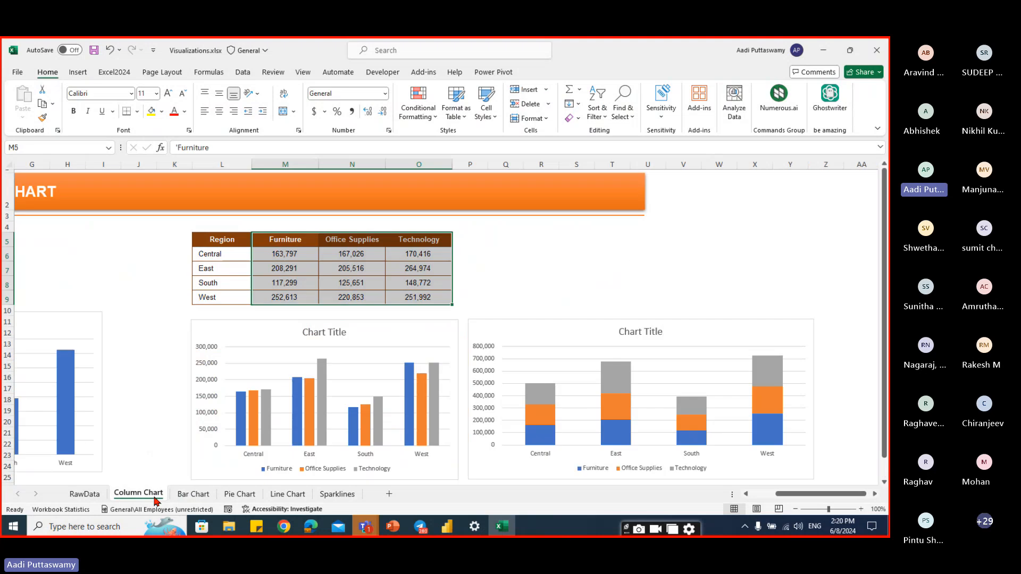
mouse_move(260, 407)
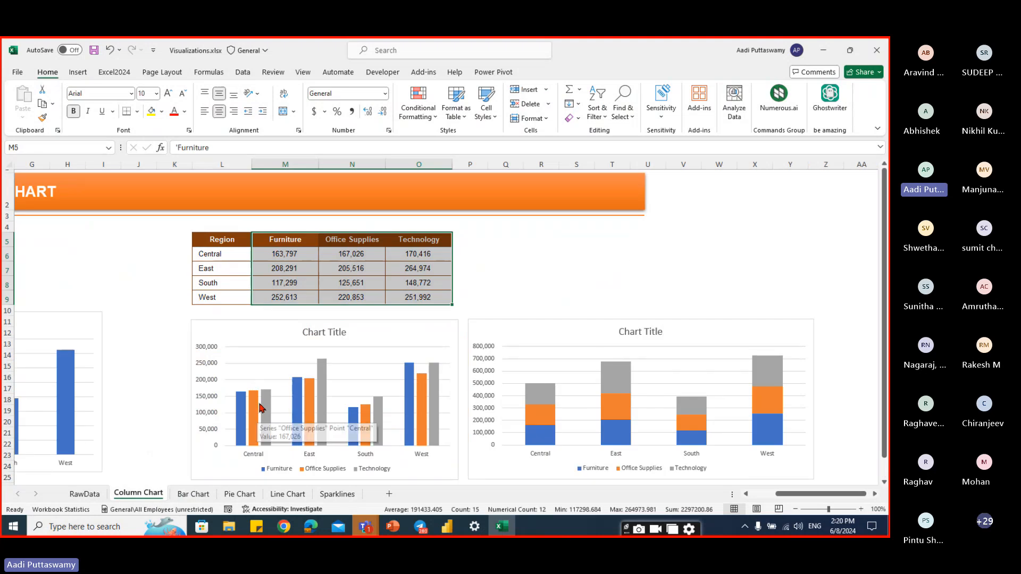
click(193, 494)
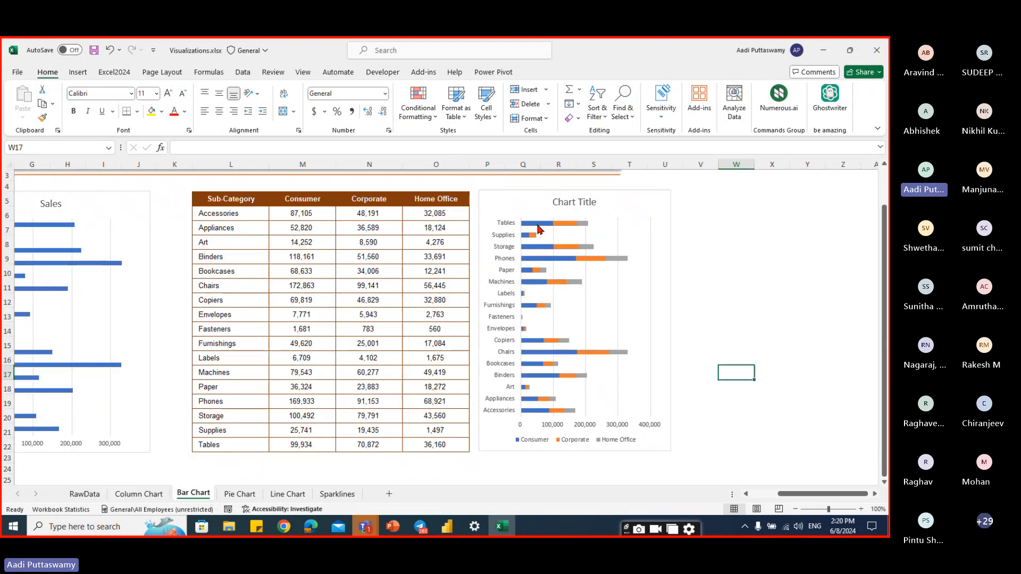
mouse_move(537, 229)
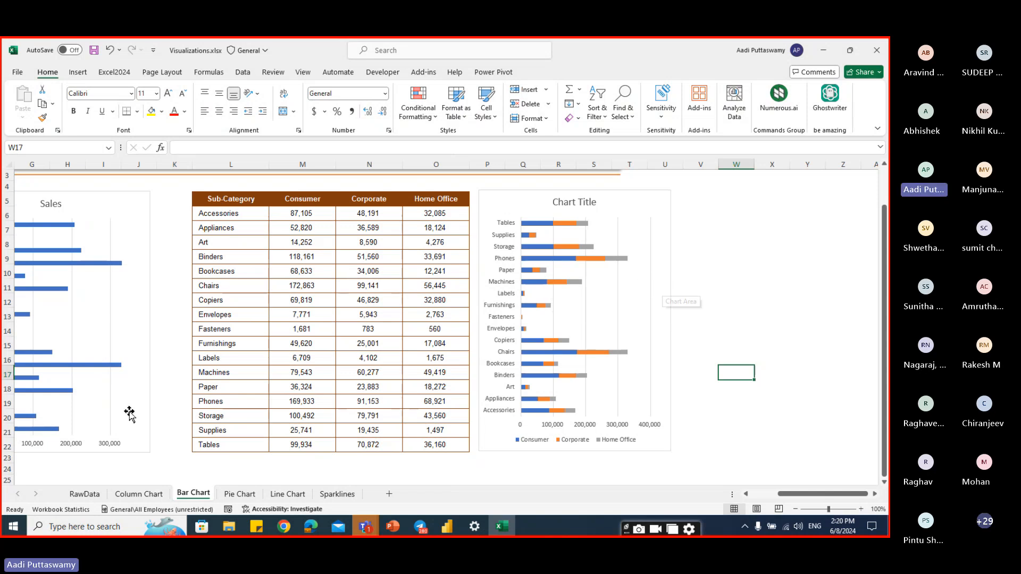
- Examine the Region and Sales columns of the first table on the Pie Chart sheet
click(226, 495)
click(316, 347)
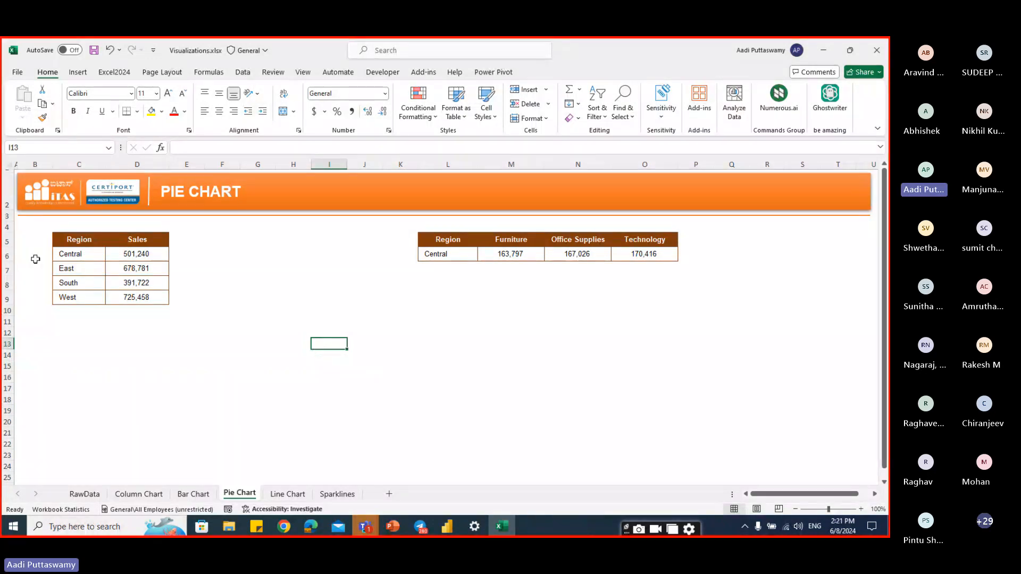
drag(70, 255, 84, 301)
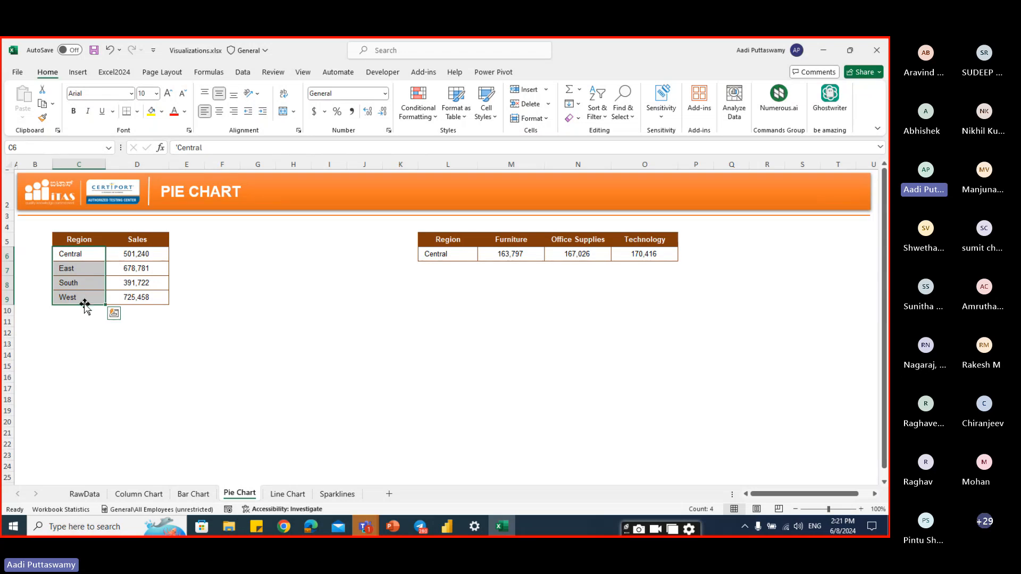
drag(137, 239, 147, 296)
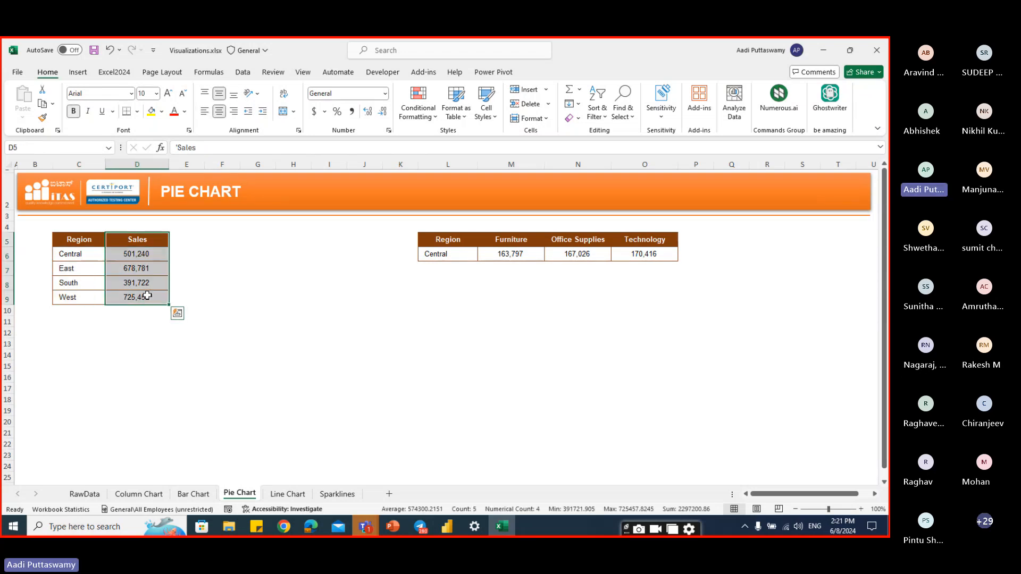
click(283, 286)
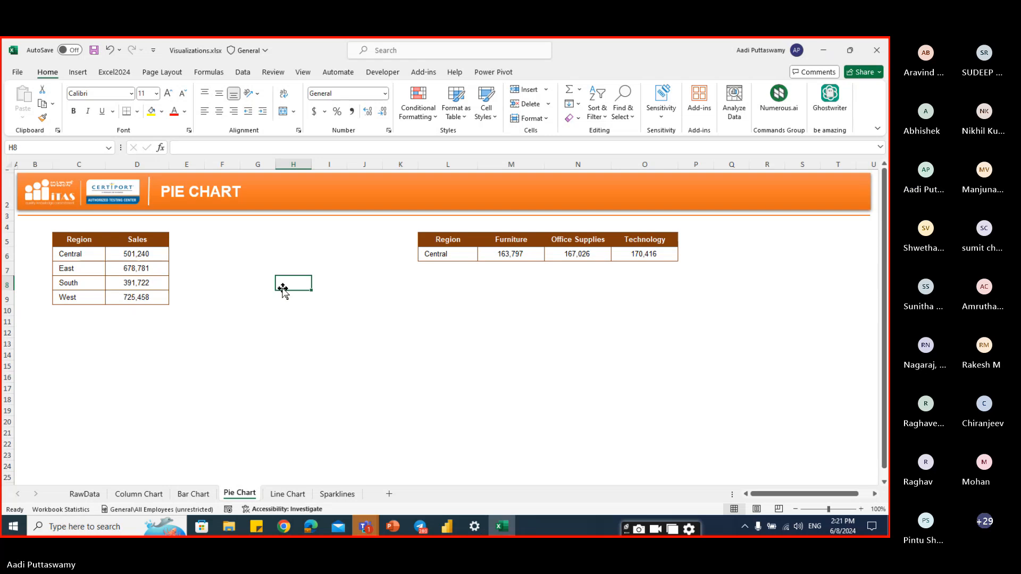
- Check the meeting window and its chat in Microsoft Teams, and return to the Excel workbook
click(365, 529)
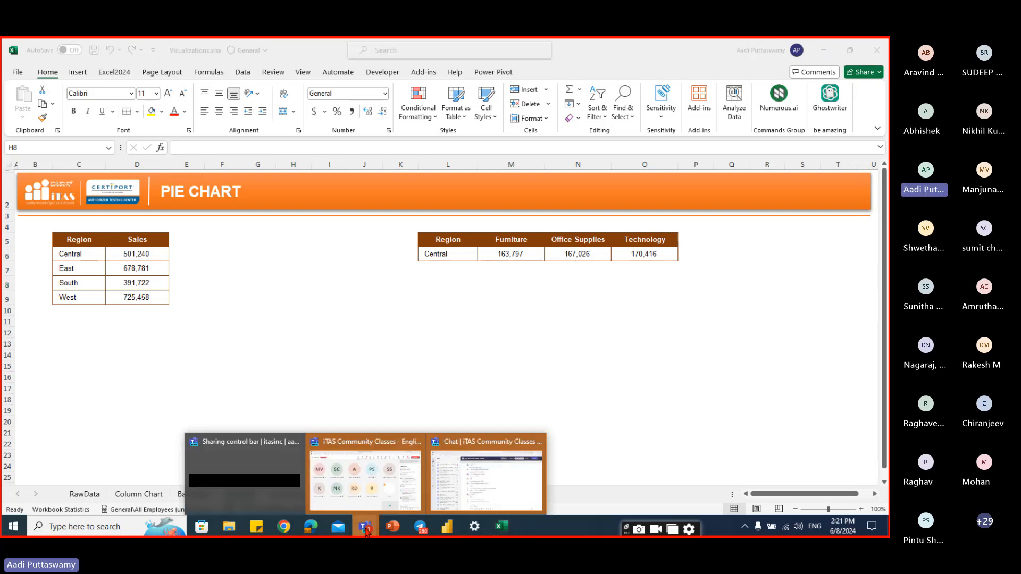
click(382, 493)
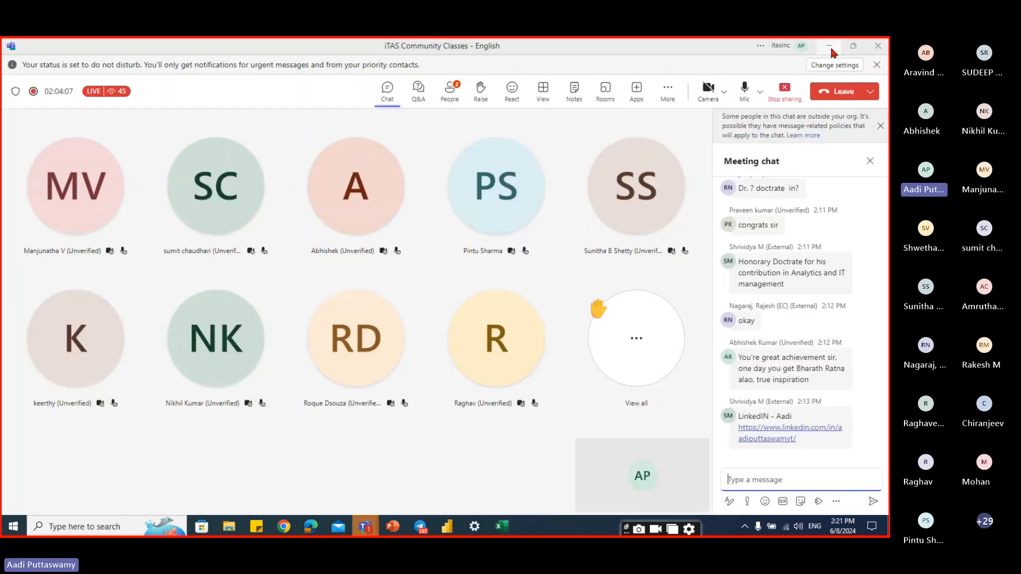
click(829, 46)
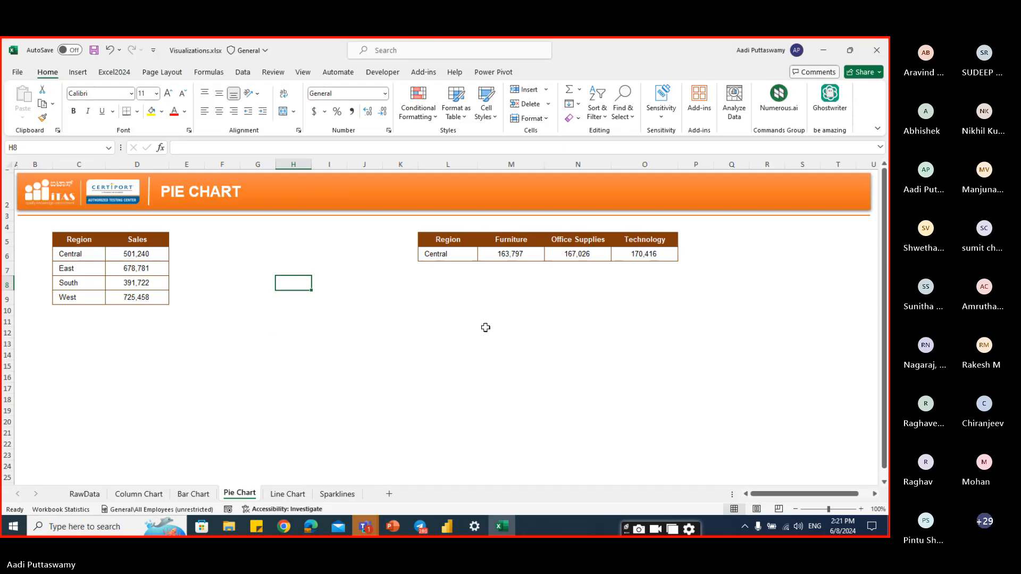
- Insert a 2-D pie chart from the complete Region and Sales table on the Pie Chart sheet
drag(79, 239, 147, 299)
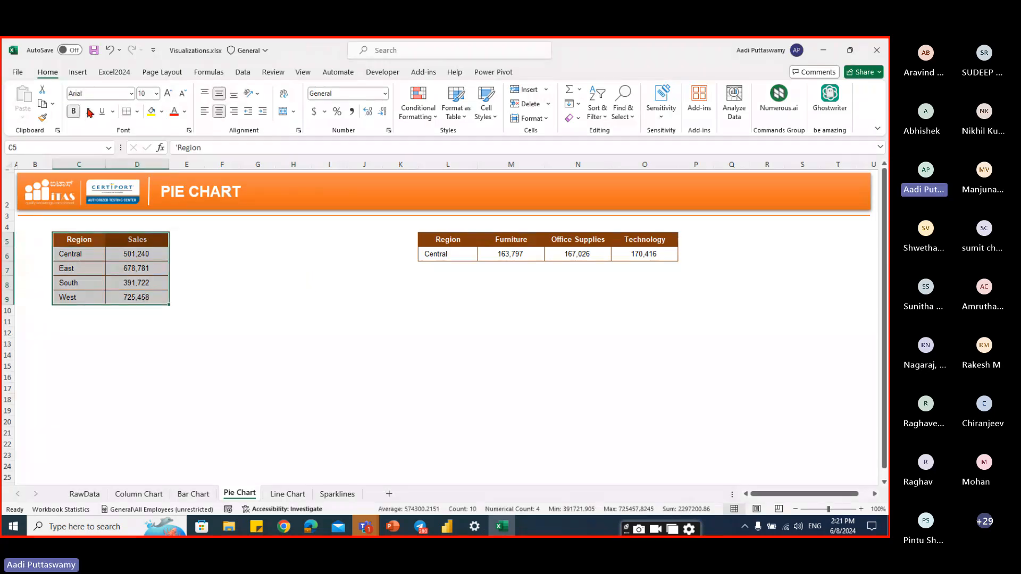
click(82, 77)
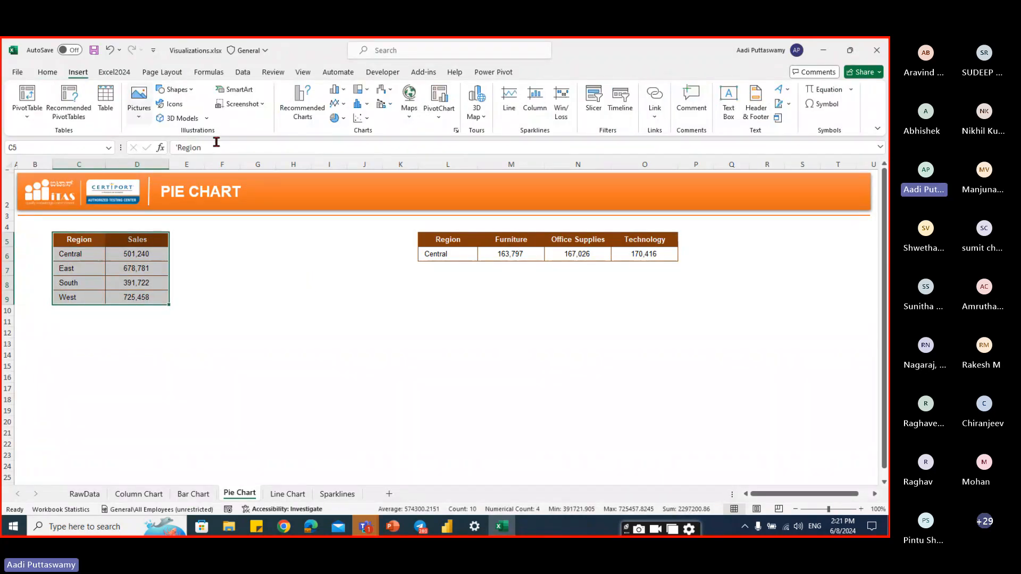
click(342, 91)
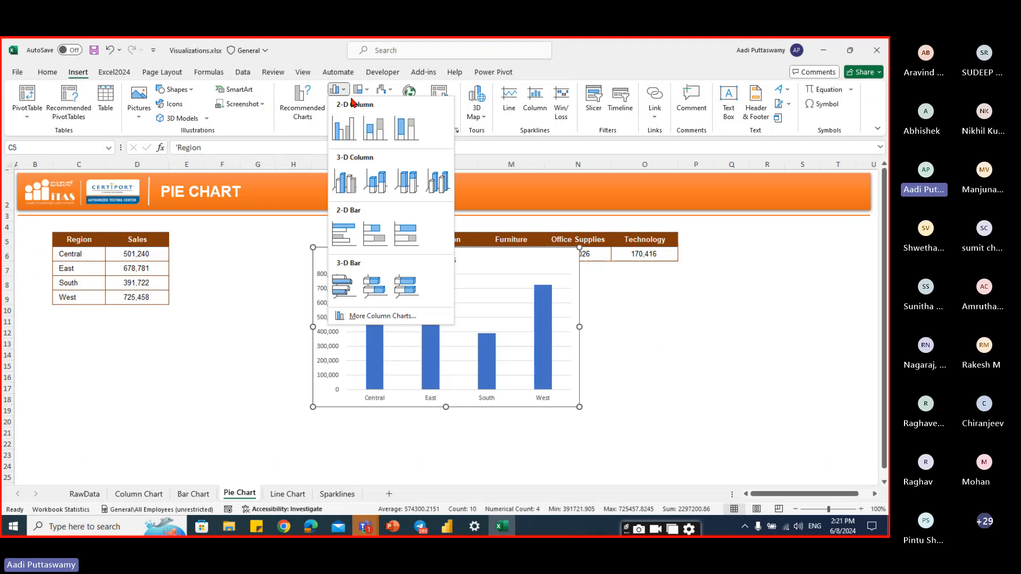
click(336, 117)
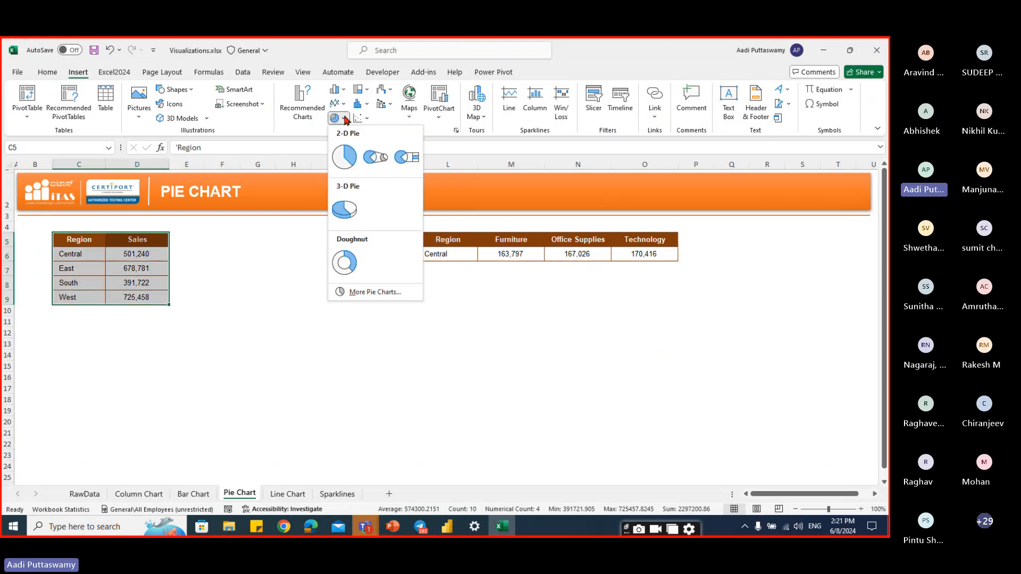
click(341, 155)
- Place the Sales pie chart directly beside its source table and narrow it to clear the Furniture, Office Supplies and Technology table
drag(341, 253, 203, 240)
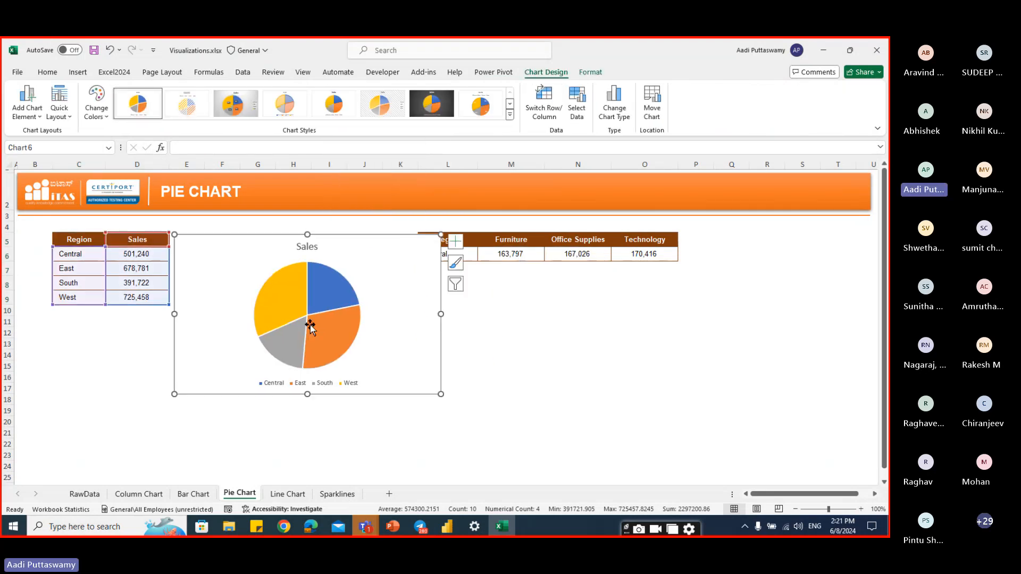
drag(423, 314, 381, 314)
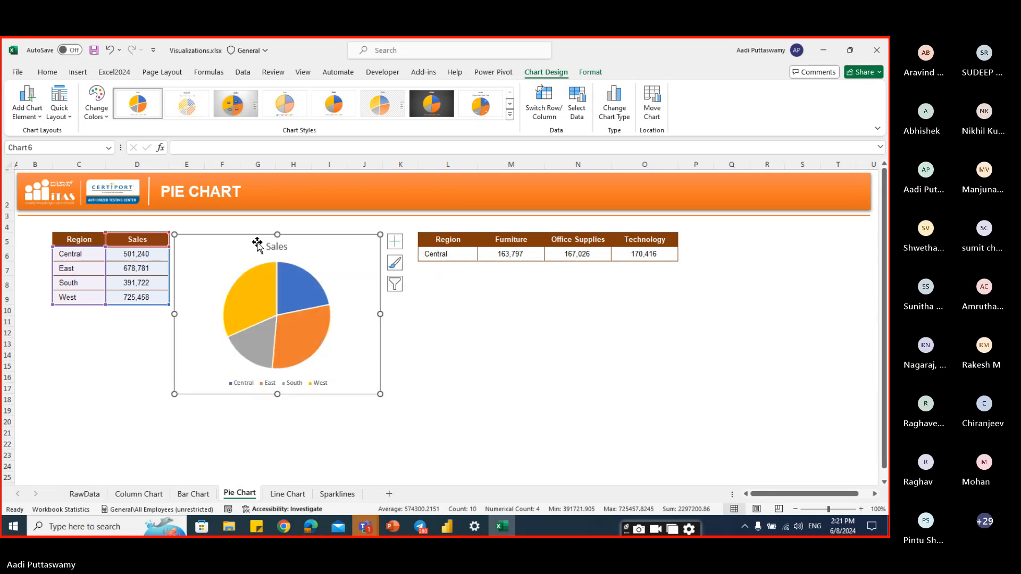
drag(296, 235, 296, 233)
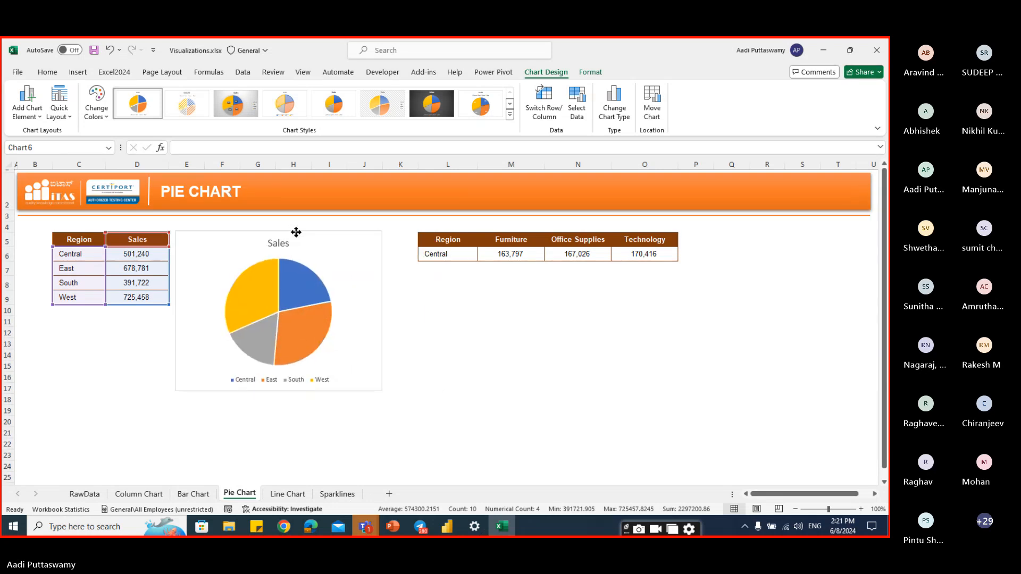
click(535, 397)
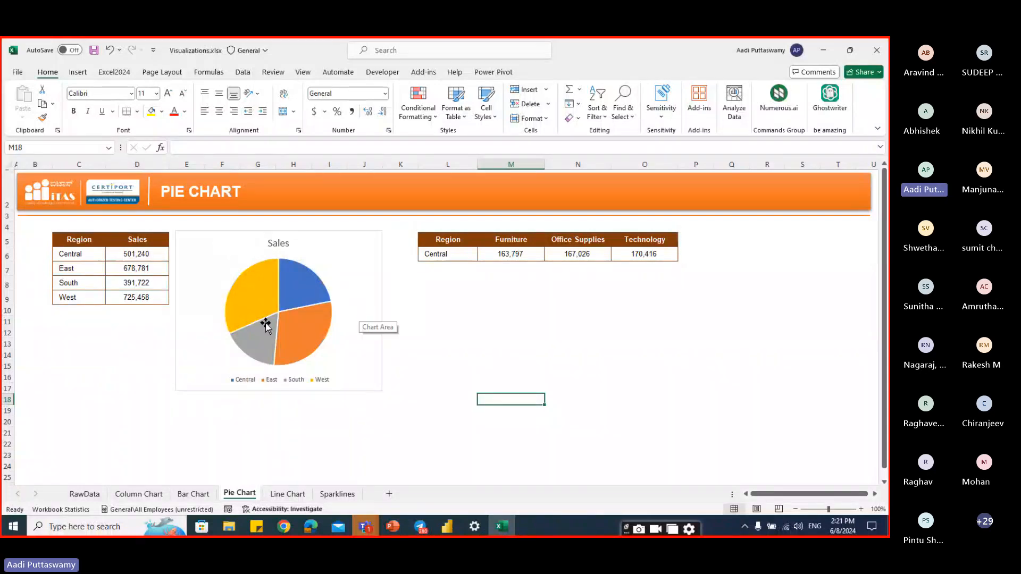
- Try a 2-D pie chart of the Sub-Category and Sales table on the Bar Chart sheet, and delete it
click(194, 495)
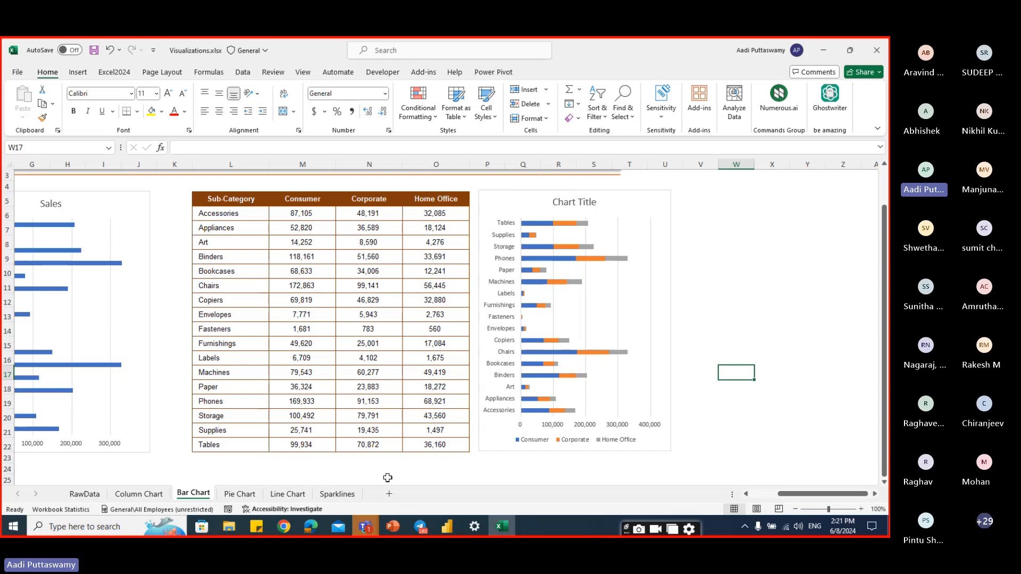
click(174, 402)
key(Left)
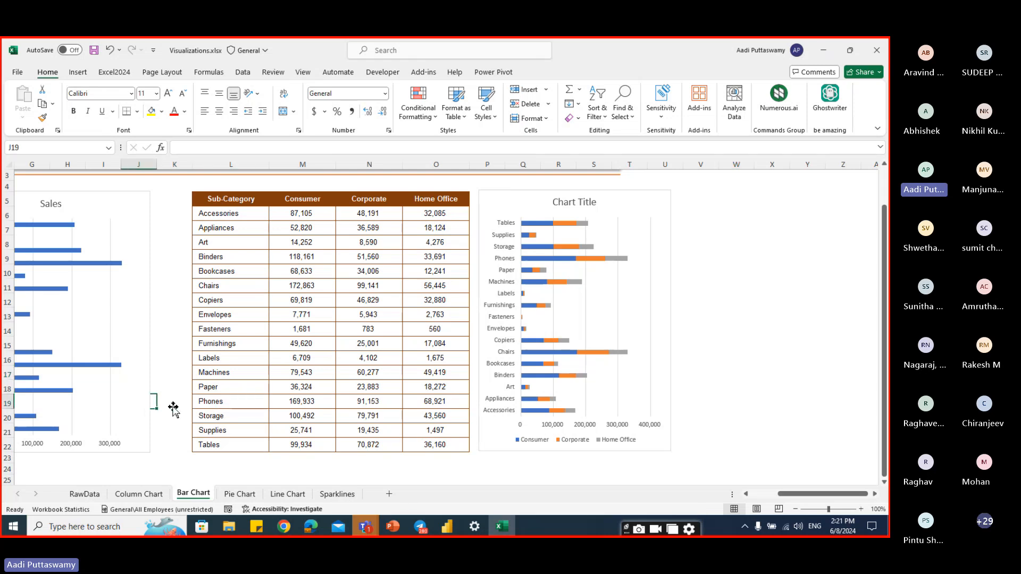
key(Left)
key(Left)
key(Left)
key(Left)
key(Left)
key(Left)
key(Left)
key(Left)
key(Left)
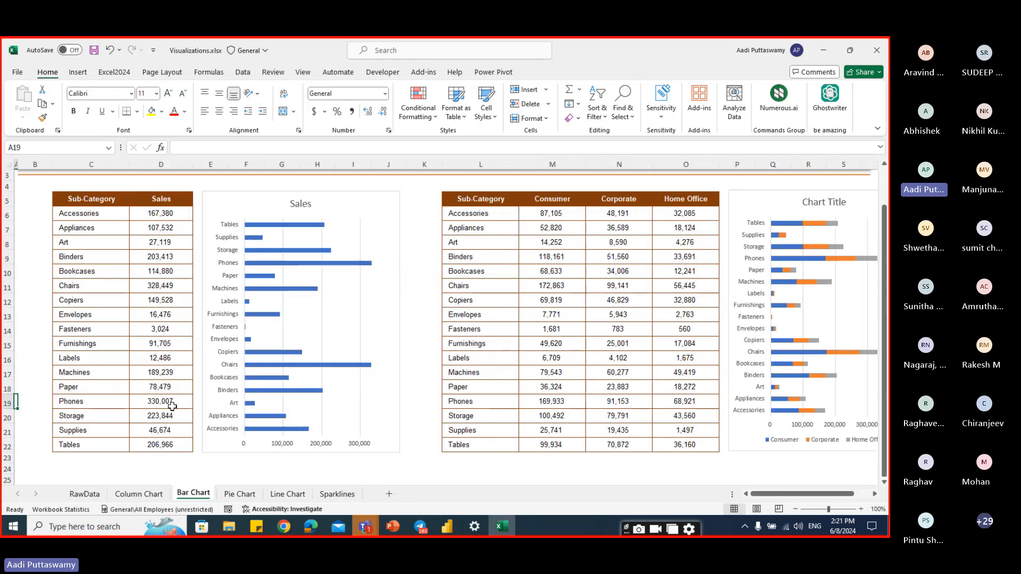
scroll(171, 403, up, 1)
click(107, 235)
drag(110, 253, 157, 453)
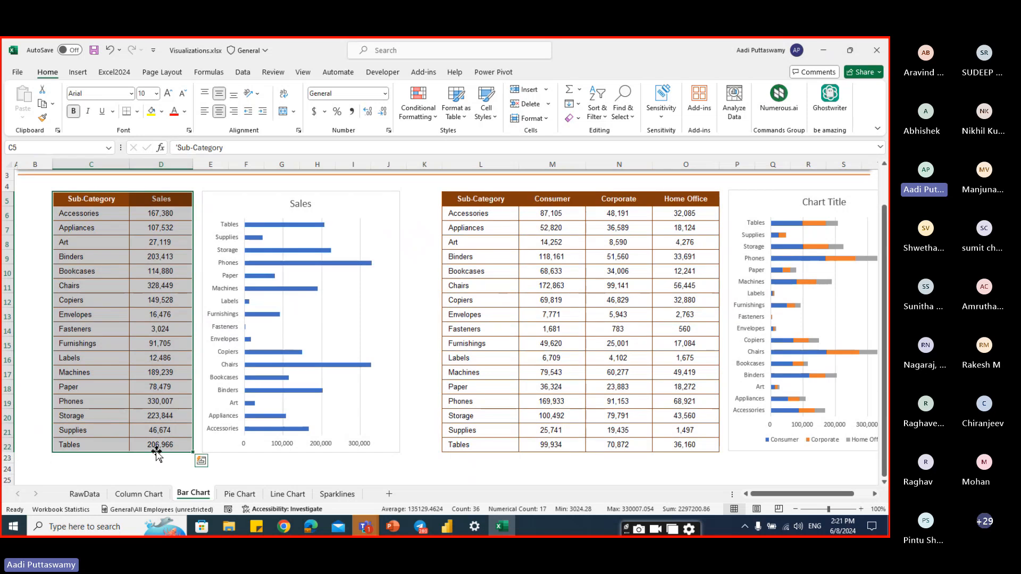
click(78, 72)
click(344, 118)
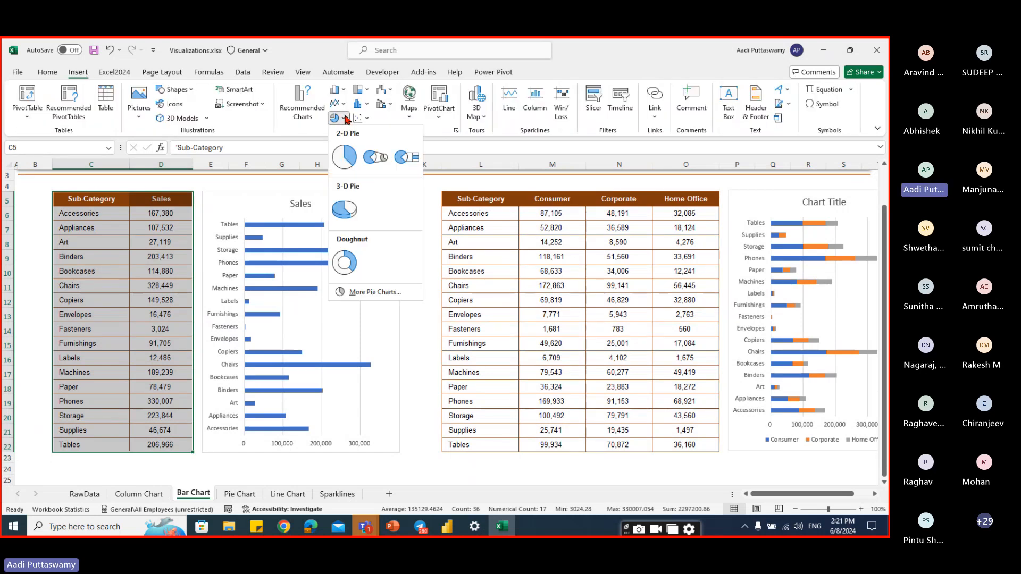
click(344, 157)
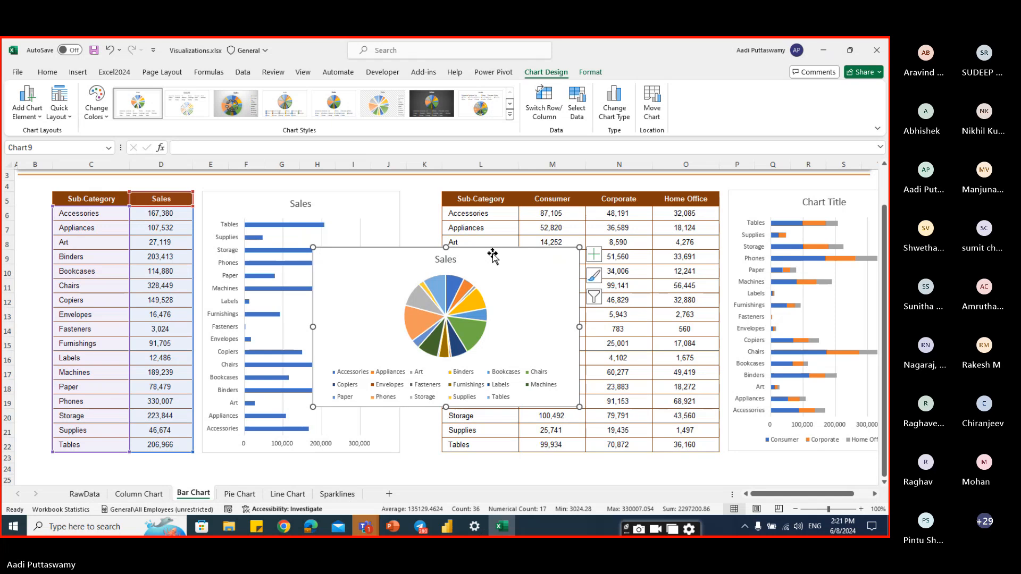
key(Delete)
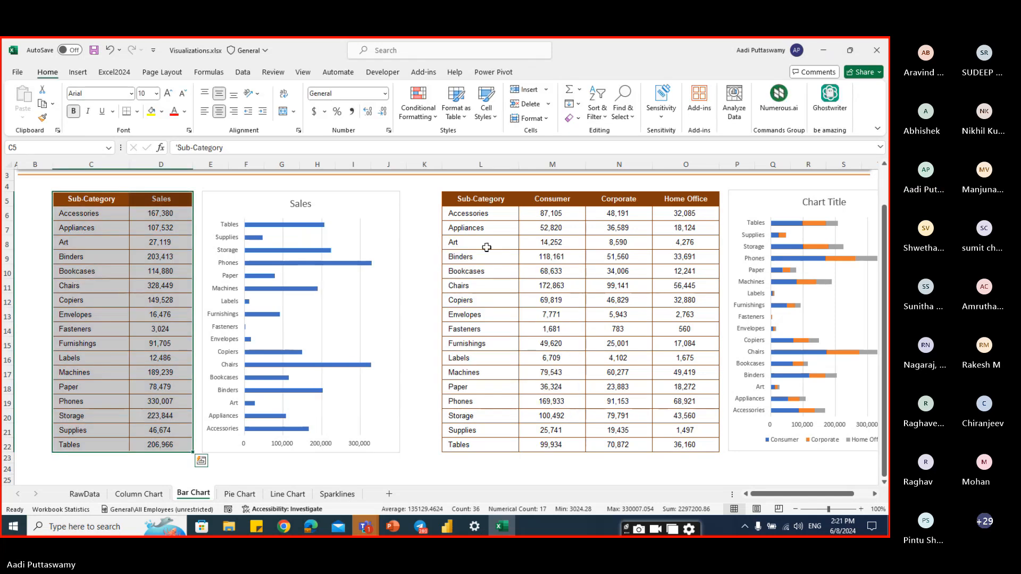
- Compare the Central category table with the Region and Sales table on the Pie Chart sheet
click(240, 494)
drag(448, 244, 654, 255)
click(558, 305)
click(456, 255)
drag(504, 258, 647, 256)
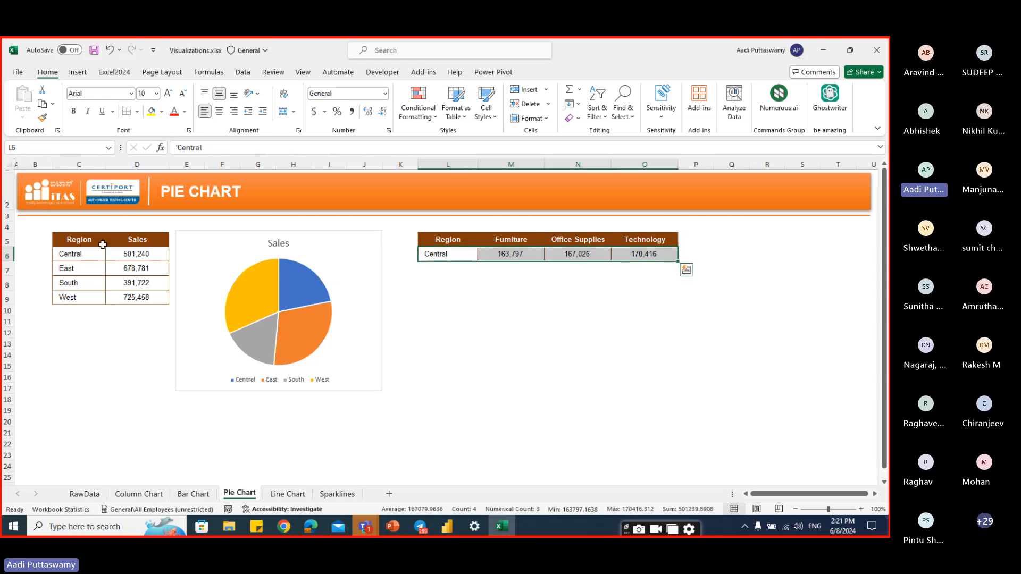
drag(75, 254, 84, 298)
drag(139, 240, 142, 297)
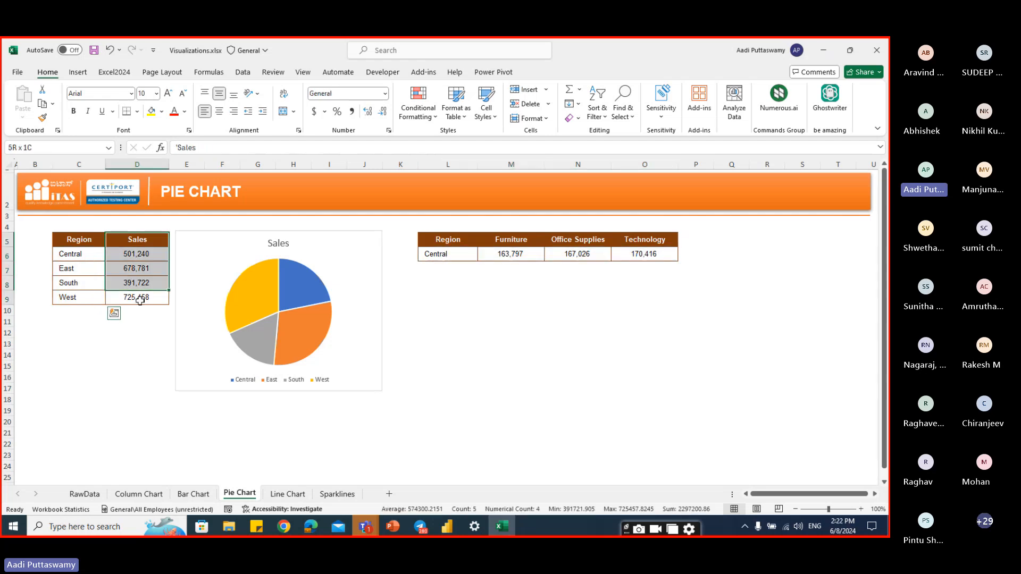
- Insert a 2-D pie chart of the Central region's Furniture, Office Supplies and Technology sales, and place it below its source table
click(459, 243)
drag(459, 244, 646, 255)
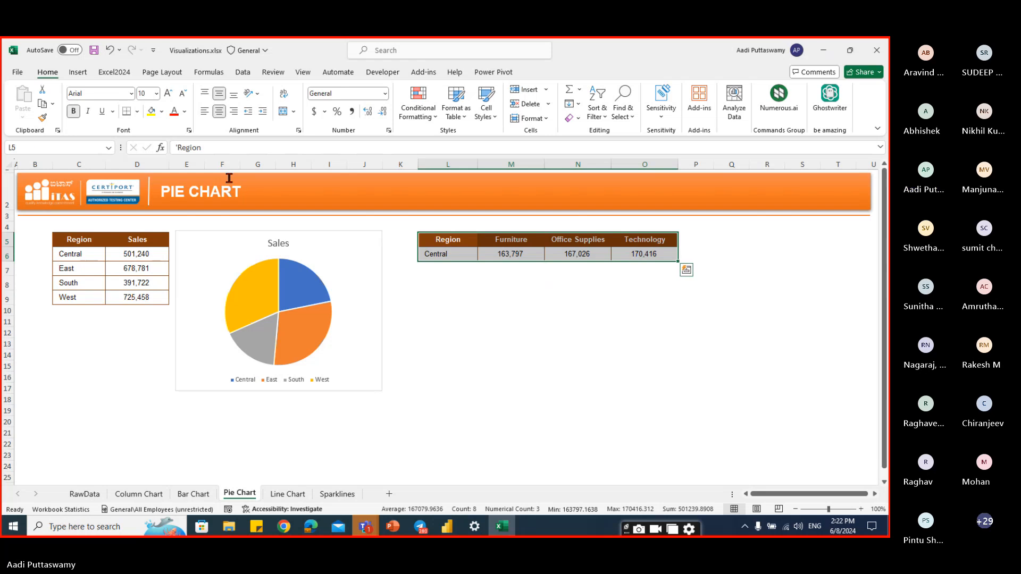
click(79, 72)
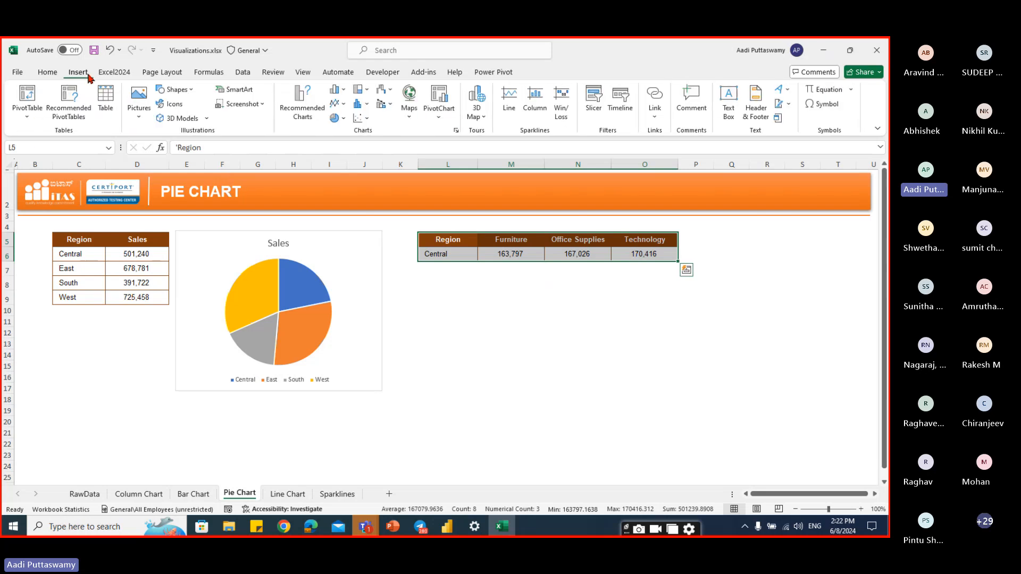
click(340, 118)
click(344, 156)
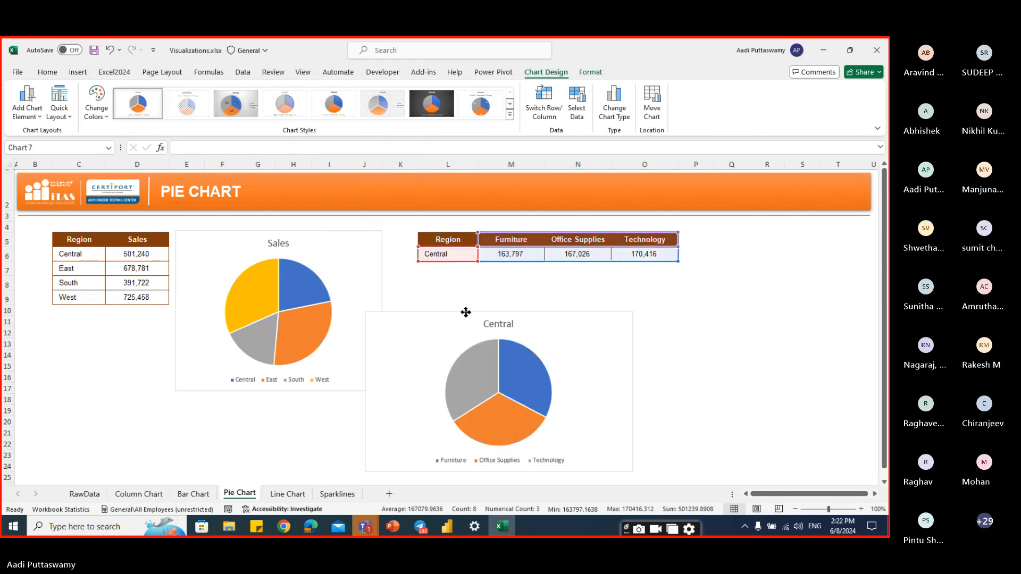
drag(466, 312, 502, 275)
click(694, 283)
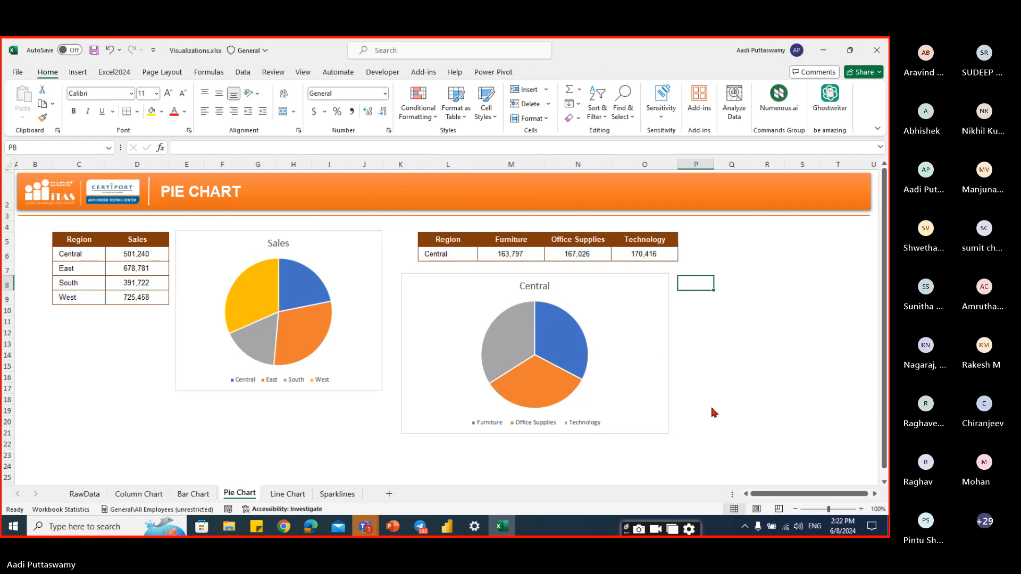
- Compare the layouts of the two source tables for the pie charts, highlighting the Region and Sales values
click(80, 254)
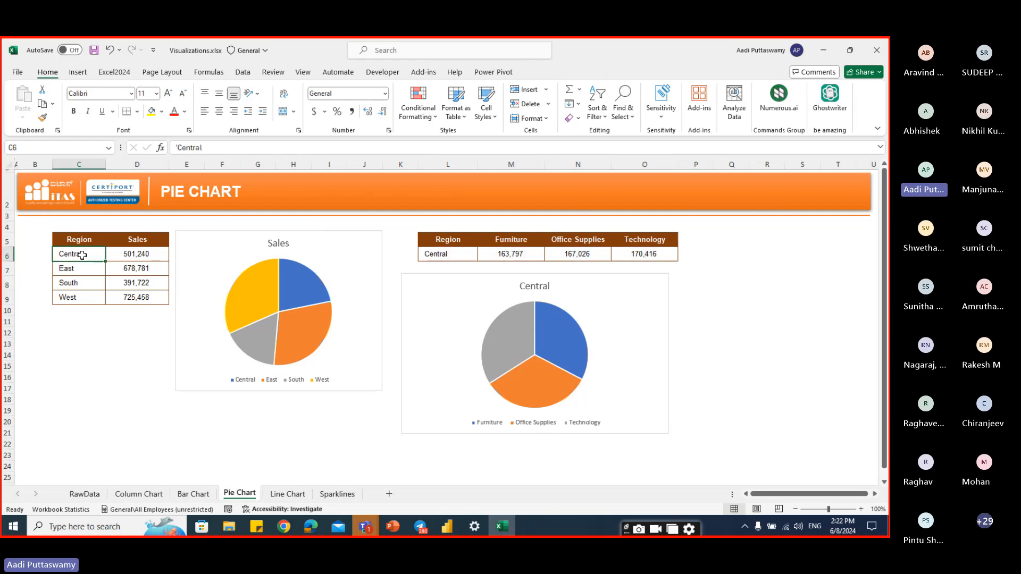
key(ctrl+shift+Down)
click(139, 254)
key(ctrl+shift+Down)
click(508, 251)
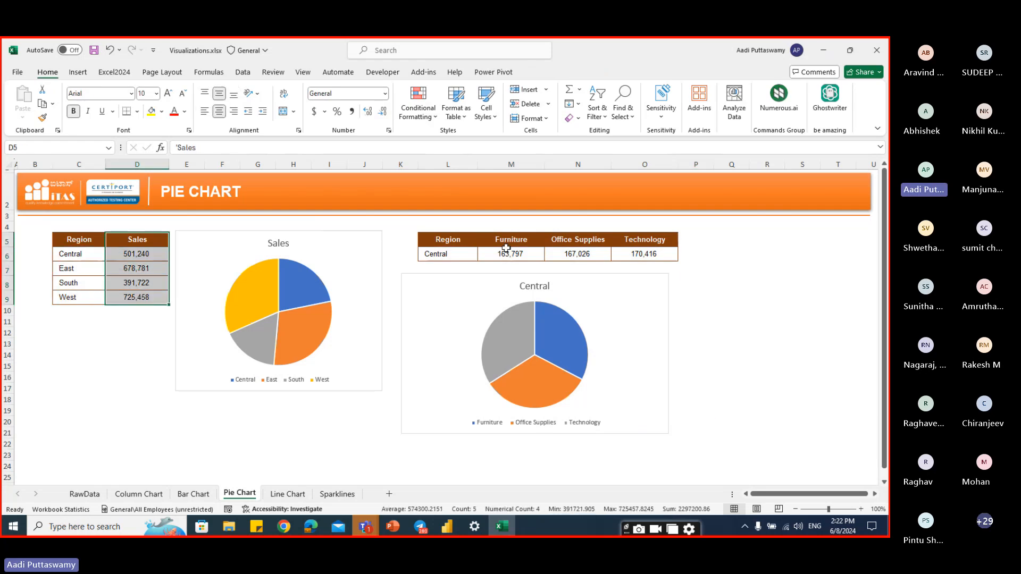
click(459, 241)
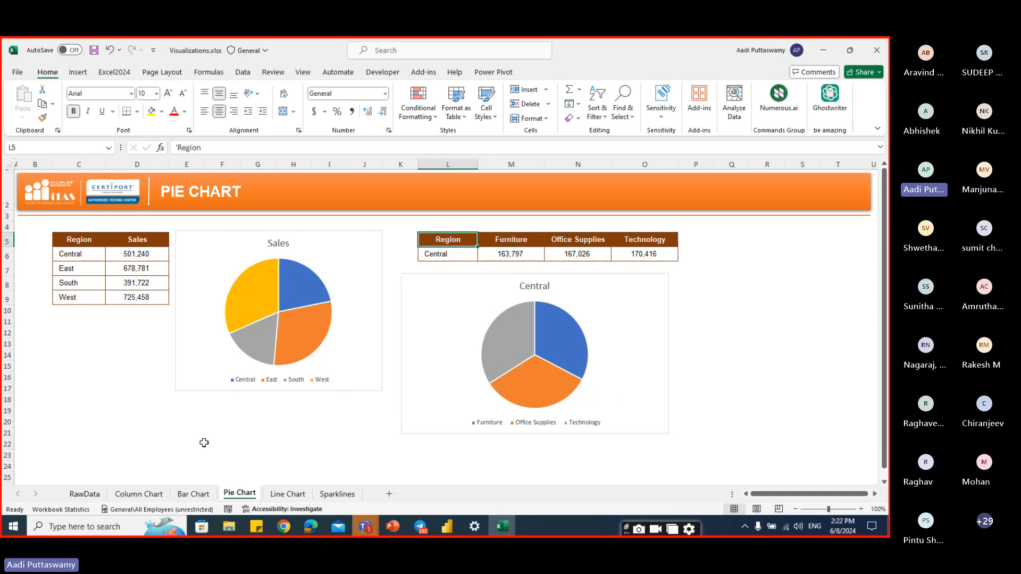
drag(85, 255, 94, 302)
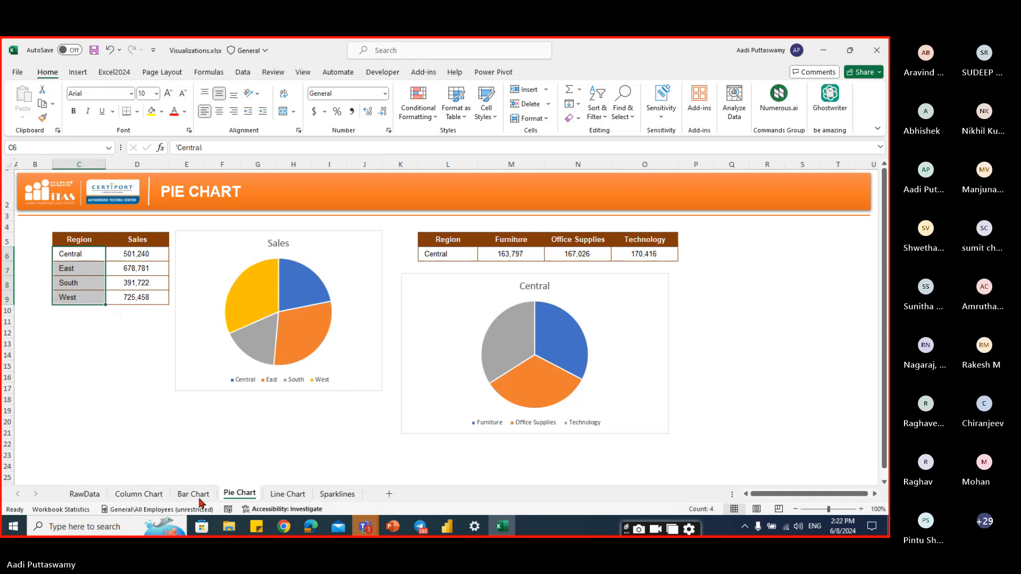
- Examine the monthly table on the Line Chart sheet, highlighting its Jan to Dec headers
click(296, 494)
click(453, 379)
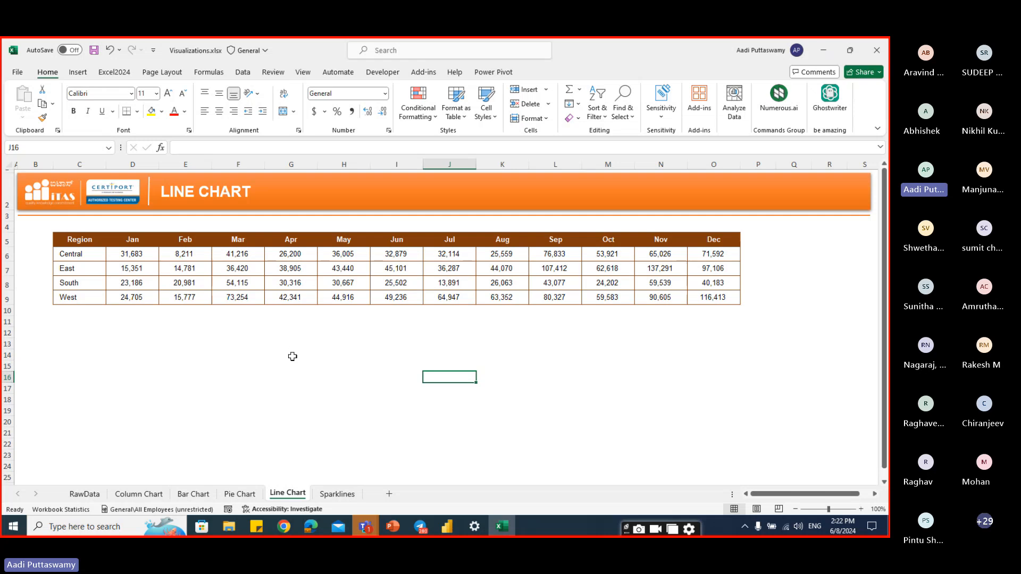
drag(132, 240, 716, 239)
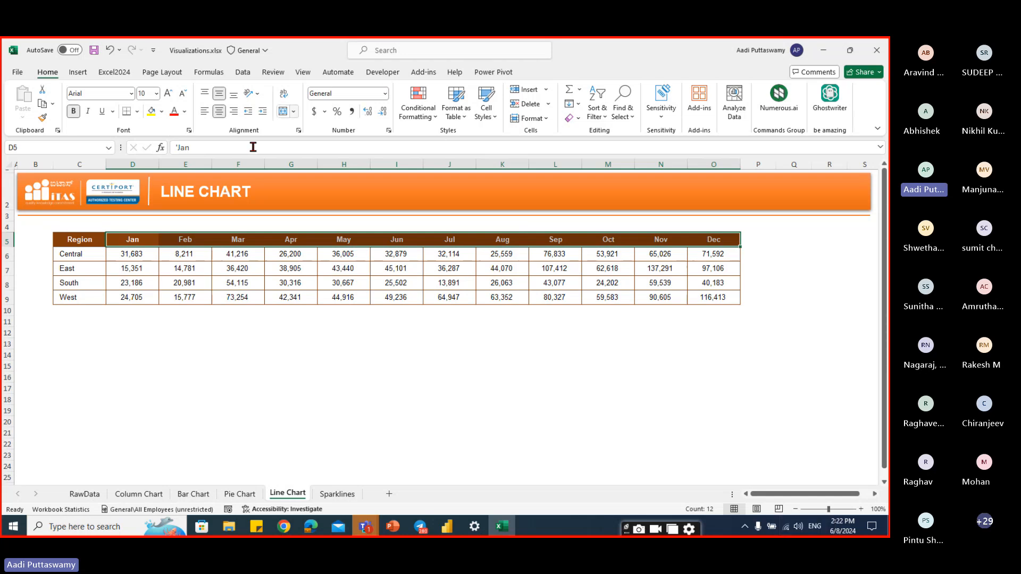
click(80, 253)
- Insert a 2-D Line with Markers chart from the full Region and Jan to Dec sales table
drag(79, 238, 713, 296)
click(80, 74)
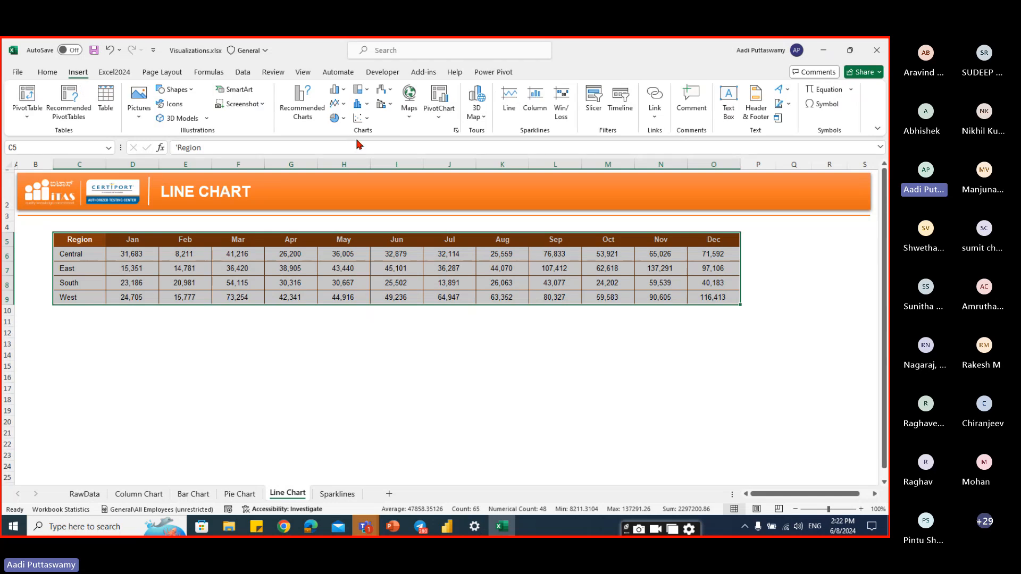
click(348, 103)
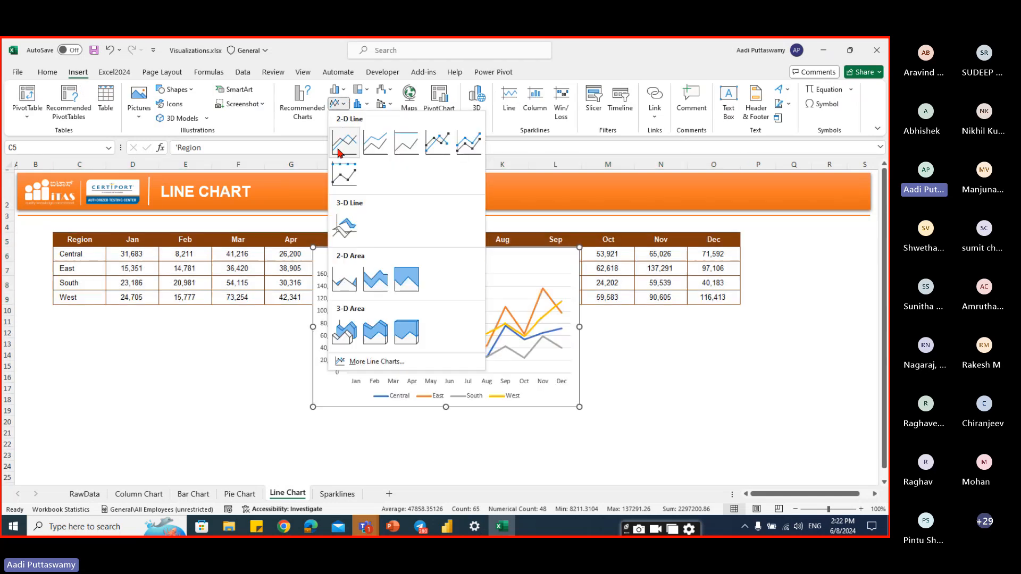
click(439, 143)
- Place the line chart directly below its source table and widen it to the table's full width
drag(420, 245, 313, 331)
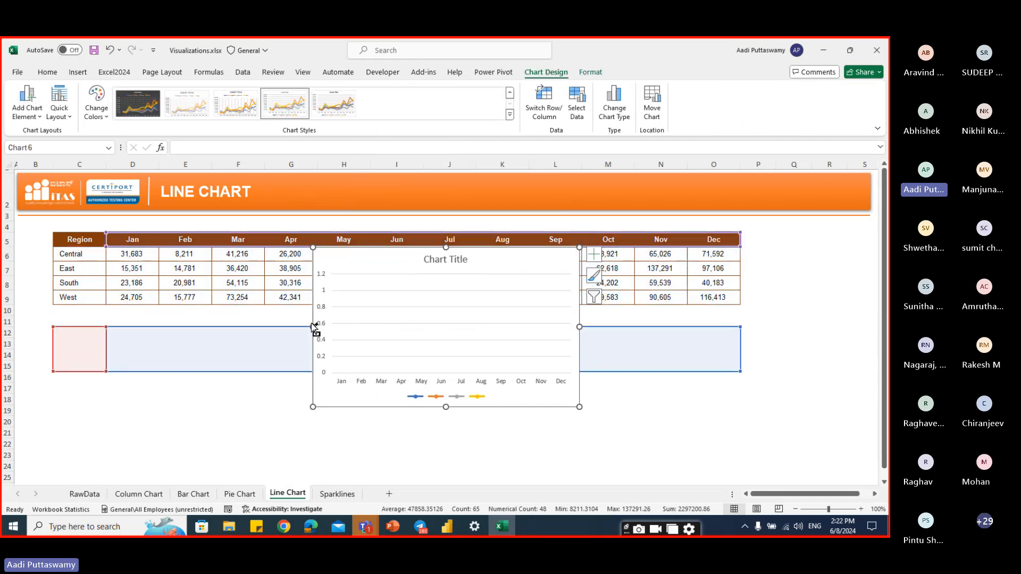
key(ctrl+z)
drag(337, 403, 78, 461)
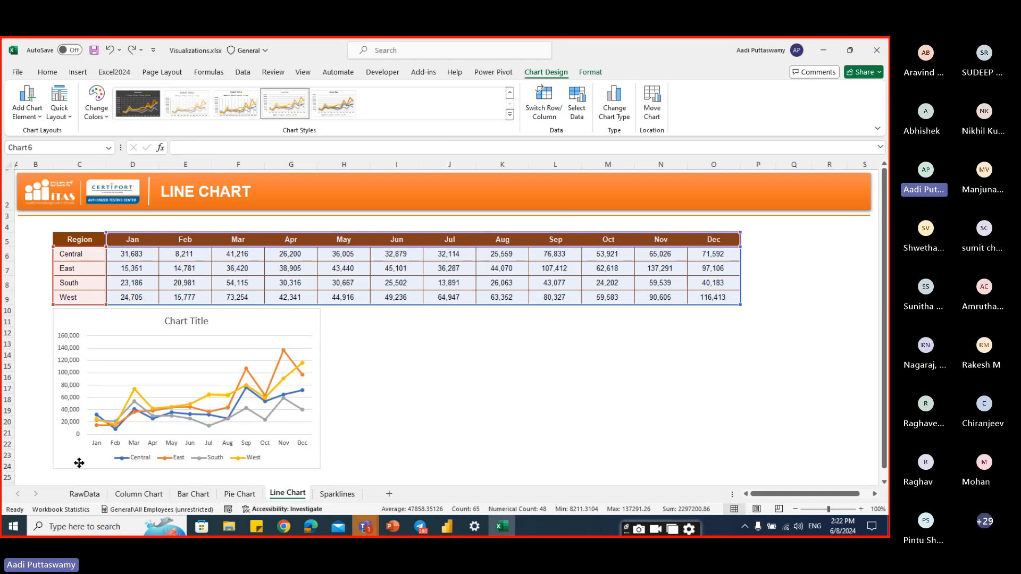
drag(321, 389, 740, 396)
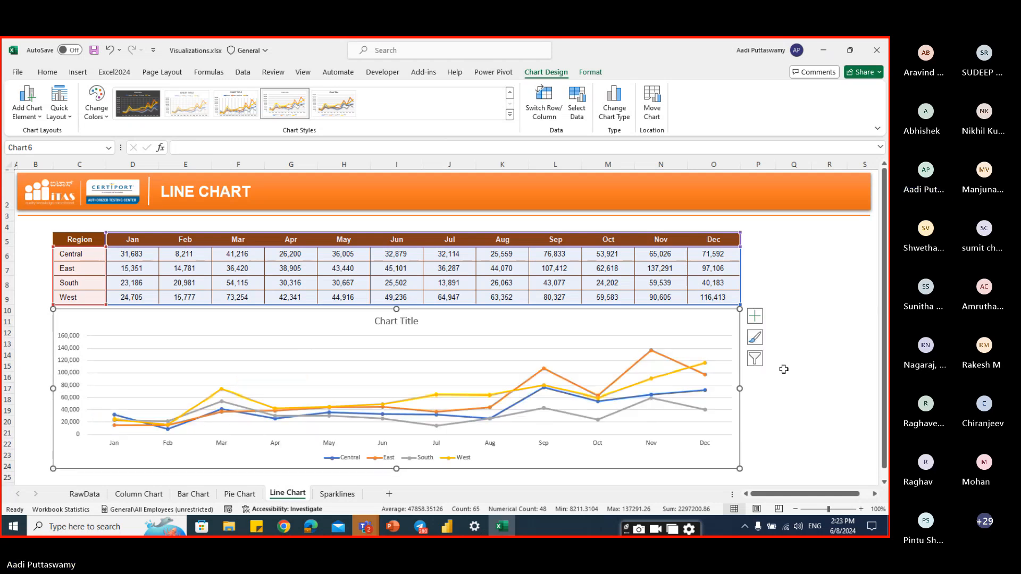
click(785, 369)
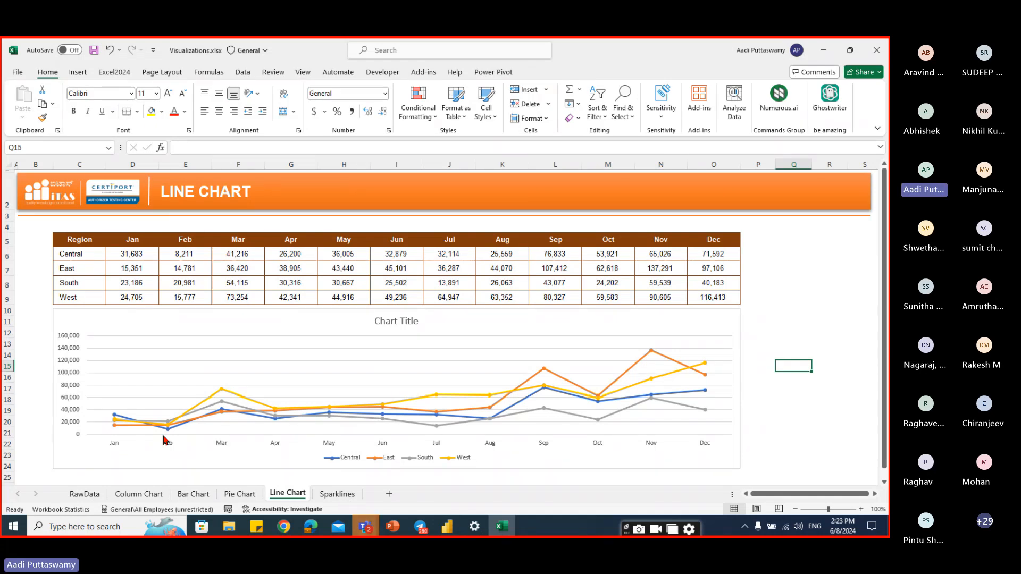
- Format the East data series as a smoothed line
click(664, 358)
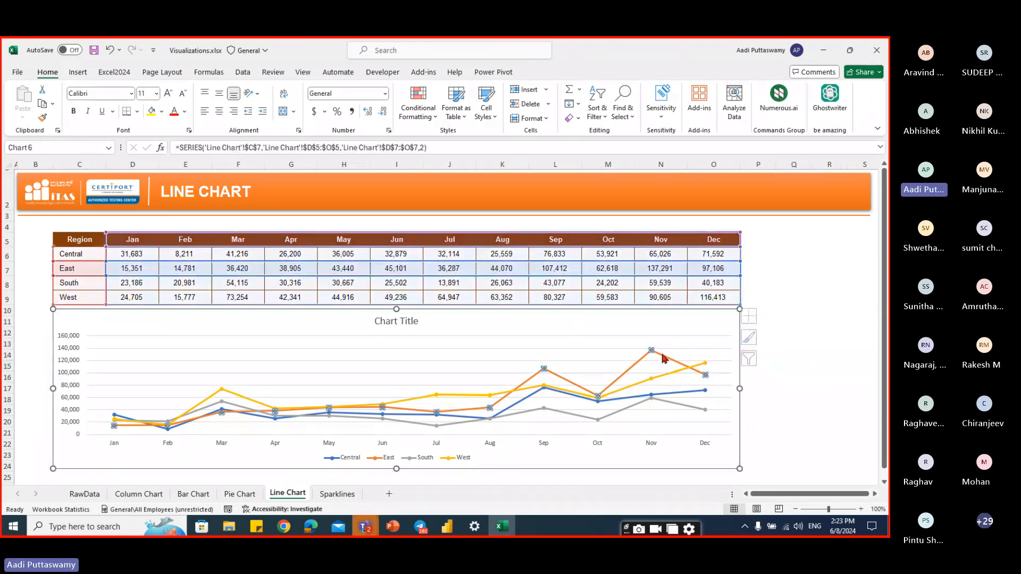
right_click(663, 358)
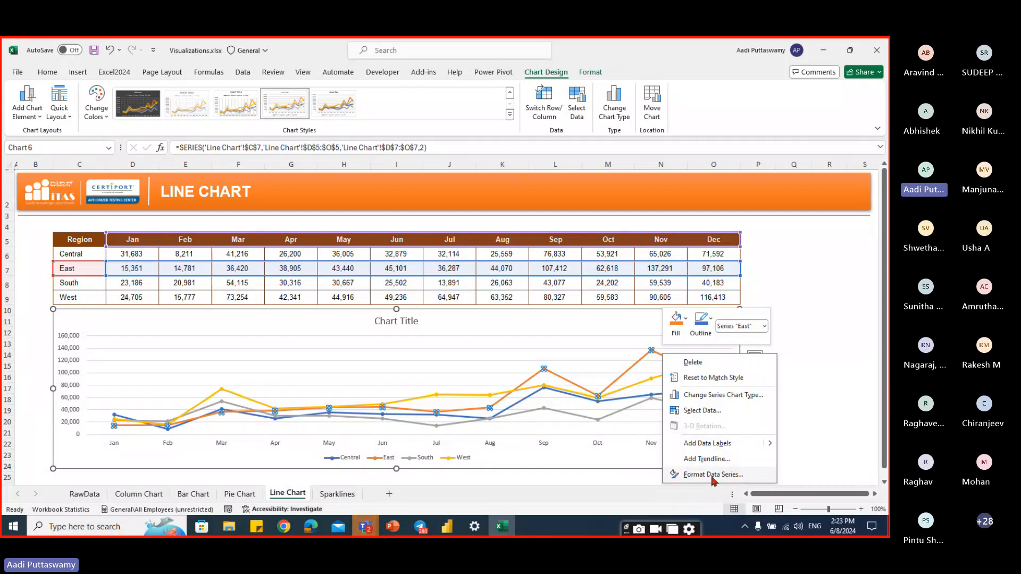
click(712, 475)
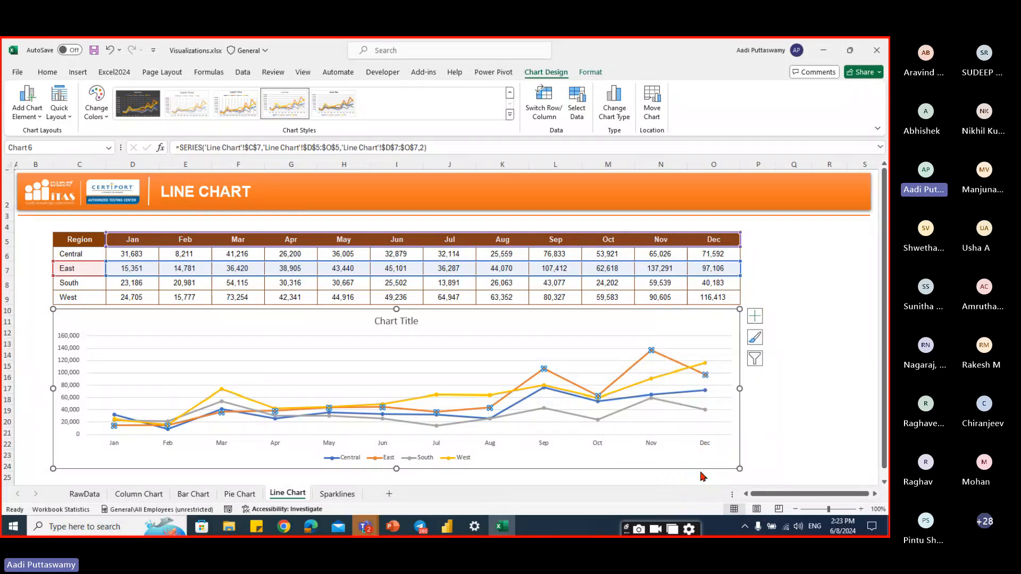
click(749, 211)
scroll(808, 488, down, 3)
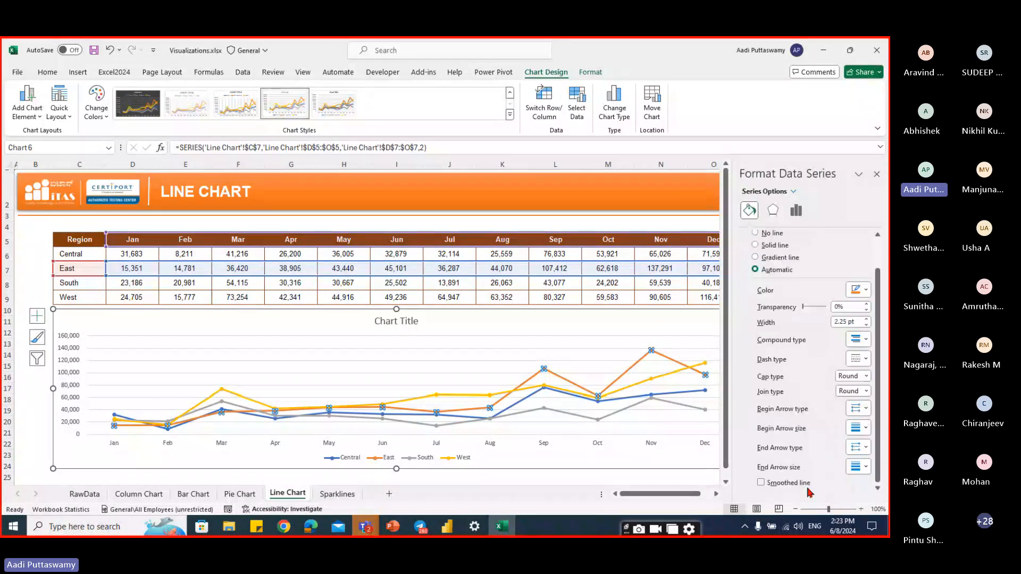
scroll(776, 479, up, 1)
scroll(781, 479, down, 1)
click(777, 482)
- Apply the smoothed line option to the West, Central and South series and close the series formatting
click(665, 374)
click(777, 486)
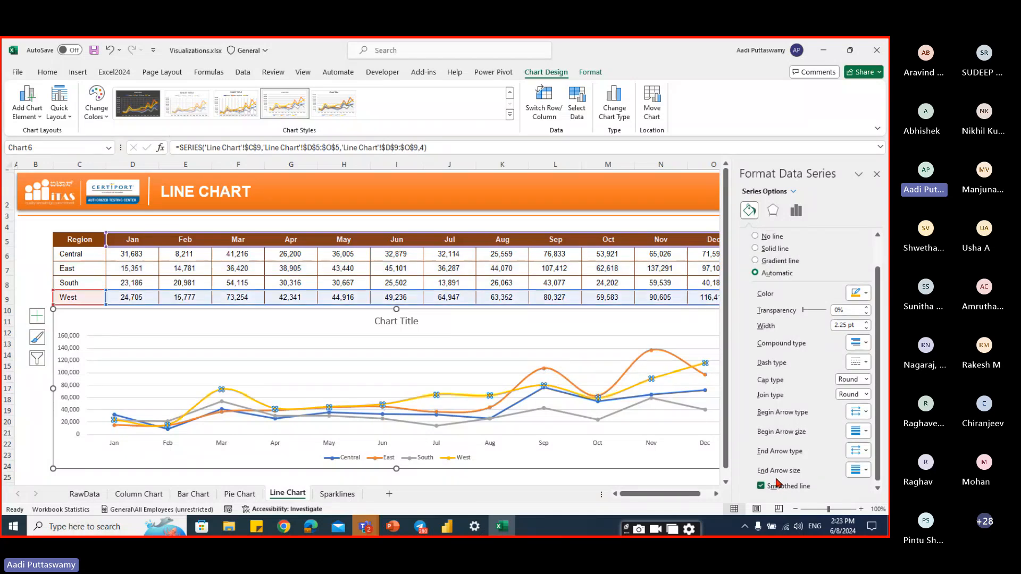
click(686, 393)
click(780, 487)
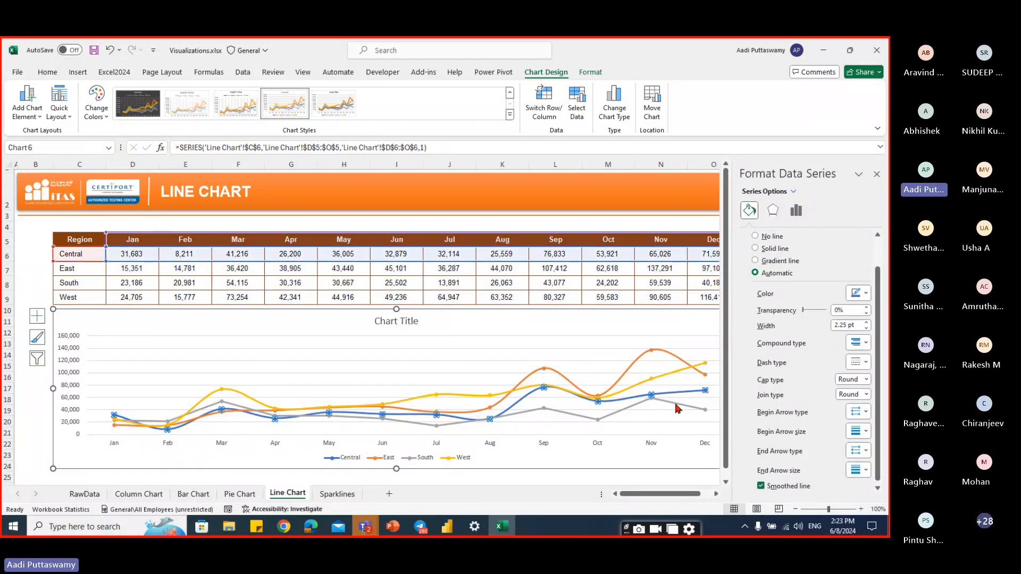
click(167, 422)
click(761, 485)
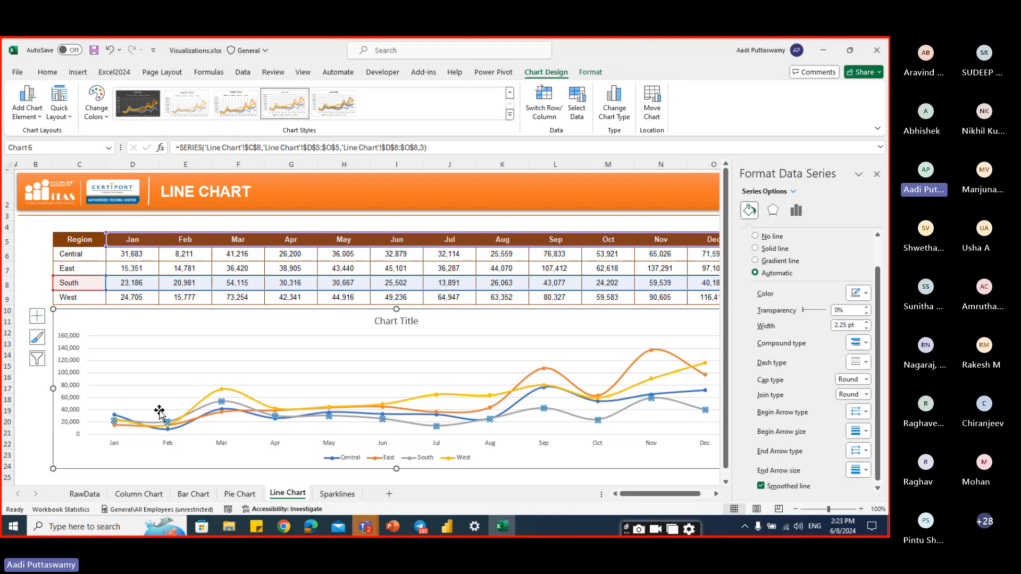
click(876, 174)
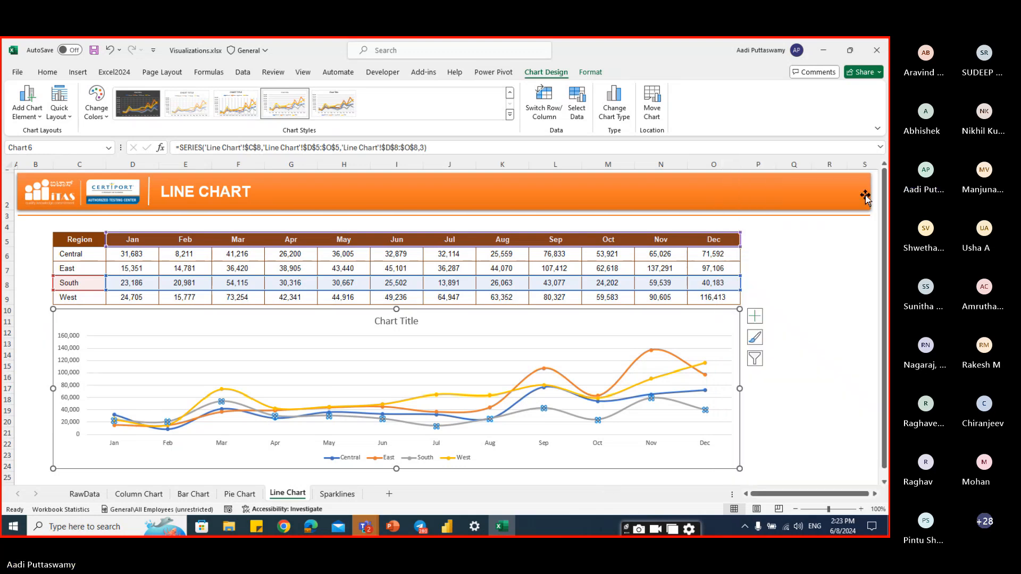
click(832, 354)
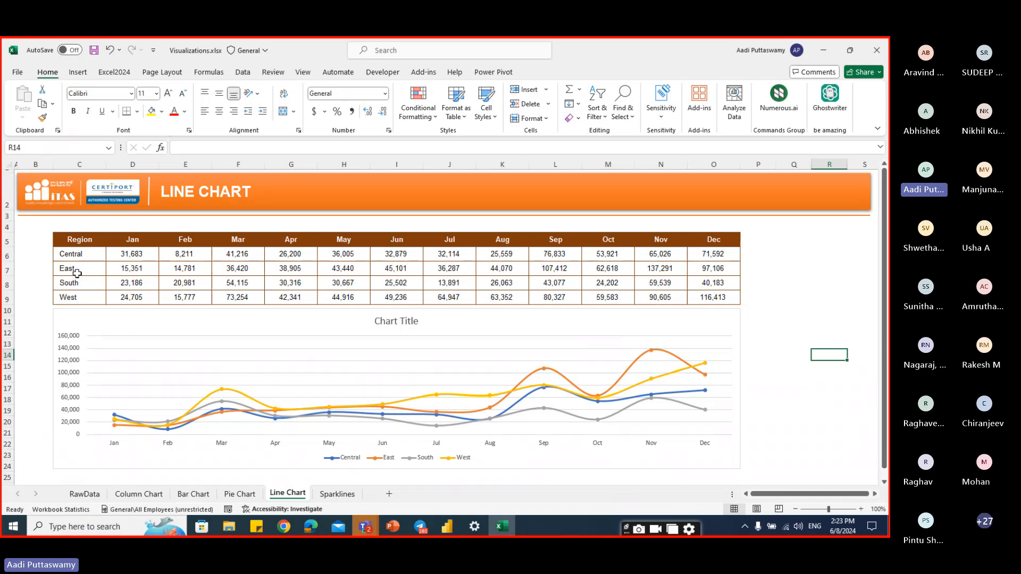
- Highlight the four region names in the line chart's source table and bring up the Sparklines sheet
drag(78, 256, 79, 294)
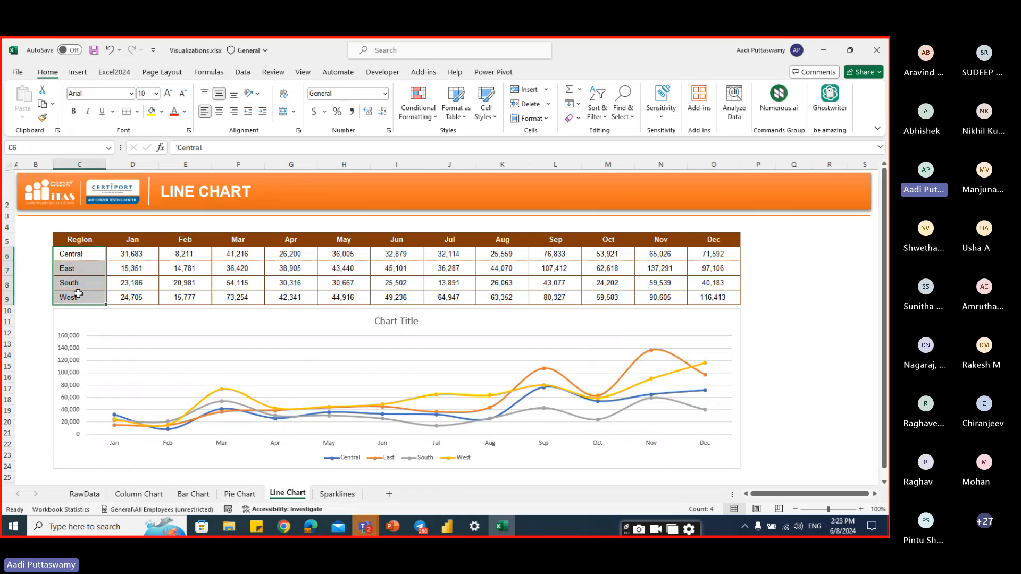
click(336, 495)
scroll(99, 215, down, 2)
scroll(100, 215, up, 2)
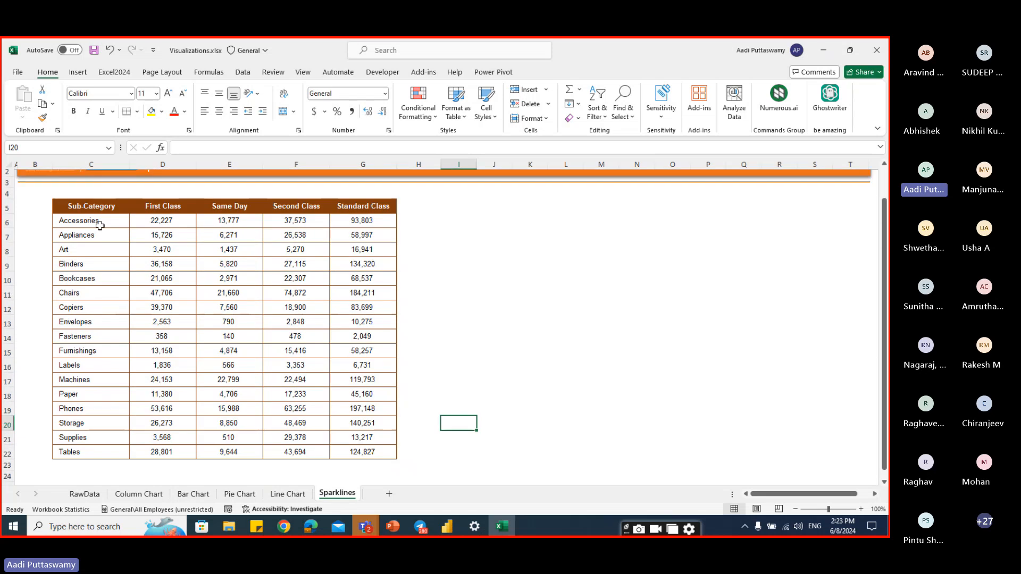
- Insert a 2-D Line with Markers chart of the whole Sub-Category table and place it enlarged beside the table
drag(100, 214, 372, 452)
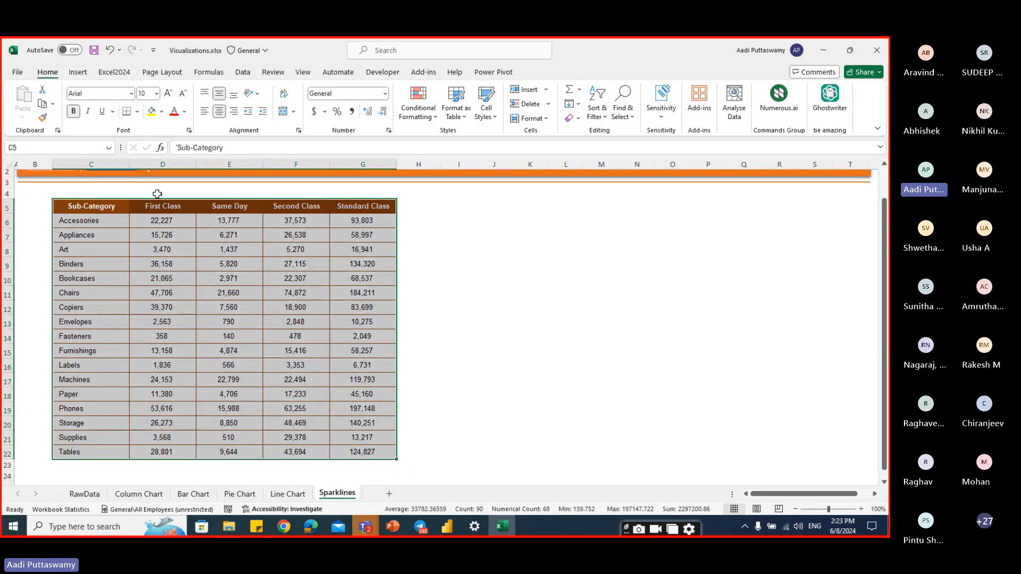
click(77, 72)
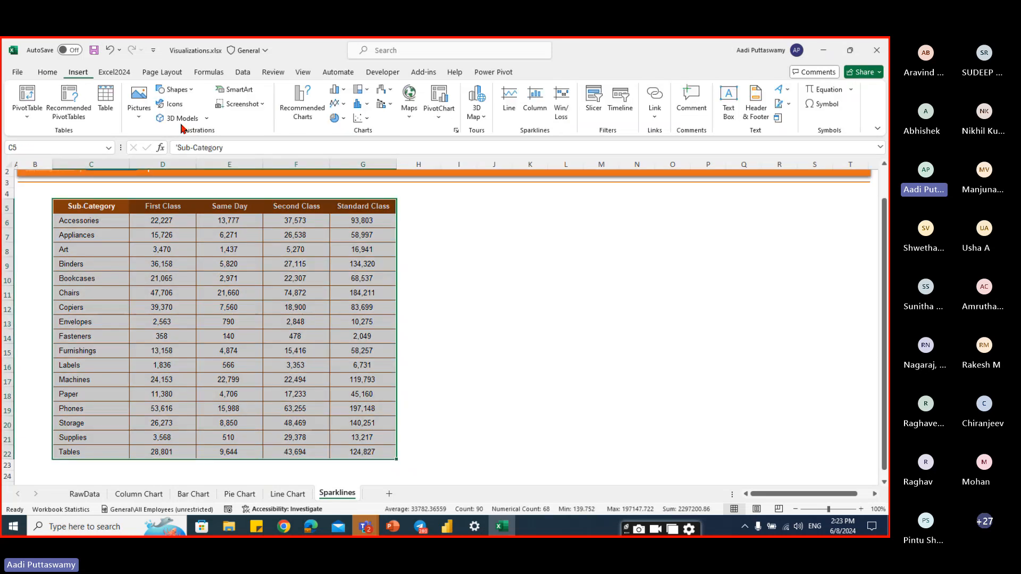
click(336, 104)
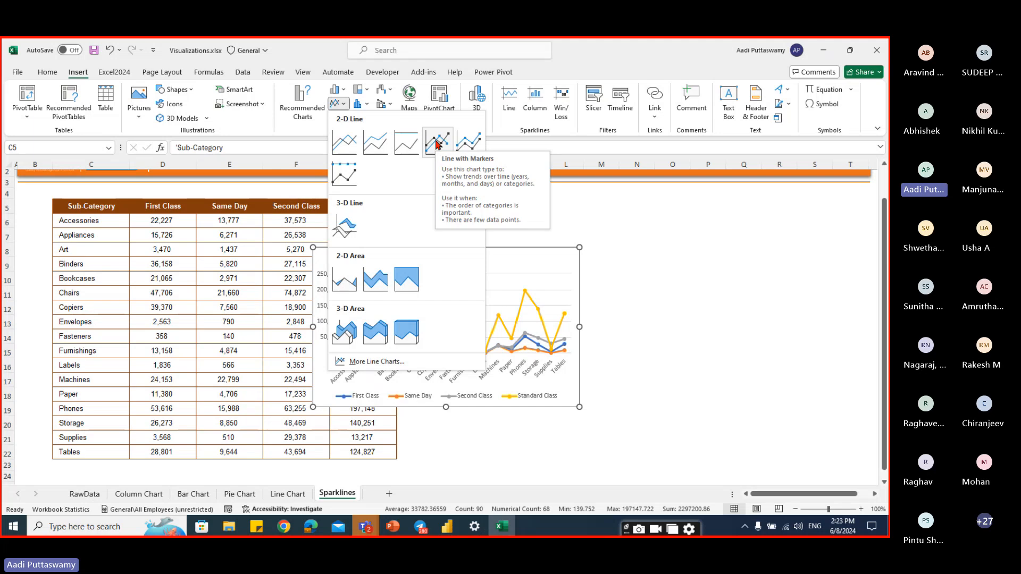
click(436, 144)
drag(411, 251, 559, 215)
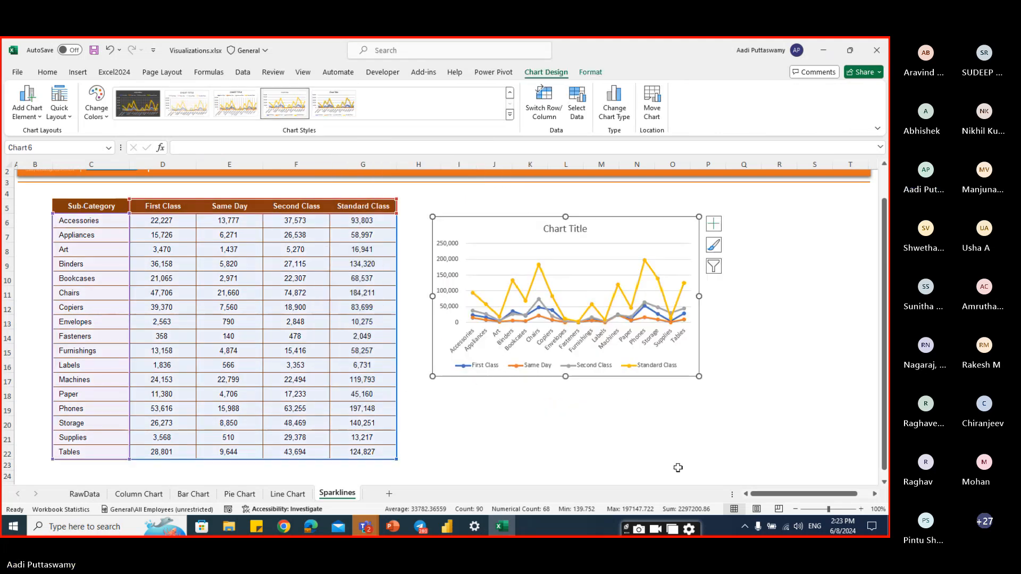
drag(699, 376, 768, 424)
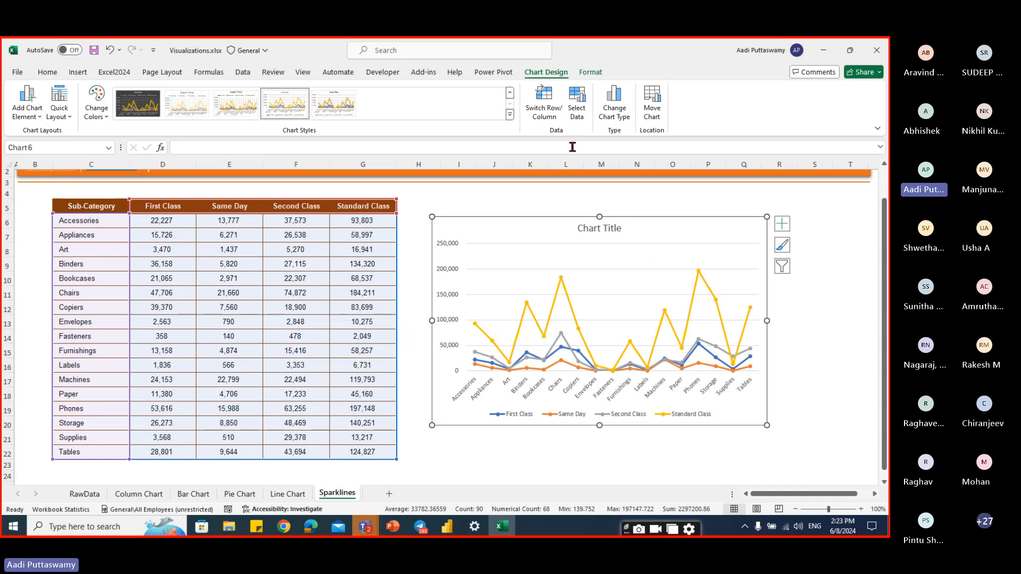
- Switch the Sub-Category chart's rows and columns, switch them back, and delete the chart
click(549, 109)
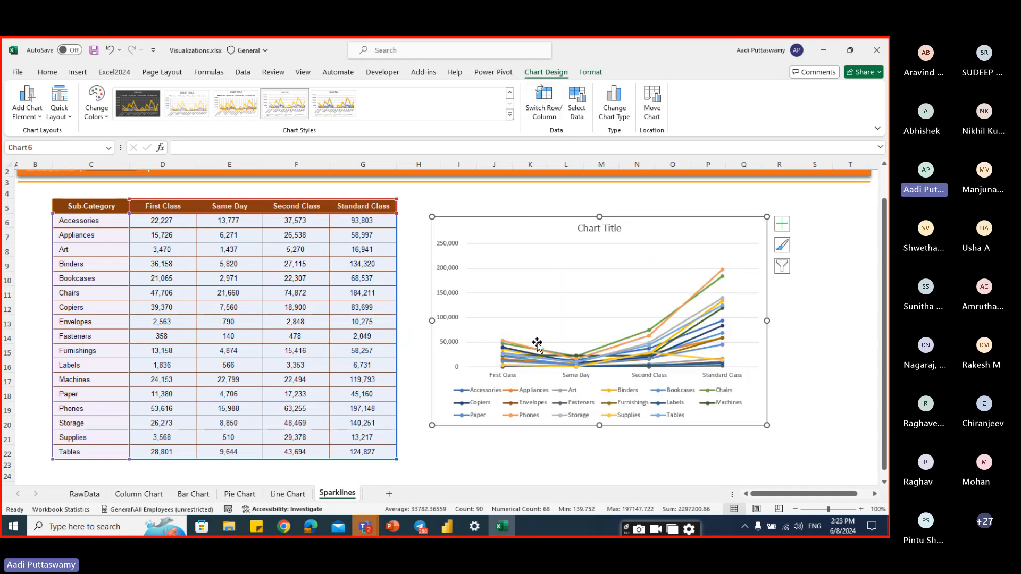
click(547, 114)
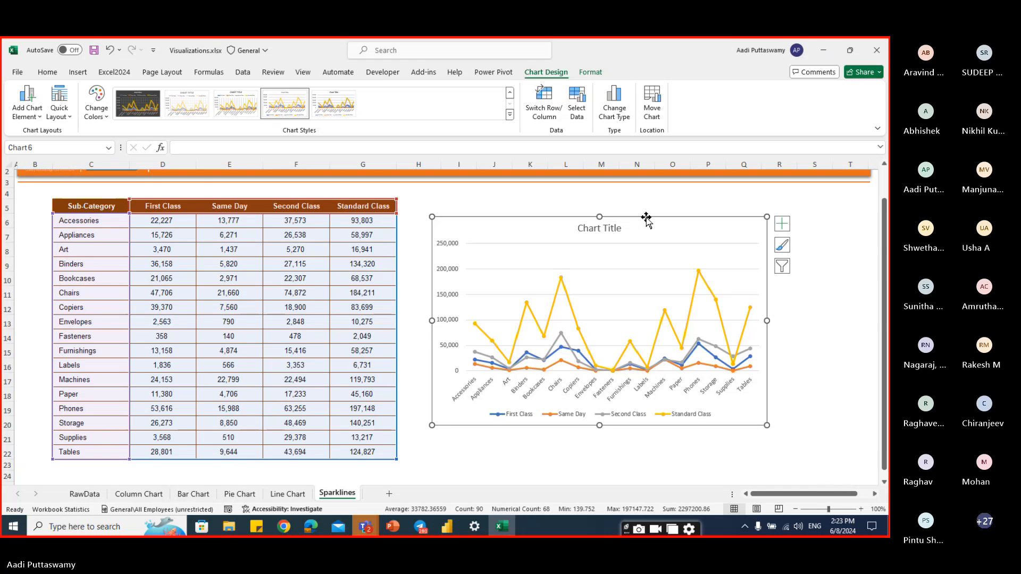
key(Delete)
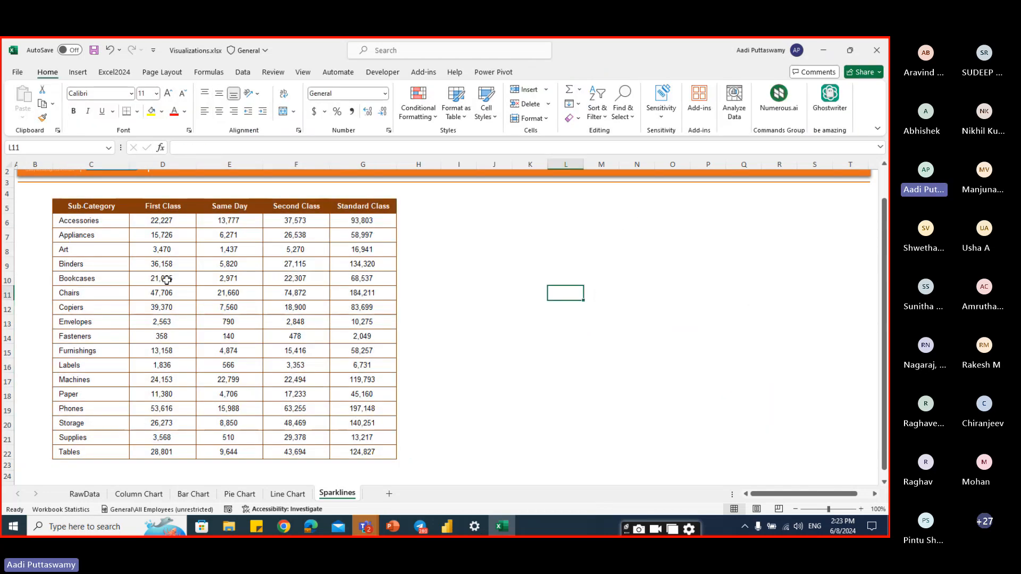
- Review the list of sub-categories from Accessories to Tables by highlighting their names
click(107, 222)
key(ctrl+shift+Down)
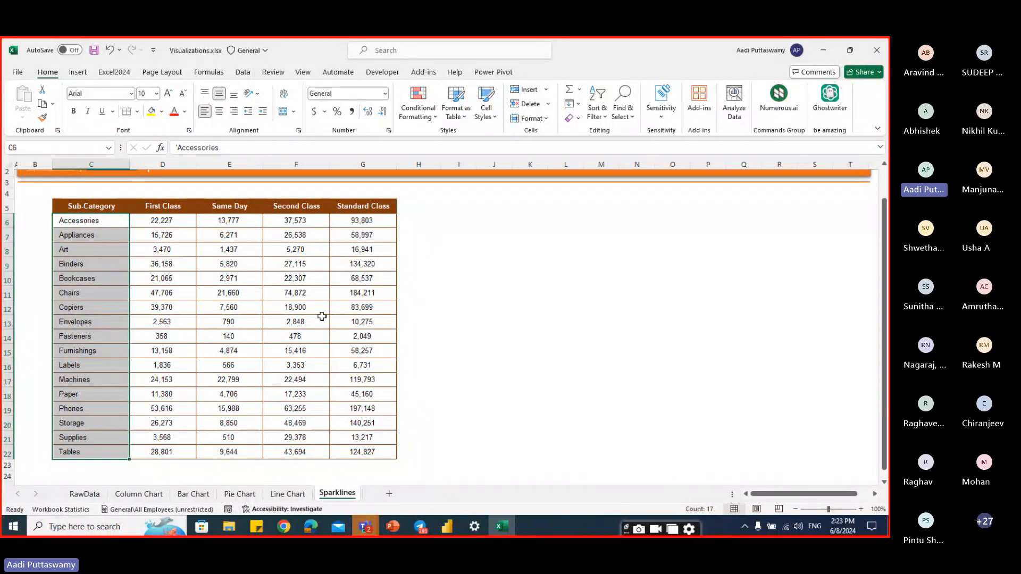
click(425, 324)
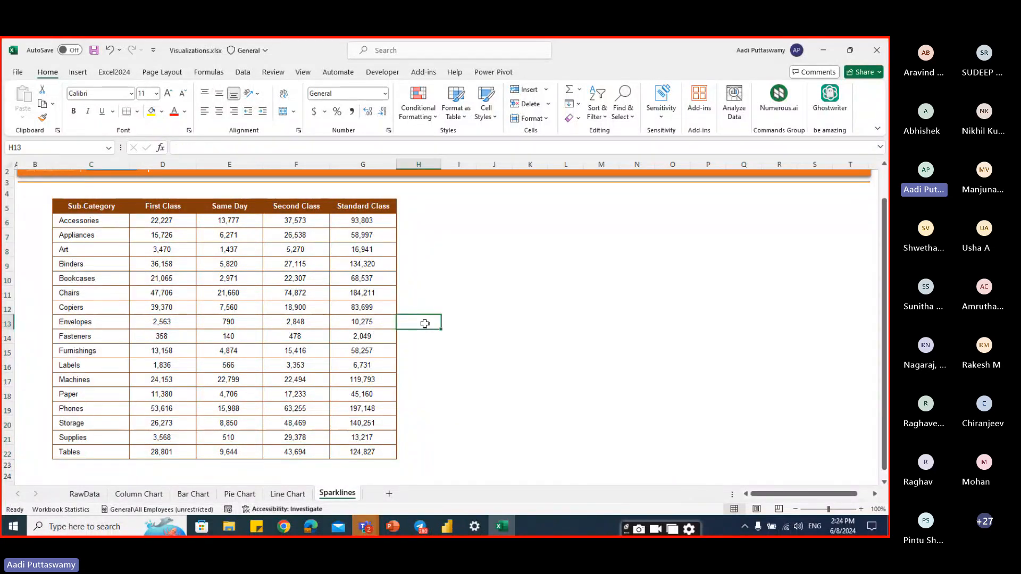
- Insert line sparklines for the shipping class values D6:G22 in H6:H22 and widen column H
drag(182, 223, 374, 451)
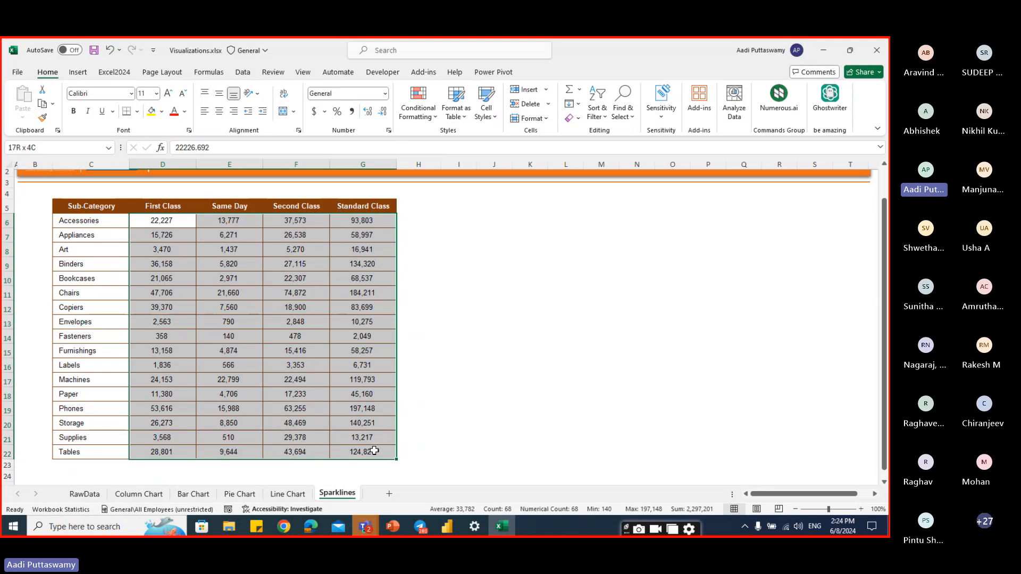
click(83, 76)
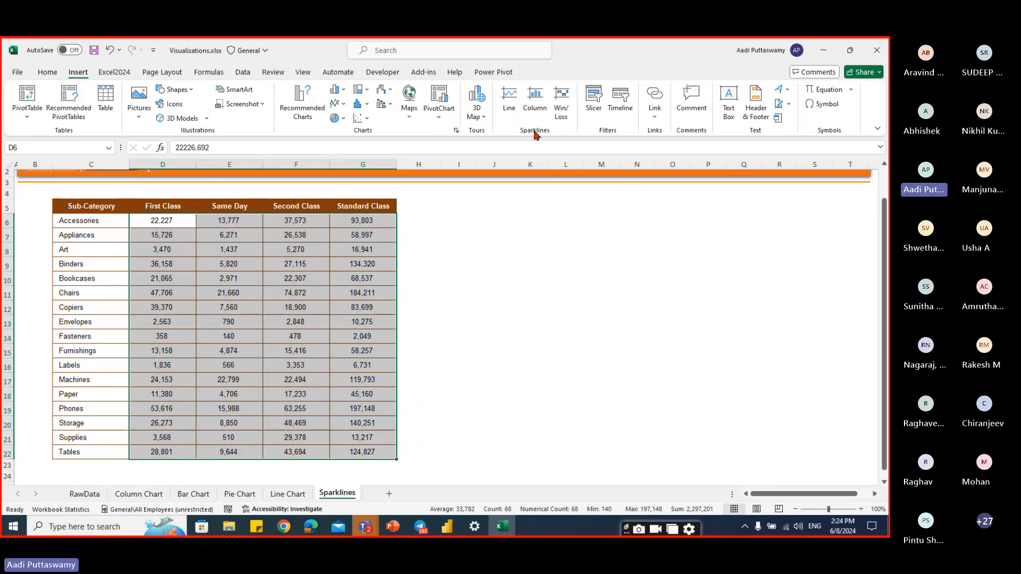
click(510, 112)
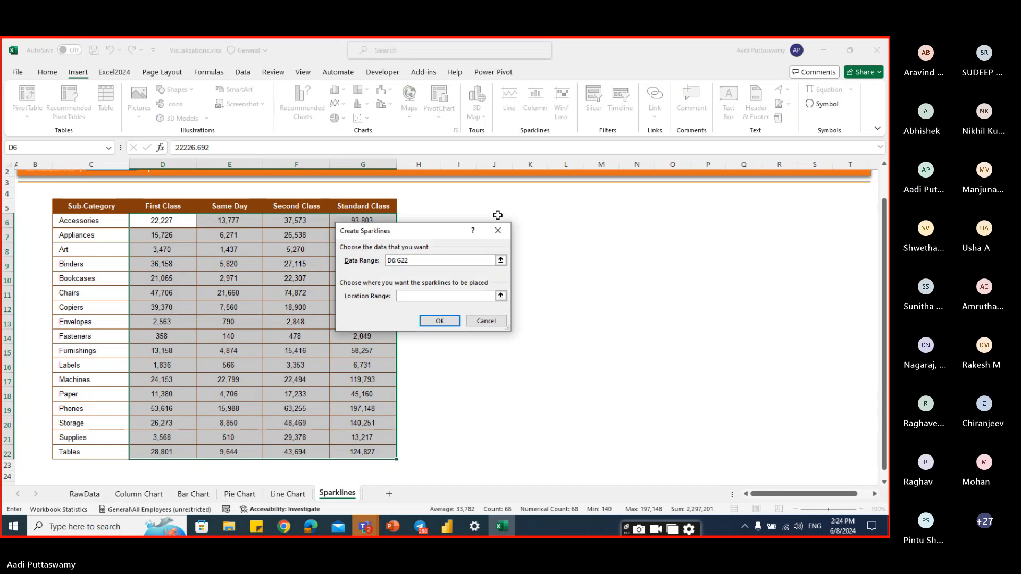
click(501, 296)
drag(414, 228, 635, 231)
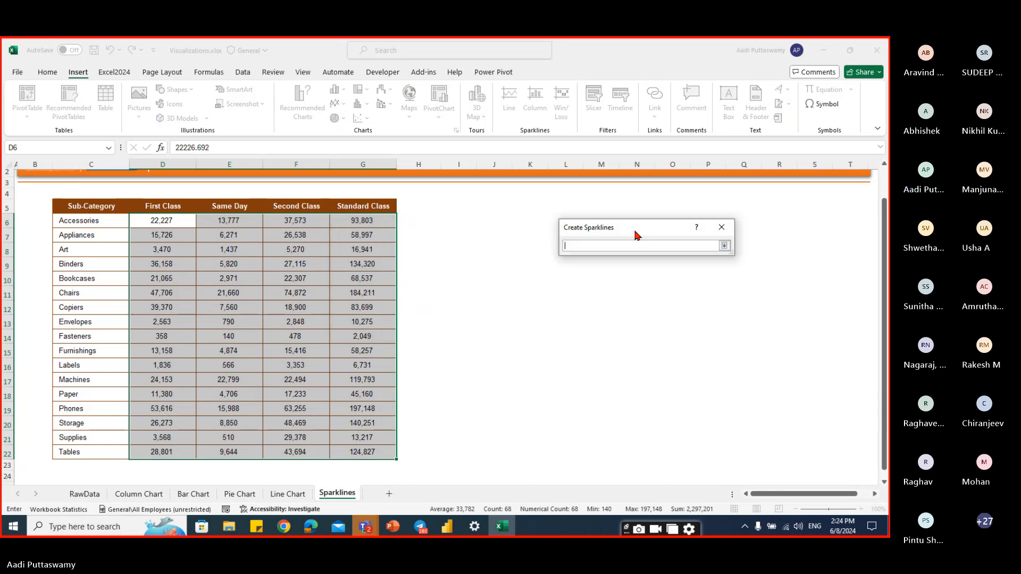
drag(420, 222, 421, 456)
click(724, 245)
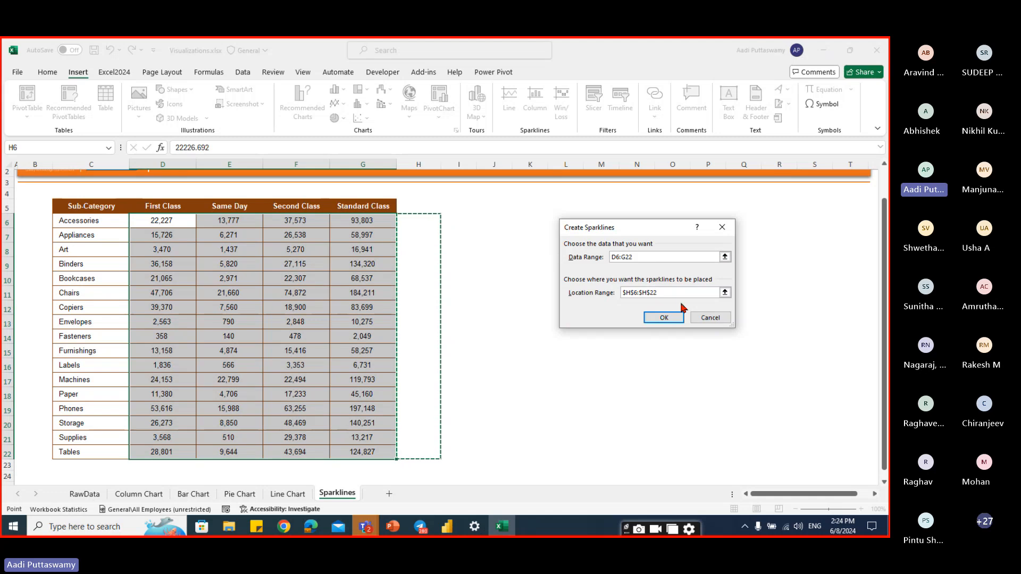
click(664, 318)
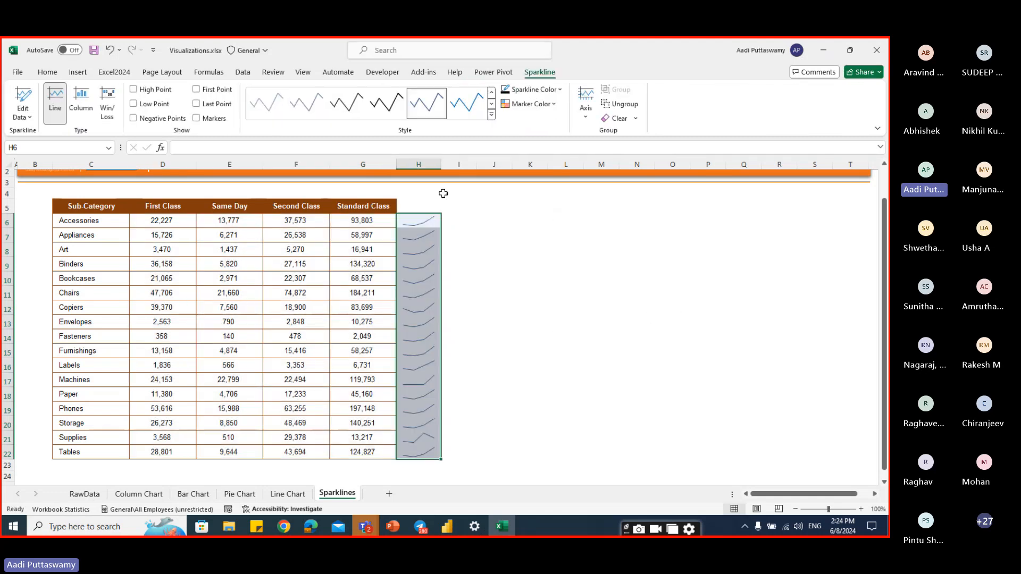
drag(442, 172, 510, 168)
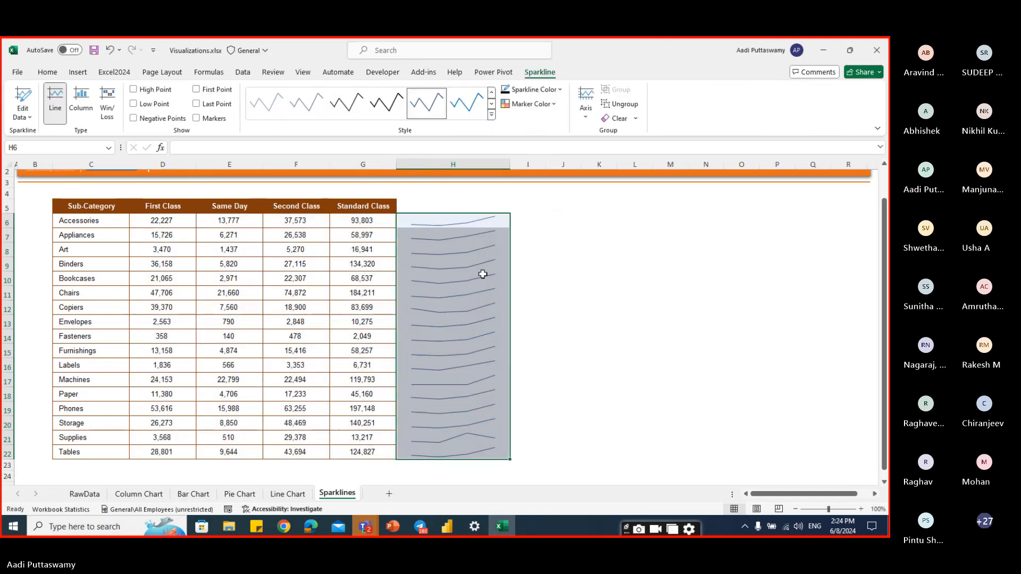
- Compare the Accessories and Appliances values across the shipping classes with the sparklines in column H
drag(160, 220, 355, 224)
drag(154, 235, 353, 235)
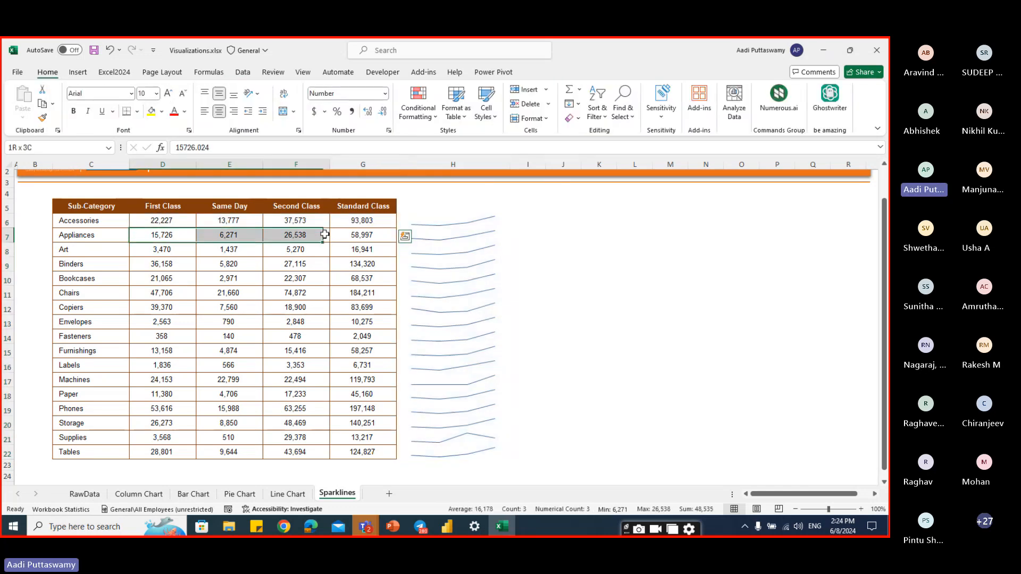
drag(432, 229, 443, 453)
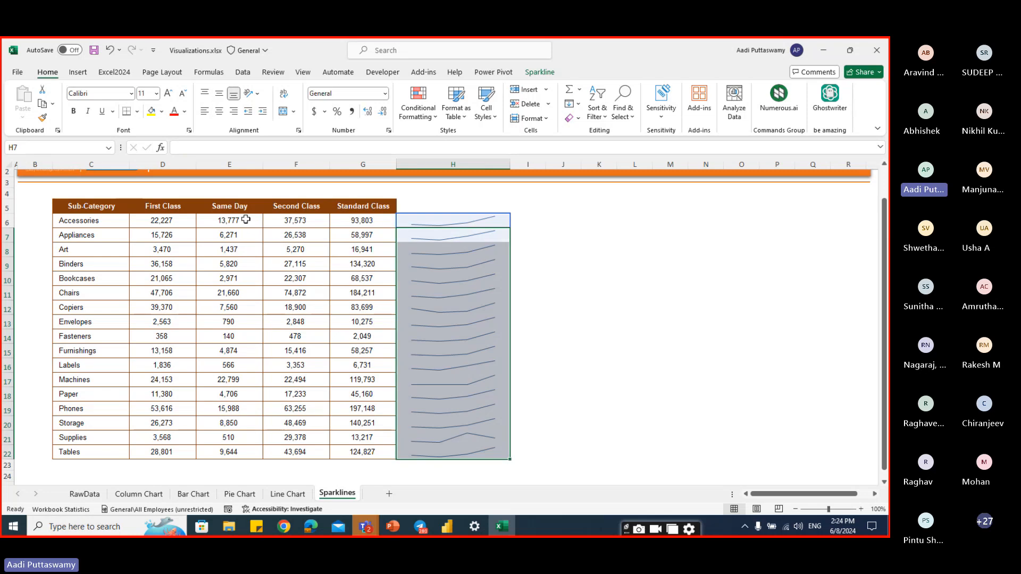
- Set the Accessories row's Same Day value to 1000 and its First Class value to 5000
click(229, 220)
text(1000)
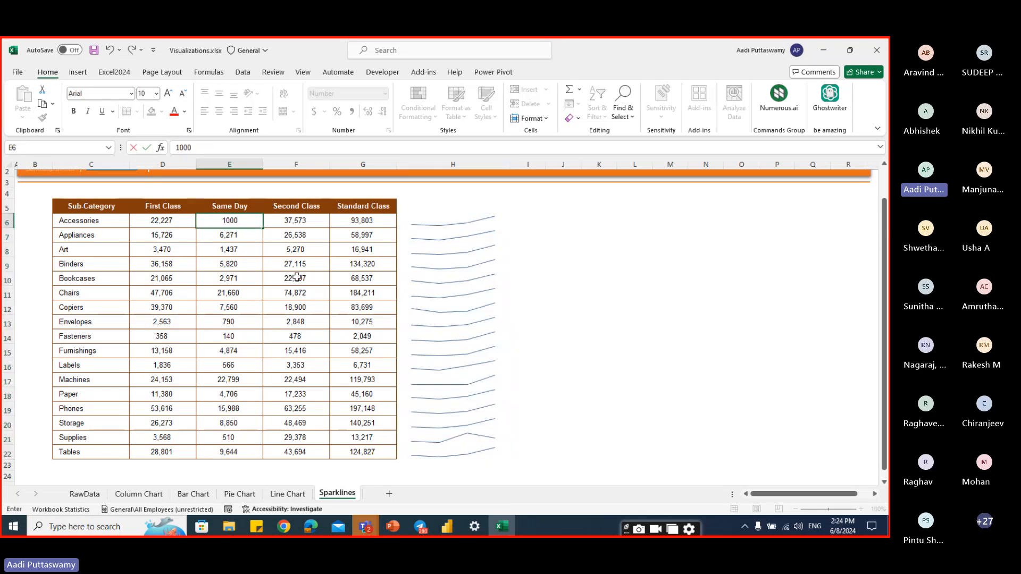
key(Return)
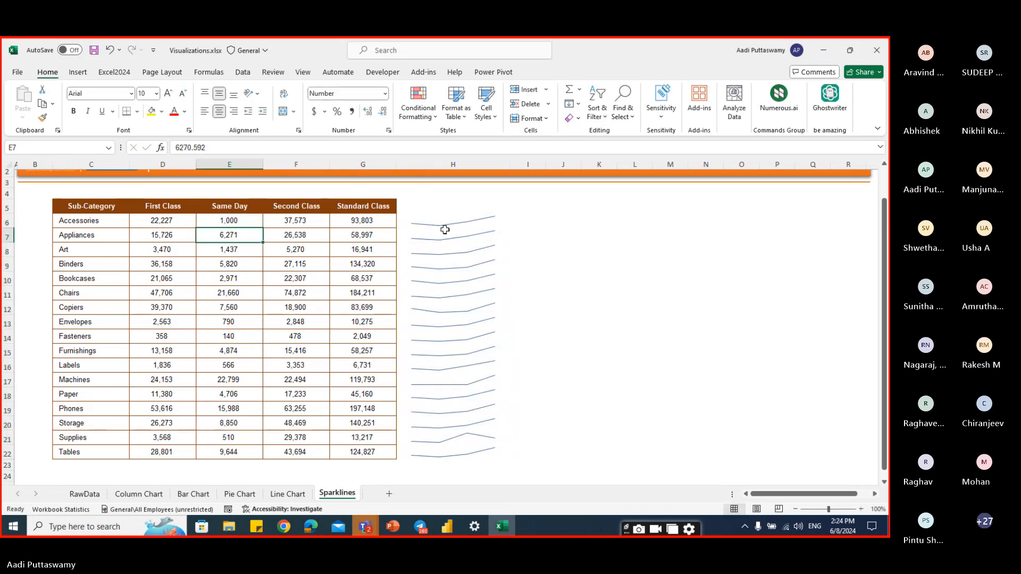
click(175, 222)
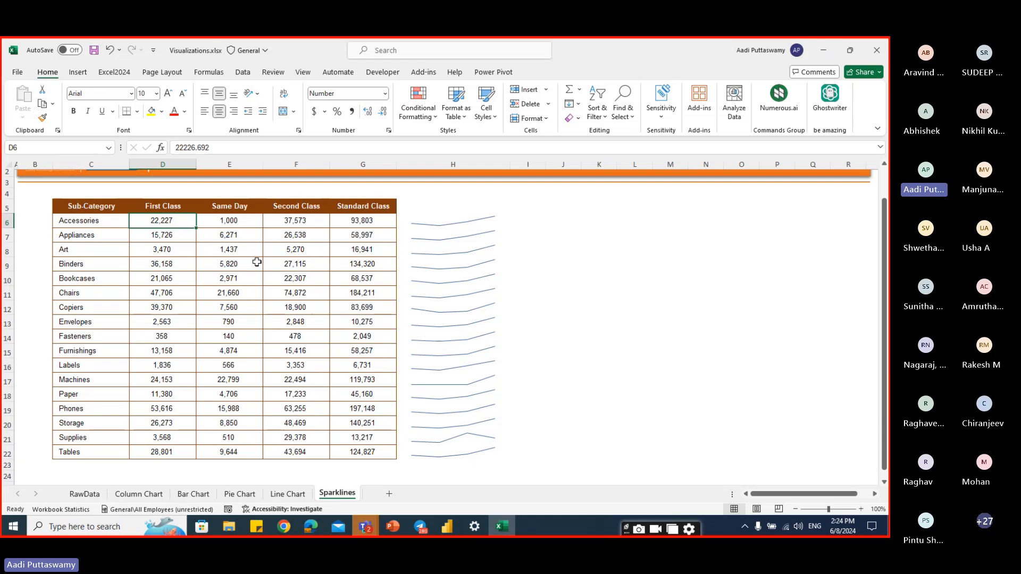
text(5000)
key(Return)
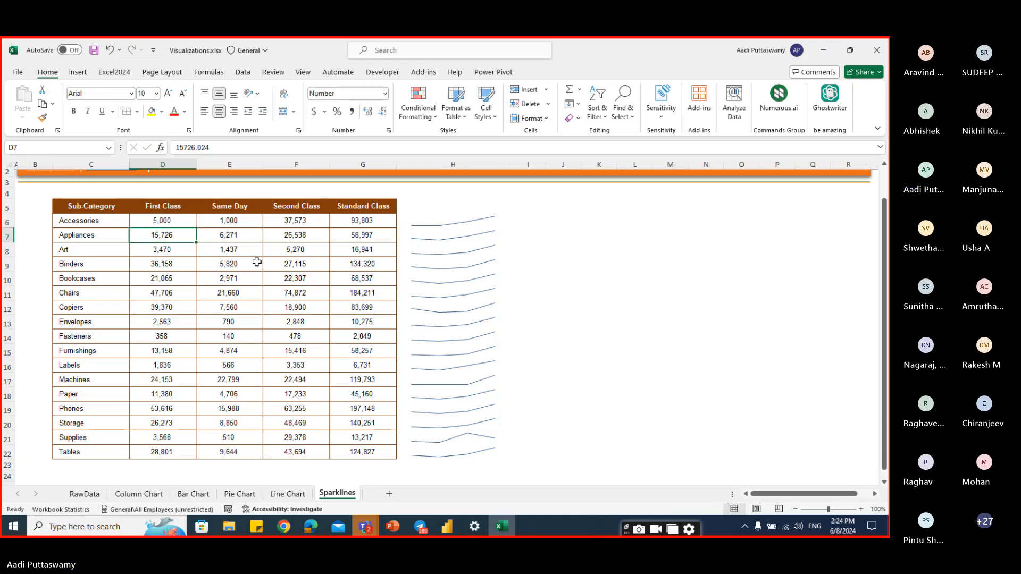
- Set the Accessories row's Second Class value to 6000 and its Standard Class value to 500
click(295, 220)
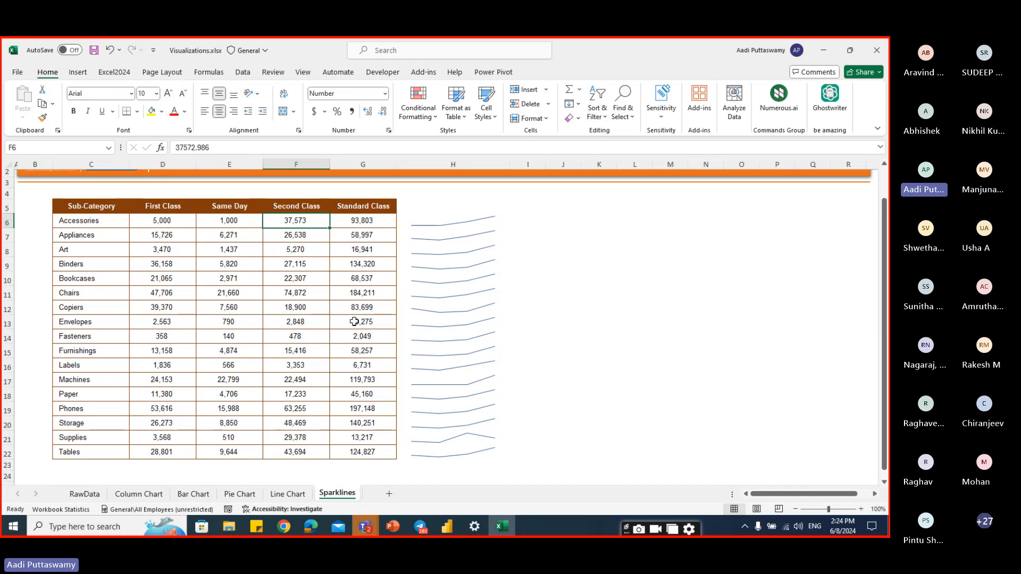
text(60000)
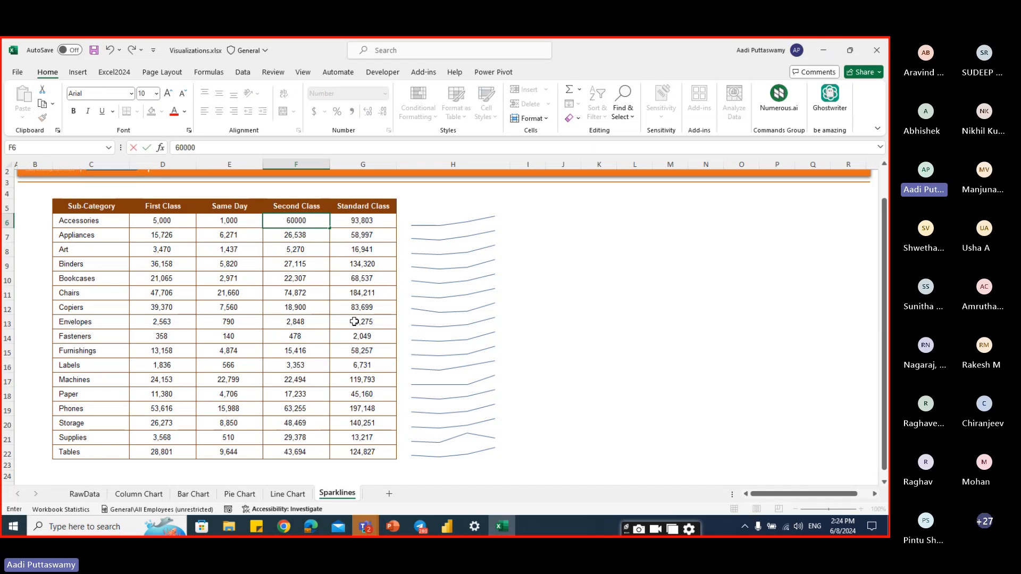
key(BackSpace)
key(Return)
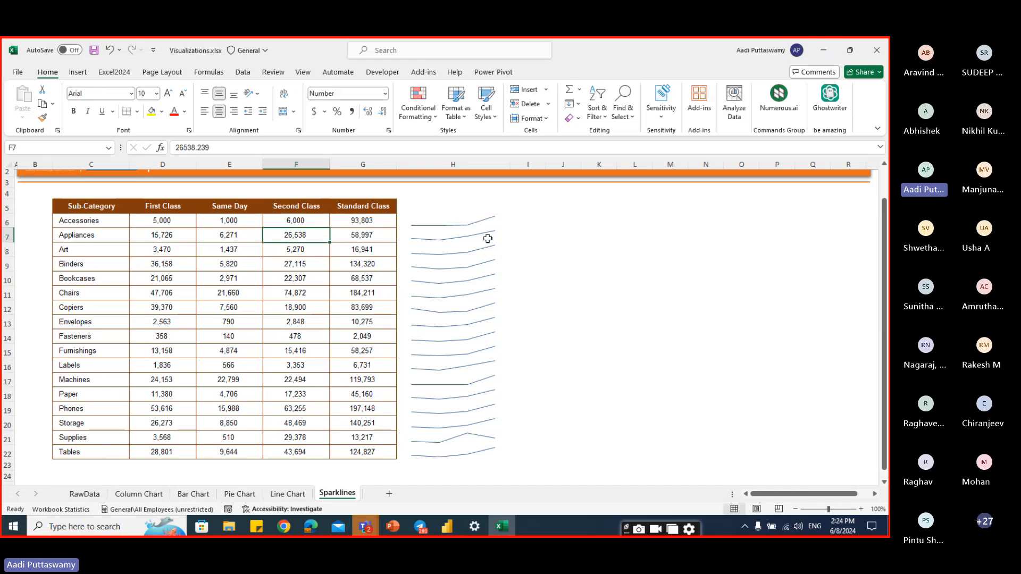
key(Up)
key(Right)
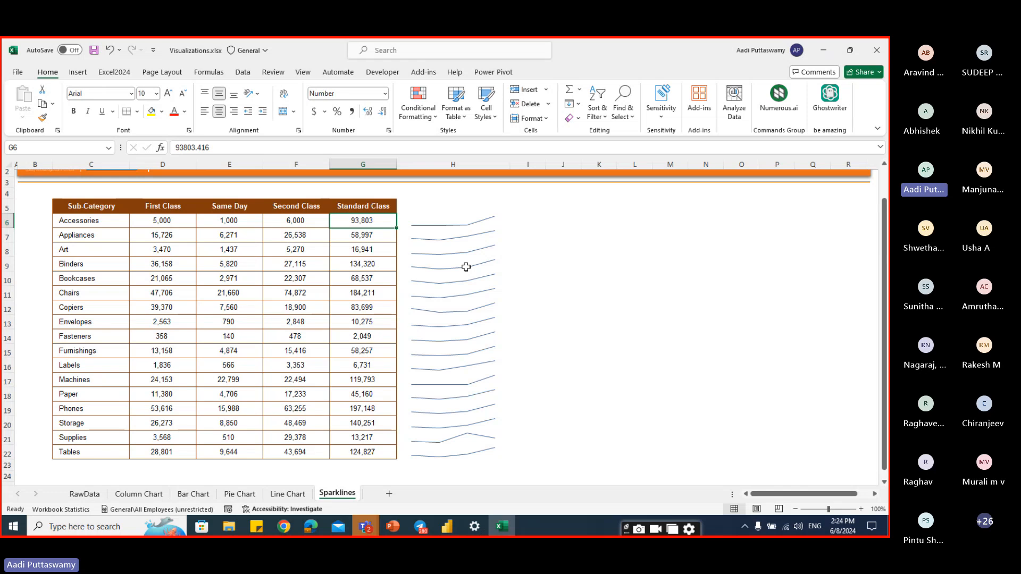
text(500)
key(Return)
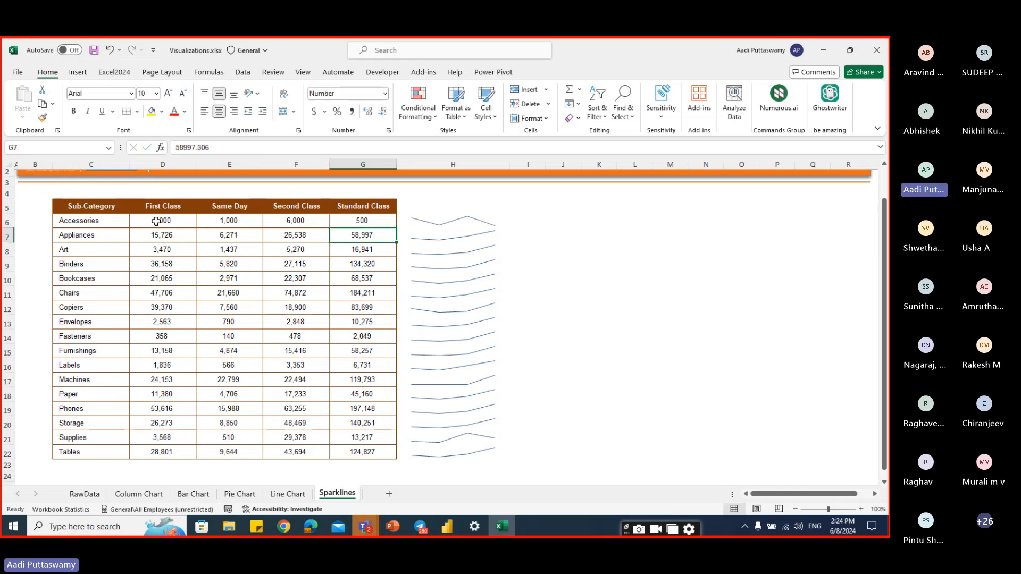
- Check the sparklines in H6:H22 against the edited Accessories values in D6:G6
drag(169, 221, 366, 221)
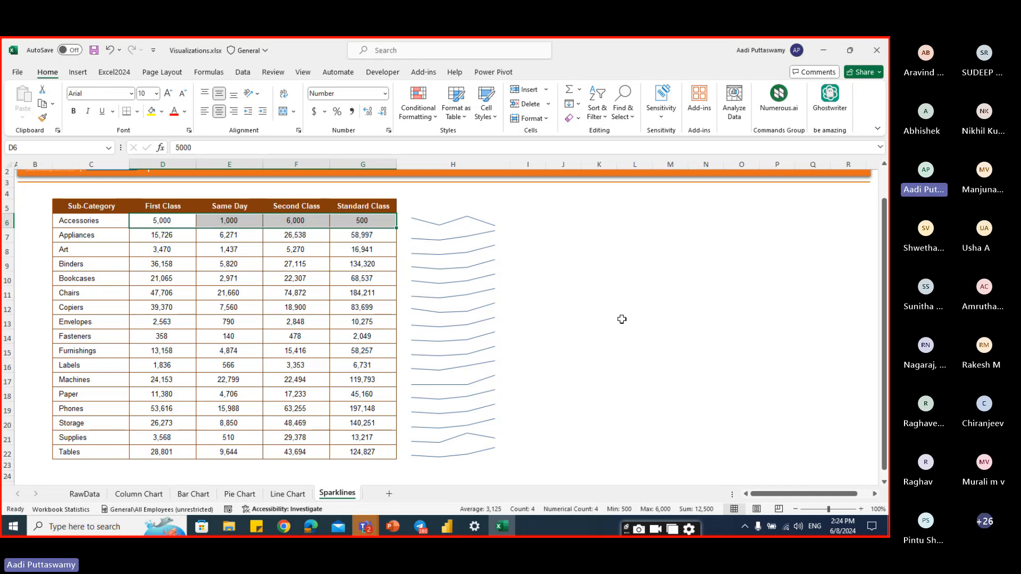
drag(453, 222, 456, 452)
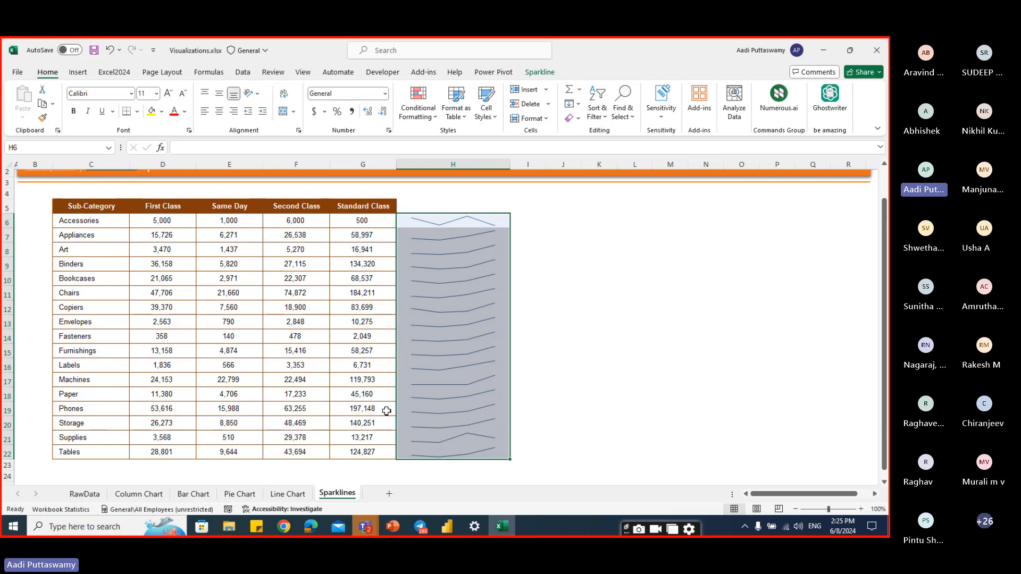
click(520, 362)
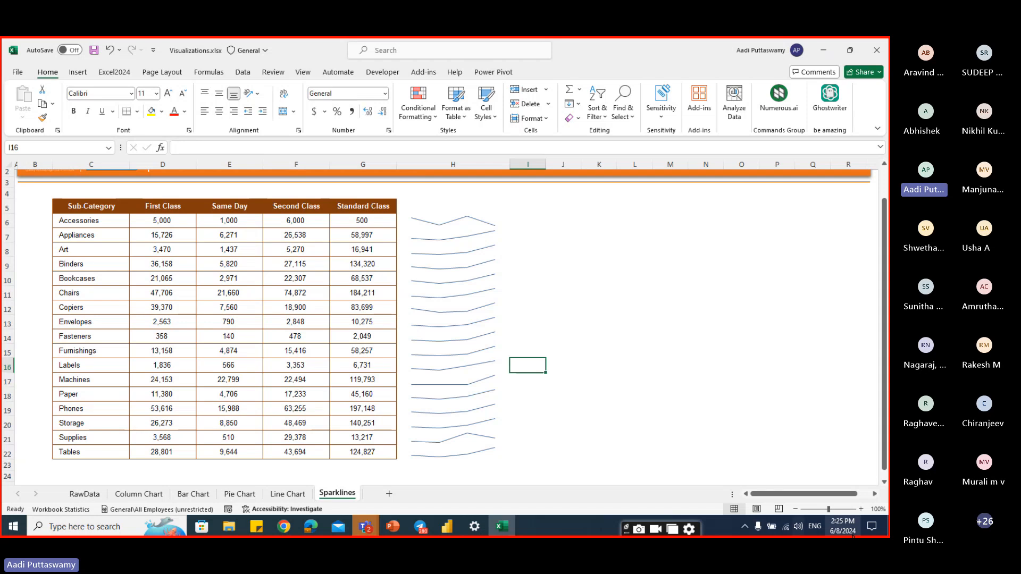
drag(471, 220, 480, 451)
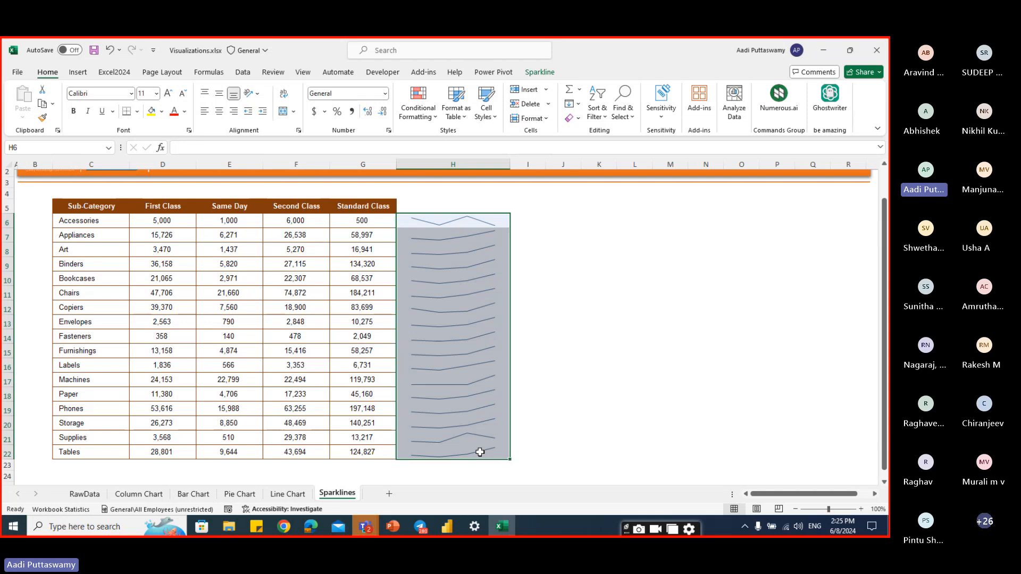
click(461, 234)
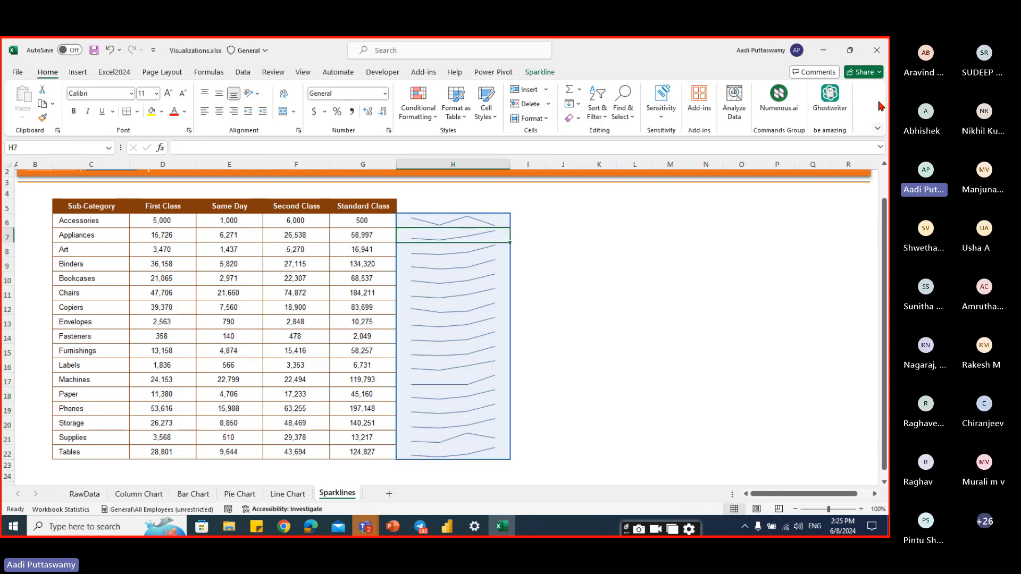
- Close the Visualizations workbook without saving its changes
click(877, 53)
click(620, 425)
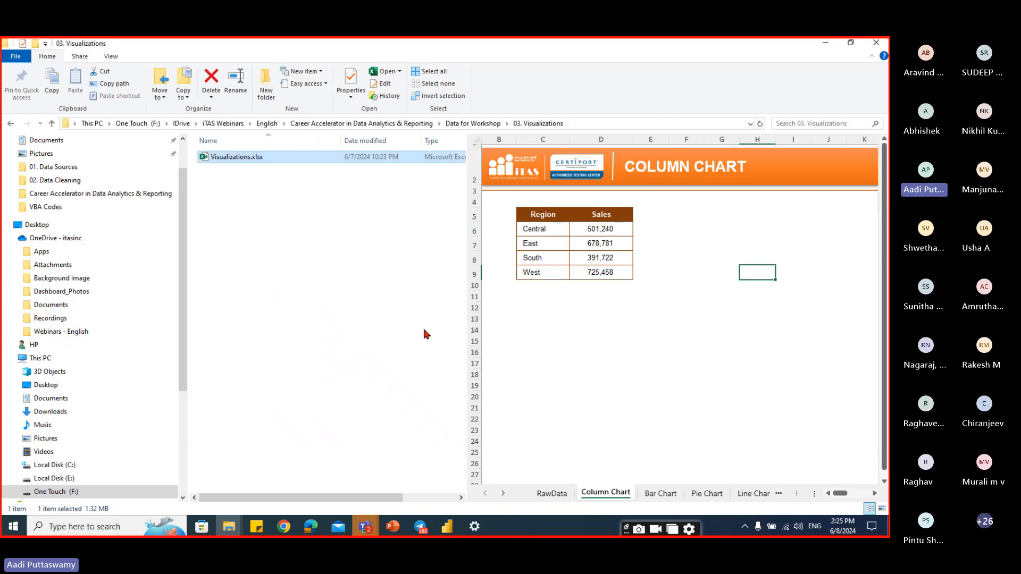
- Open Advanced Charts.xlsx from the 04. Advanced Charts folder within Data for Workshop
click(343, 241)
key(BackSpace)
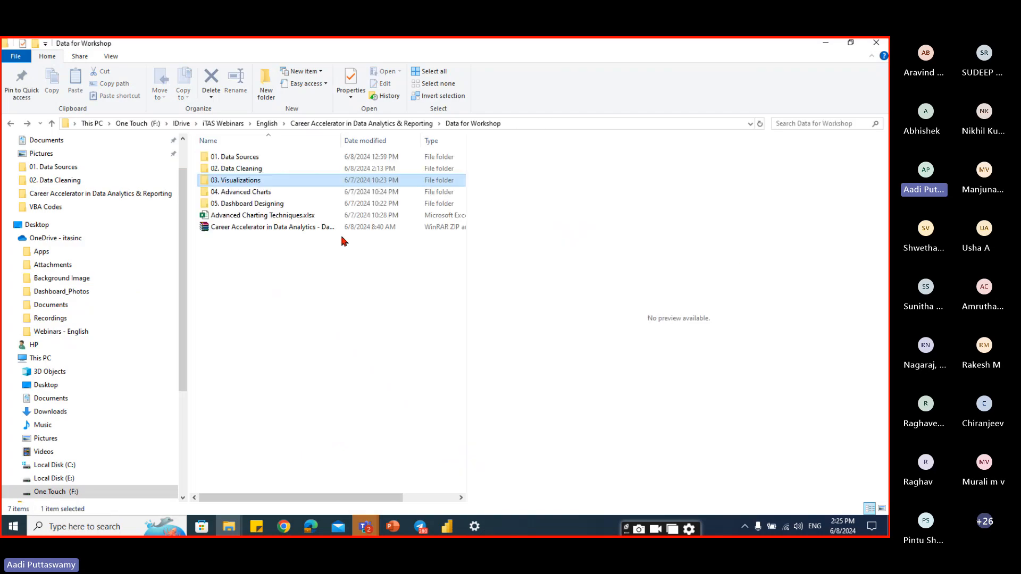
click(254, 195)
double_click(254, 195)
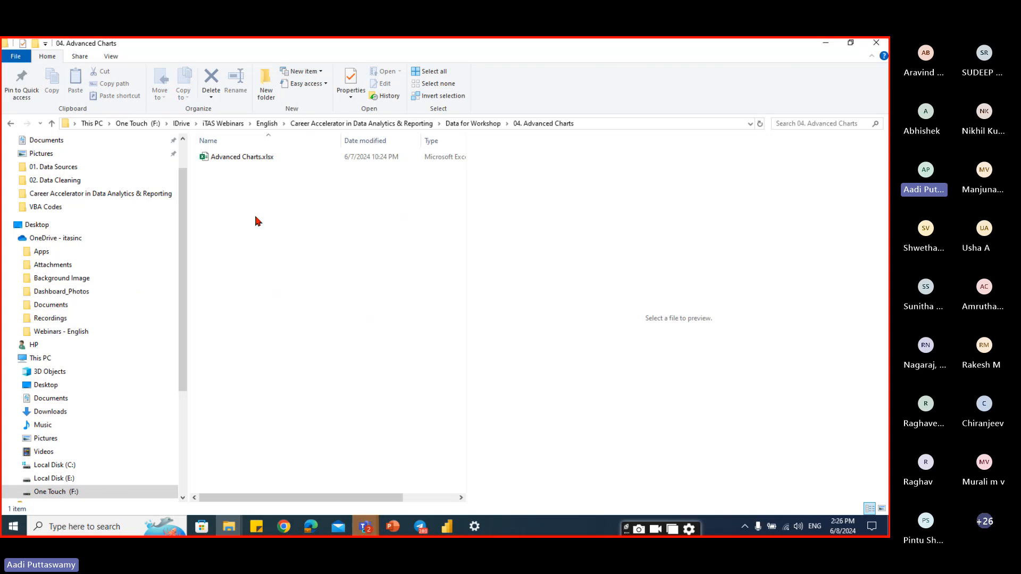
right_click(254, 213)
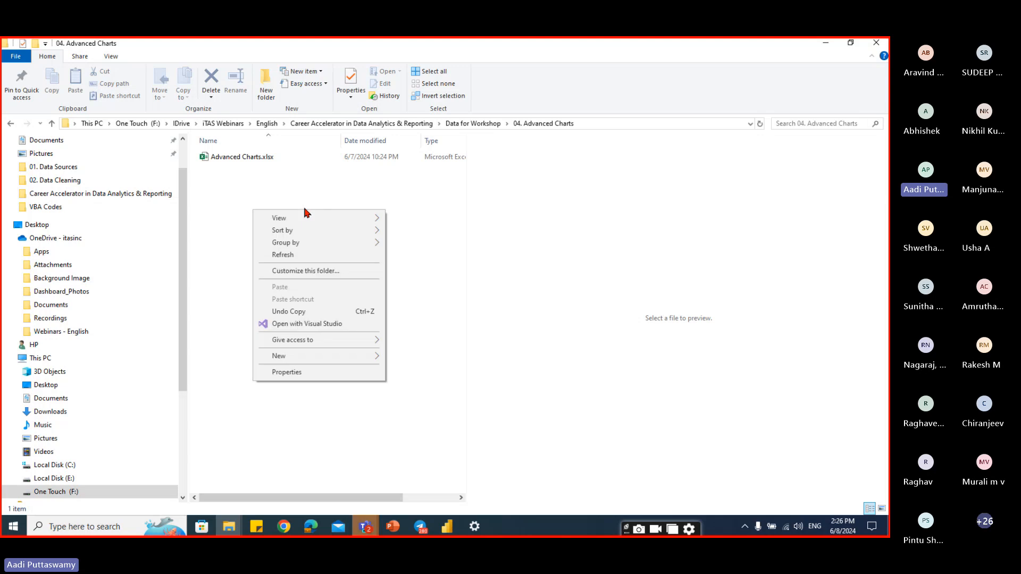
click(292, 266)
click(258, 156)
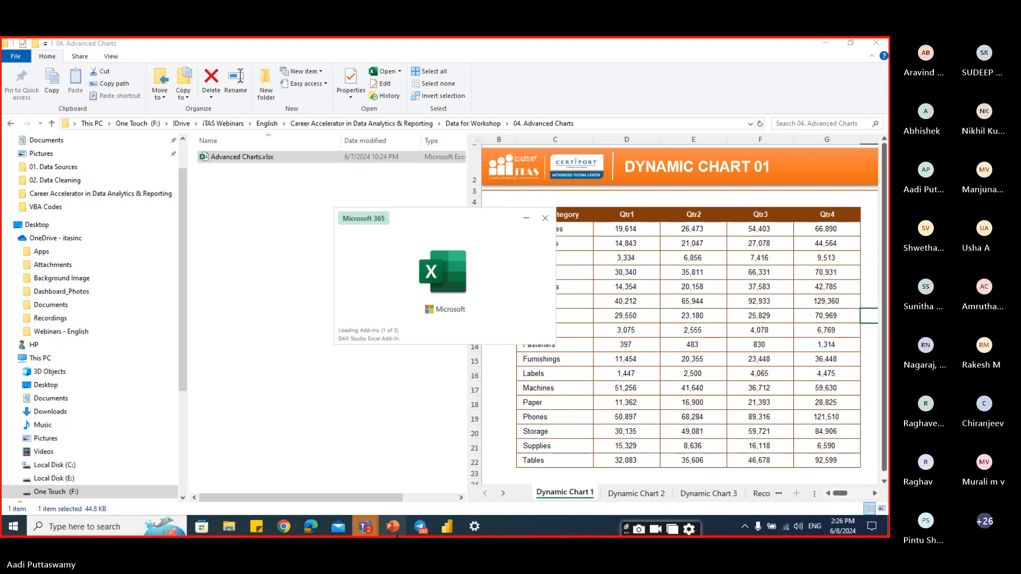
- Switch to the PowerPoint presentation and go past the Task 04 title to the Advanced Charts explanation slide
key(alt+Tab)
key(Down)
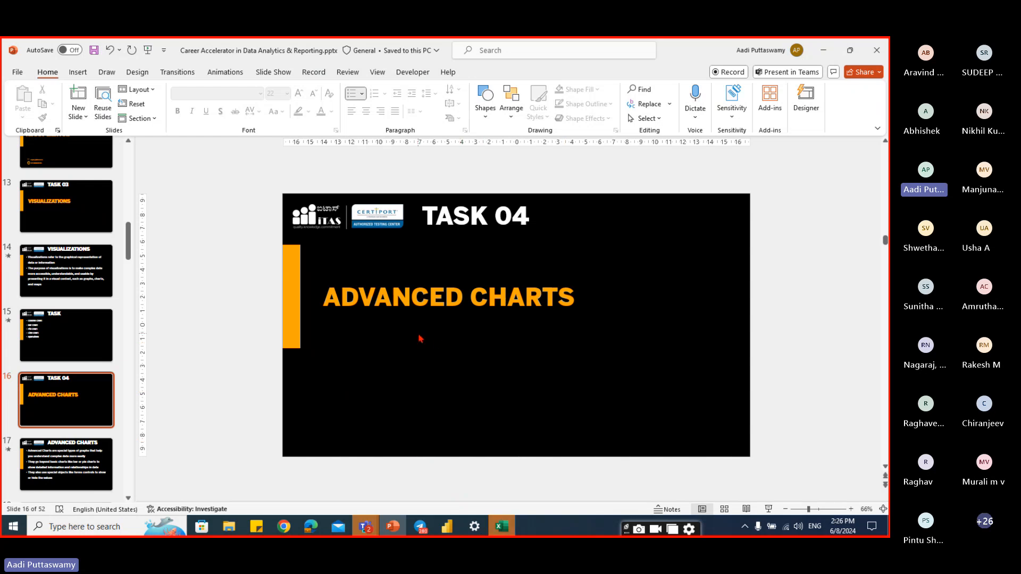
key(Down)
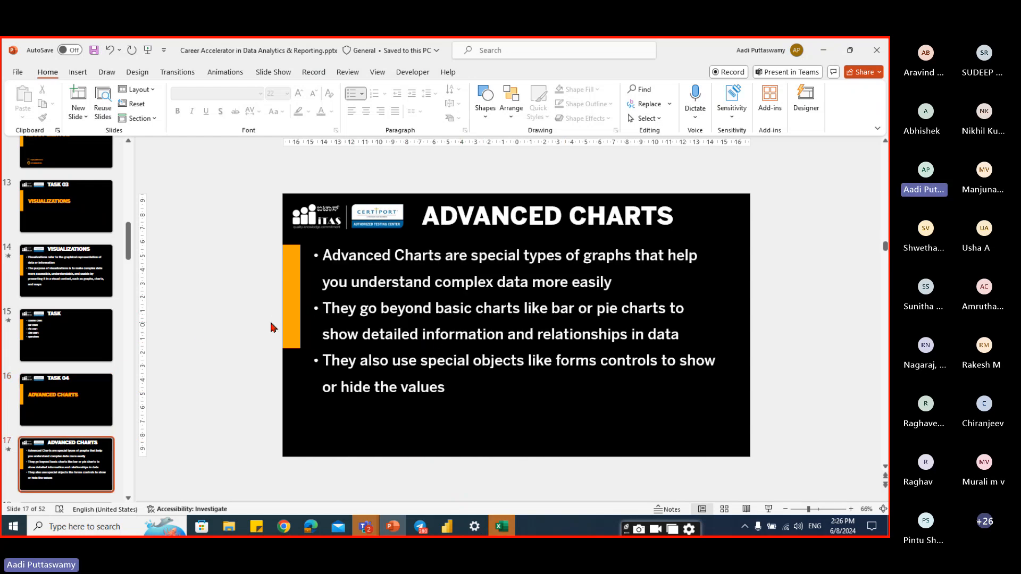
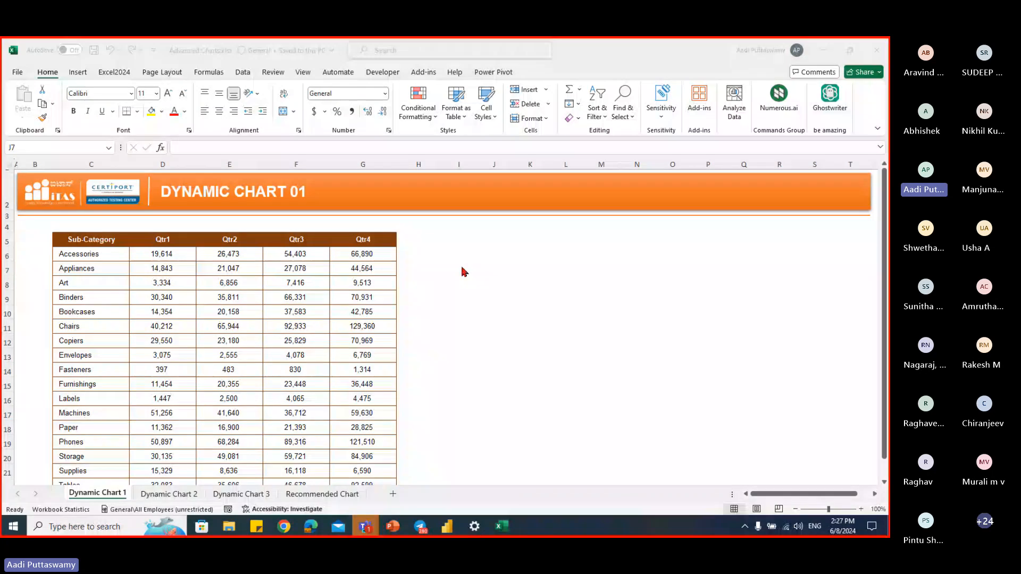
- Switch to the Advanced Charts workbook in Excel and examine the Sub-Category table with quarterly values on the Dynamic Chart 1 sheet
click(419, 254)
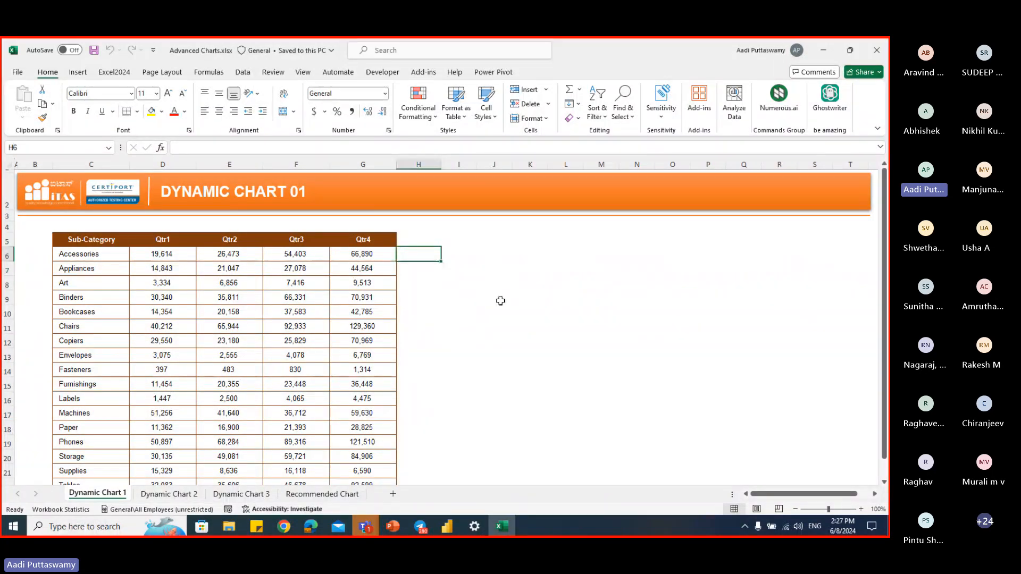
click(481, 299)
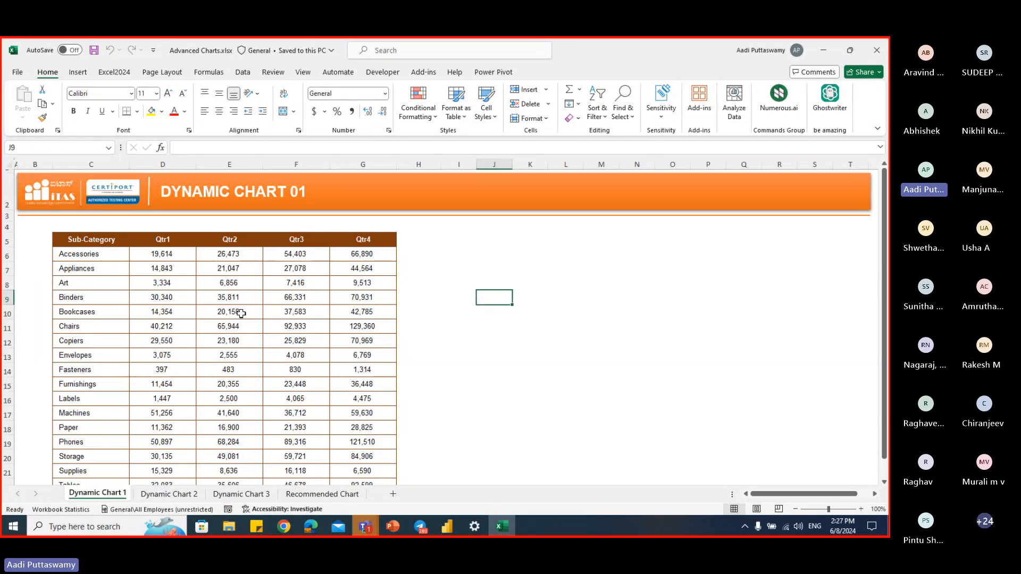
click(181, 284)
scroll(222, 349, down, 5)
scroll(222, 351, up, 5)
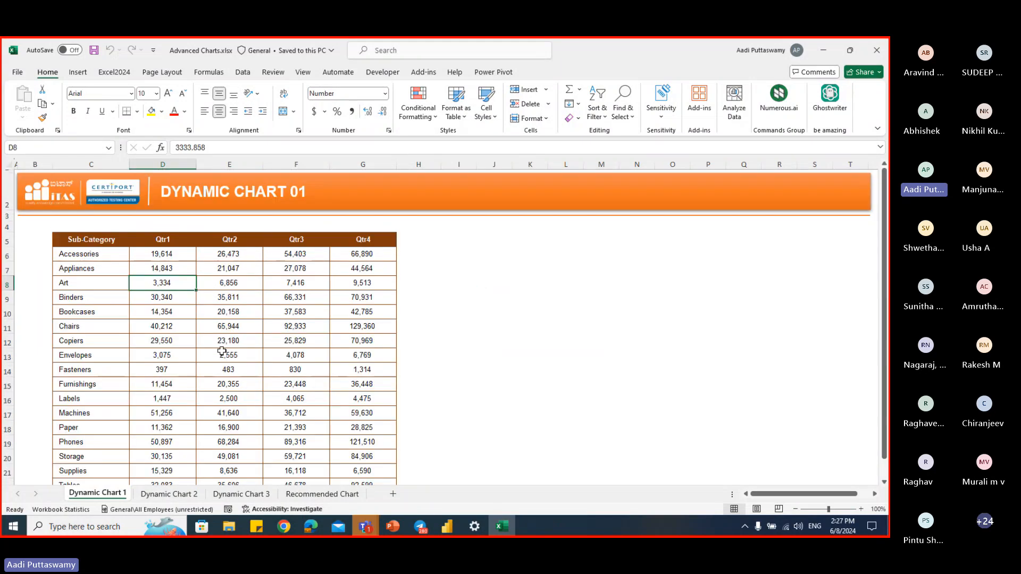
click(222, 351)
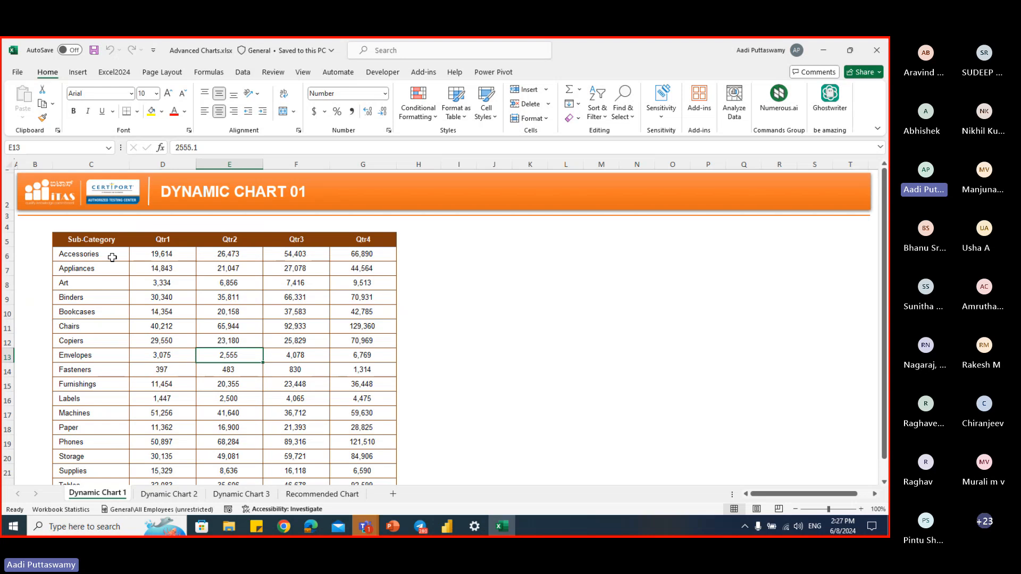
drag(112, 257, 113, 441)
scroll(279, 371, up, 1)
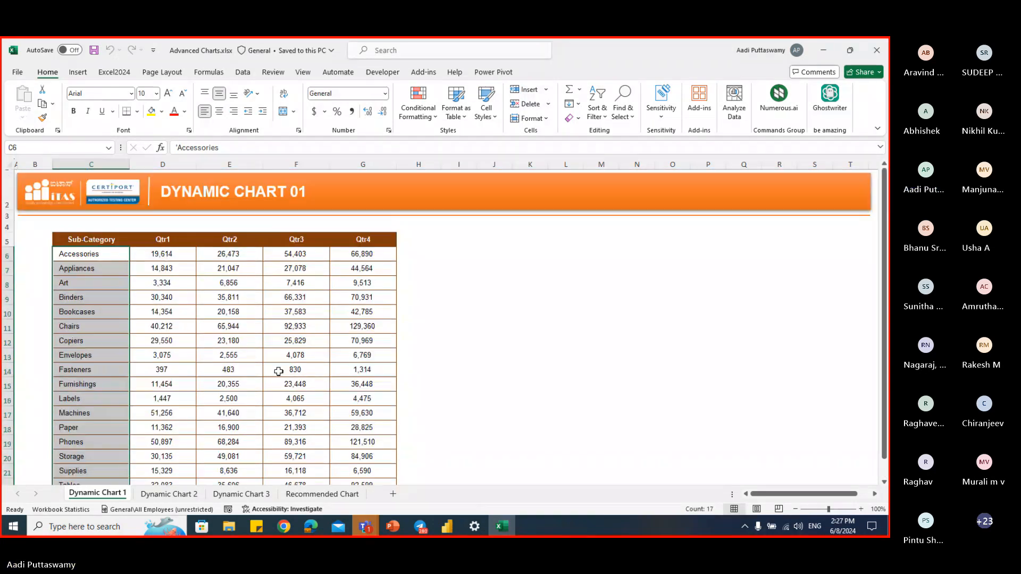
click(253, 343)
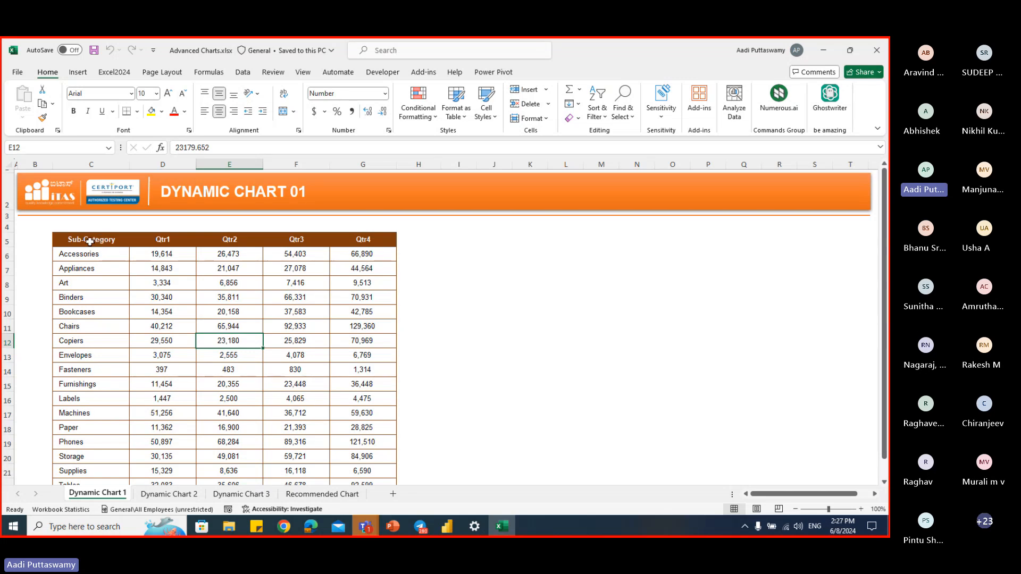
- Copy the table's header and Accessories row, C5:G6, to the empty area starting at J5
drag(97, 245, 340, 258)
key(ctrl+c)
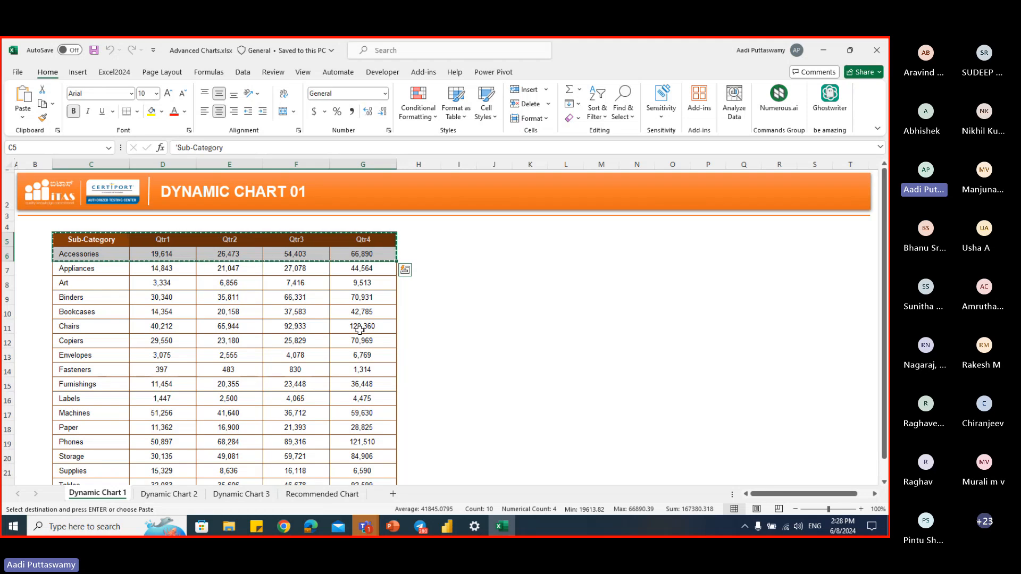
key(Right)
key(Right)
key(Right)
key(Right)
key(Right)
key(Right)
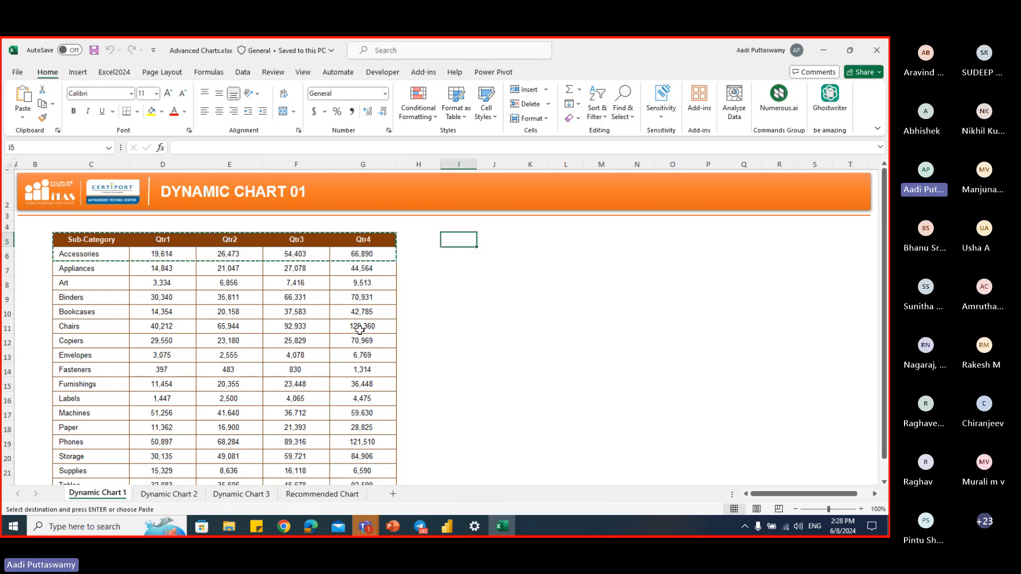
key(Right)
key(ctrl+v)
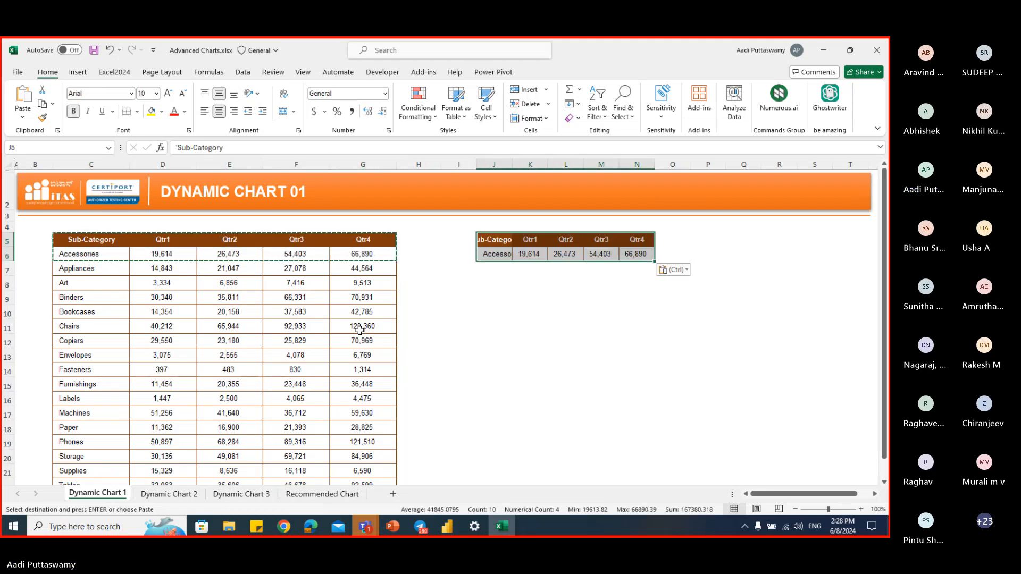
click(509, 167)
drag(510, 166, 640, 169)
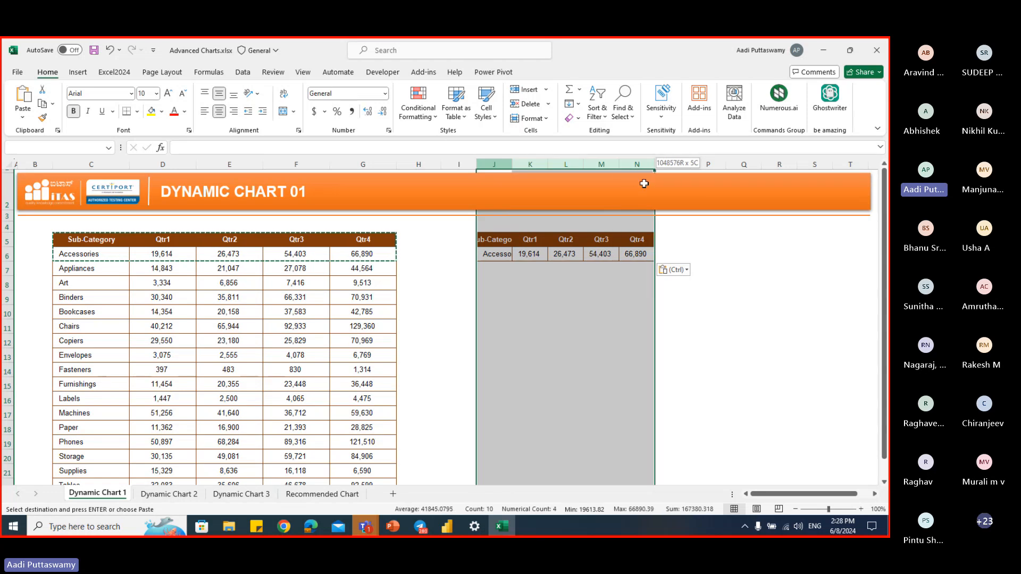
click(508, 243)
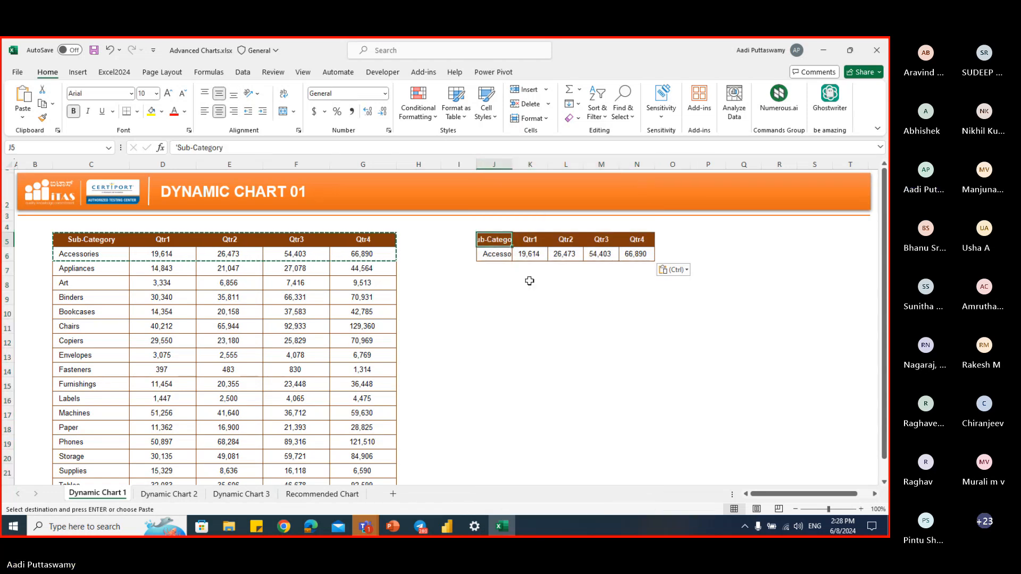
- Apply the source table's column widths to the pasted copy at J5:N6
key(ctrl+alt+v)
key(w)
key(Return)
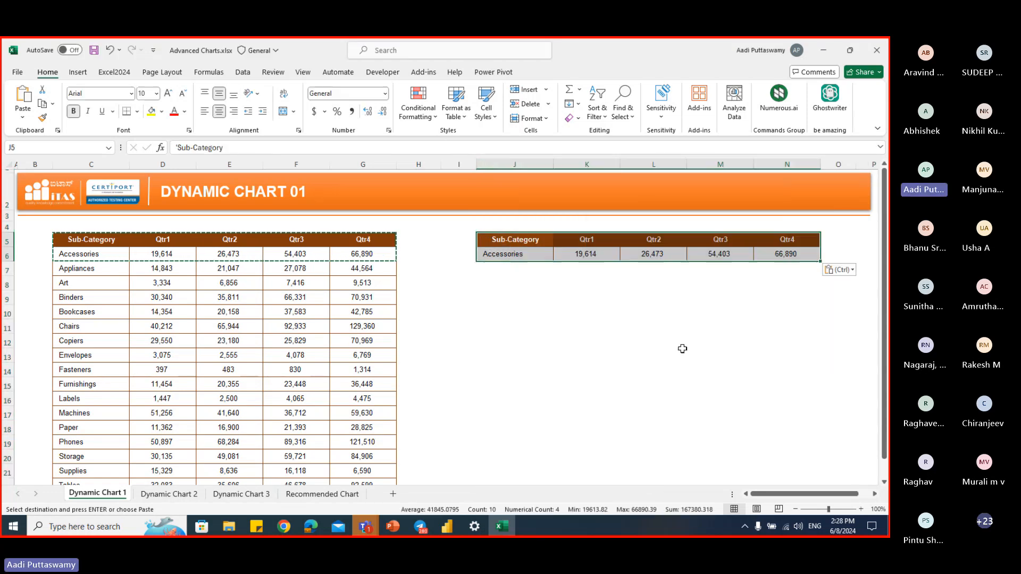
click(683, 352)
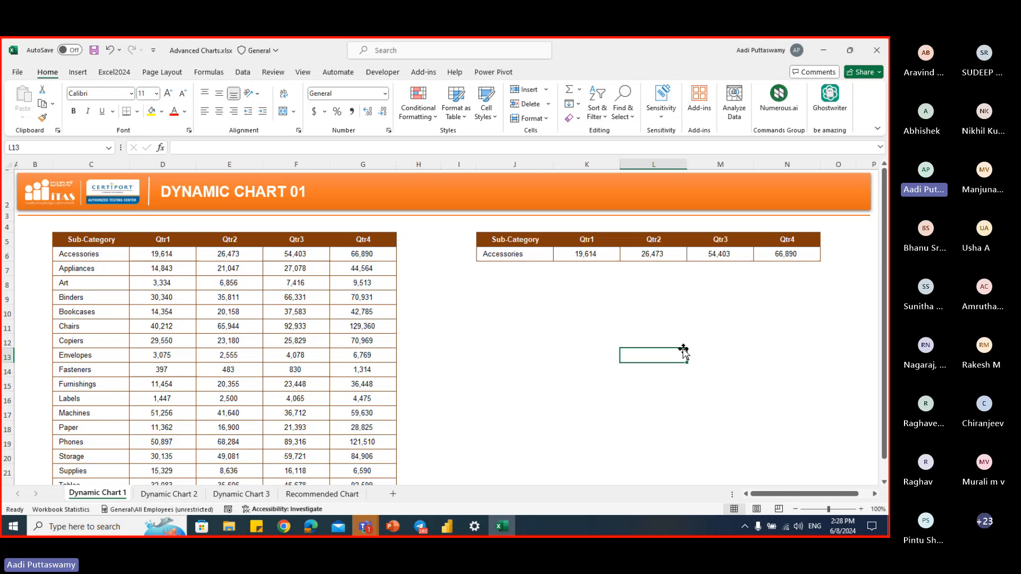
- Insert a clustered column chart from J5:N6, place it below that small table and widen it to span columns J to N
drag(511, 239, 818, 258)
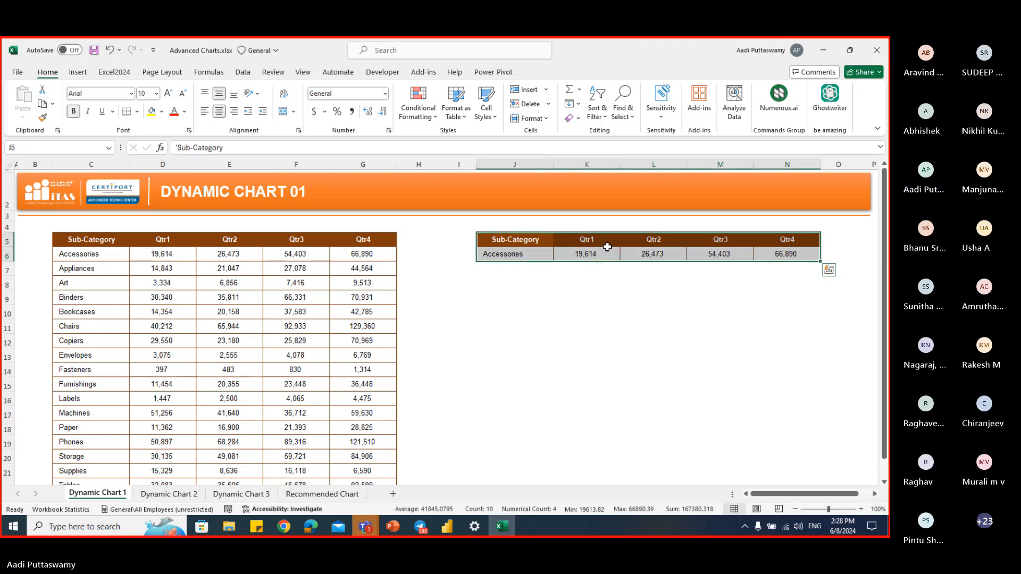
click(78, 72)
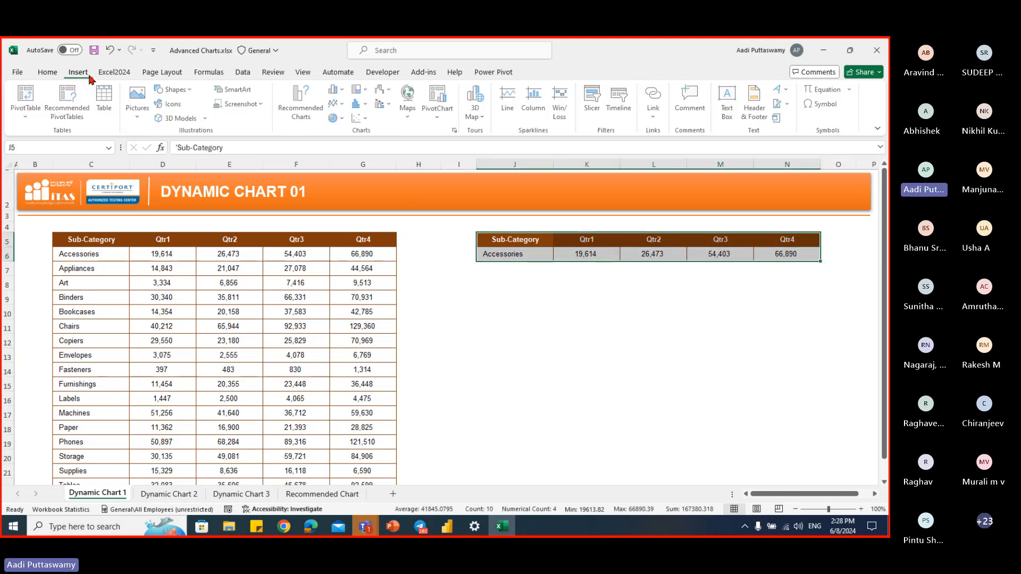
click(335, 89)
click(346, 126)
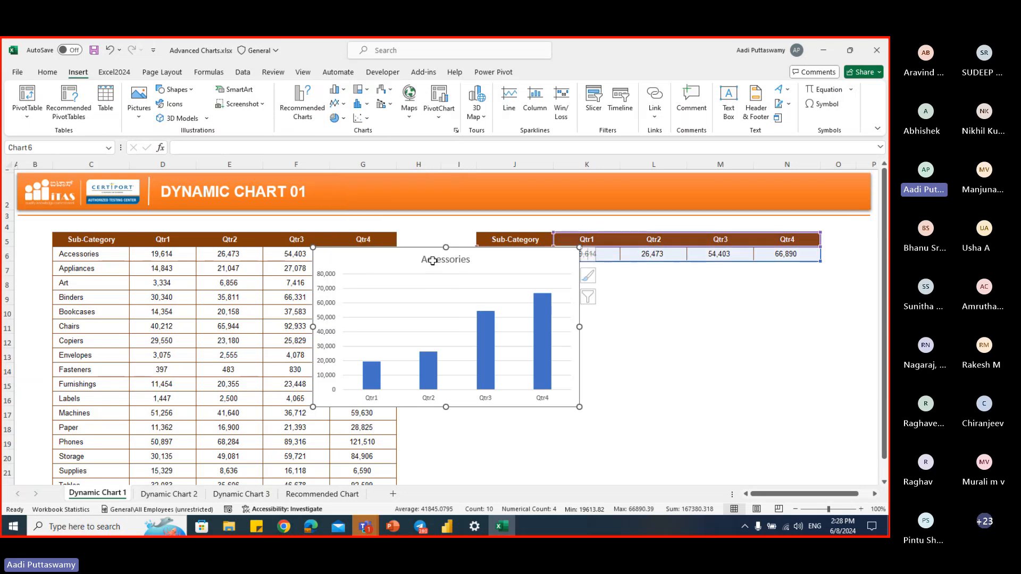
drag(423, 255, 586, 285)
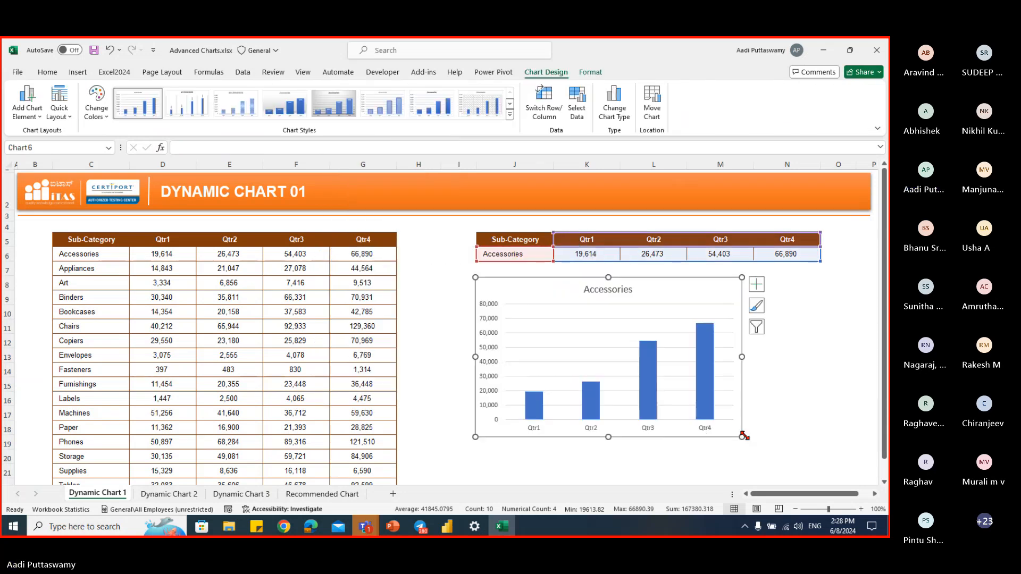
drag(744, 435, 824, 442)
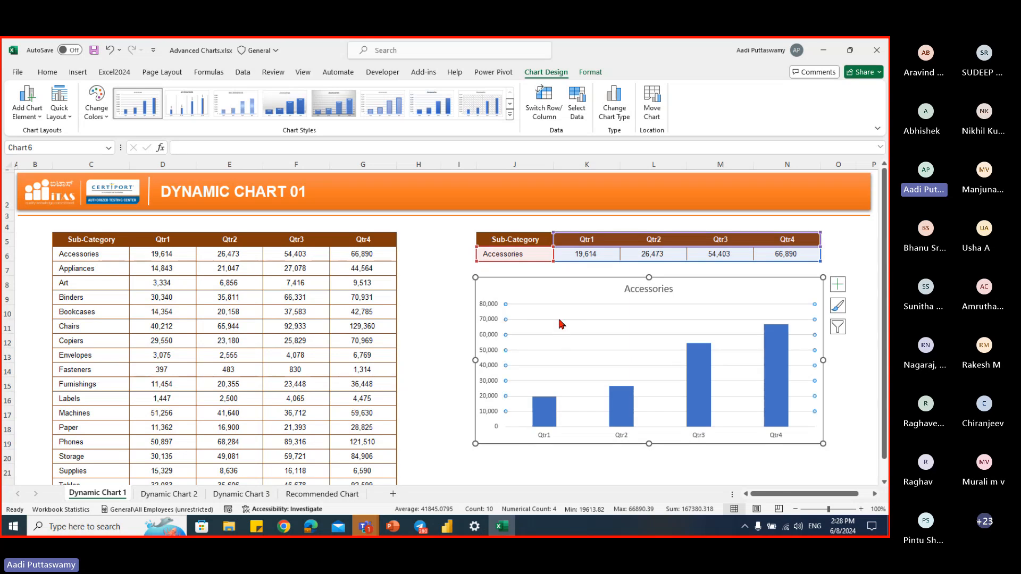
- Delete the chart's gridlines and apply the chart style with wide shadowed columns, a gradient background and data labels inside the columns
key(Delete)
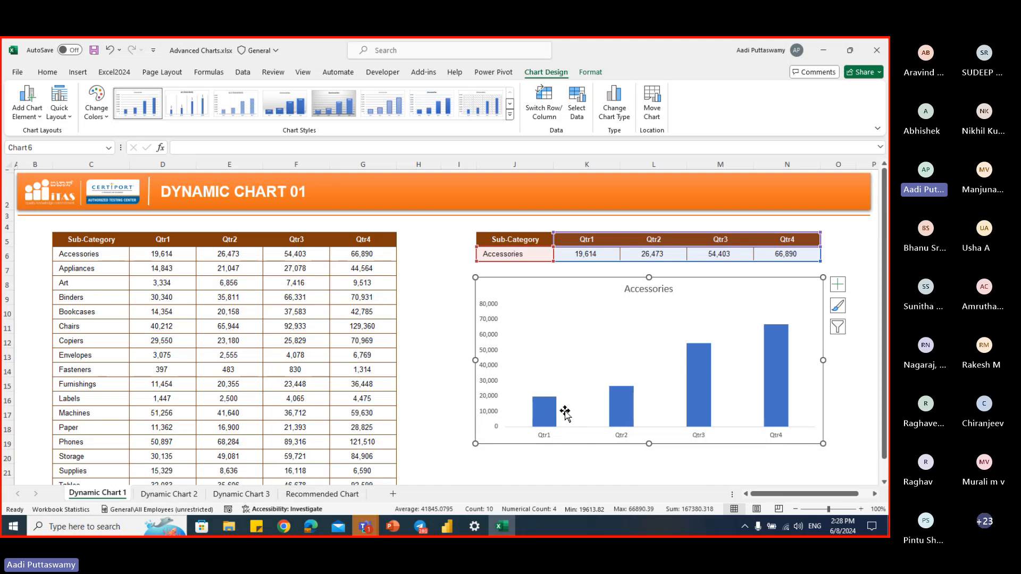
click(302, 113)
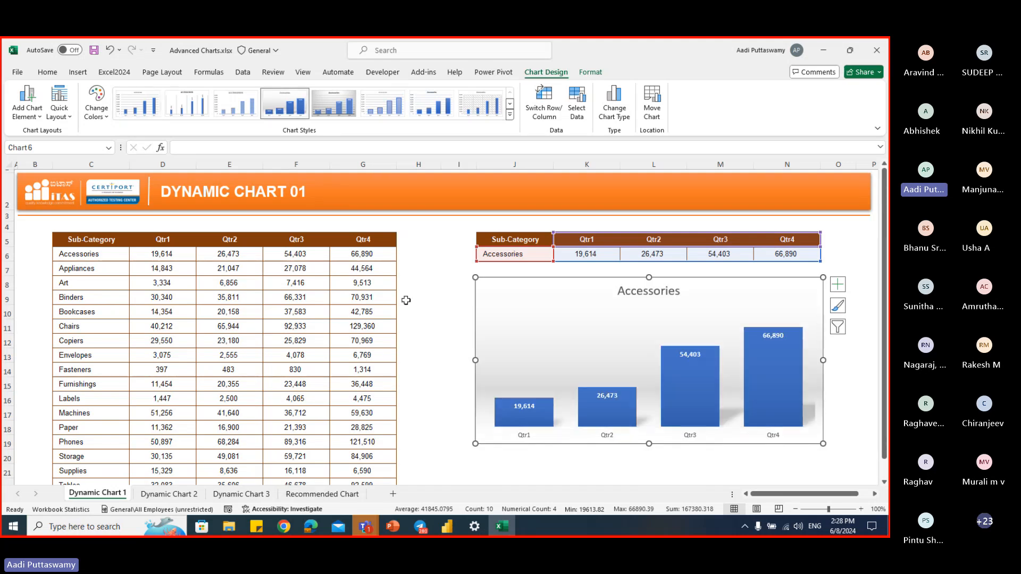
click(458, 324)
click(630, 462)
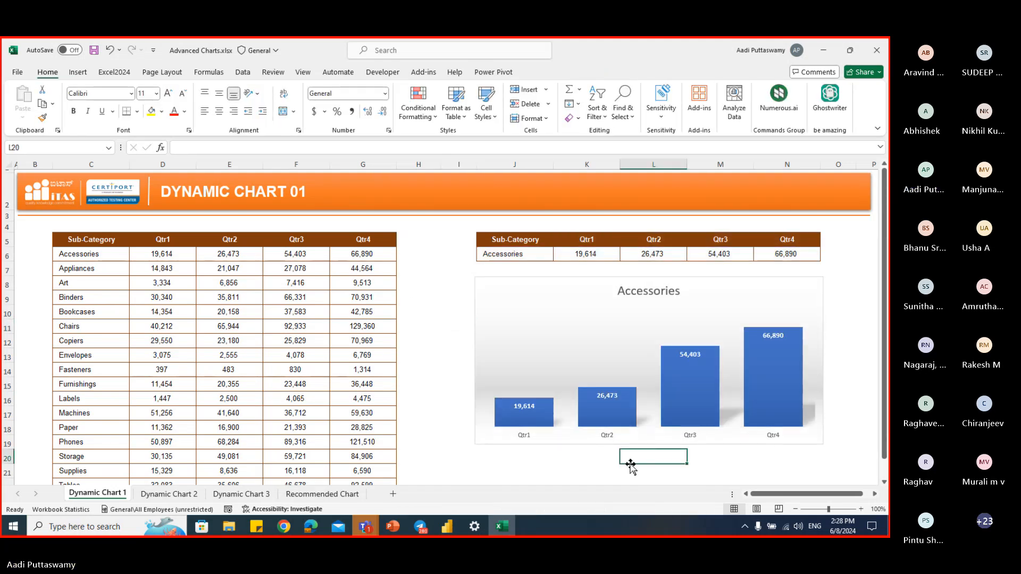
- Copy the Appliances row from the main table over the chart's source row starting at J6
drag(80, 272, 388, 269)
key(ctrl+c)
click(510, 254)
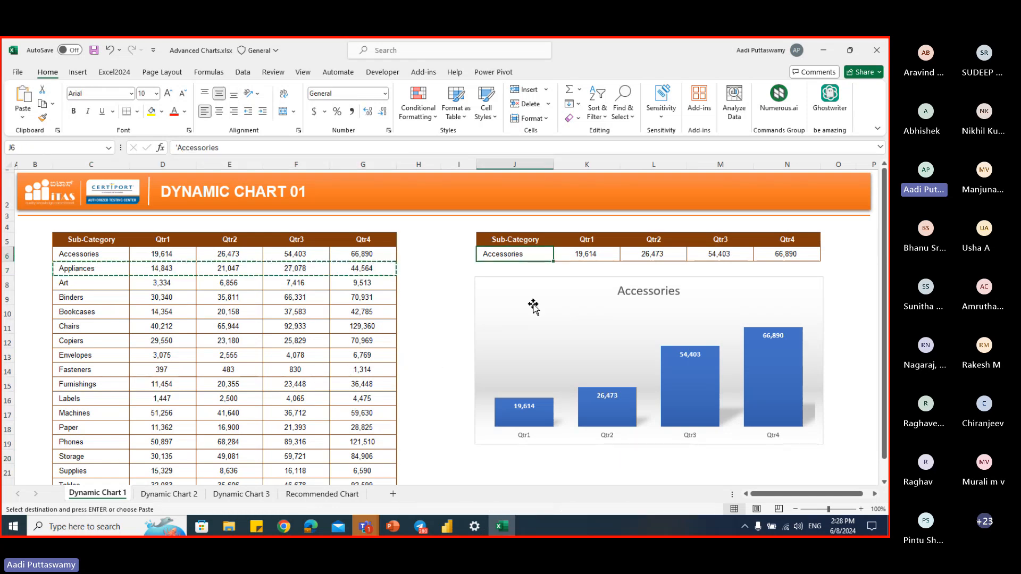
key(ctrl+v)
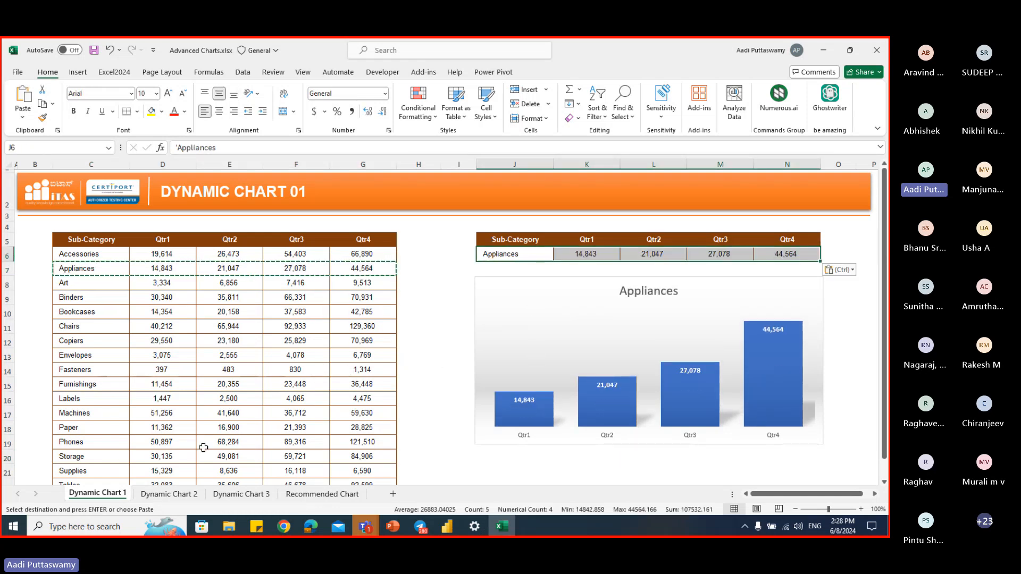
- Copy the Machines row from the main table over the chart's source row at J6 and clear the copy selection
drag(101, 414, 369, 414)
key(ctrl+c)
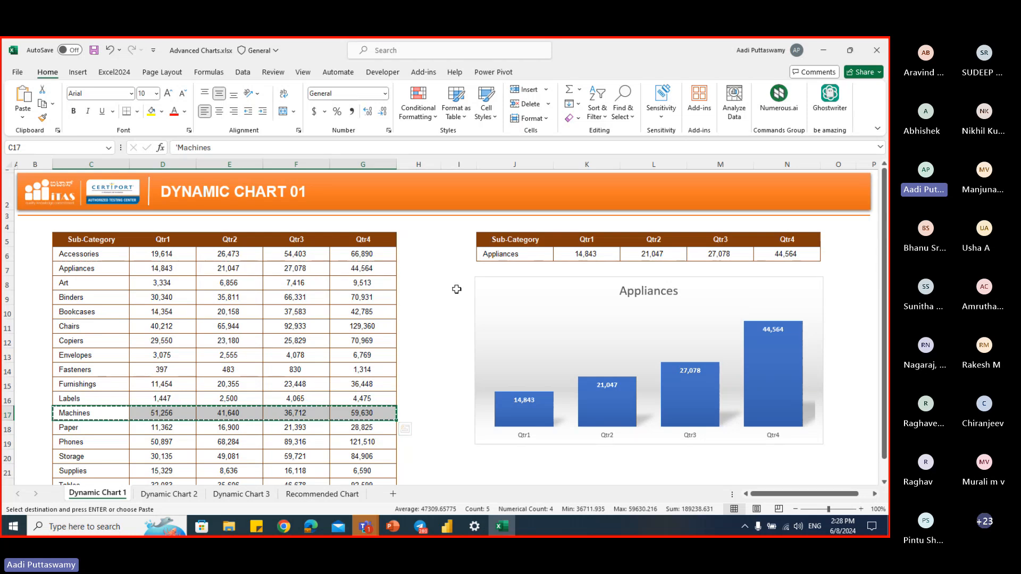
click(486, 255)
key(ctrl+v)
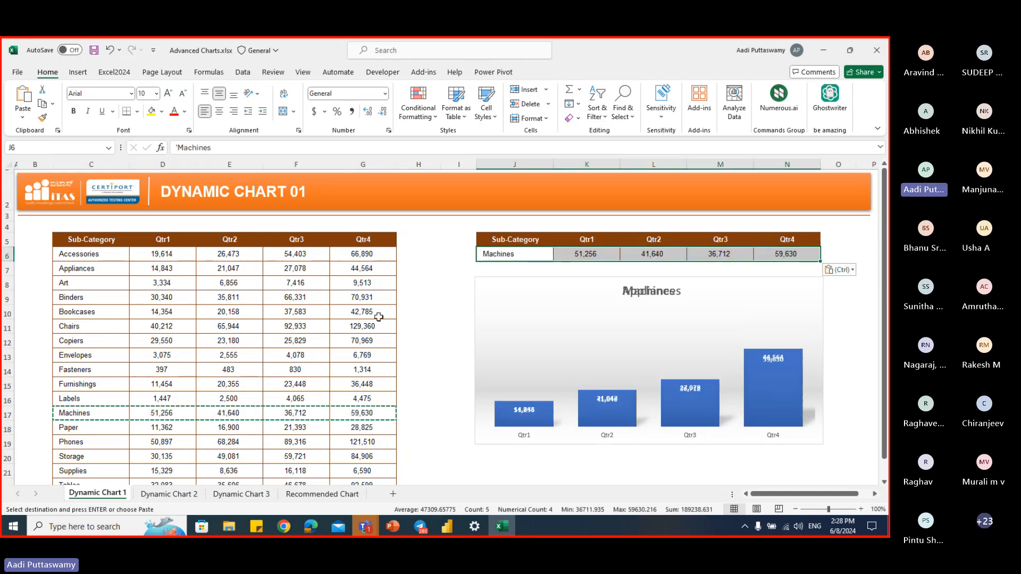
click(445, 266)
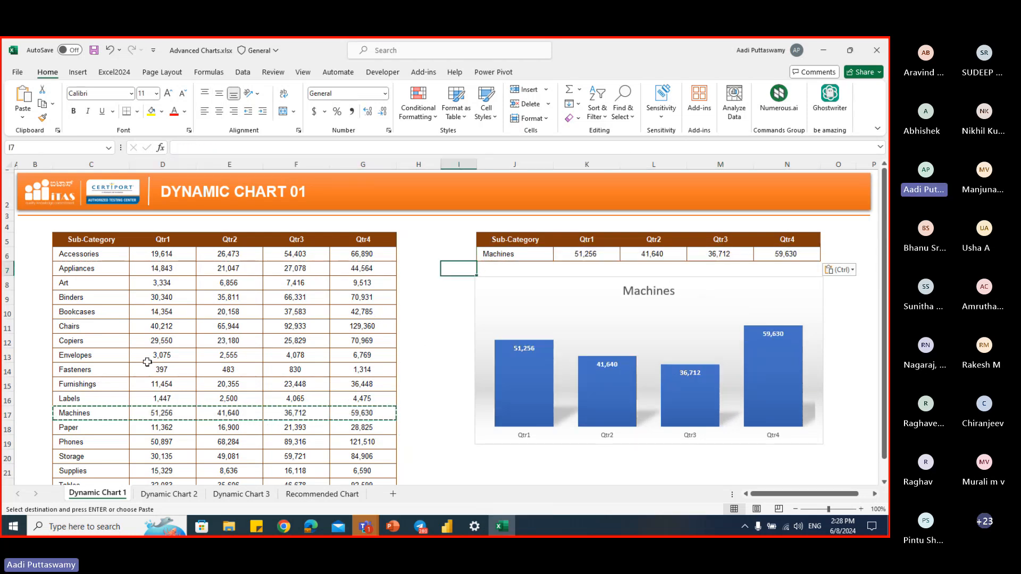
key(Escape)
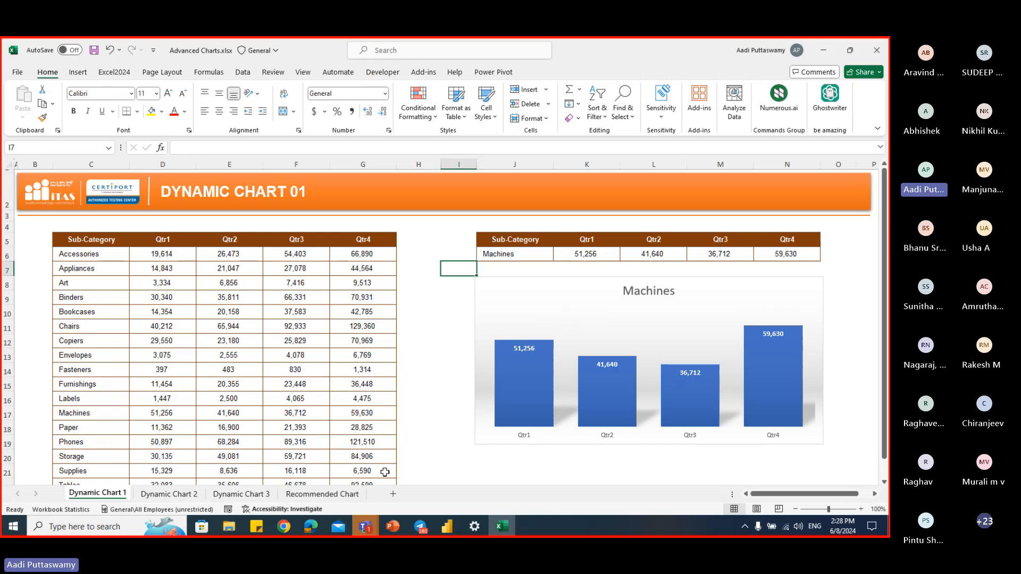
- Open the ribbon customization options, turn the Developer tab off and on again, and accept the settings
click(381, 72)
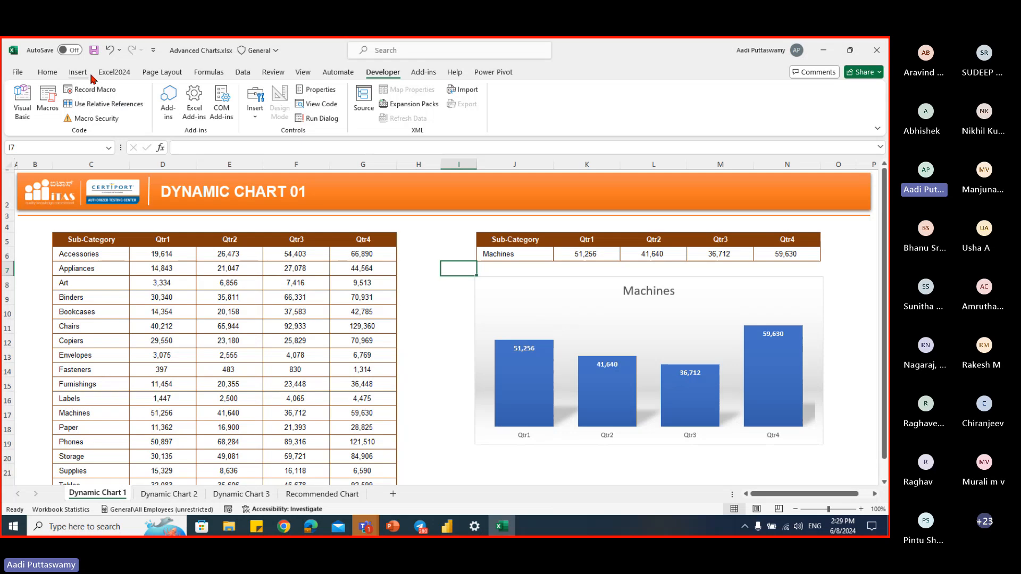
right_click(148, 73)
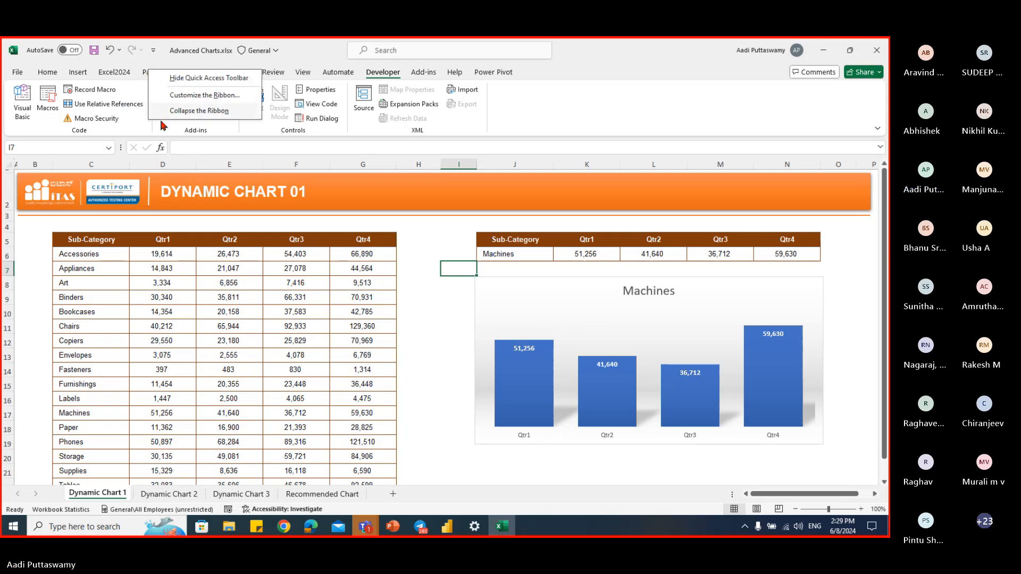
click(201, 97)
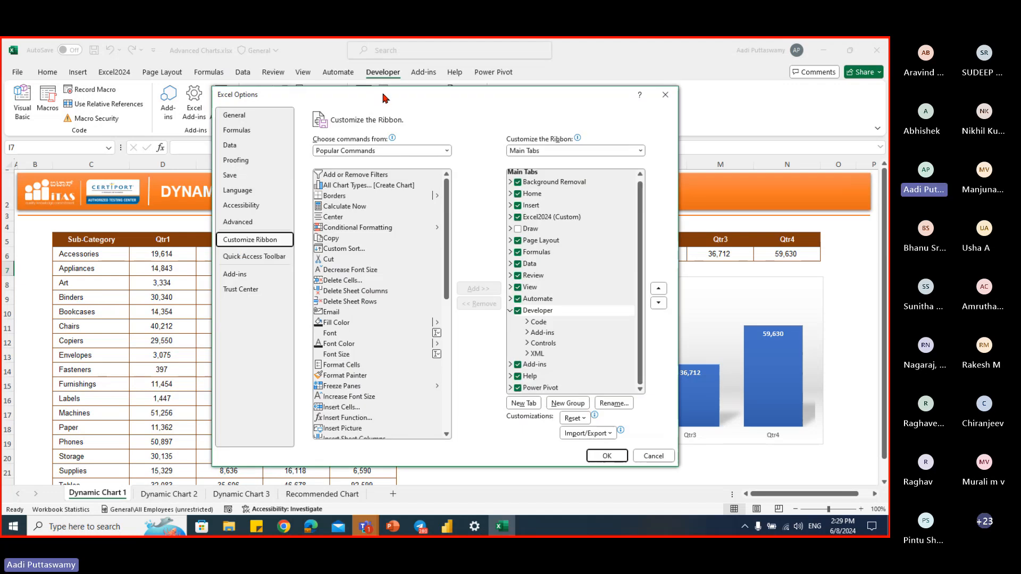
drag(383, 98, 278, 78)
click(412, 290)
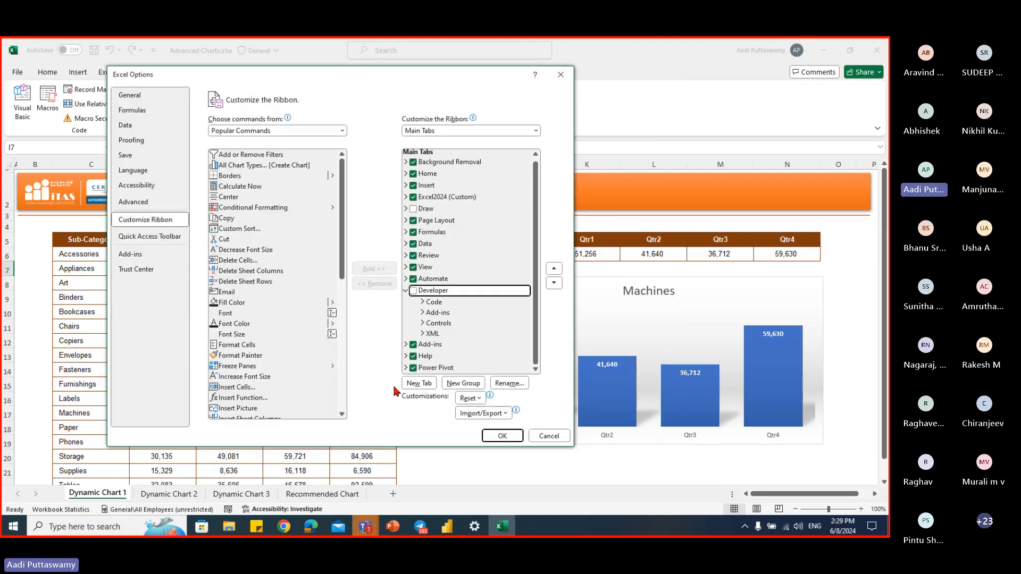
click(413, 291)
click(488, 437)
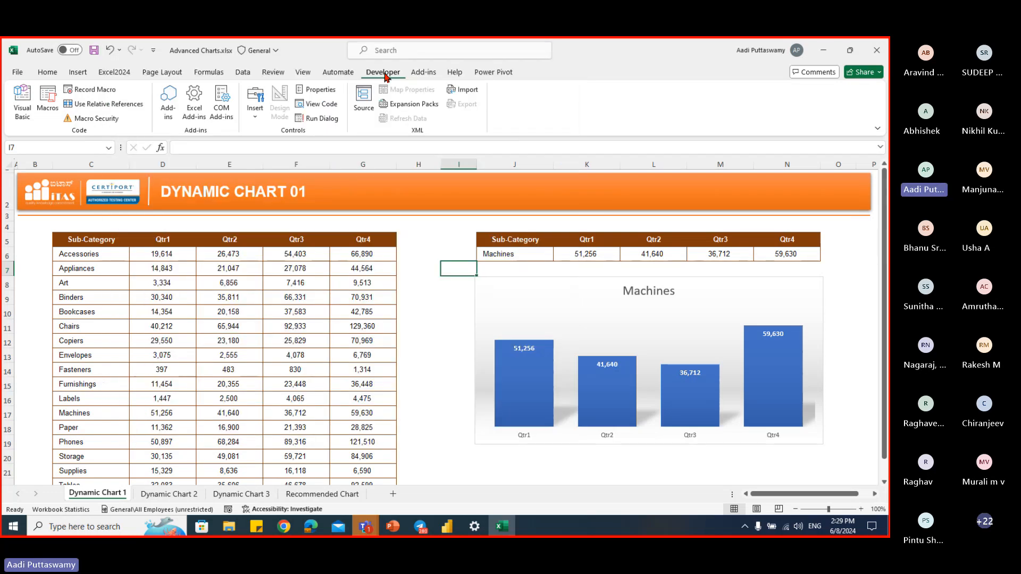
- Draw a combo box form control in the chart's upper-right corner and try opening its list
click(255, 114)
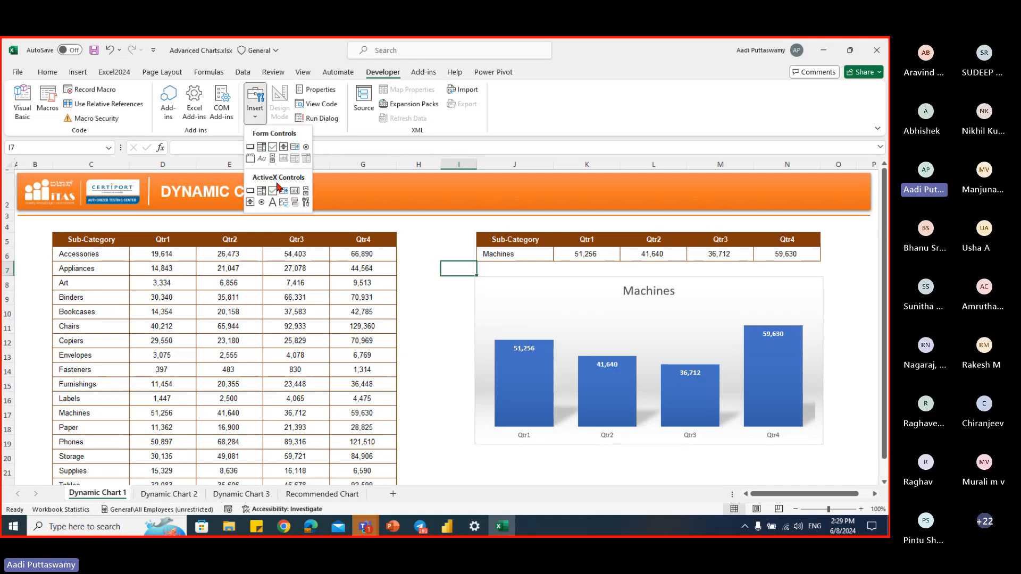
click(260, 158)
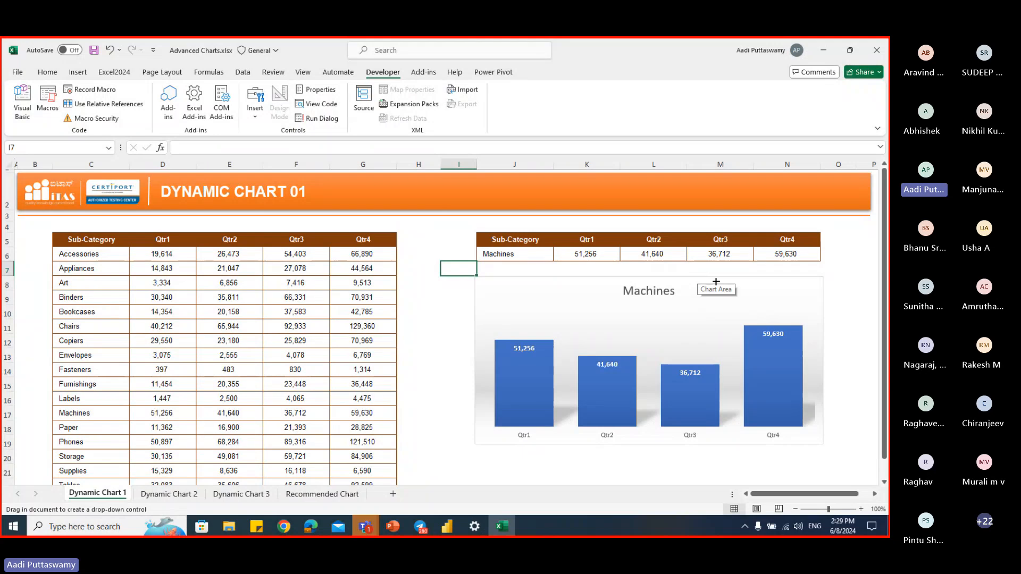
drag(716, 282, 819, 294)
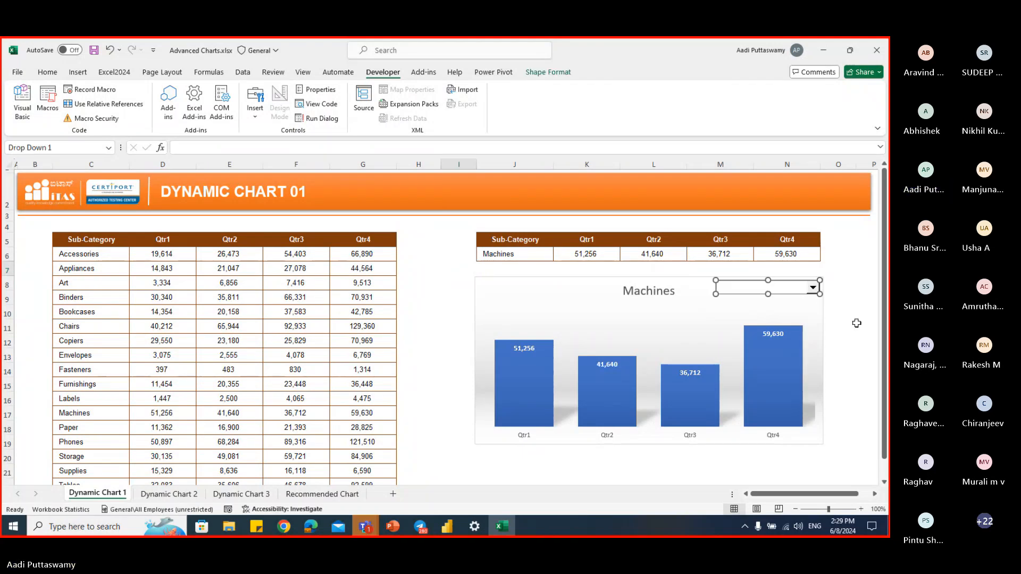
click(840, 326)
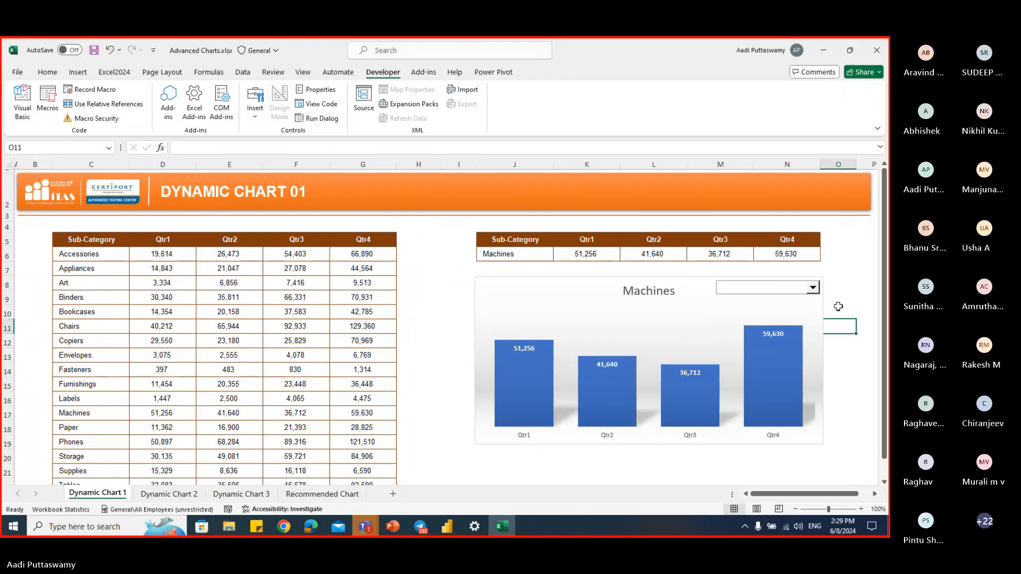
click(814, 289)
click(814, 289)
click(813, 291)
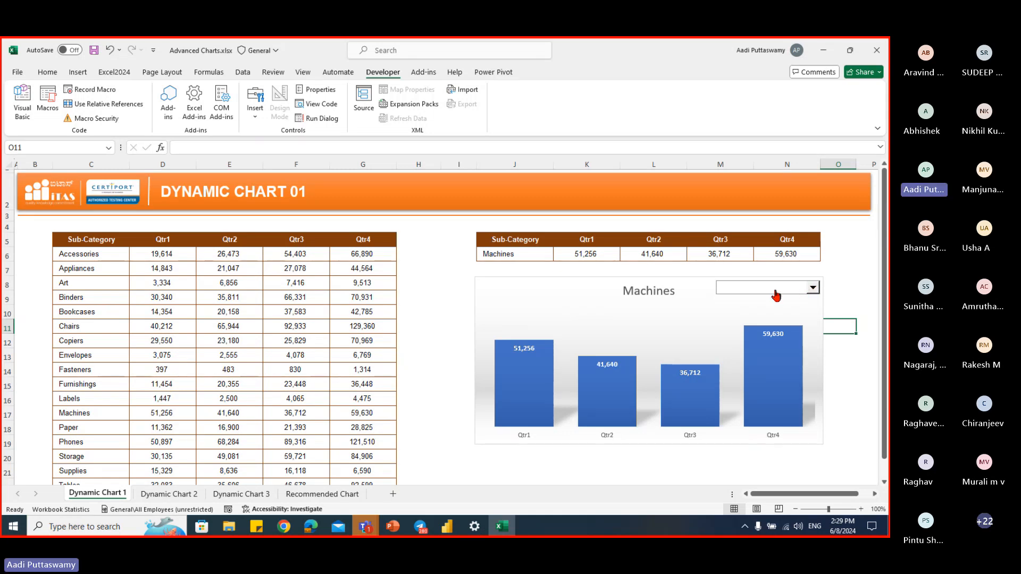
- Stretch the chart's lower edge down to about row 20
click(731, 442)
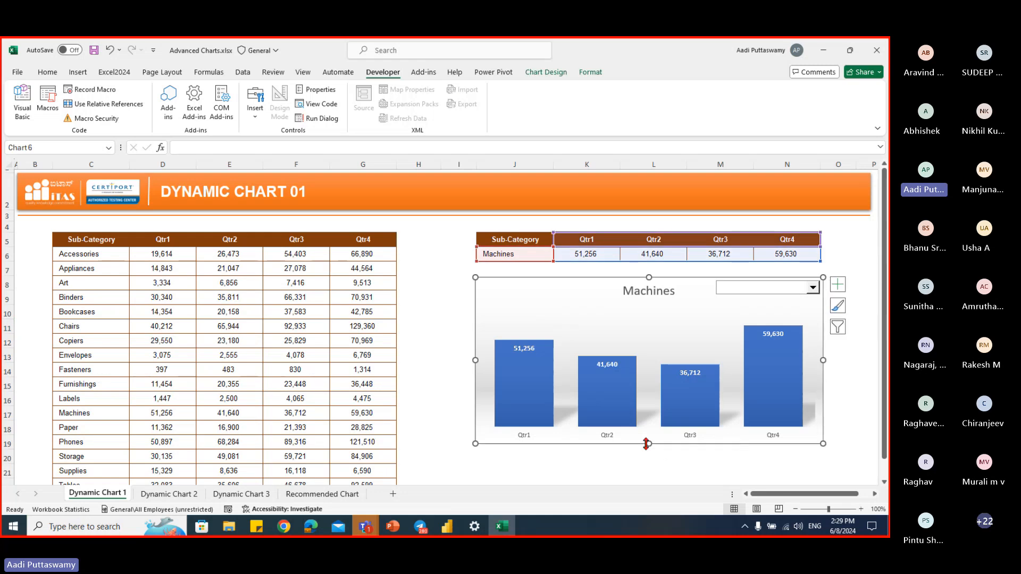
drag(646, 443, 648, 464)
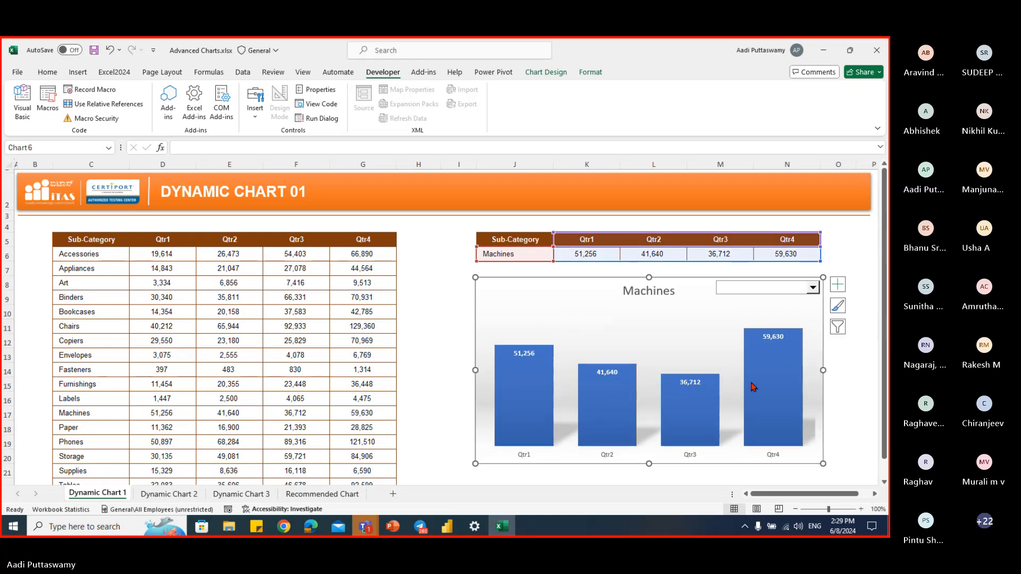
click(838, 239)
- Set the combo box's input range to the sub-category names in $C$6:$C$22
drag(84, 254, 85, 370)
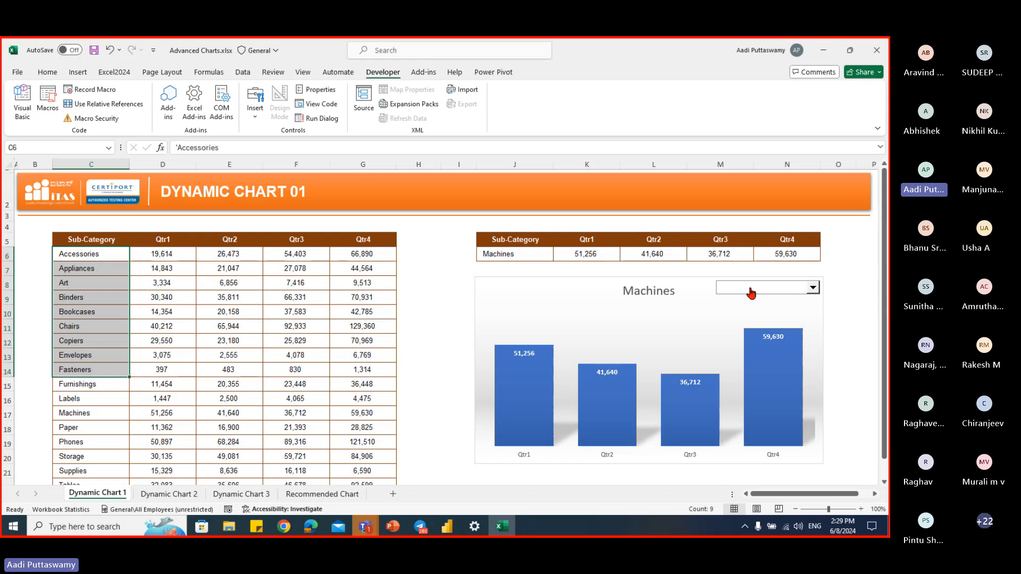
ctrl+click(780, 295)
right_click(780, 295)
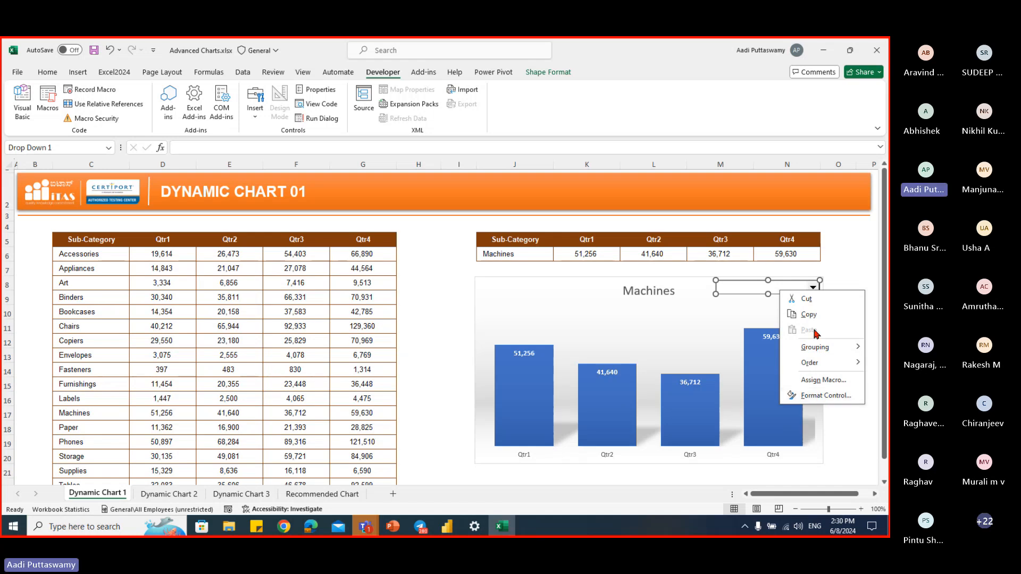
click(807, 396)
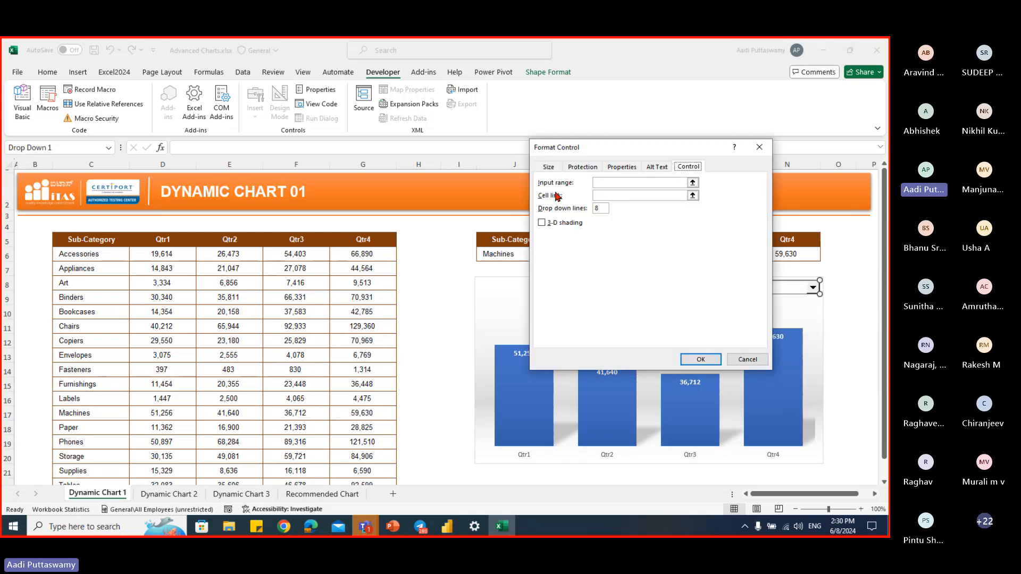
click(693, 182)
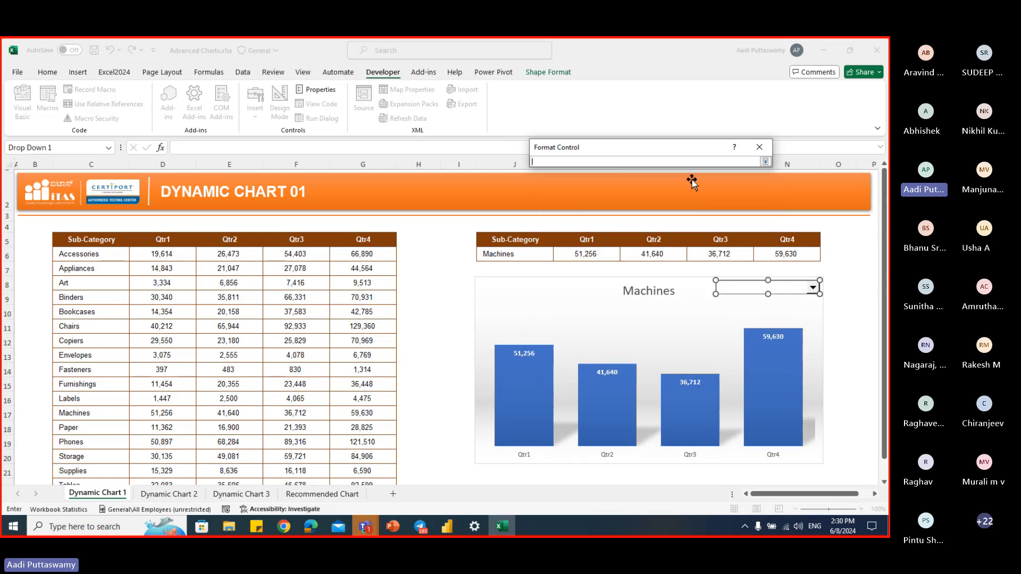
drag(101, 254, 105, 534)
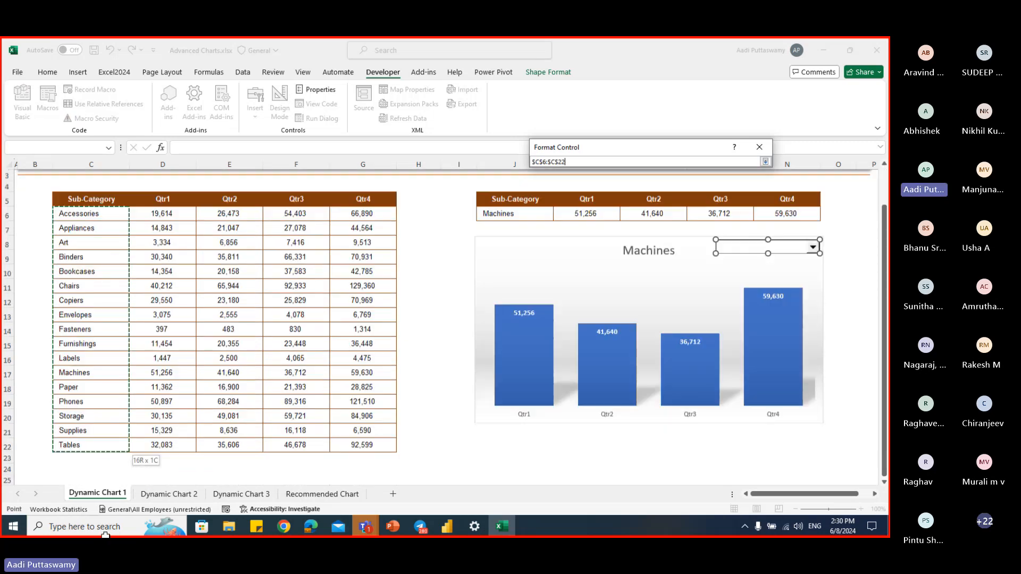
click(765, 161)
- Link the combo box to cell $I$6 and accept the control settings
click(692, 195)
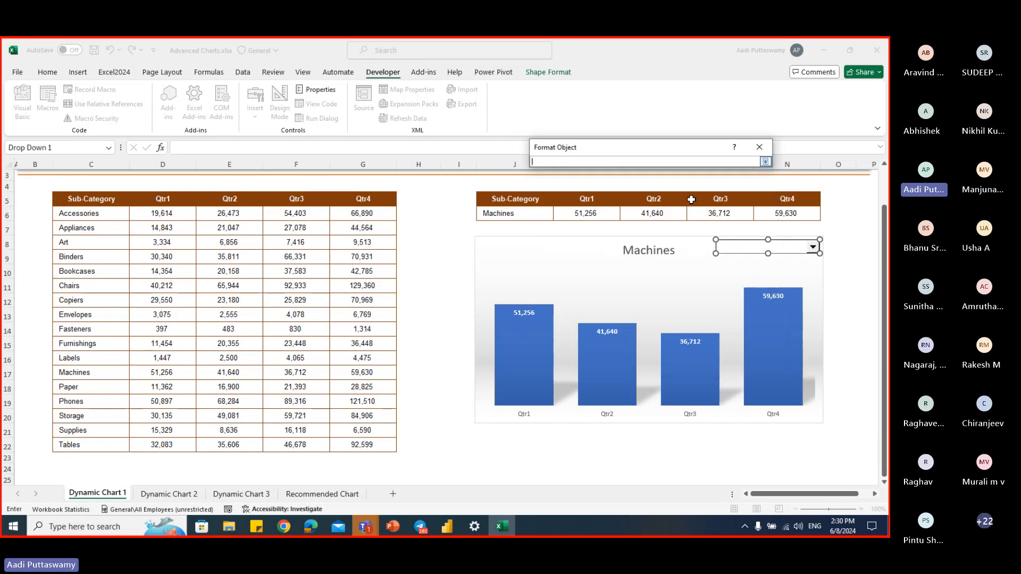
scroll(684, 346, up, 2)
click(458, 253)
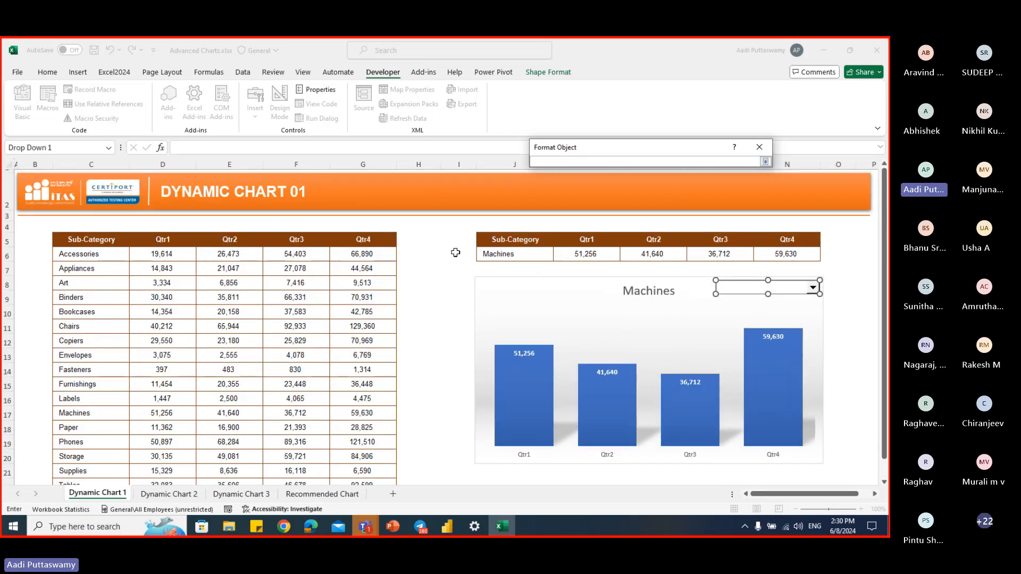
click(765, 161)
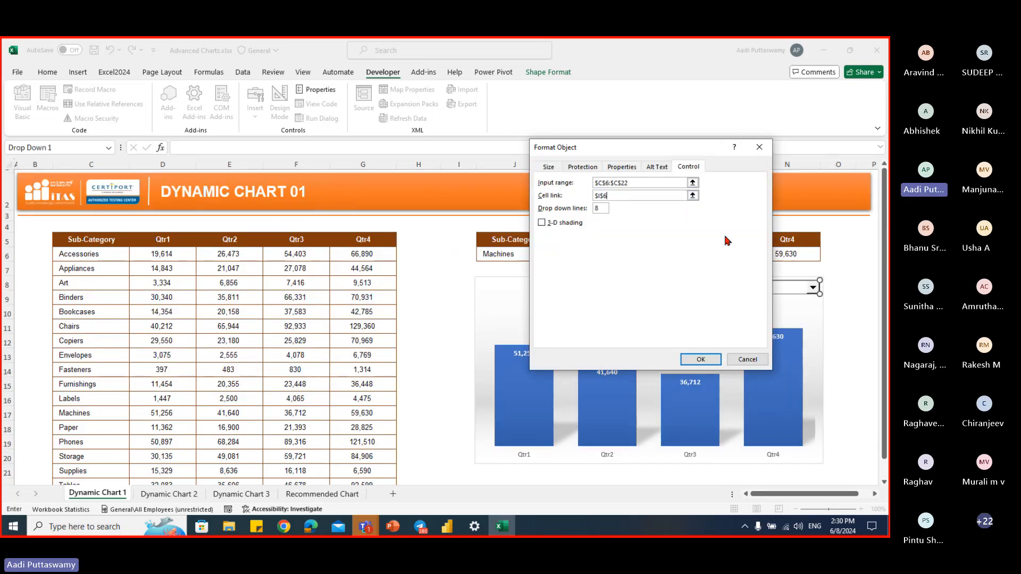
click(701, 360)
click(845, 255)
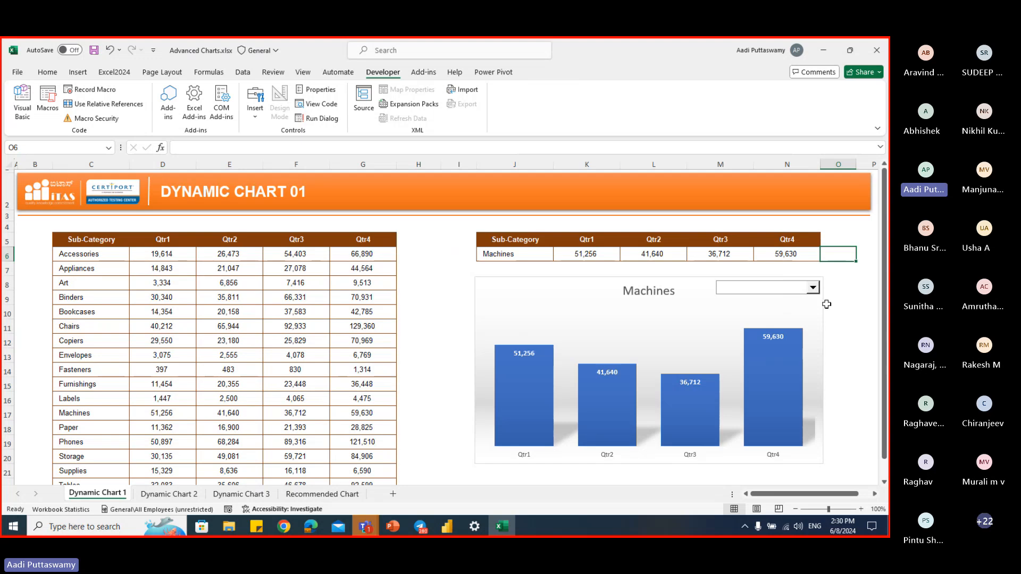
- Test the combo box with Binders, Labels and Paper, comparing linked cell I6 with the order of the sub-category names
click(777, 292)
click(771, 297)
click(770, 291)
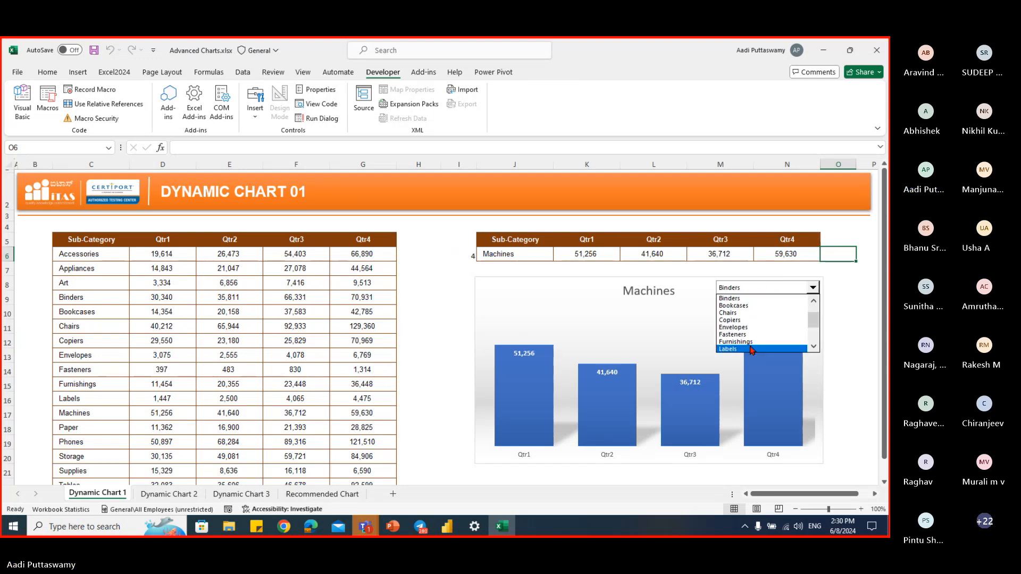
click(751, 339)
click(754, 291)
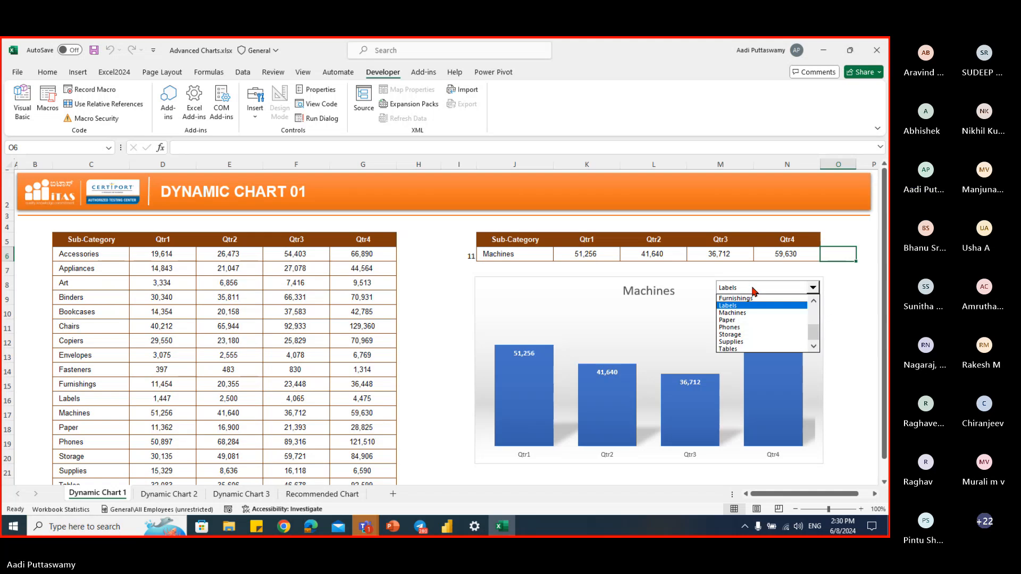
click(734, 320)
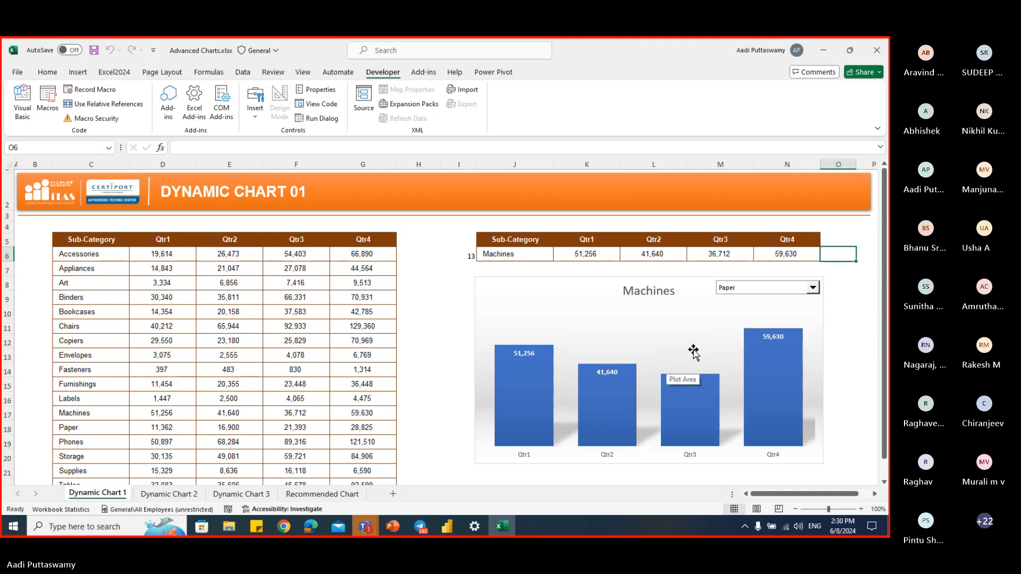
click(458, 256)
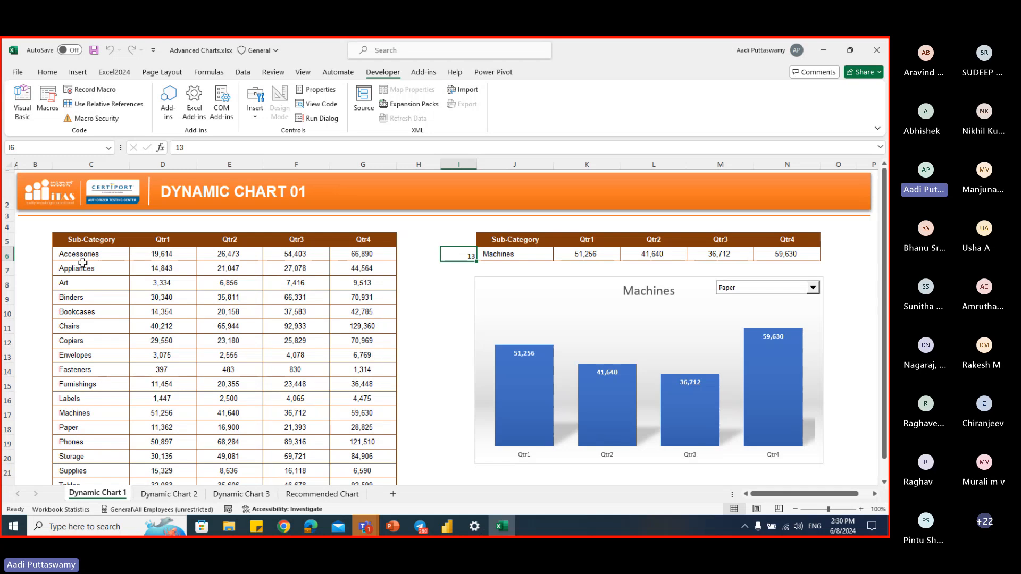
drag(85, 258, 96, 327)
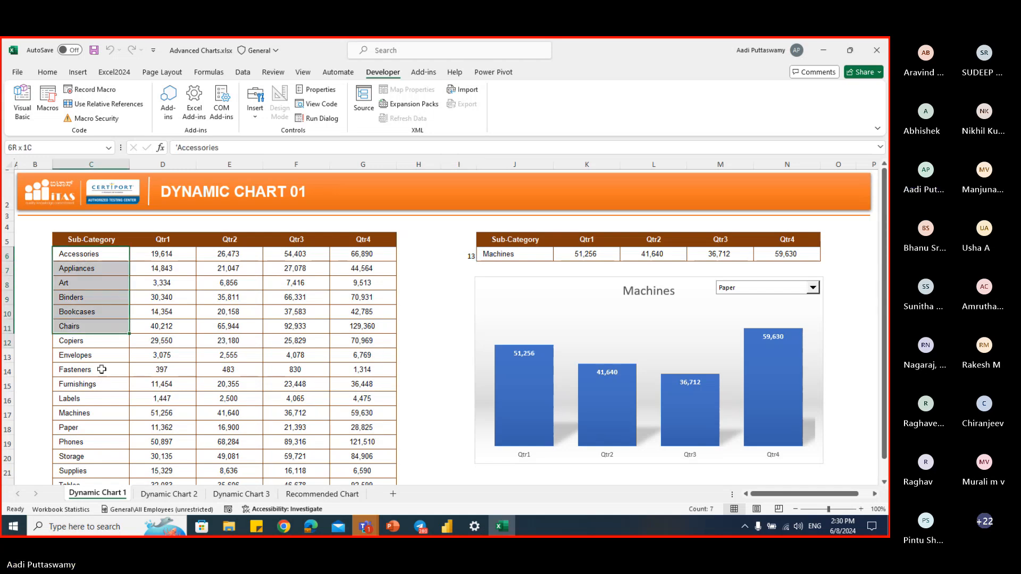
- Clear the chart's source row J6:N6 and deselect the range
click(420, 241)
drag(503, 255, 768, 258)
key(Delete)
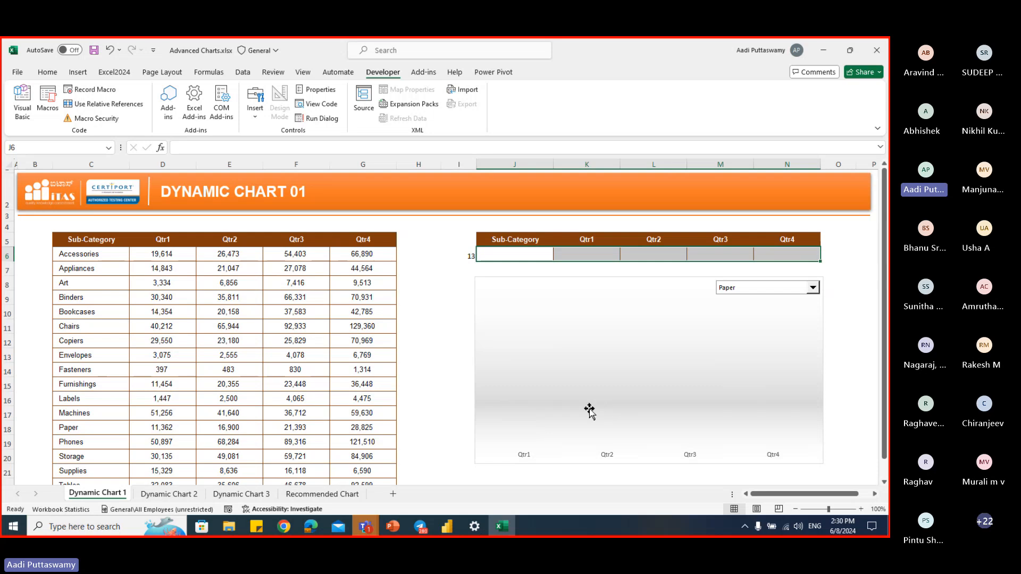
drag(528, 254, 786, 255)
click(579, 297)
key(Escape)
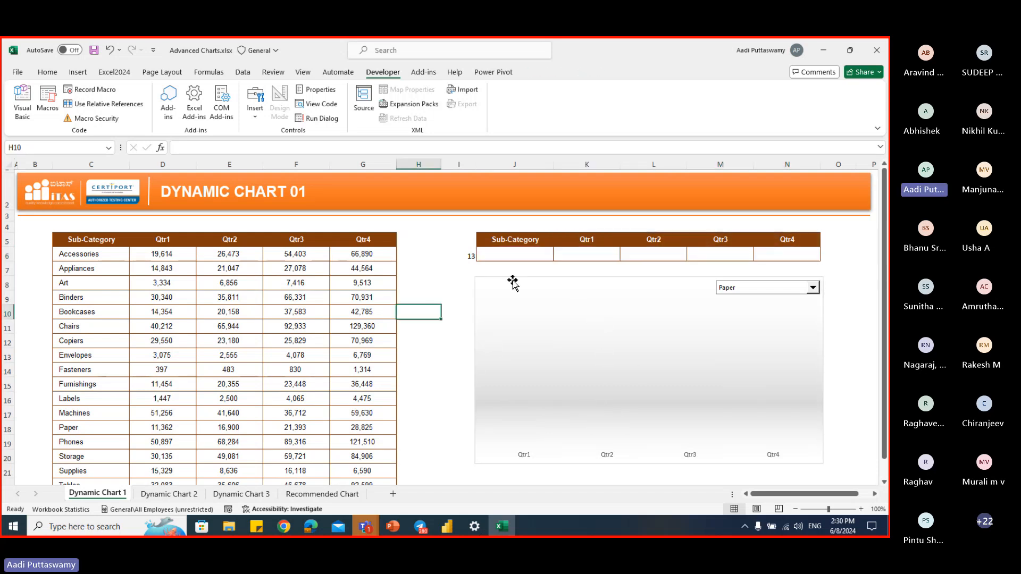
- Enter =INDEX($C$6:$G$22,I6,1) in cell J6 to return the selected sub-category name
click(520, 253)
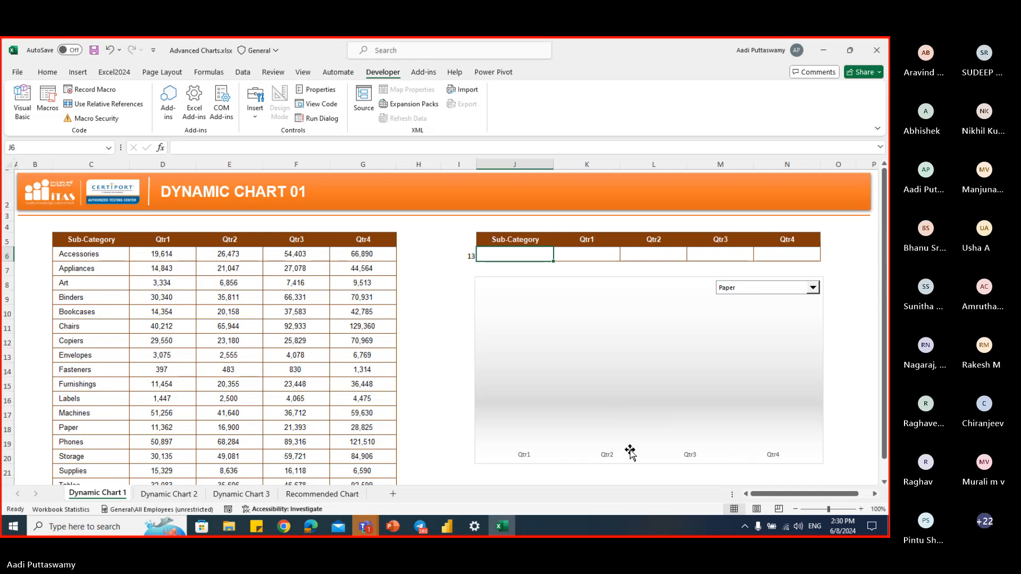
text(=index)
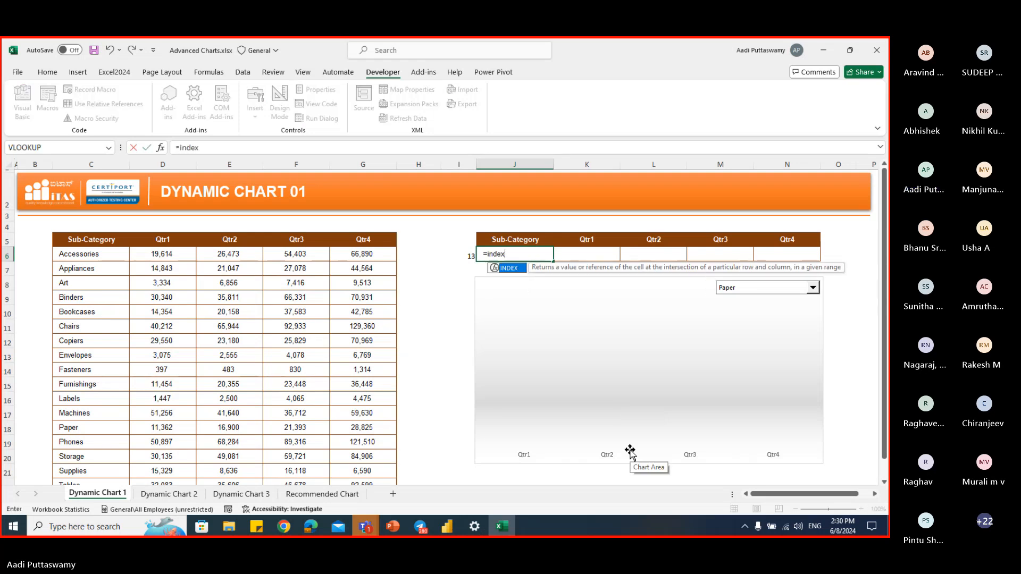
key(Tab)
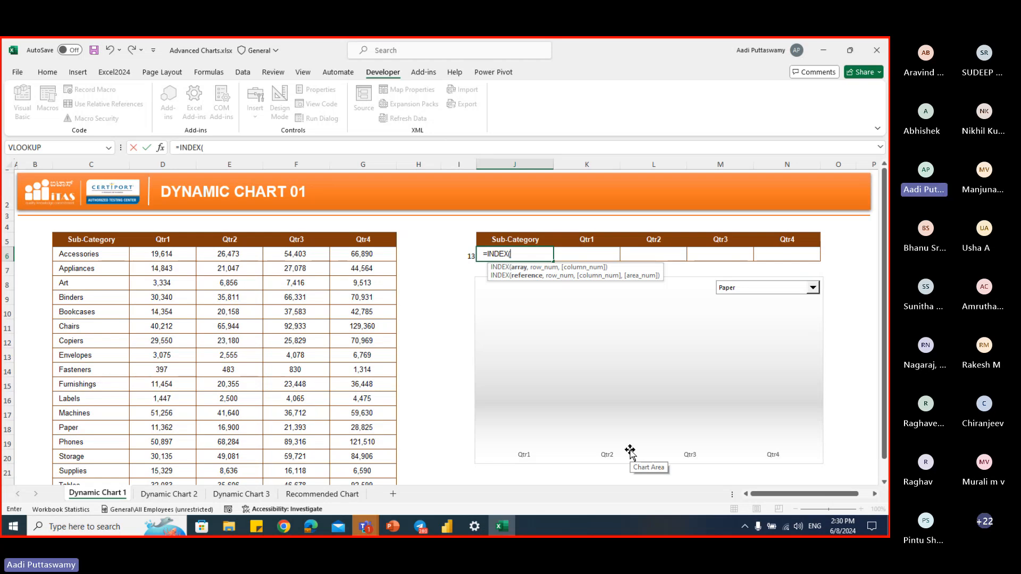
key(Left)
key(Left)
key(Left)
key(Left)
key(Left)
key(Left)
key(Left)
key(shift+Right)
key(shift+Right)
key(shift+Right)
key(shift+Right)
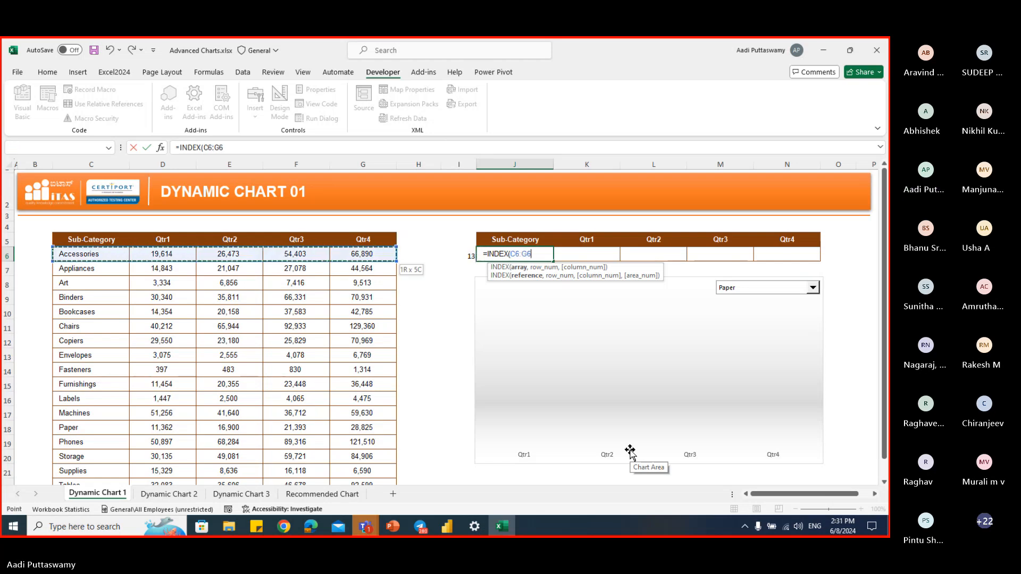
key(ctrl+shift+Down)
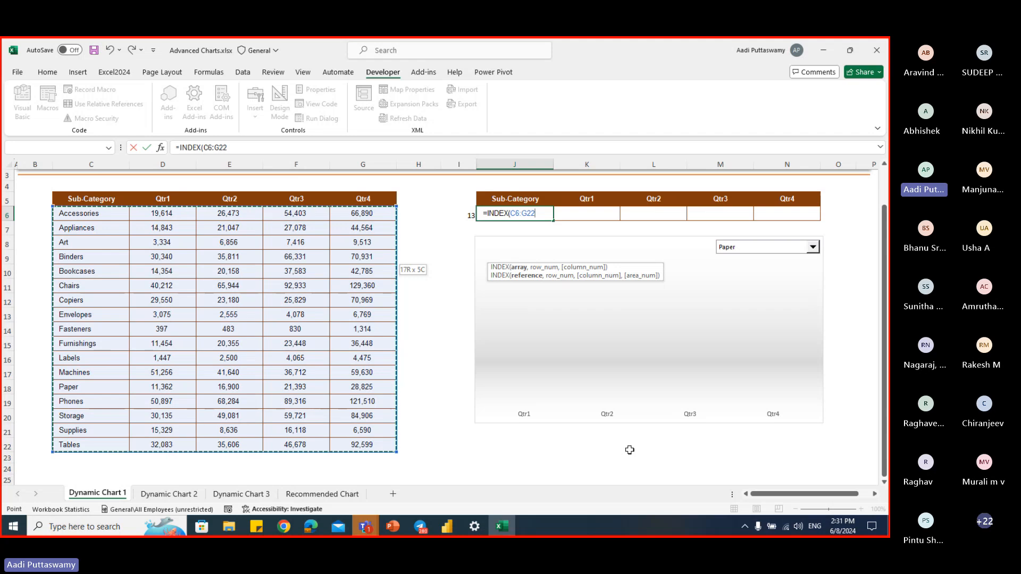
key(F4)
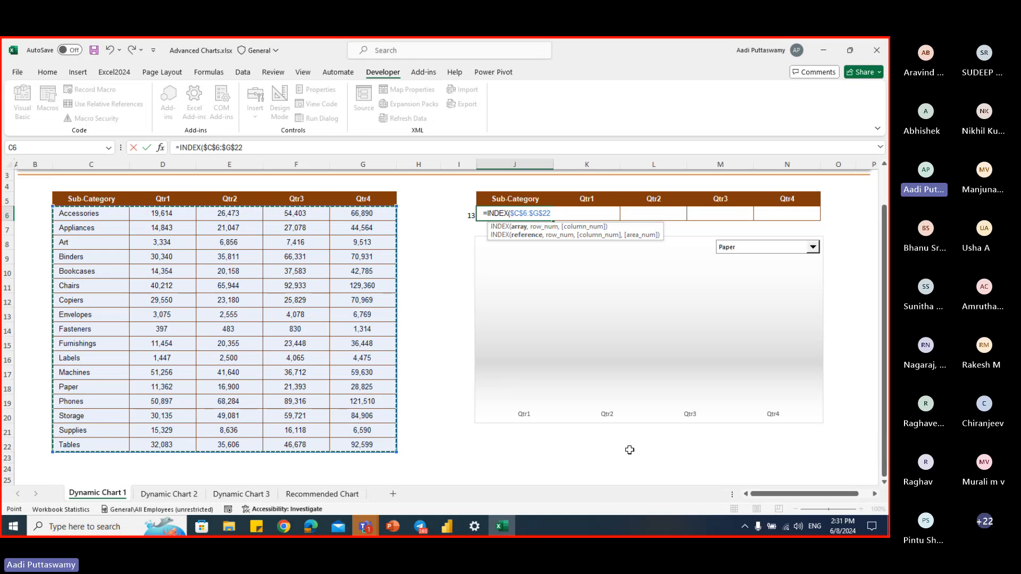
text(,)
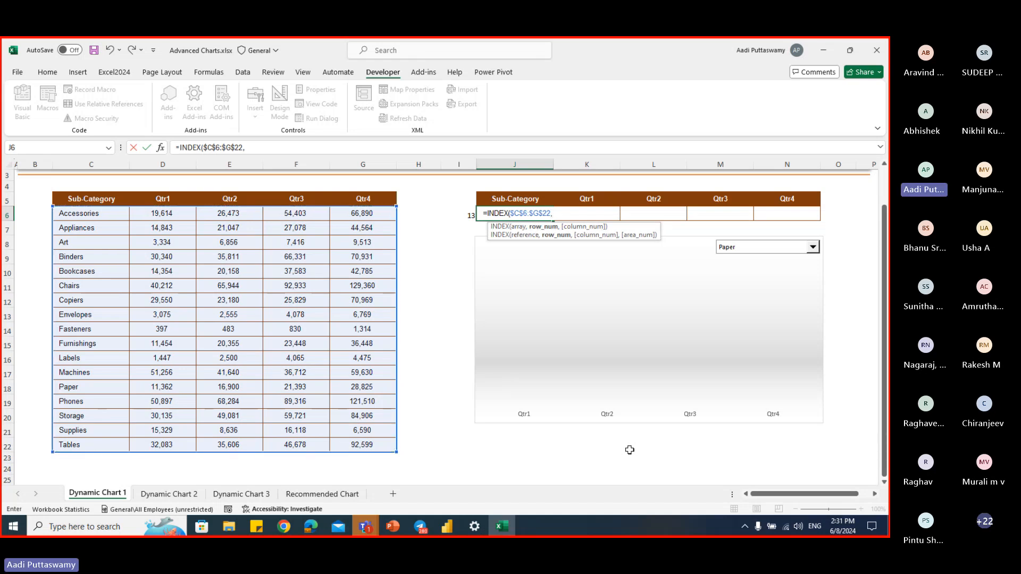
key(Left)
text(,)
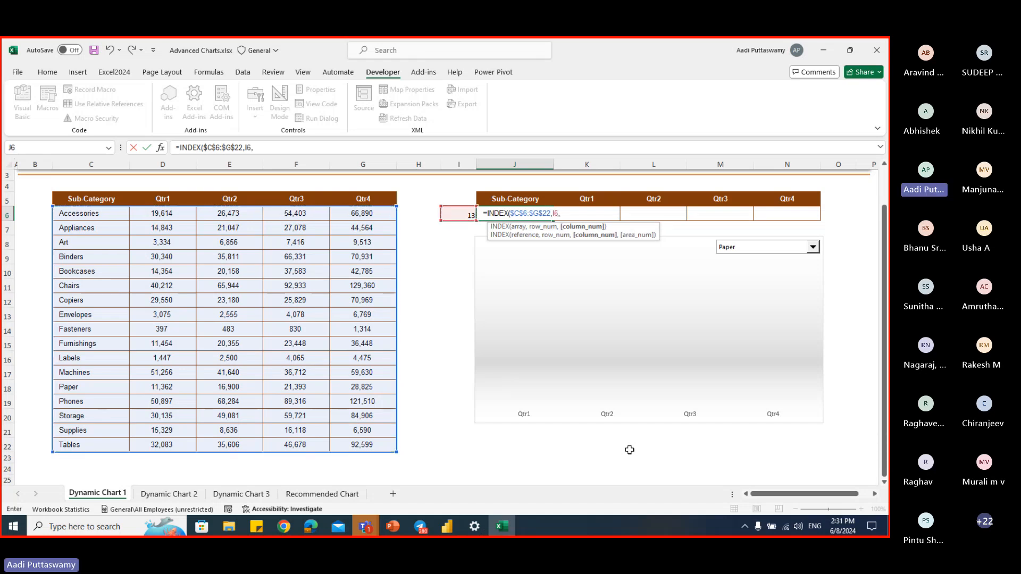
text(1)
key(Return)
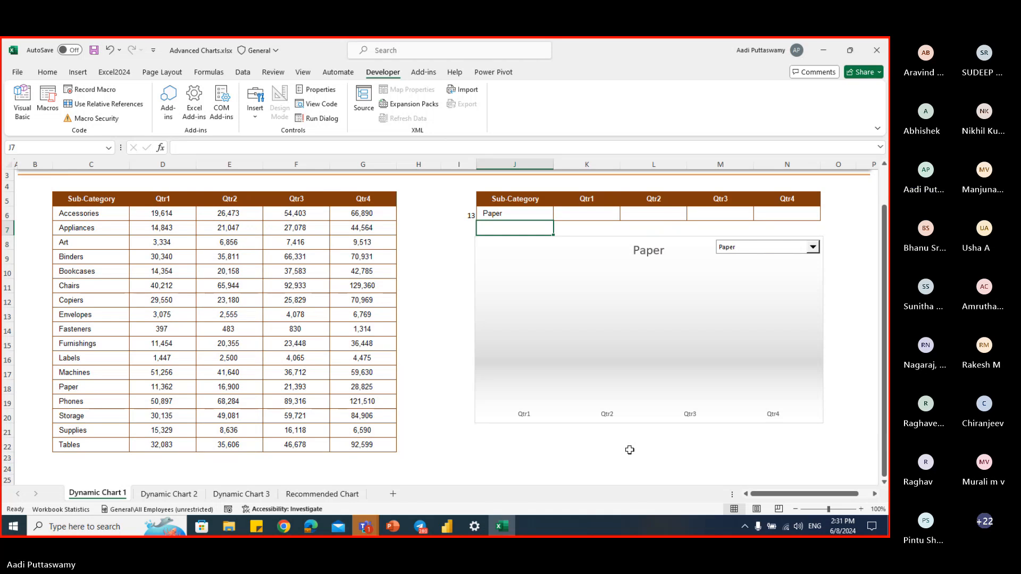
- Choose Storage in the combo box and copy the J6 formula across to N6
click(781, 252)
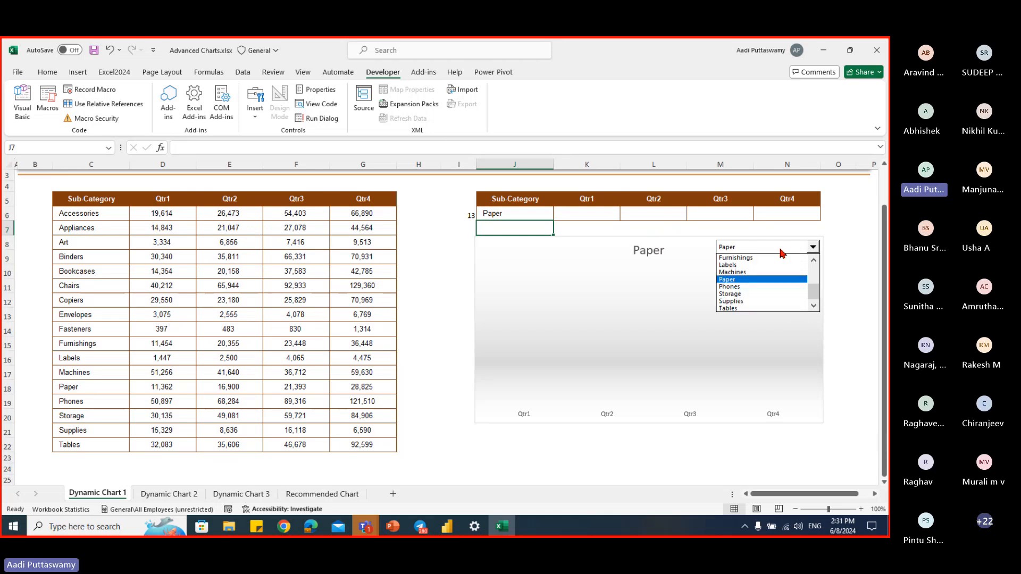
click(745, 294)
click(510, 213)
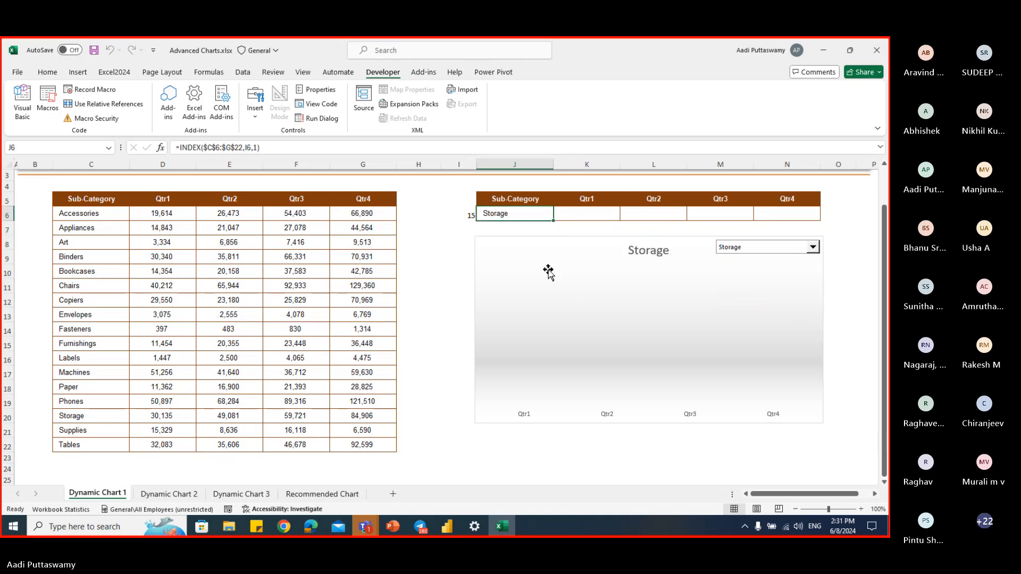
drag(554, 220, 818, 232)
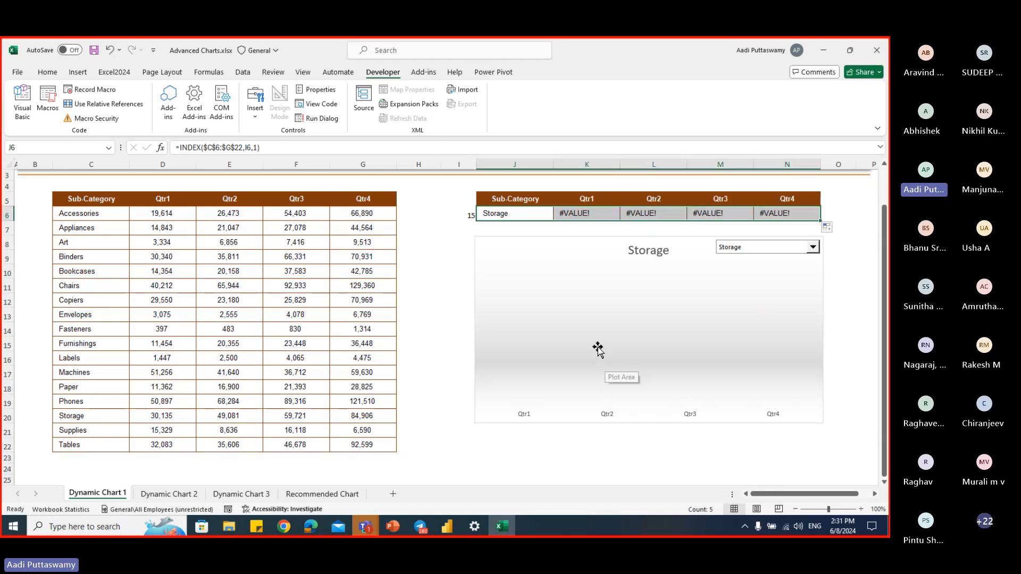
- Make the I6 reference in the J6 formula absolute ($I$6) and refill the formula across to N6
double_click(528, 215)
click(554, 214)
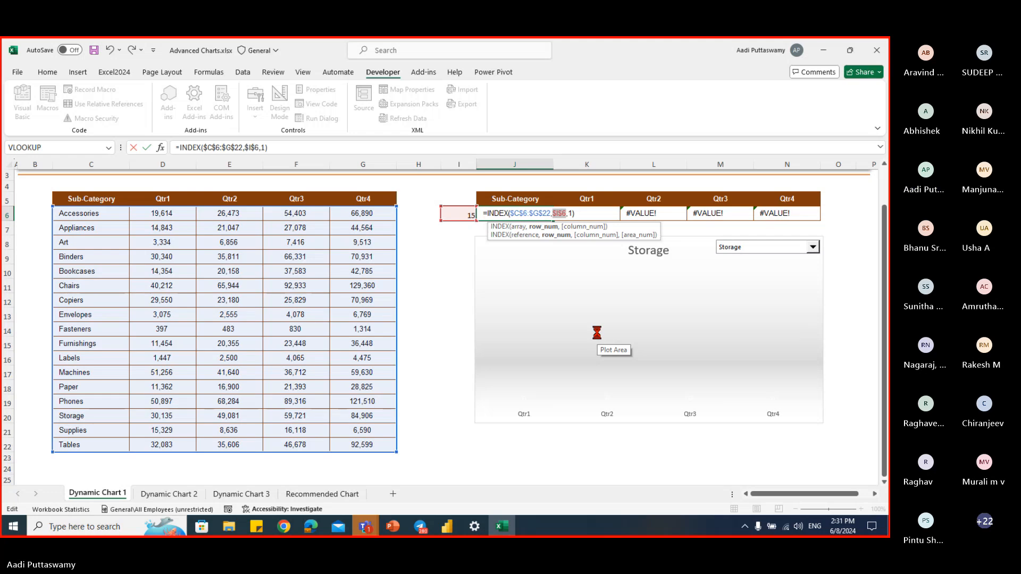
key(Return)
click(529, 214)
drag(555, 221, 820, 221)
- Set the INDEX column number to 2 in the Qtr1 formula in K6
click(601, 213)
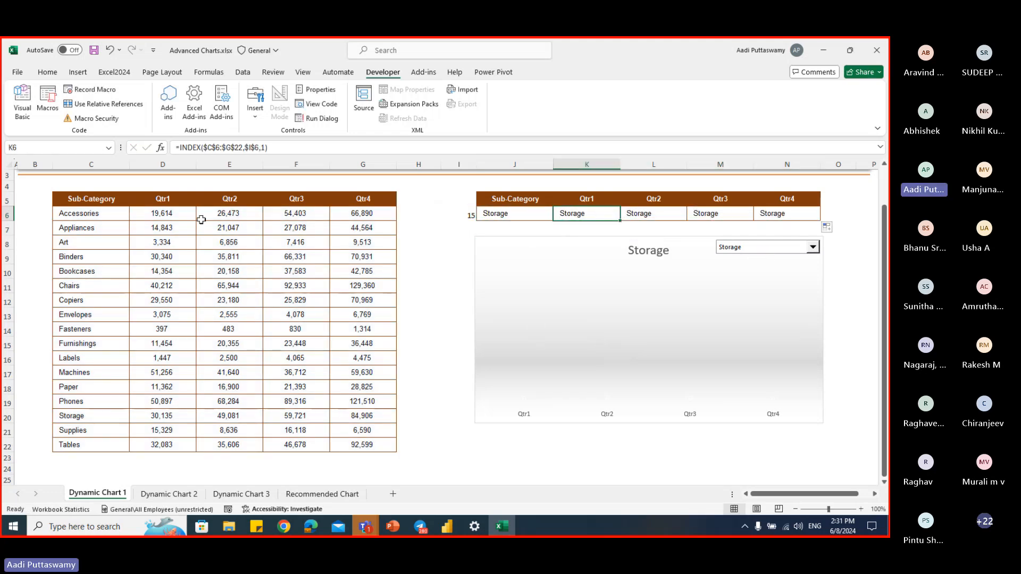
click(168, 205)
click(226, 202)
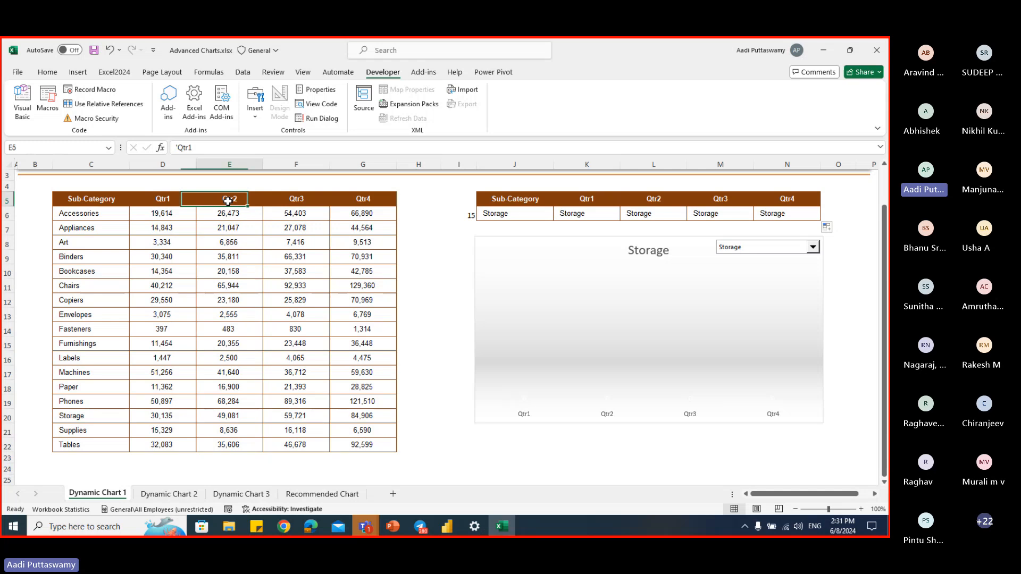
click(294, 202)
click(381, 206)
double_click(583, 212)
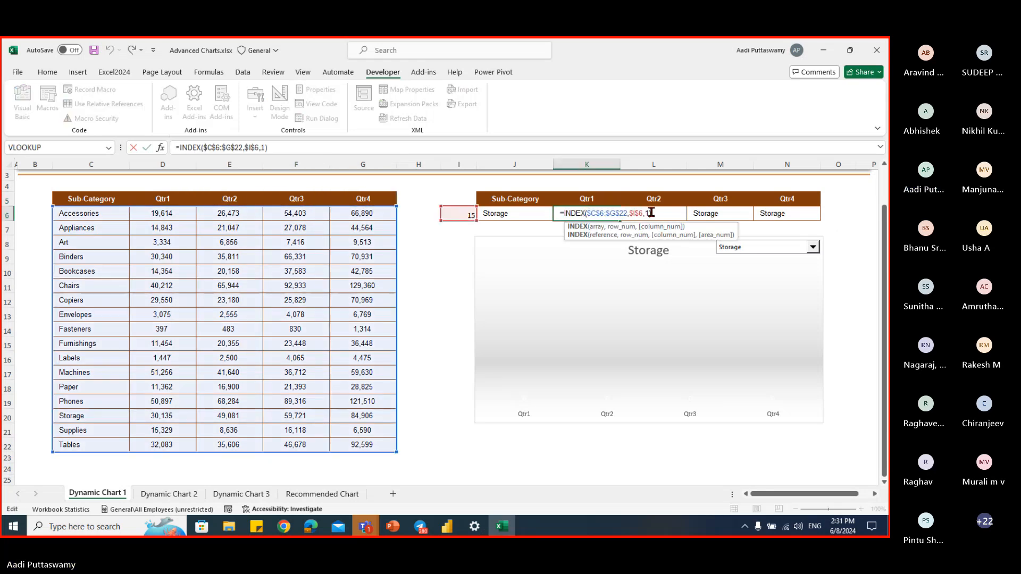
key(BackSpace)
key(BackSpace)
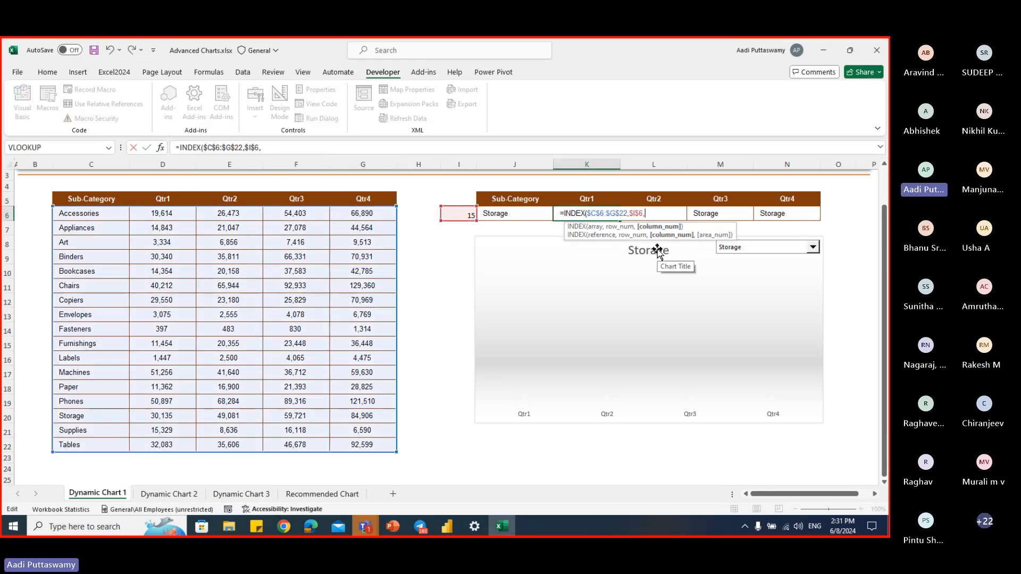
text(2))
key(Tab)
- Set the INDEX column number to 3 in the Qtr2 formula in L6
key(F2)
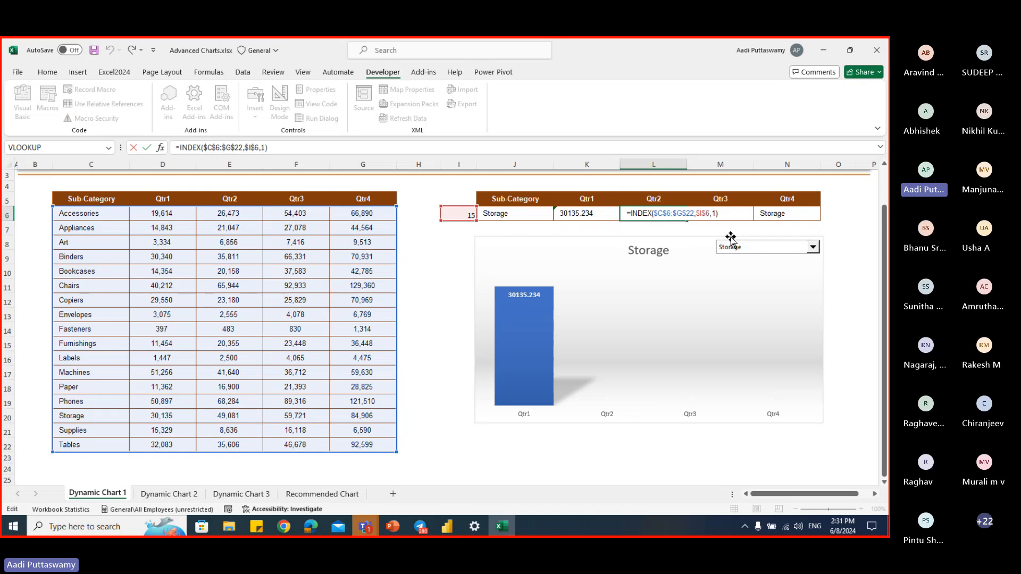
key(BackSpace)
key(BackSpace)
text(3))
key(Return)
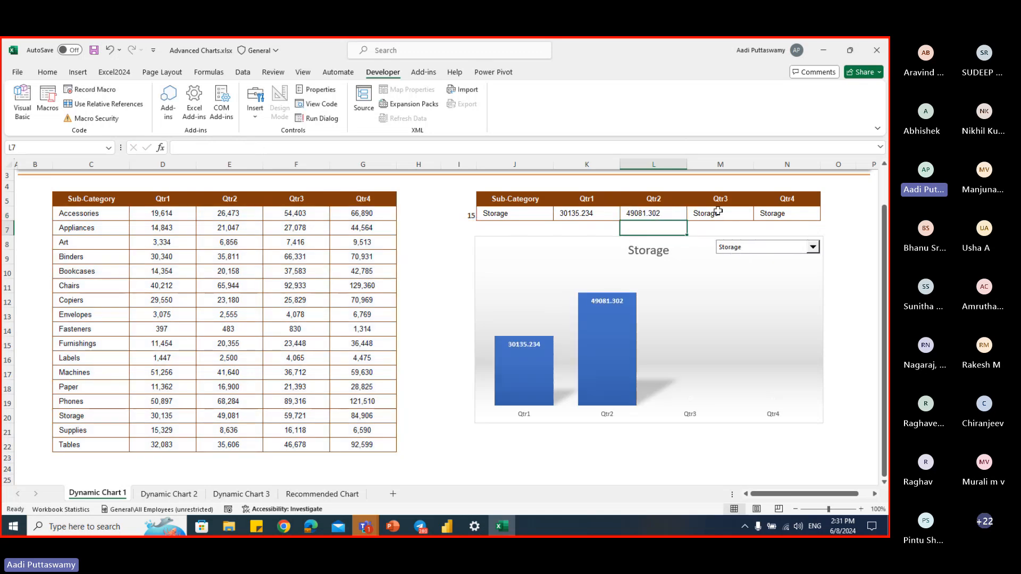
- Set the INDEX column number to 4 in the Qtr3 formula in M6
double_click(719, 211)
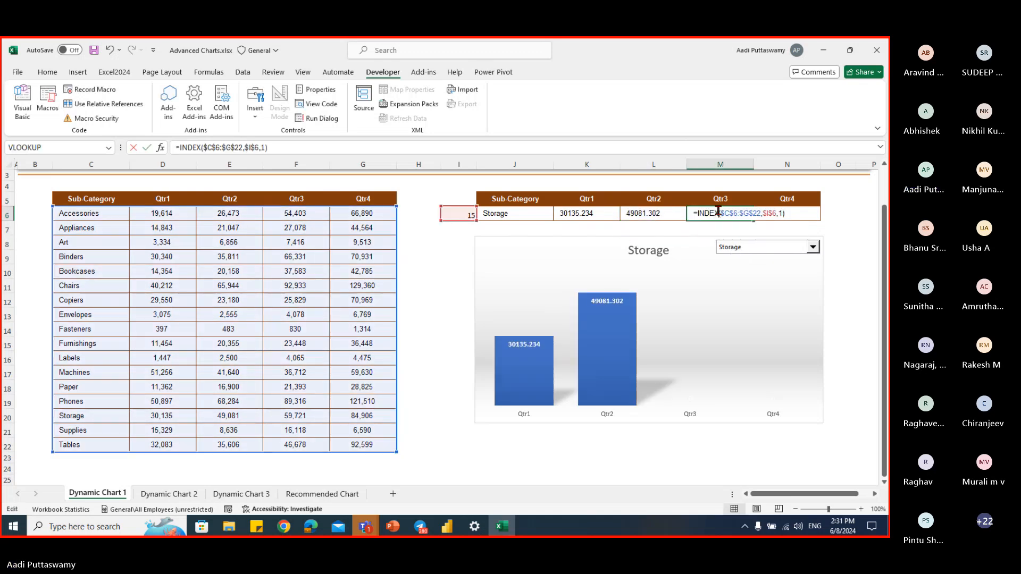
key(BackSpace)
key(BackSpace)
text(4))
key(Return)
- Set the INDEX column number to 5 in the Qtr4 formula in N6
double_click(783, 213)
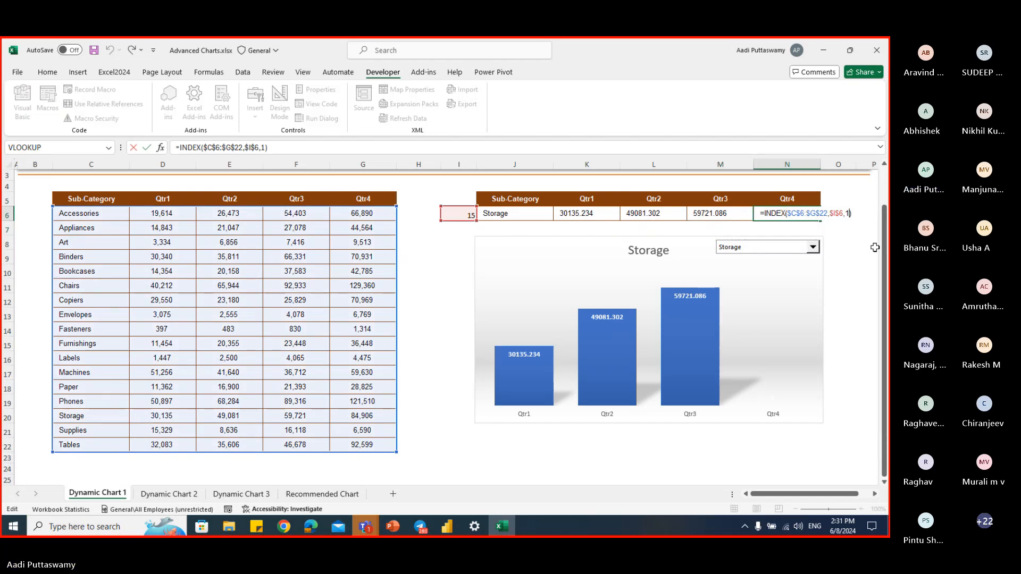
key(BackSpace)
text(5)
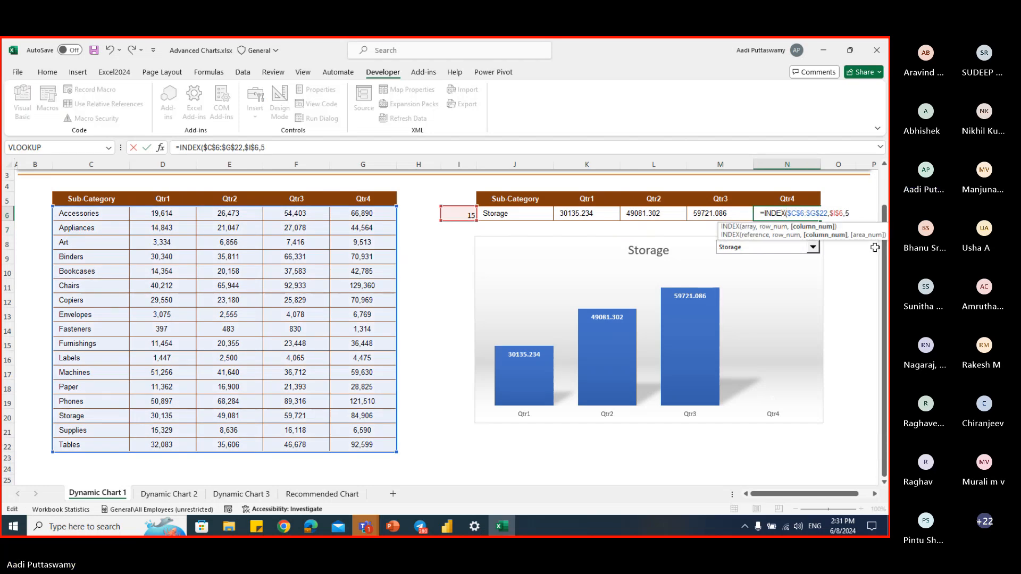
key(Return)
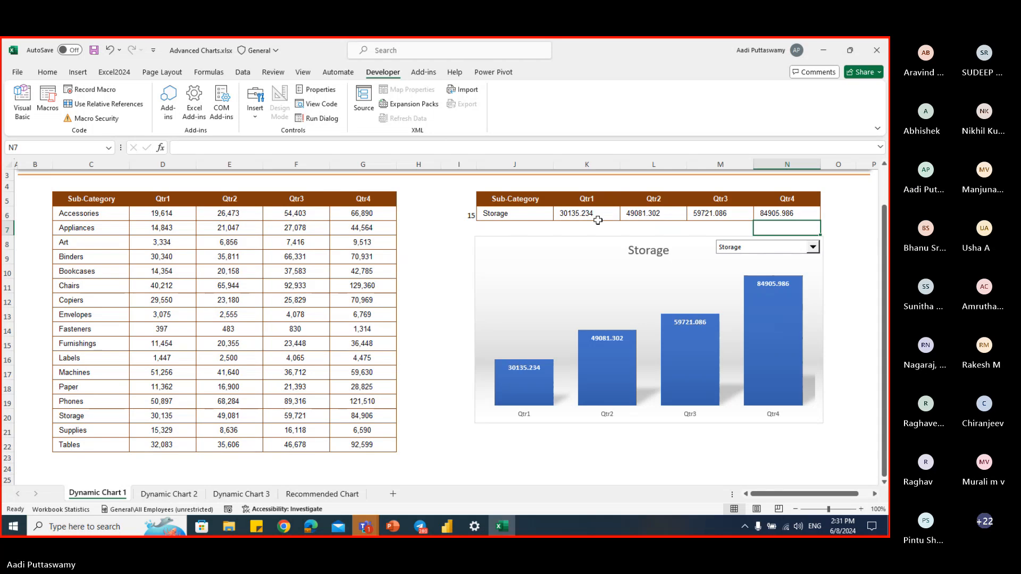
- Test the dynamic chart by choosing Furnishings and then Accessories in the sub-category combo box
click(812, 248)
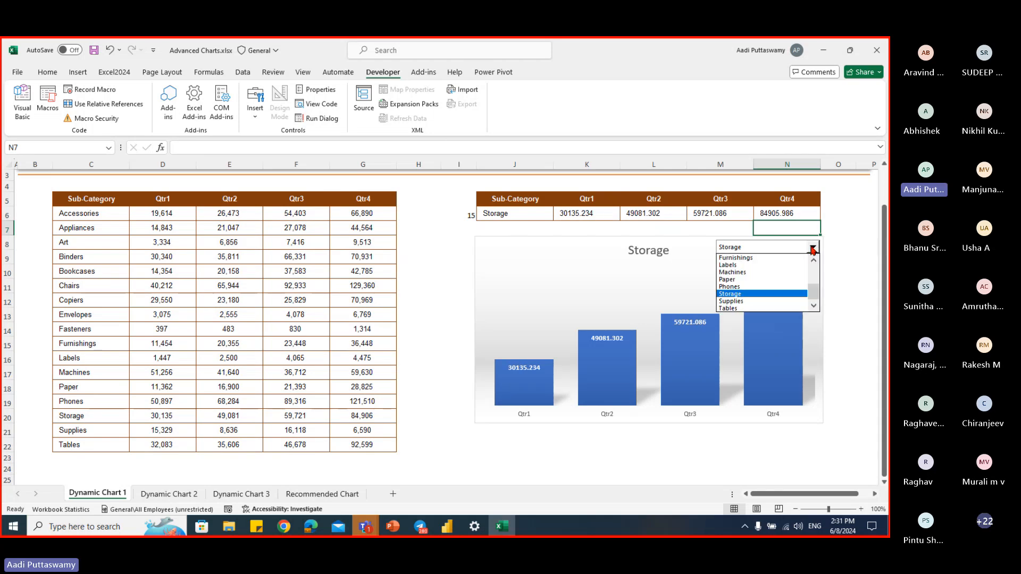
click(792, 261)
click(812, 247)
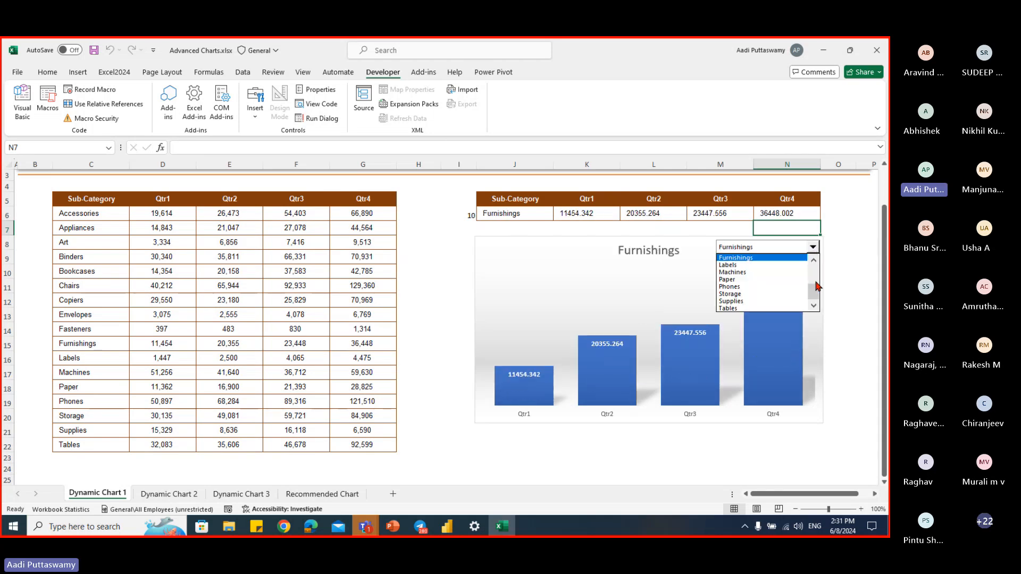
scroll(773, 266, up, 3)
click(772, 260)
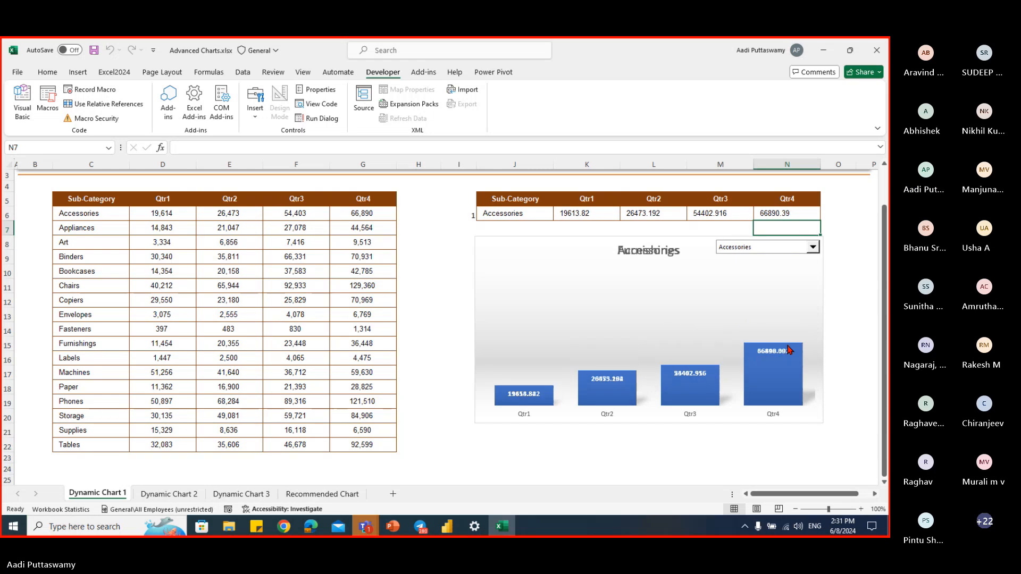
- Move the sub-category combo box to the chart's upper-left corner, beside the chart title
click(818, 256)
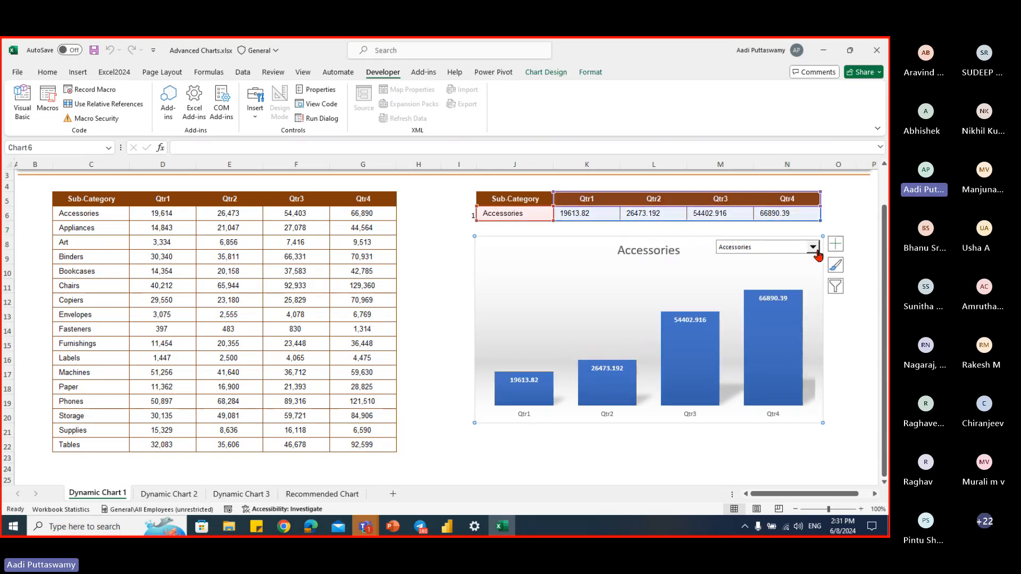
ctrl+click(811, 248)
drag(792, 246, 550, 240)
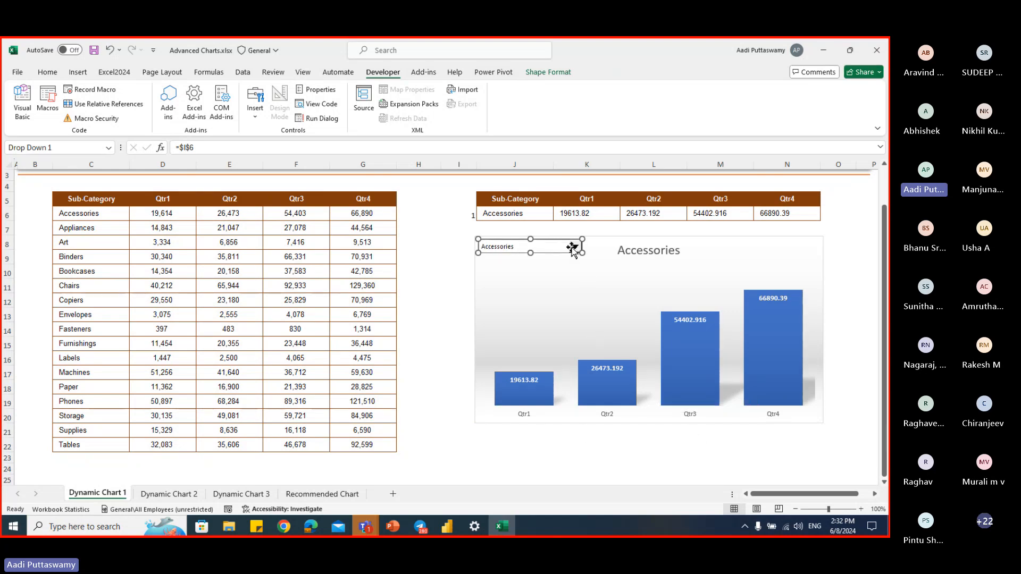
click(428, 256)
- Try the relocated combo box by selecting Copiers, Paper and Appliances in turn
click(576, 246)
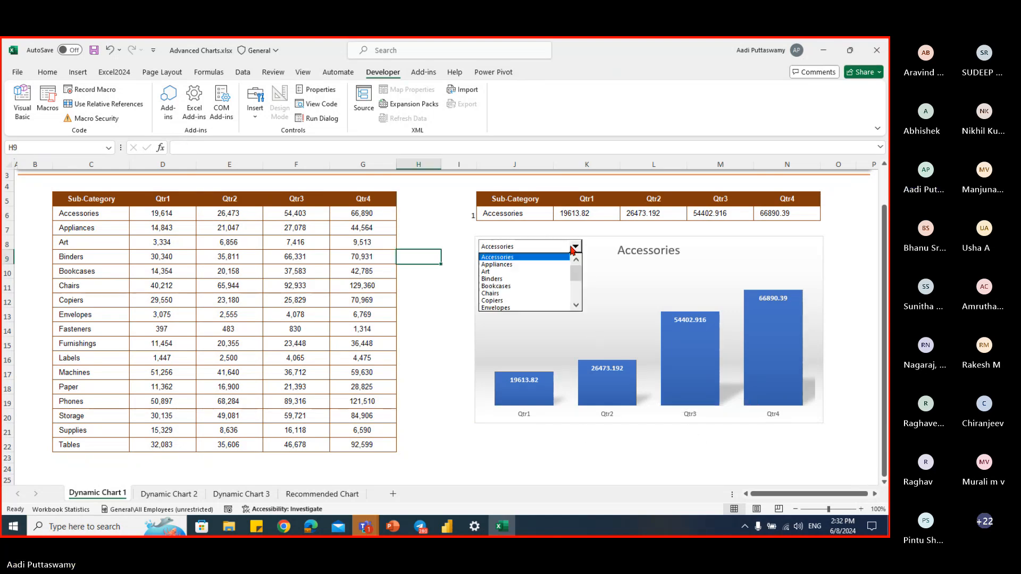
click(500, 302)
click(575, 246)
click(557, 300)
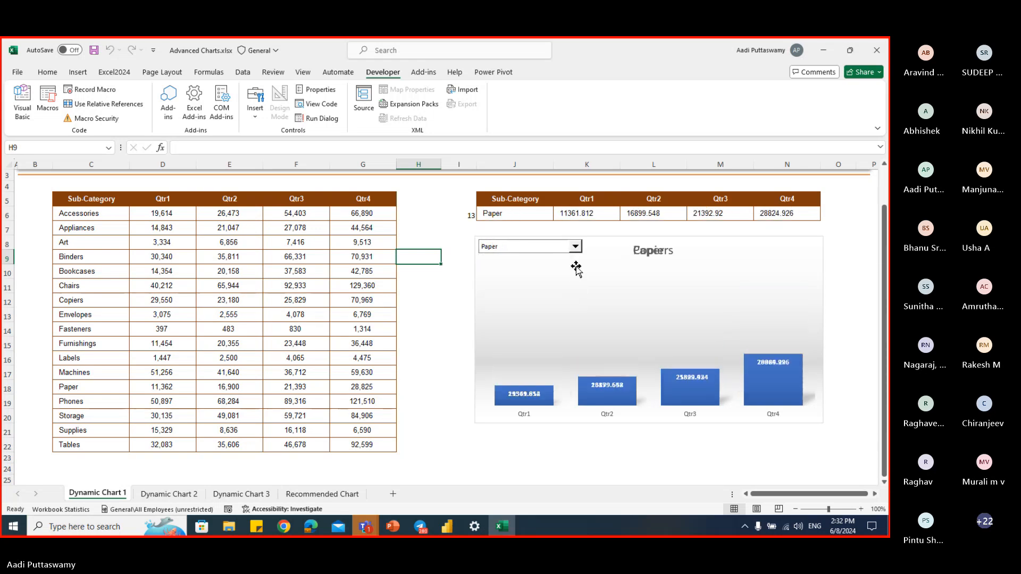
click(576, 246)
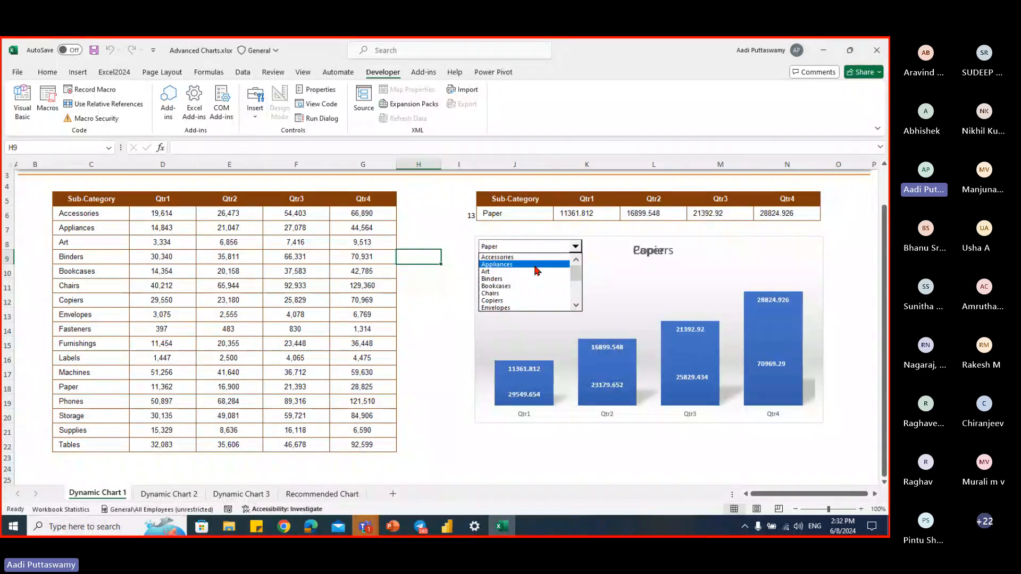
click(537, 265)
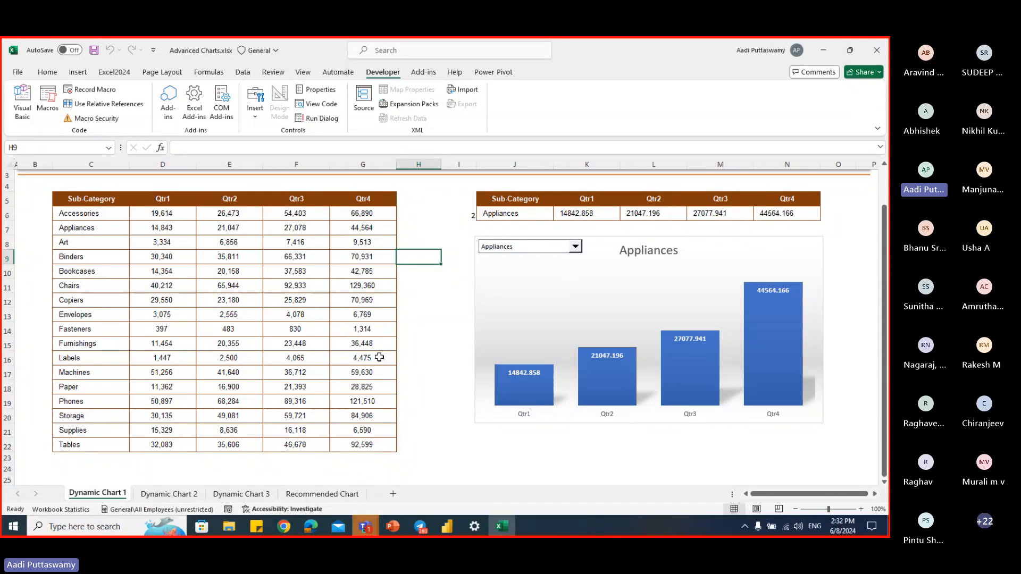
- Highlight the source data C6:G22 and display Chairs followed by Machines in the dynamic chart
drag(85, 210, 367, 445)
click(575, 246)
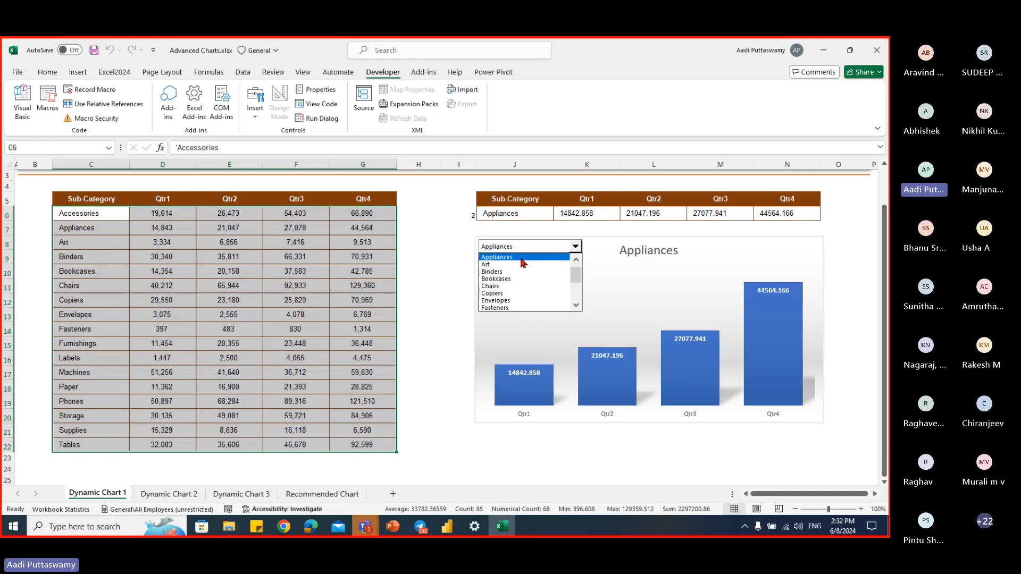
click(506, 290)
click(575, 246)
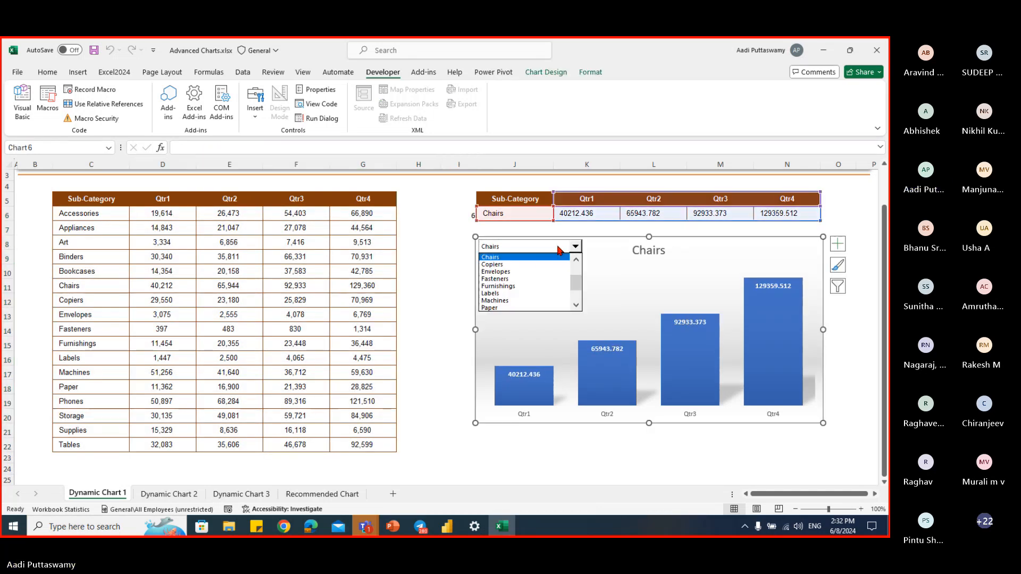
click(506, 301)
click(418, 286)
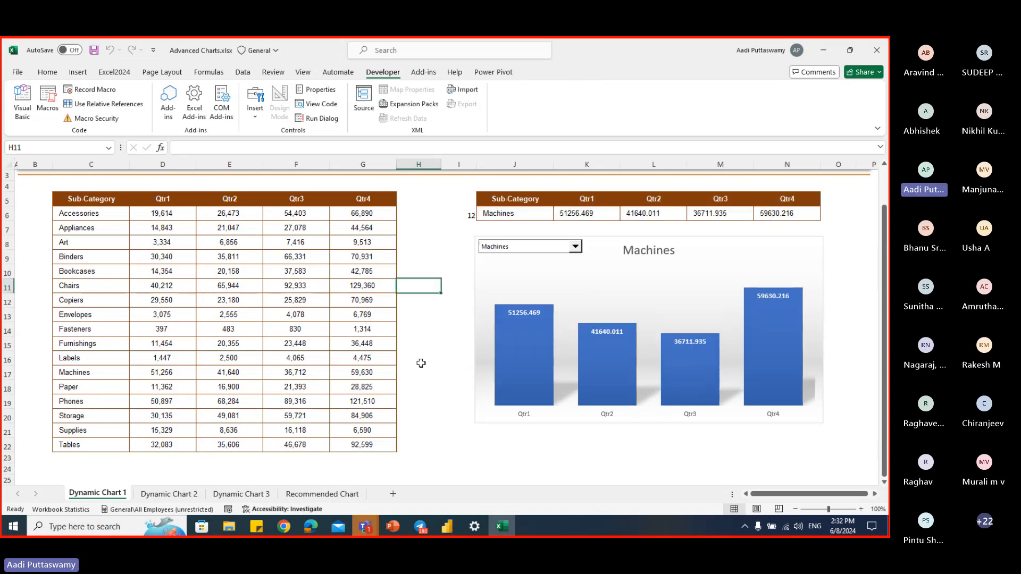
- Set the chart's sub-category combo box to Labels
click(772, 238)
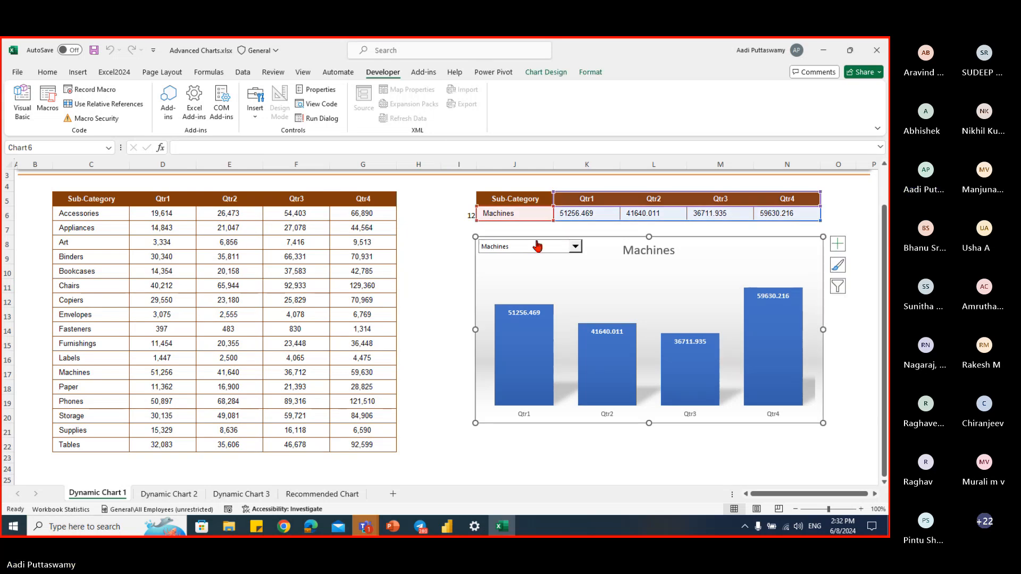
click(459, 228)
click(576, 246)
click(500, 265)
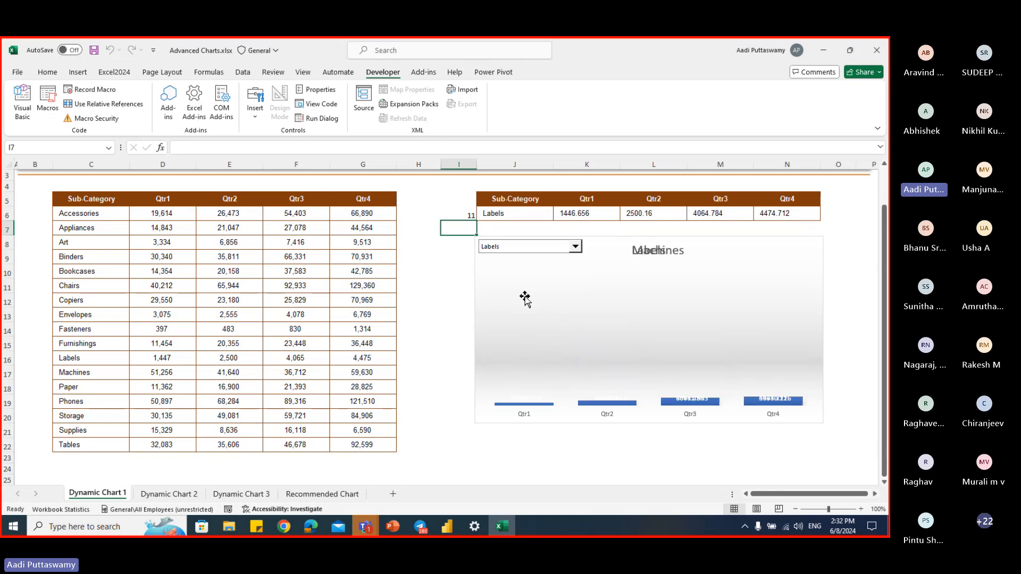
click(411, 303)
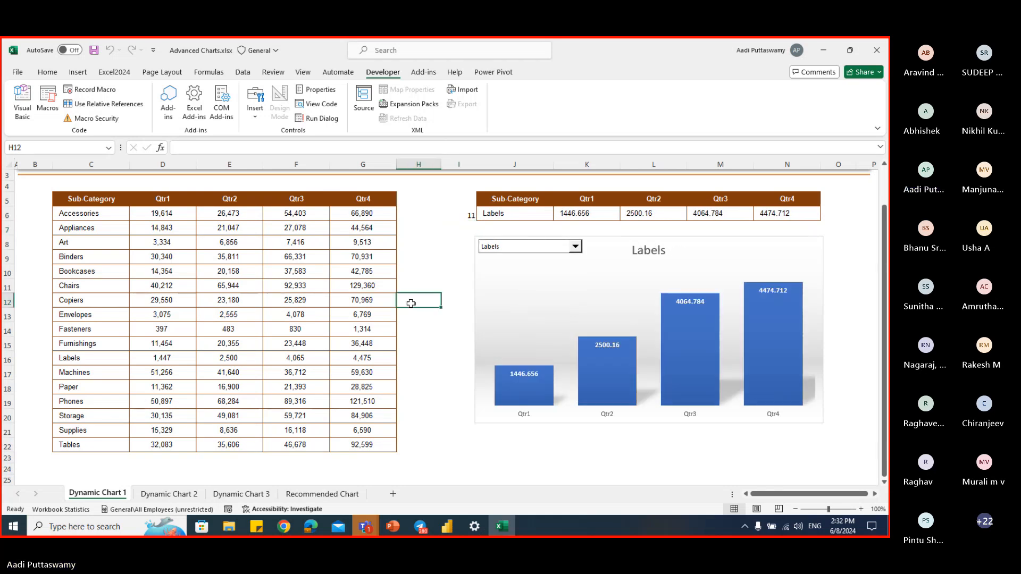
- Open the Dynamic Chart 2 sheet and examine the quarterly figures for each ship mode in the table
click(176, 496)
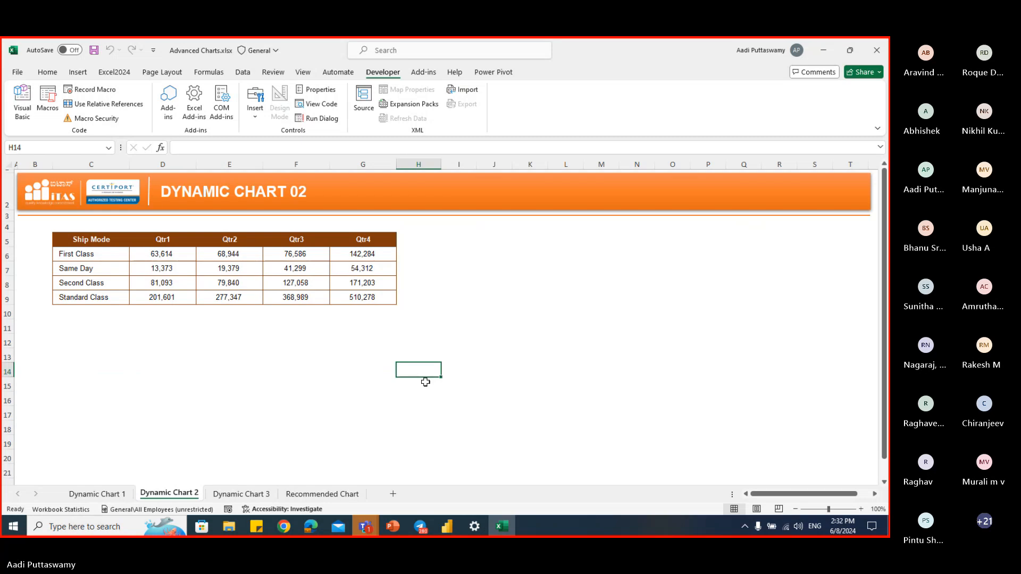
drag(112, 244, 360, 297)
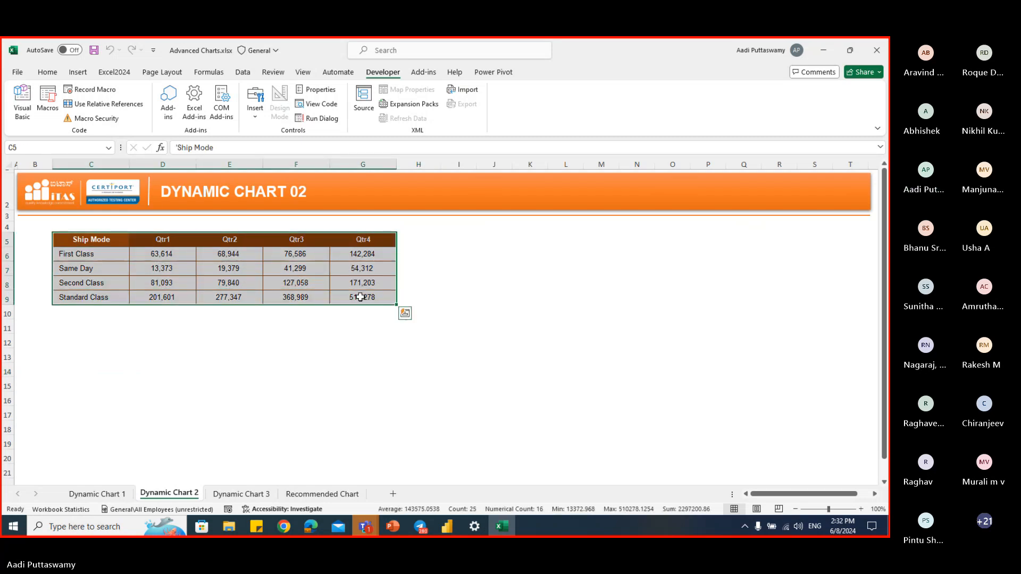
click(101, 256)
click(96, 274)
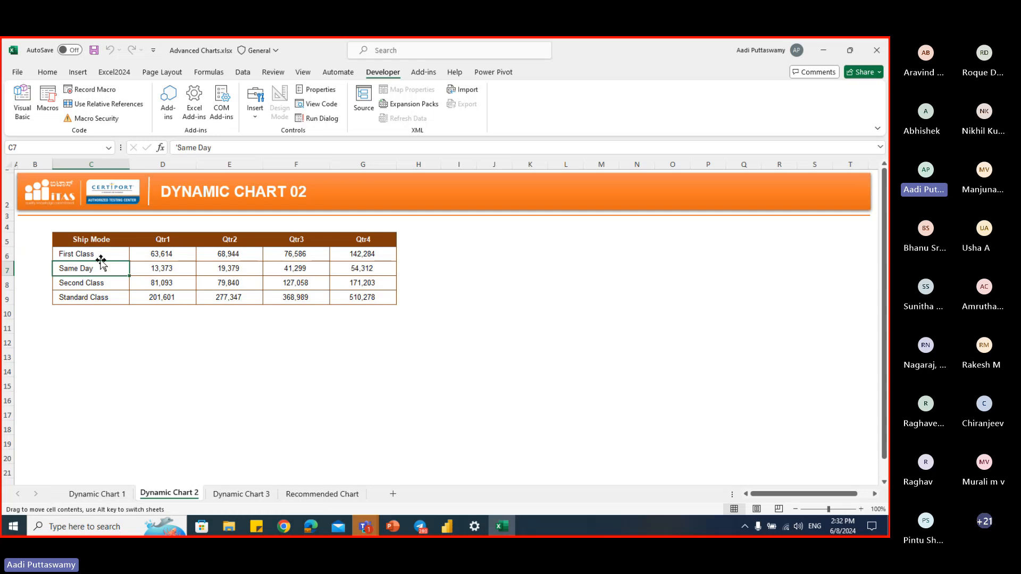
click(97, 256)
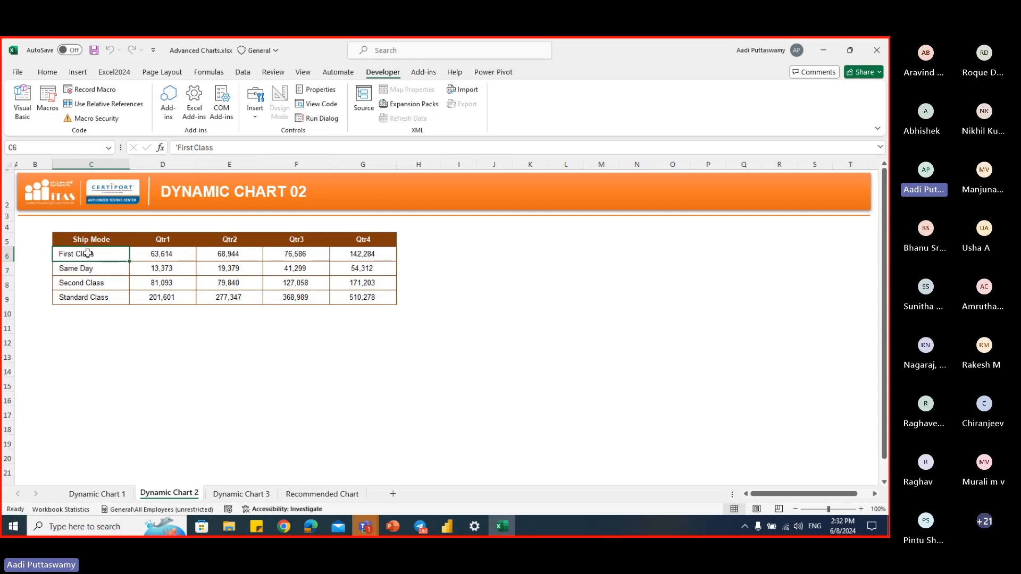
drag(84, 258, 372, 256)
drag(90, 284, 391, 285)
drag(90, 295, 374, 295)
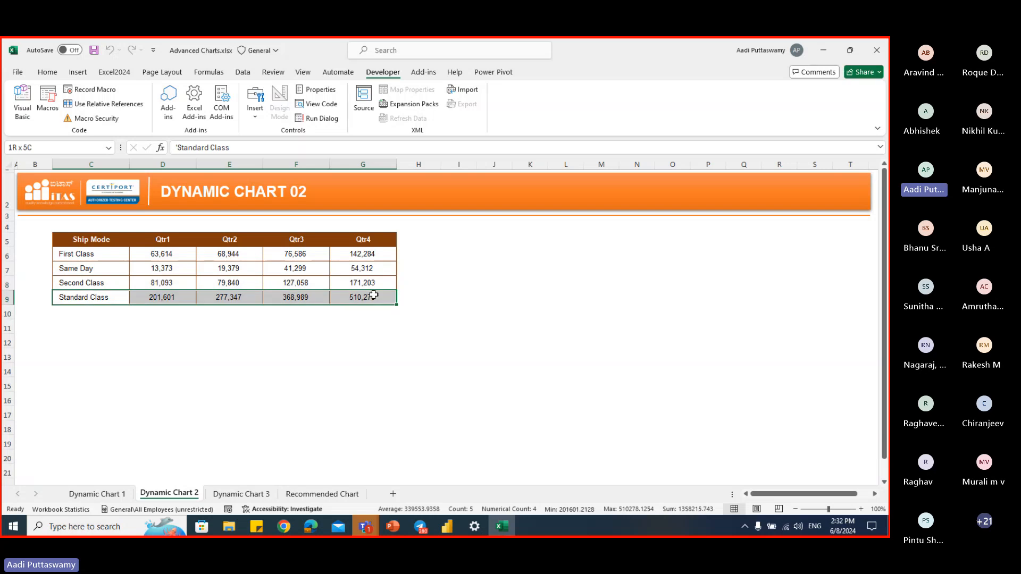
drag(58, 266, 160, 285)
click(145, 344)
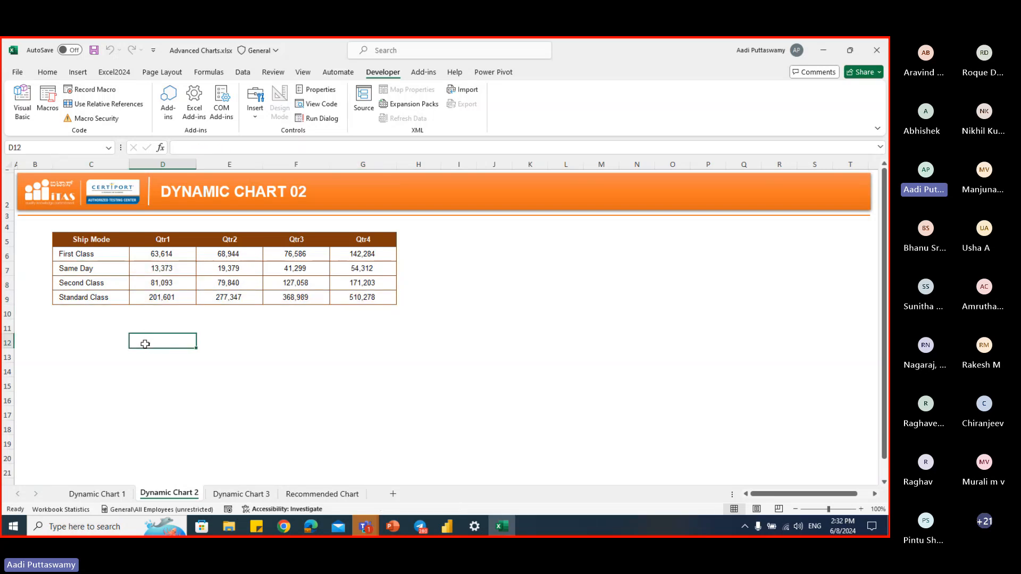
- Copy the ship mode table C5:G9, including its headers, and paste it at C12
drag(104, 240, 354, 297)
key(ctrl+c)
click(90, 342)
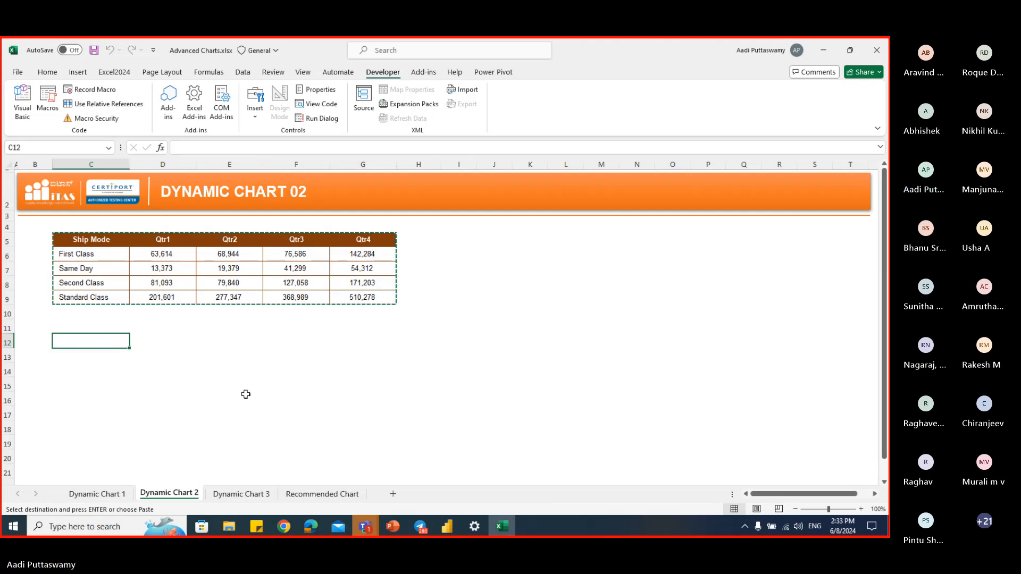
key(ctrl+v)
key(Escape)
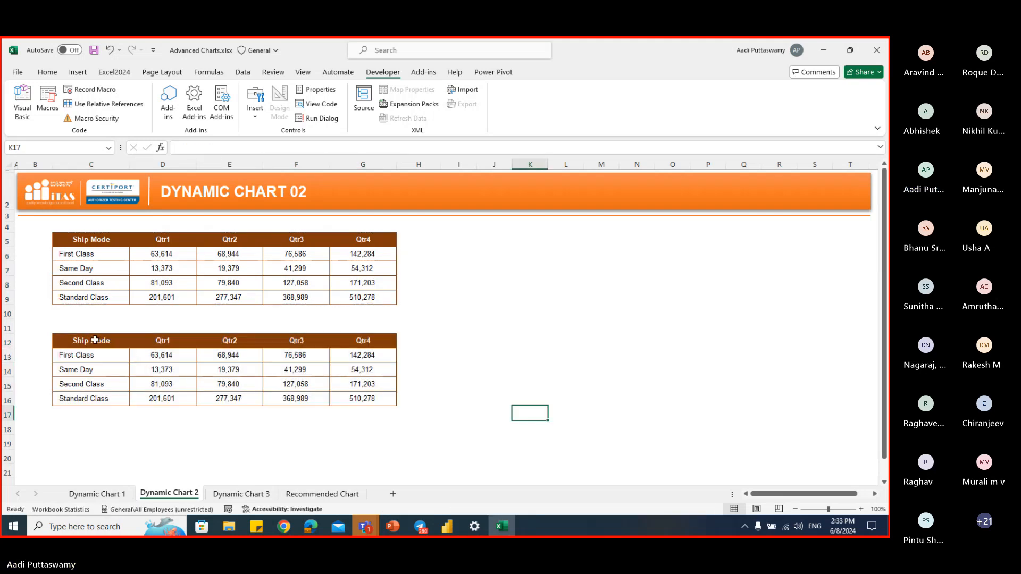
- Insert a 2-D line chart from the copied table C12:G16 and place it beside the original ship mode table
drag(95, 340, 365, 400)
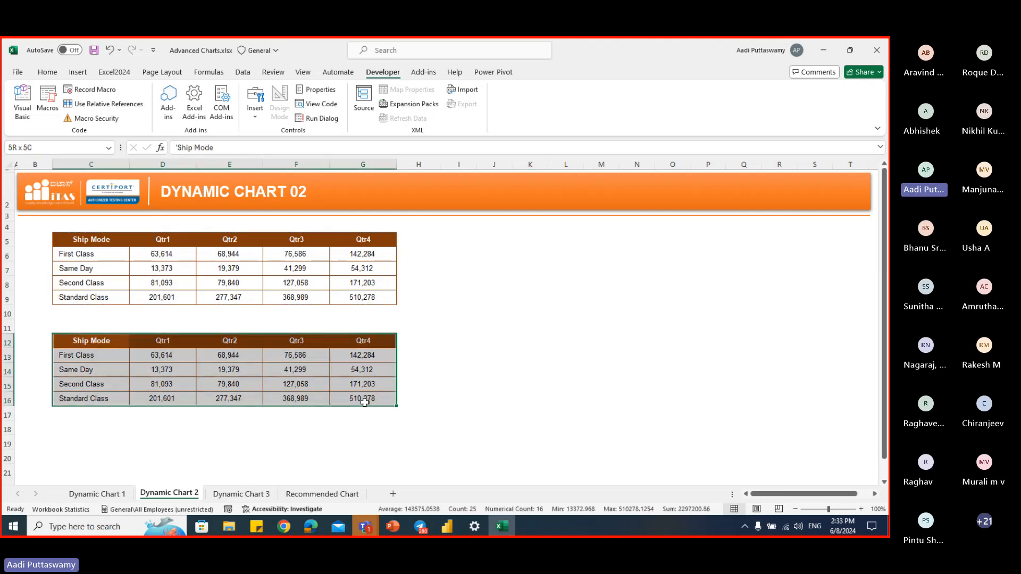
click(80, 73)
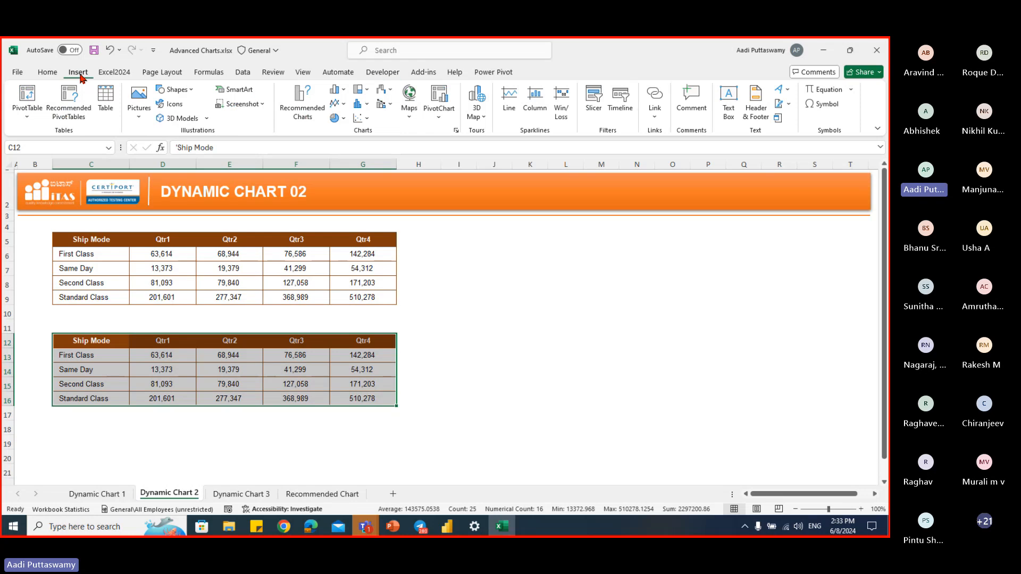
click(336, 103)
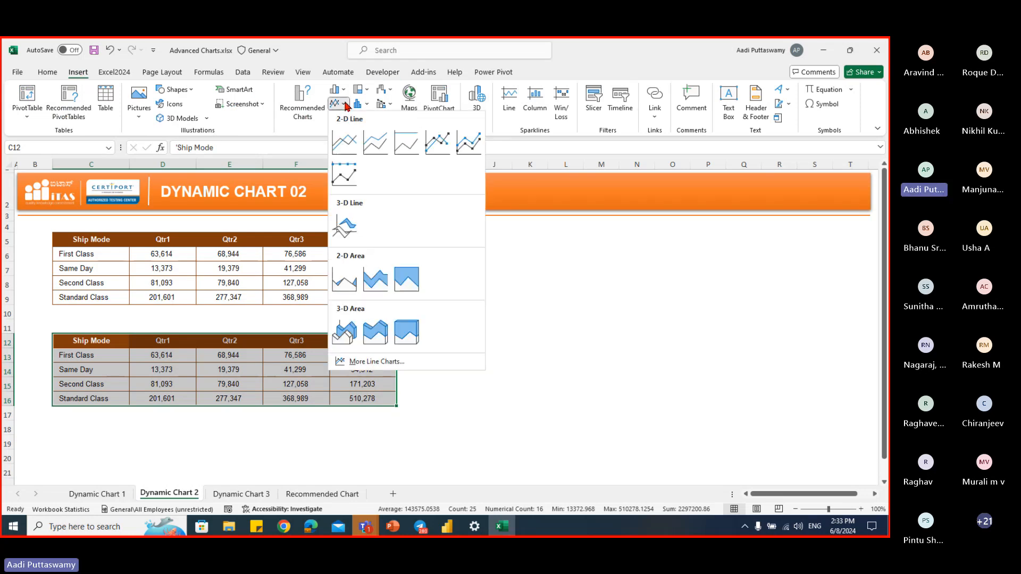
click(349, 152)
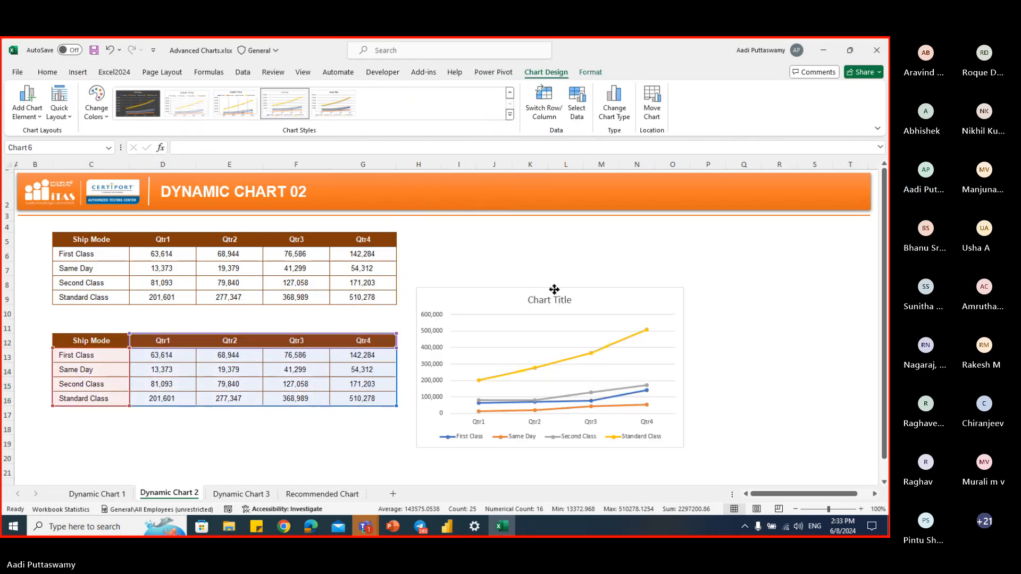
drag(554, 289, 560, 238)
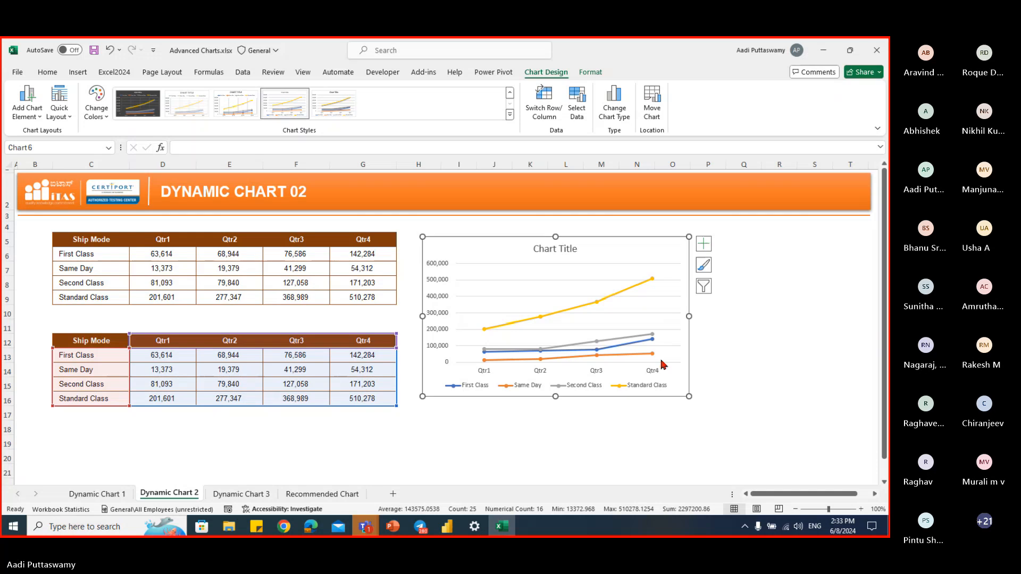
- Widen the line chart to the far edge of column R and delete its horizontal gridlines
drag(689, 396, 794, 396)
click(594, 435)
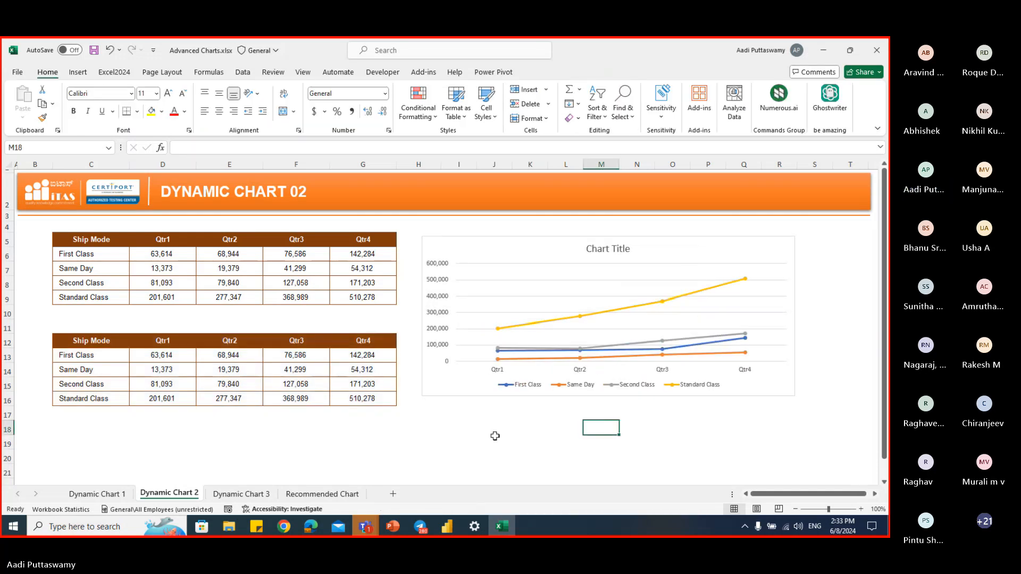
click(474, 285)
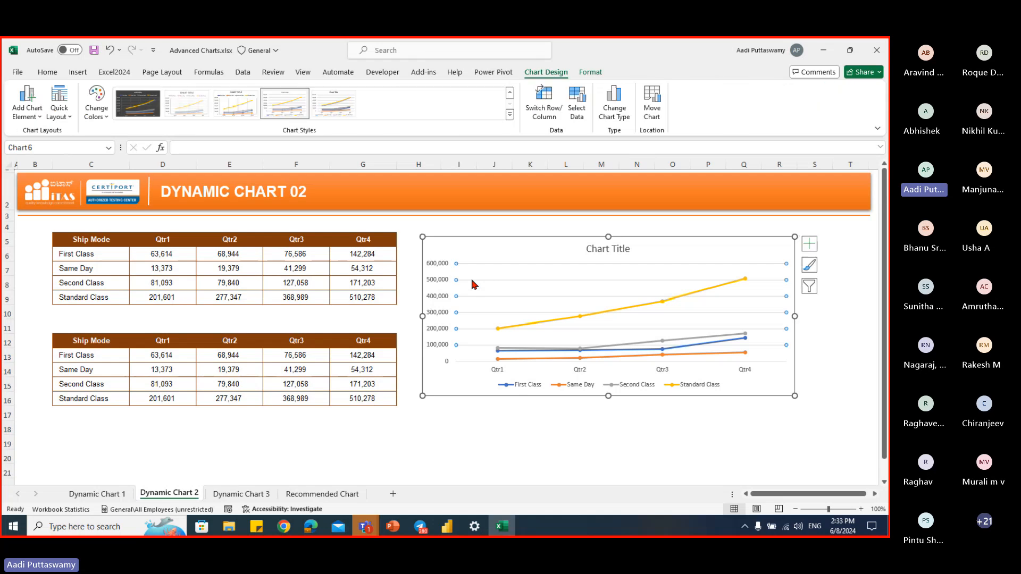
key(Delete)
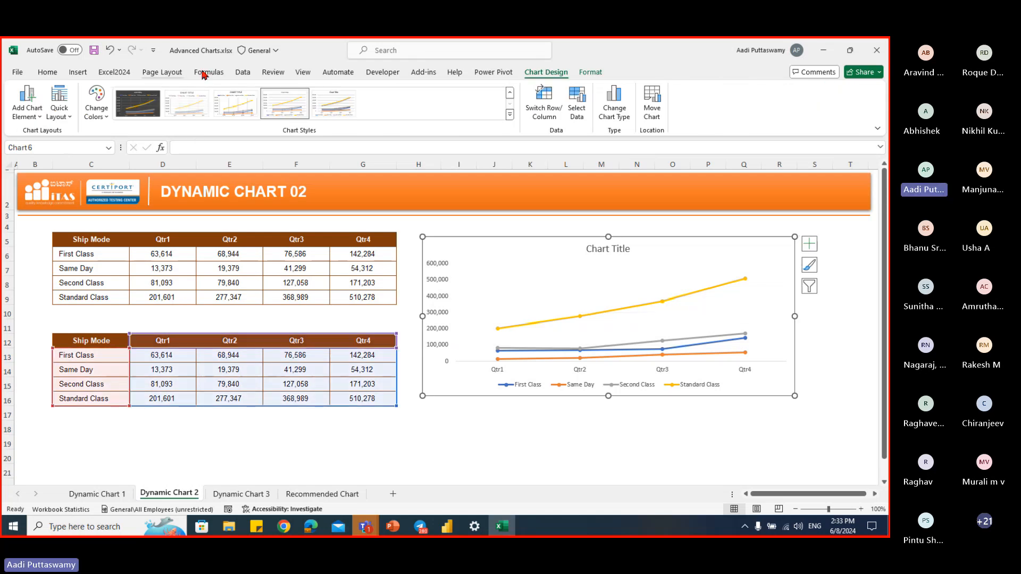
- Add a small check box form control just below the line chart, in row 17 around columns J and K
click(378, 72)
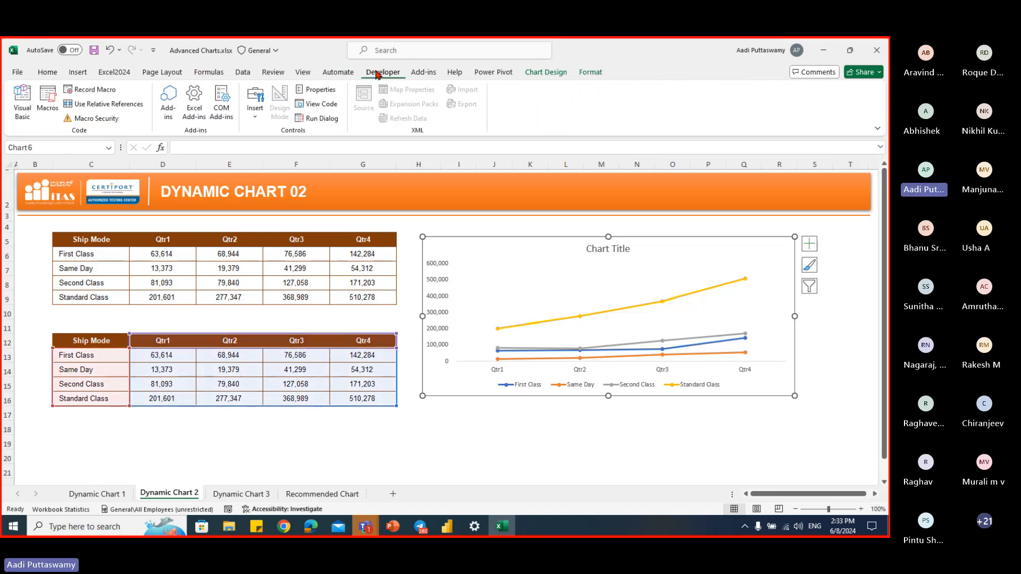
click(256, 109)
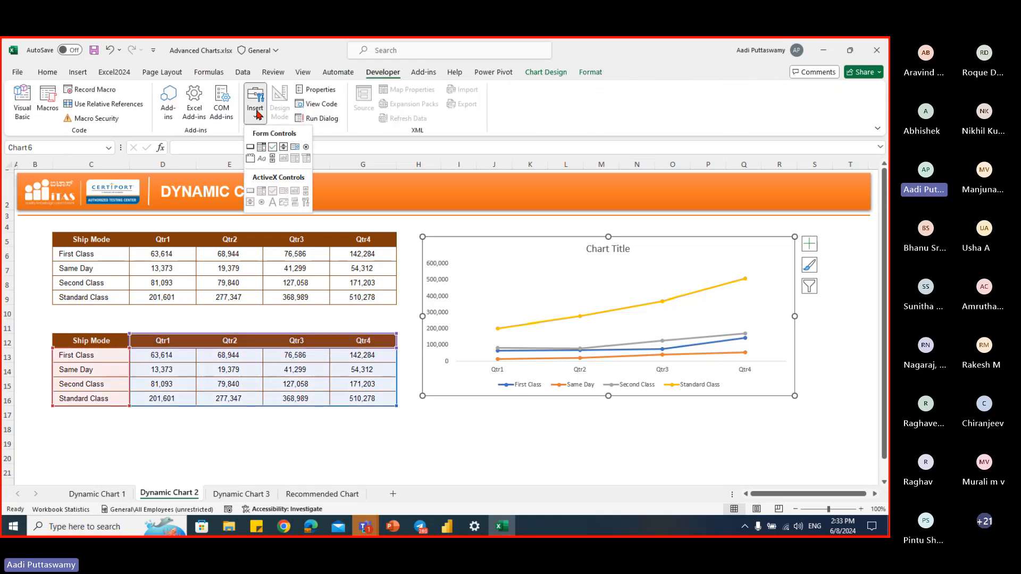
click(272, 147)
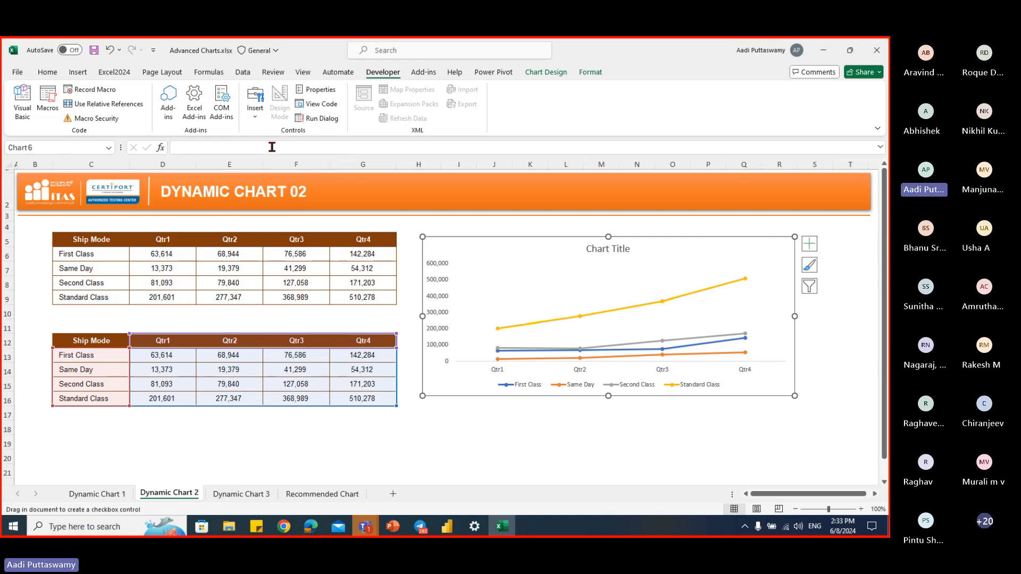
mouse_move(491, 405)
mouse_down()
mouse_move(540, 417)
mouse_move(524, 405)
mouse_up()
click(504, 409)
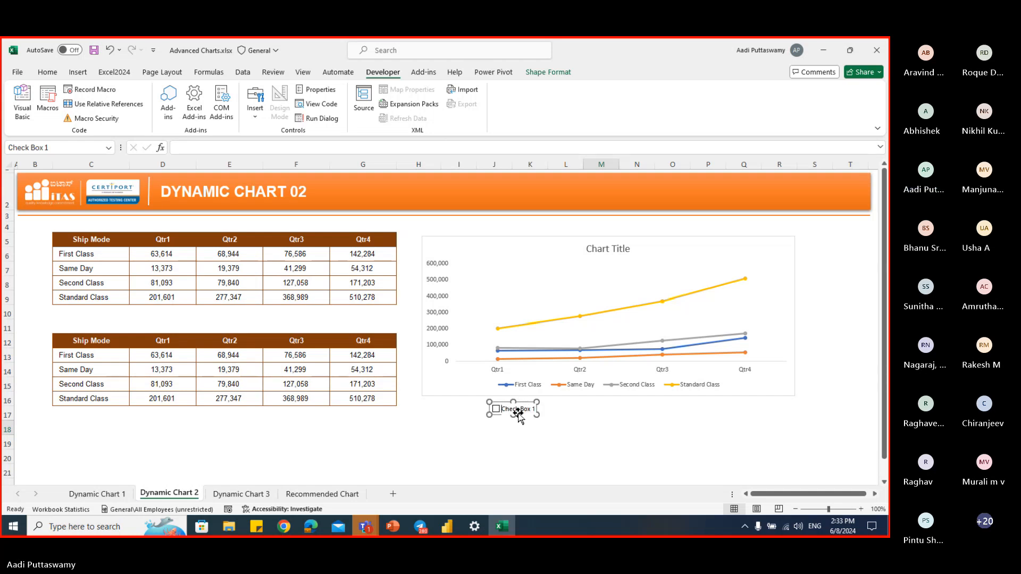
- Label the check box First Class and make three copies of it in a row beneath the line chart
key(Delete)
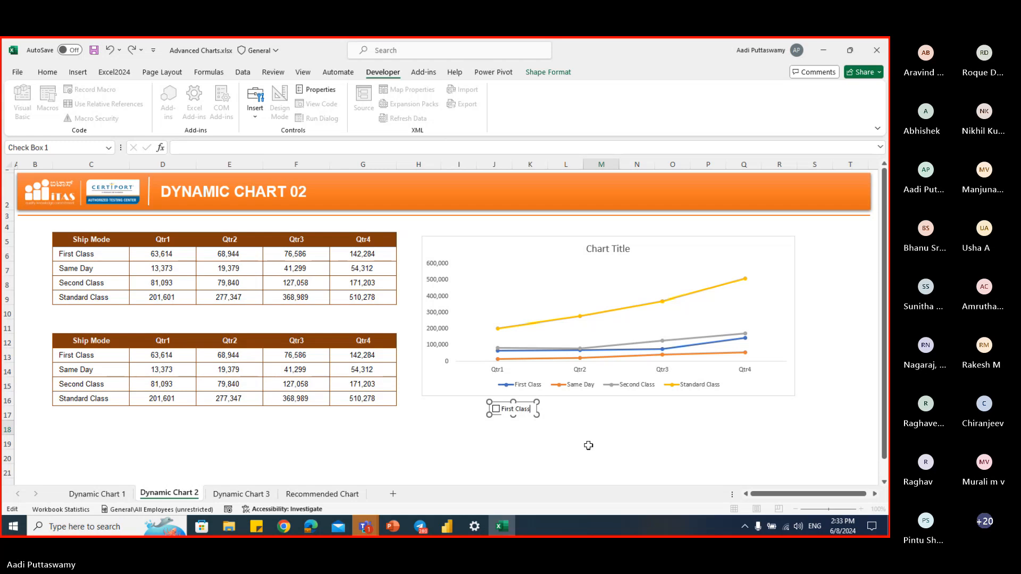
key(Escape)
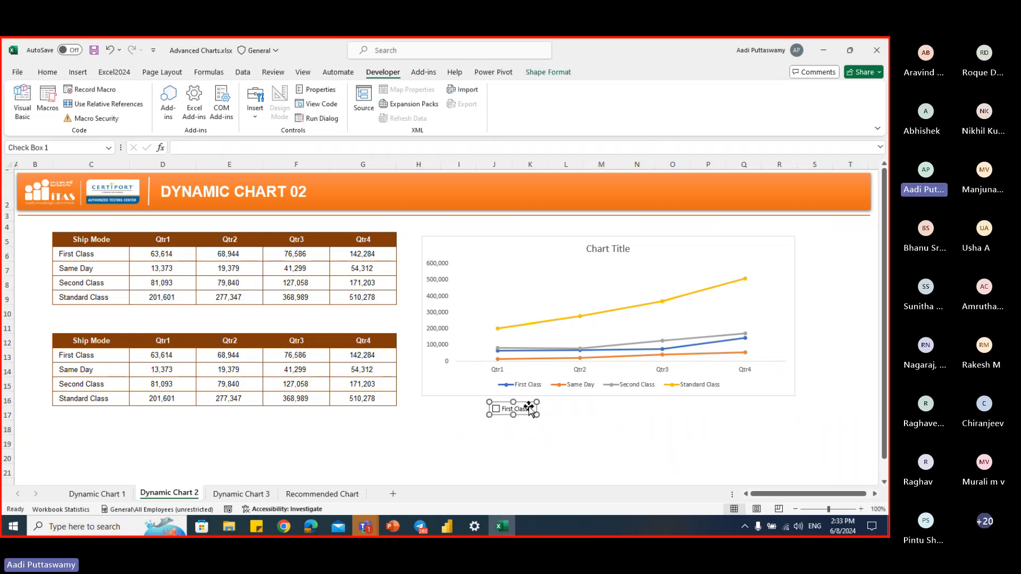
ctrl+drag(524, 403, 726, 405)
- Change the label of the second check box to Same Day
ctrl+click(585, 409)
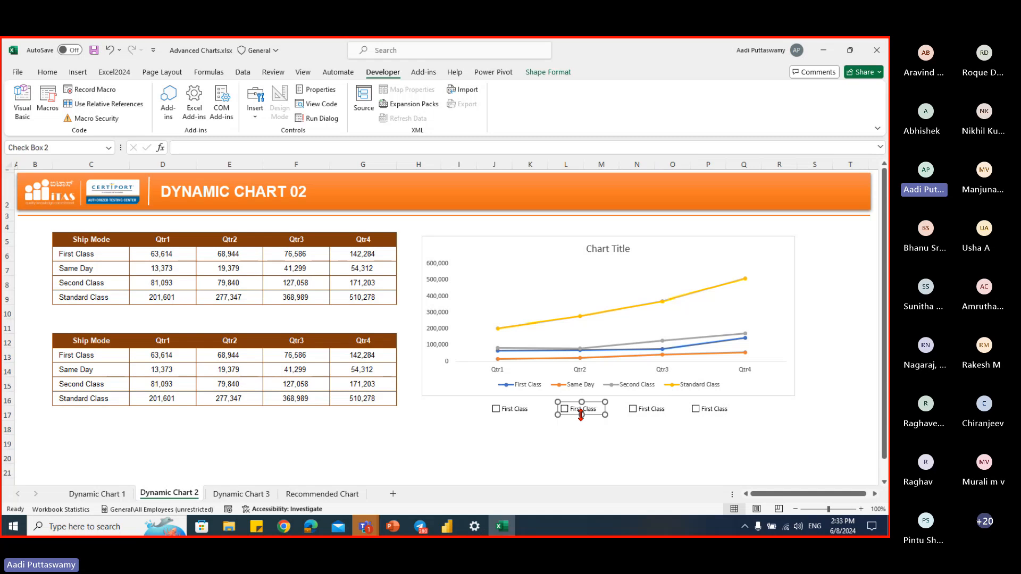
key(Delete)
key(Delete)
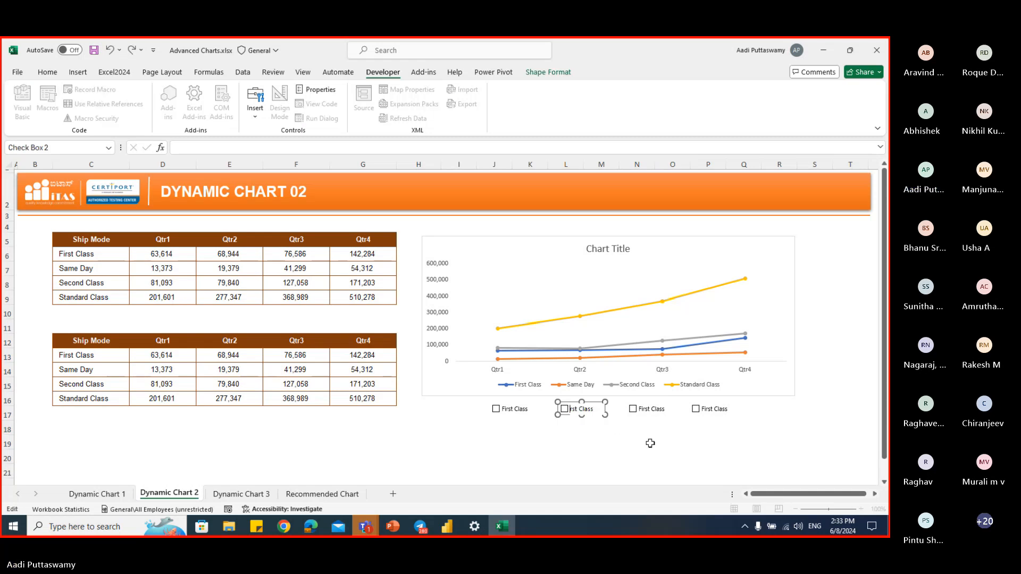
text(Same Day)
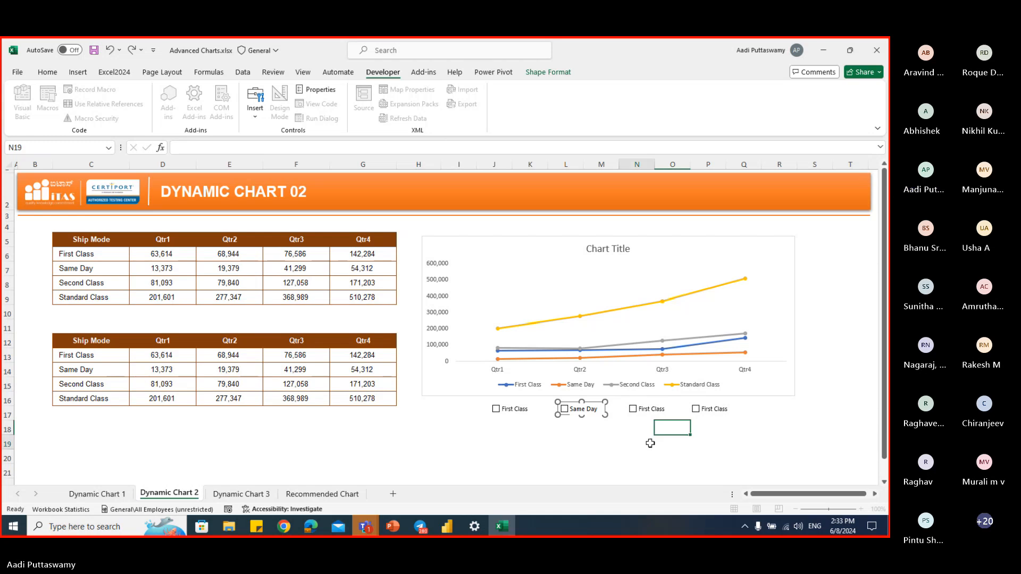
click(650, 443)
- Change the label of the third check box to Second Class
ctrl+click(650, 408)
click(650, 408)
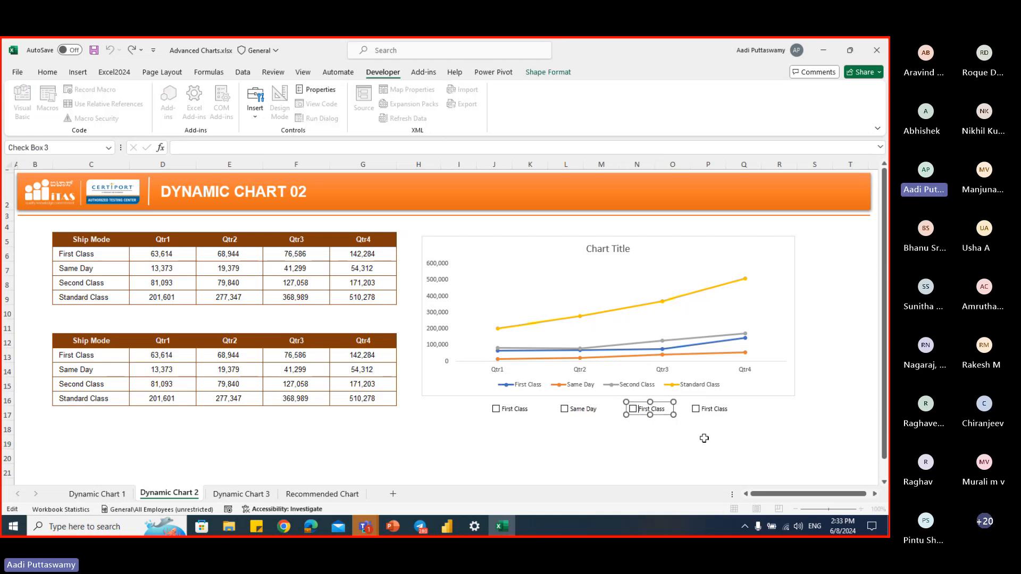
key(Delete)
key(Delete)
key(Delete)
key(Delete)
key(Delete)
key(Delete)
key(Delete)
key(Delete)
key(Delete)
key(Delete)
key(Delete)
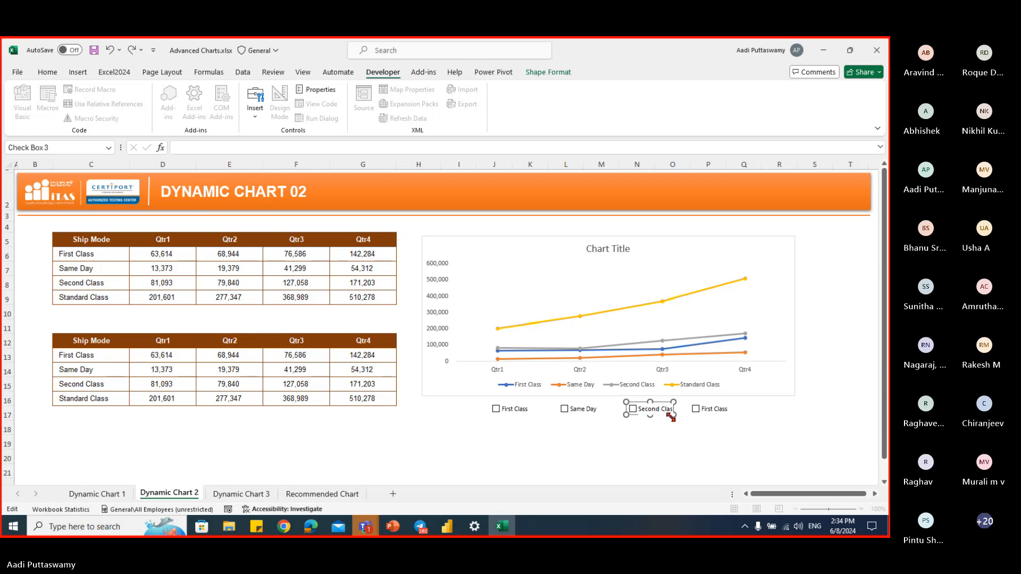
text(Second Class)
click(683, 442)
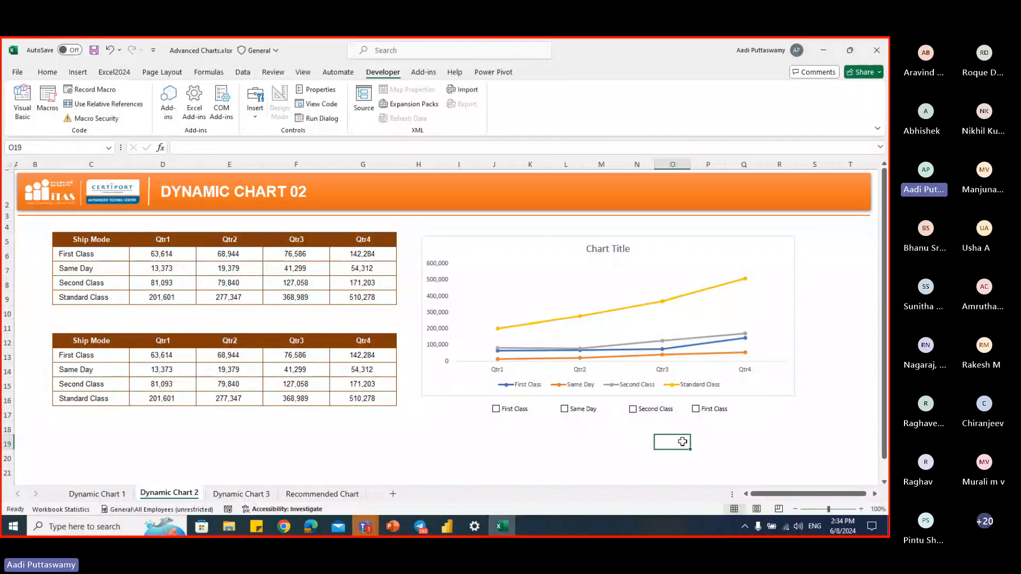
- Relabel the fourth check box Standard Class, enlarge it to fit the text and align it with the others
ctrl+click(719, 414)
key(Delete)
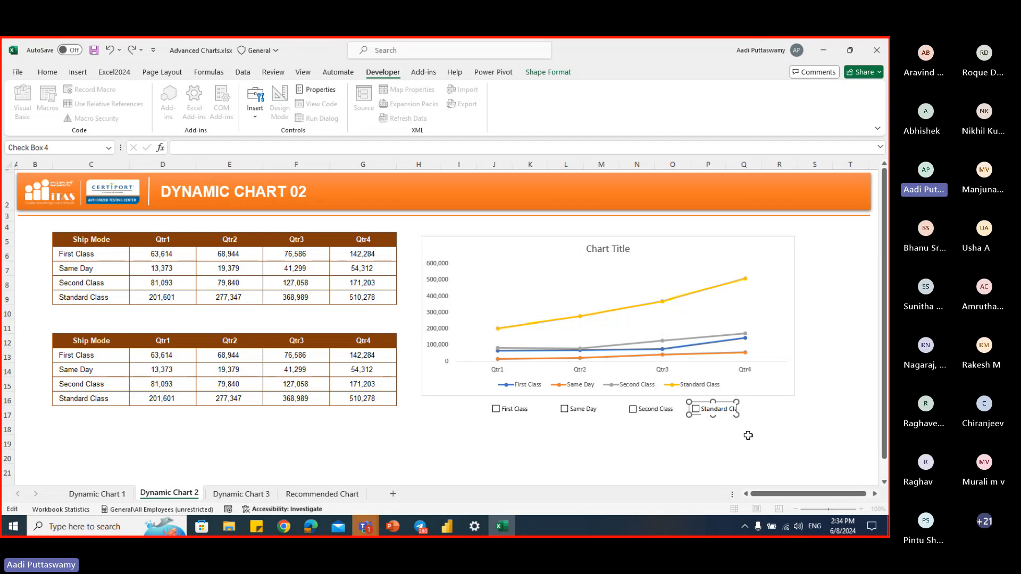
click(750, 418)
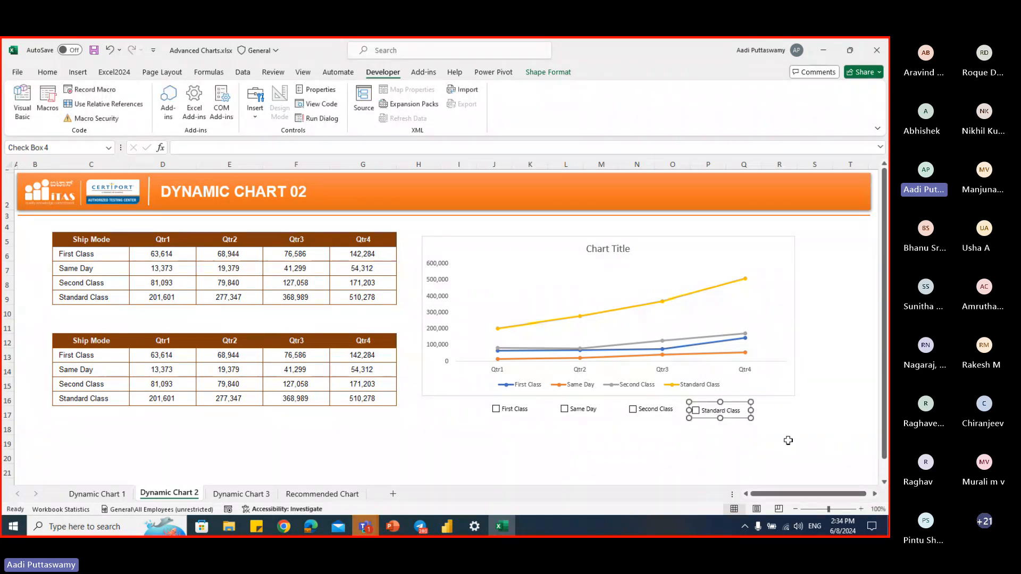
click(779, 442)
drag(732, 402, 733, 401)
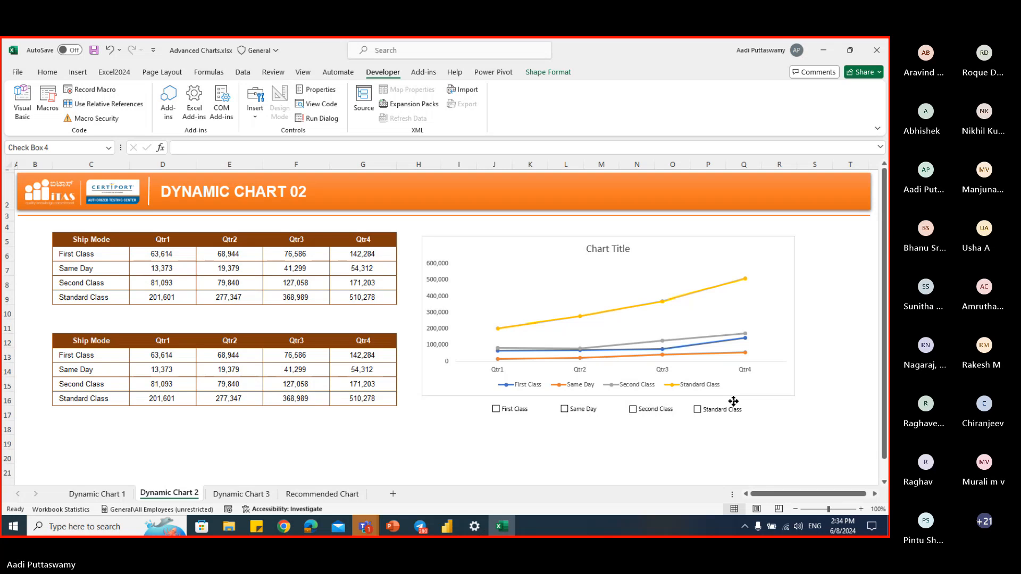
click(707, 441)
- Tick the First Class, Same Day, Second Class and Standard Class check boxes
click(496, 408)
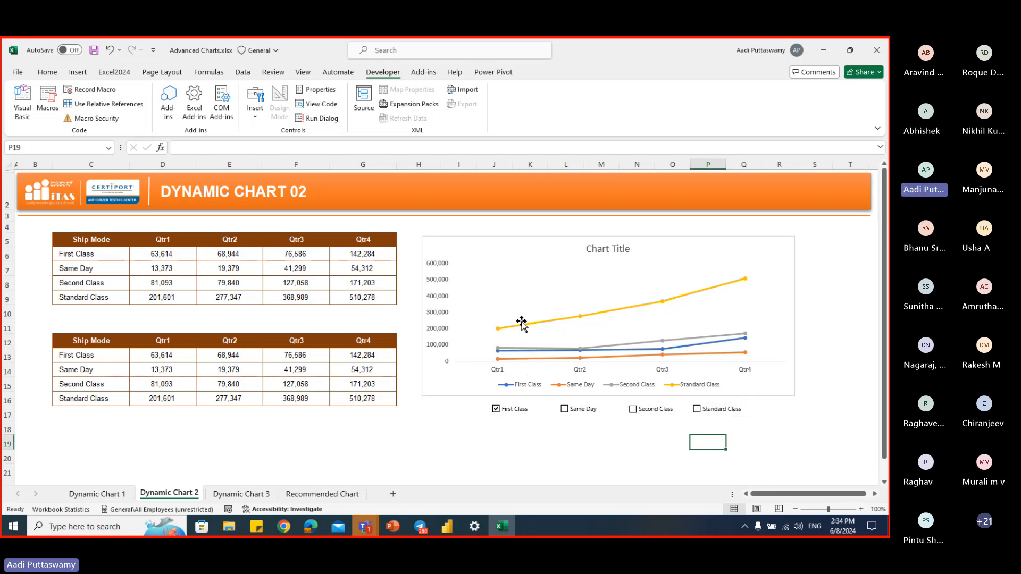
drag(164, 355, 372, 355)
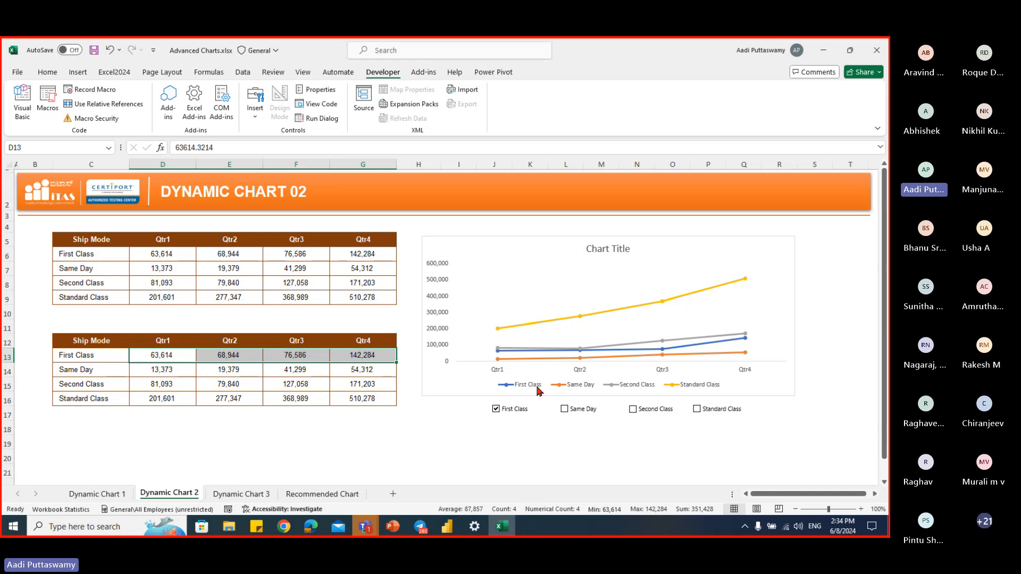
click(564, 409)
click(632, 411)
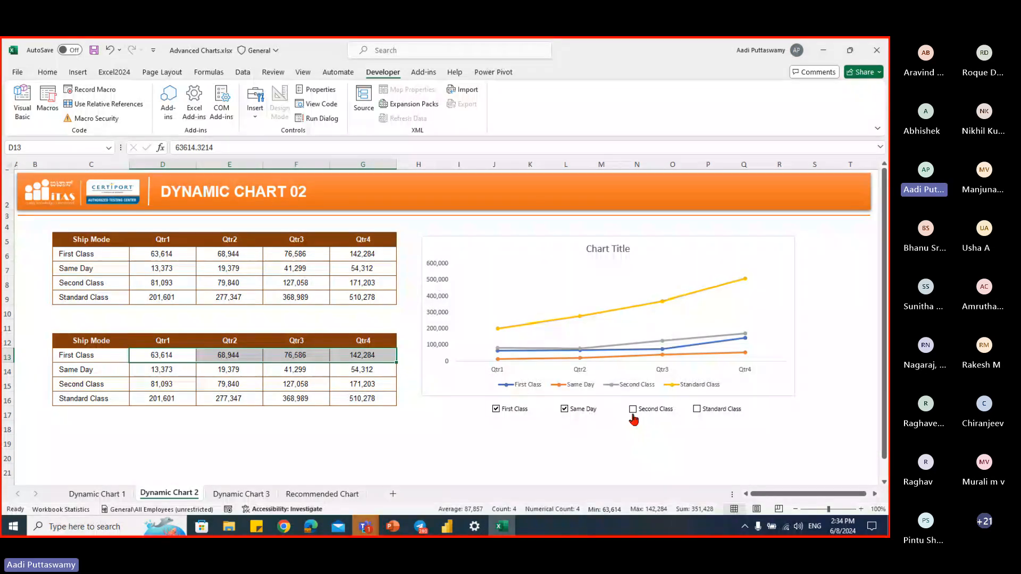
click(696, 410)
- Clear the contents of C13:G16 in the copied ship mode table, keeping its header row
click(465, 470)
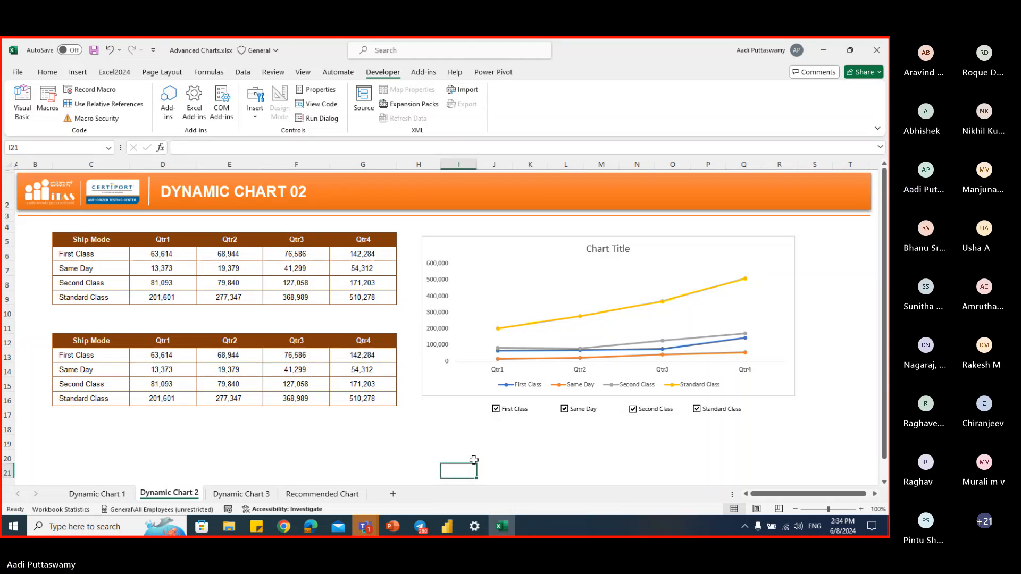
drag(114, 355, 367, 395)
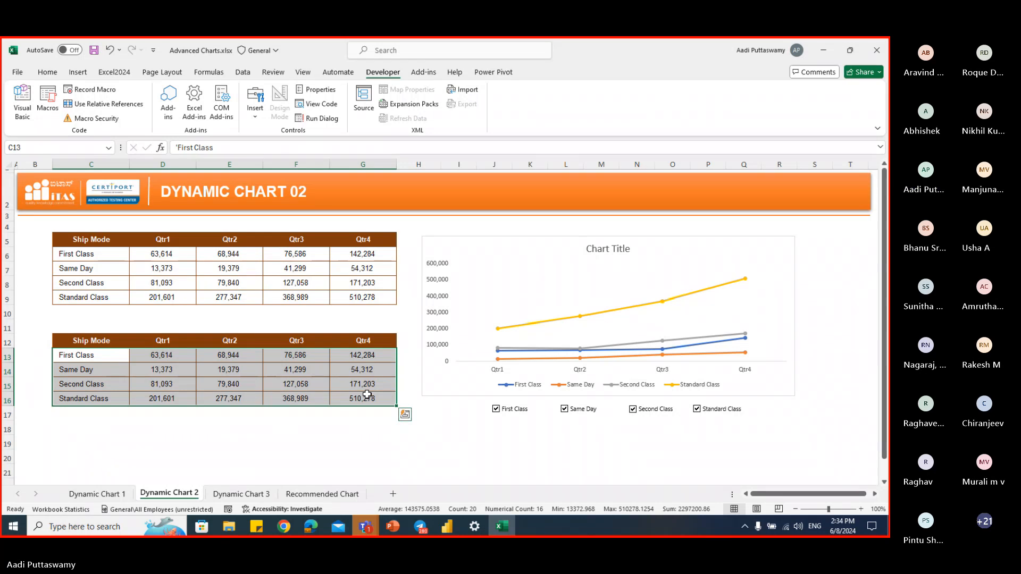
key(Delete)
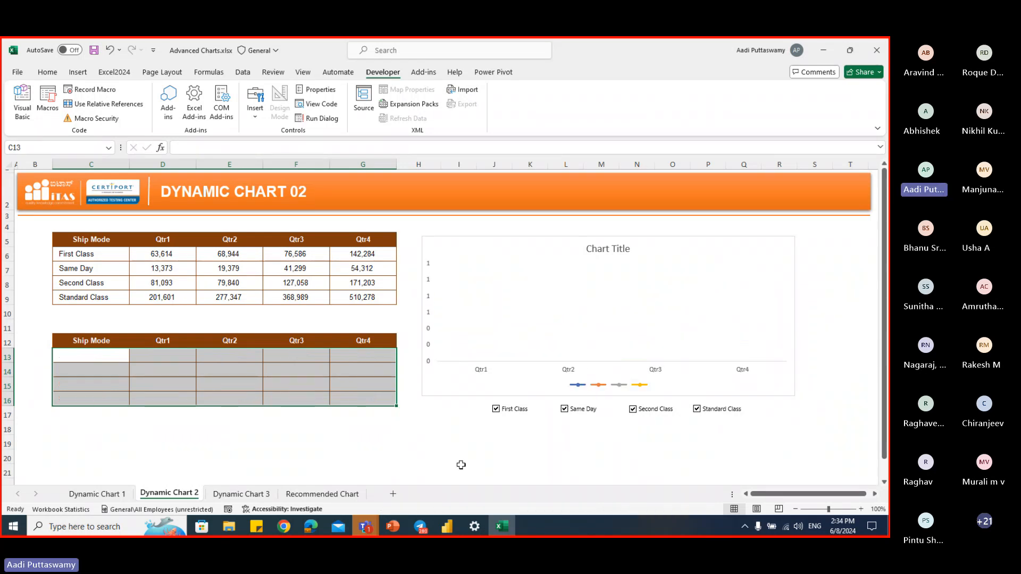
- Link the First Class check box to cell B13 and test the link by toggling the box, leaving it ticked
right_click(511, 413)
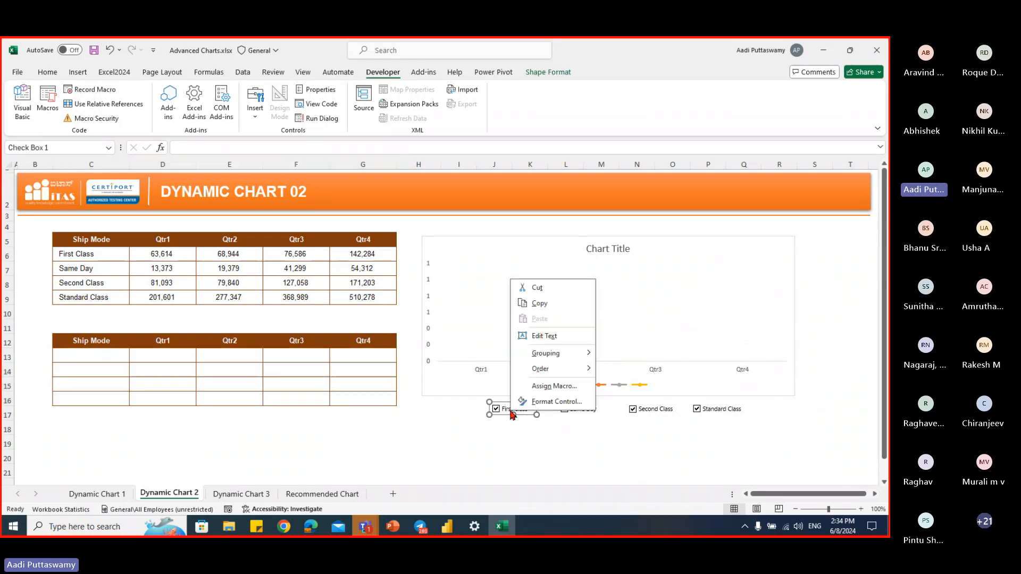
click(549, 403)
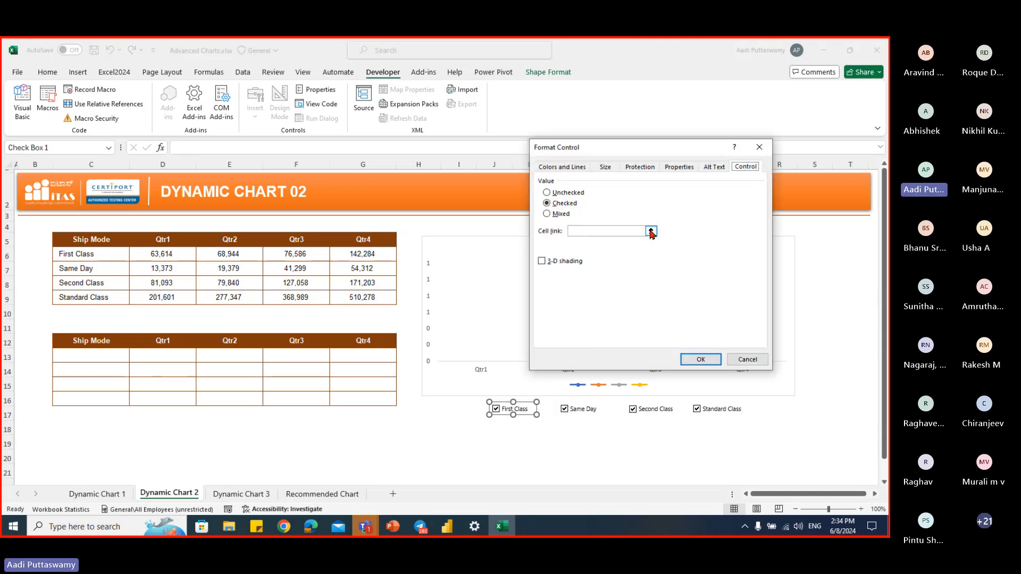
click(648, 230)
click(41, 357)
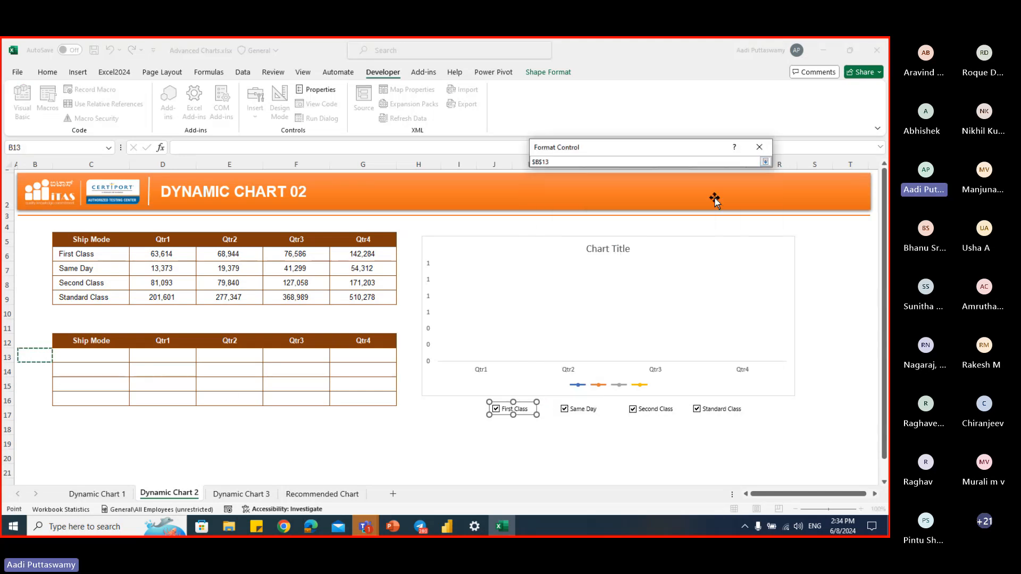
click(764, 162)
click(698, 357)
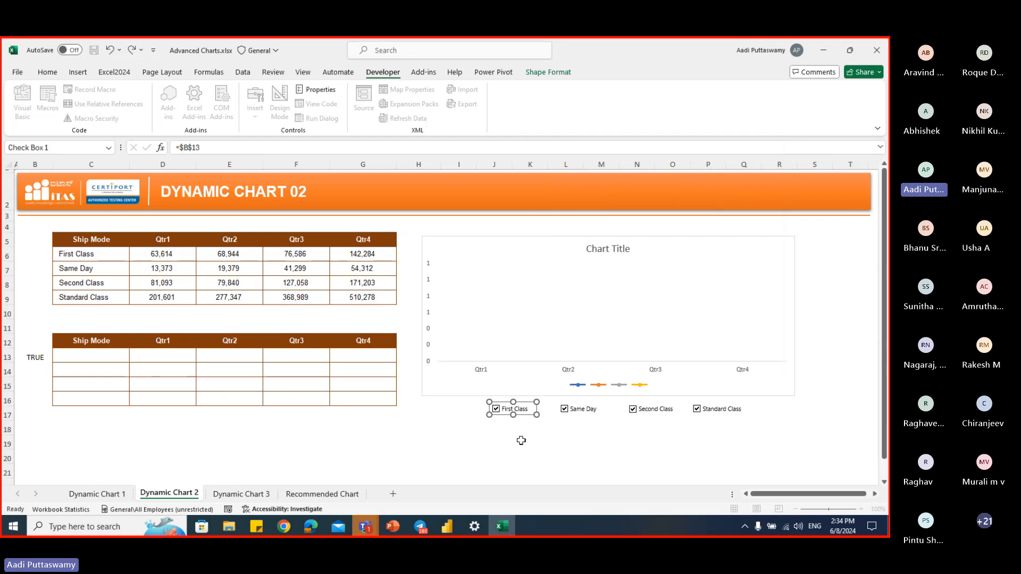
click(512, 441)
click(494, 410)
click(495, 410)
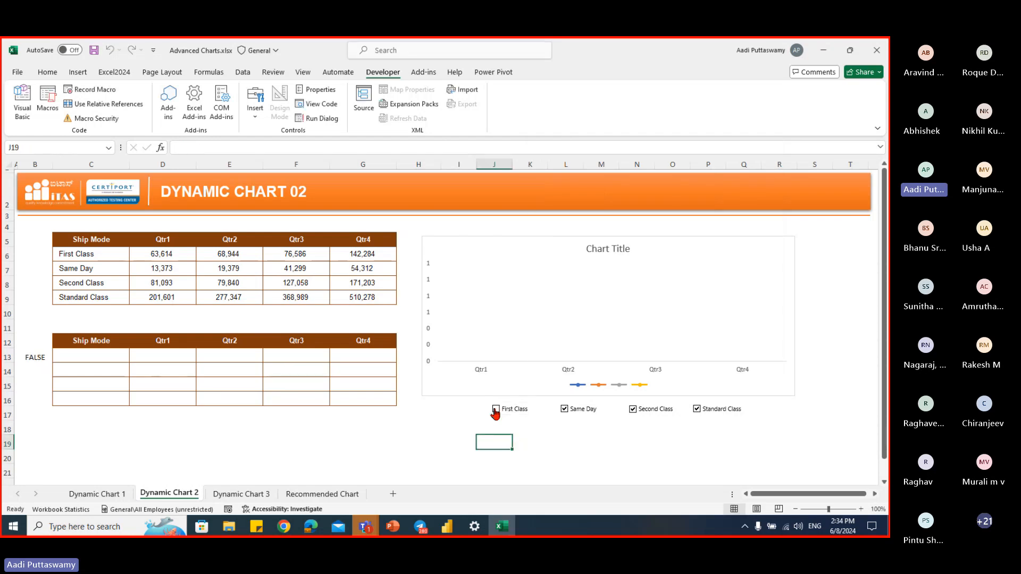
click(495, 410)
- Link the Same Day check box to cell B14
right_click(565, 408)
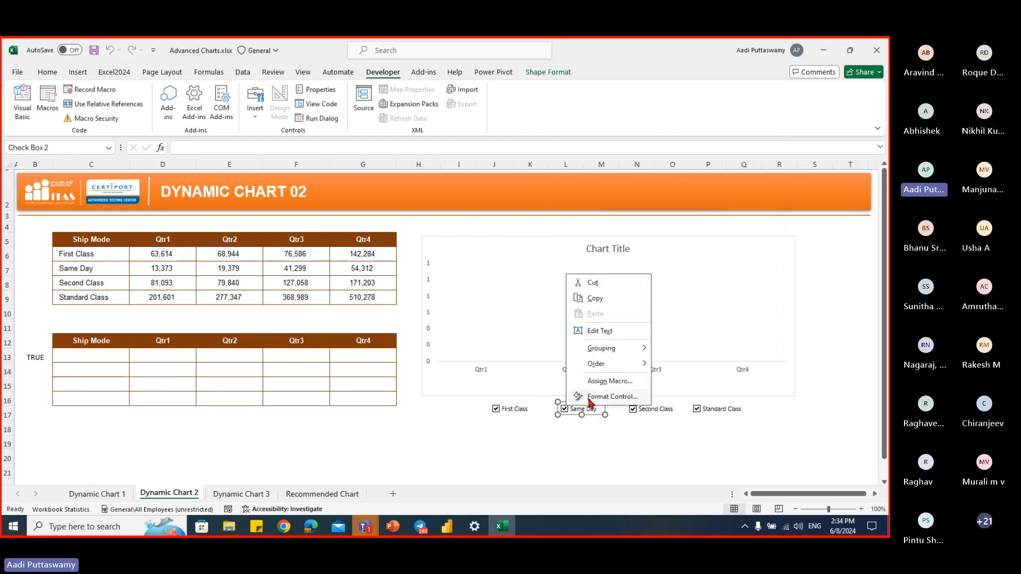
click(589, 397)
click(651, 233)
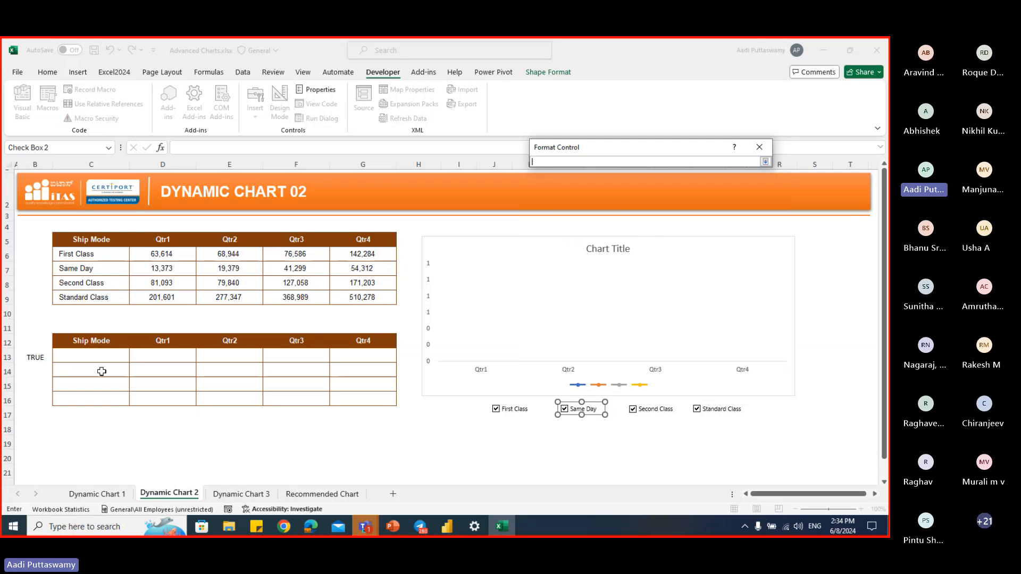
click(38, 370)
click(764, 161)
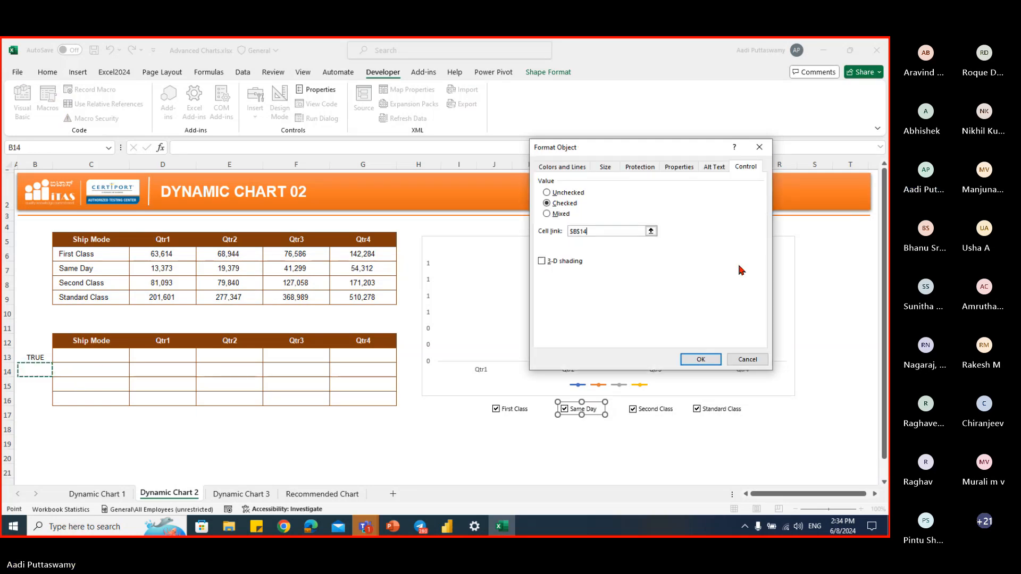
click(701, 359)
- Link the Second Class check box to cell B15
right_click(648, 413)
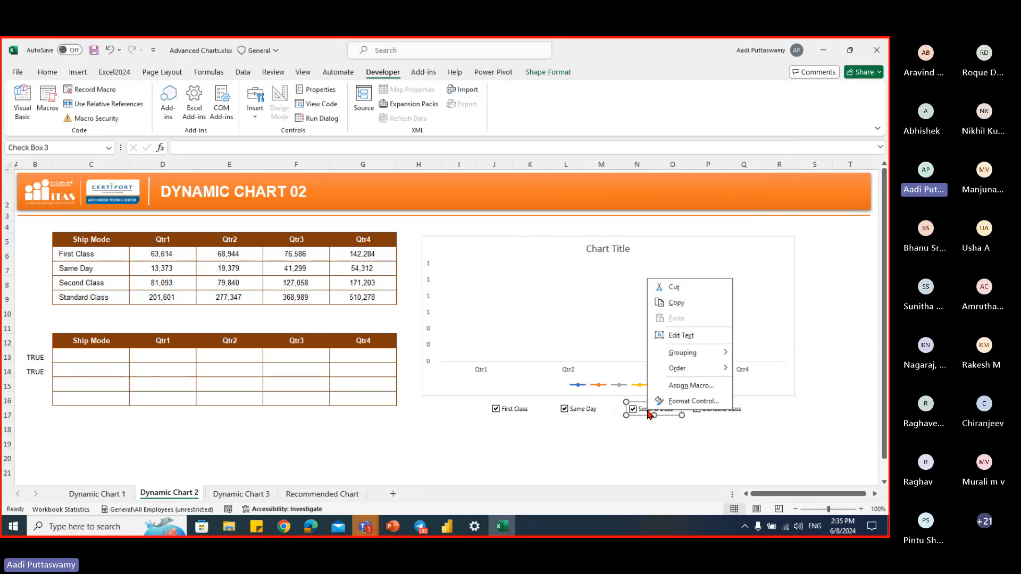
click(693, 400)
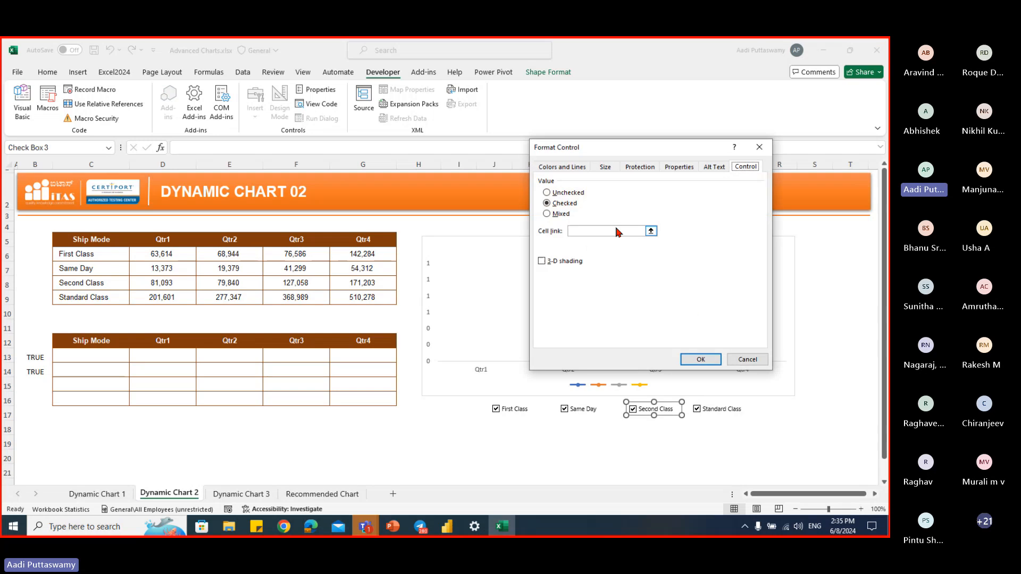
click(654, 232)
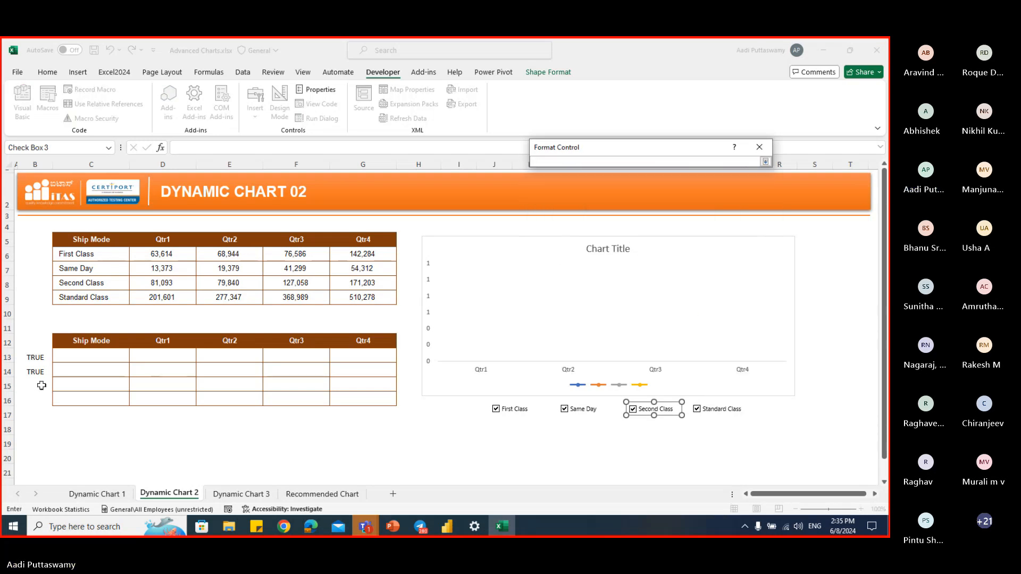
click(37, 384)
click(764, 161)
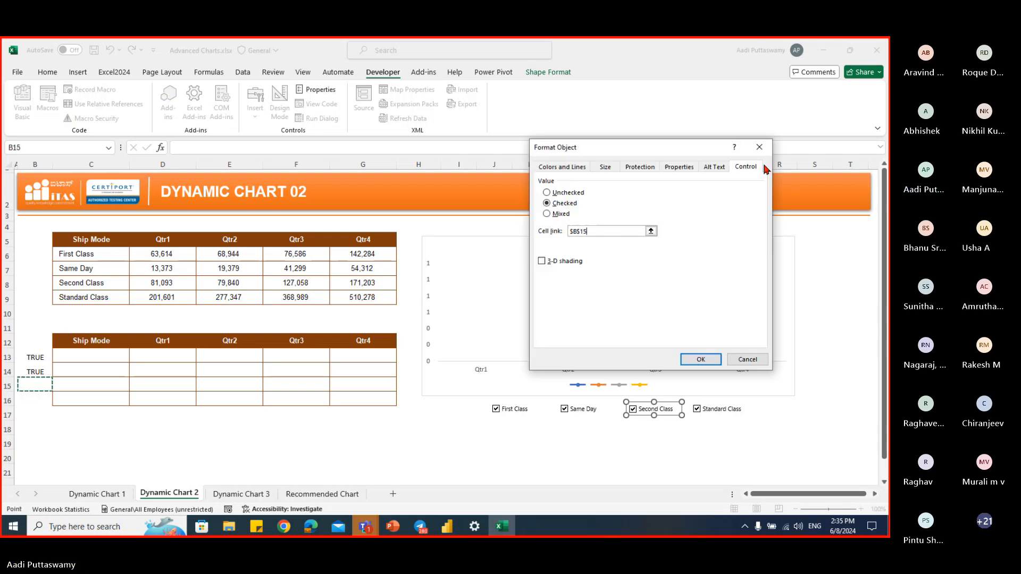
click(704, 357)
click(679, 443)
- Link the Standard Class check box to cell B16
right_click(703, 406)
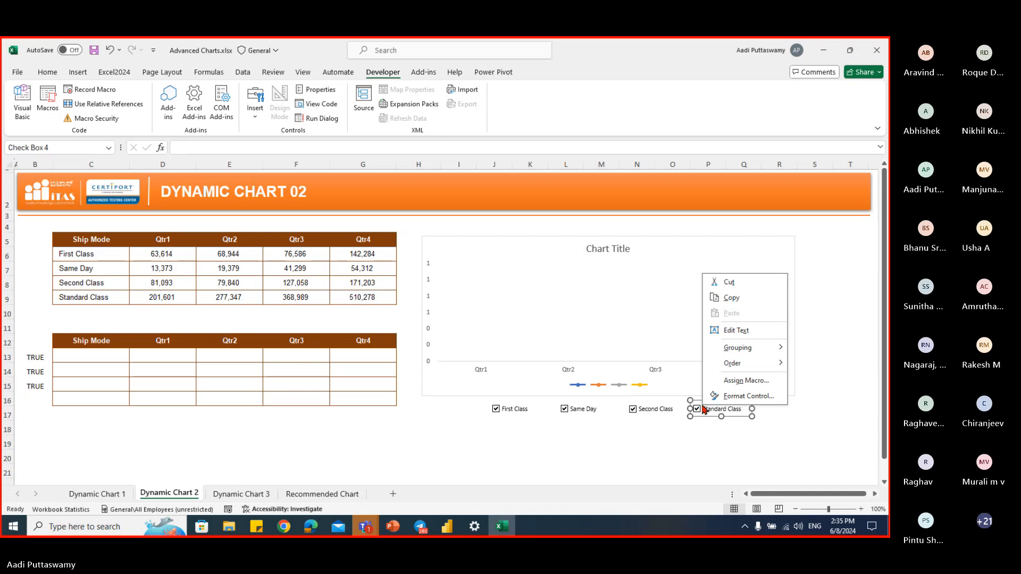
click(746, 396)
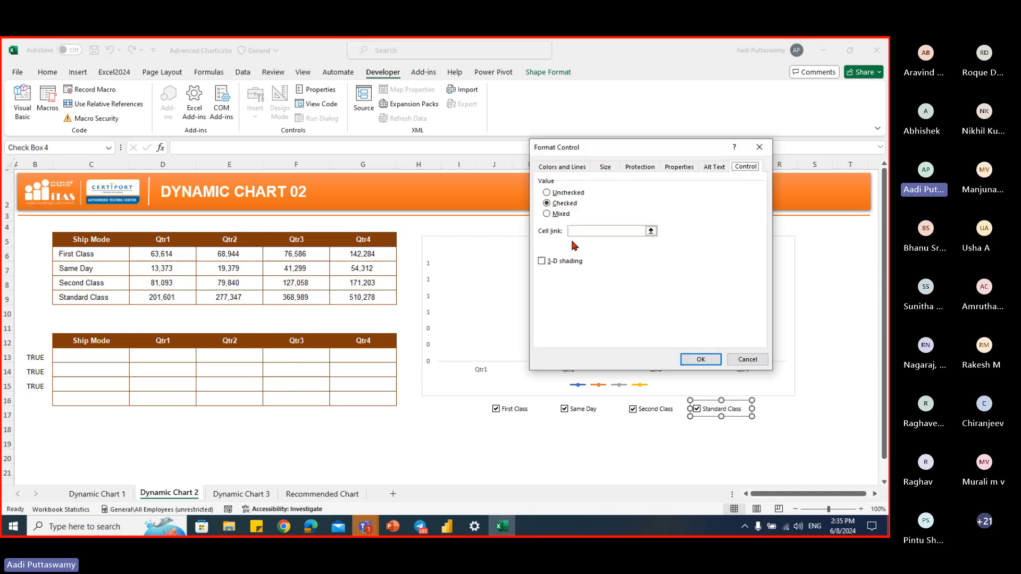
click(655, 233)
click(39, 403)
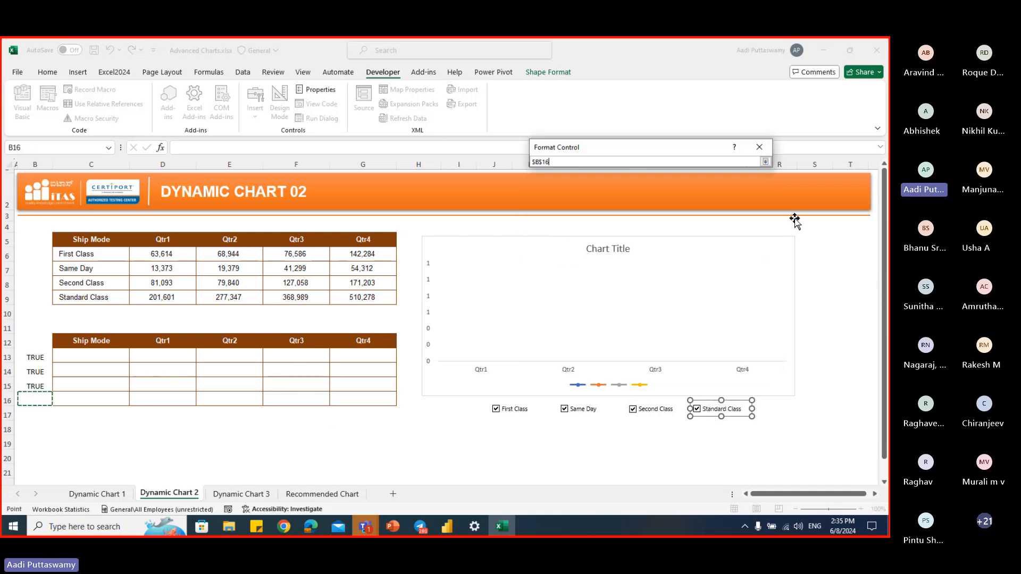
click(765, 161)
click(691, 361)
click(820, 401)
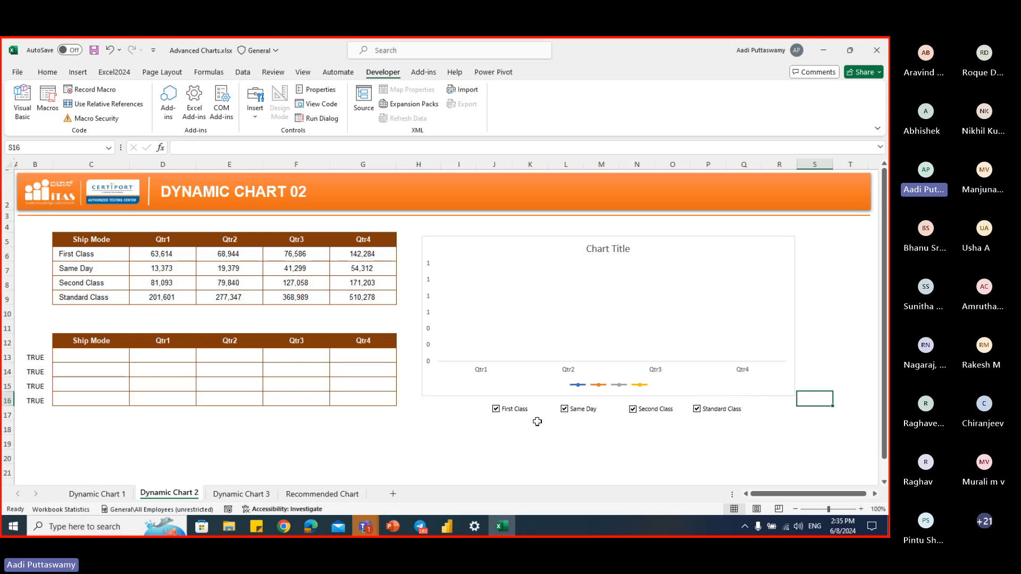
- Enter the formula =IF($B13=TRUE,C6,NA()) in cell C13 of the lower ship mode table
click(601, 415)
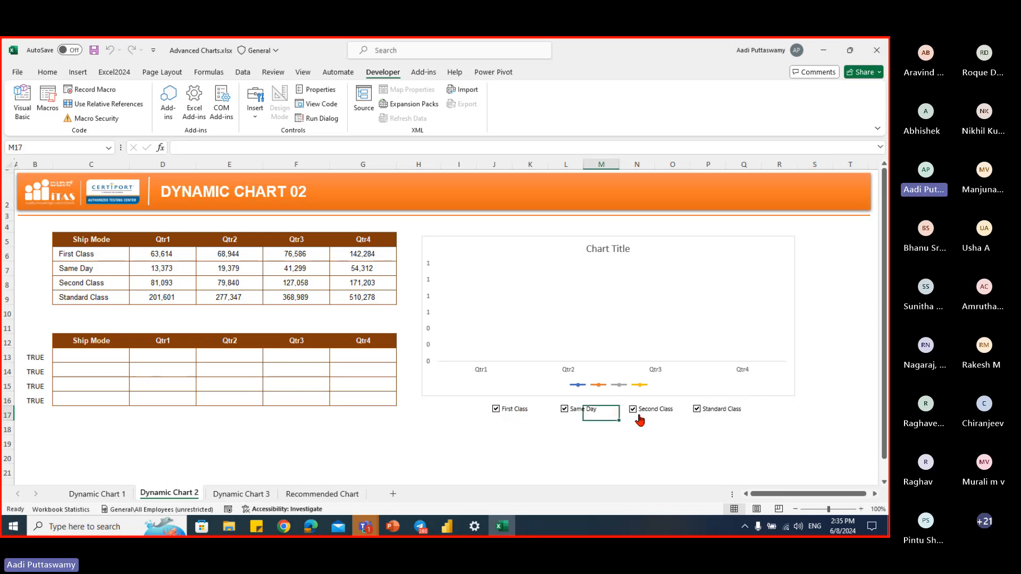
click(325, 432)
click(96, 358)
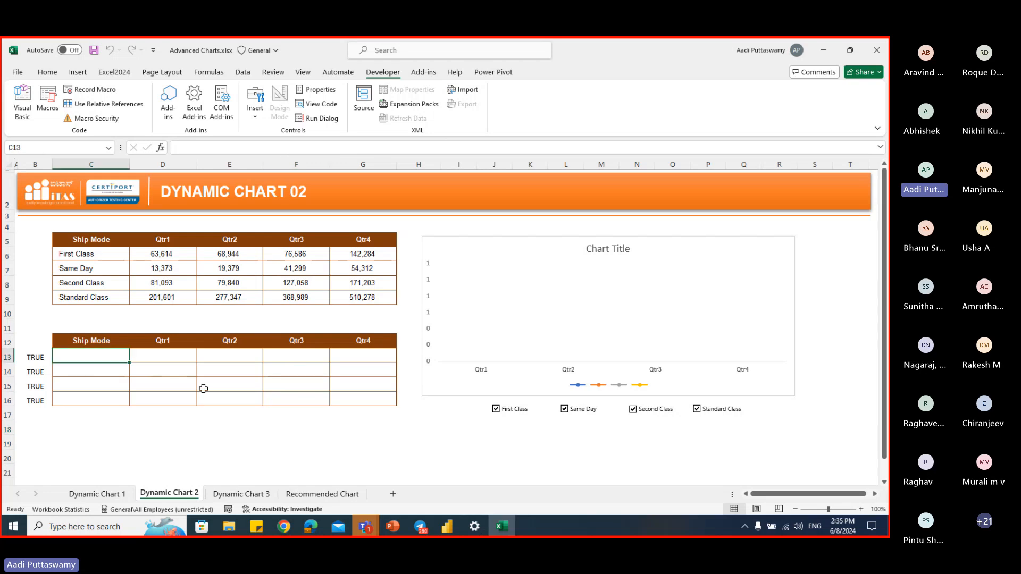
text(=IF()
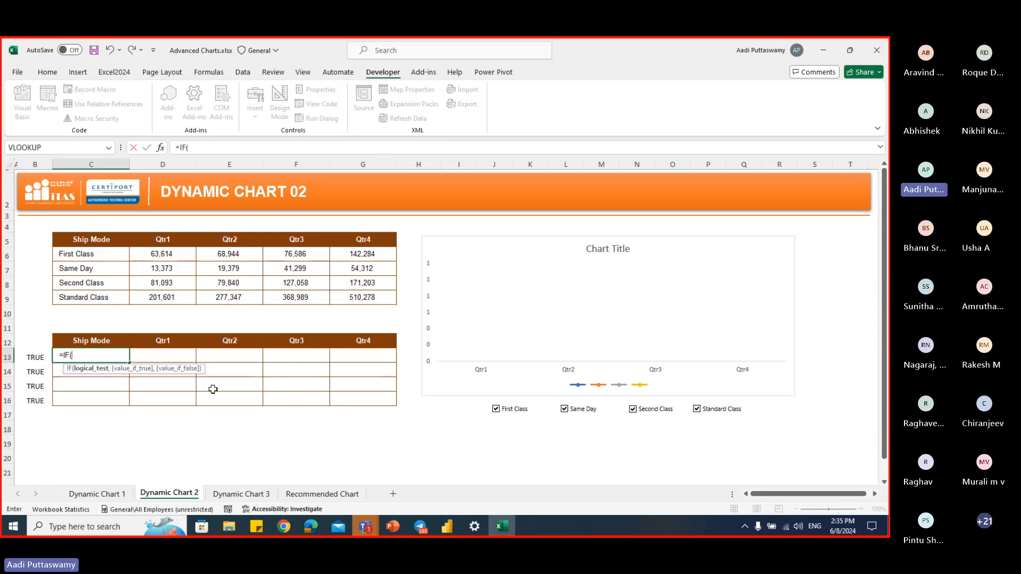
key(Left)
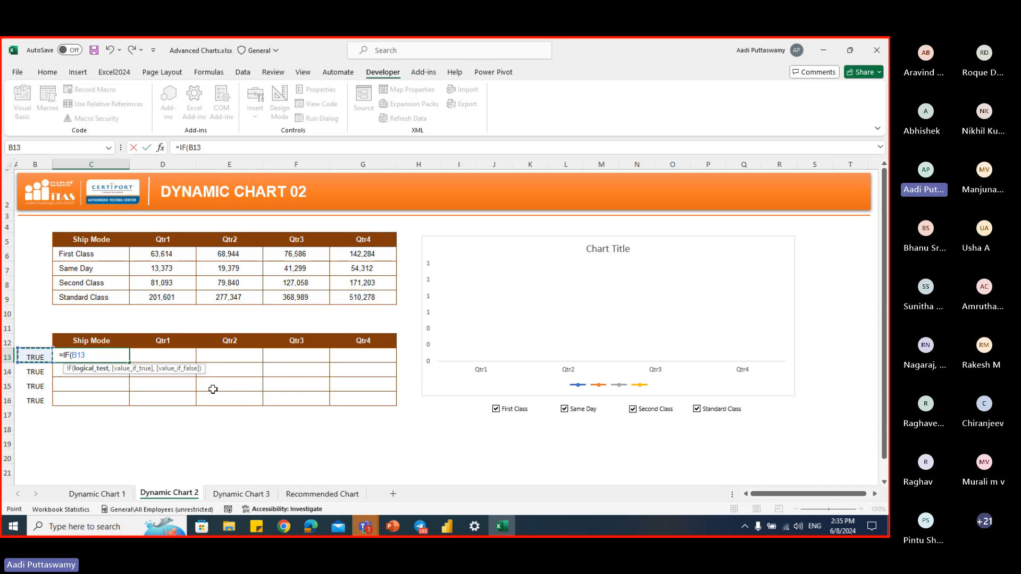
key(F4)
key(F4)
key(F4)
text(=true,)
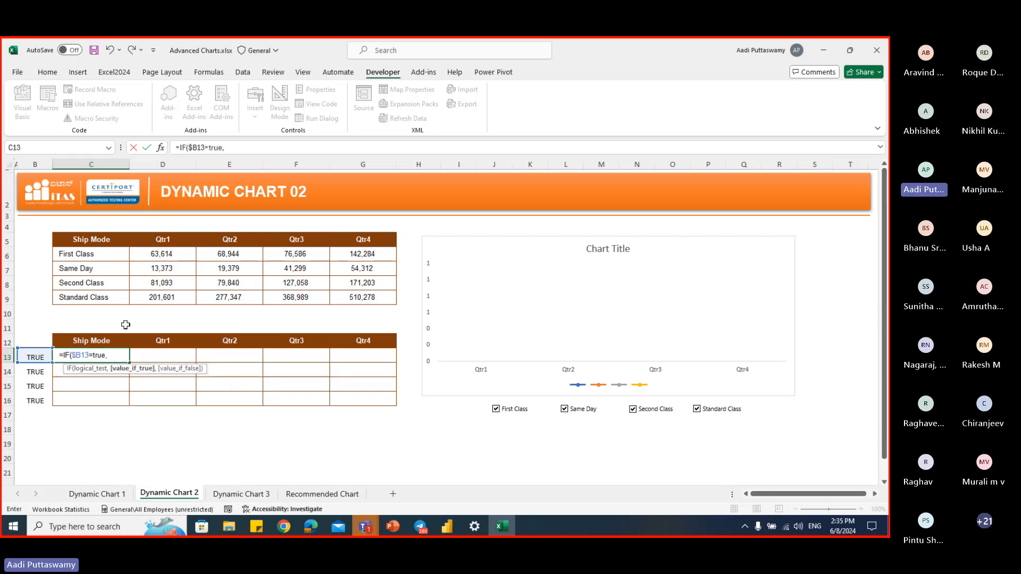
click(102, 255)
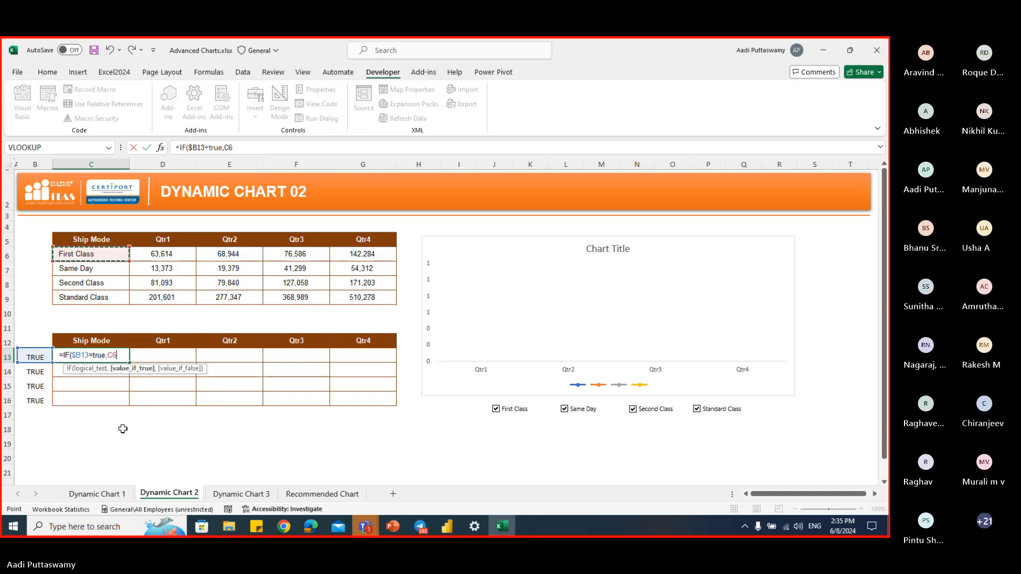
text(,na)
key(BackSpace)
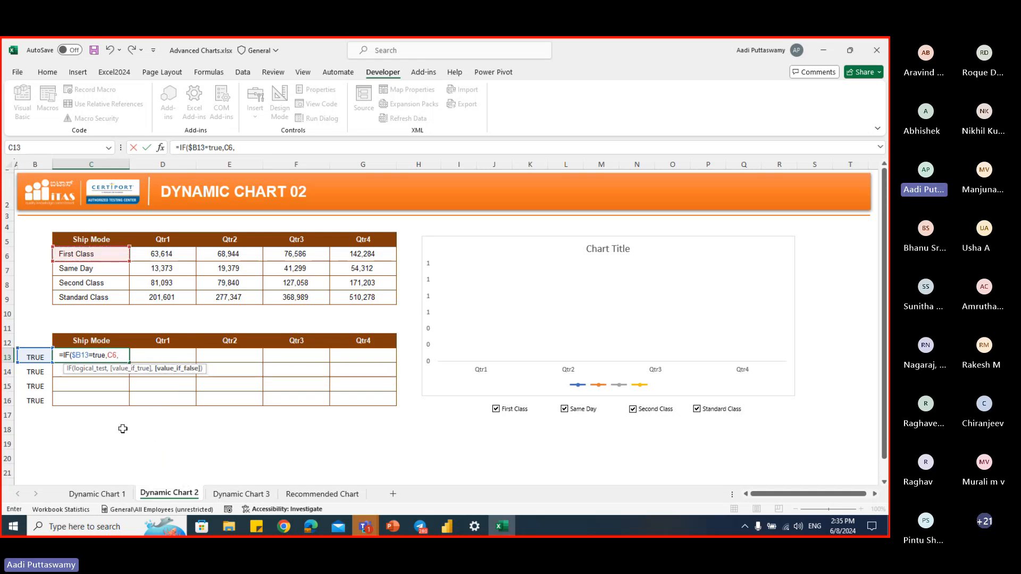
text(na())
key(ctrl+Return)
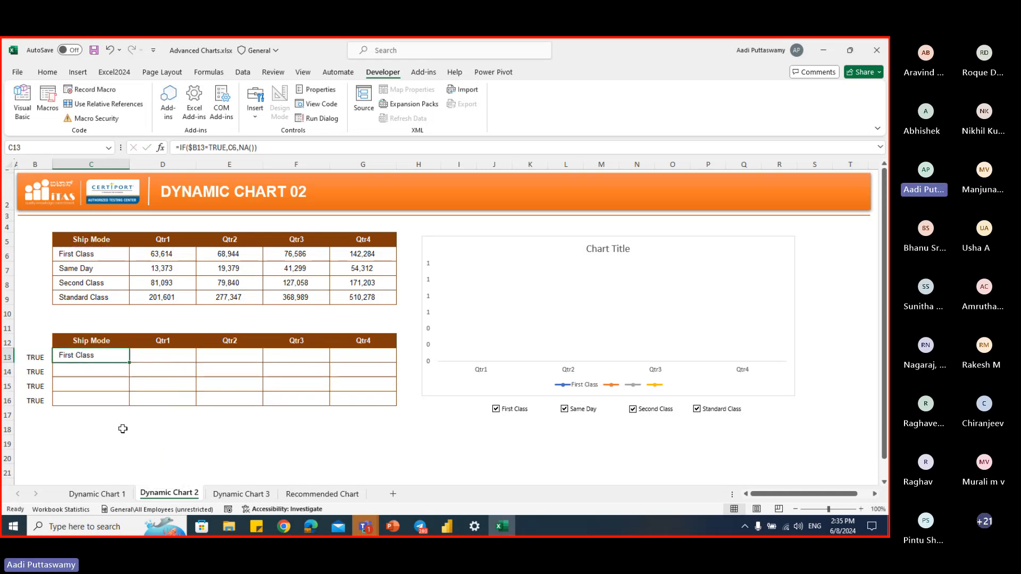
- Fill the formula from C13 down and across the range C13:G16
key(shift+Right)
key(shift+Right)
key(shift+Right)
key(shift+Right)
key(shift+Down)
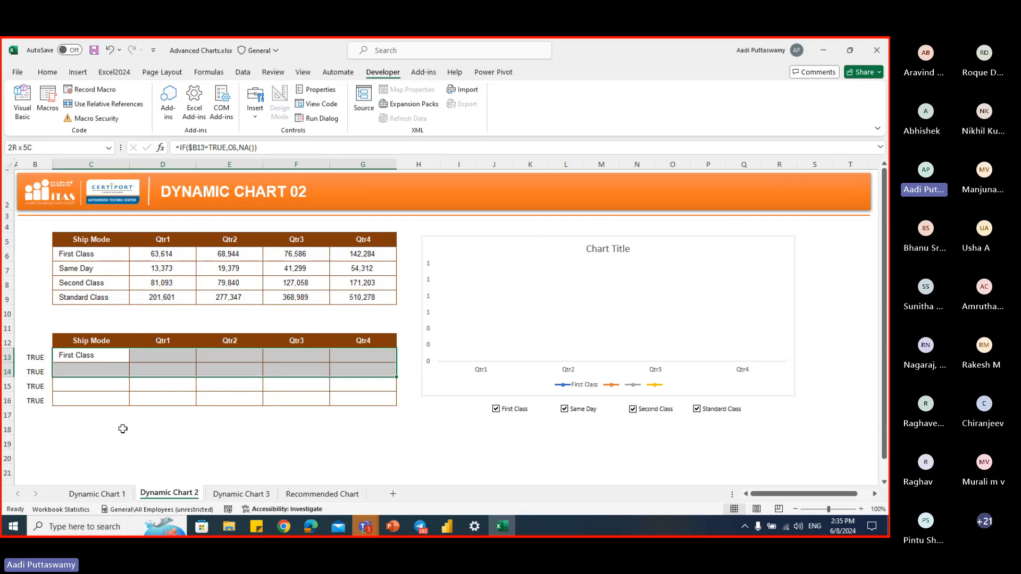
key(shift+Down)
key(shift+Down)
key(ctrl+d)
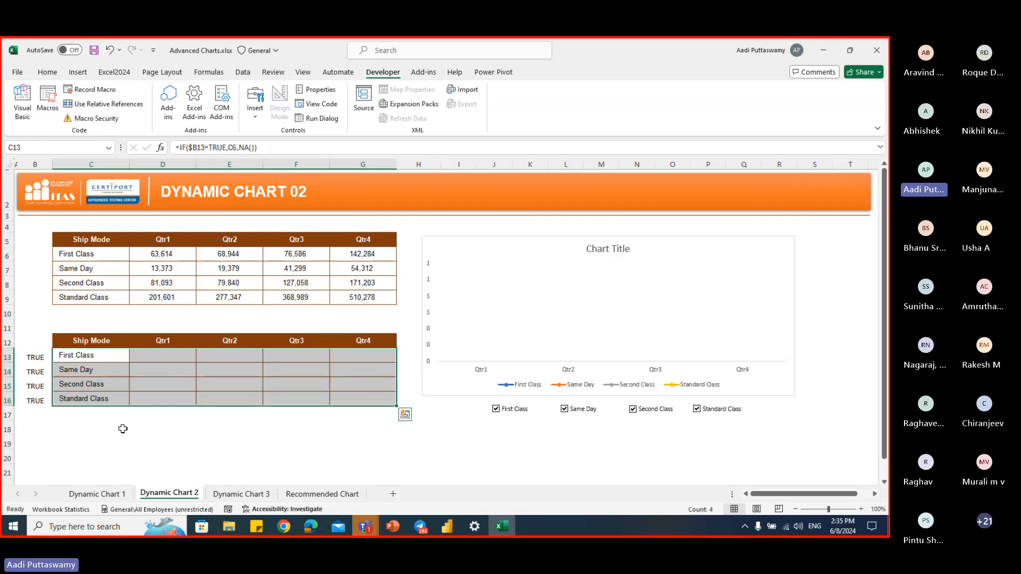
key(ctrl+r)
click(503, 456)
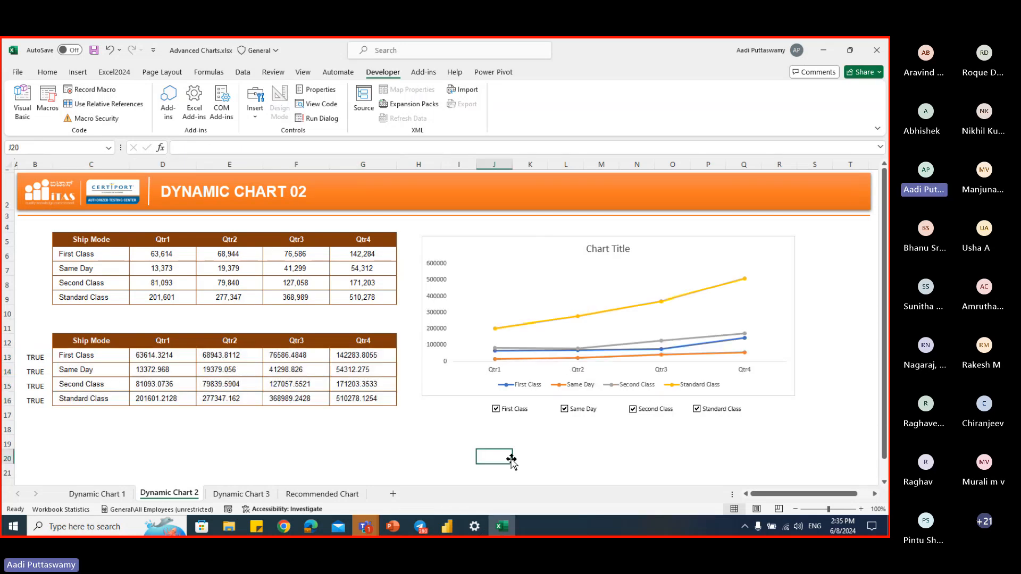
- Untick the First Class check box to test the line chart, and delete the chart's legend
click(498, 410)
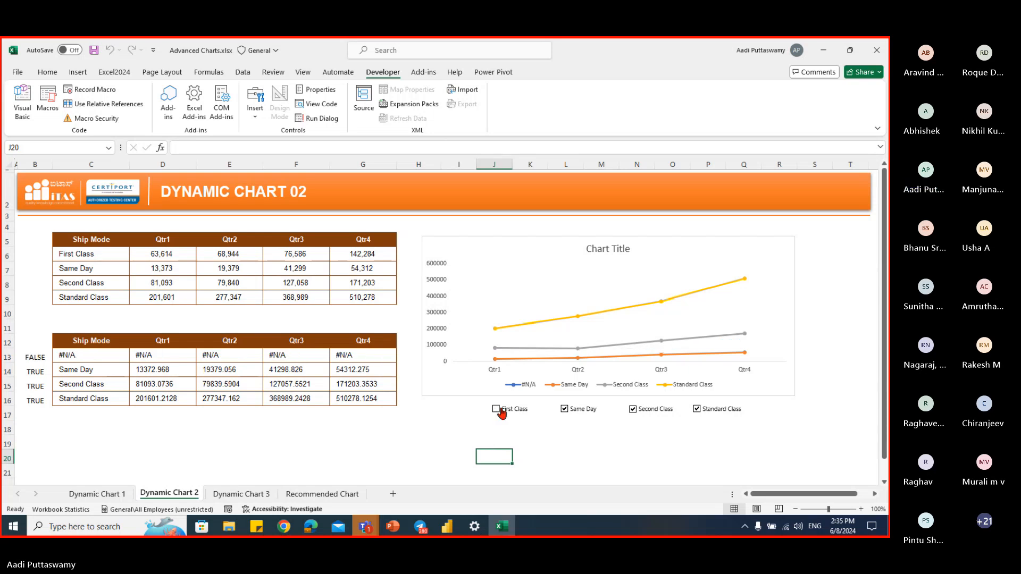
click(530, 392)
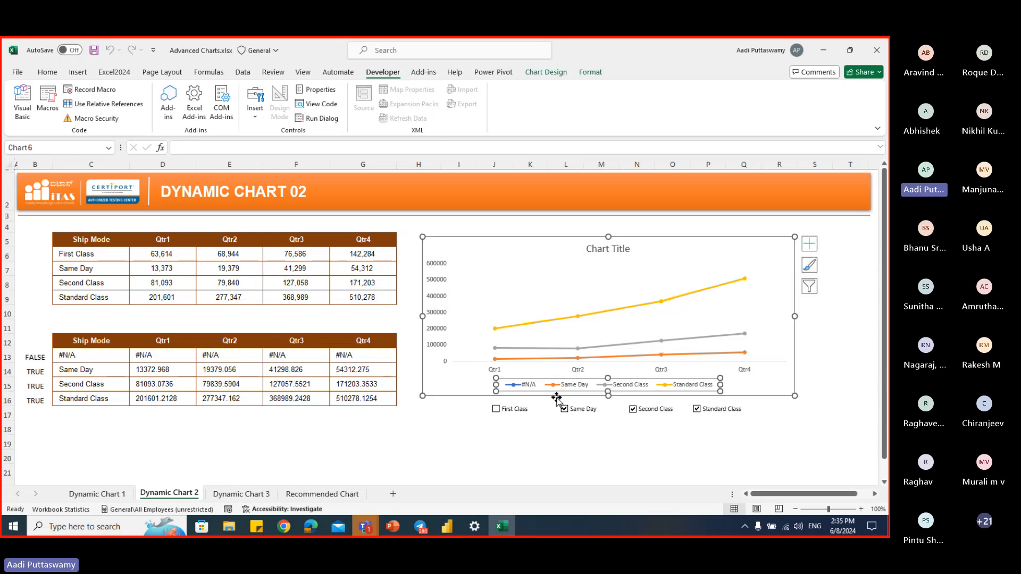
key(Delete)
click(546, 460)
- Shorten the line chart's plot area to leave an empty strip beneath the quarter labels
click(620, 382)
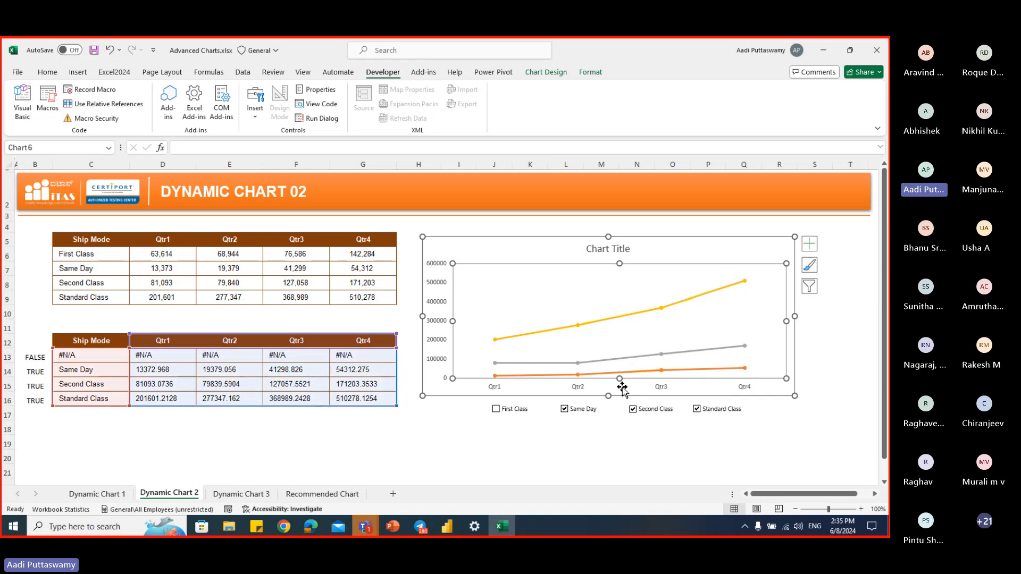
click(621, 362)
drag(621, 362, 621, 359)
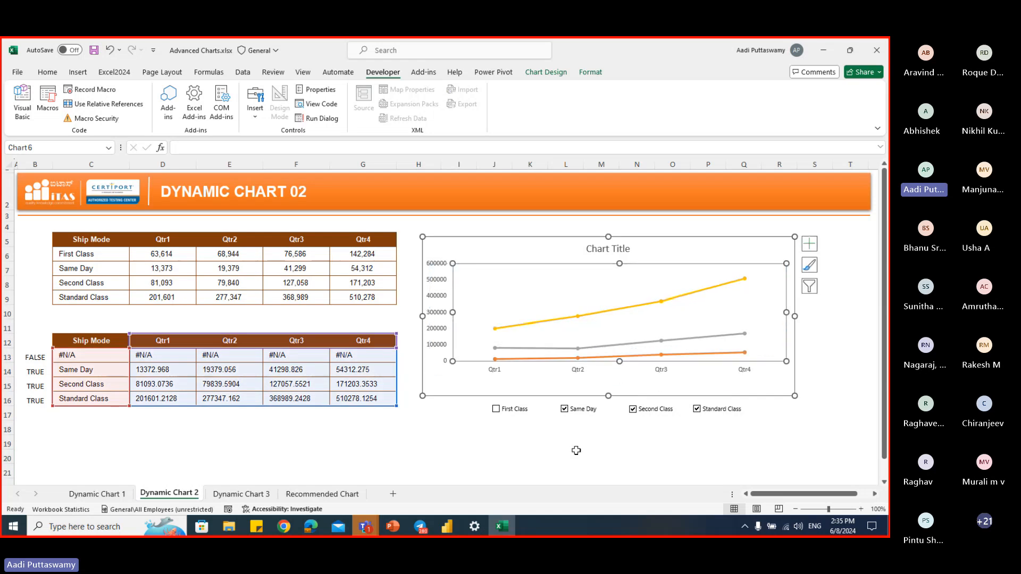
- Select all four ship mode check boxes and move them together into the empty strip below the chart's quarter labels
click(574, 455)
ctrl+click(519, 410)
ctrl+click(561, 417)
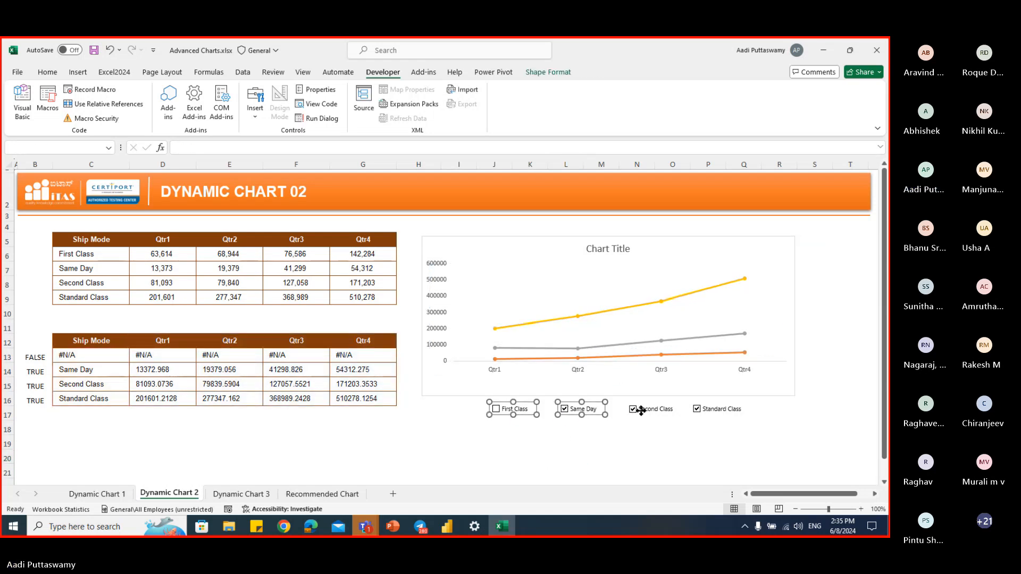
ctrl+click(645, 409)
ctrl+click(725, 412)
drag(664, 402, 661, 379)
click(636, 427)
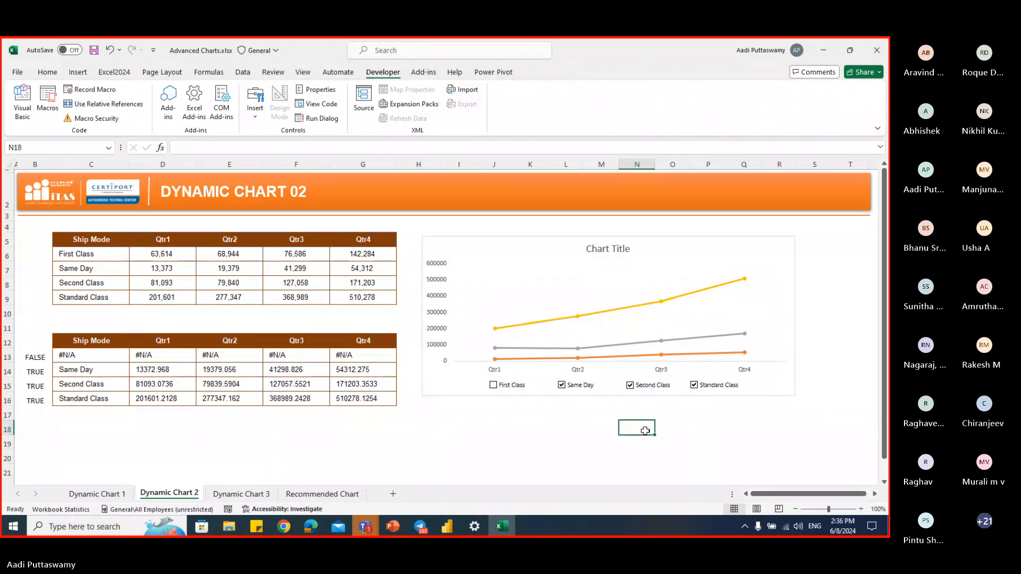
- Test the chart by toggling the four check boxes in different combinations, leaving all ticked except Standard Class
click(694, 387)
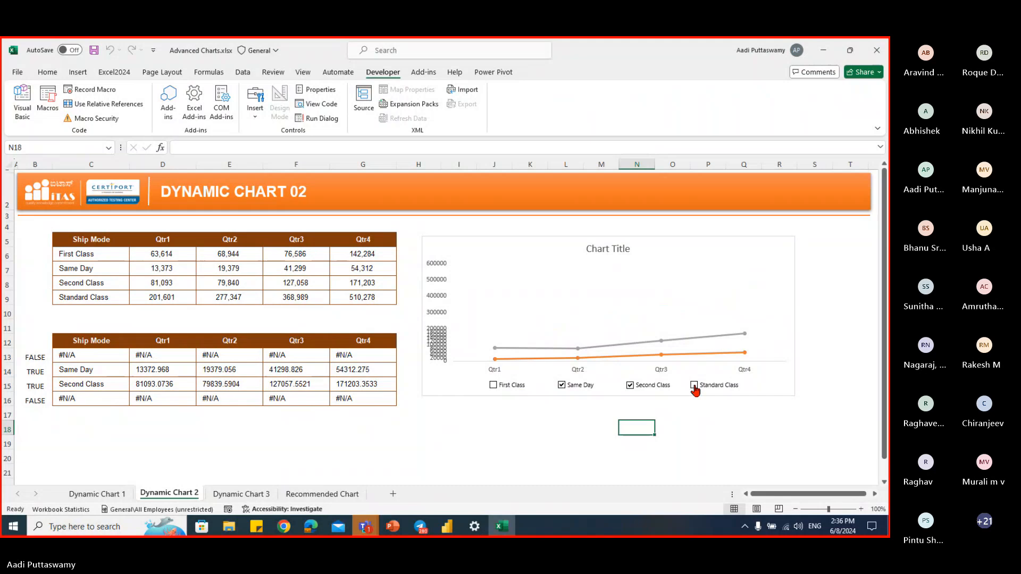
click(631, 385)
click(515, 390)
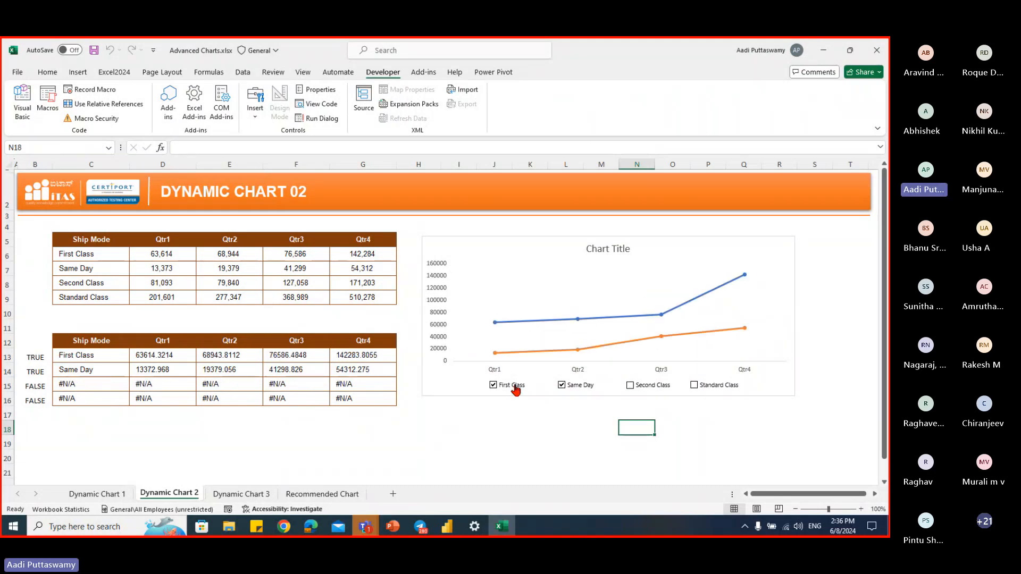
click(574, 388)
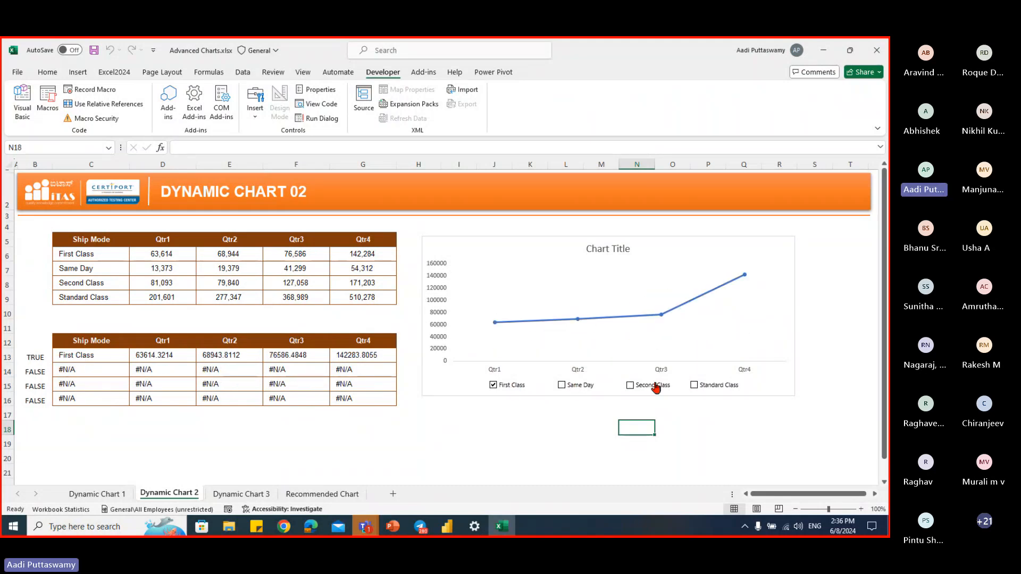
click(631, 386)
click(694, 386)
click(516, 388)
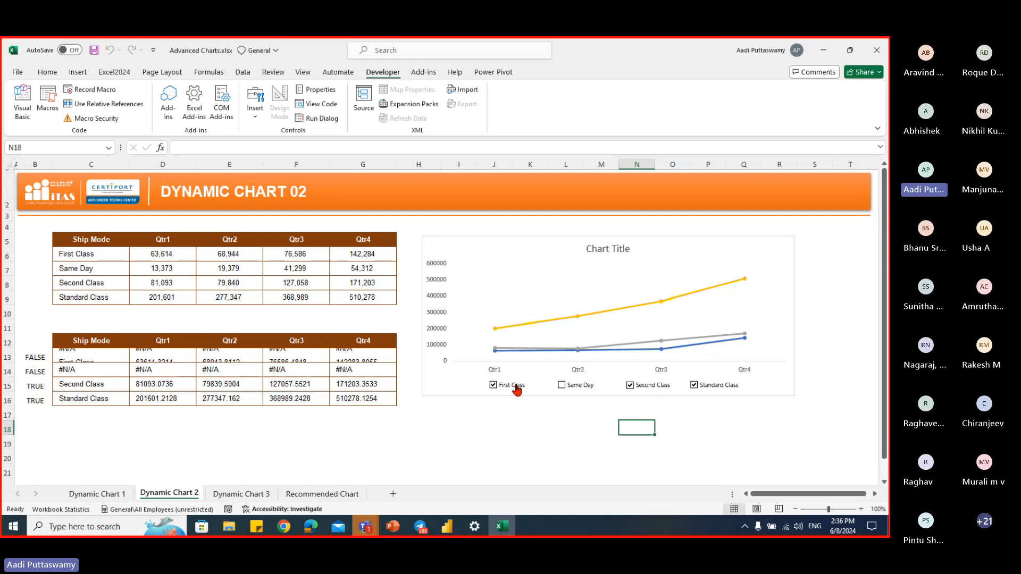
click(589, 388)
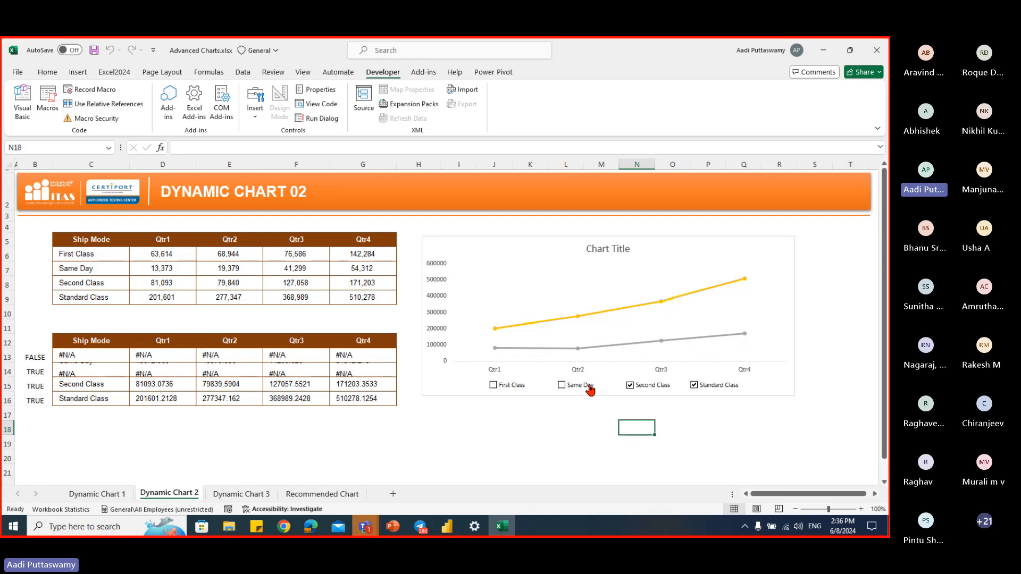
click(634, 387)
click(513, 388)
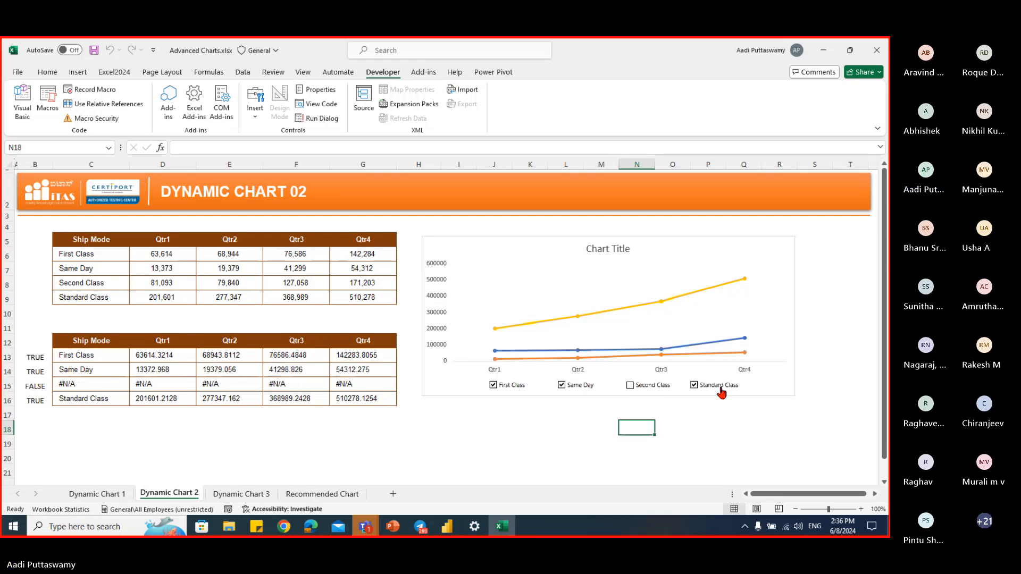
click(722, 392)
click(661, 391)
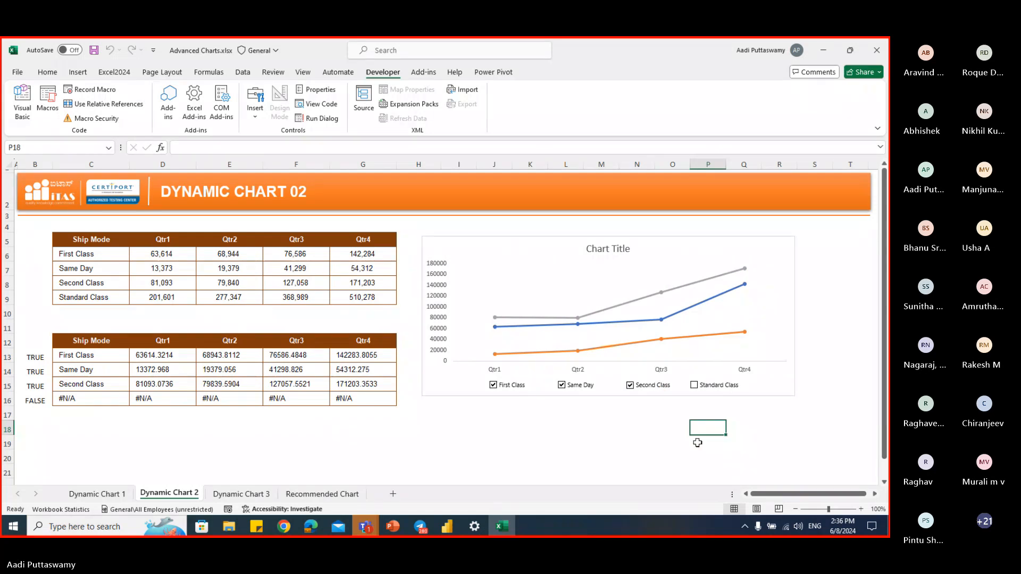
click(701, 432)
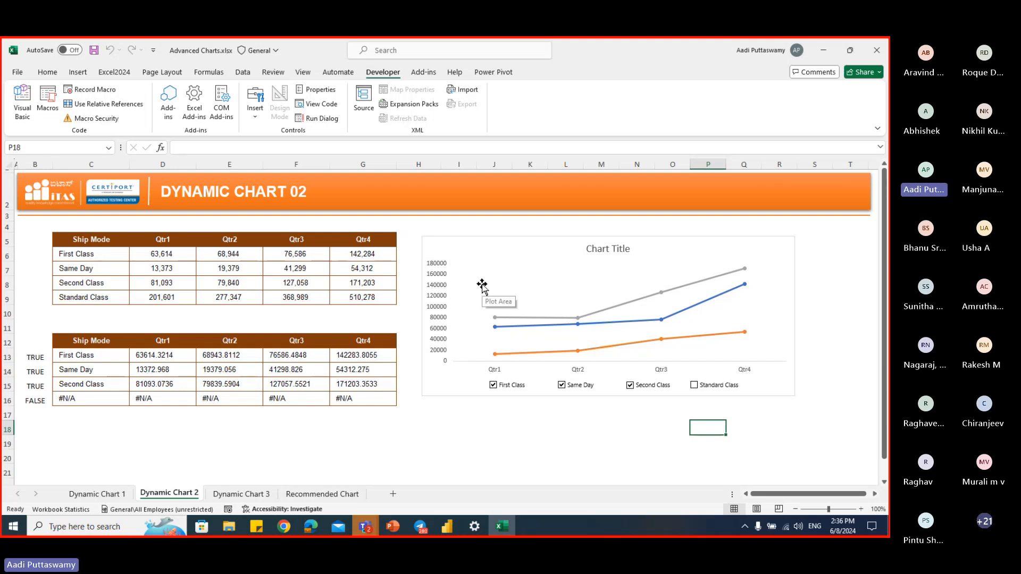
- Toggle the Same Day and Second Class check boxes off and on to check their chart lines
click(586, 386)
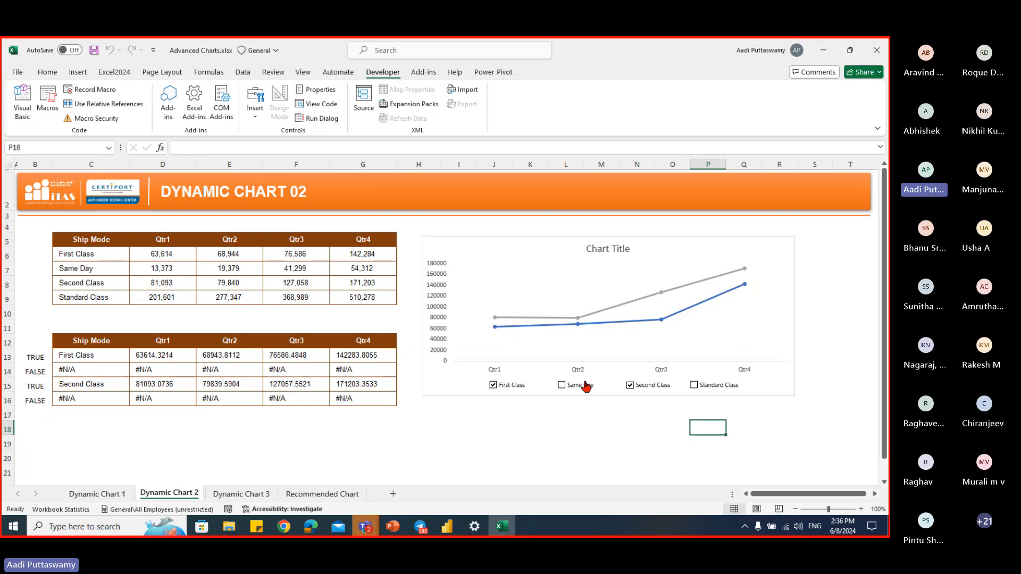
click(587, 386)
click(650, 388)
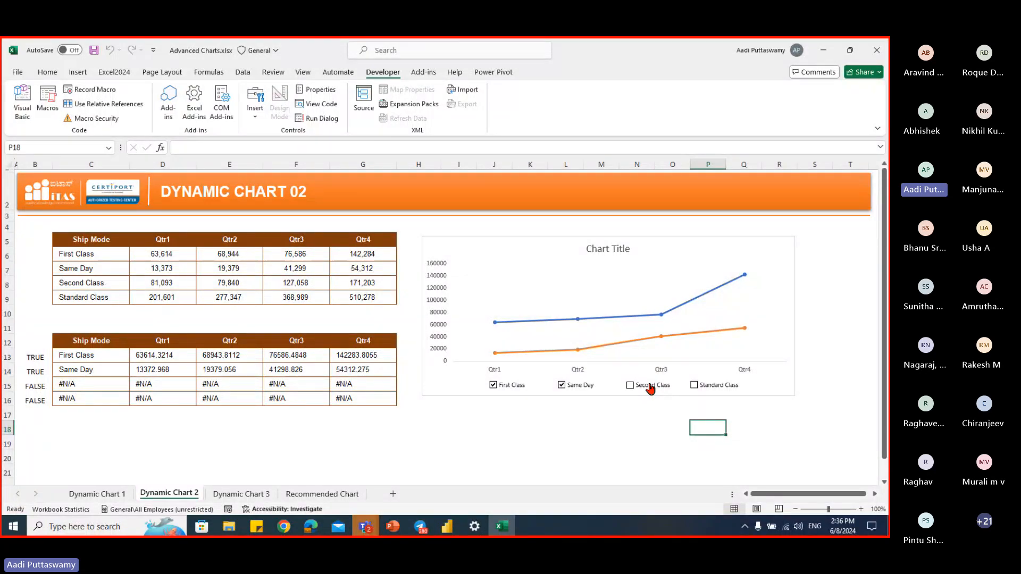
click(630, 385)
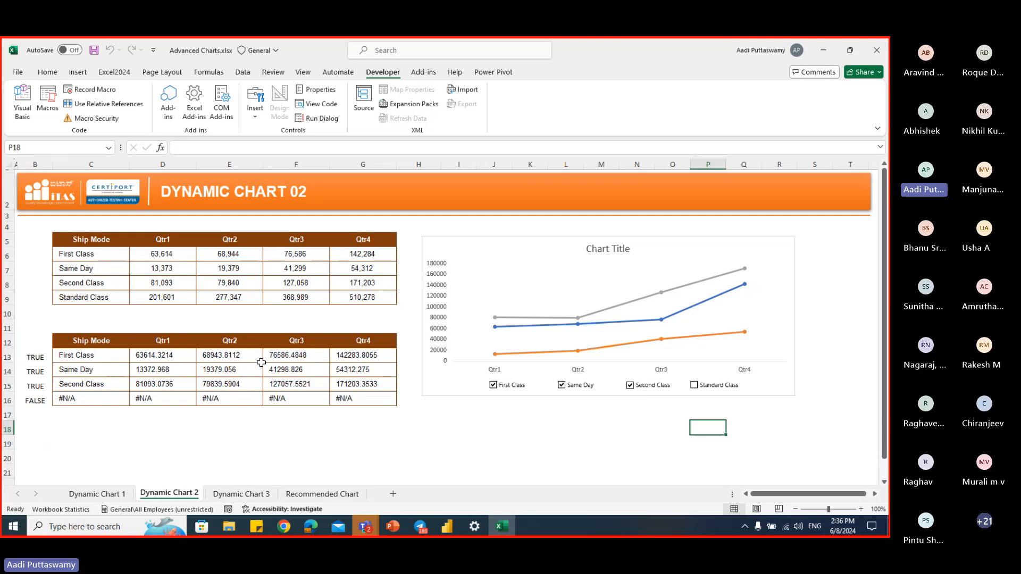
- Switch to the Dynamic Chart 3 worksheet
click(576, 429)
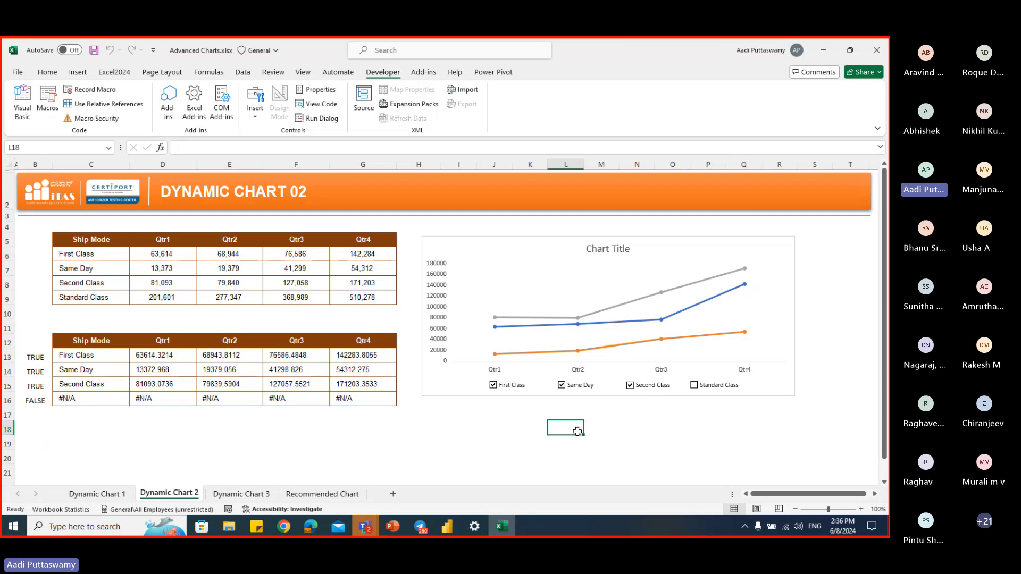
click(241, 494)
click(310, 324)
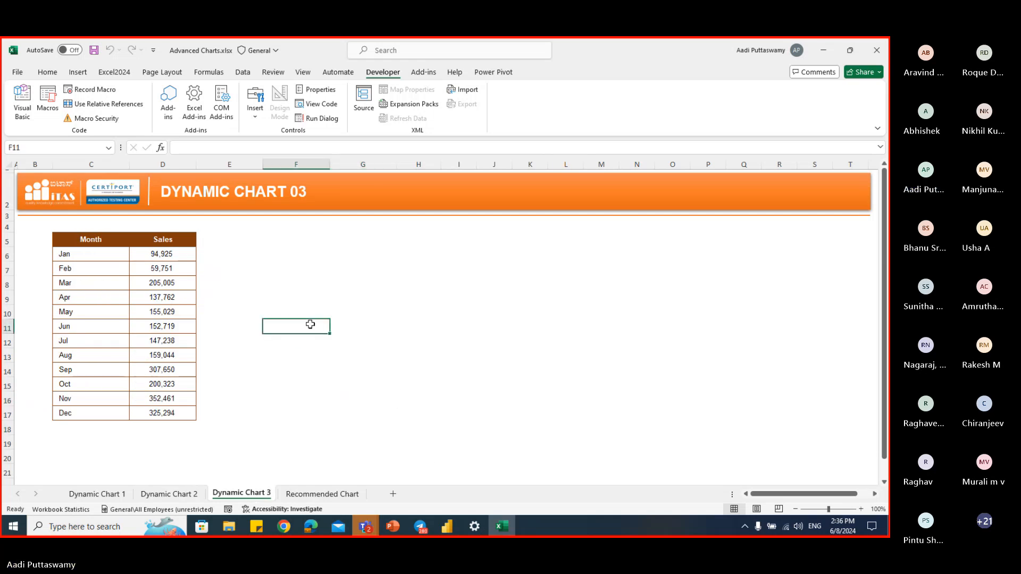
- Try plotting the Month and Sales table C5:D17 as a widened 2-D clustered column chart, and delete that chart
drag(88, 233, 175, 415)
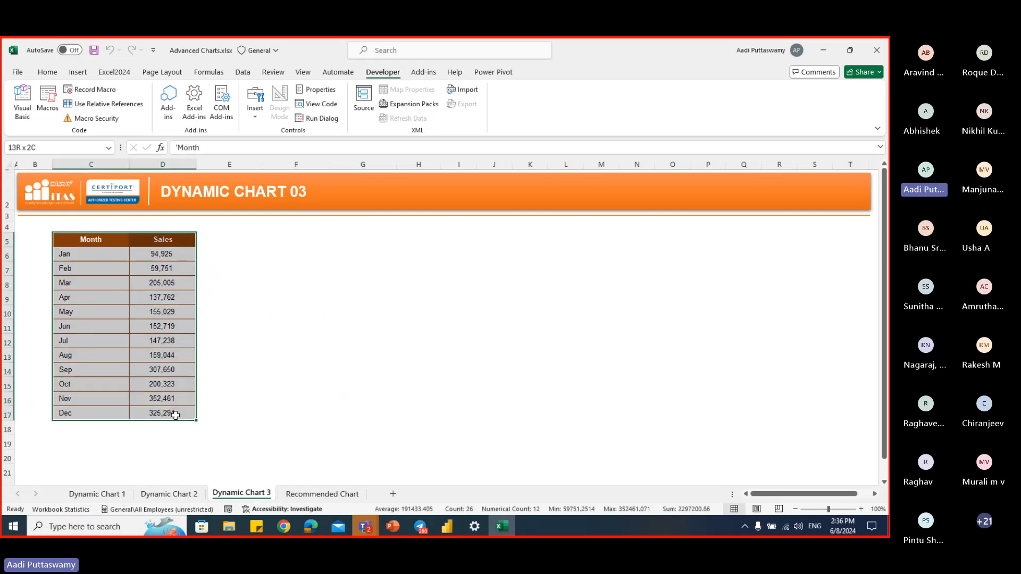
click(78, 72)
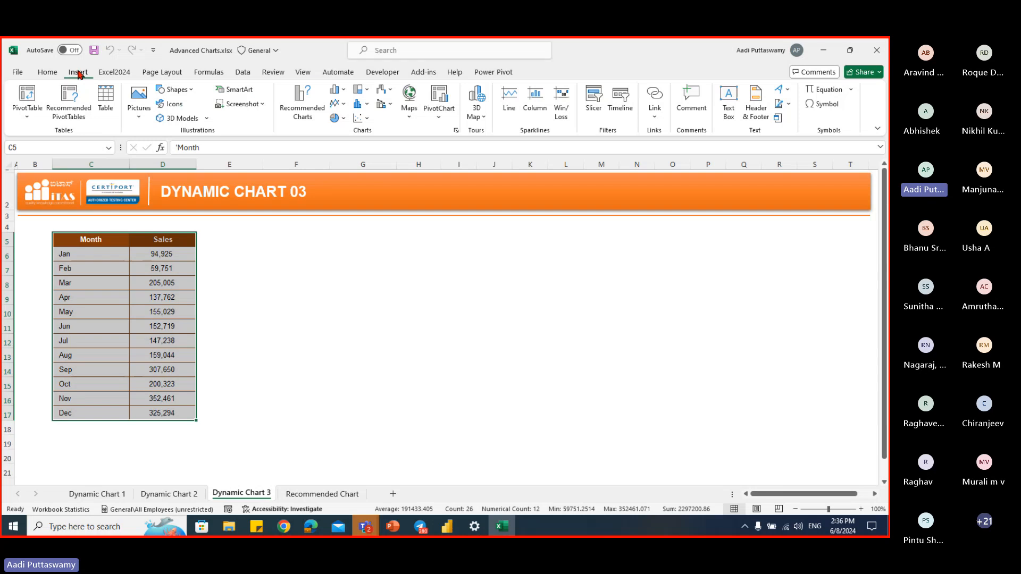
click(344, 89)
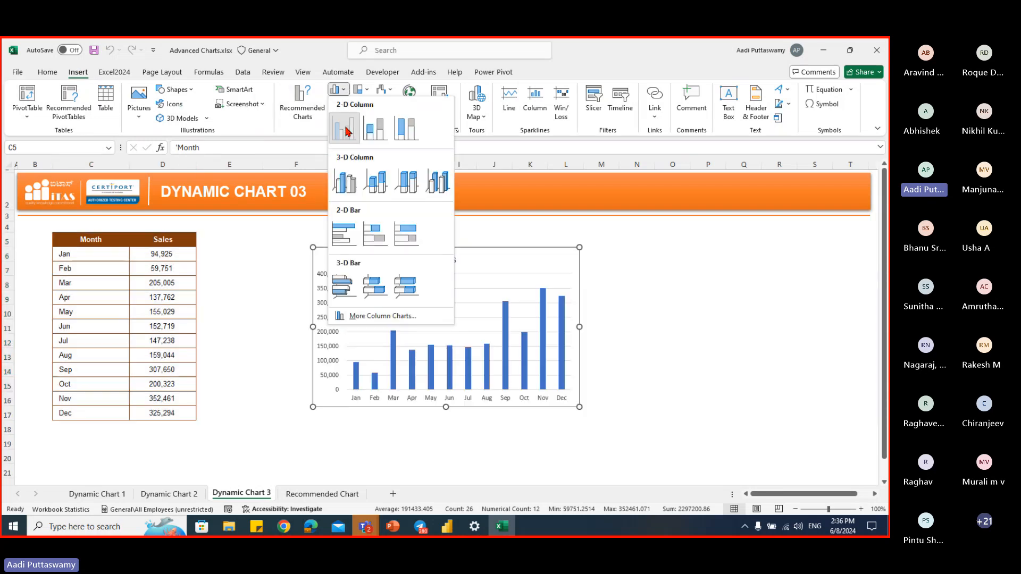
click(343, 128)
drag(387, 250, 365, 239)
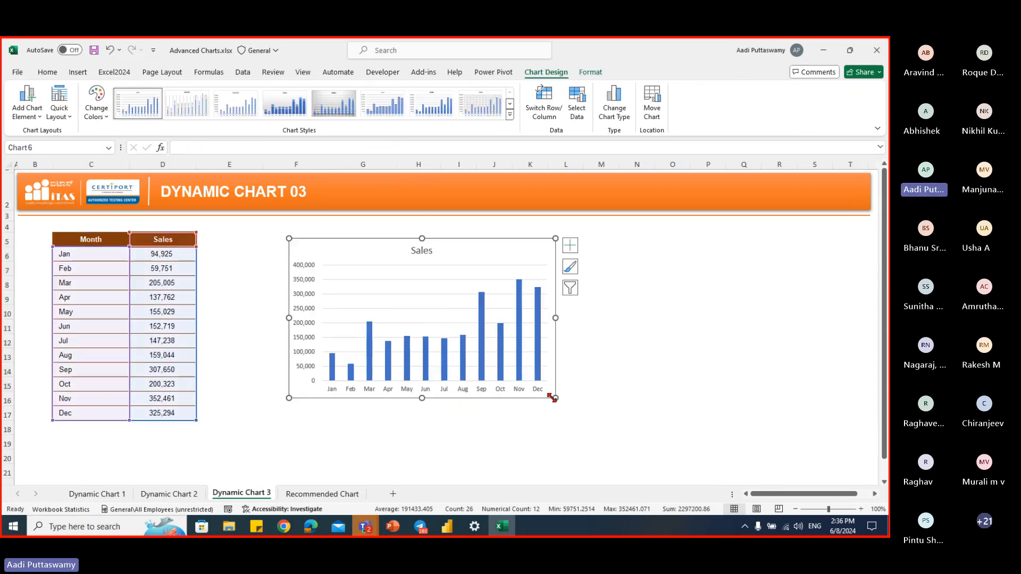
drag(552, 397, 724, 399)
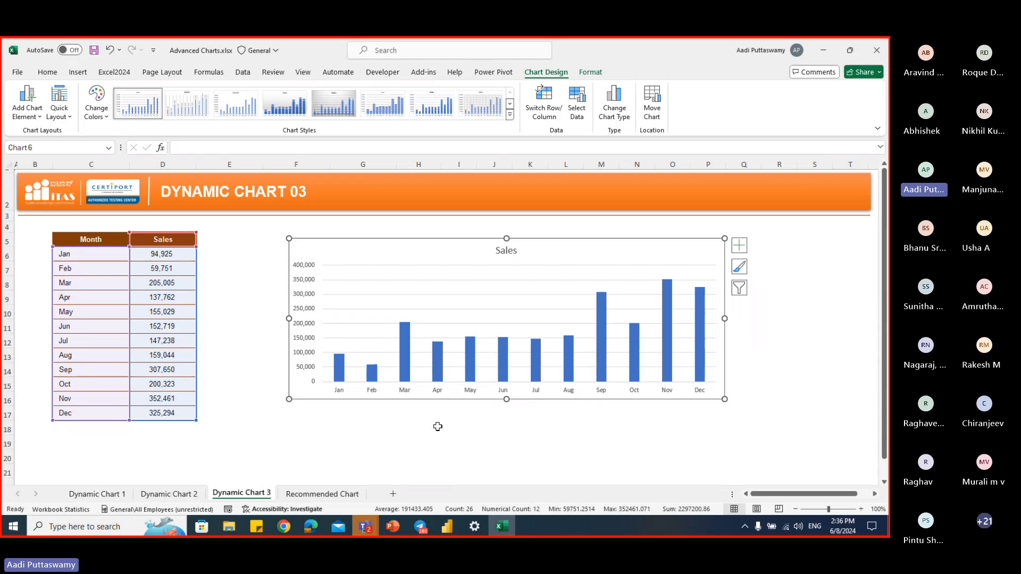
key(Delete)
click(355, 249)
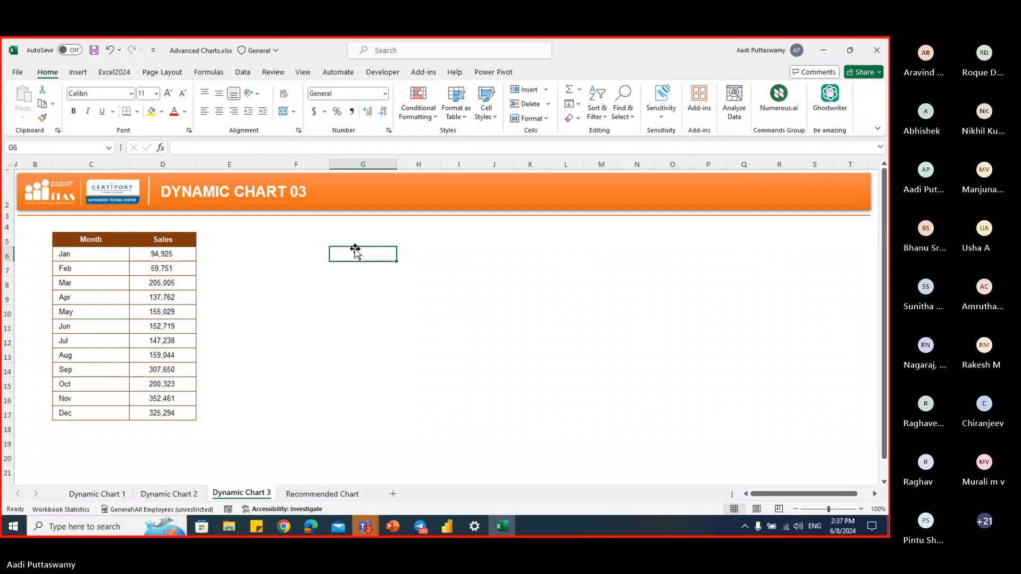